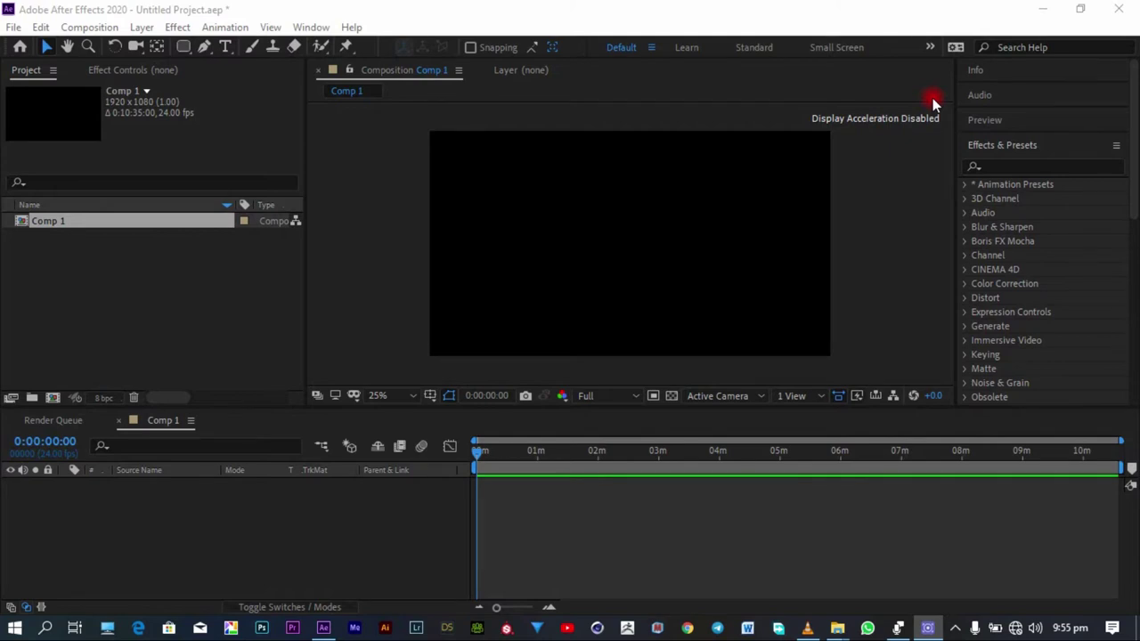
Step: Switch the shape tool from Rounded Rectangle to the plain Rectangle Tool
click(183, 47)
drag(183, 49, 300, 483)
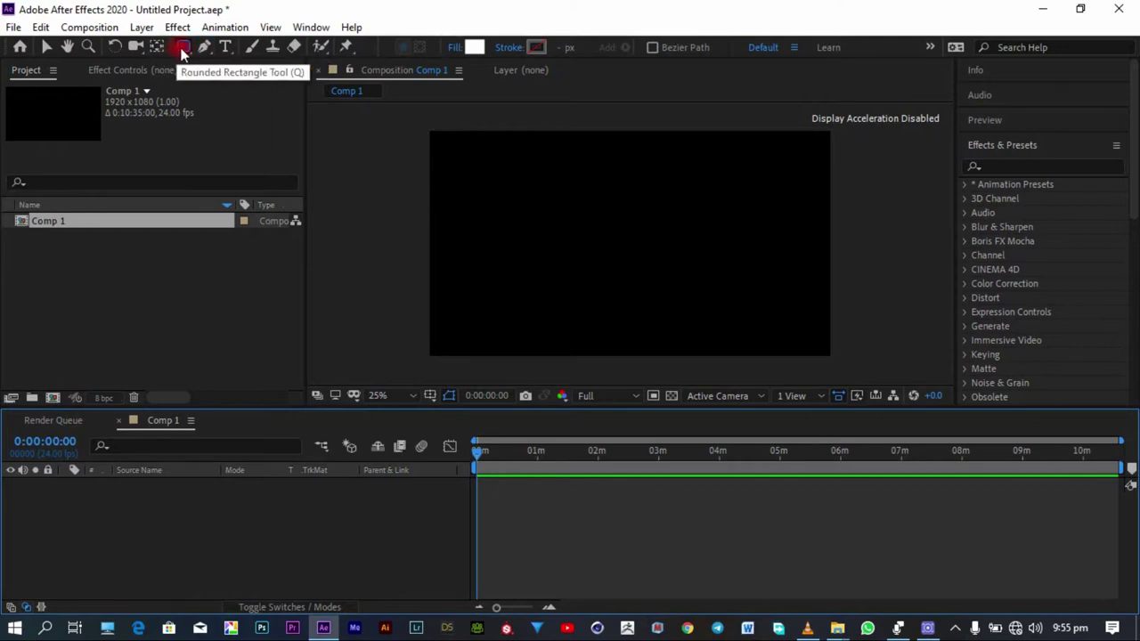
drag(182, 52, 264, 49)
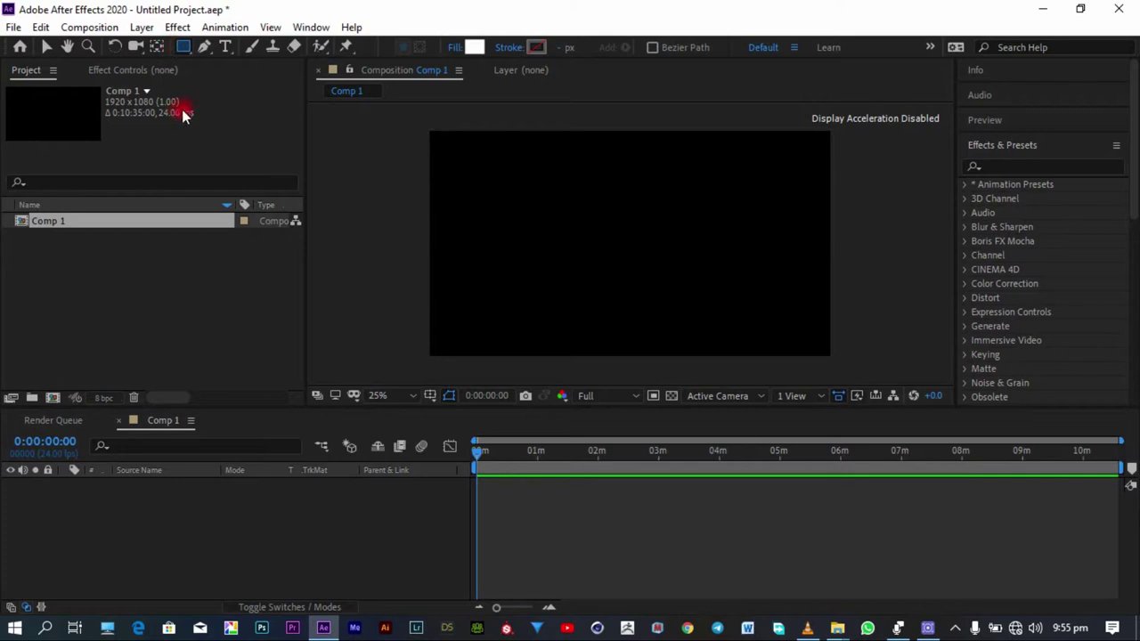
Step: Draw a large rectangle in the comp's centre and set its fill type to Solid Color
drag(476, 172, 780, 325)
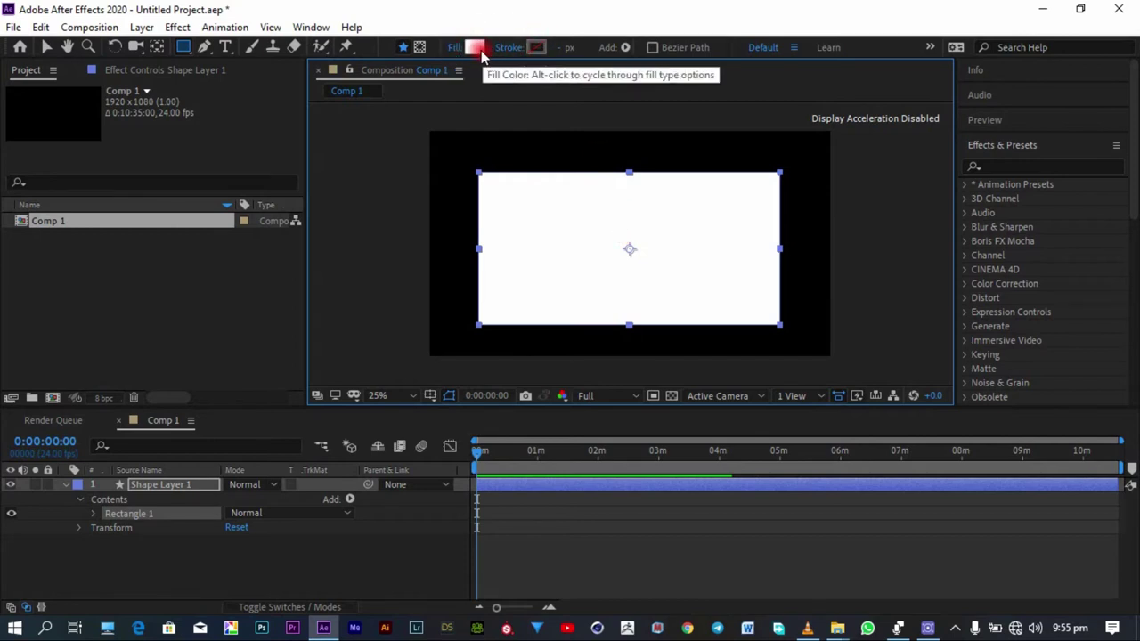
click(452, 49)
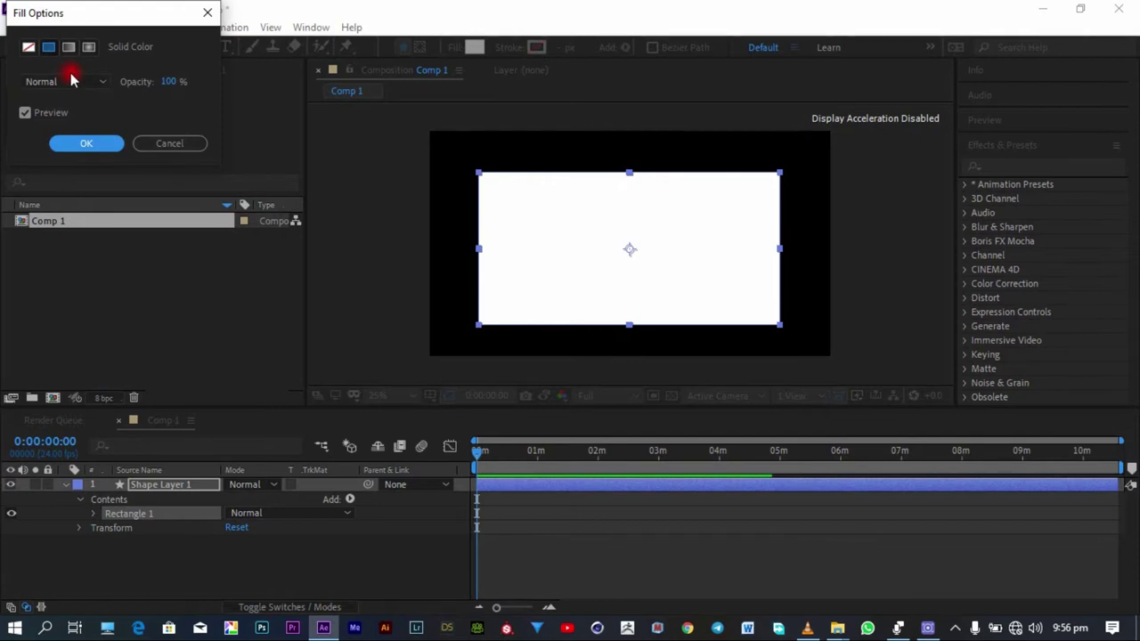
click(69, 46)
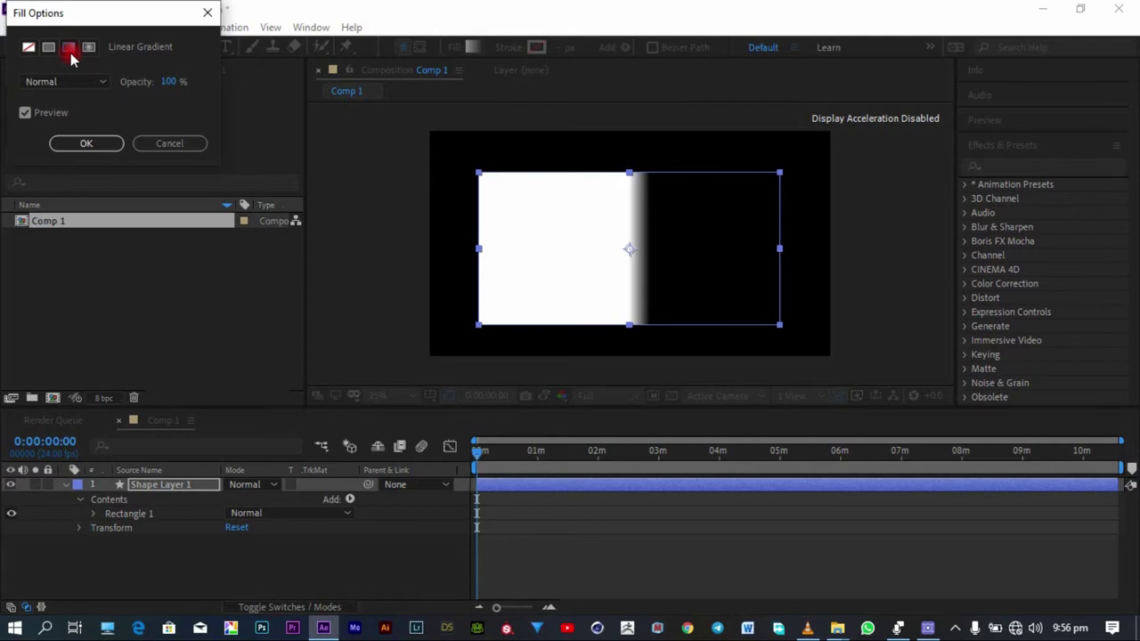
click(30, 19)
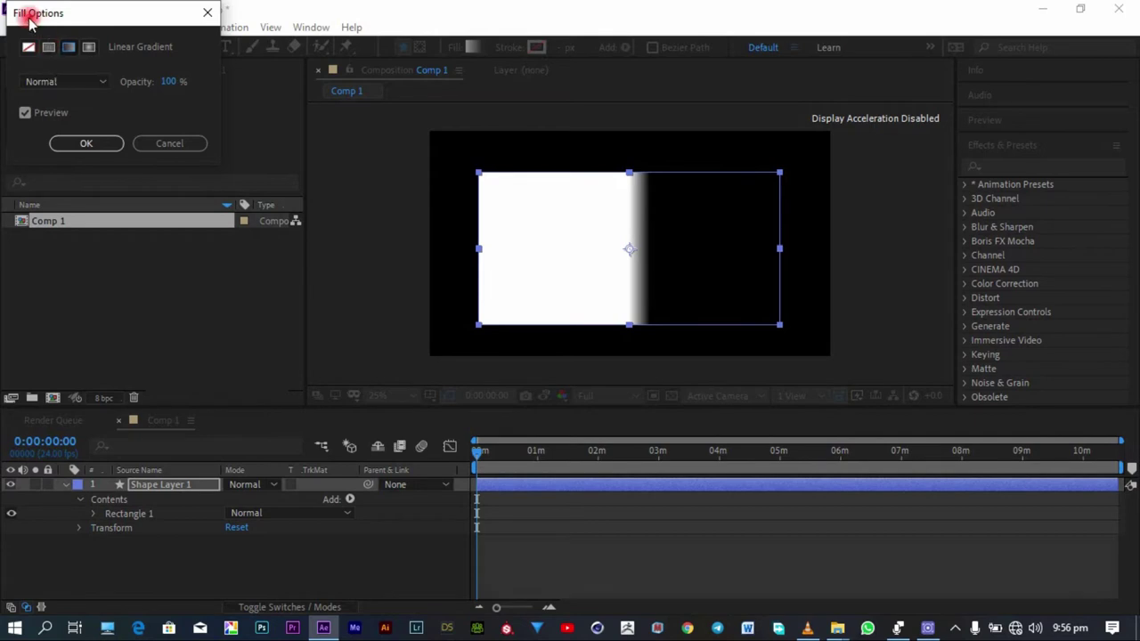
click(48, 46)
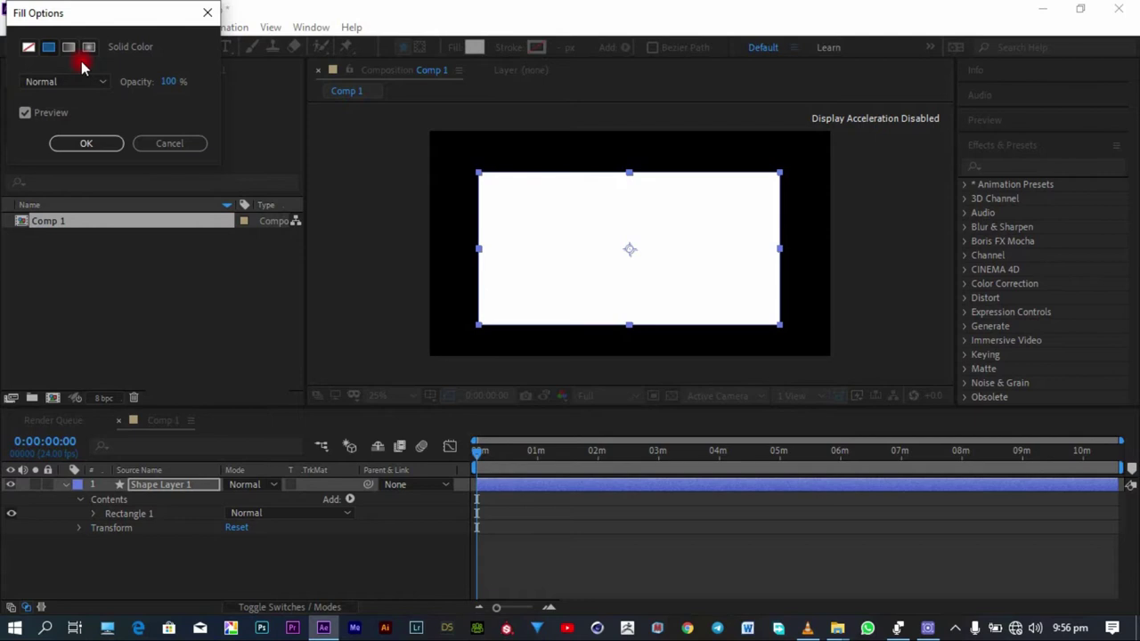
click(84, 143)
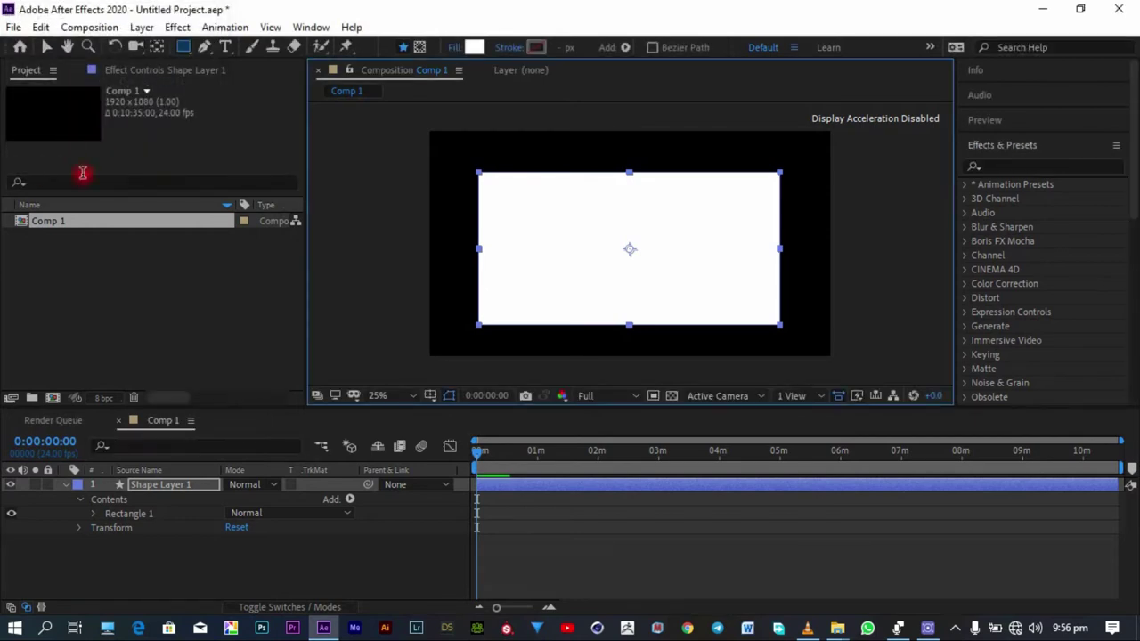
Step: Set the rectangle's fill colour to bright yellow
click(474, 49)
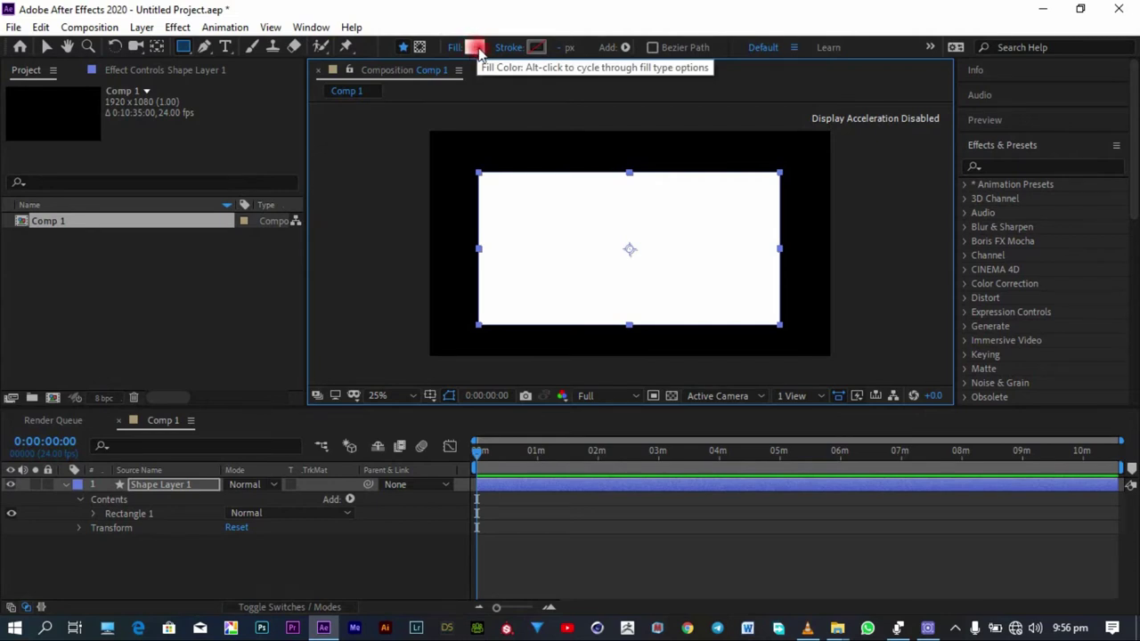
click(233, 119)
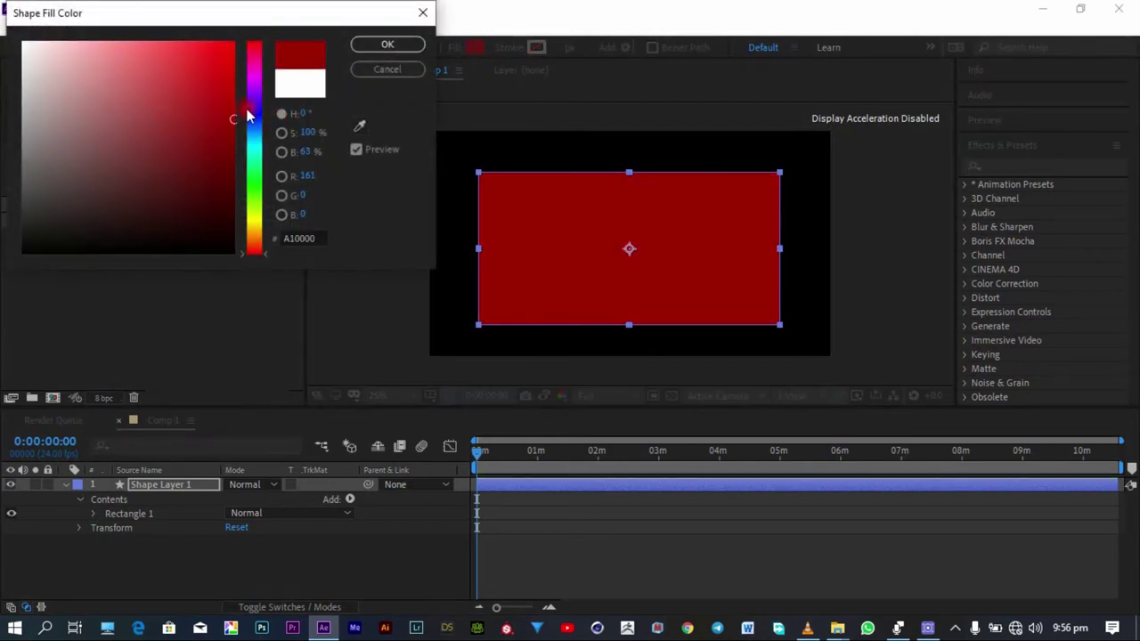
drag(253, 244, 253, 228)
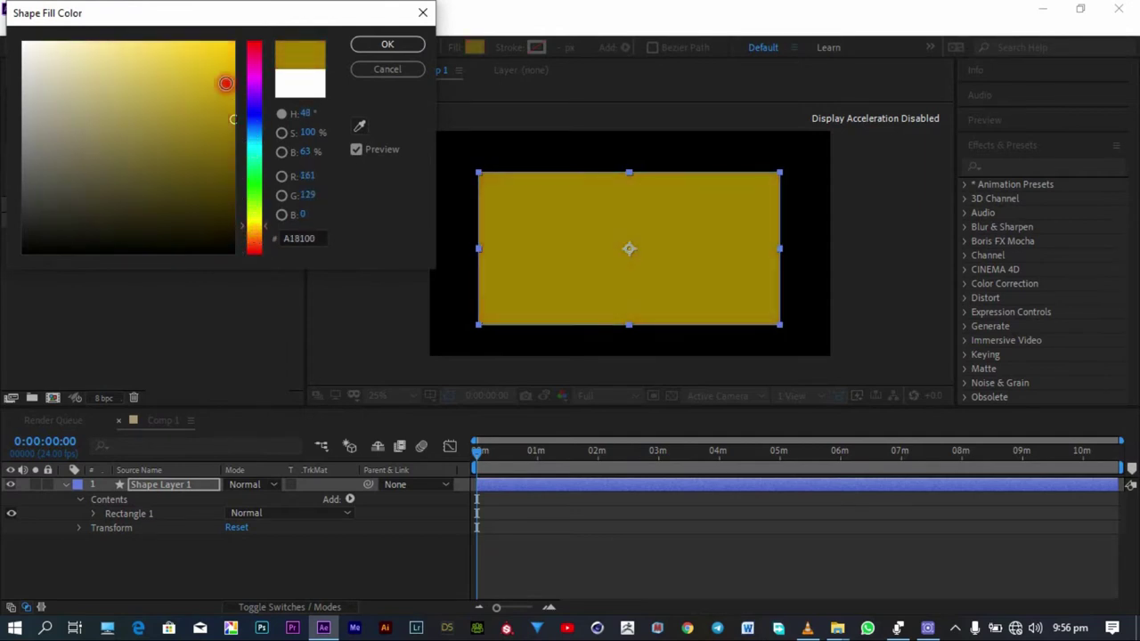
click(234, 41)
click(380, 71)
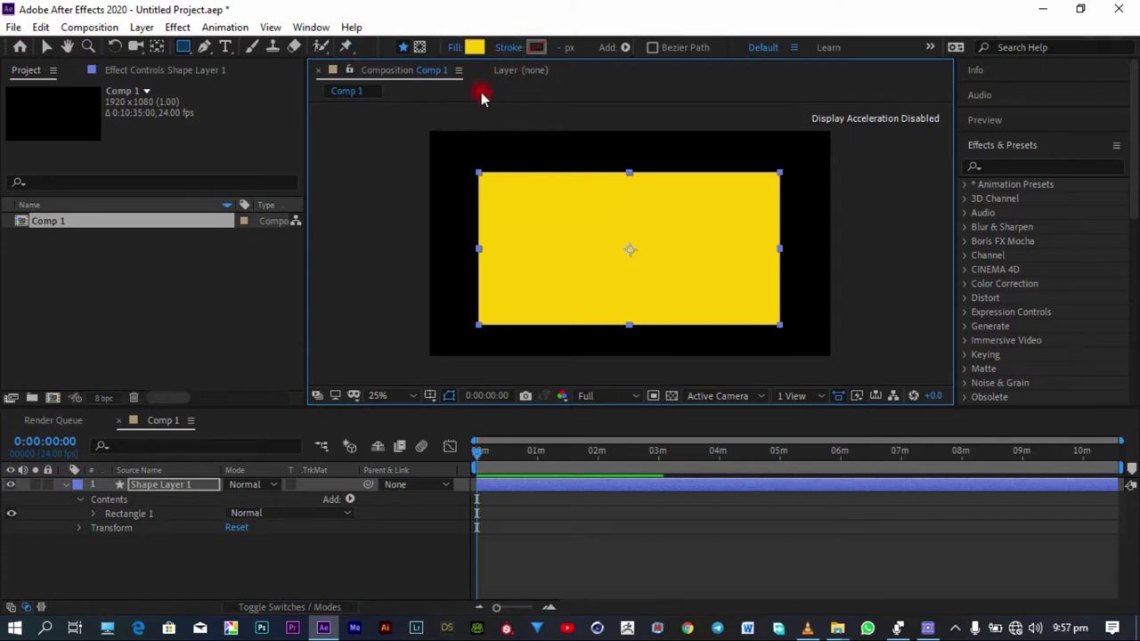
Step: Turn on a solid colour outline for the rectangle and narrow it to 85 px
click(509, 47)
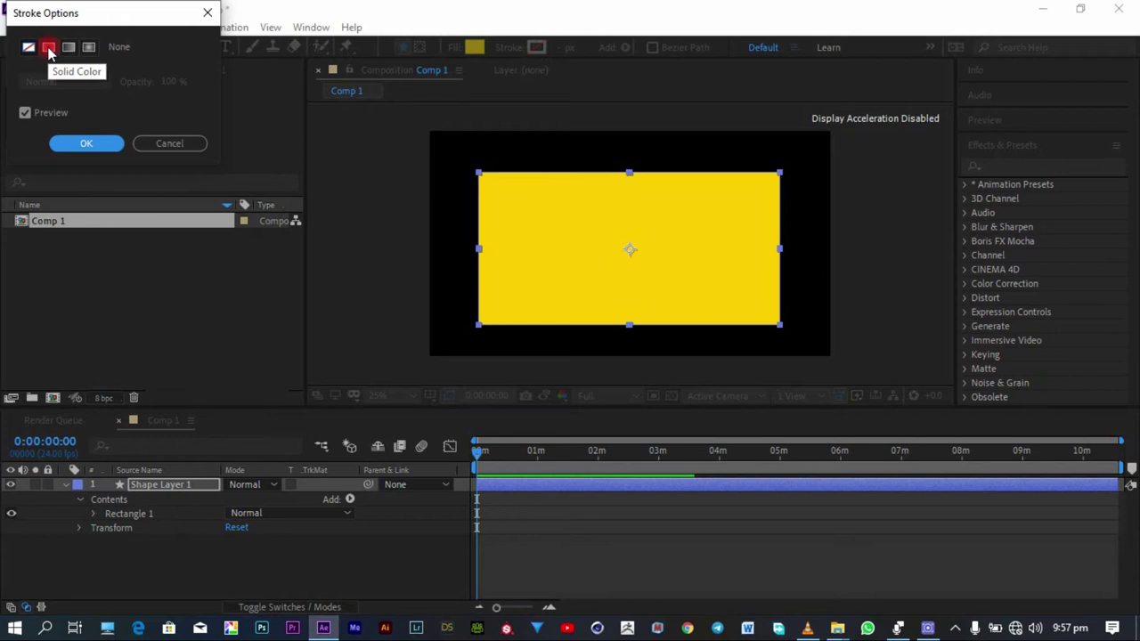
click(49, 49)
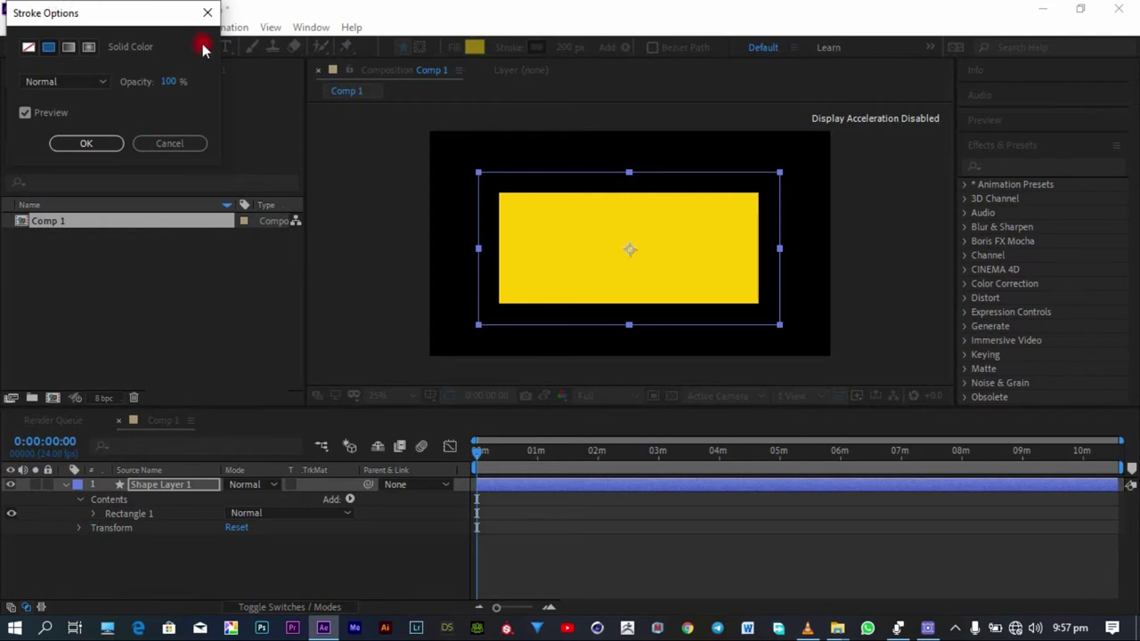
click(110, 141)
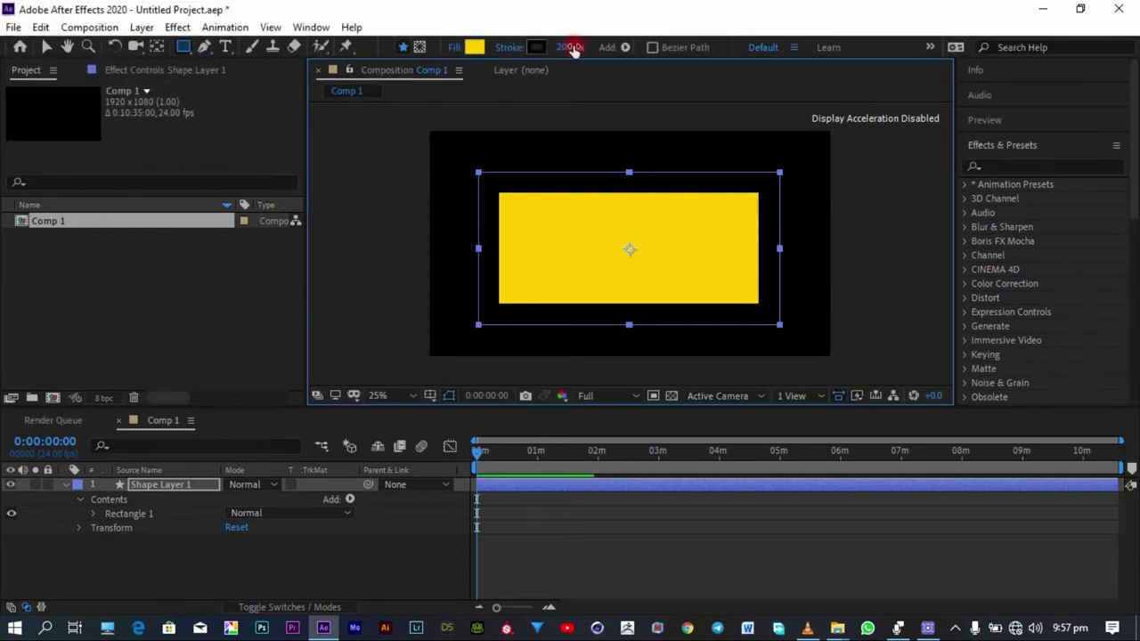
click(536, 48)
mouse_move(559, 55)
mouse_down()
mouse_move(575, 51)
mouse_move(494, 62)
mouse_up()
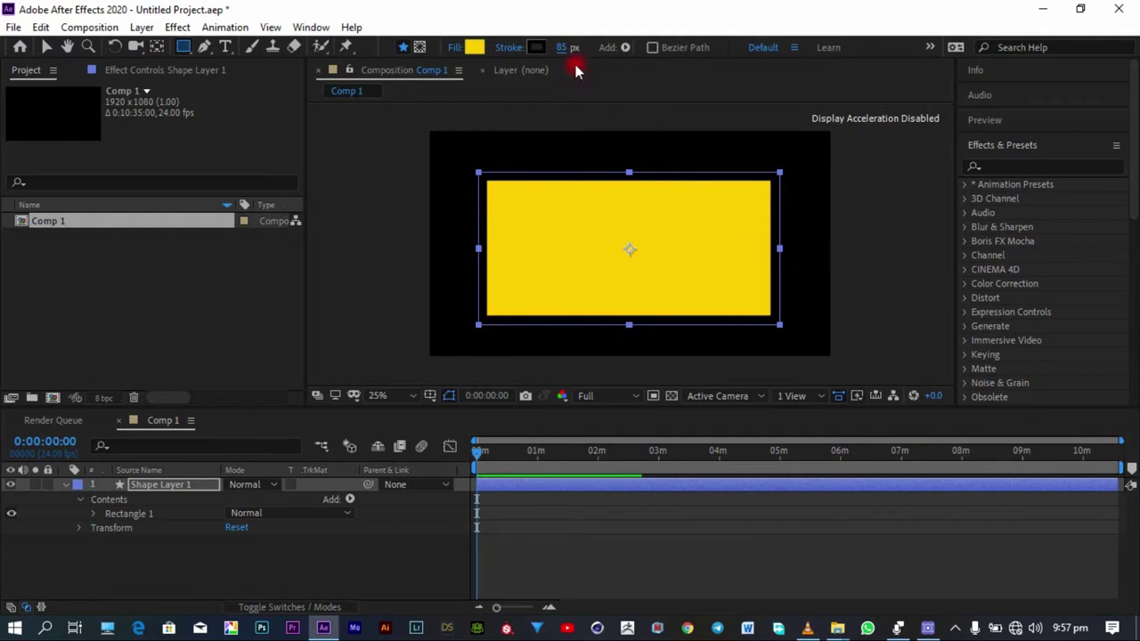
Step: Colour the outline red and thin it to 28 px
click(536, 47)
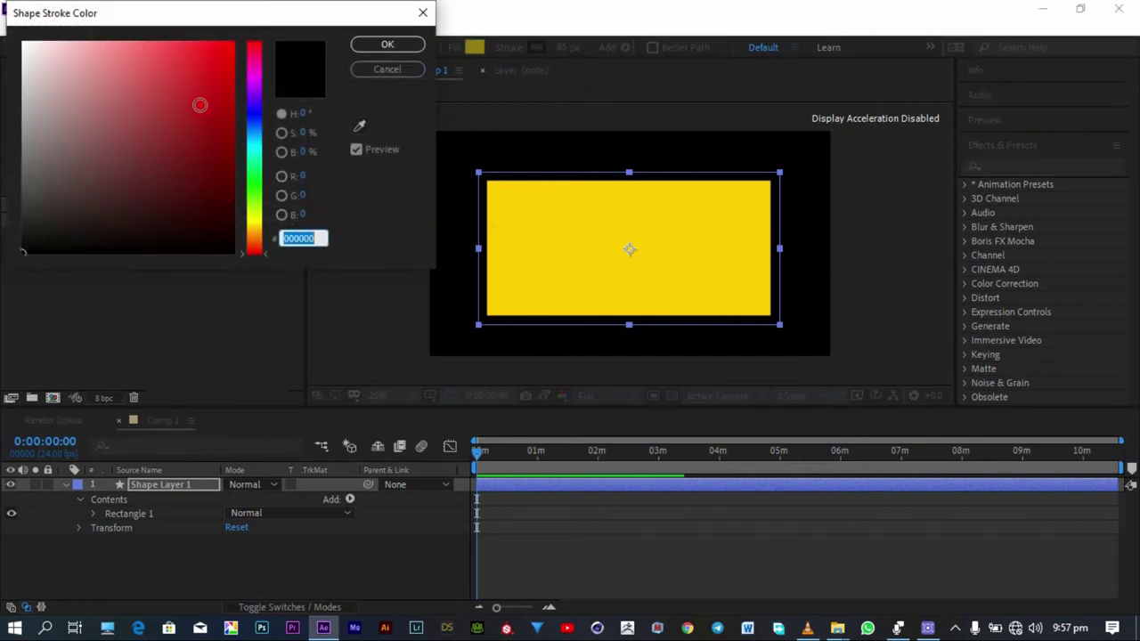
click(232, 93)
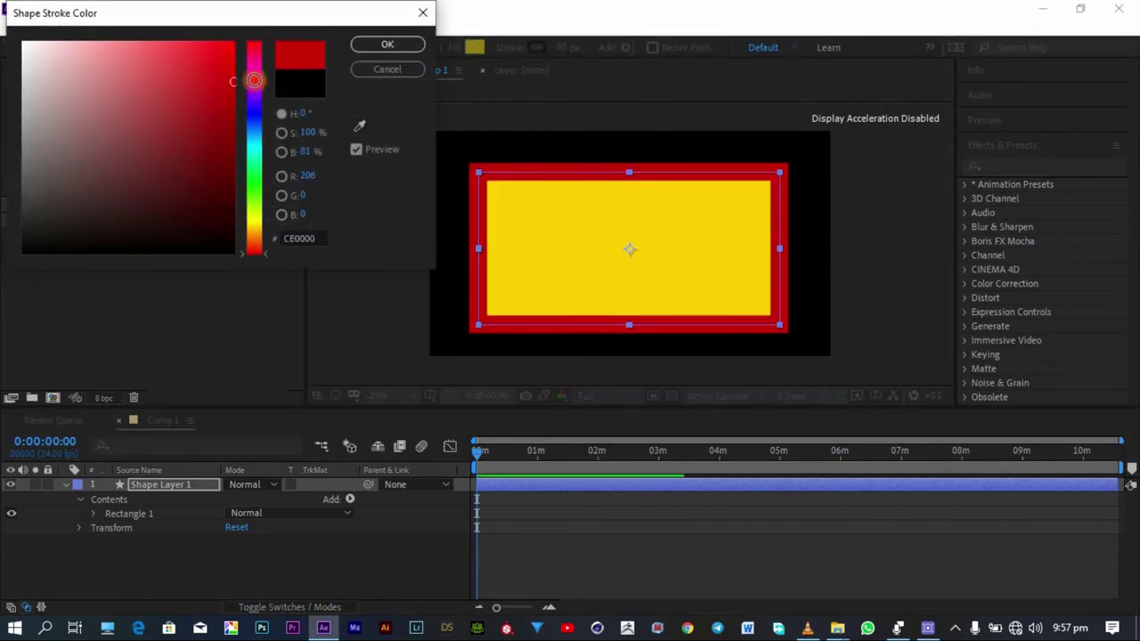
click(379, 44)
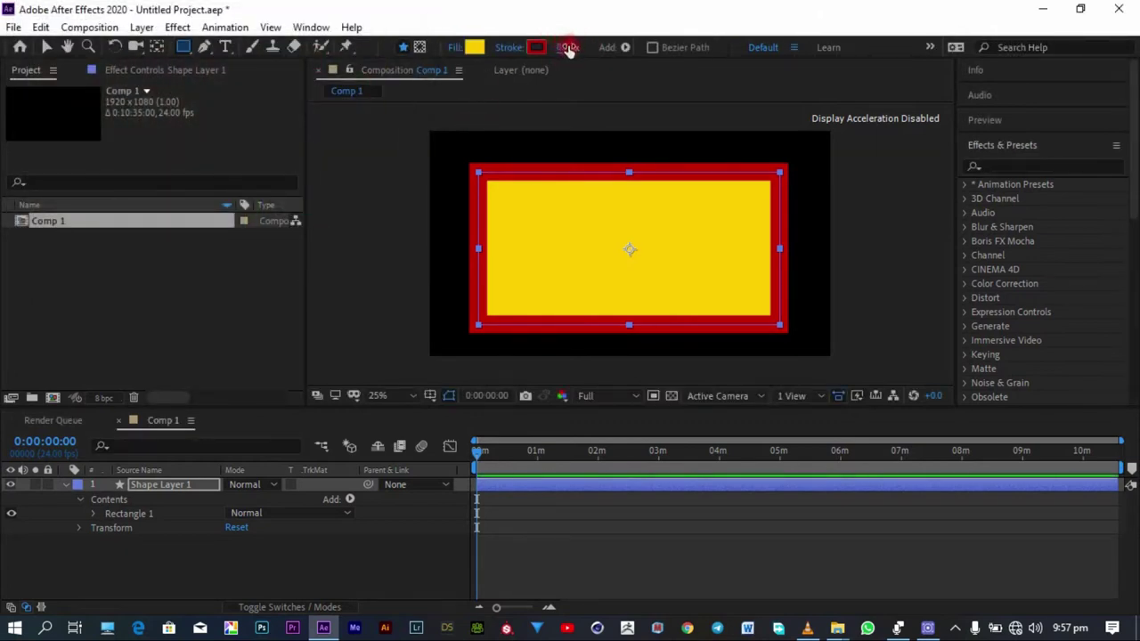
mouse_move(564, 45)
mouse_down()
mouse_move(504, 46)
mouse_move(516, 44)
mouse_up()
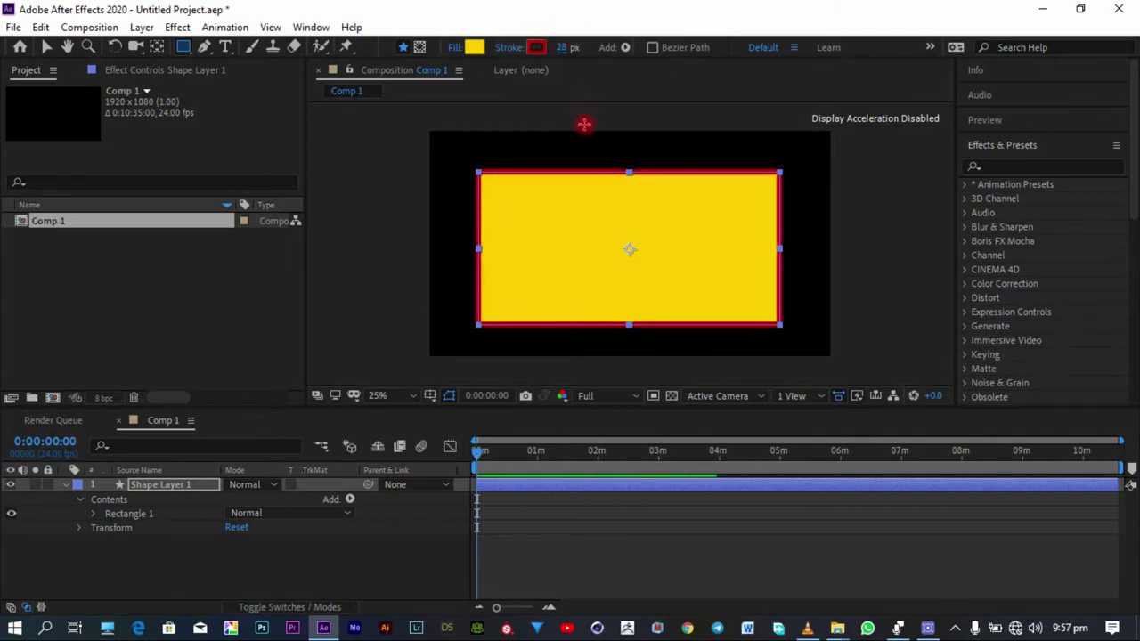
Step: Dismiss the Add menu without adding anything and switch to the Pen tool
click(624, 48)
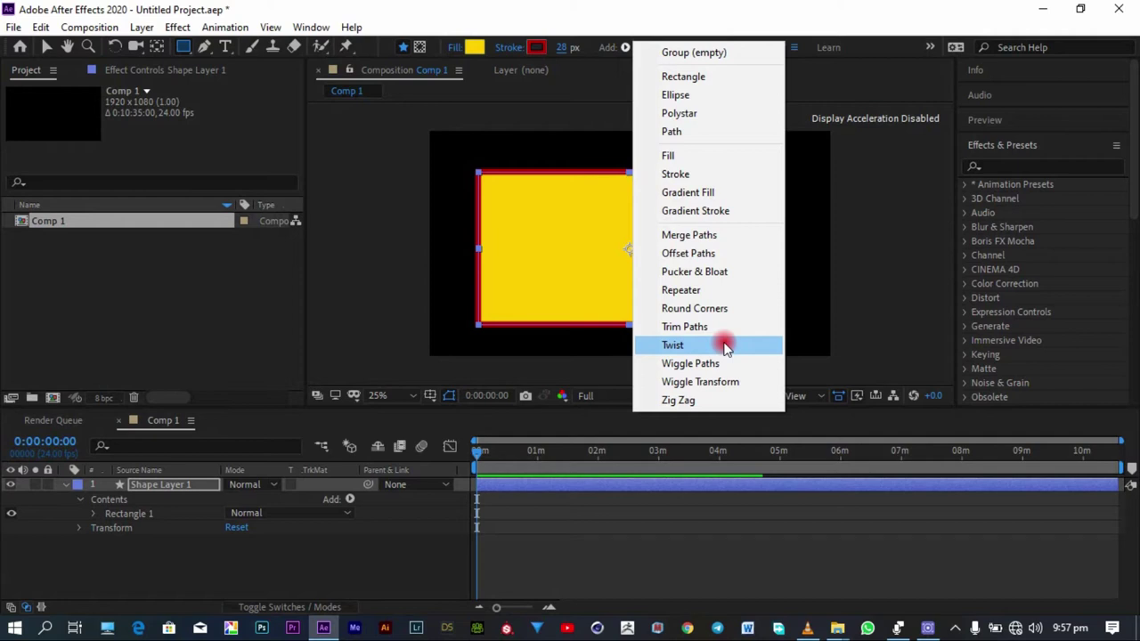
click(921, 360)
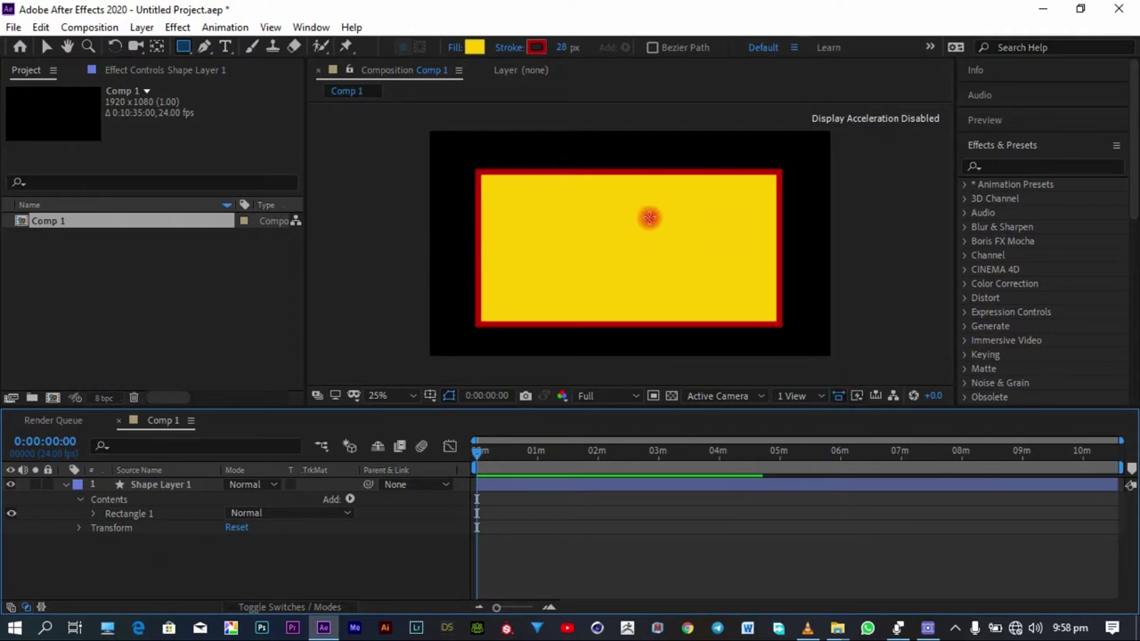
click(205, 47)
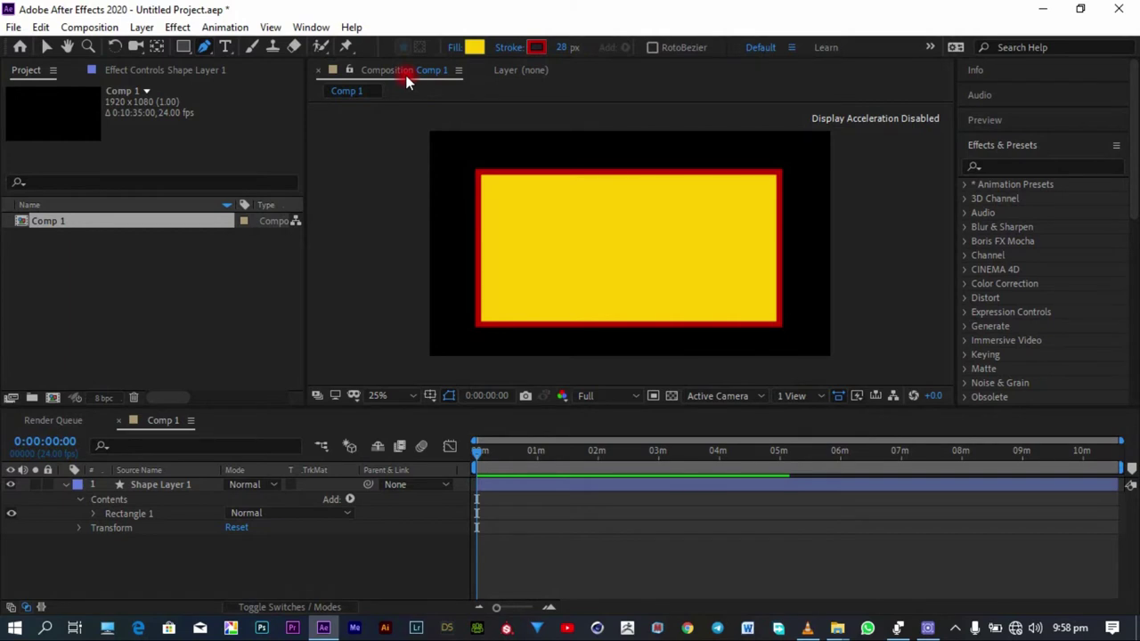
Step: Set the fill colour to bright green and the stroke colour to purple
click(474, 47)
drag(226, 143, 247, 168)
drag(218, 115, 253, 93)
click(385, 46)
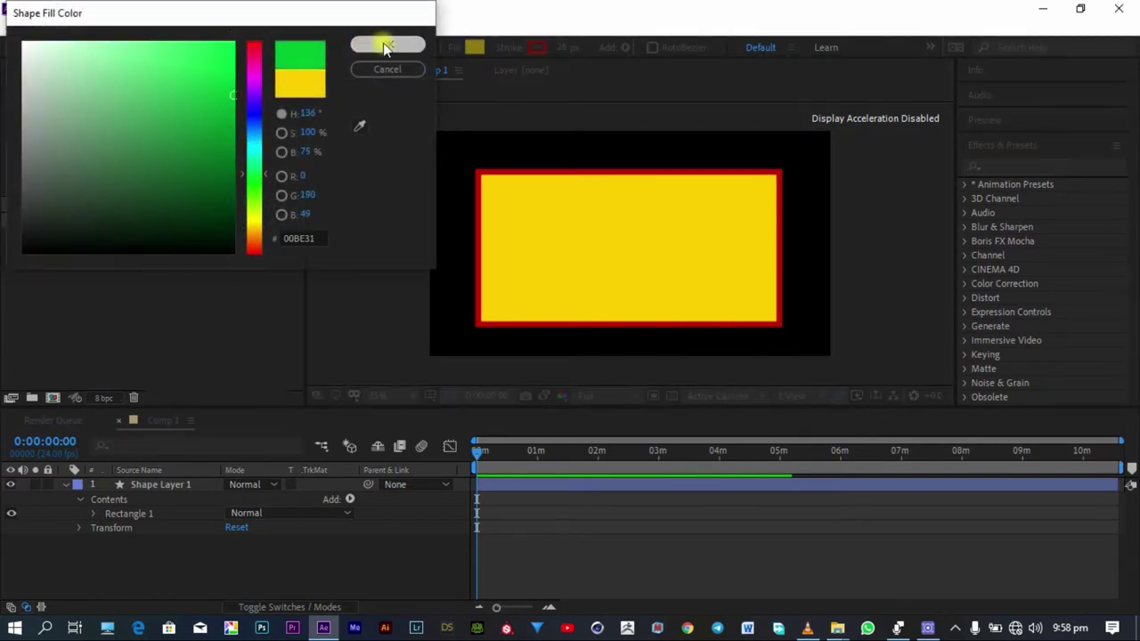
click(535, 47)
mouse_move(259, 157)
mouse_down()
mouse_move(259, 196)
mouse_move(258, 98)
mouse_up()
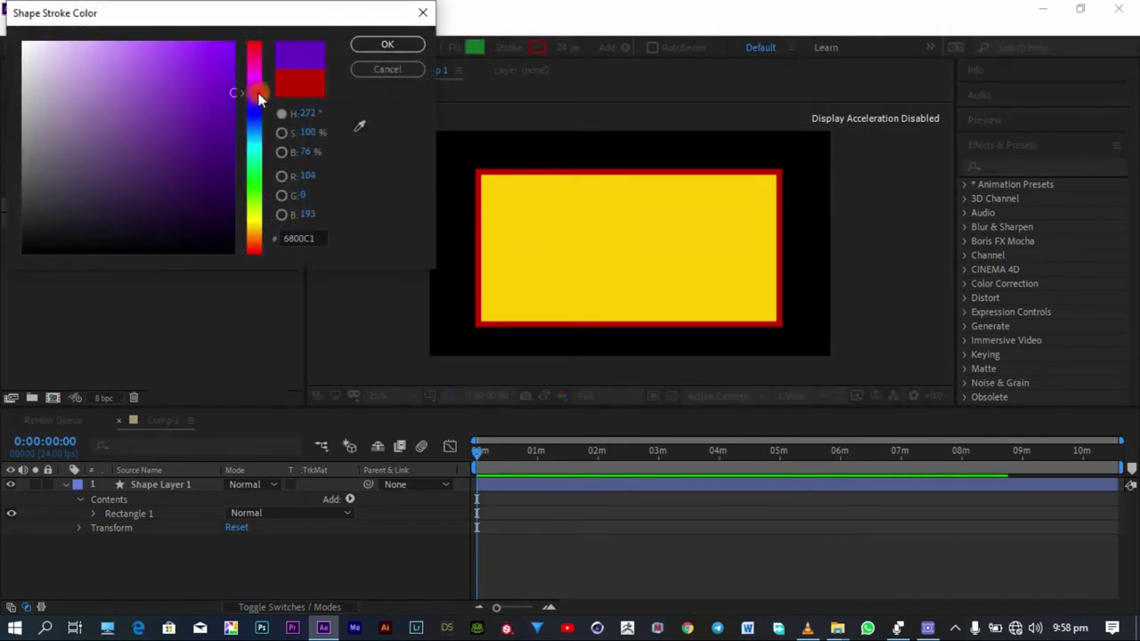
click(230, 45)
click(386, 45)
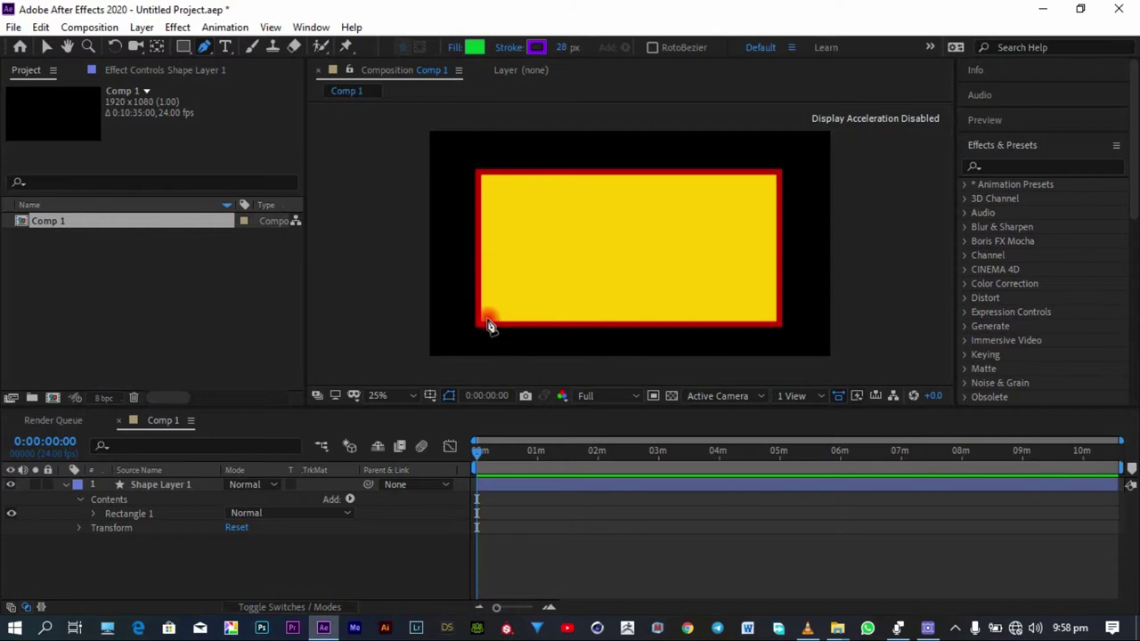
Step: Pen-draw a nine-point closed polygon over the yellow rectangle
click(487, 331)
click(486, 253)
click(550, 234)
click(556, 198)
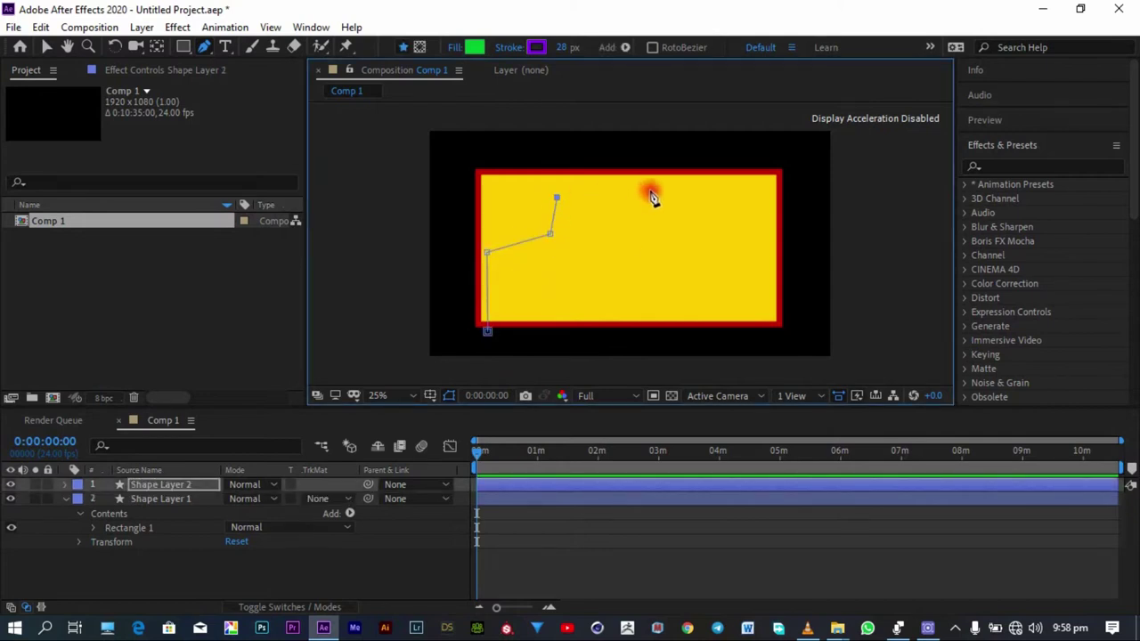
click(651, 189)
click(747, 223)
click(728, 318)
click(648, 326)
click(562, 344)
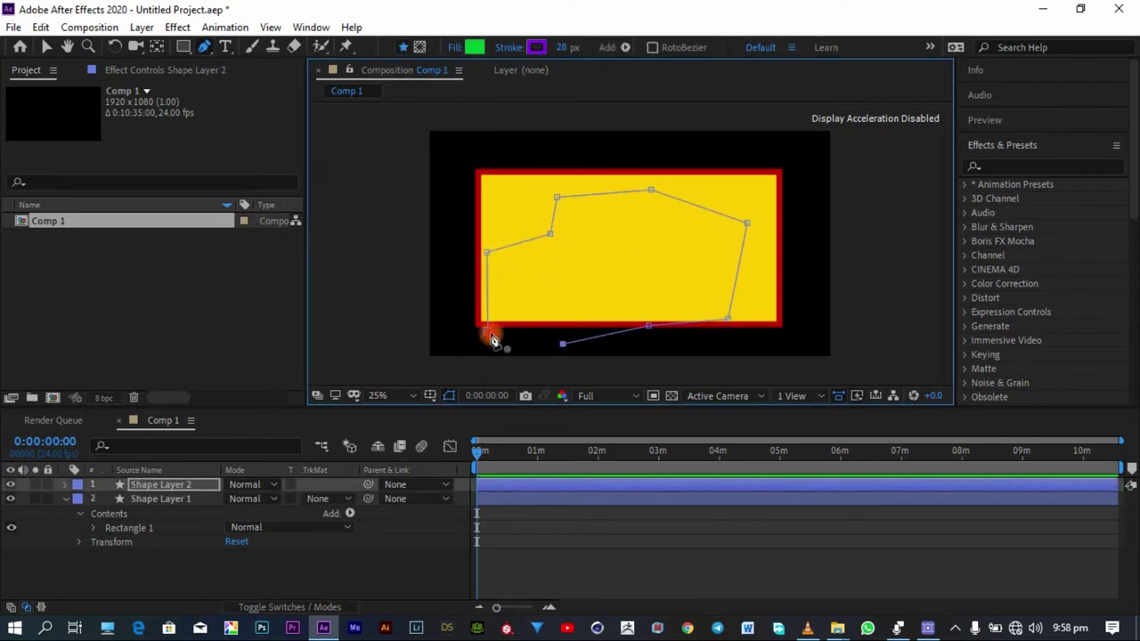
click(488, 332)
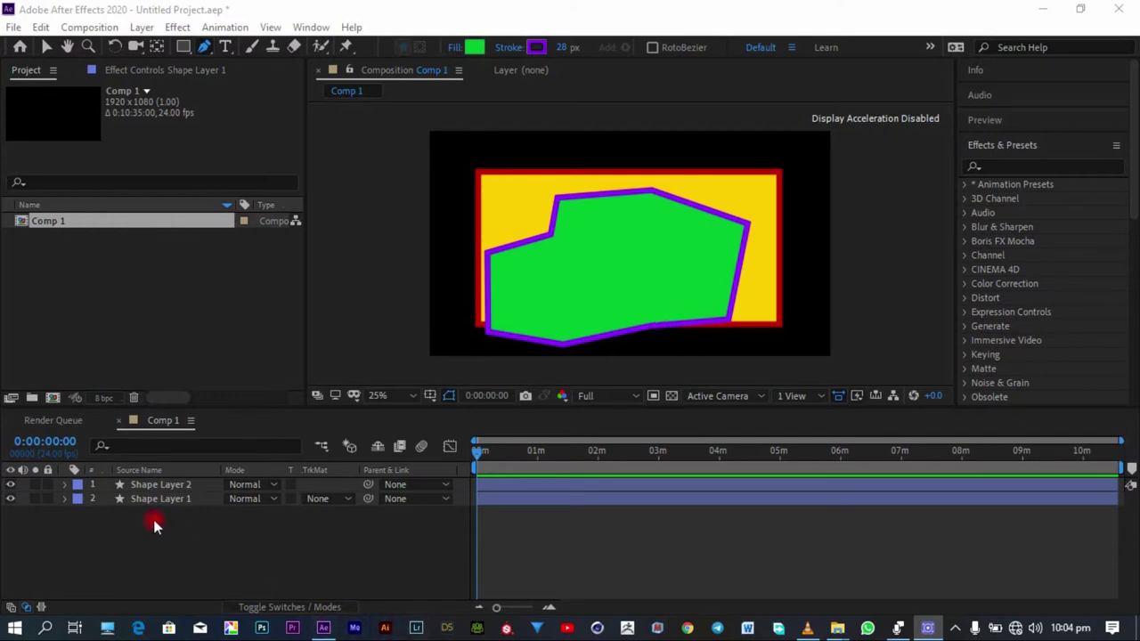
Step: Expand Shape Layer 1's Contents and Rectangle 1, and hide Shape Layer 2's green polygon
click(65, 503)
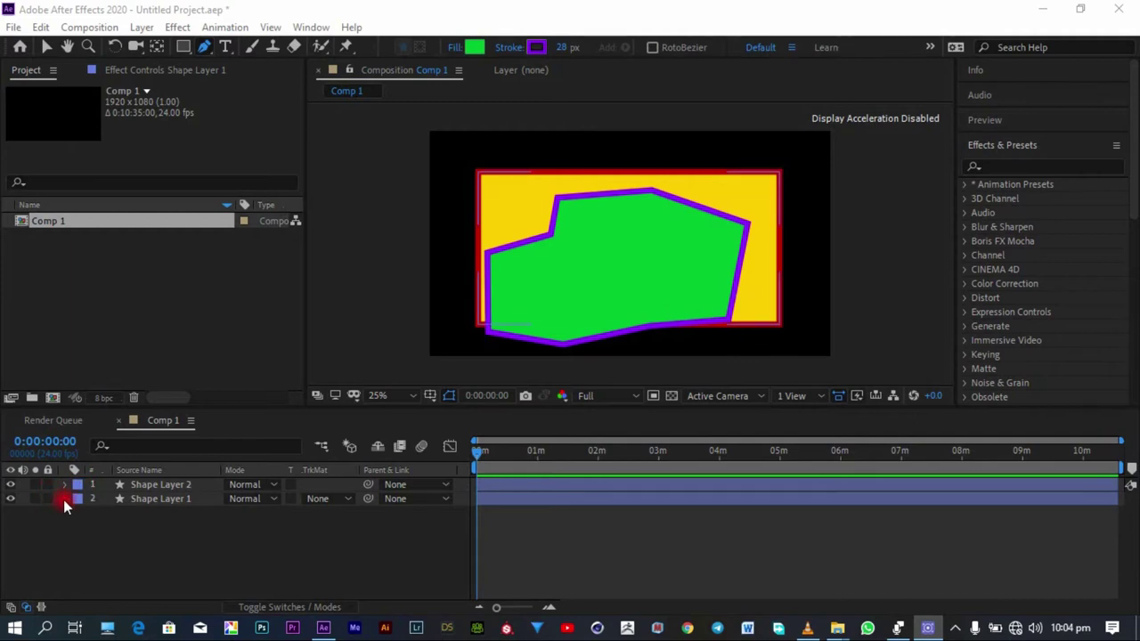
click(64, 499)
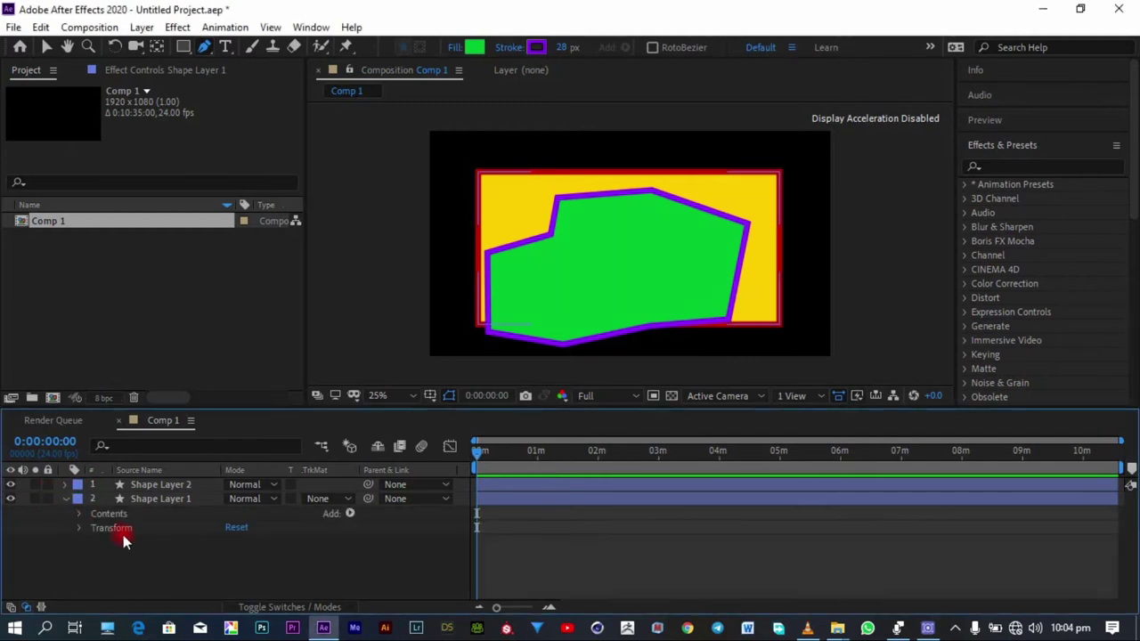
click(103, 517)
click(113, 515)
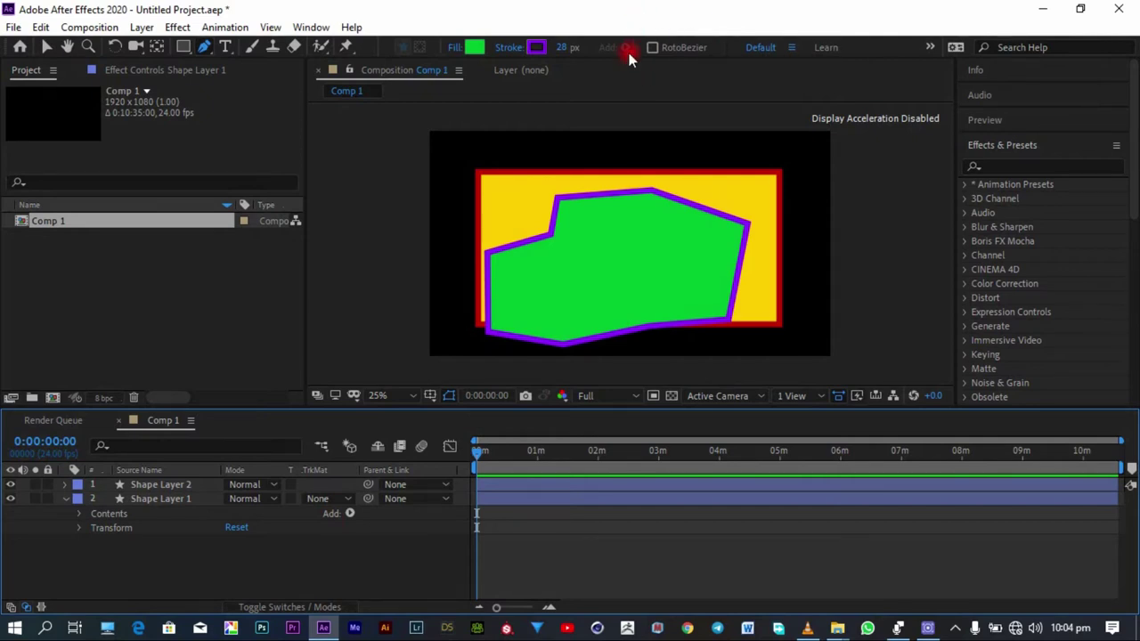
click(82, 514)
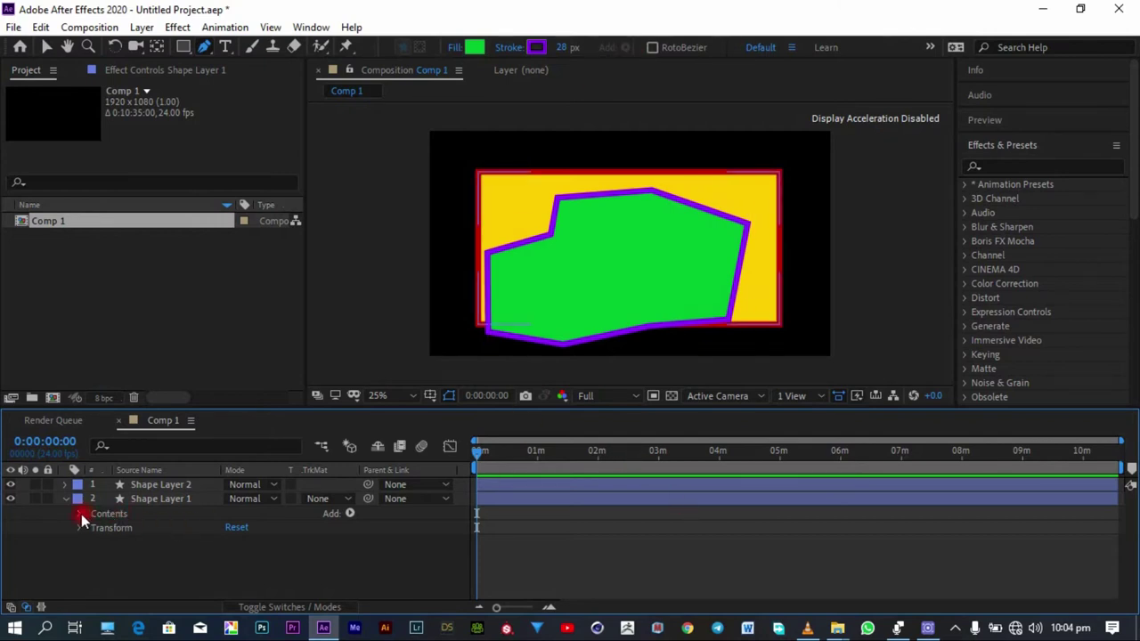
click(80, 515)
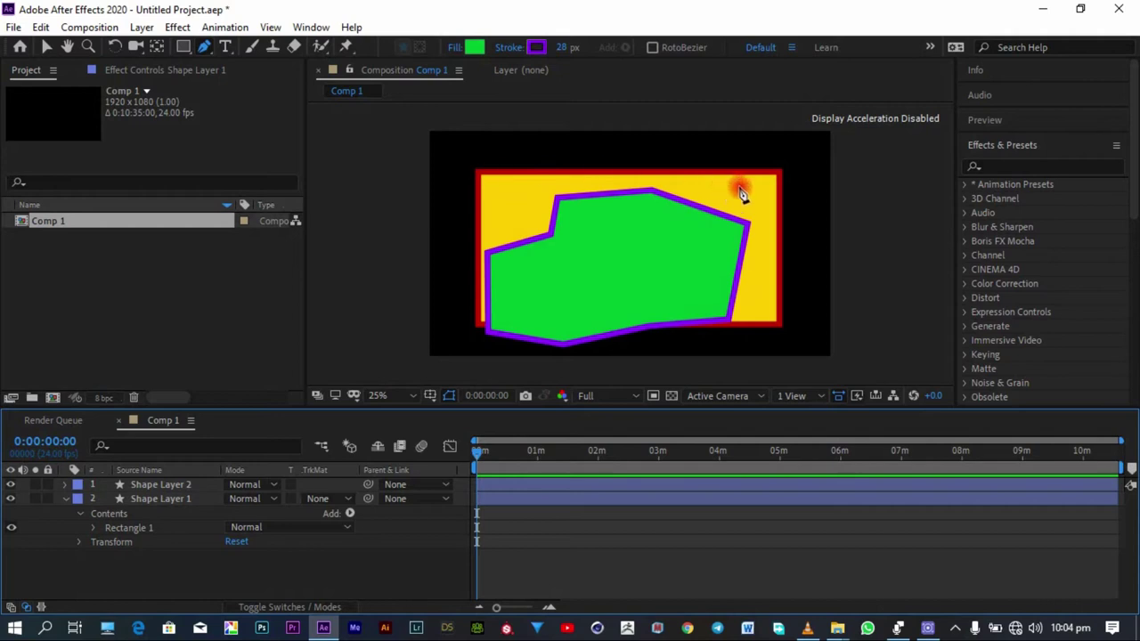
click(10, 484)
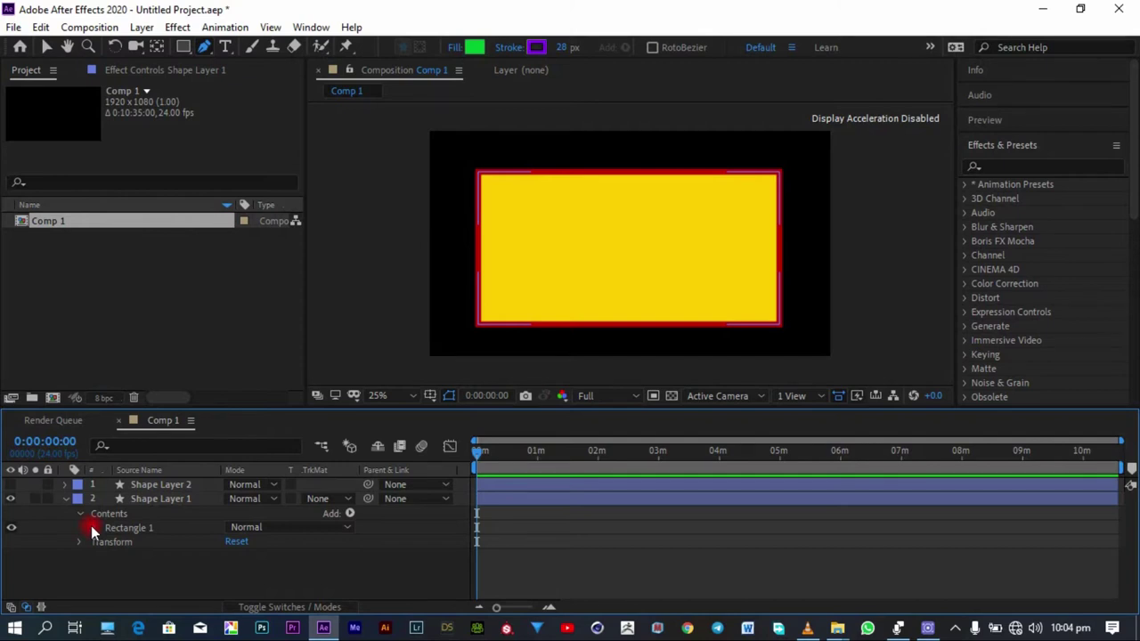
click(93, 529)
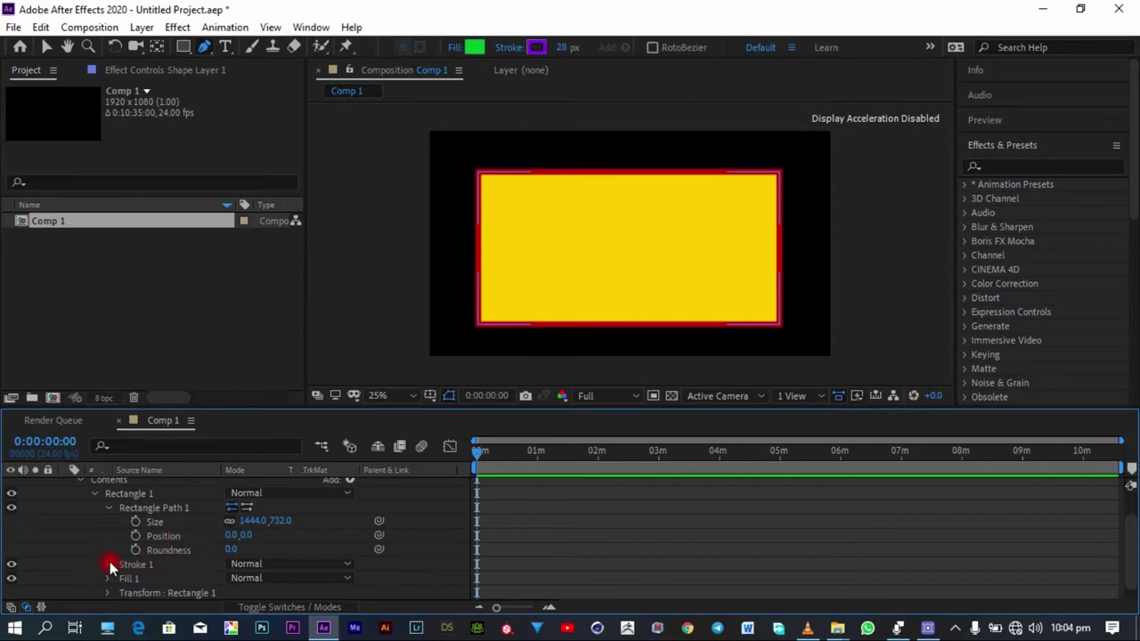
Step: Scrub Rectangle Path 1's Roundness up to 254.0, turning the rectangle into a pill
scroll(109, 564, down, 1)
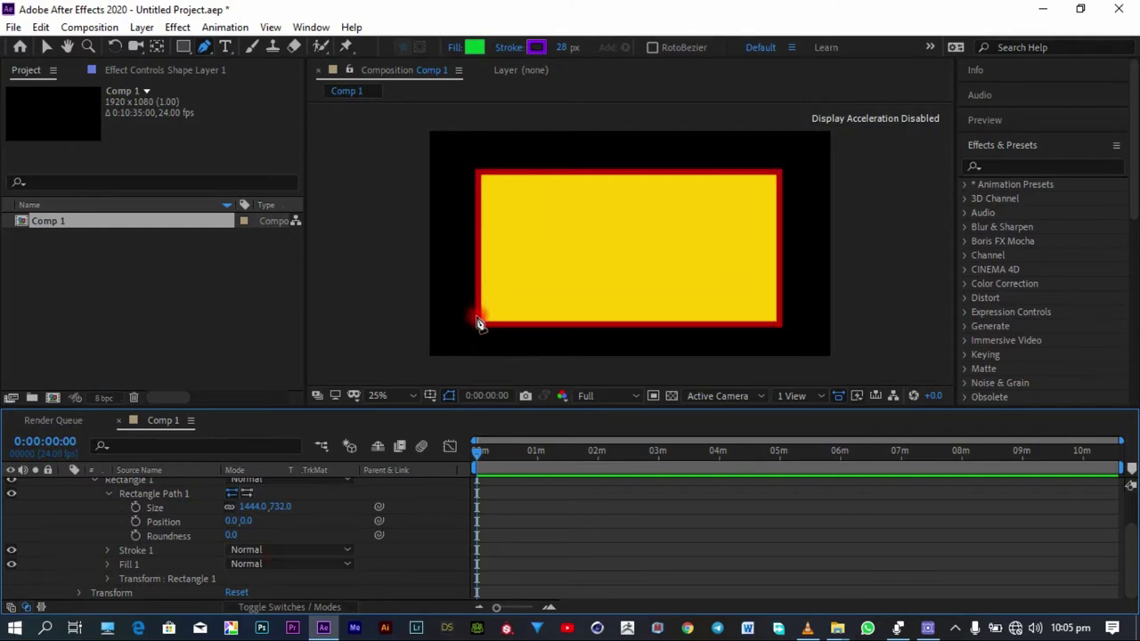
click(234, 525)
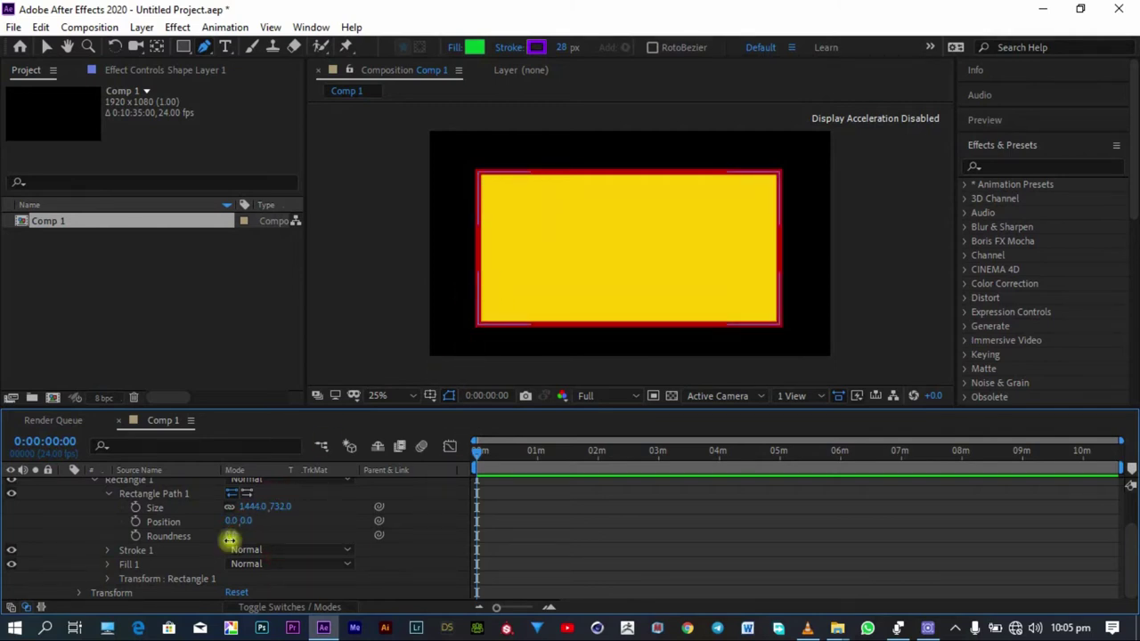
drag(233, 536, 334, 492)
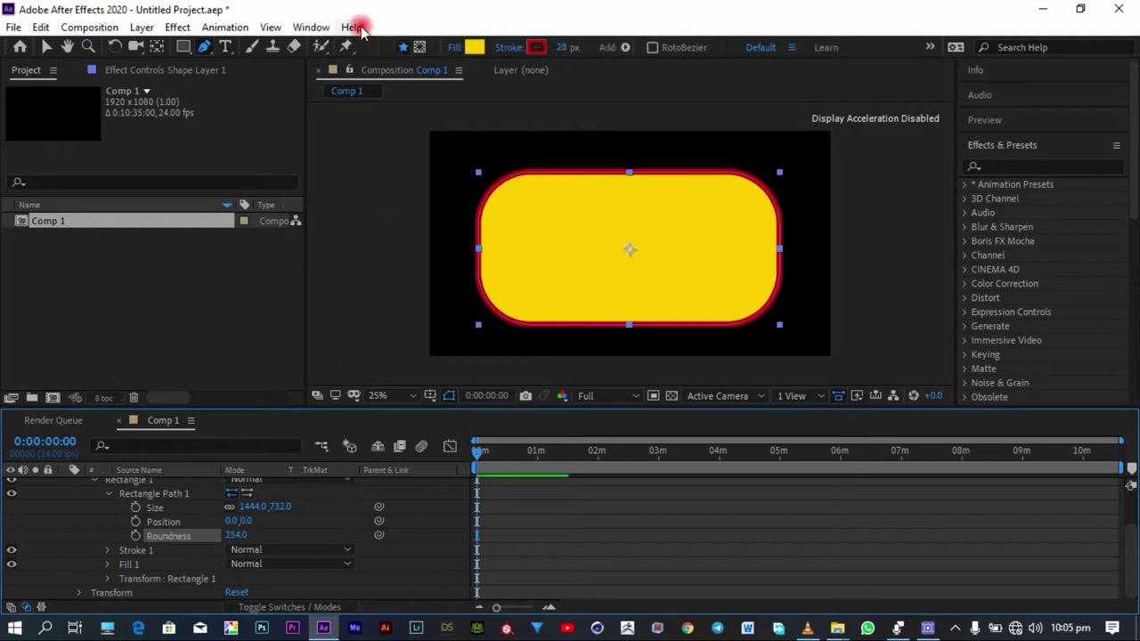
click(183, 52)
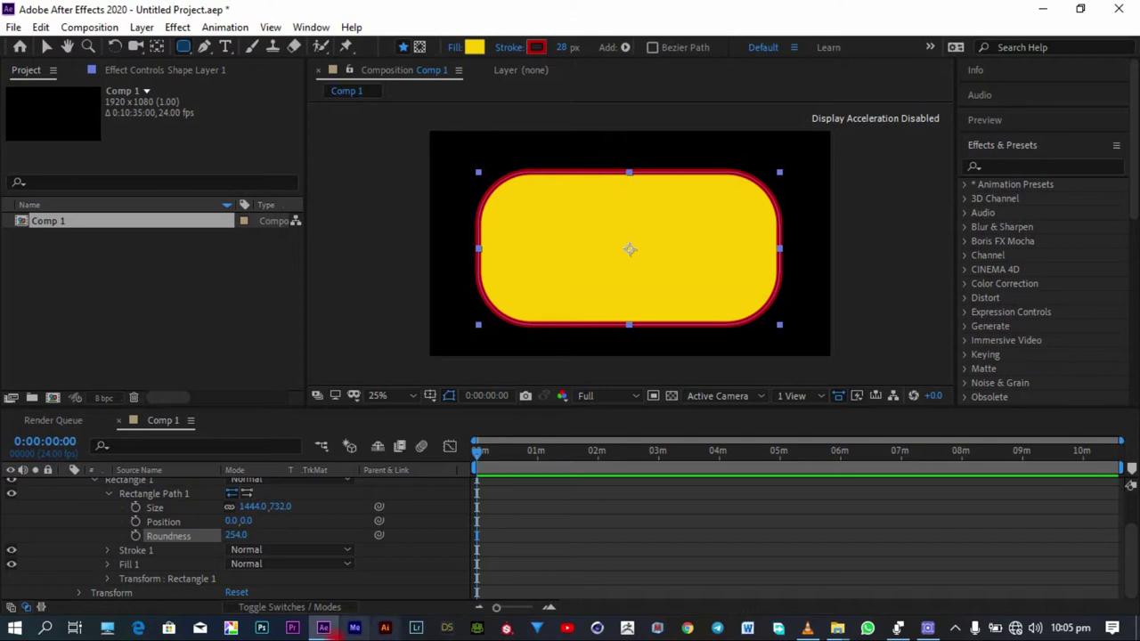
Step: Leave Stroke 1 on Normal and Fill 1 on Below Previous in Same Group, then expand Transform : Rectangle 1
click(267, 554)
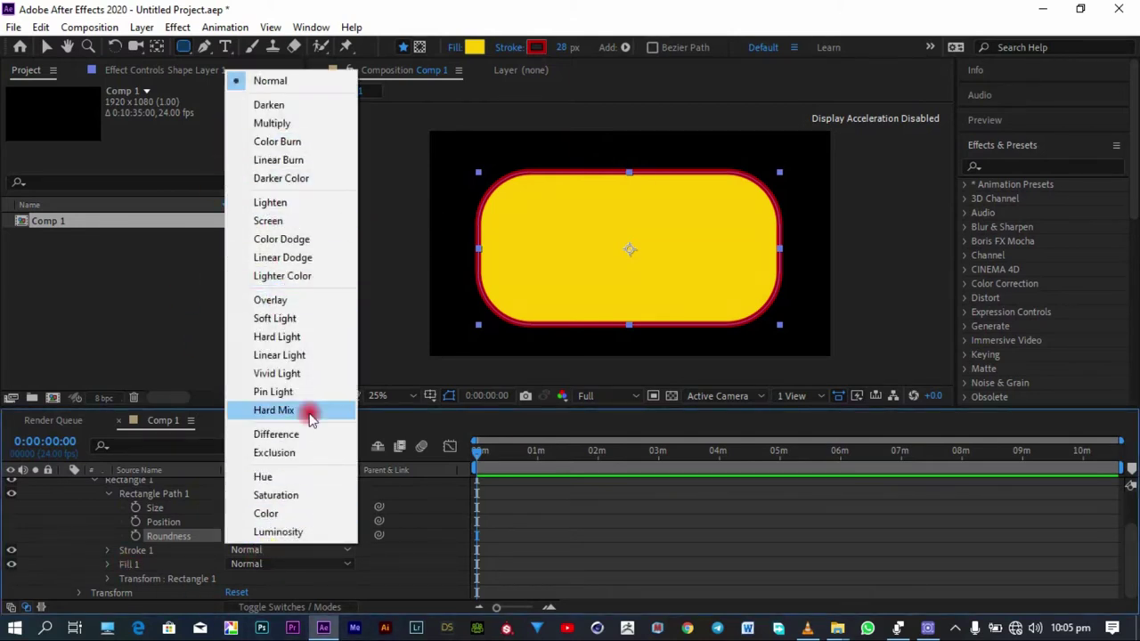
click(395, 570)
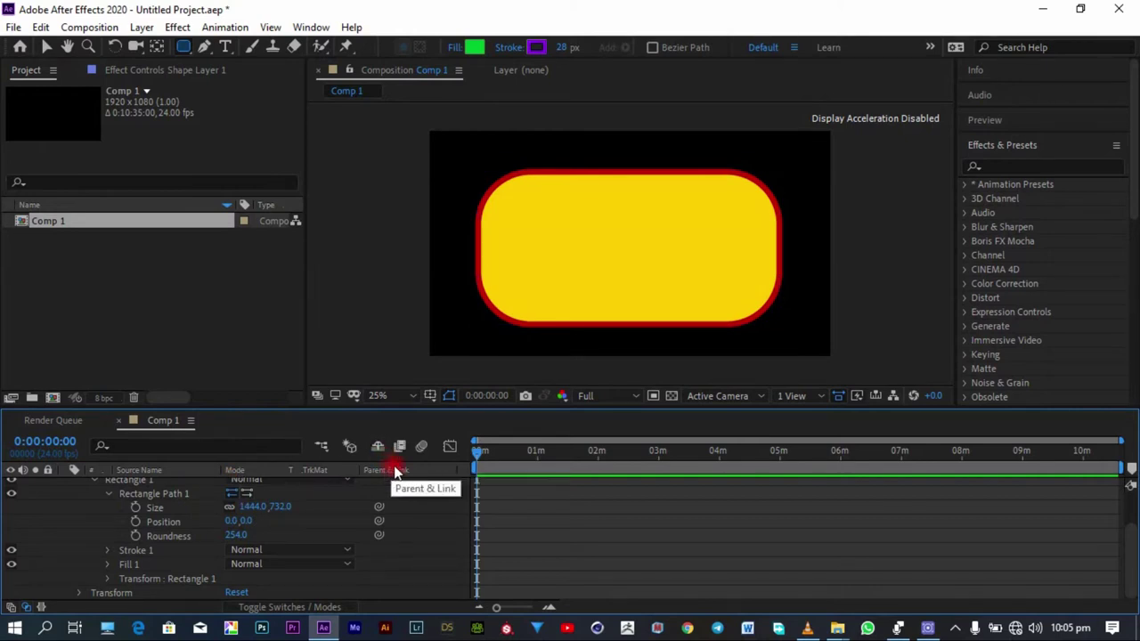
click(146, 532)
click(108, 564)
scroll(198, 535, down, 1)
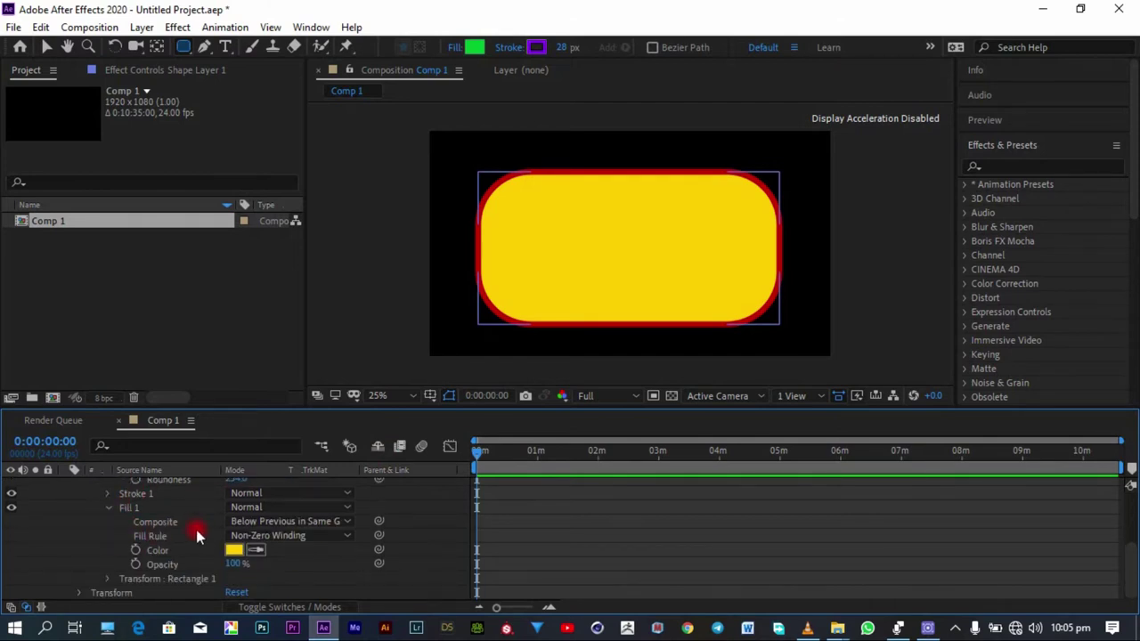
click(283, 522)
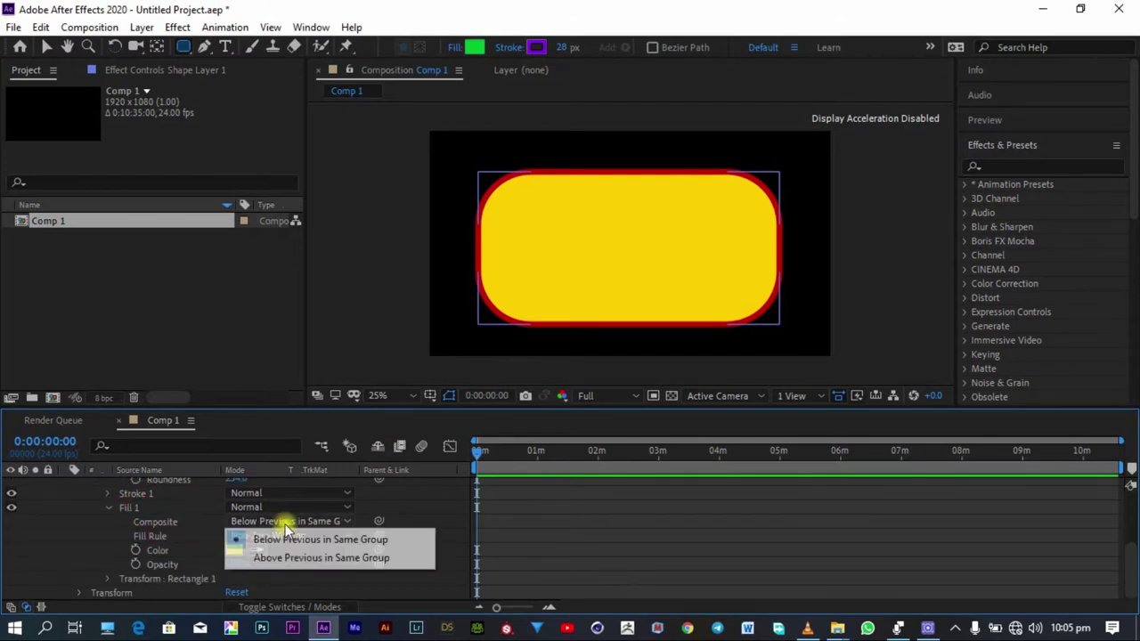
click(357, 588)
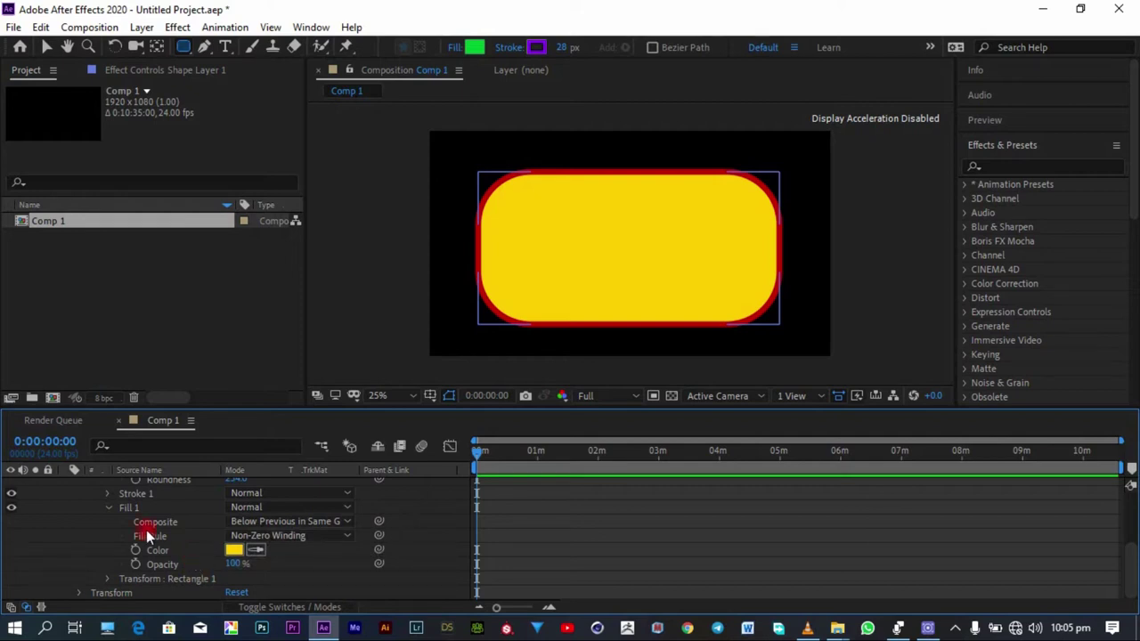
click(107, 579)
scroll(119, 570, down, 3)
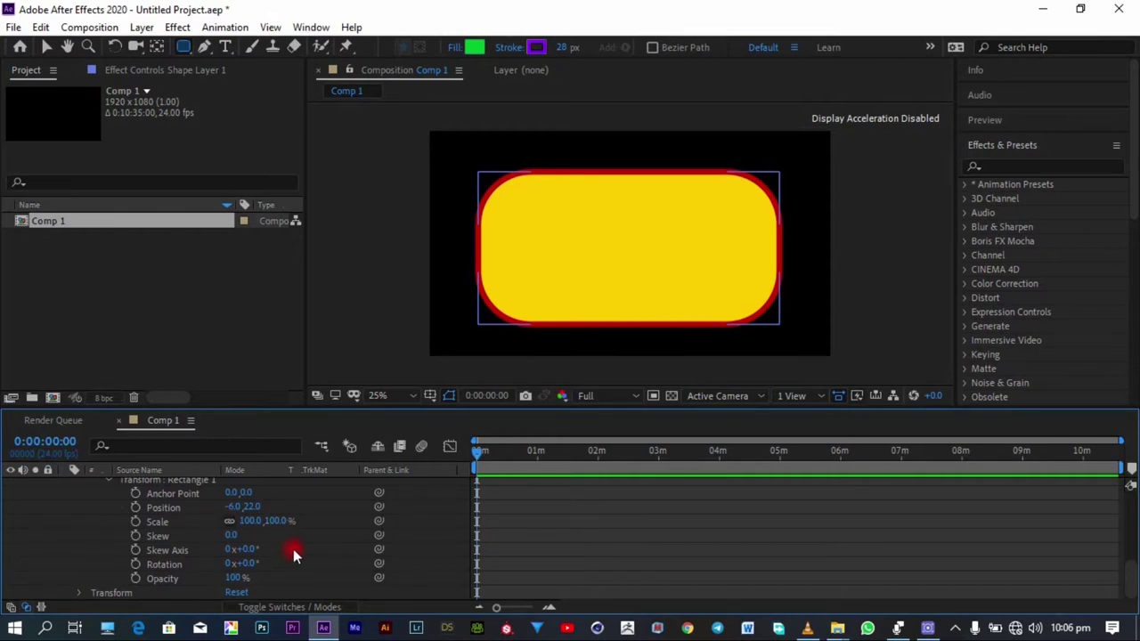
Step: Skew the rounded rectangle to 9.0 and expand Shape Layer 1's Transform properties
click(616, 274)
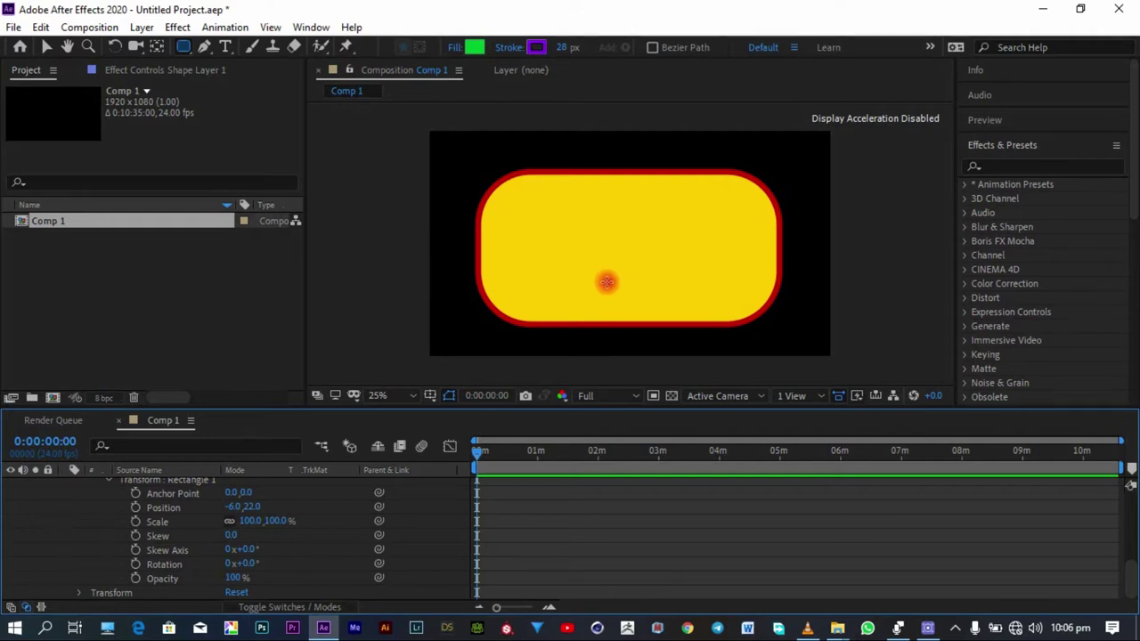
click(256, 538)
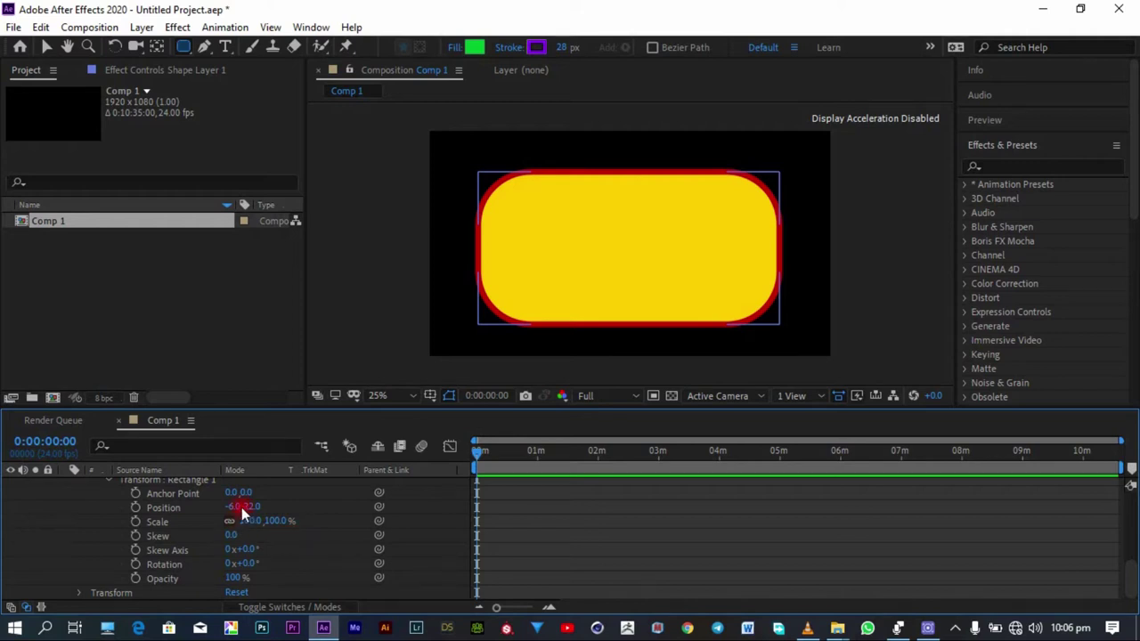
key(F2)
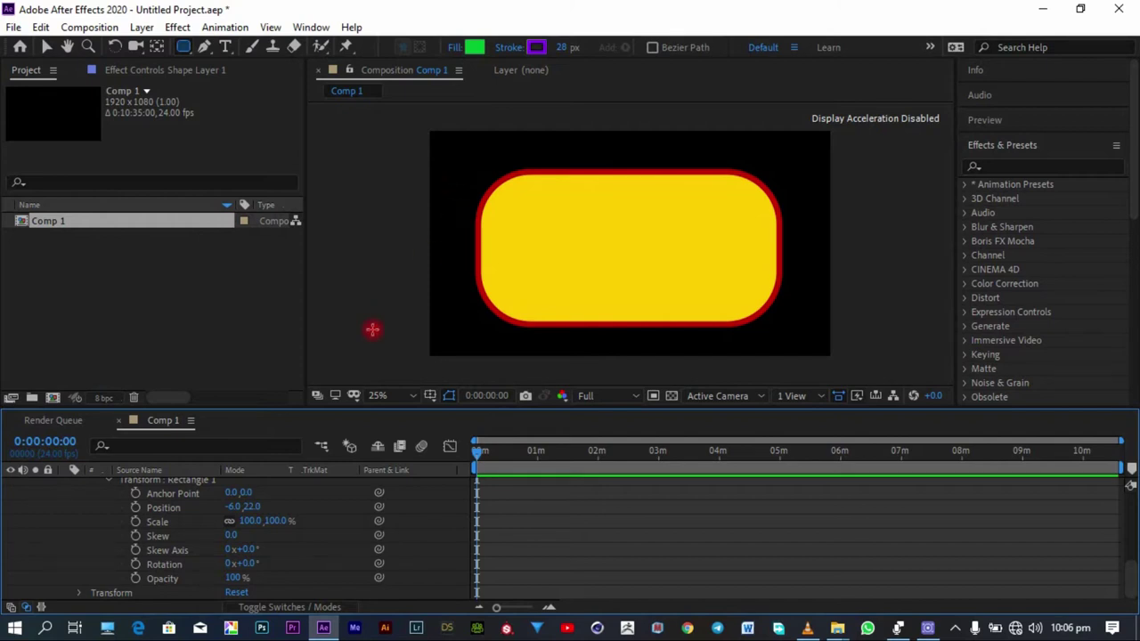
click(252, 537)
mouse_move(230, 538)
mouse_down()
mouse_move(277, 536)
mouse_move(249, 527)
mouse_move(232, 535)
mouse_up()
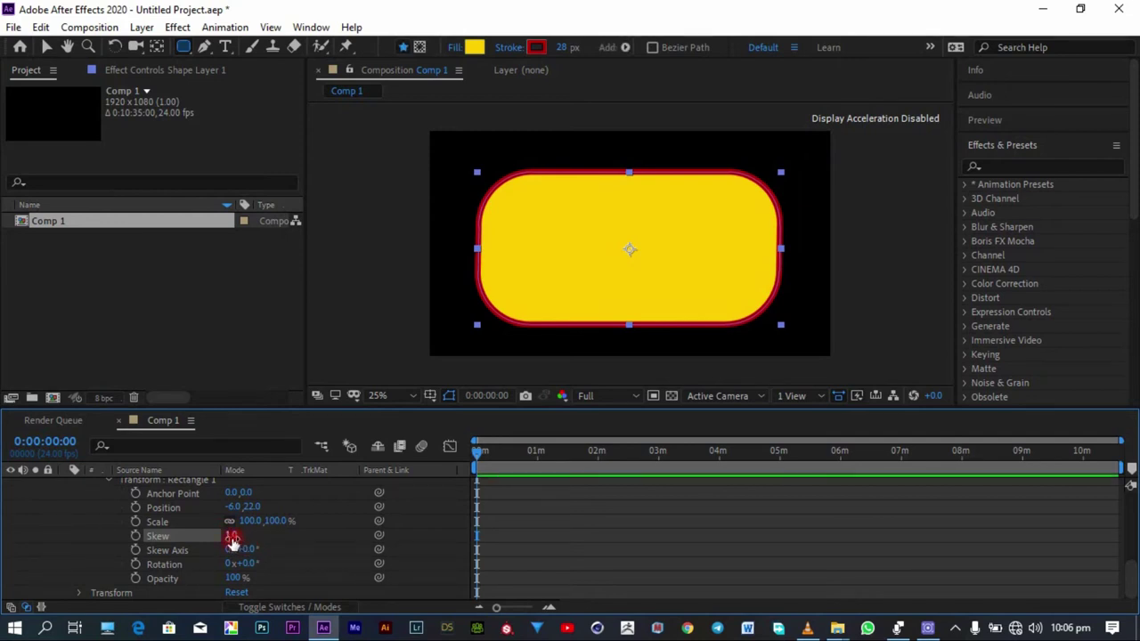
mouse_move(242, 537)
mouse_down()
mouse_move(291, 537)
mouse_move(236, 537)
mouse_up()
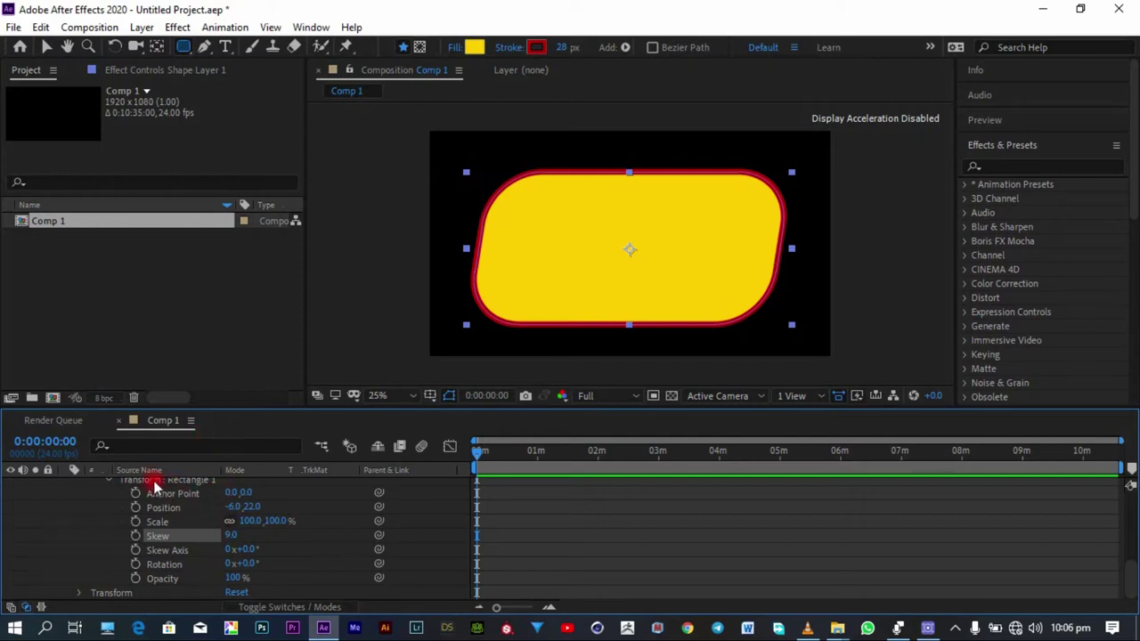
click(79, 593)
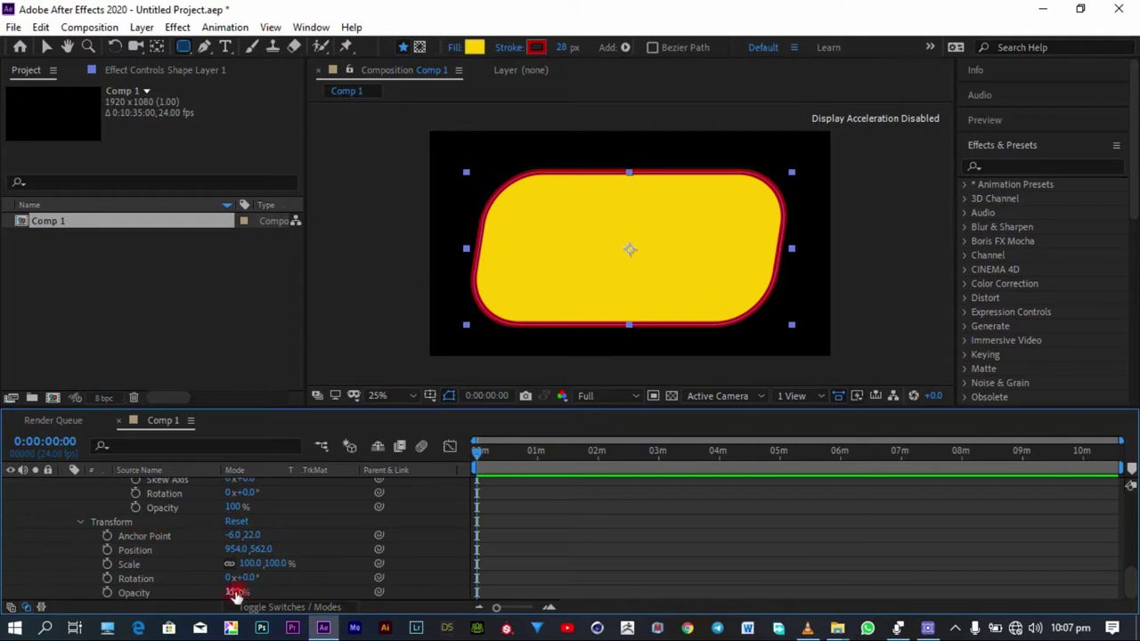
Step: Lower Shape Layer 1's opacity to 67%
drag(232, 593, 198, 597)
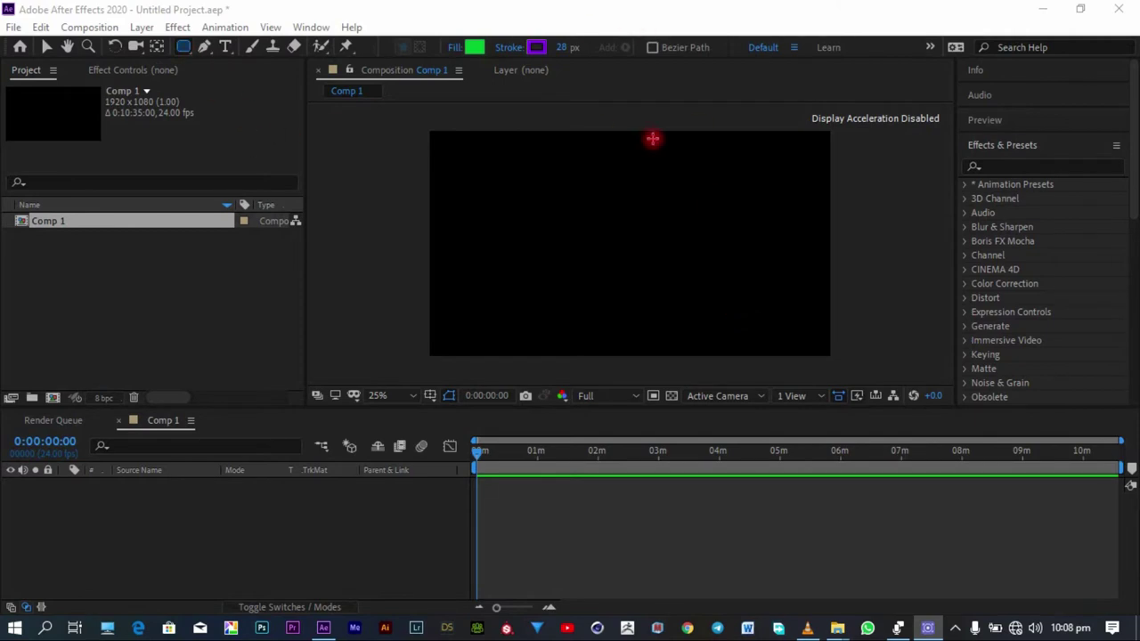
Step: Draw a green rectangle near the comp centre and set its stroke to None
mouse_move(503, 199)
mouse_down()
mouse_move(631, 247)
mouse_move(693, 292)
mouse_up()
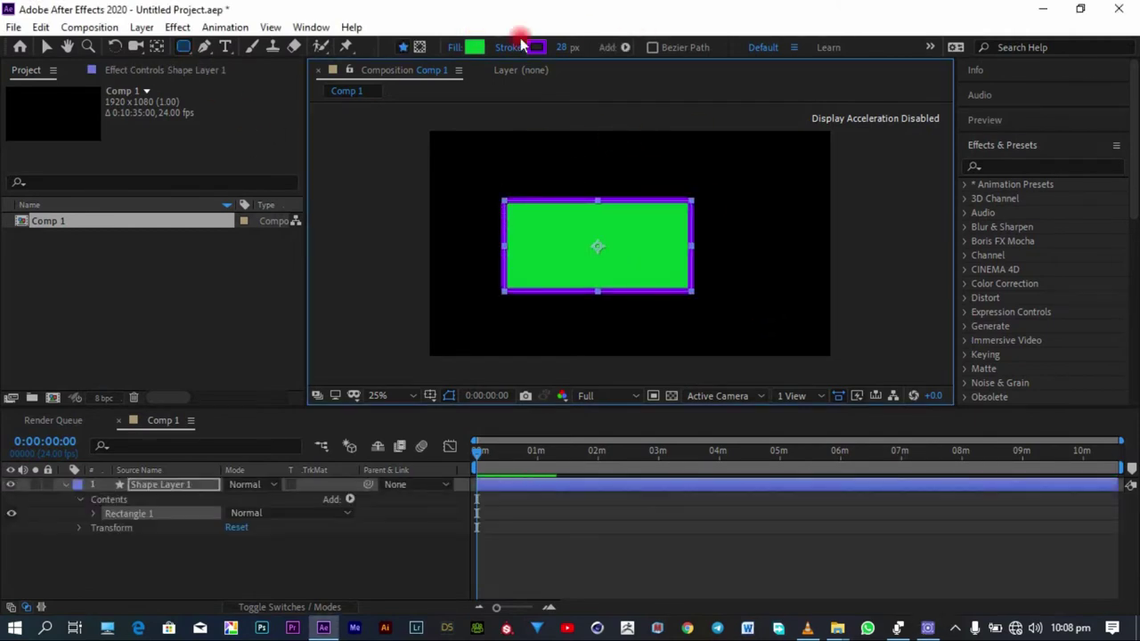
click(505, 45)
click(29, 47)
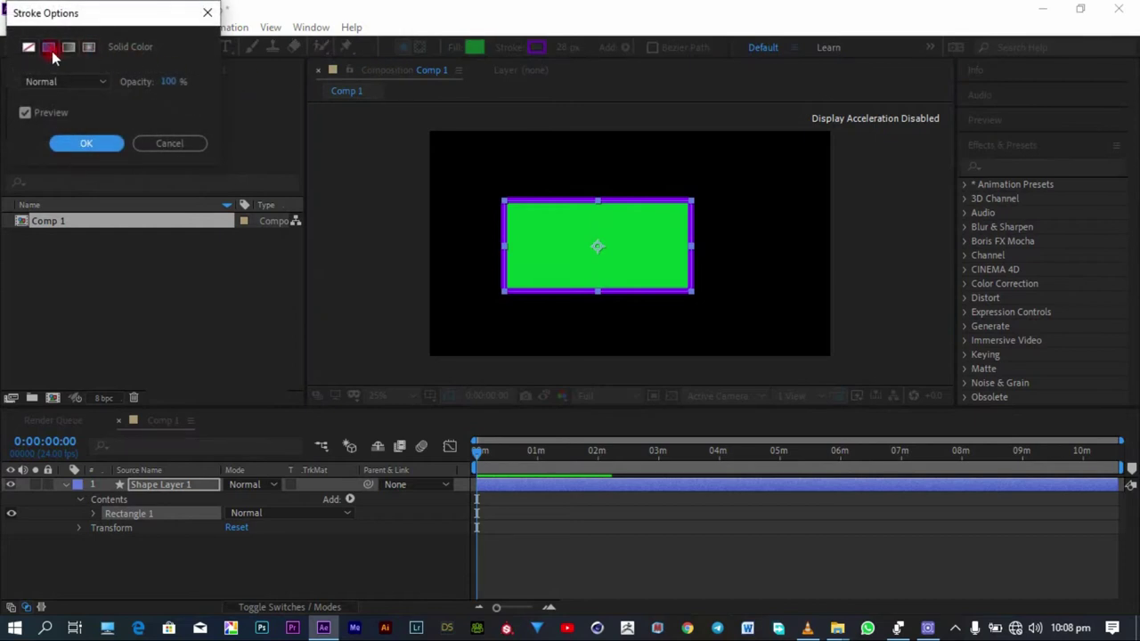
click(92, 150)
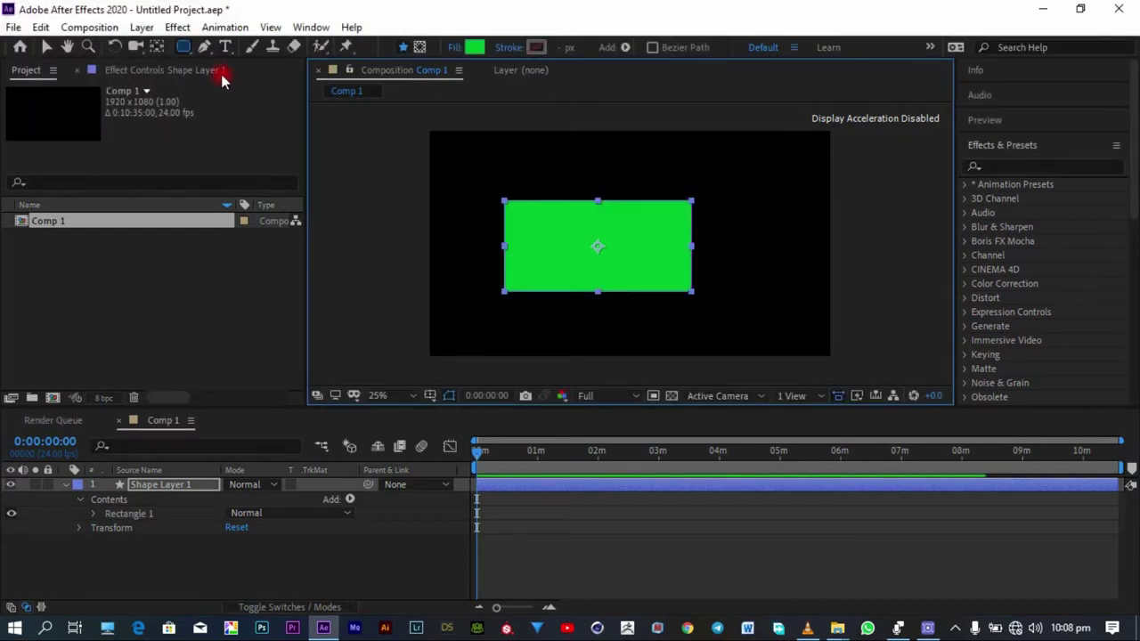
Step: Add an enlarged FAREJHF text layer inside the rectangle, placed below Shape Layer 1
click(225, 46)
click(540, 242)
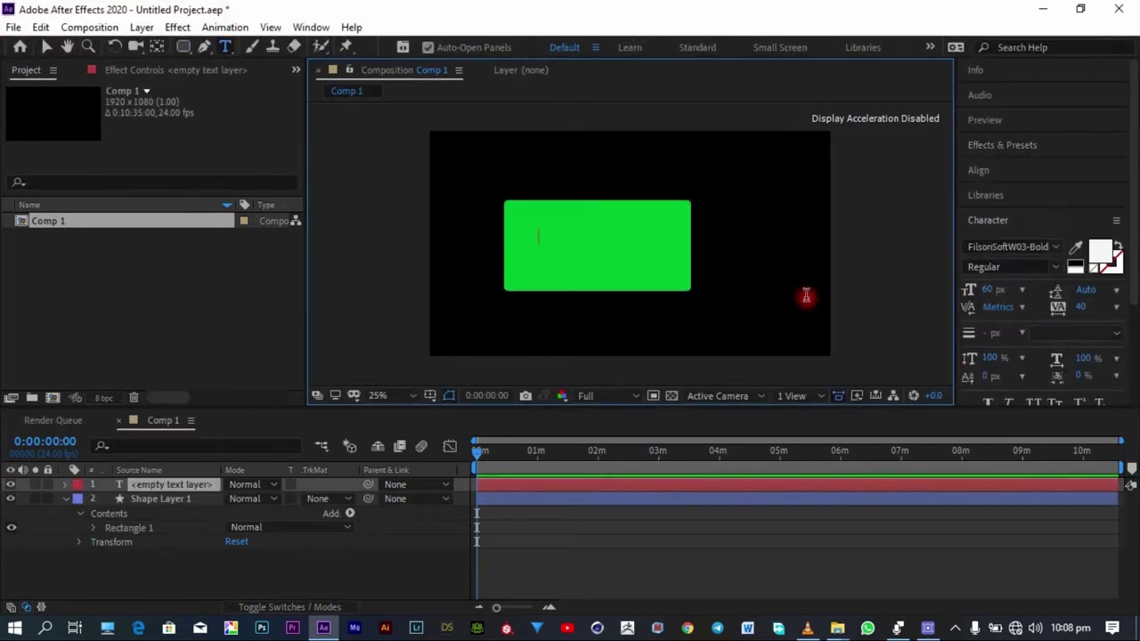
text(FAREJHF)
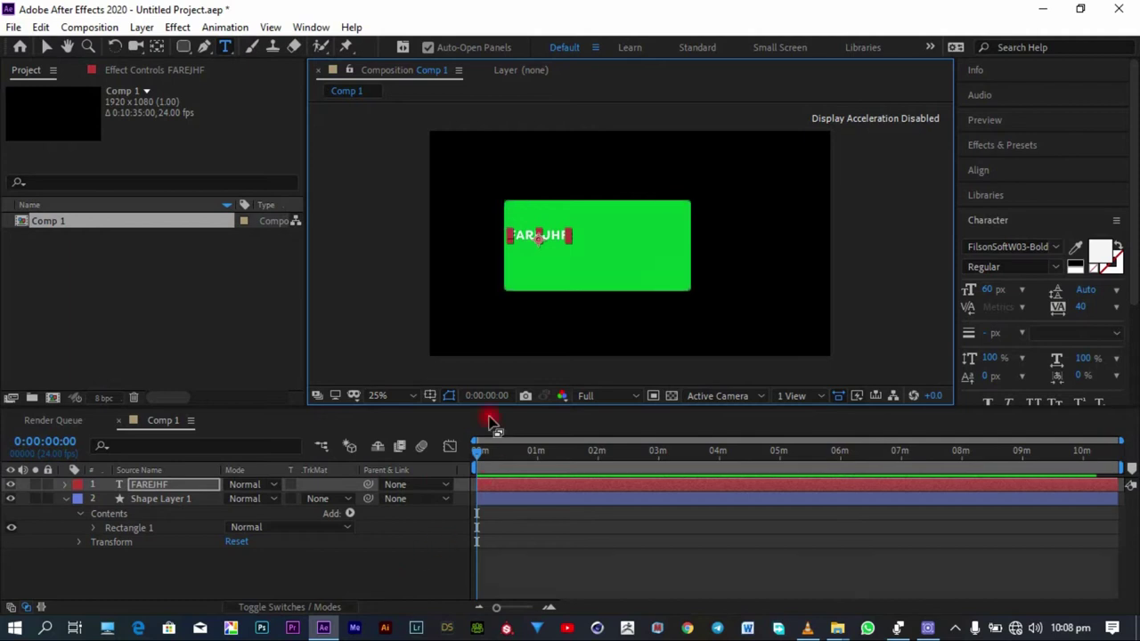
text(v)
mouse_move(577, 237)
mouse_down()
mouse_move(651, 188)
mouse_move(587, 243)
mouse_up()
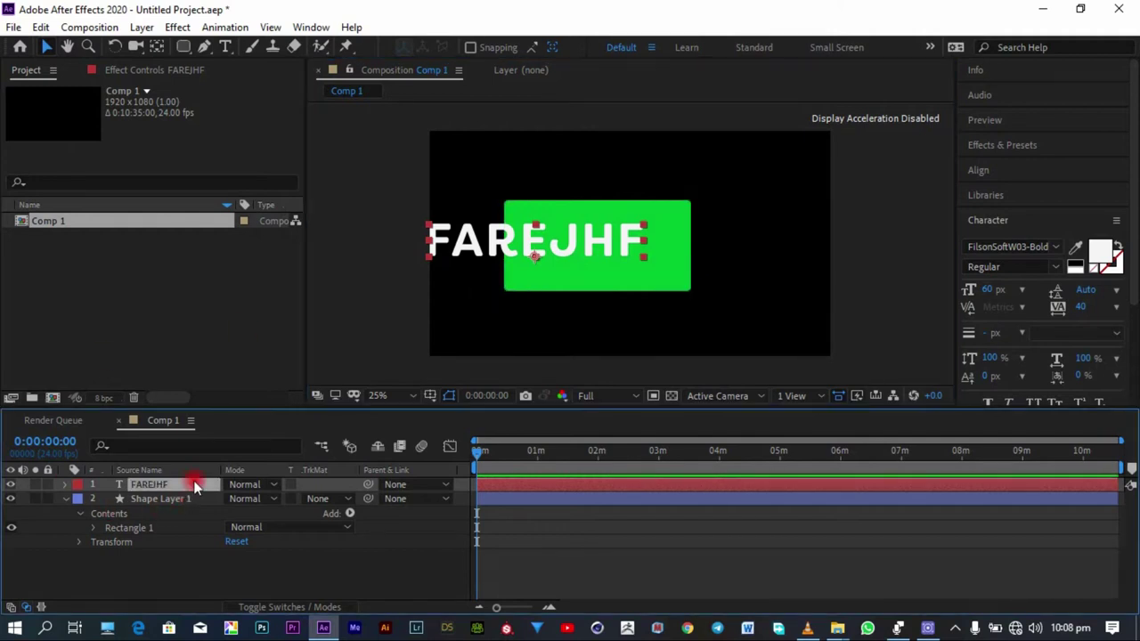
drag(197, 480, 200, 540)
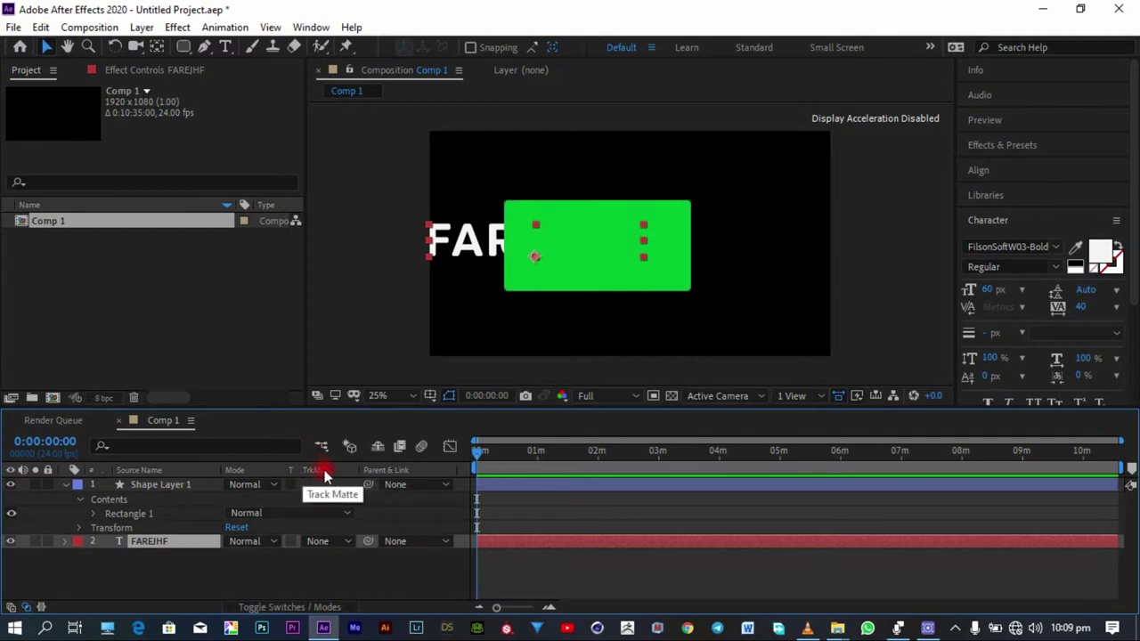
Step: Set the FAREJHF layer's track matte to Alpha Matte 'Shape Layer 1'
click(319, 542)
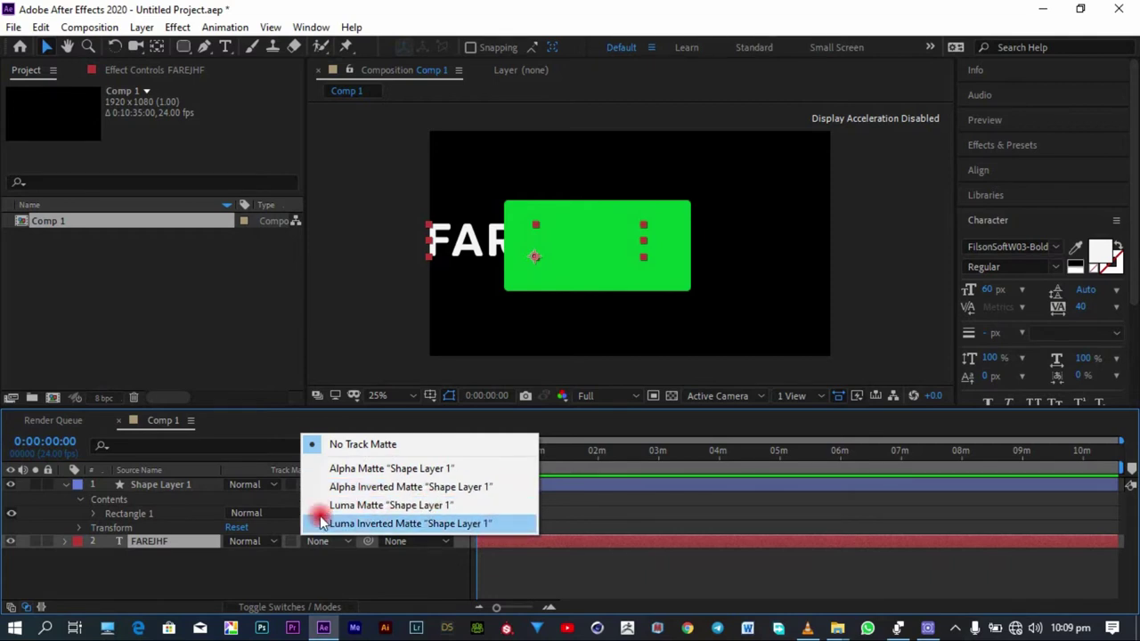
click(253, 574)
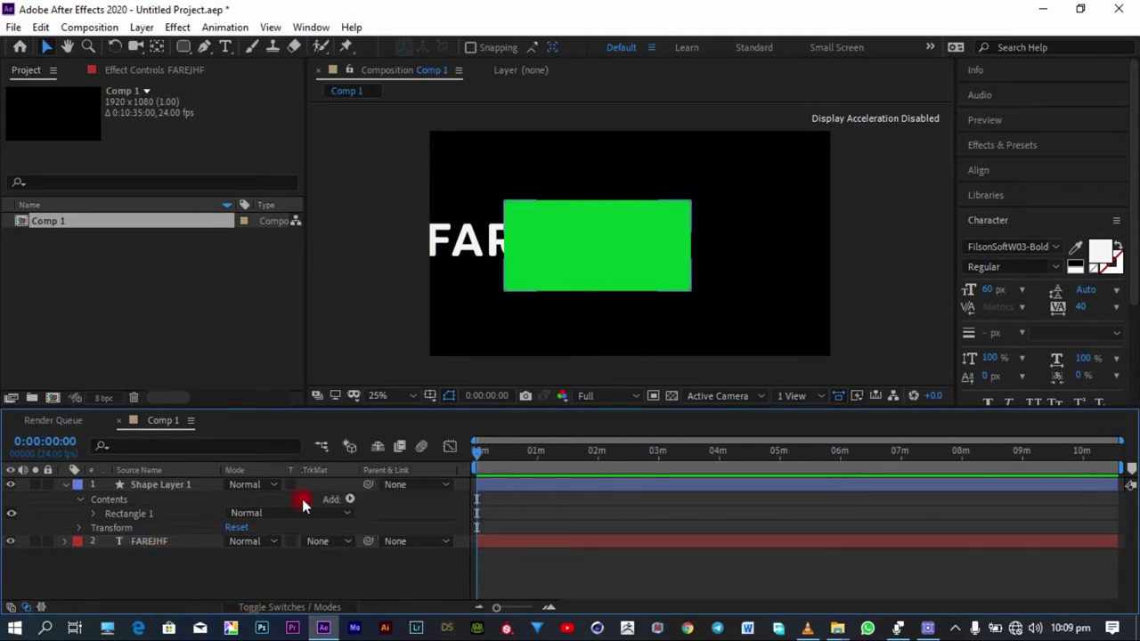
click(322, 541)
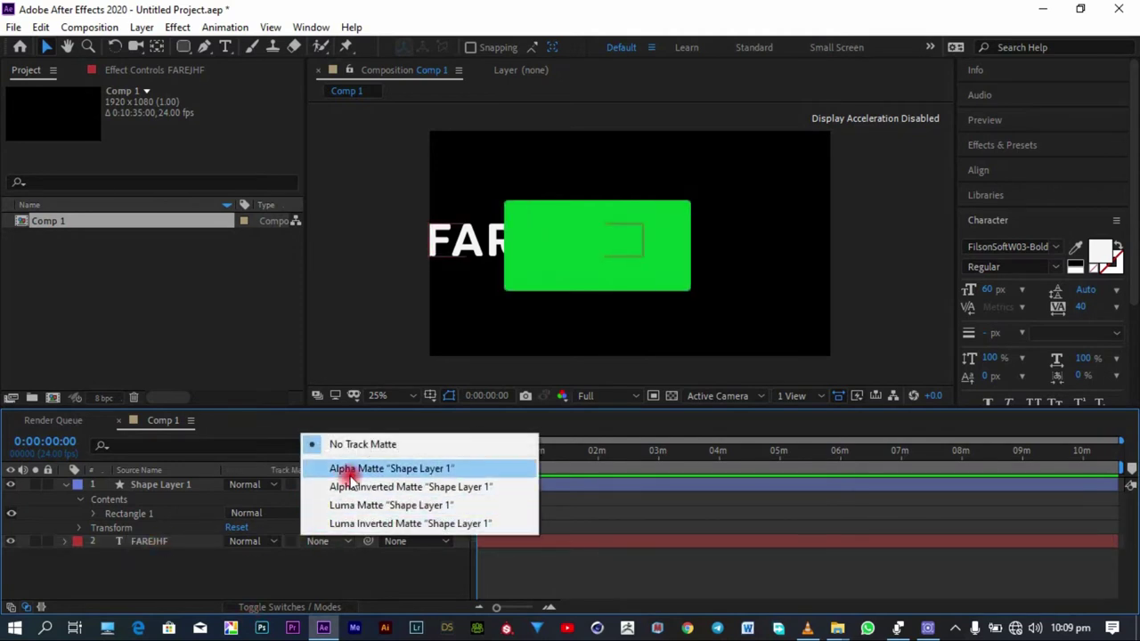
click(173, 537)
click(169, 484)
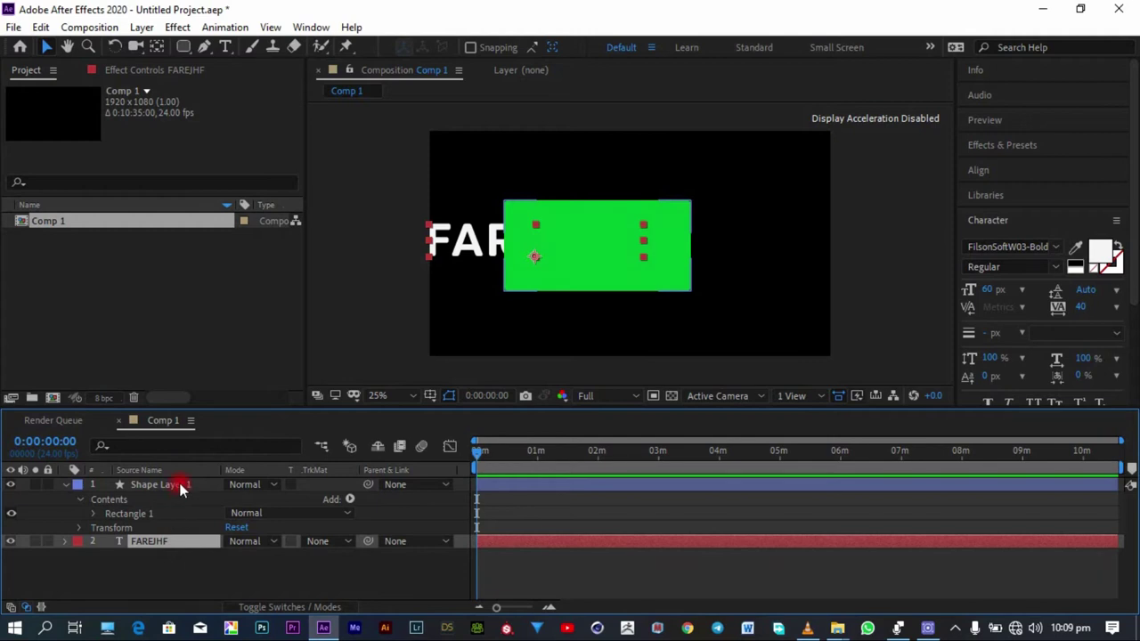
click(190, 571)
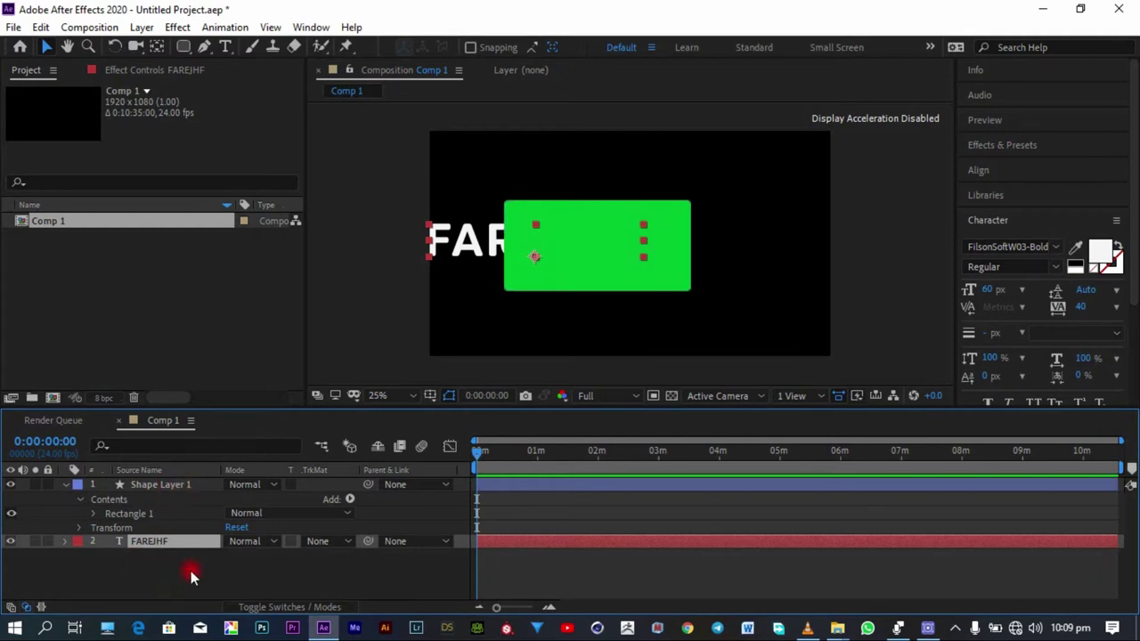
click(323, 544)
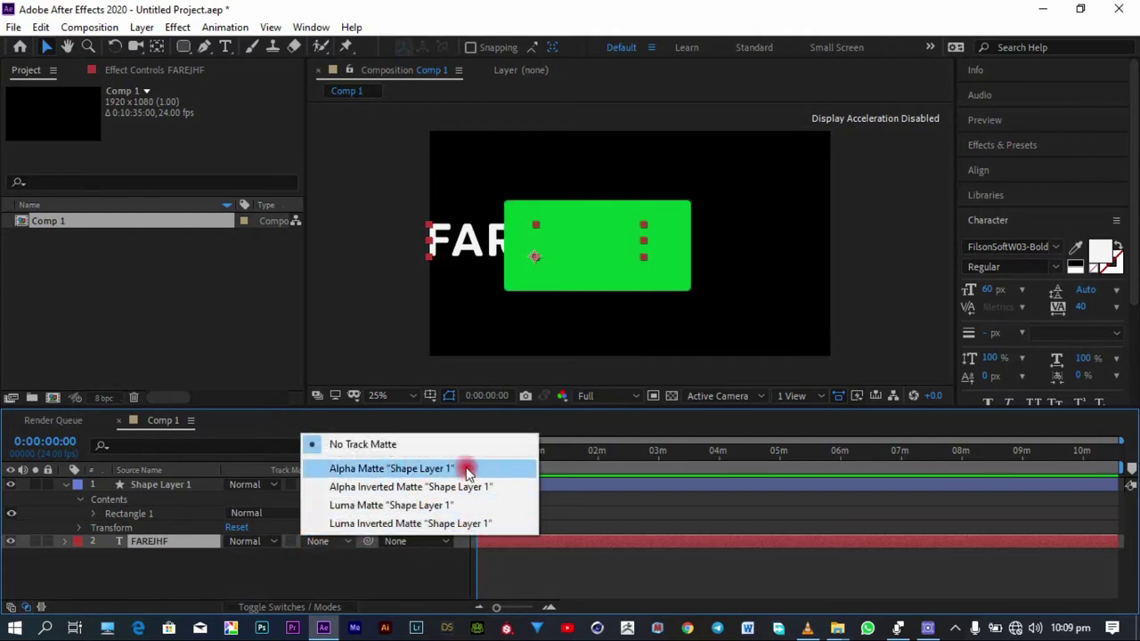
click(435, 469)
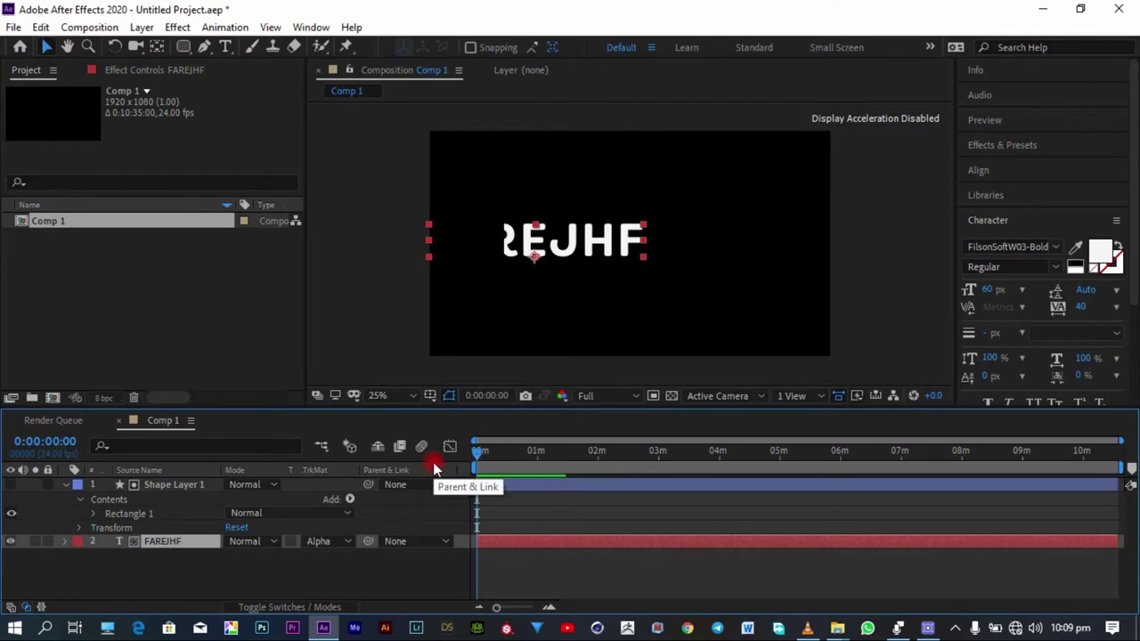
click(201, 486)
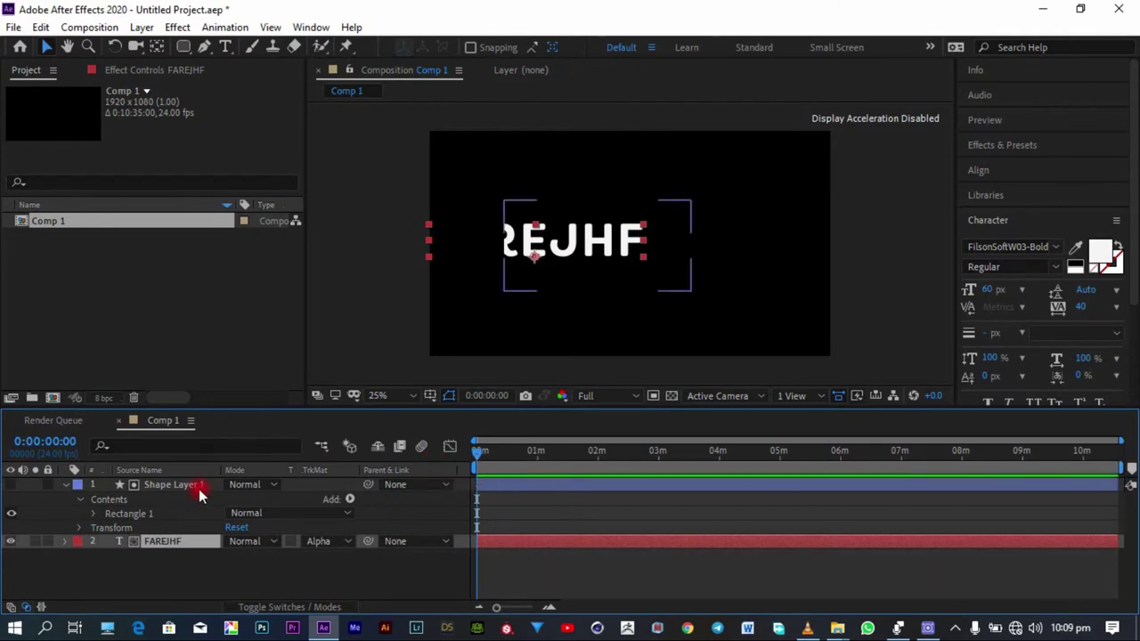
click(158, 542)
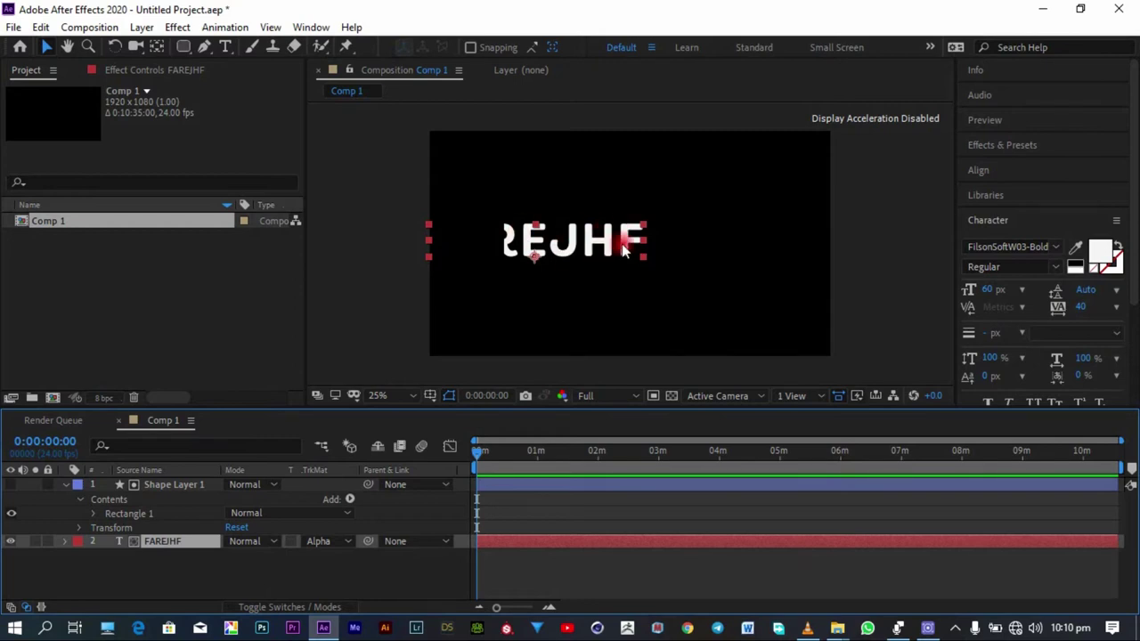
Step: Drag the FAREJHF text right in the viewer and widen it within the matte rectangle
click(320, 541)
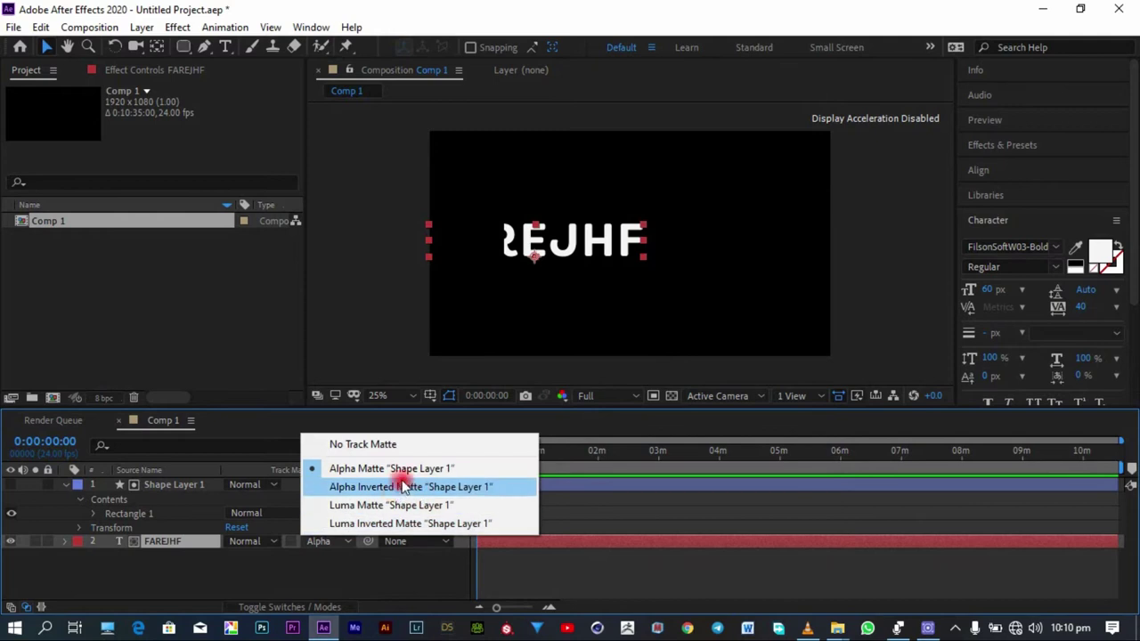
click(318, 540)
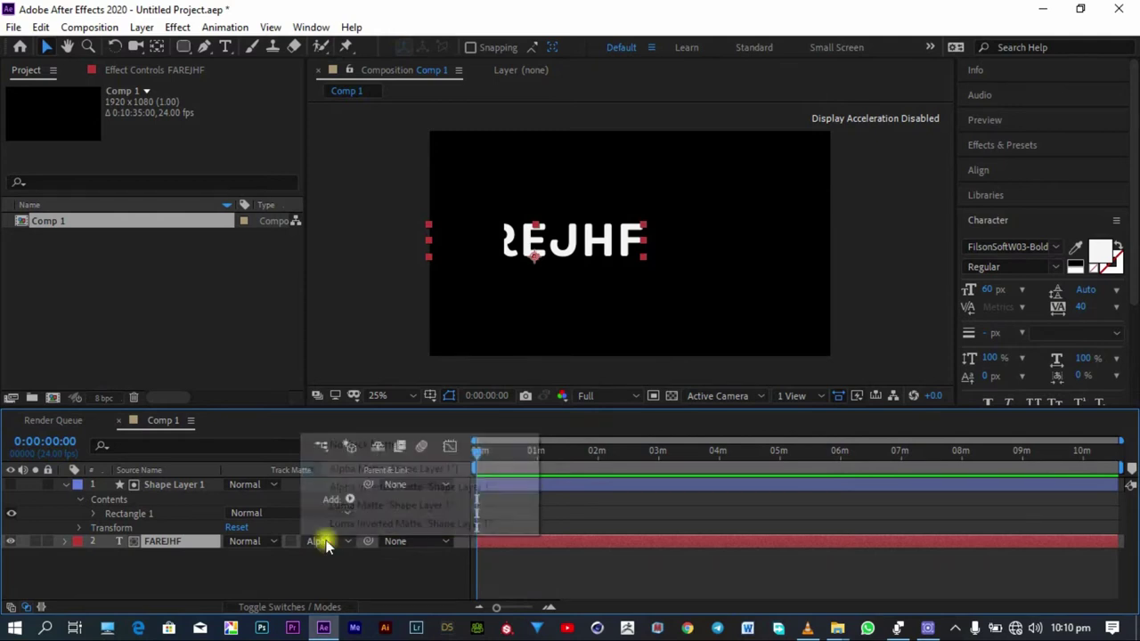
click(142, 545)
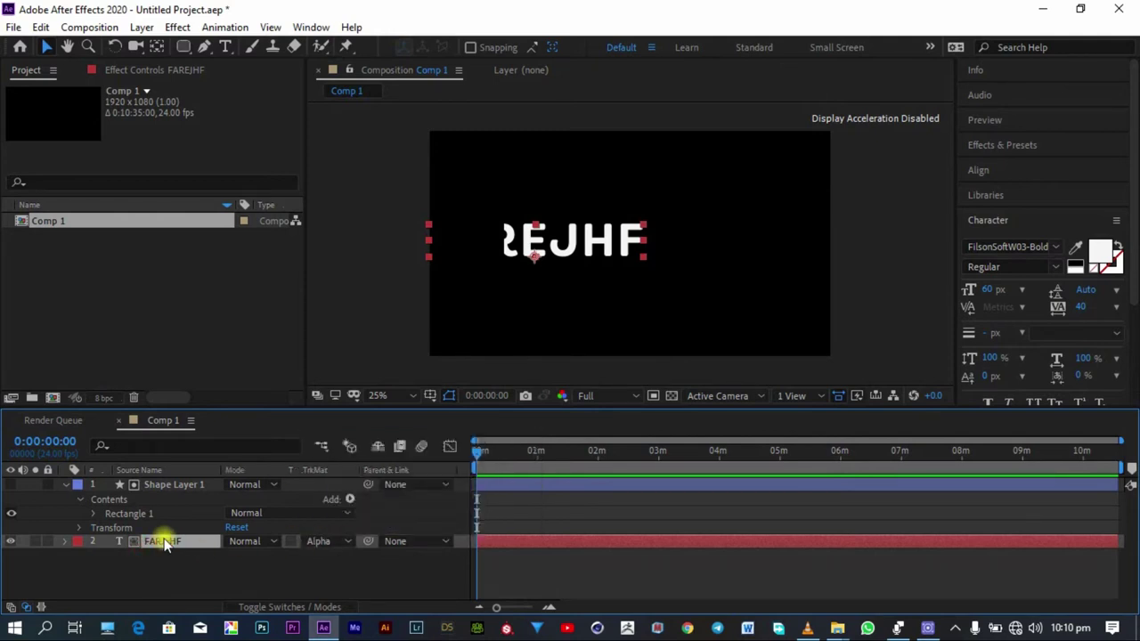
click(181, 485)
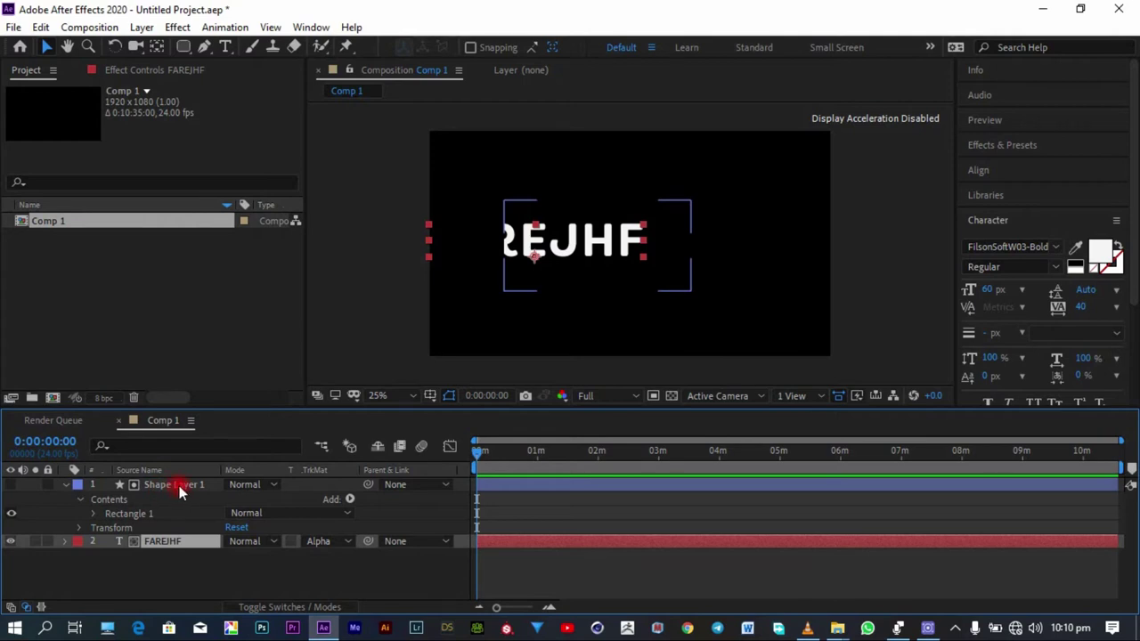
drag(597, 242, 668, 240)
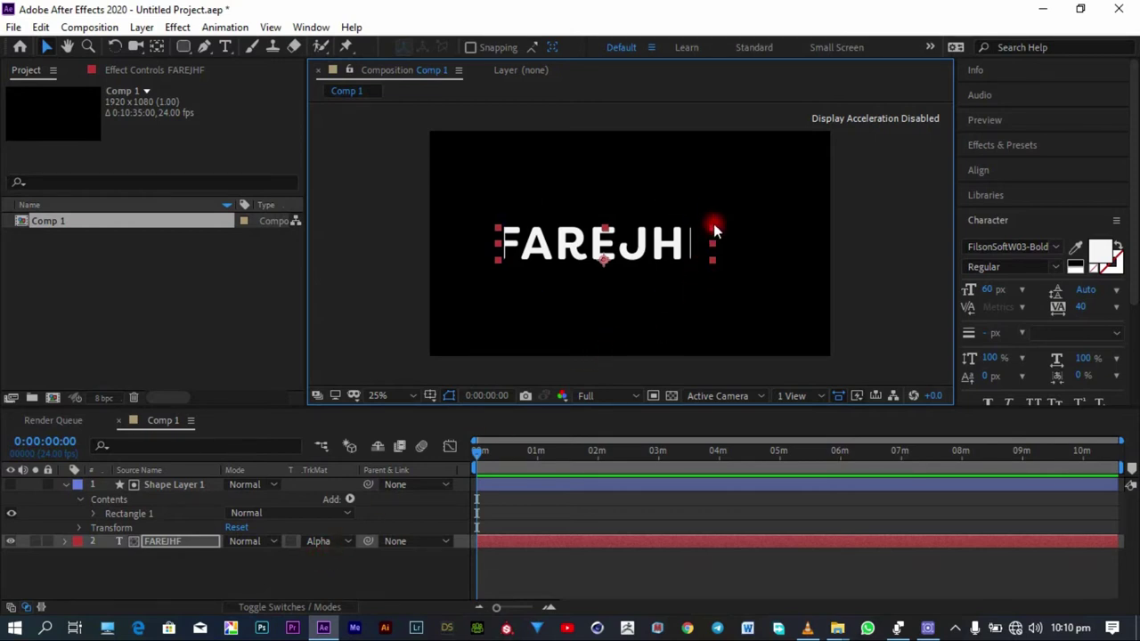
drag(714, 225, 746, 212)
Step: Switch FAREJHF to Alpha Inverted Matte and nudge the text down and left
click(343, 540)
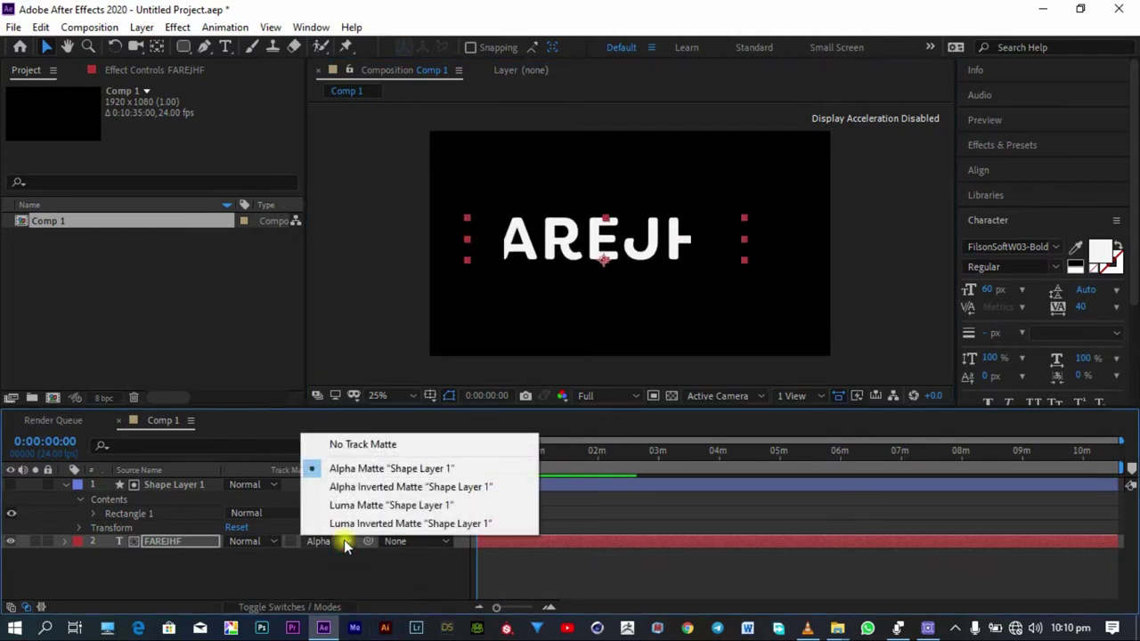
click(371, 488)
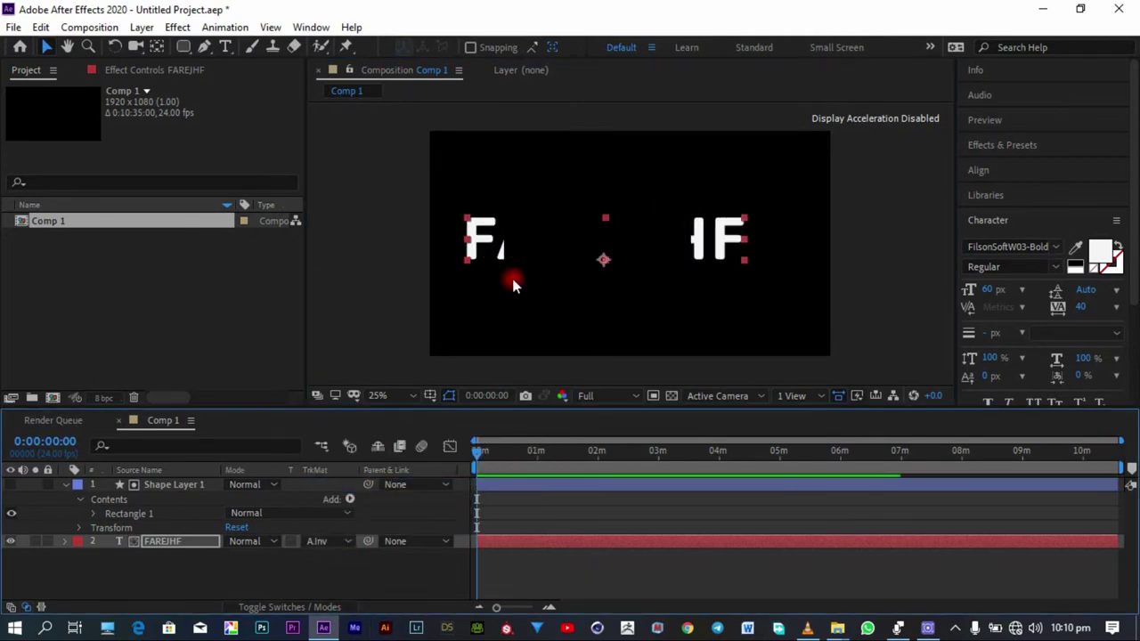
click(167, 545)
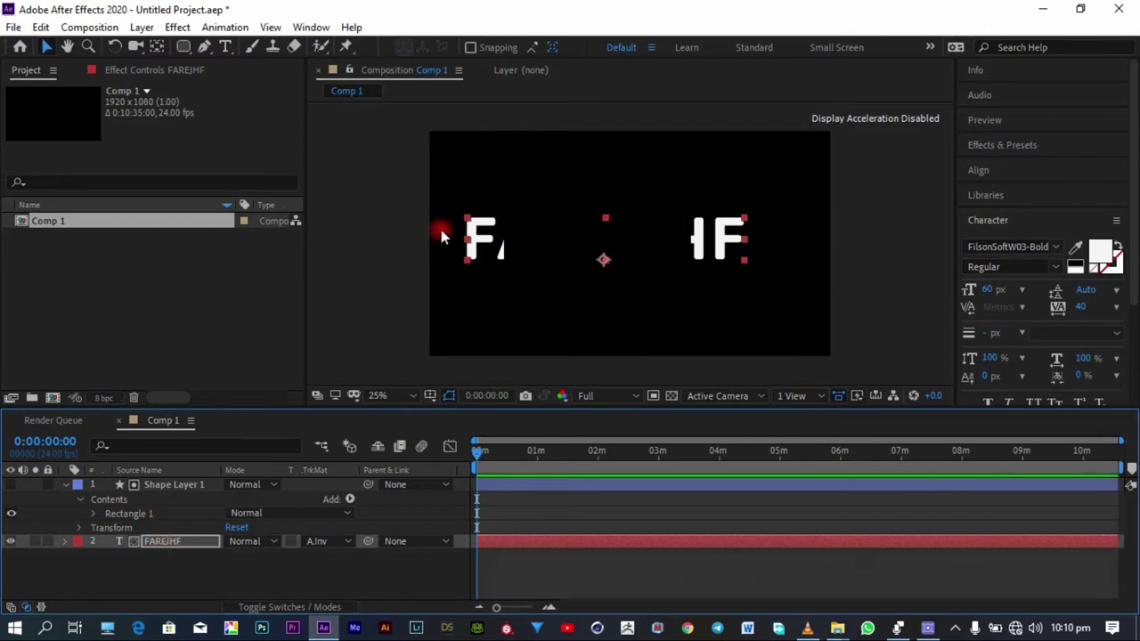
drag(500, 241, 478, 283)
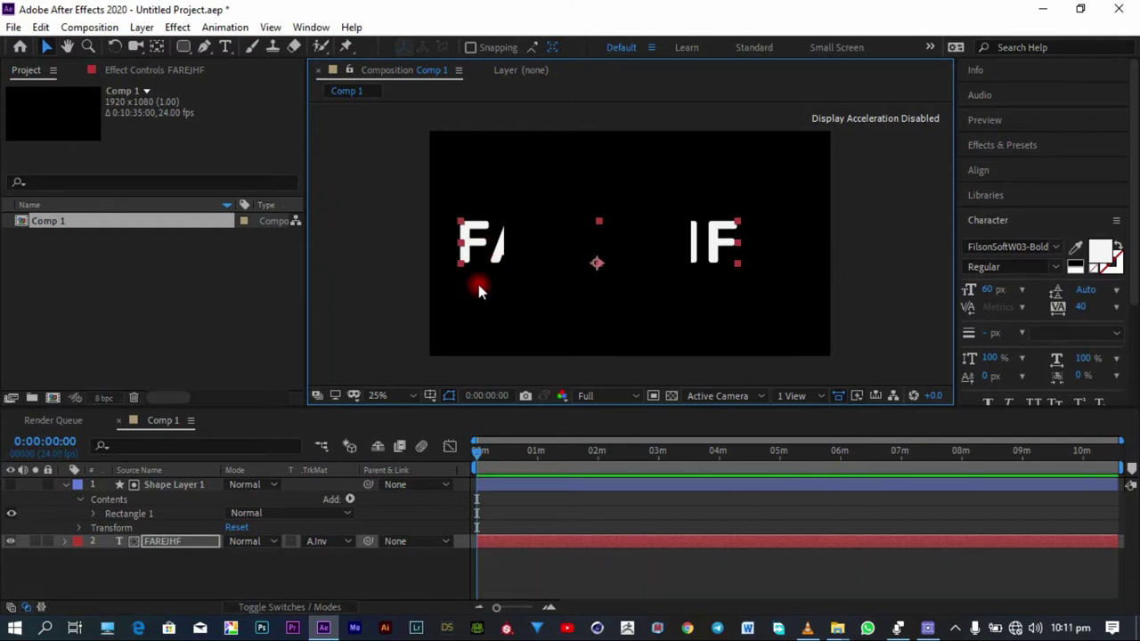
Step: Set the FAREJHF track matte to Luma Matte 'Shape Layer 1'
click(331, 541)
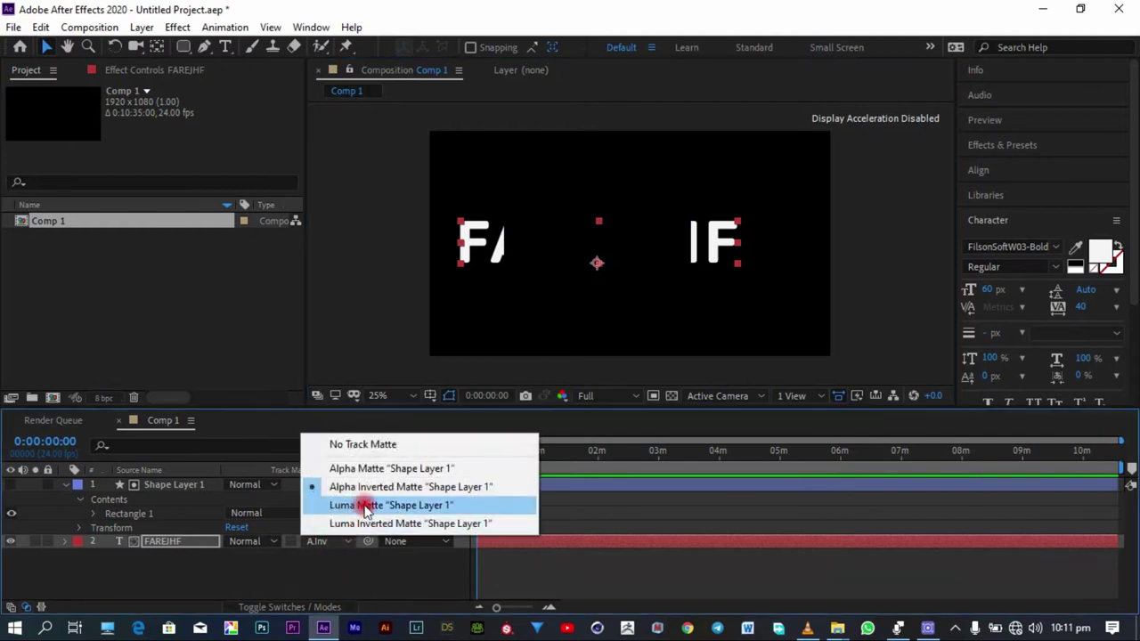
click(369, 486)
click(349, 540)
click(344, 505)
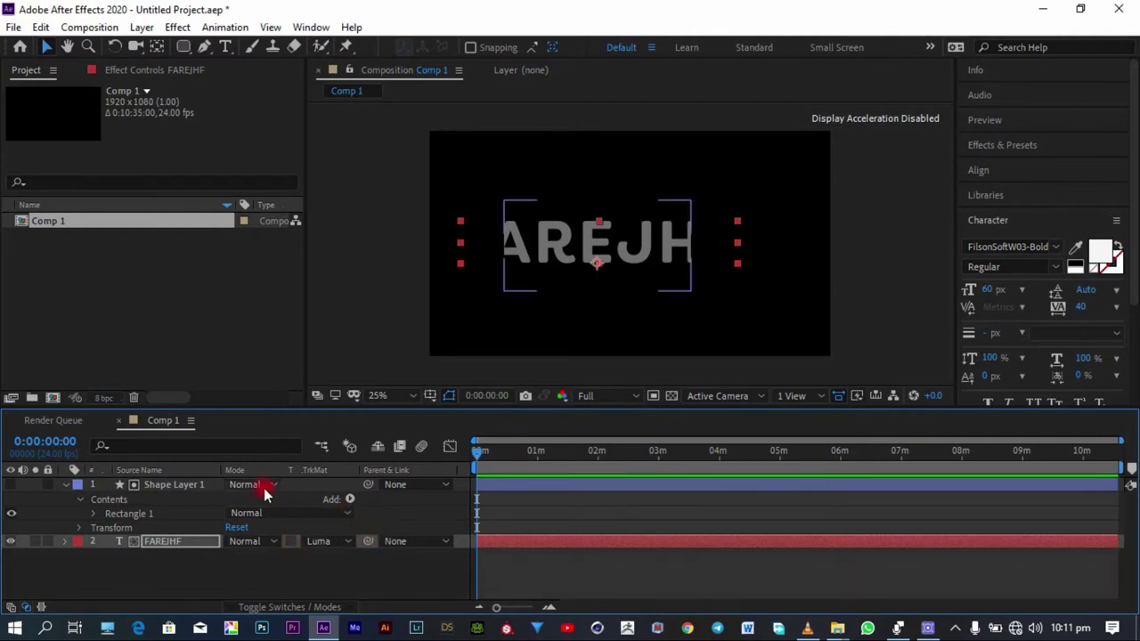
Step: Change Shape Layer 1's fill colour to white (FFFFFF)
click(147, 484)
click(609, 48)
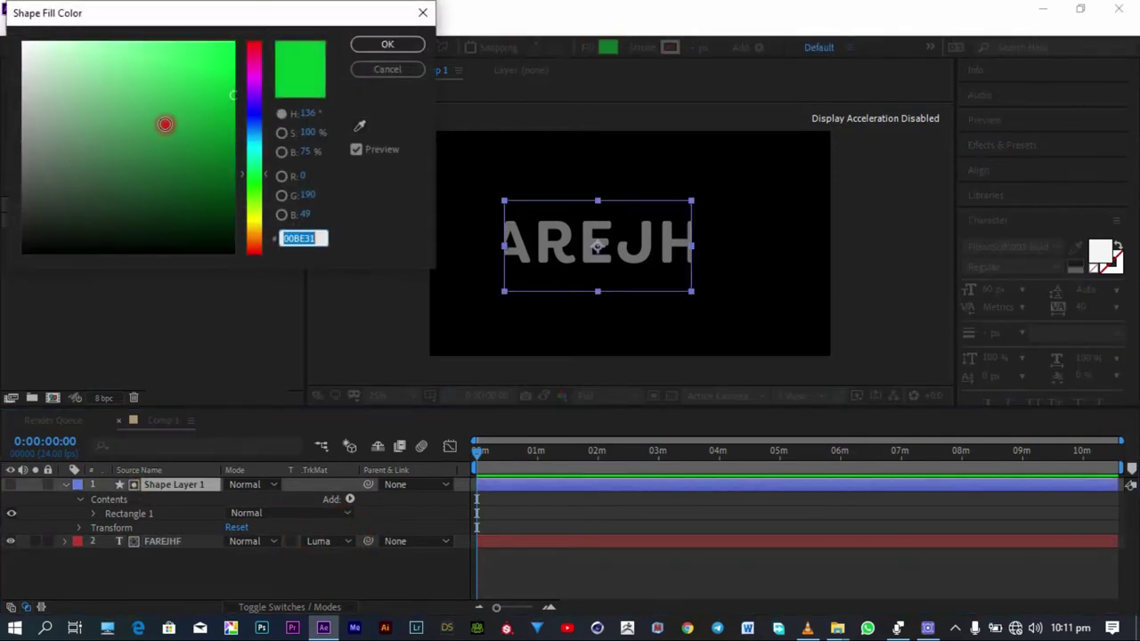
drag(166, 122, 24, 42)
click(388, 45)
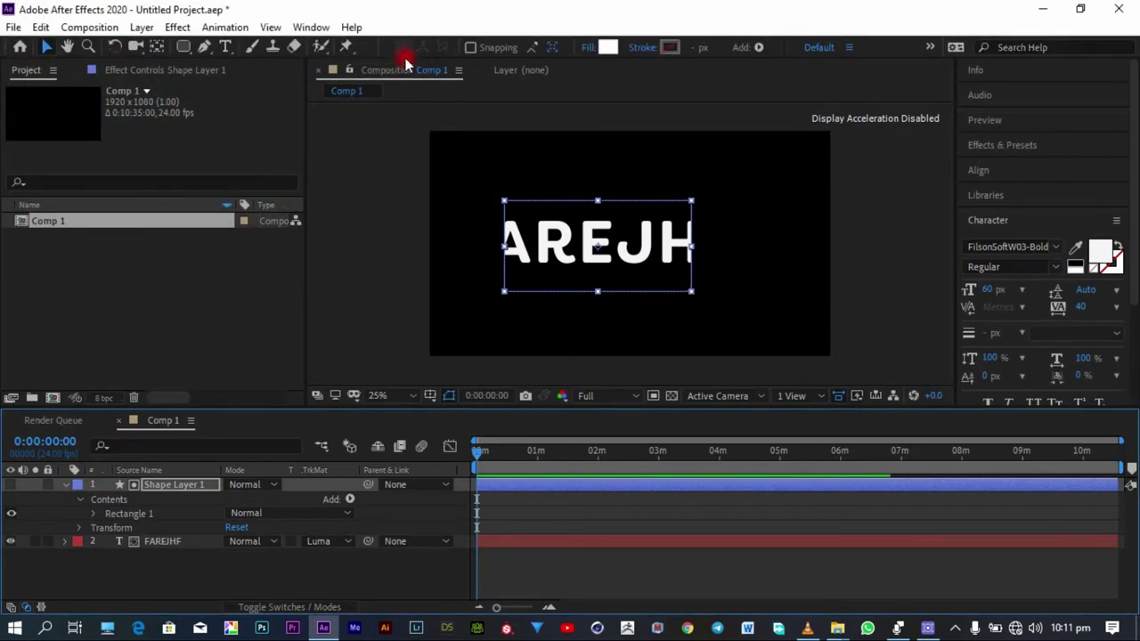
Step: Switch FAREJHF to Luma Inverted Matte, then delete both the text and shape layers
click(326, 549)
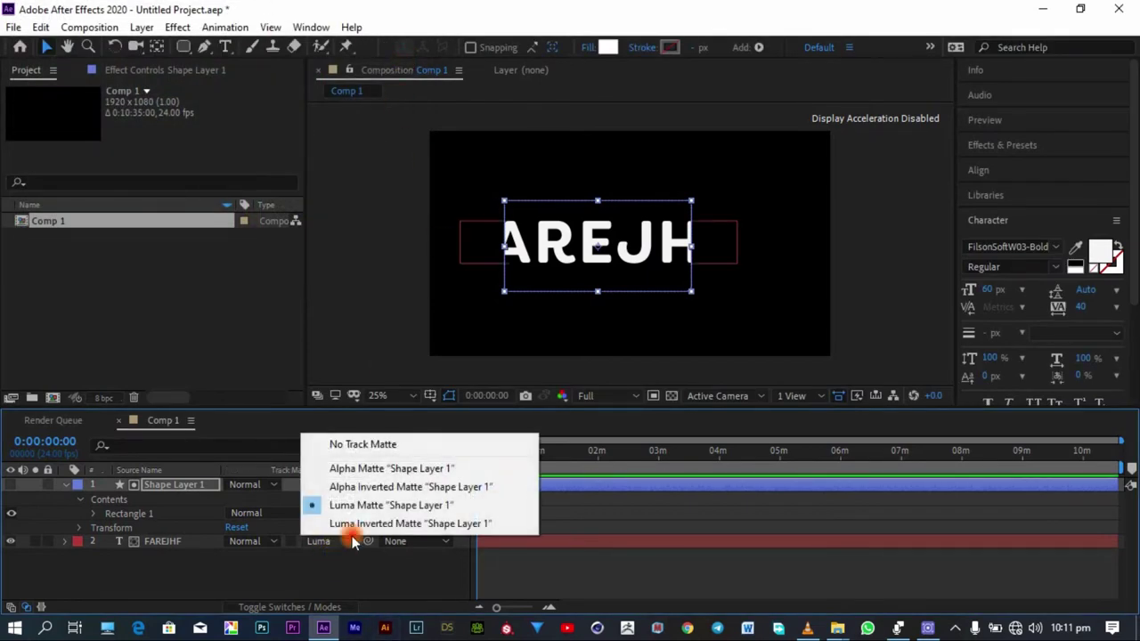
click(306, 521)
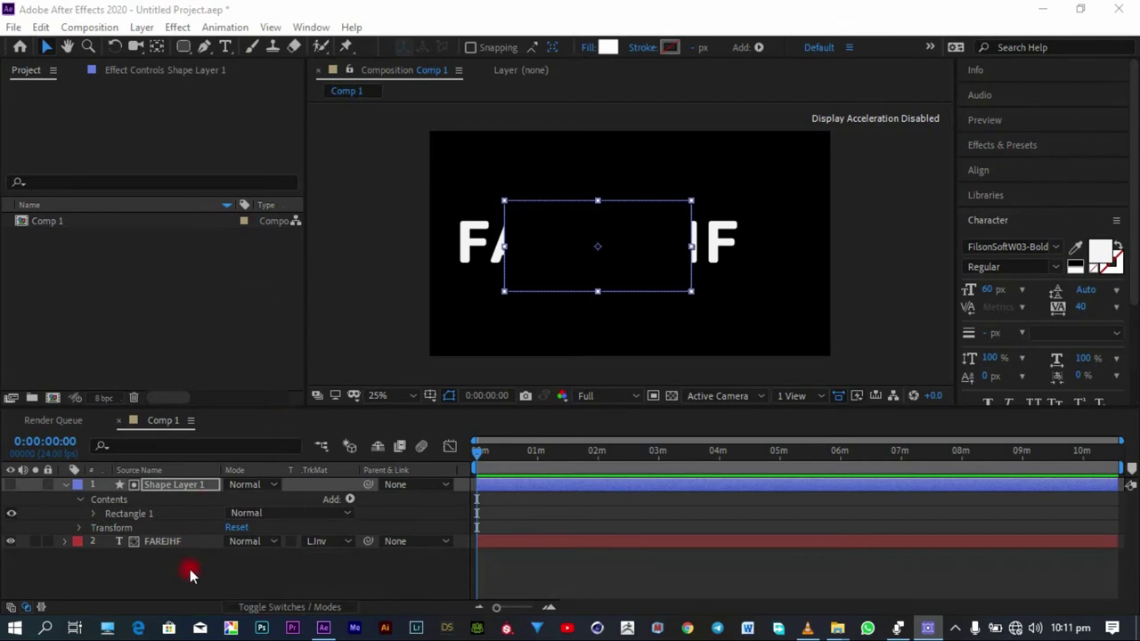
drag(190, 569, 135, 484)
key(Delete)
Step: Create a full-frame 1920 x 1080 orange solid coloured D07C00, named Orange Solid 1
right_click(183, 533)
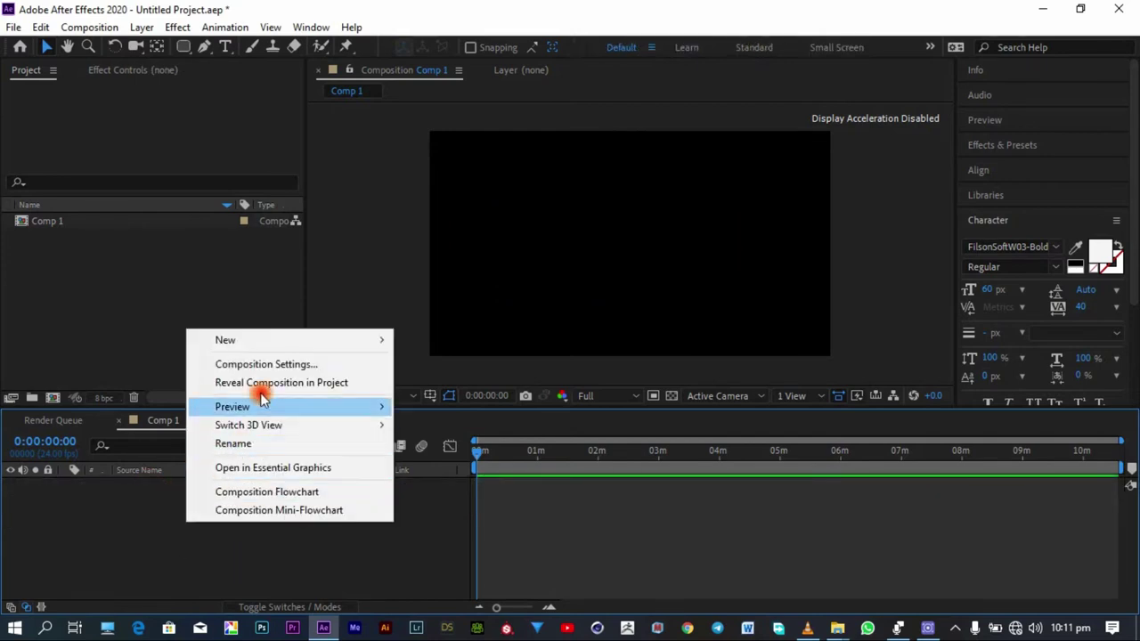
mouse_move(303, 341)
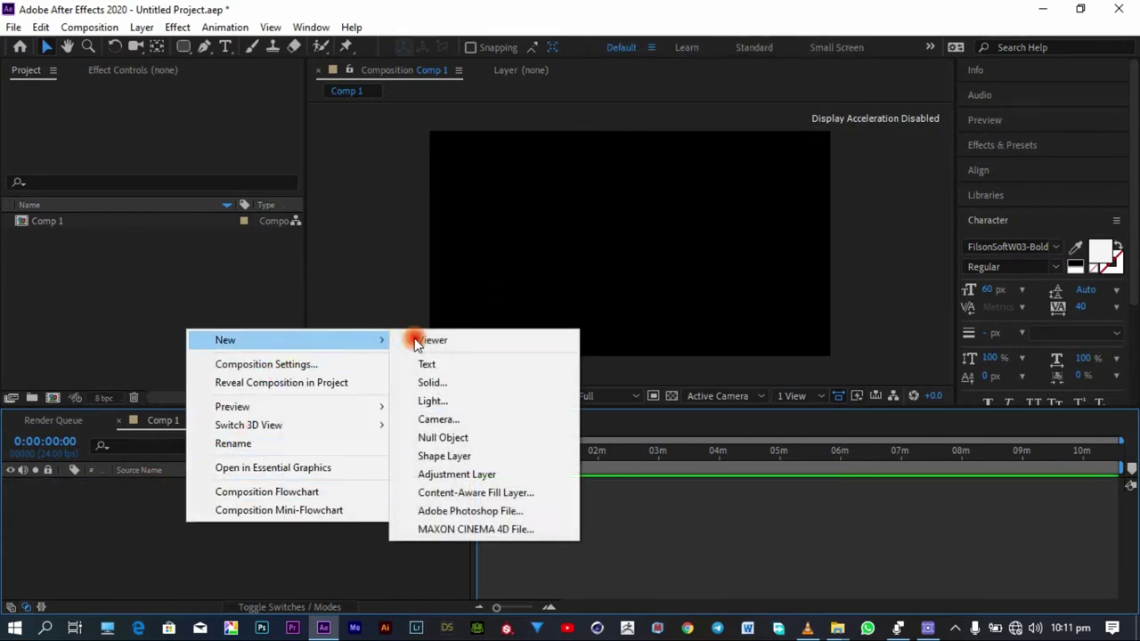
click(170, 511)
right_click(140, 509)
mouse_move(221, 323)
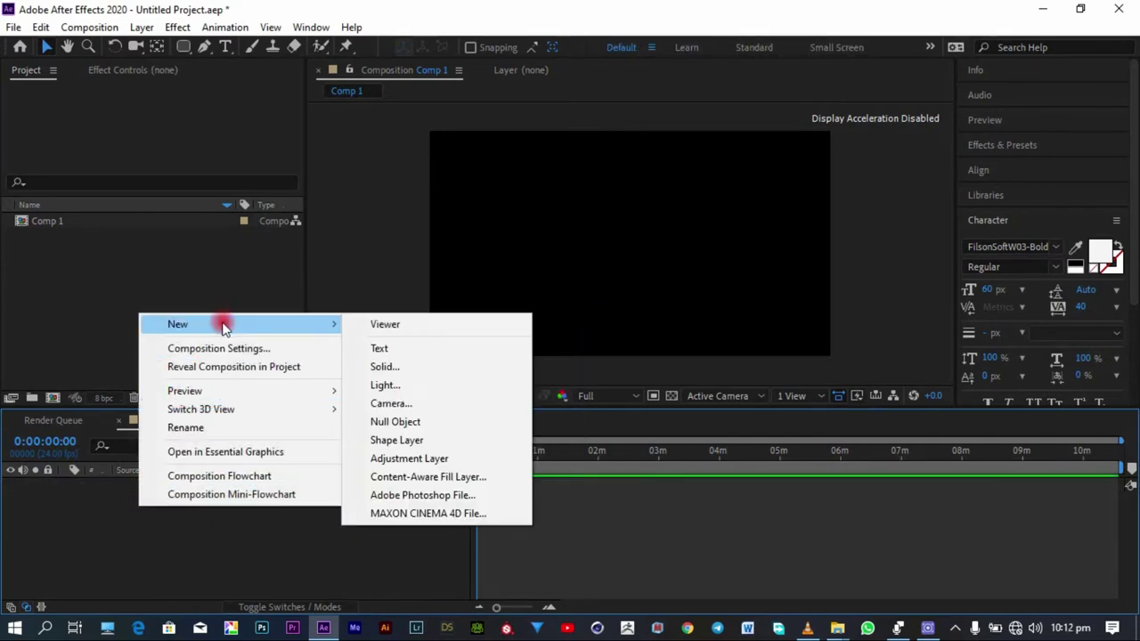
click(385, 366)
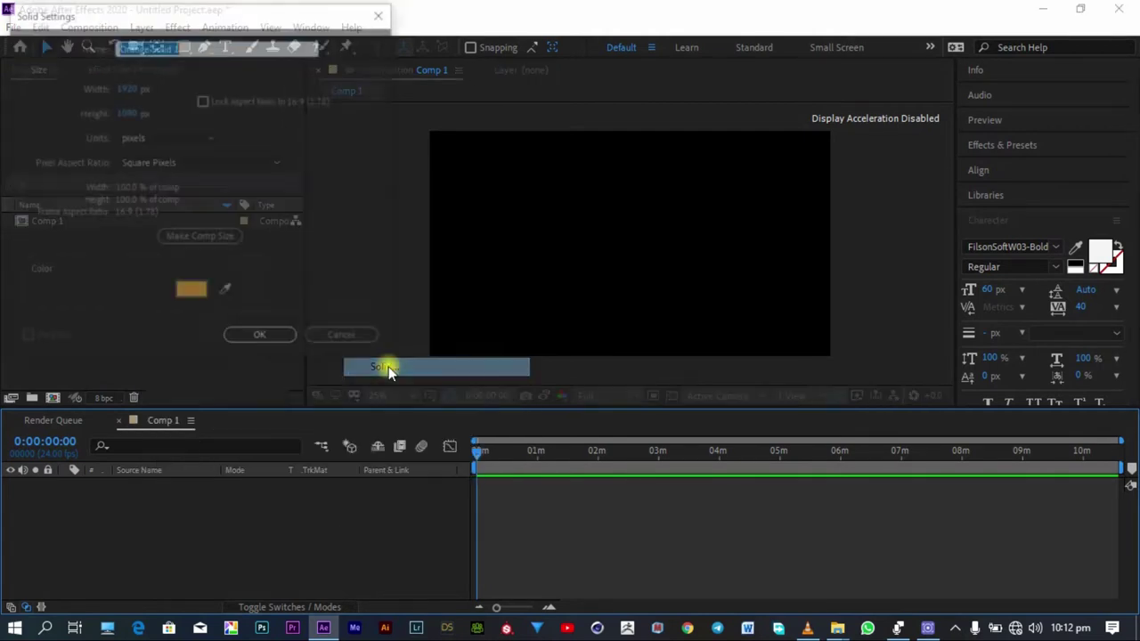
click(201, 299)
click(313, 93)
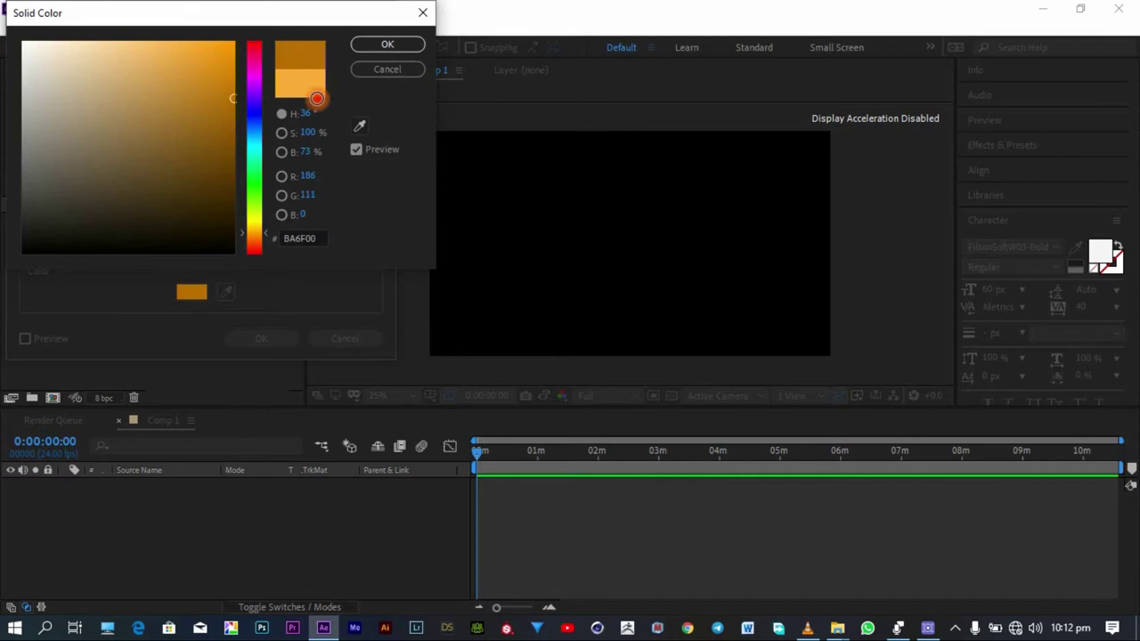
click(363, 48)
click(261, 338)
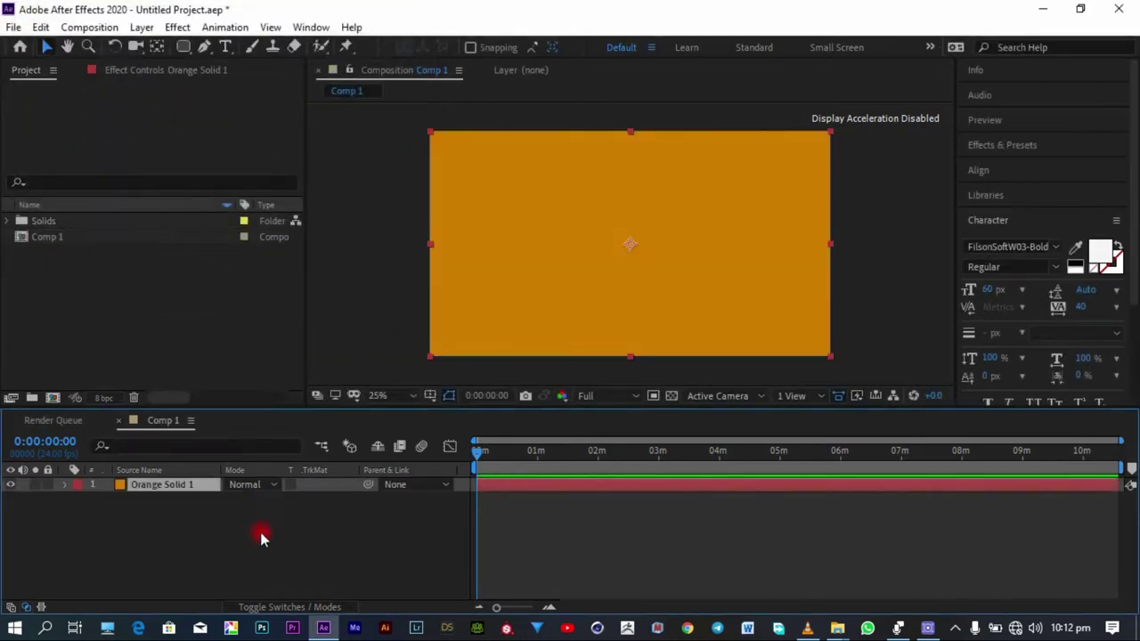
right_click(260, 534)
Step: Create a new solid coloured blue, Blue Solid 1, stacked above Orange Solid 1
mouse_move(318, 353)
click(509, 395)
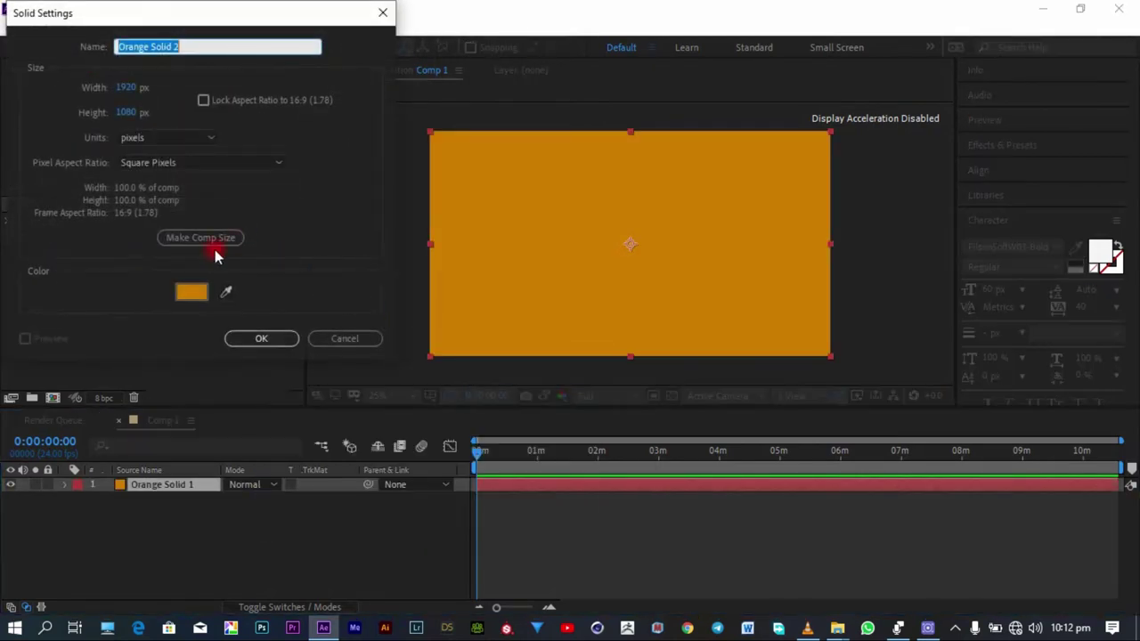
click(196, 290)
click(254, 117)
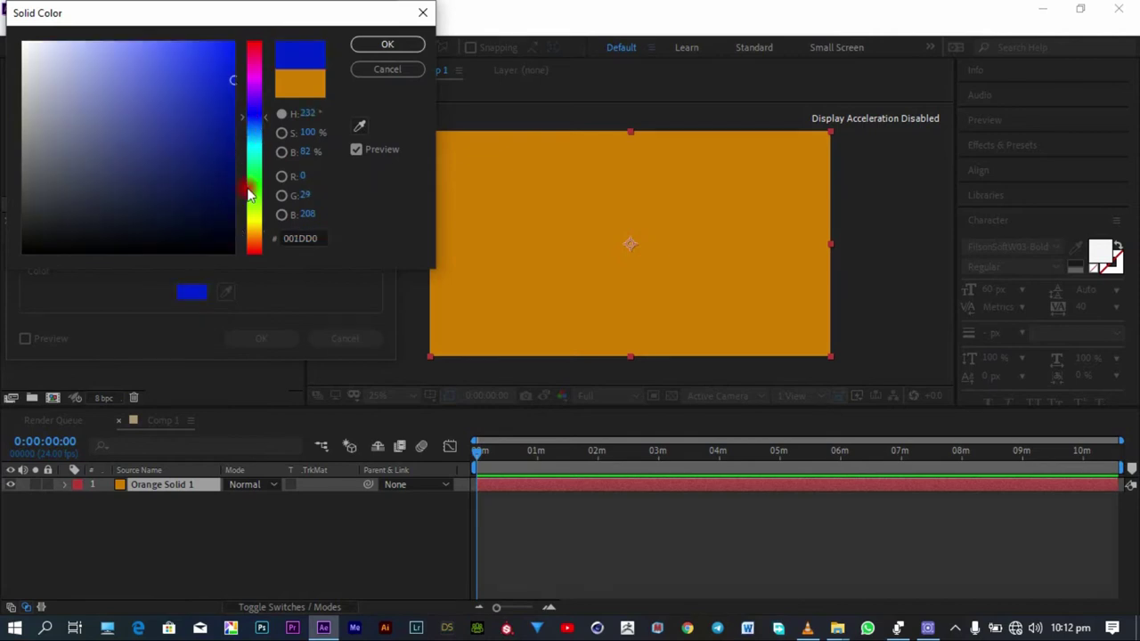
click(367, 48)
click(261, 338)
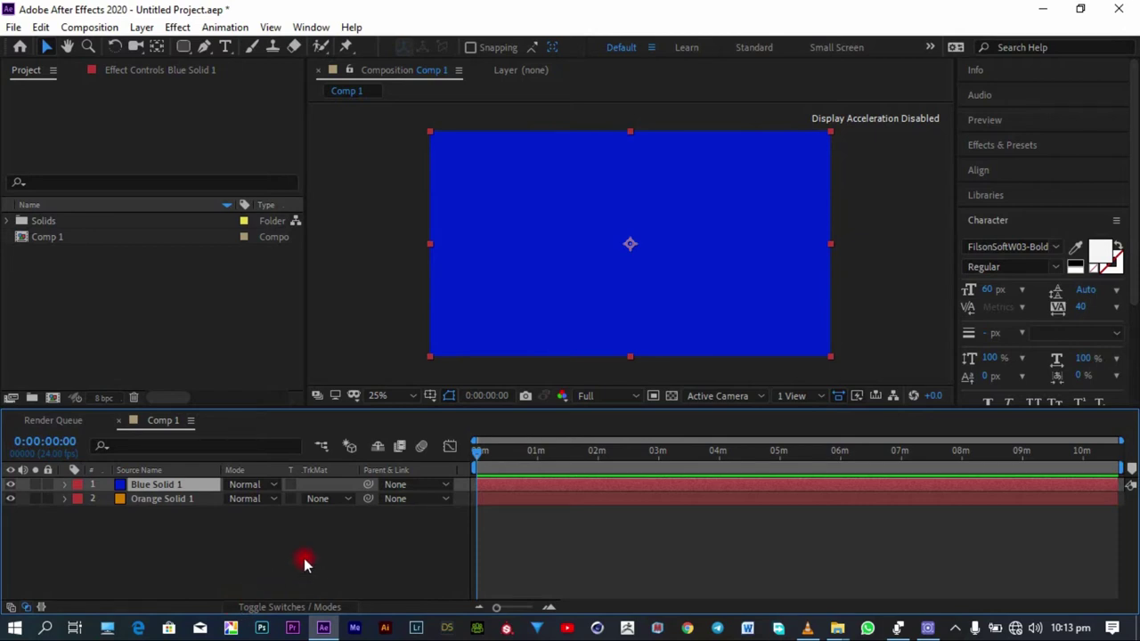
click(303, 607)
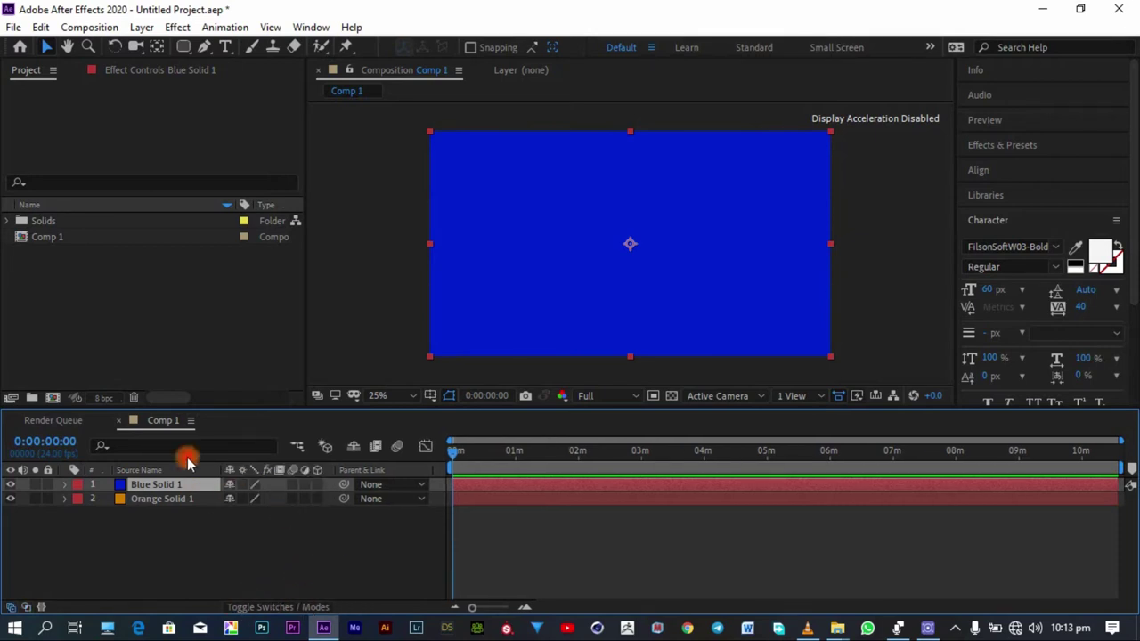
click(314, 607)
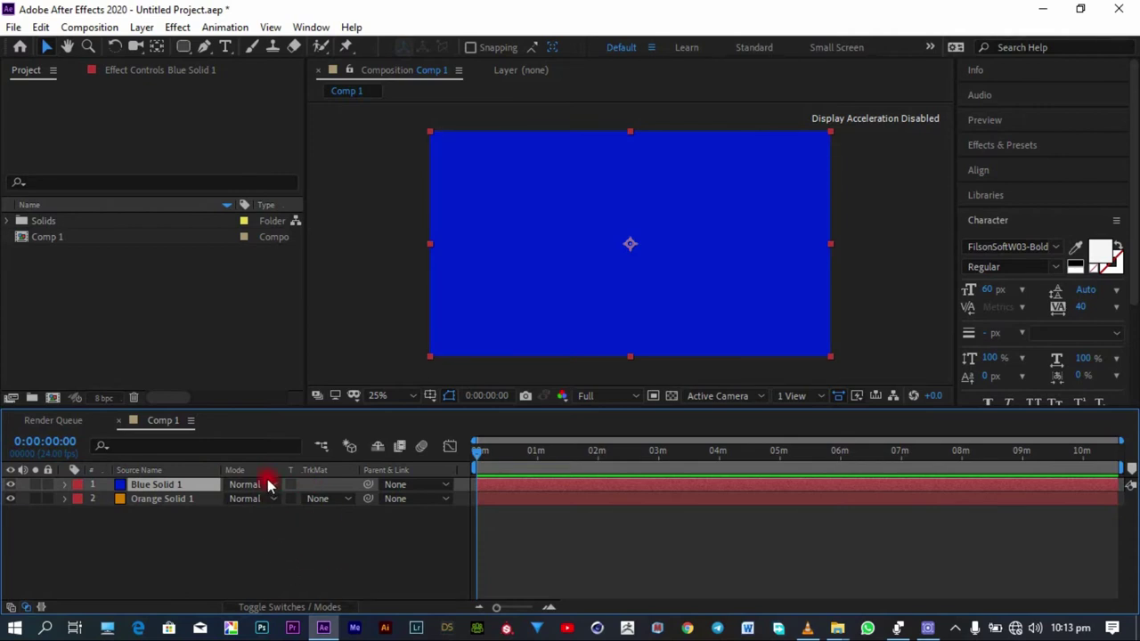
Step: Try Dissolve and then Darken blend modes on Blue Solid 1, zooming to inspect
click(261, 491)
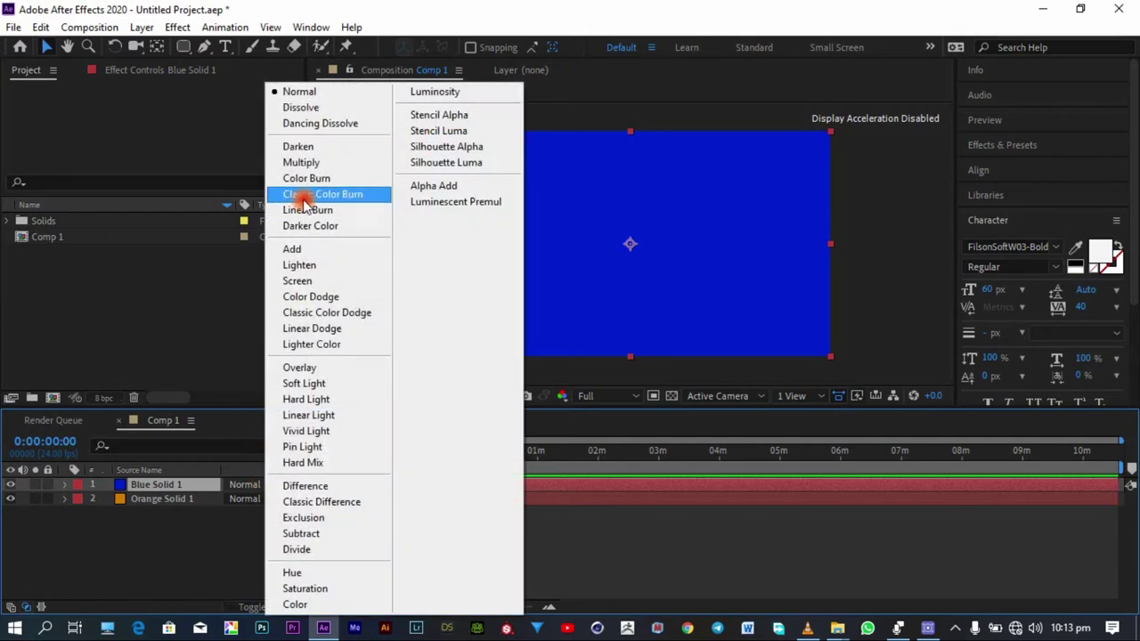
click(306, 119)
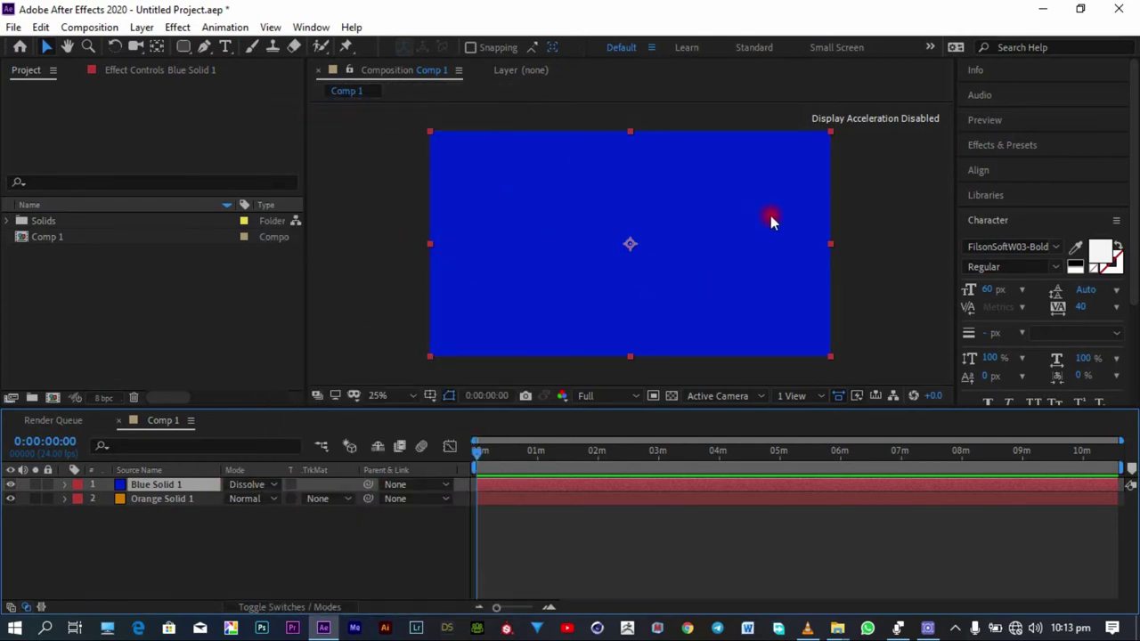
key(period)
key(period)
key(period)
key(period)
key(period)
key(period)
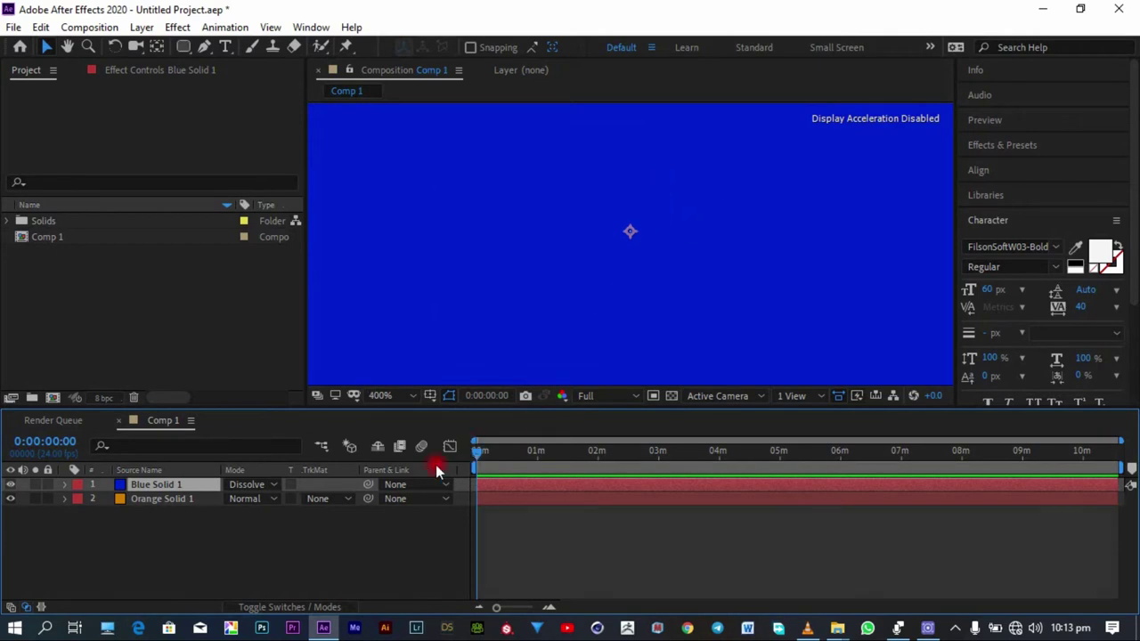
click(251, 485)
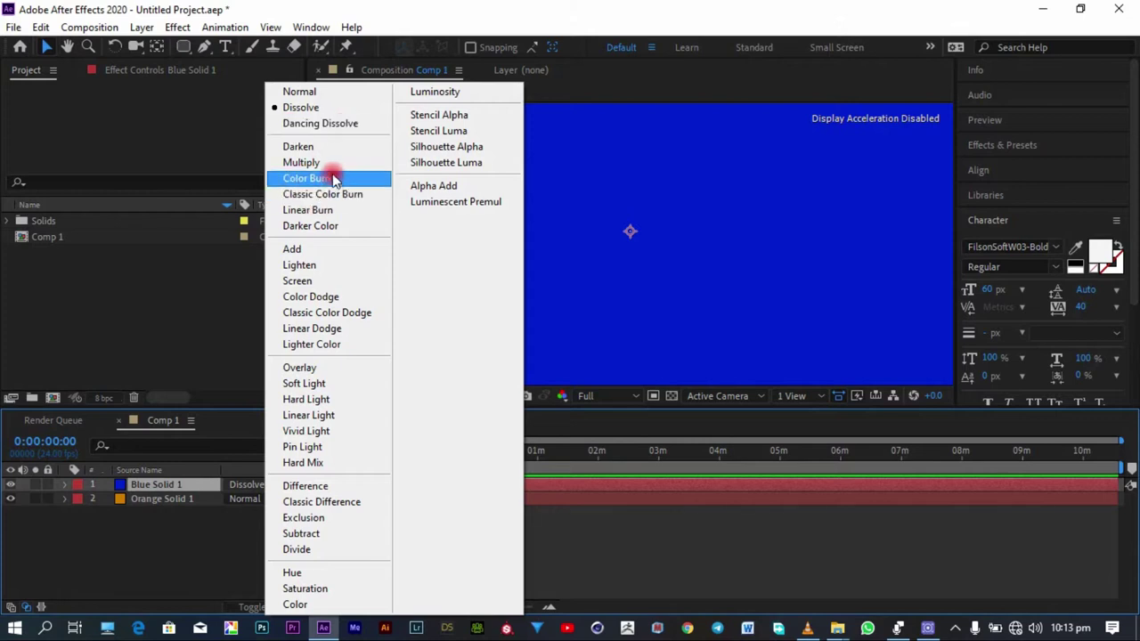
click(330, 146)
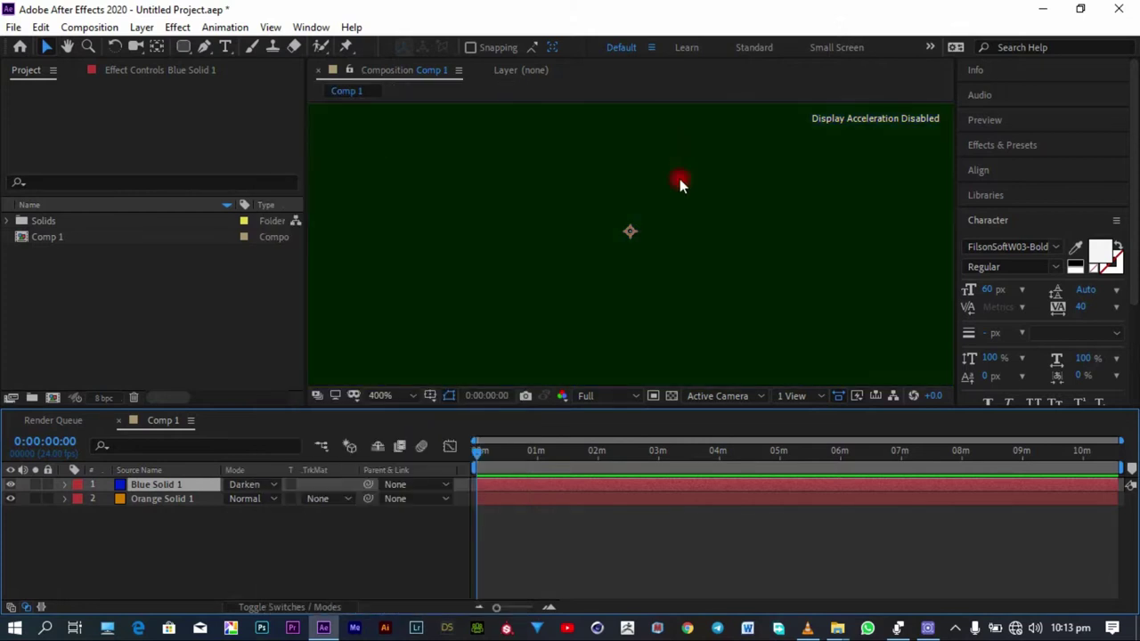
key(comma)
key(comma)
key(comma)
key(comma)
key(comma)
key(comma)
key(comma)
key(period)
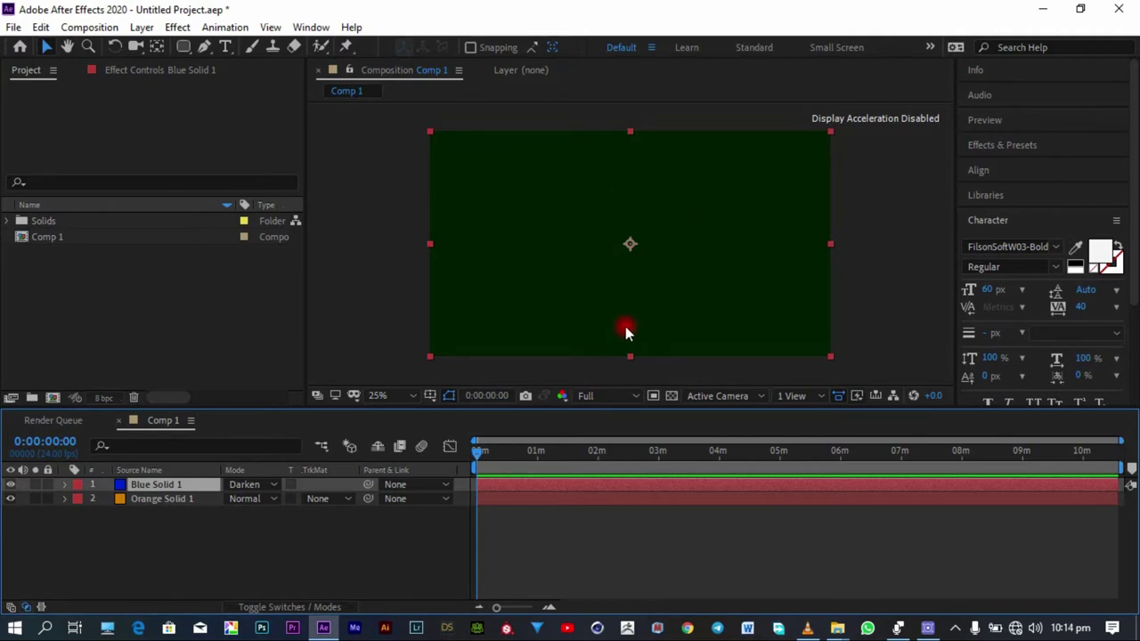
Step: Try Multiply and Color Burn, settle on Add, then hide Blue Solid 1
click(245, 485)
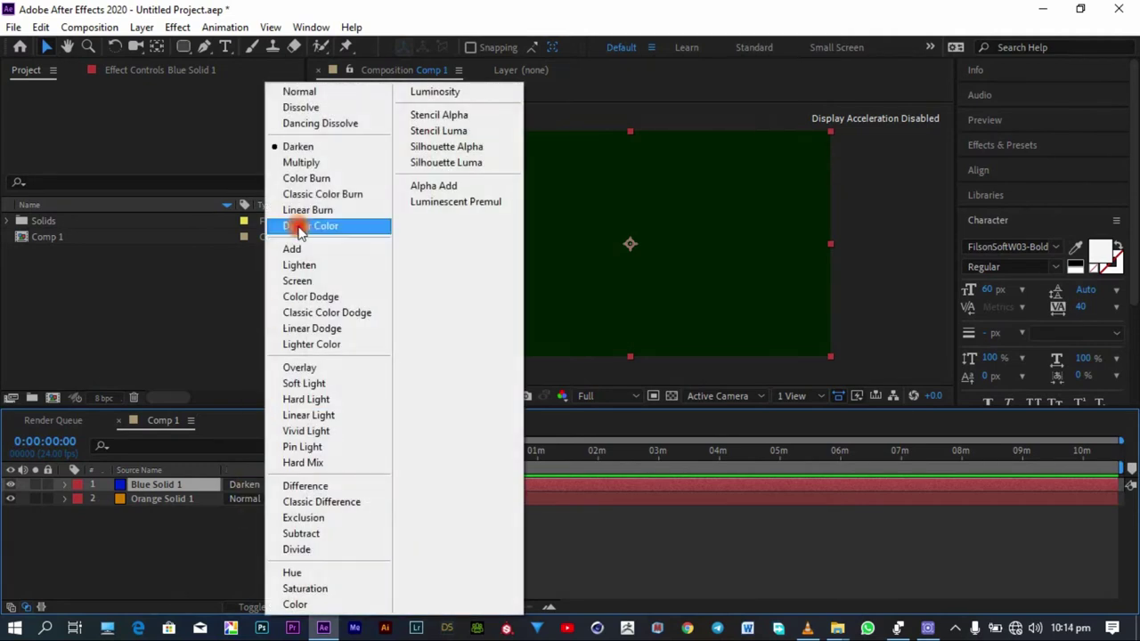
click(319, 164)
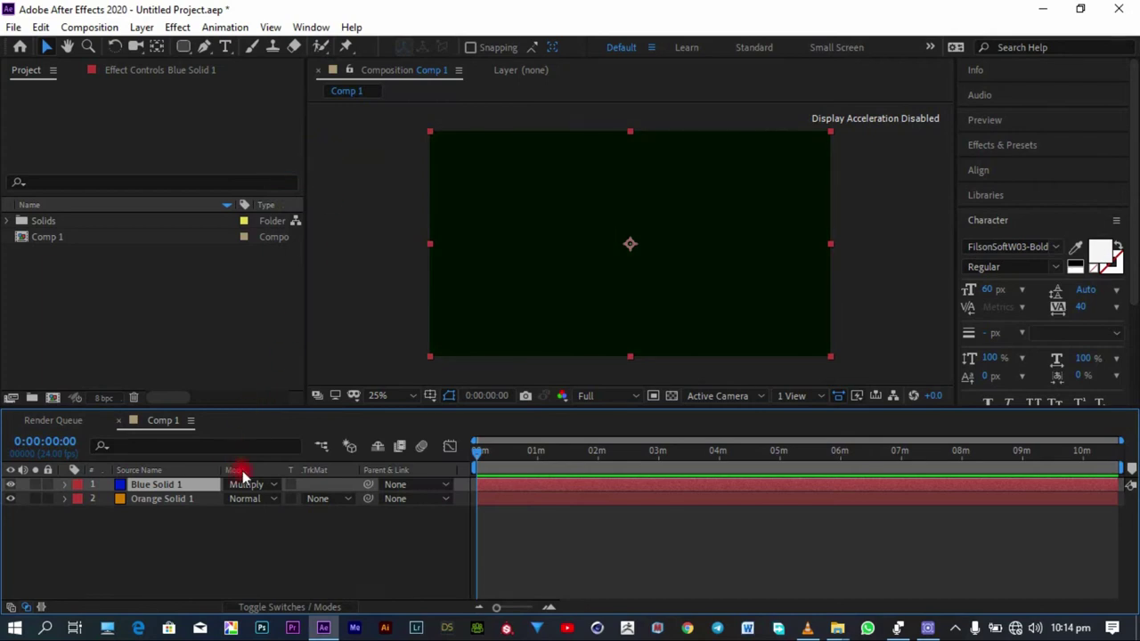
click(246, 484)
click(318, 178)
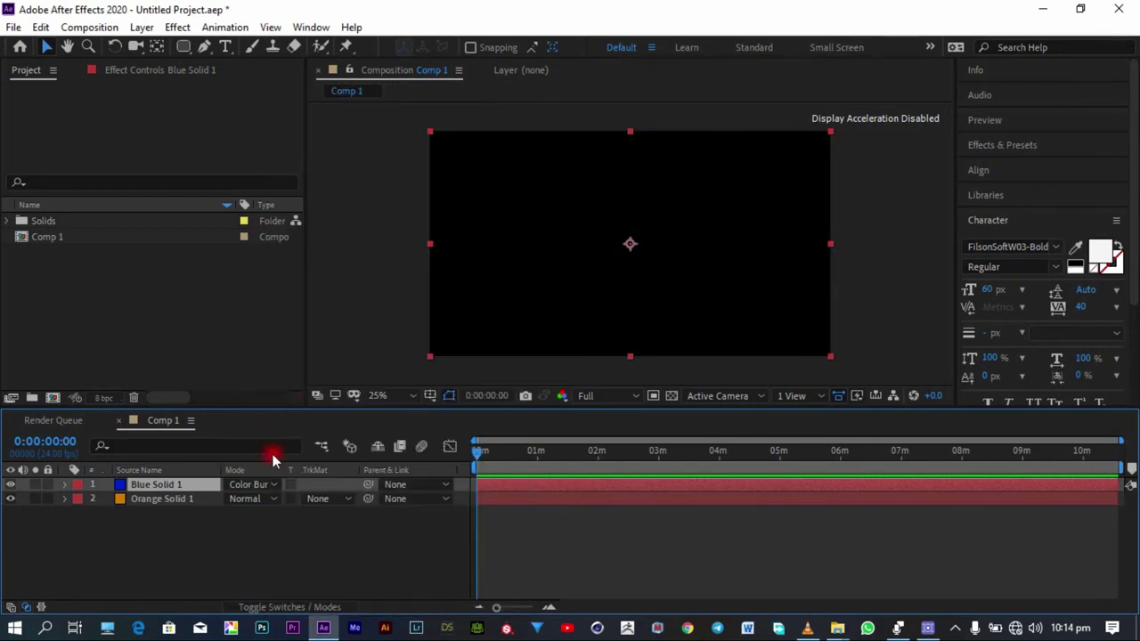
click(264, 483)
click(308, 249)
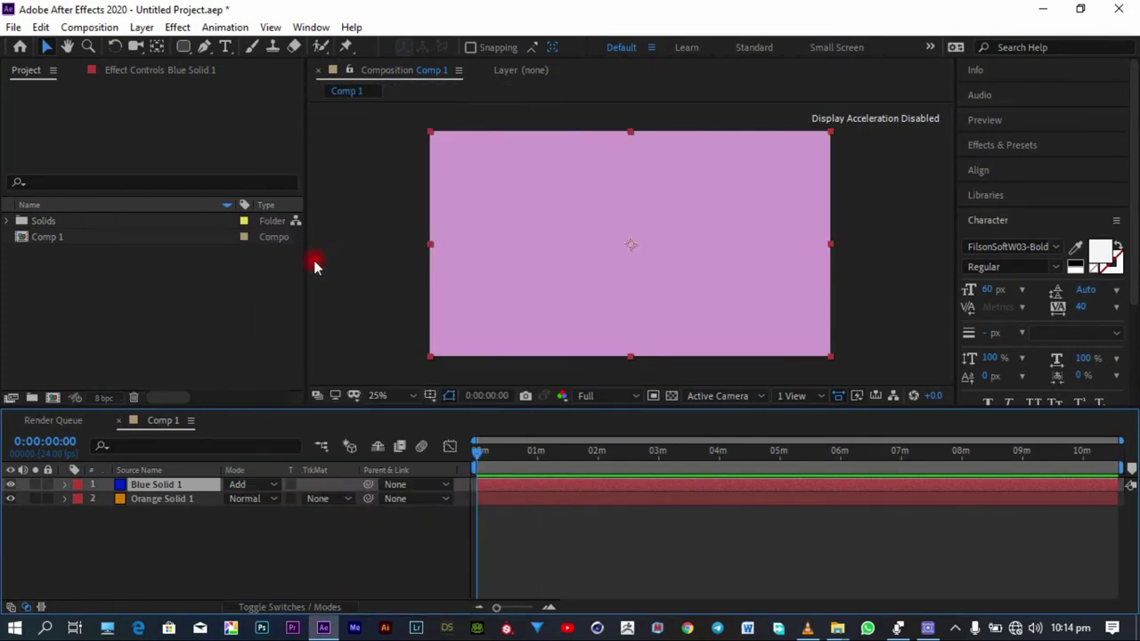
click(10, 485)
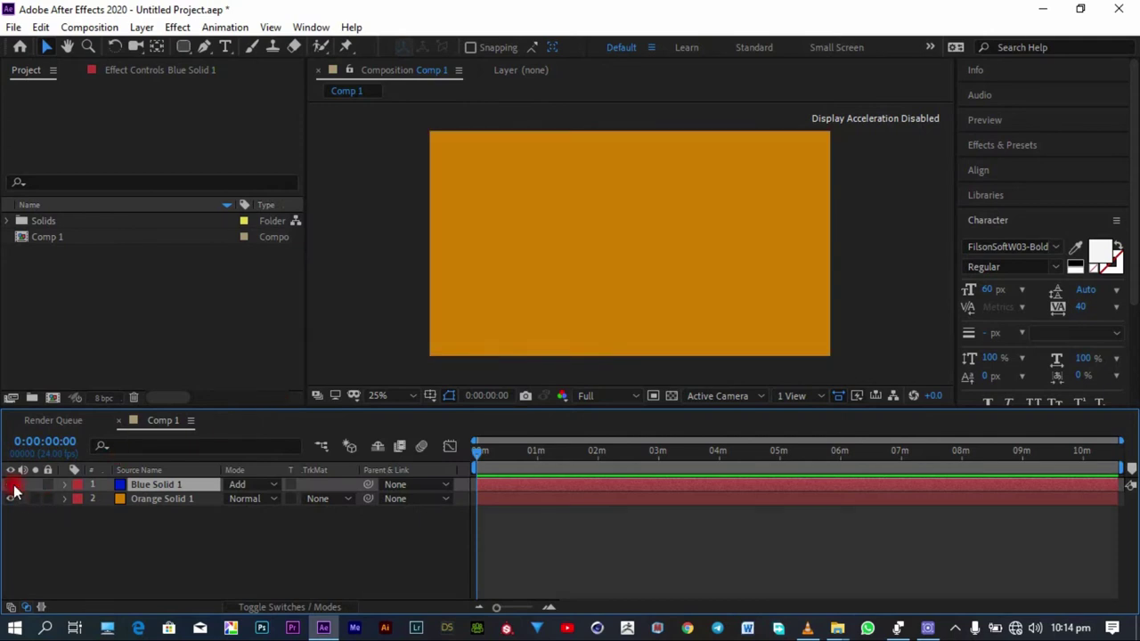
Step: Toggle both solids' visibility to compare, leaving Blue Solid 1 shown and Orange Solid 1 hidden
click(10, 499)
click(11, 486)
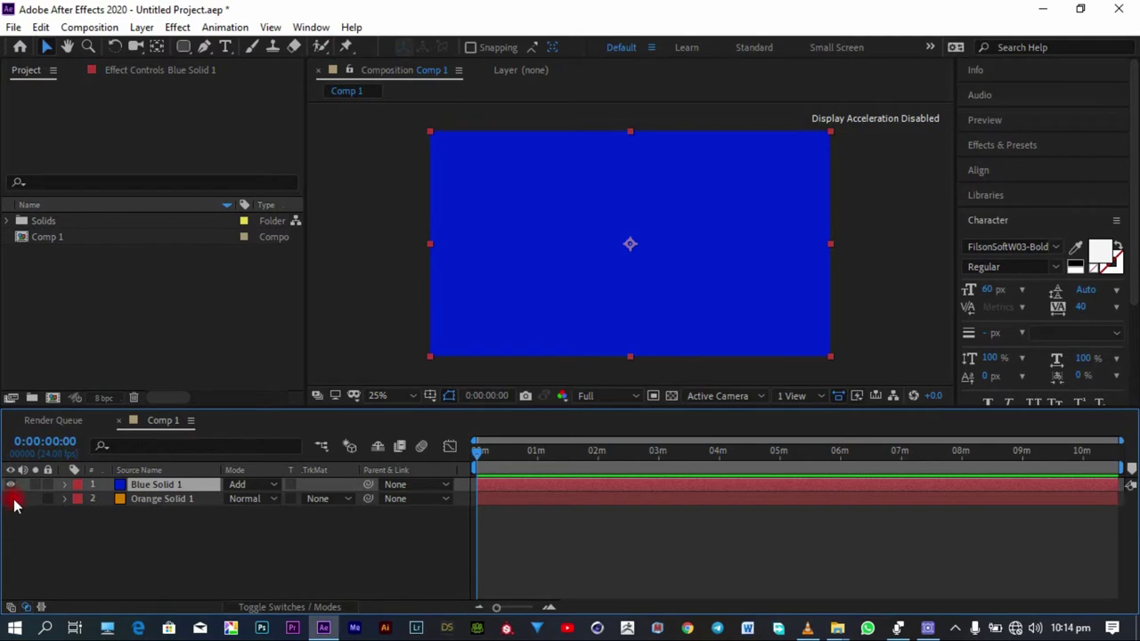
click(12, 499)
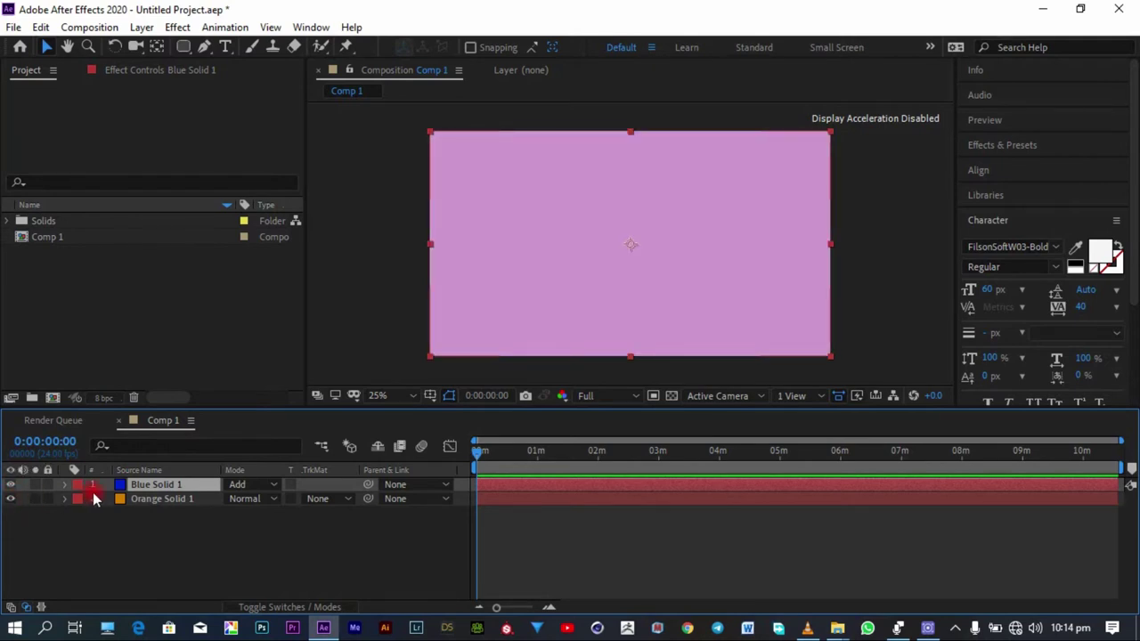
click(345, 588)
click(10, 499)
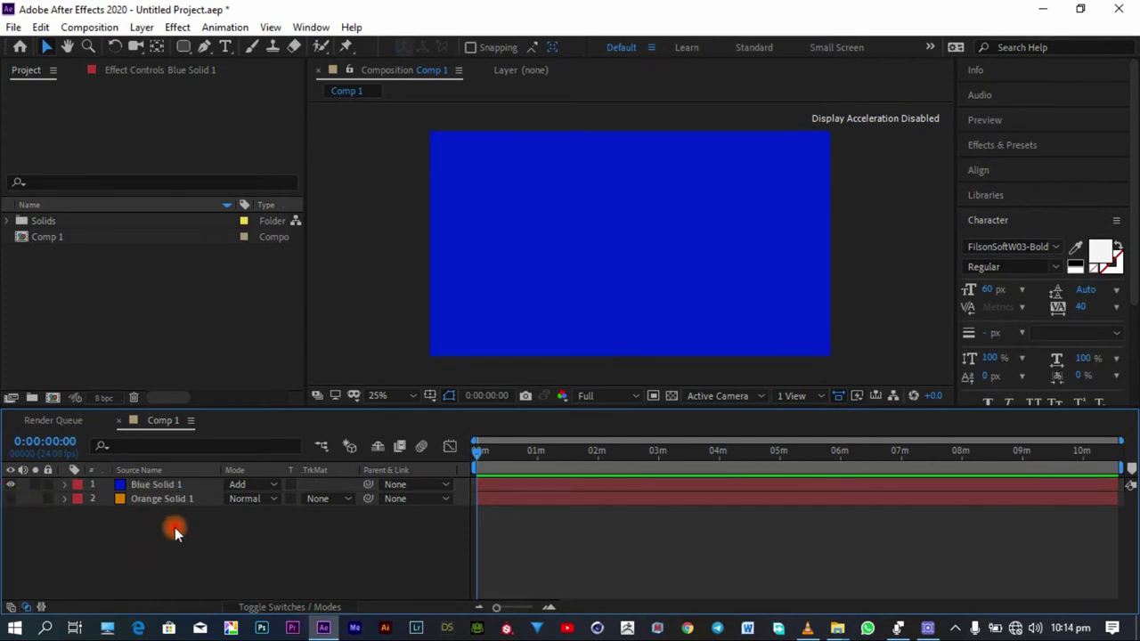
click(10, 485)
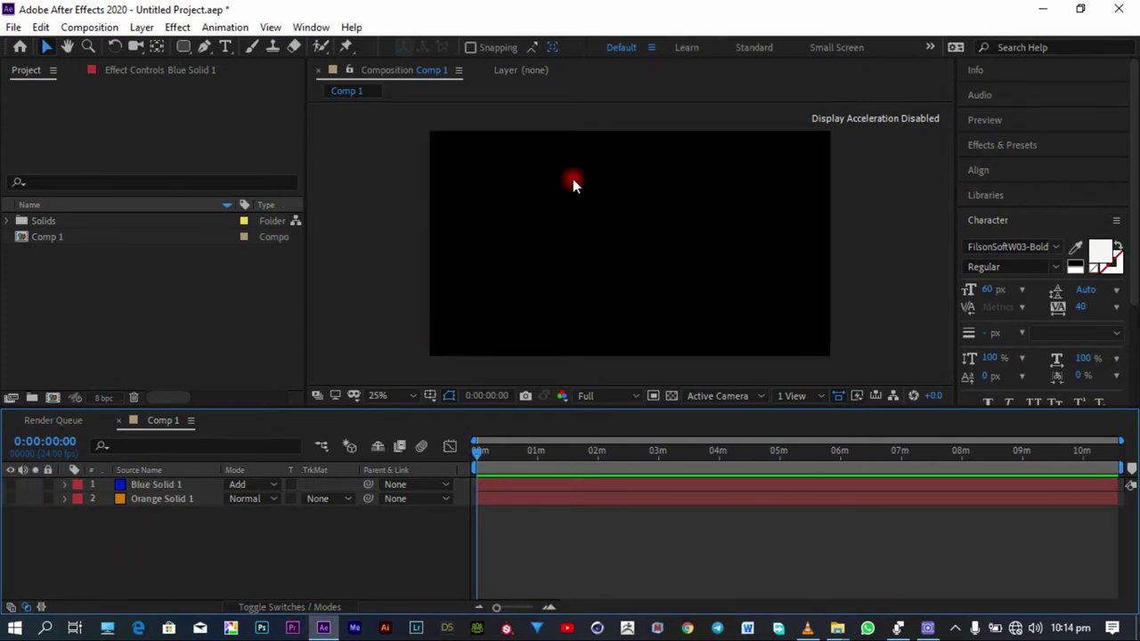
click(163, 486)
click(251, 485)
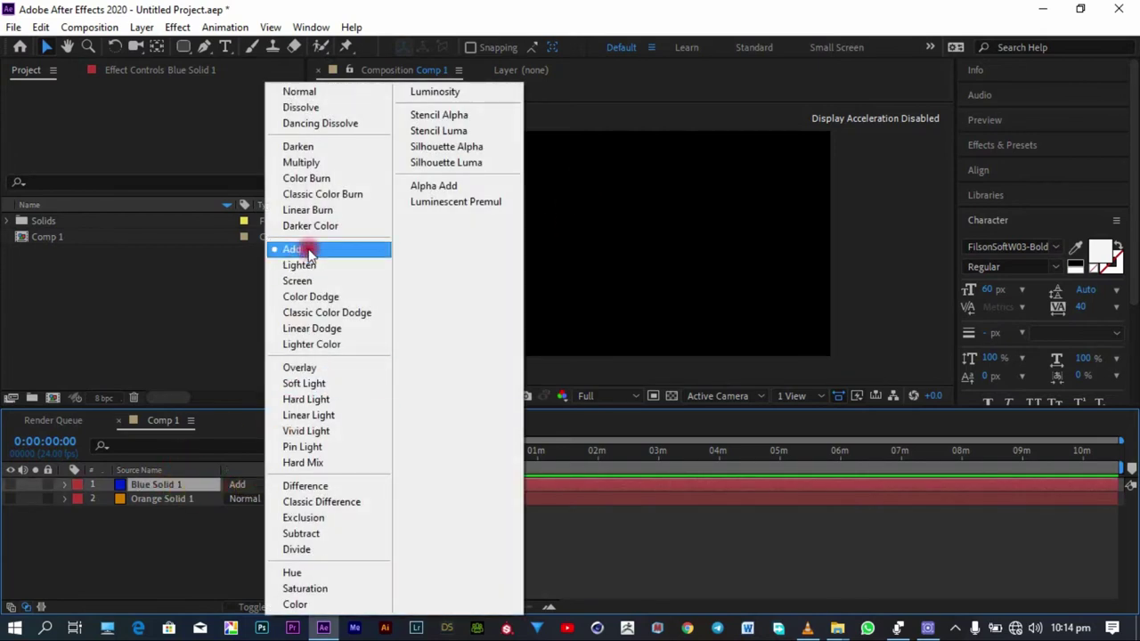
click(10, 484)
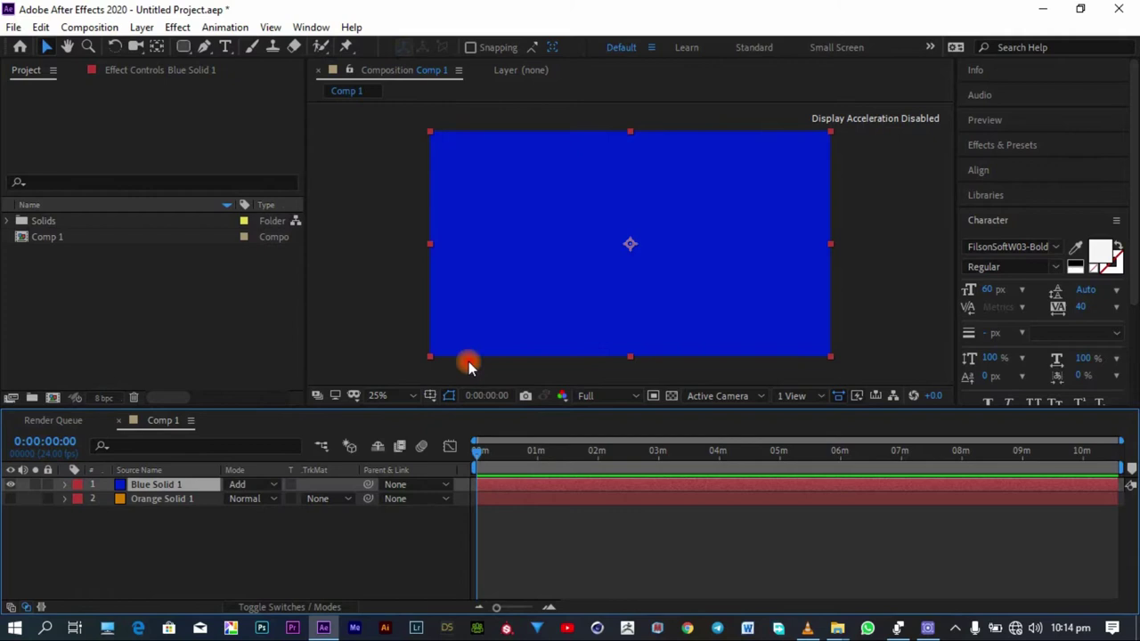
Step: Try Pin Light and Soft Light, set Blue Solid 1 to Color Dodge, and hide Orange Solid 1
click(251, 488)
click(298, 447)
click(244, 484)
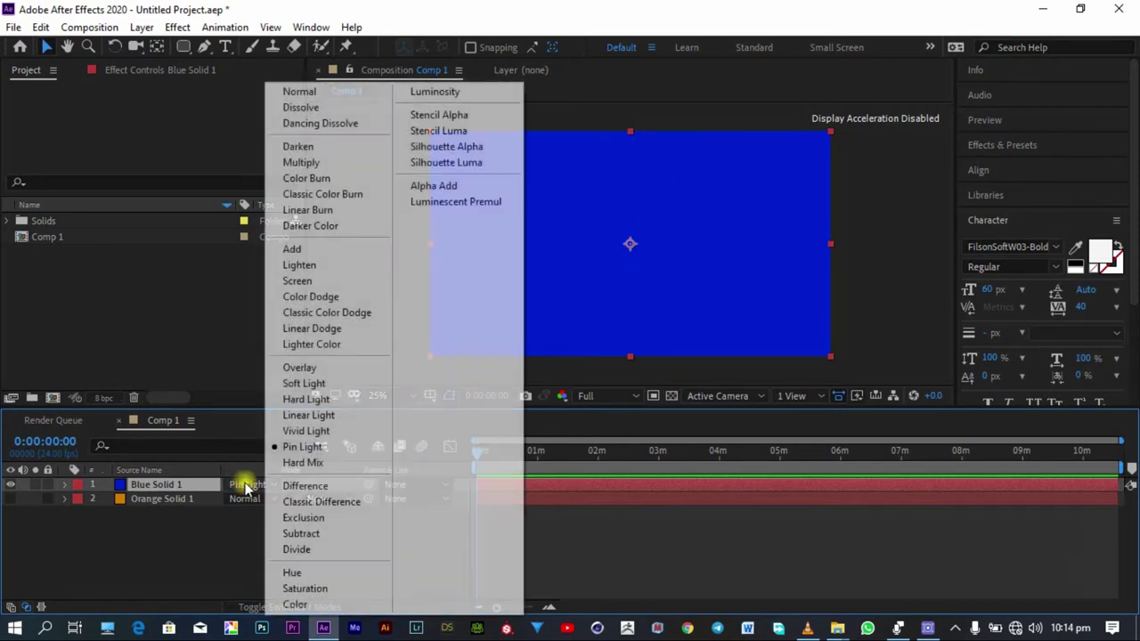
click(287, 389)
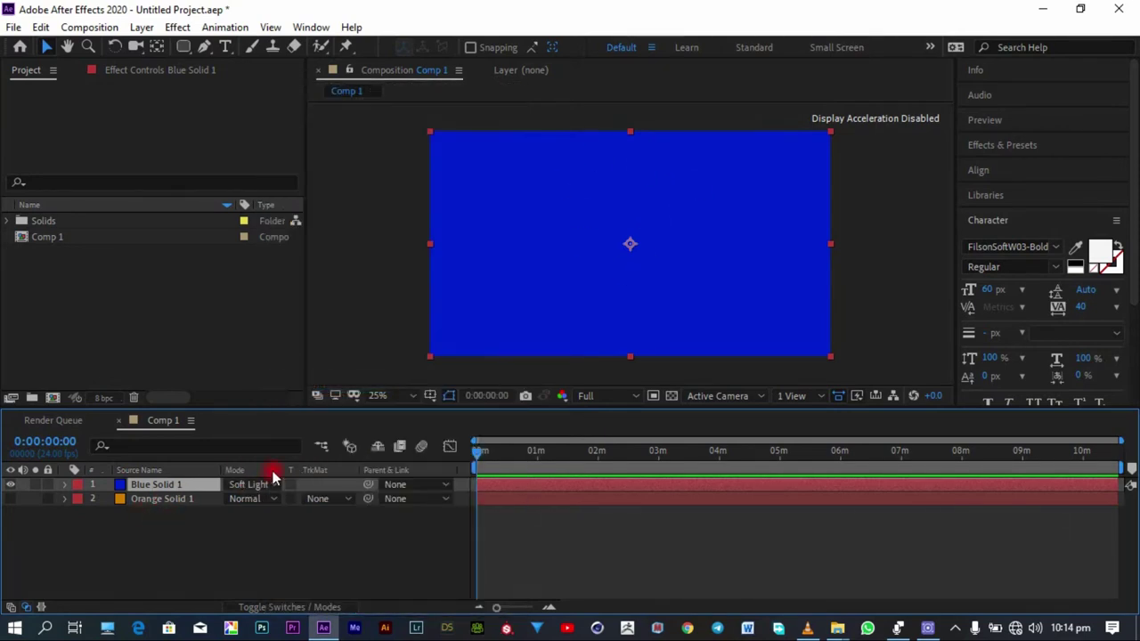
click(10, 485)
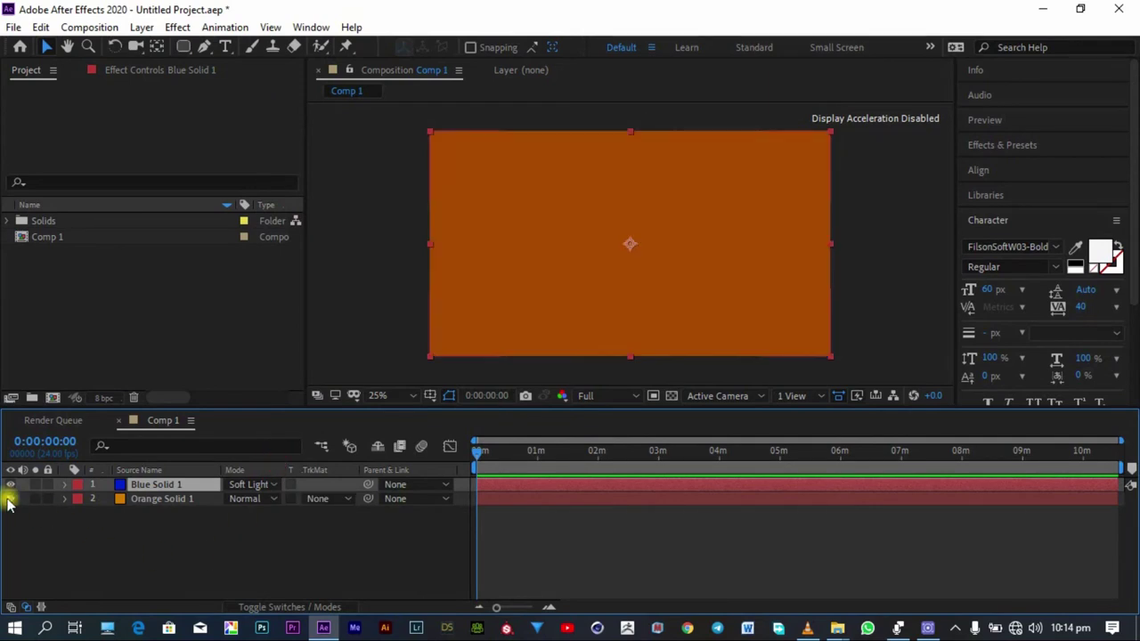
click(236, 485)
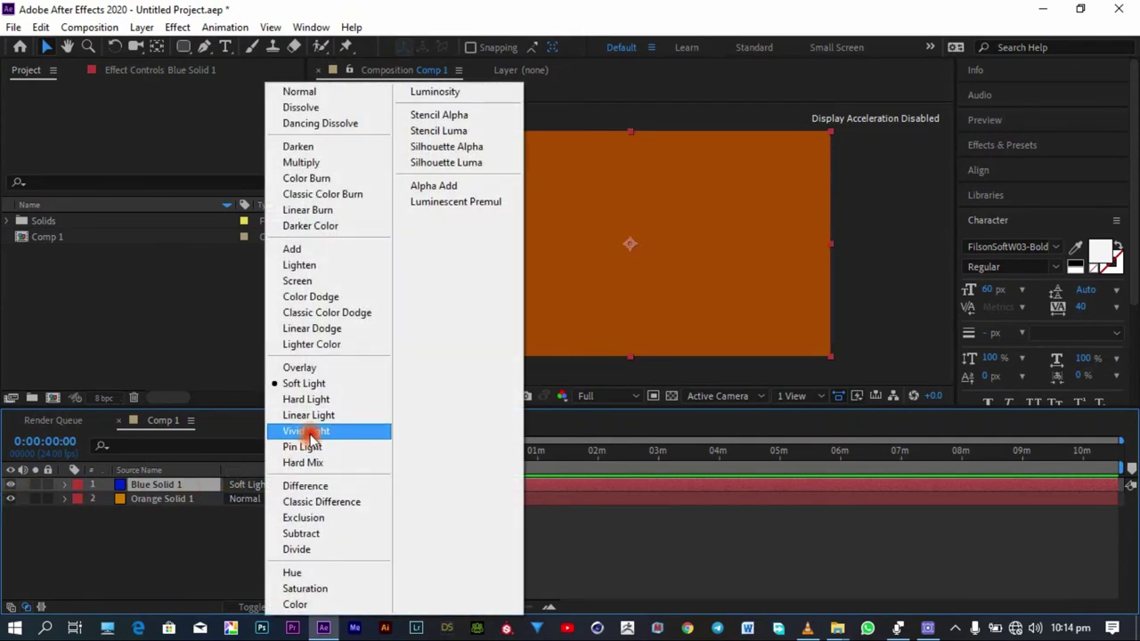
click(334, 297)
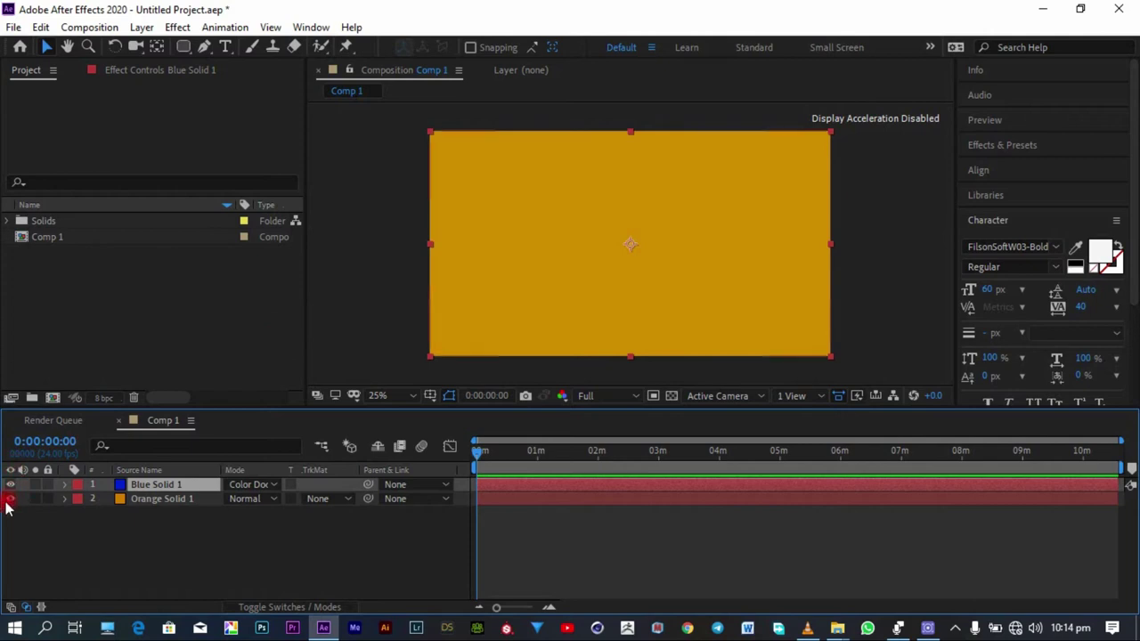
click(11, 498)
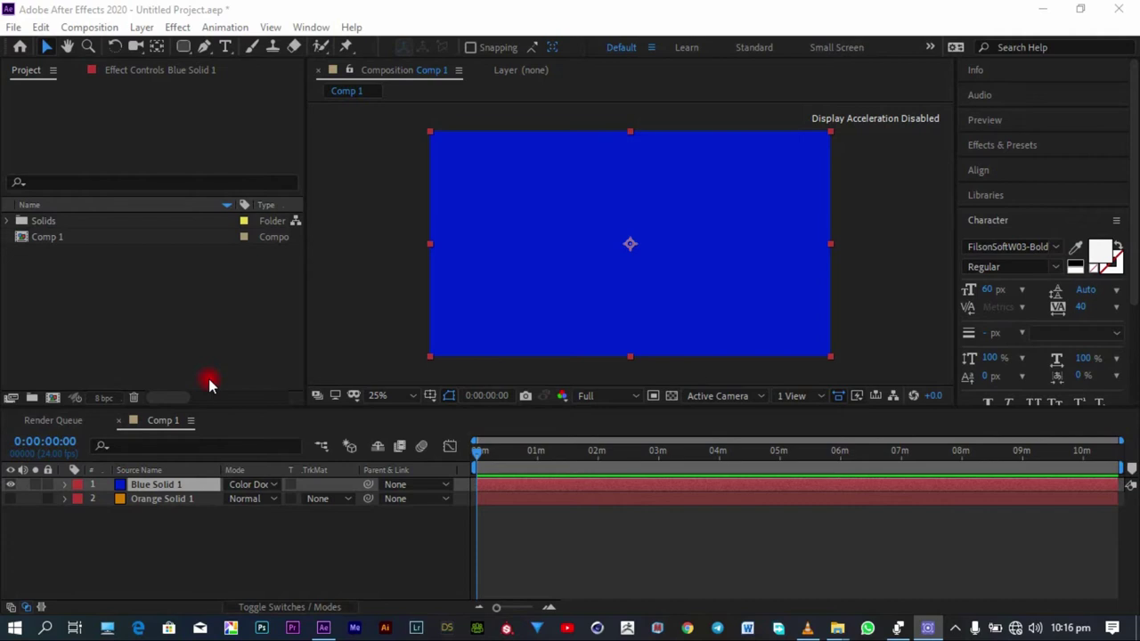
click(175, 366)
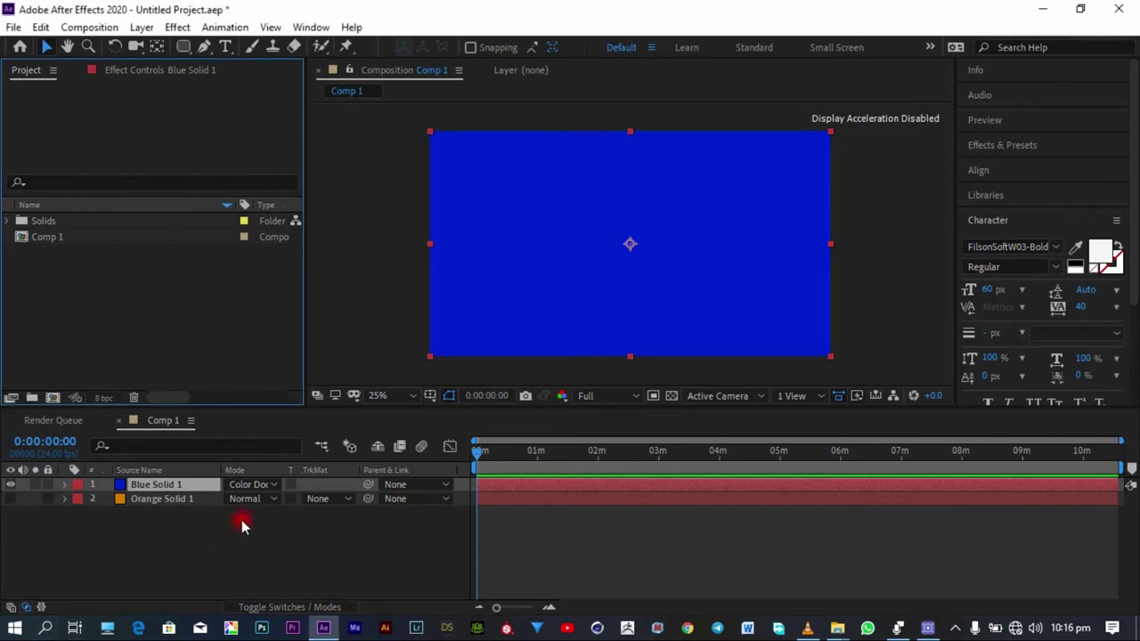
click(199, 489)
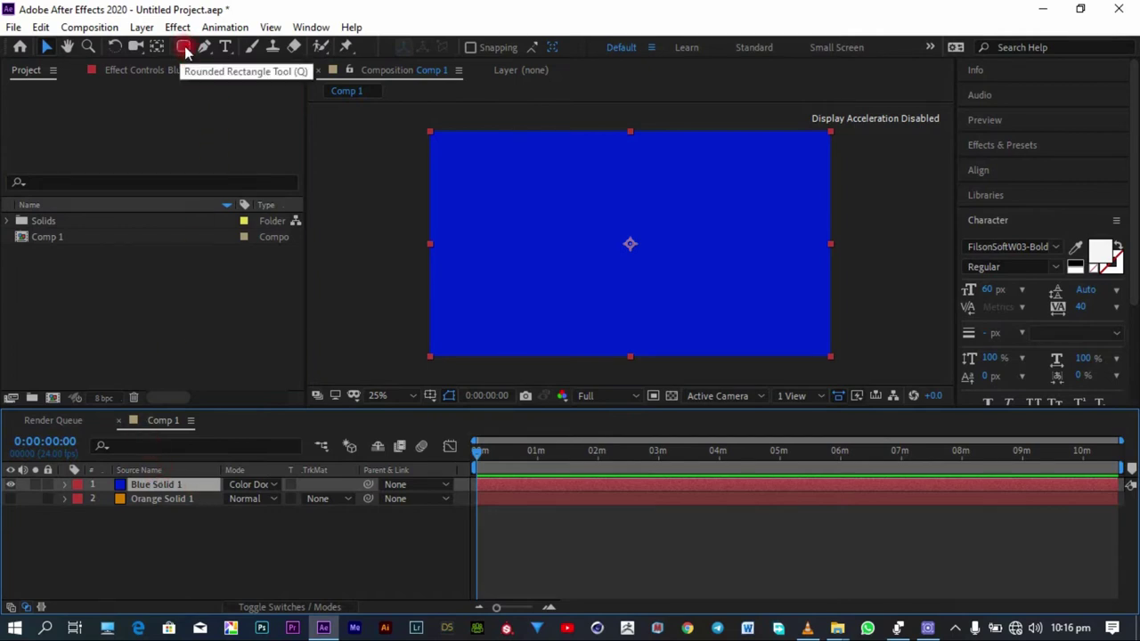
Step: Draw a rectangular Mask 1 across the centre of Blue Solid 1, then collapse the layer
drag(185, 48, 235, 46)
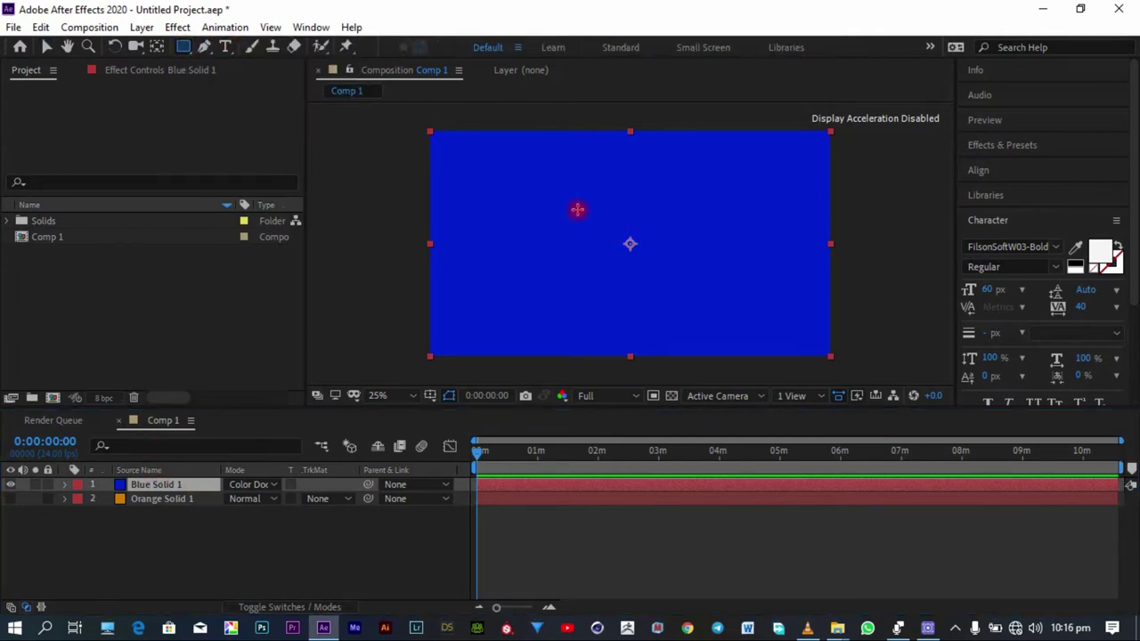
drag(504, 171, 771, 317)
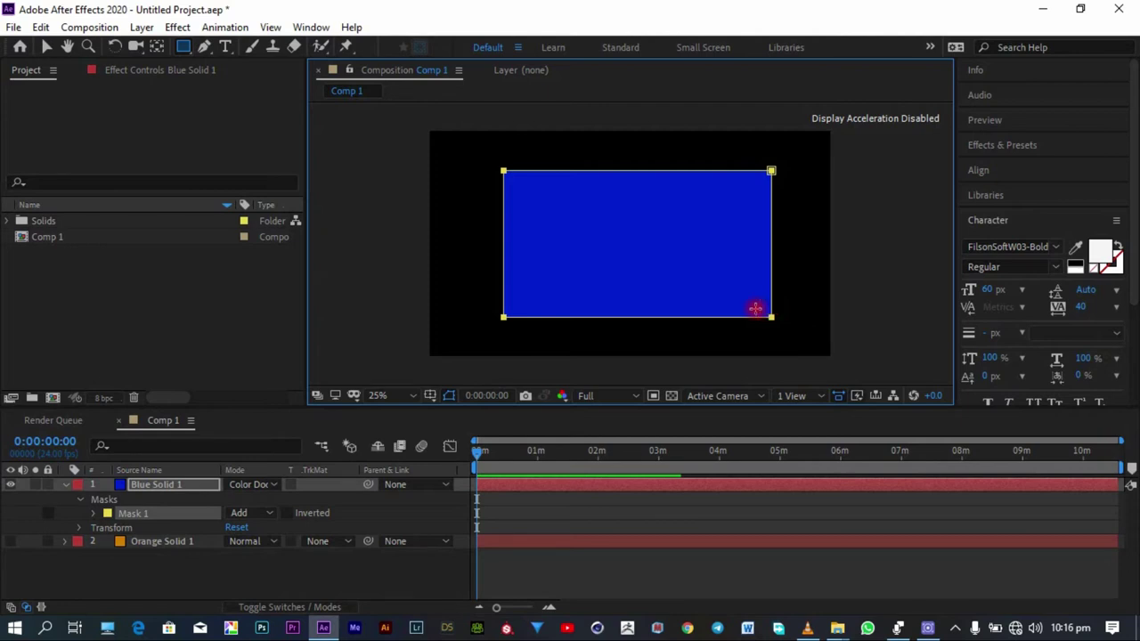
click(66, 485)
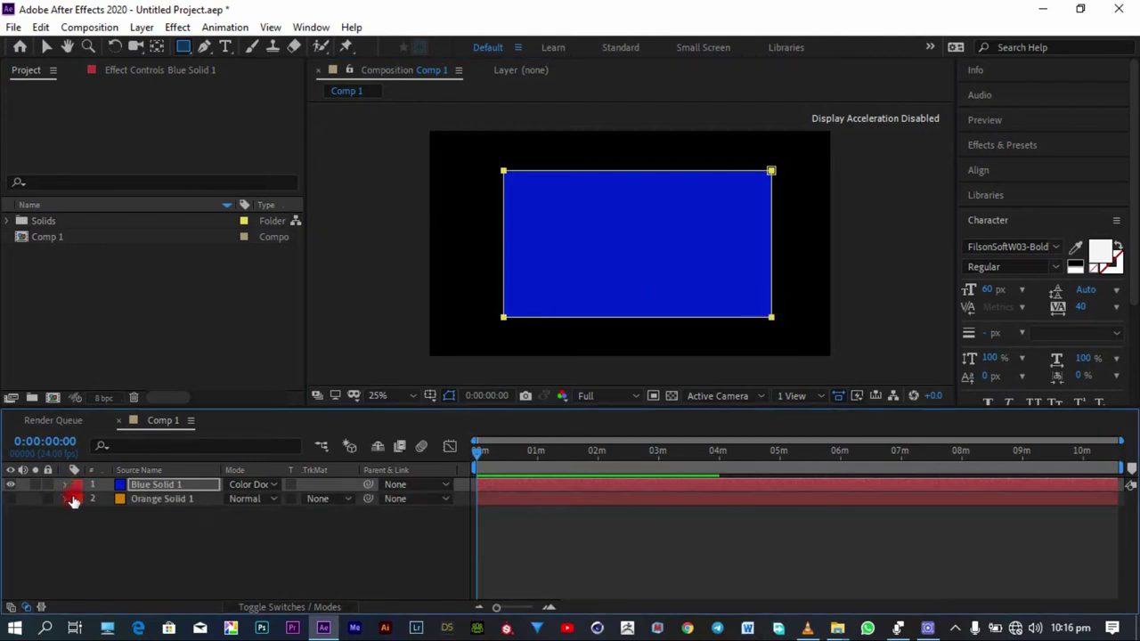
Step: Expand Blue Solid 1 and try Mask 1 in Subtract, Intersect, Lighten and None, ending in Add
click(151, 484)
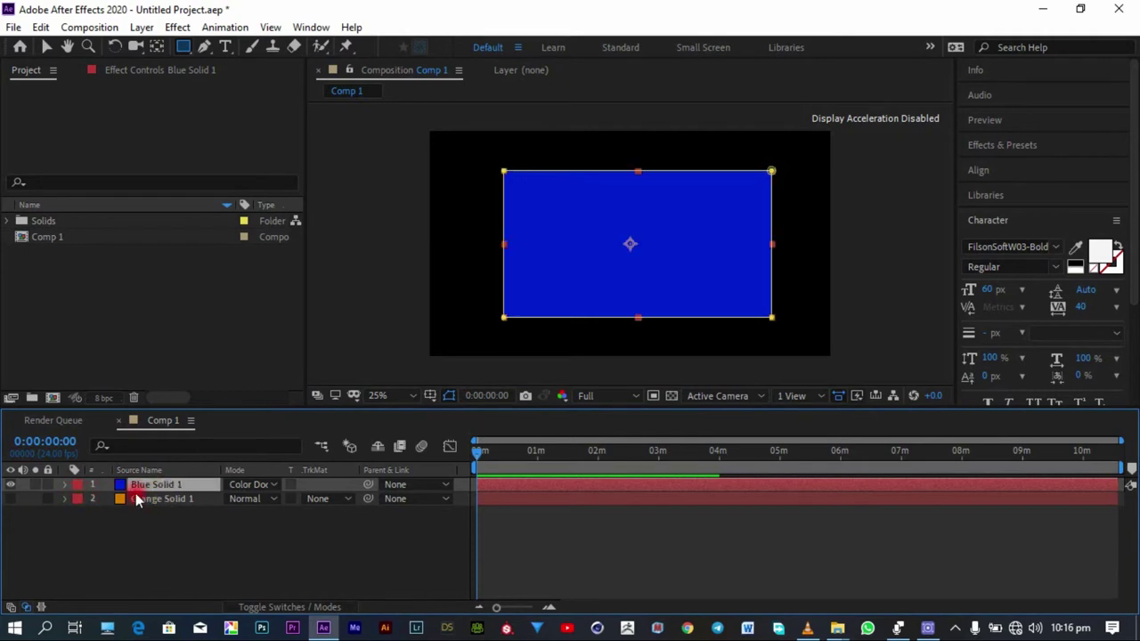
click(65, 485)
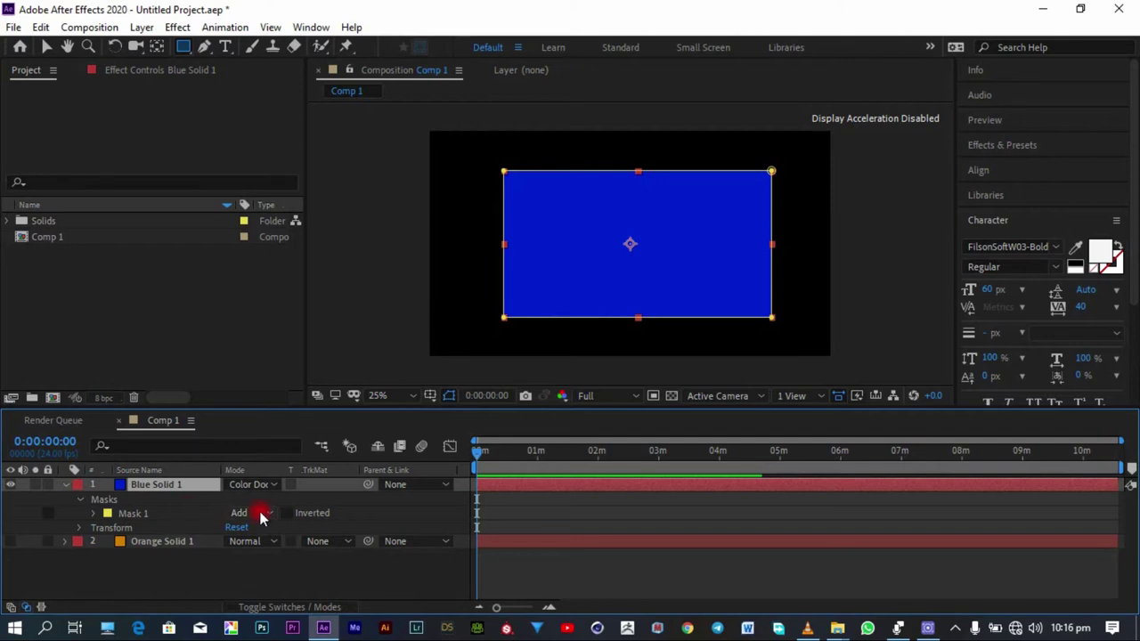
drag(261, 516, 264, 423)
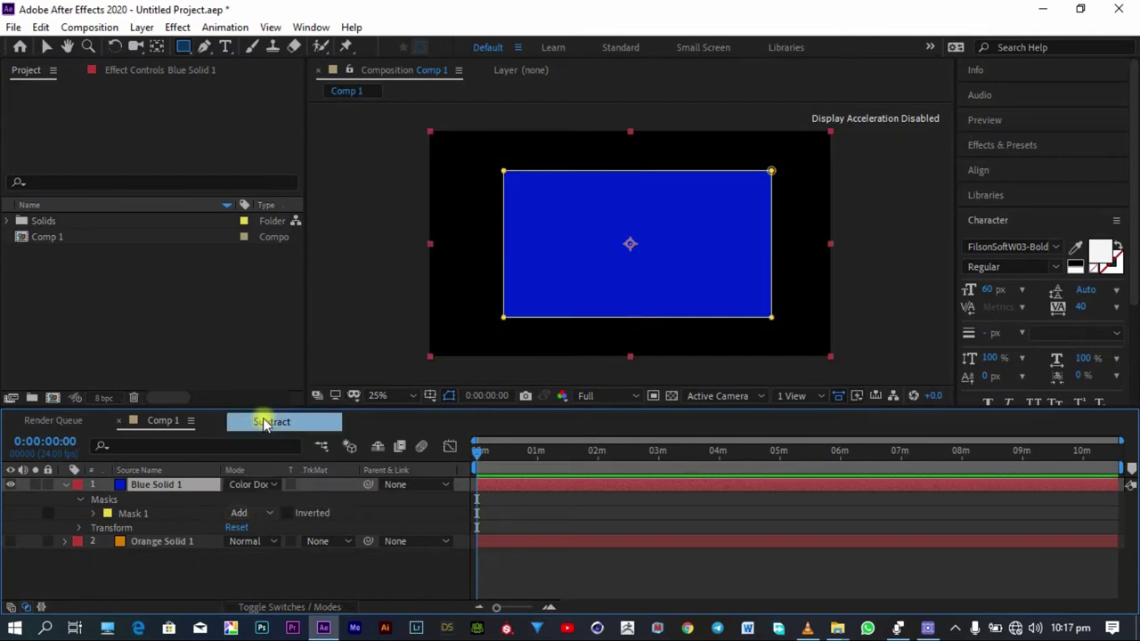
click(246, 513)
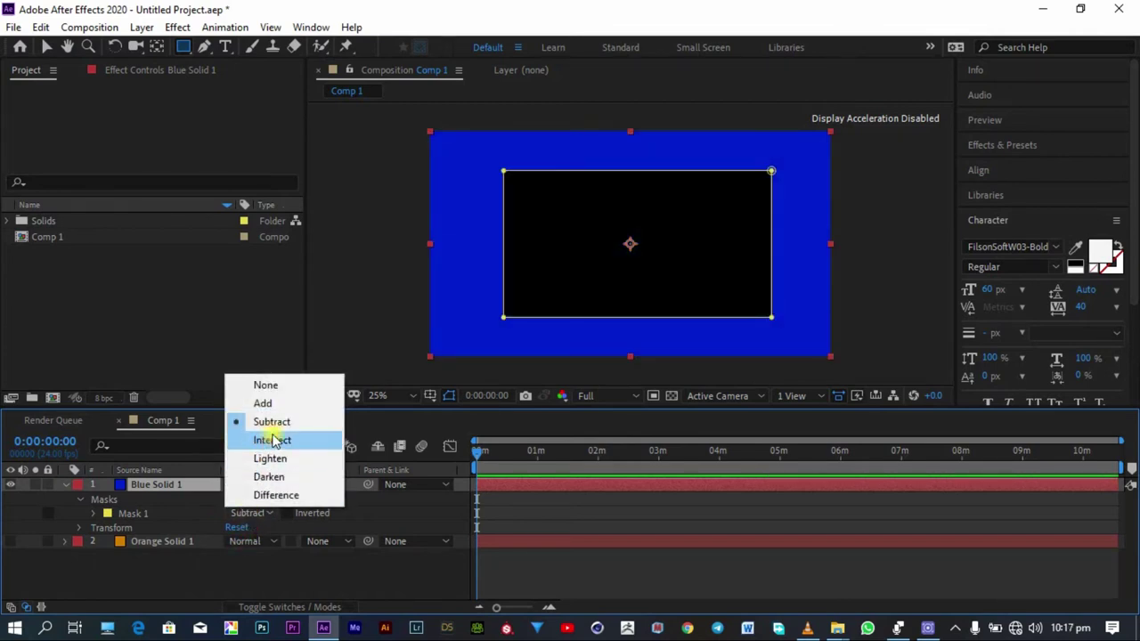
click(272, 440)
click(247, 513)
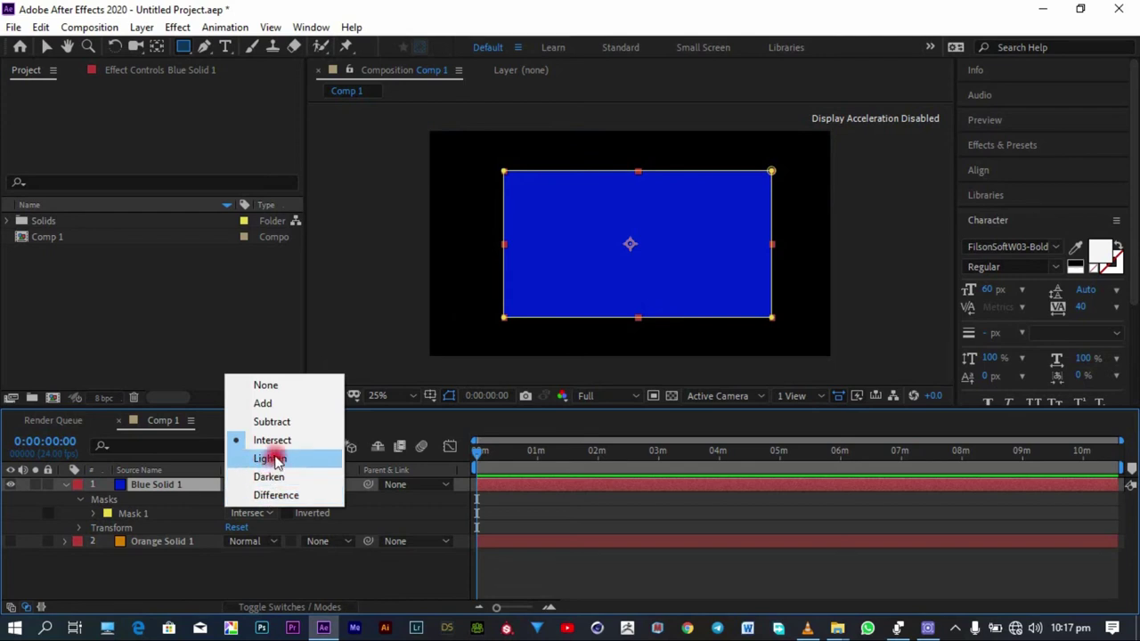
click(277, 460)
click(249, 514)
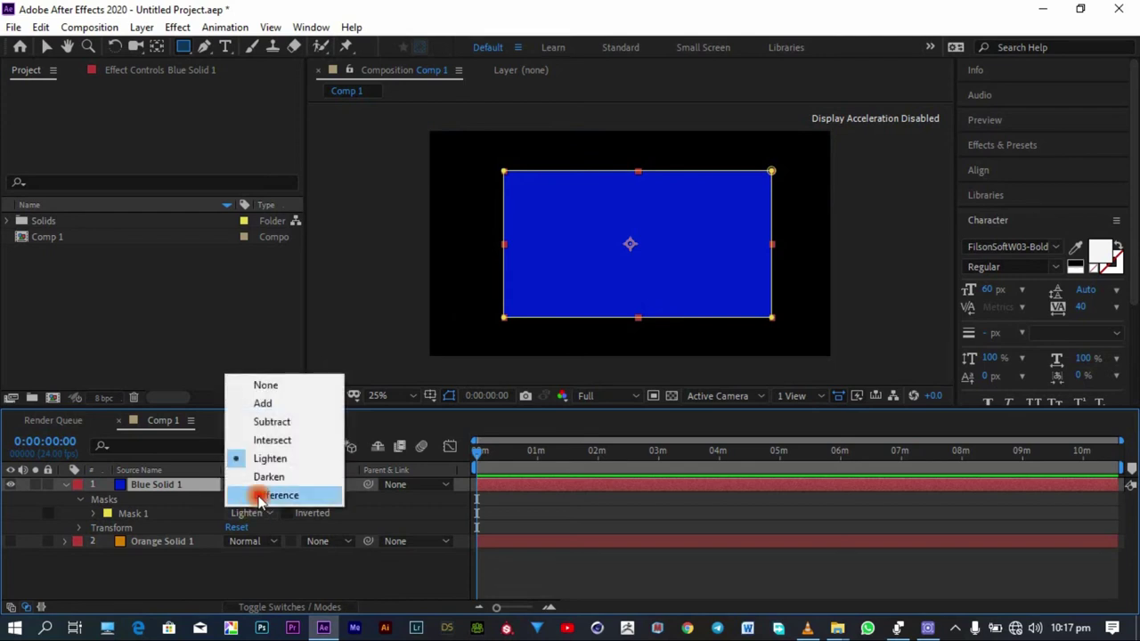
click(267, 385)
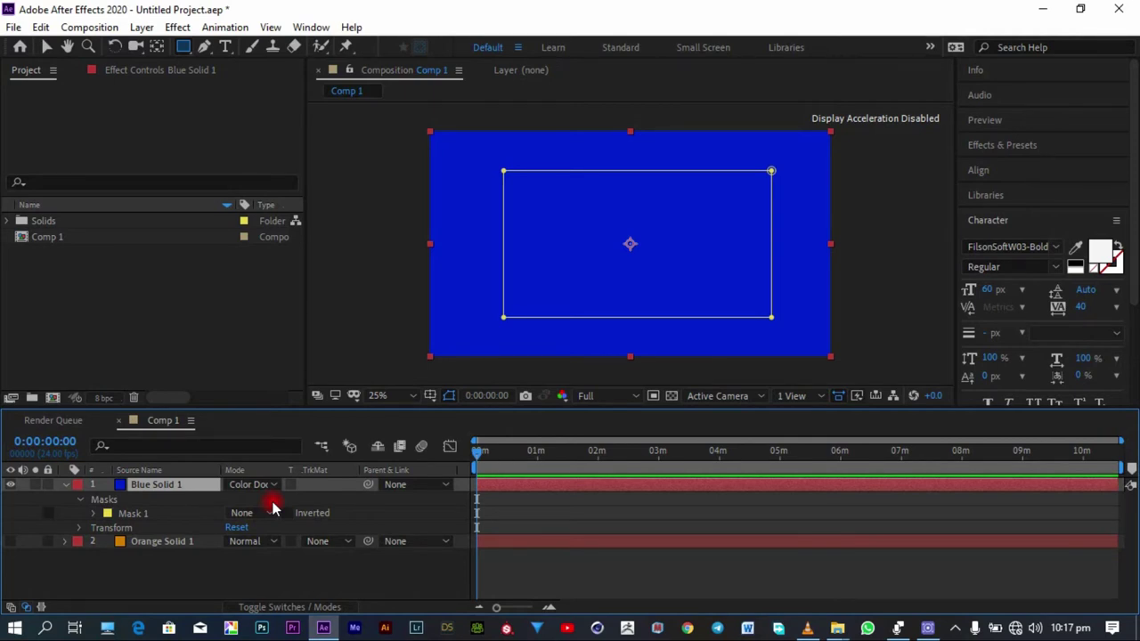
click(269, 509)
click(288, 402)
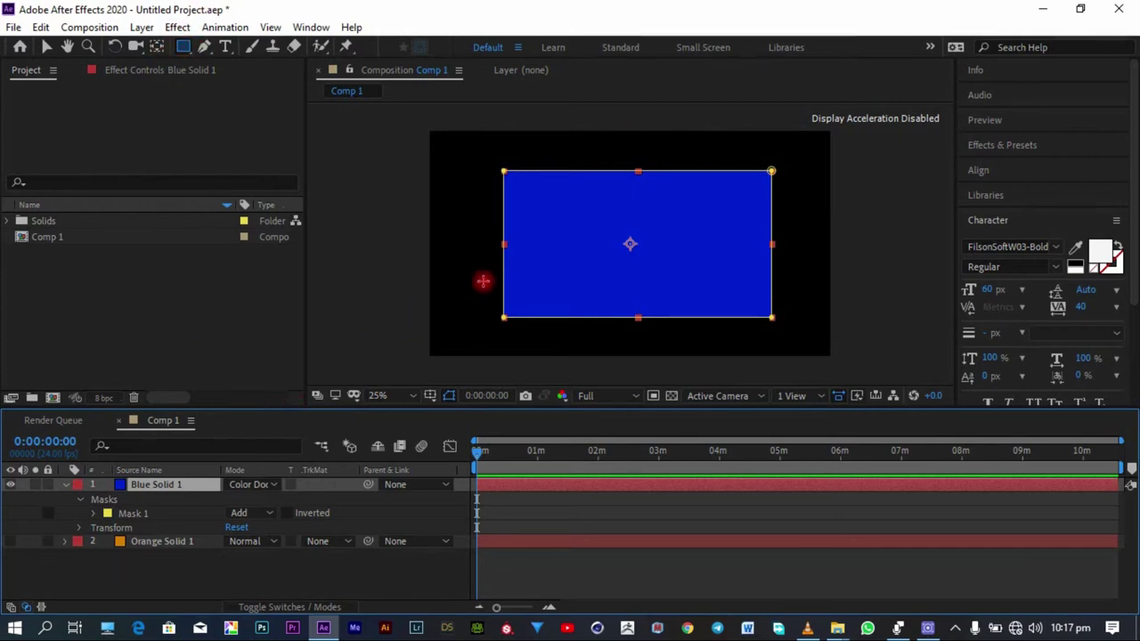
Step: Draw a second rectangle mask over the left side and set Mask 2 and Mask 1 to Subtract
mouse_move(453, 199)
mouse_down()
mouse_move(533, 280)
mouse_move(573, 283)
mouse_up()
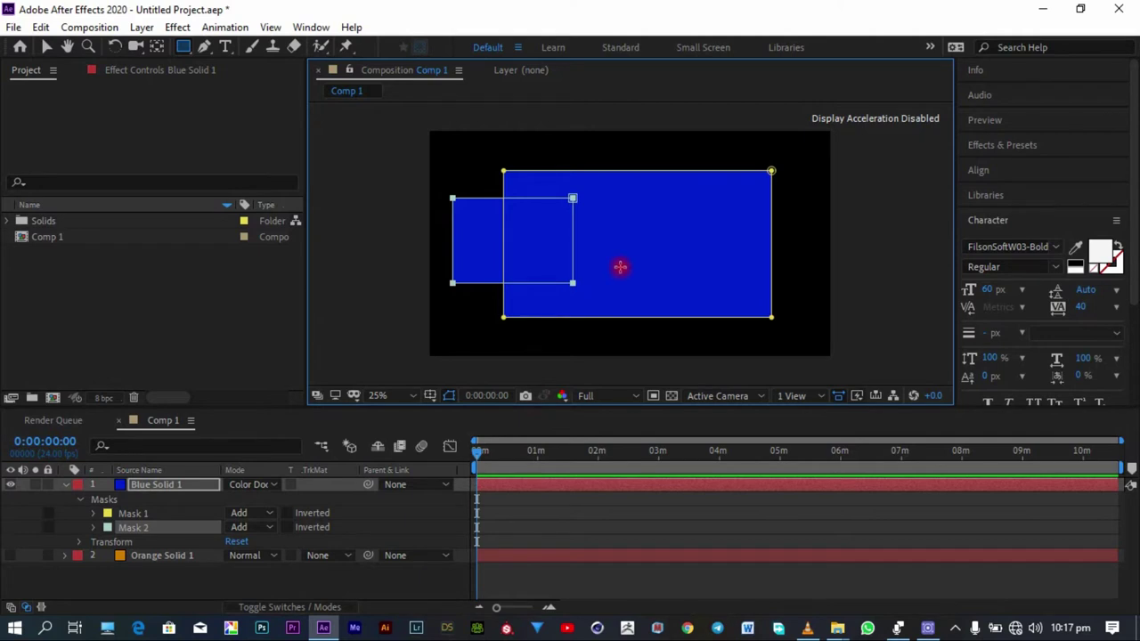
click(260, 527)
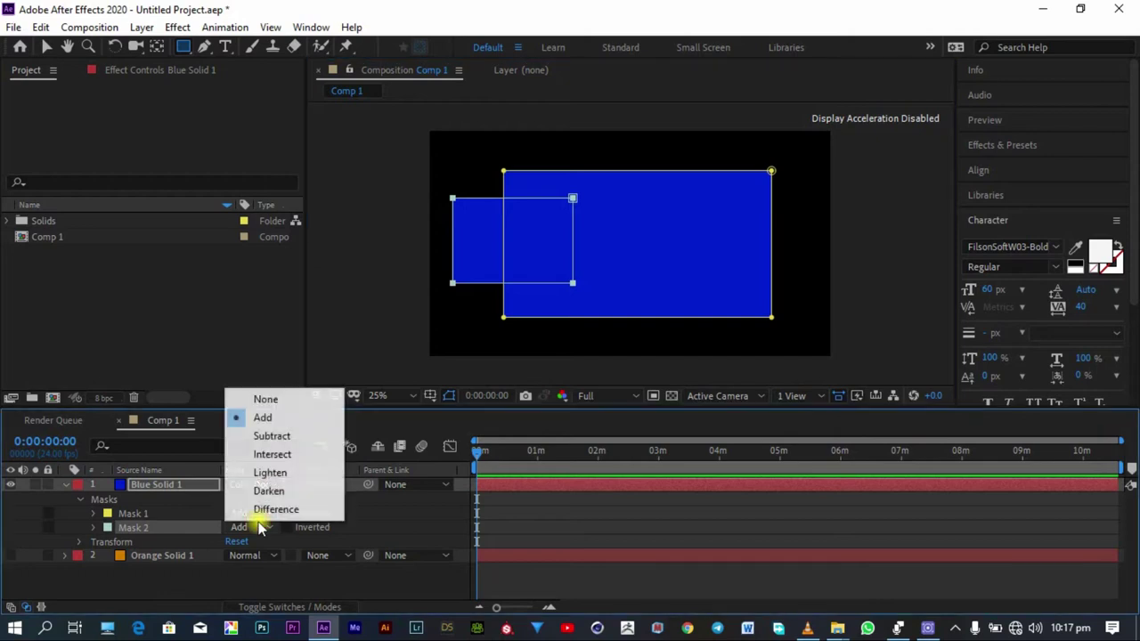
click(287, 436)
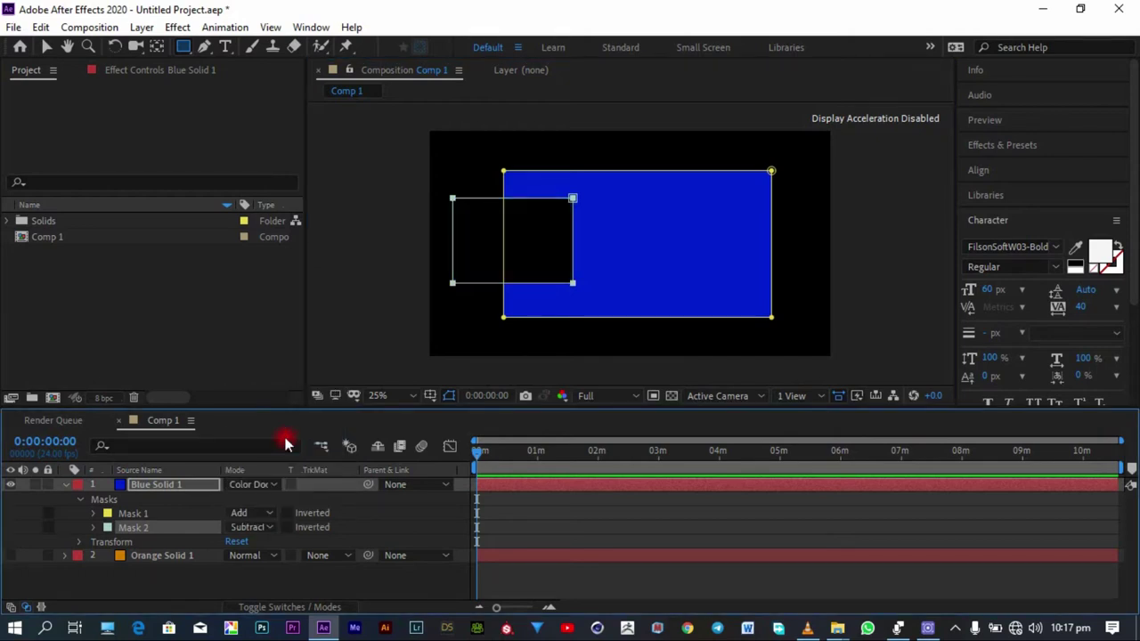
click(249, 513)
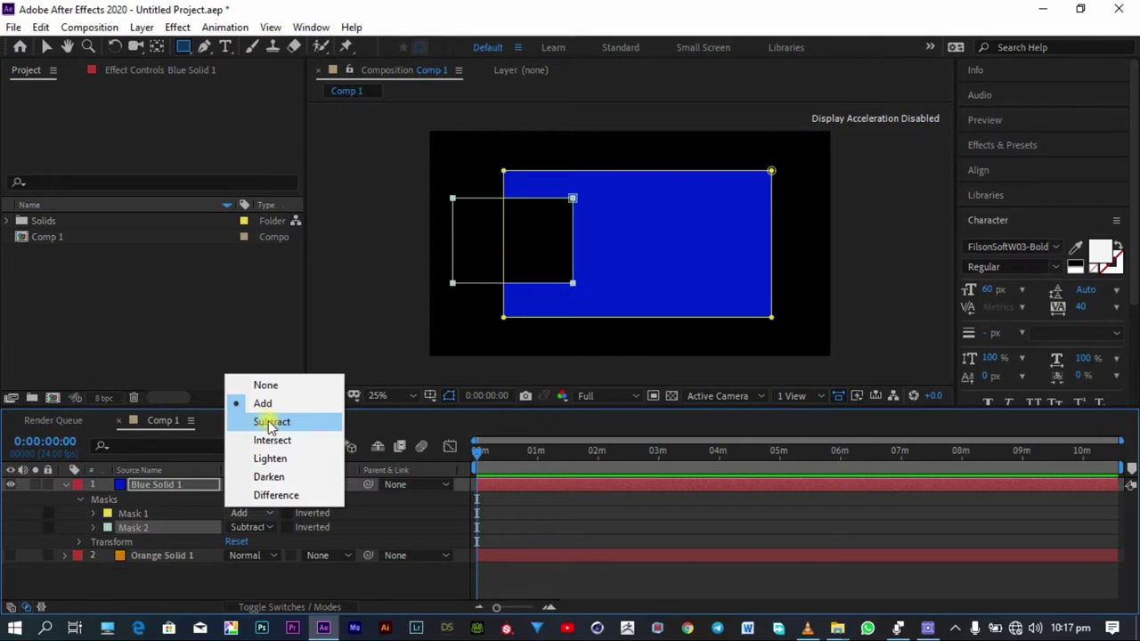
click(271, 424)
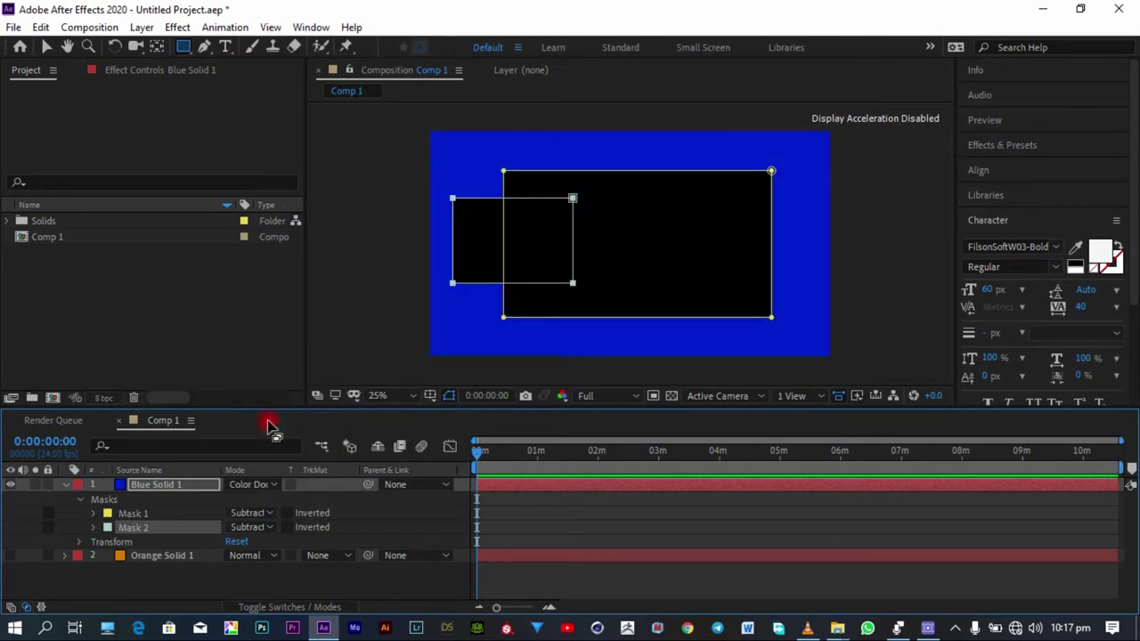
click(276, 526)
Step: Return Mask 1 to Add mode and set Mask 2 to Intersect
click(265, 514)
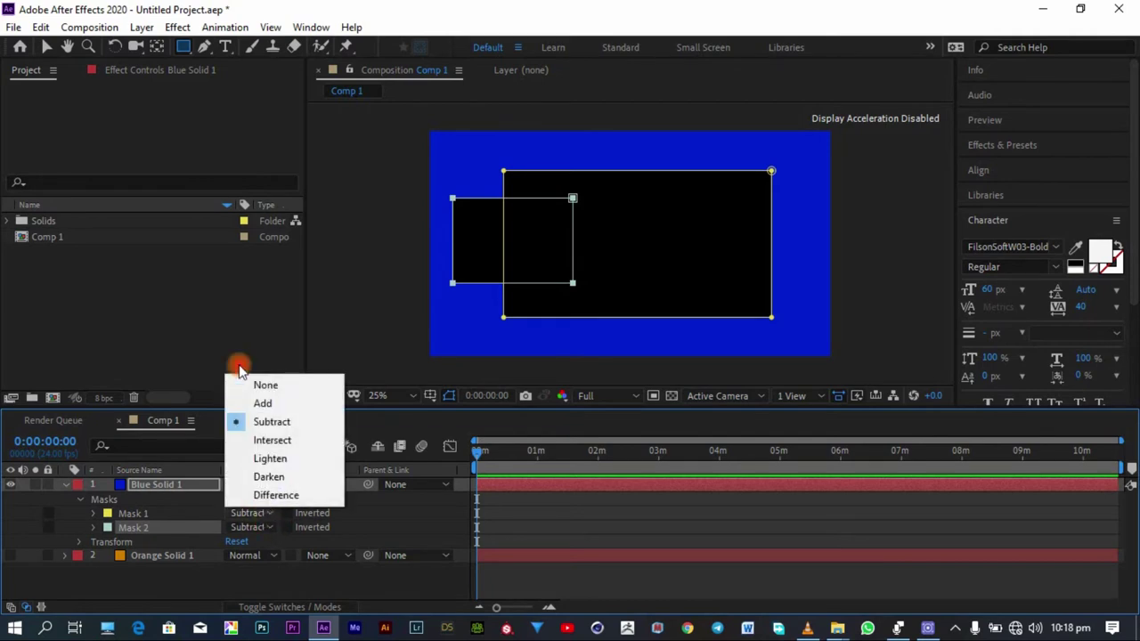
click(259, 402)
click(254, 527)
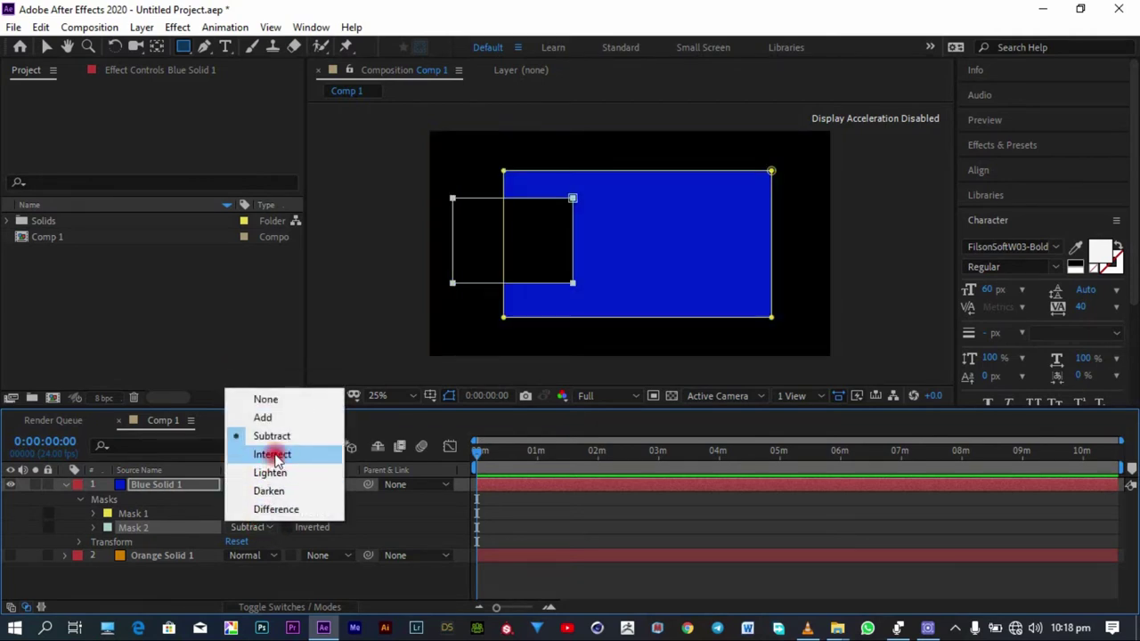
click(272, 454)
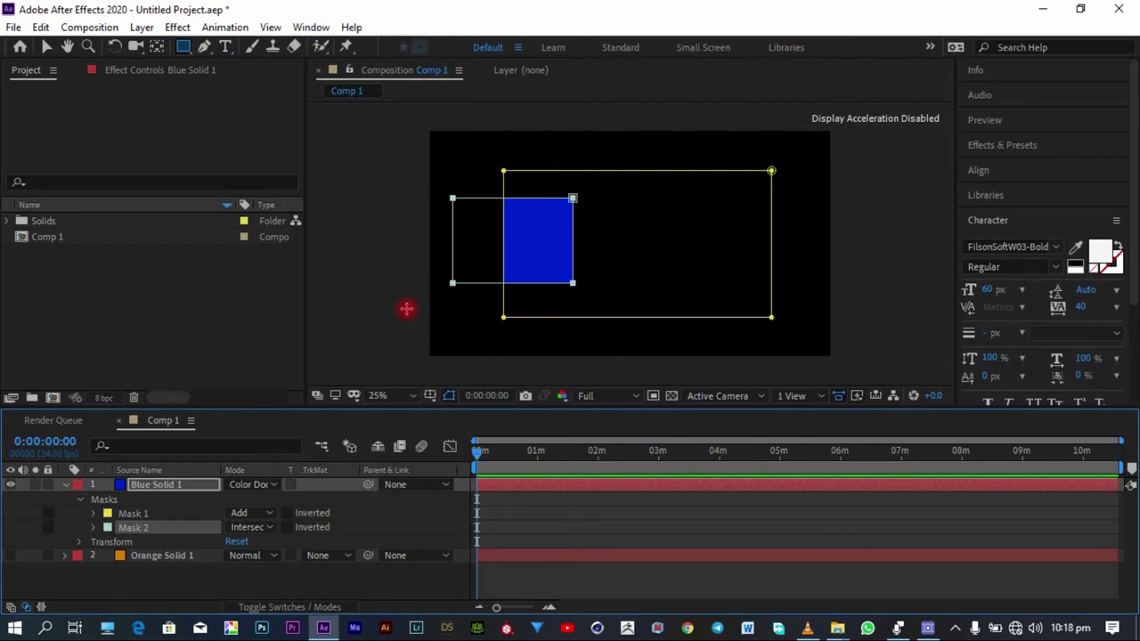
Step: Try Mask 2 in Lighten and Darken, leave it on Difference, then select Mask 2
click(249, 527)
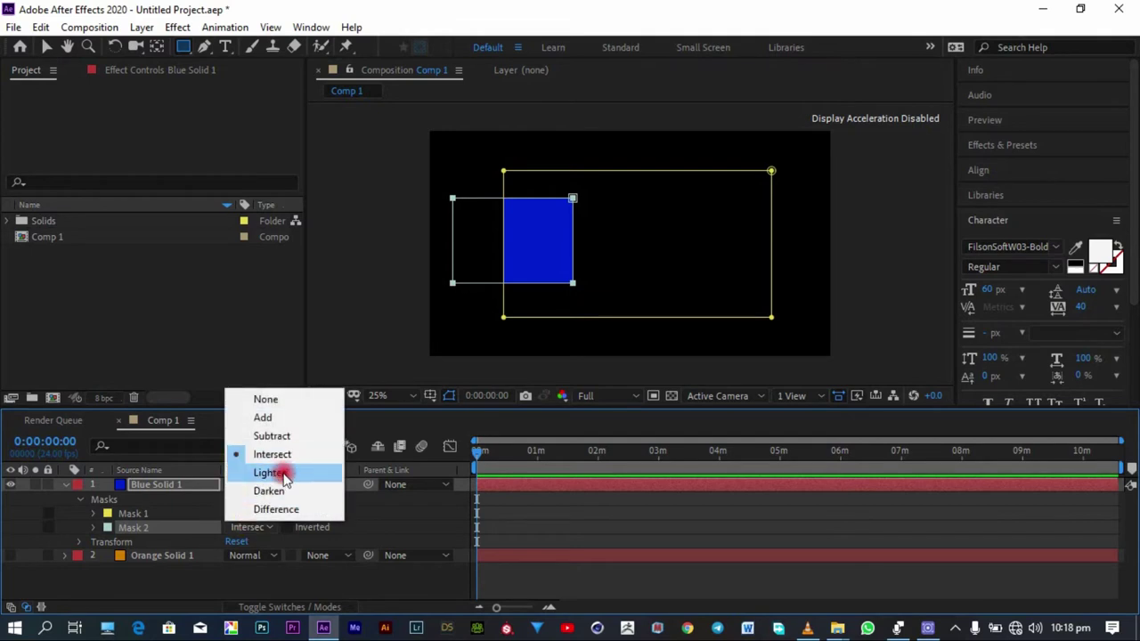
click(283, 475)
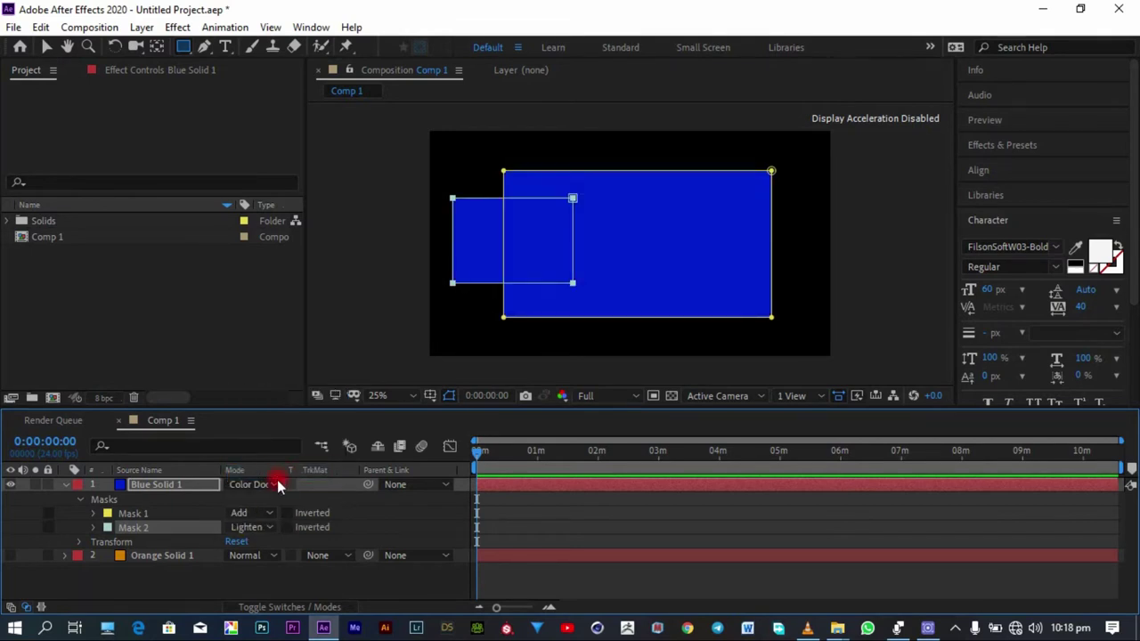
click(263, 529)
click(271, 488)
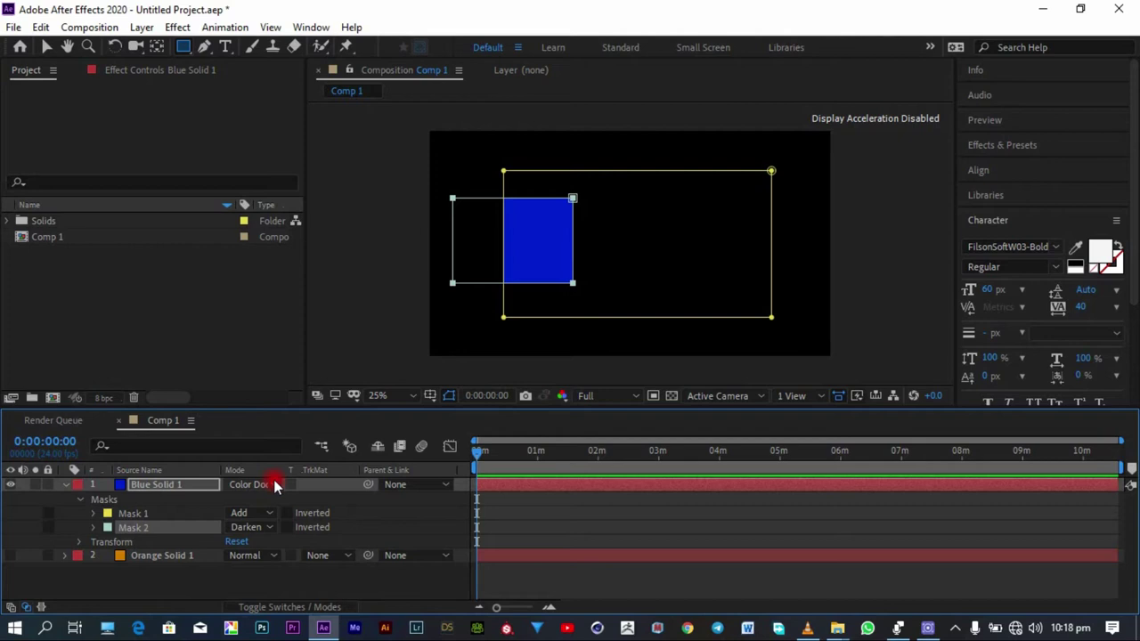
click(252, 527)
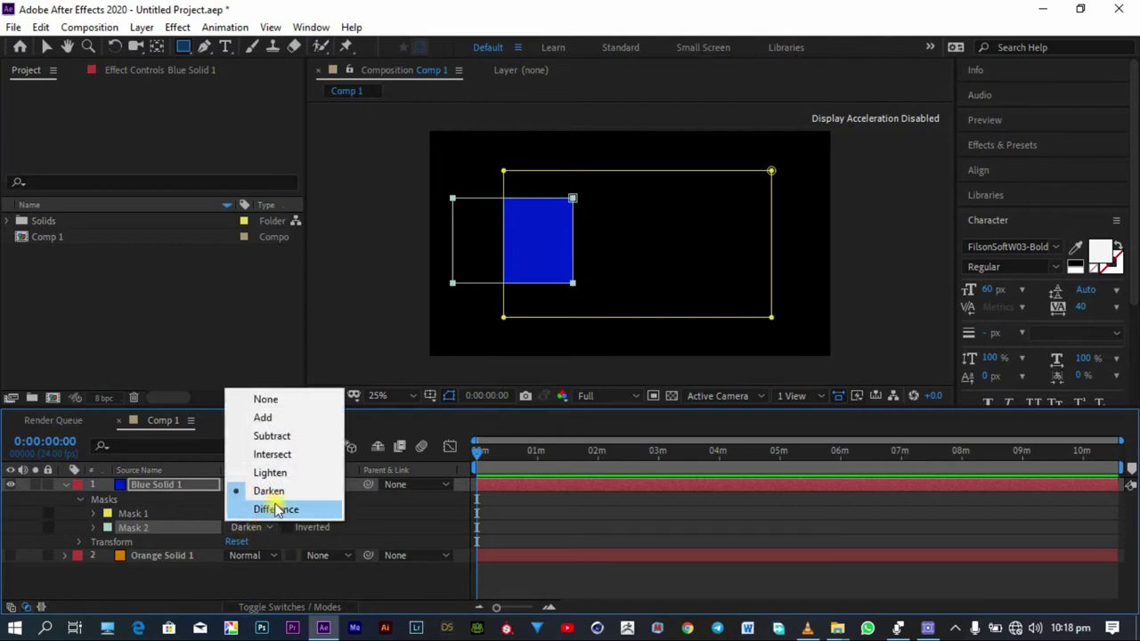
click(278, 517)
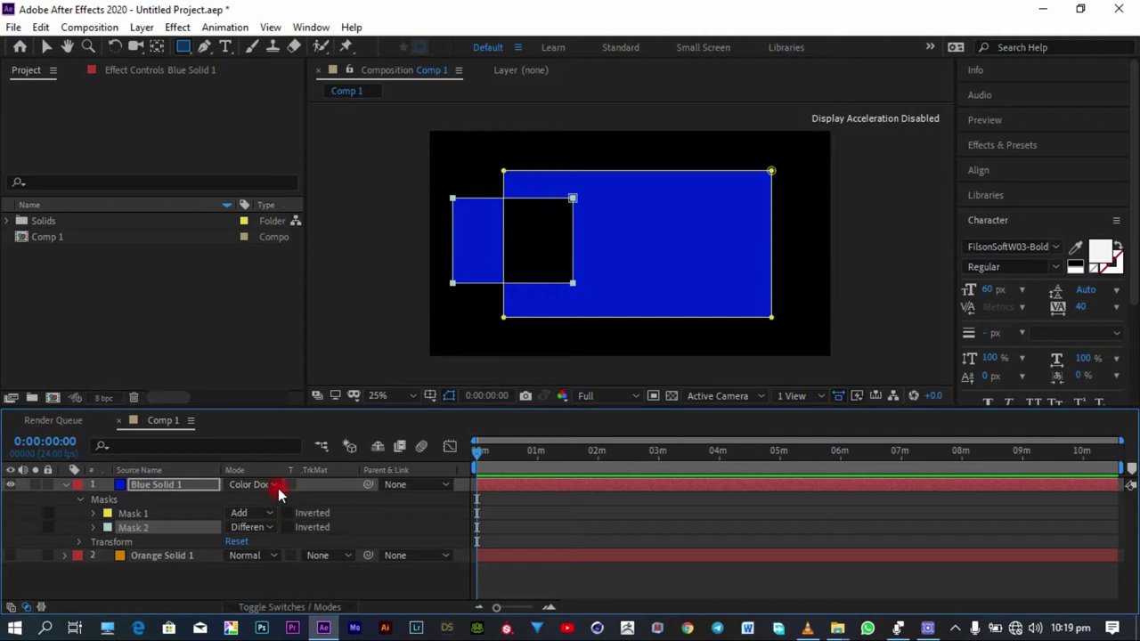
click(172, 526)
Step: Delete Mask 2, then invert Mask 1 and set it to Subtract
key(Delete)
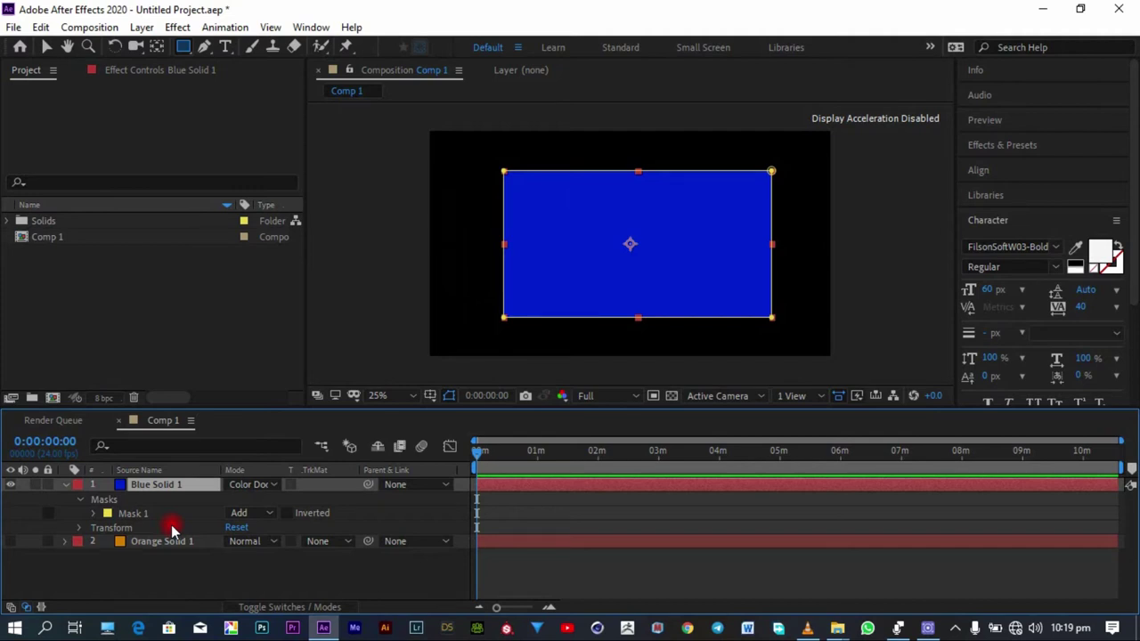
click(290, 514)
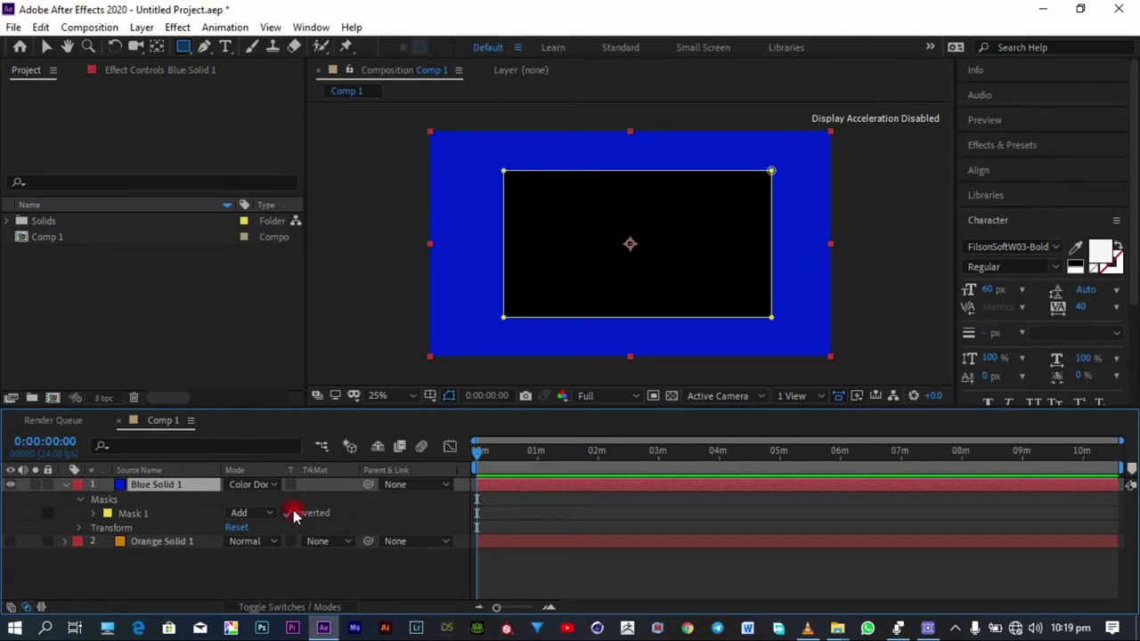
click(249, 513)
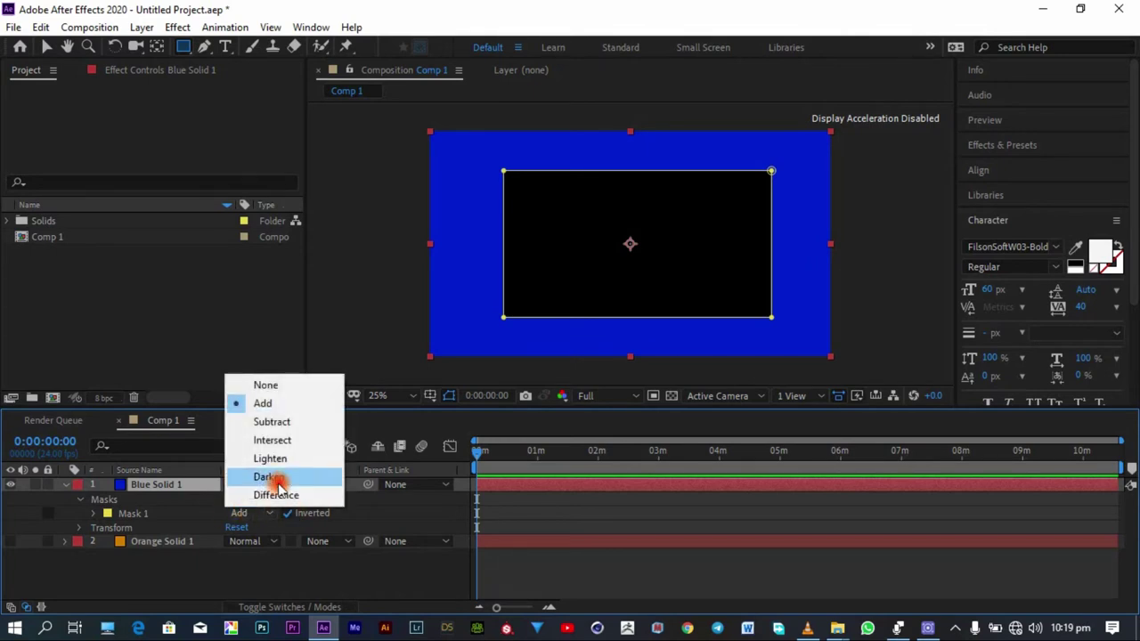
click(280, 424)
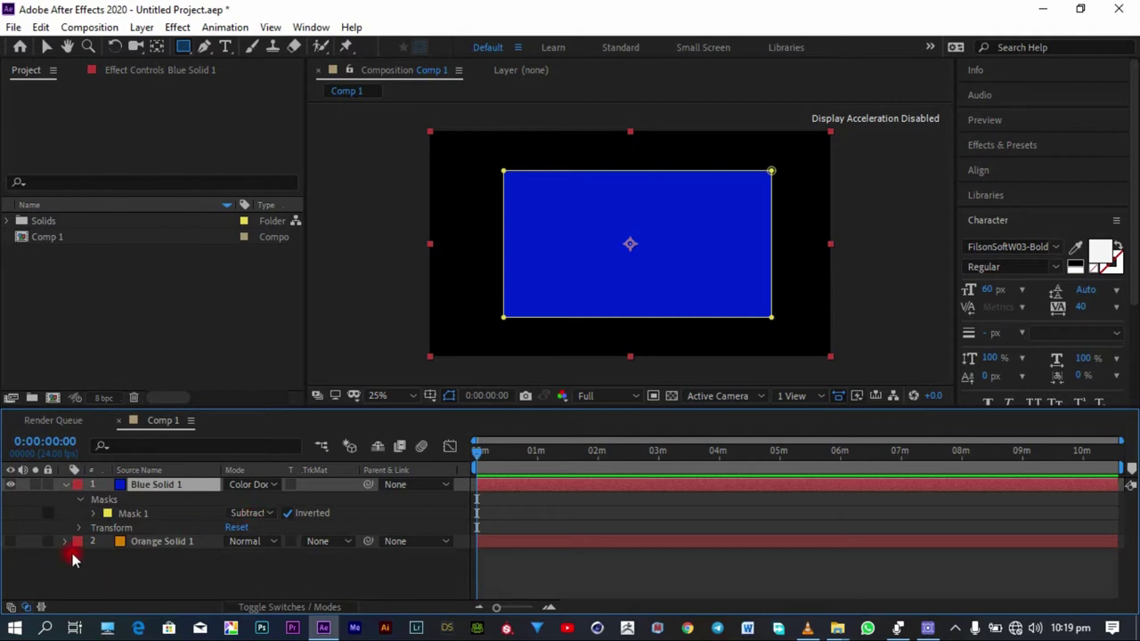
Step: Twirl open Mask 1 to show feather 0.0, opacity 100% and expansion 0.0 pixels
click(94, 514)
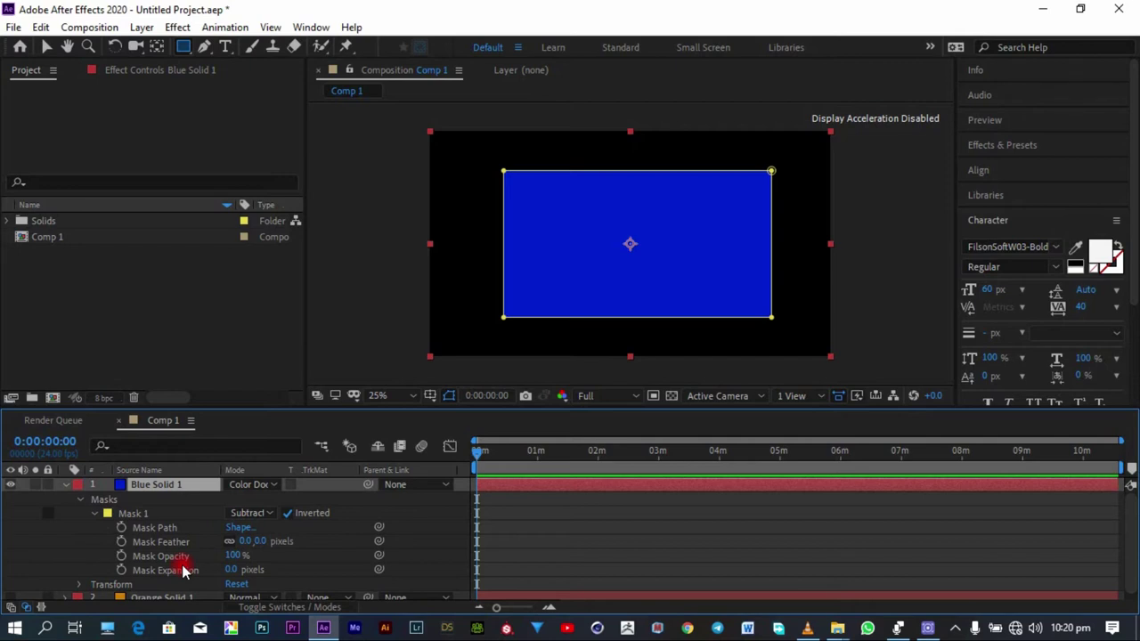
Step: Select VID_20210905_173029.mp4 in the Works > Shang Chi folder, then return to After Effects
key(alt+Tab)
key(alt+Tab)
key(alt+Tab)
key(alt+Tab)
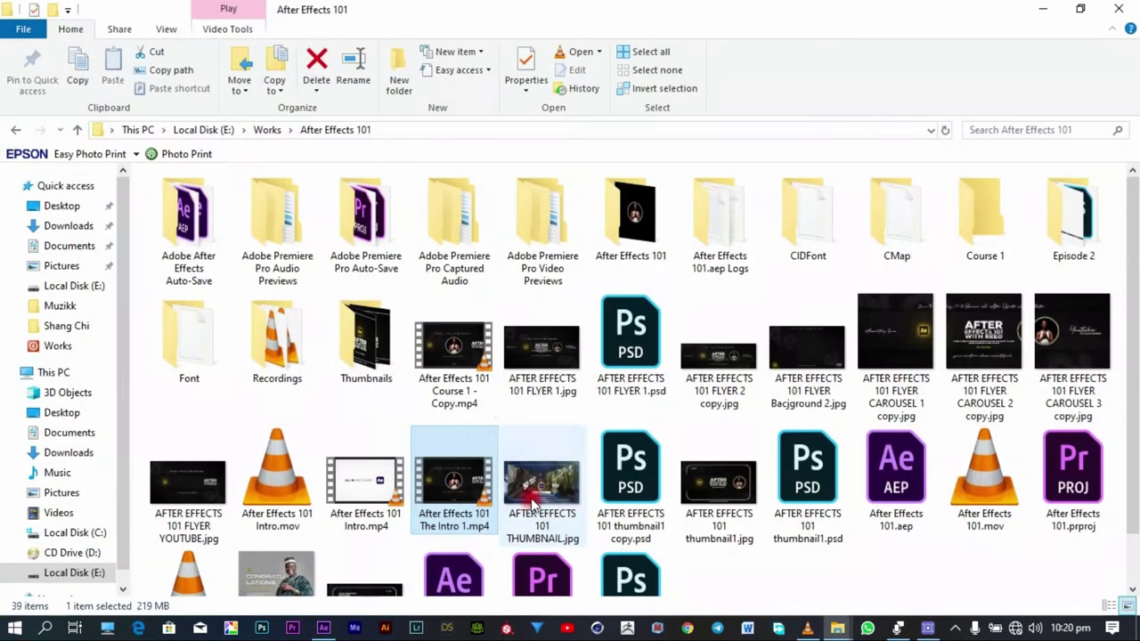
scroll(491, 433, down, 1)
scroll(427, 418, up, 1)
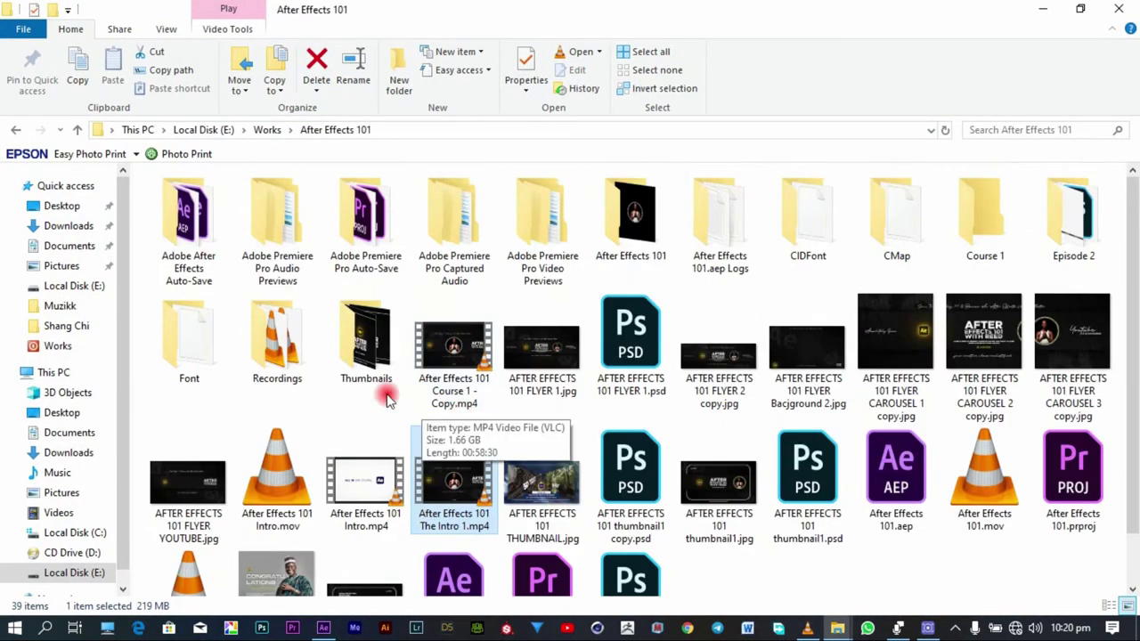
key(alt+Left)
double_click(279, 363)
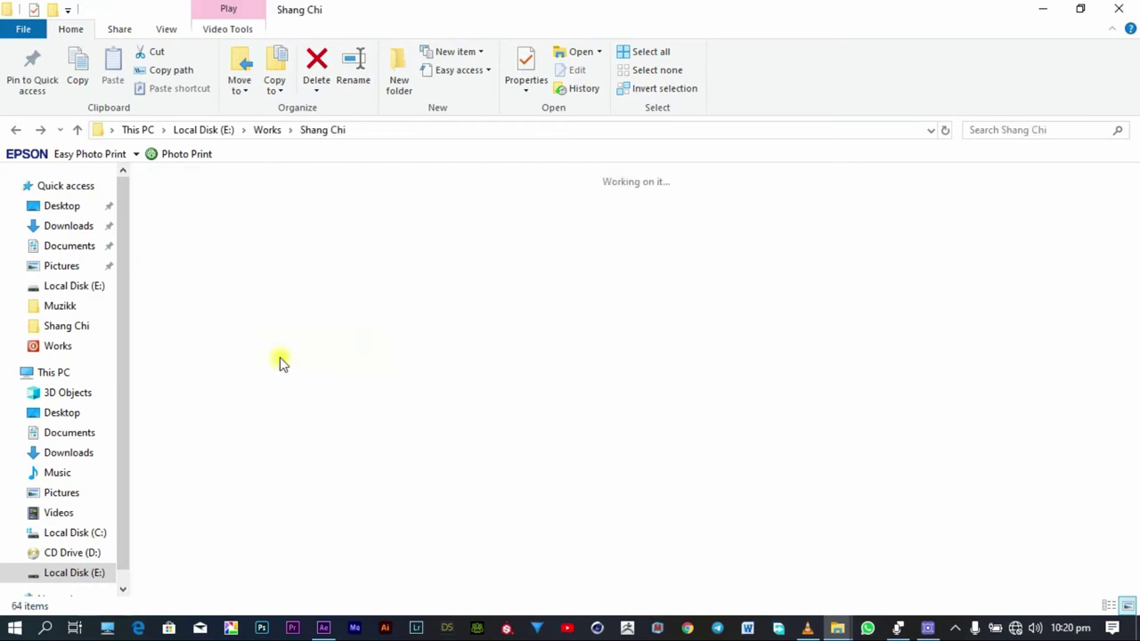
scroll(356, 409, down, 3)
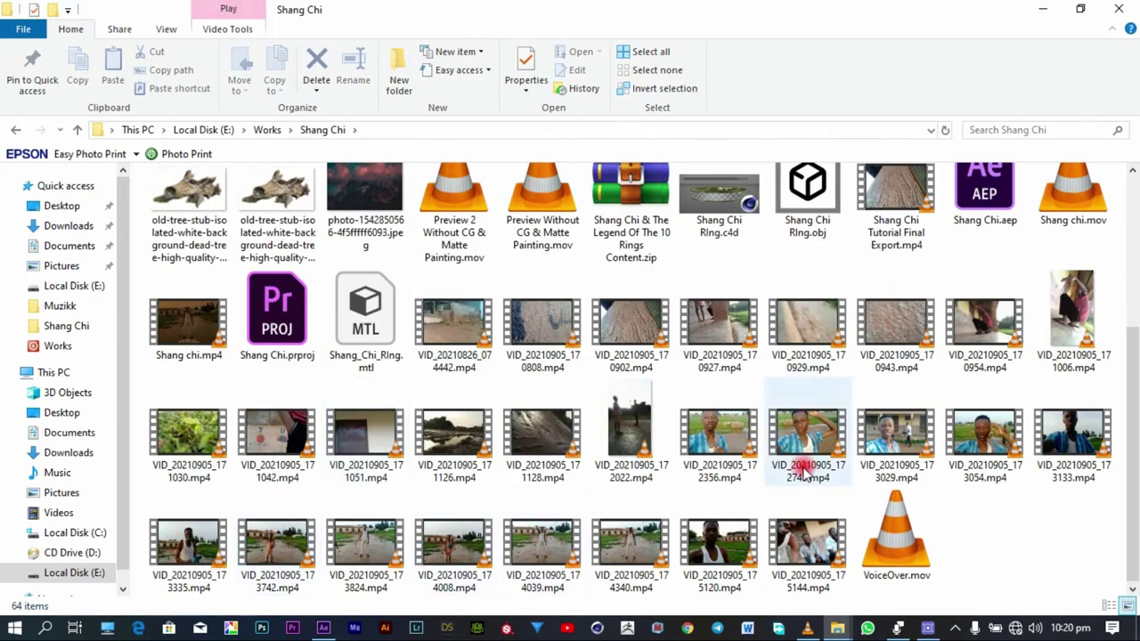
click(886, 437)
key(alt+Tab)
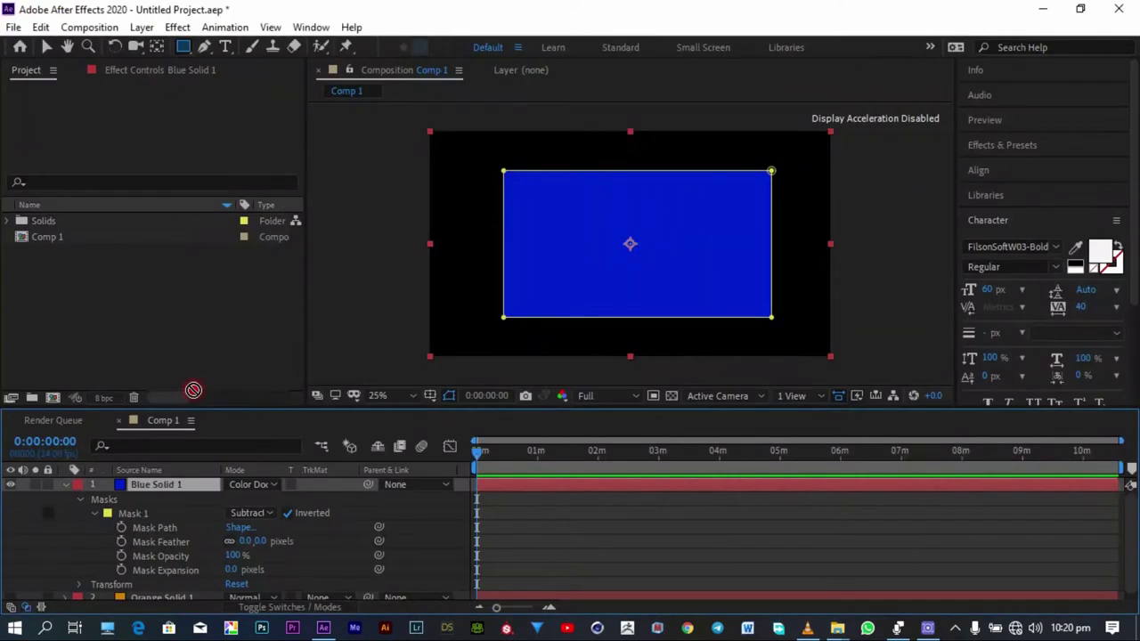
Step: Import VID_20210905_173029.mp4 and create a new composition from it
drag(193, 389, 182, 296)
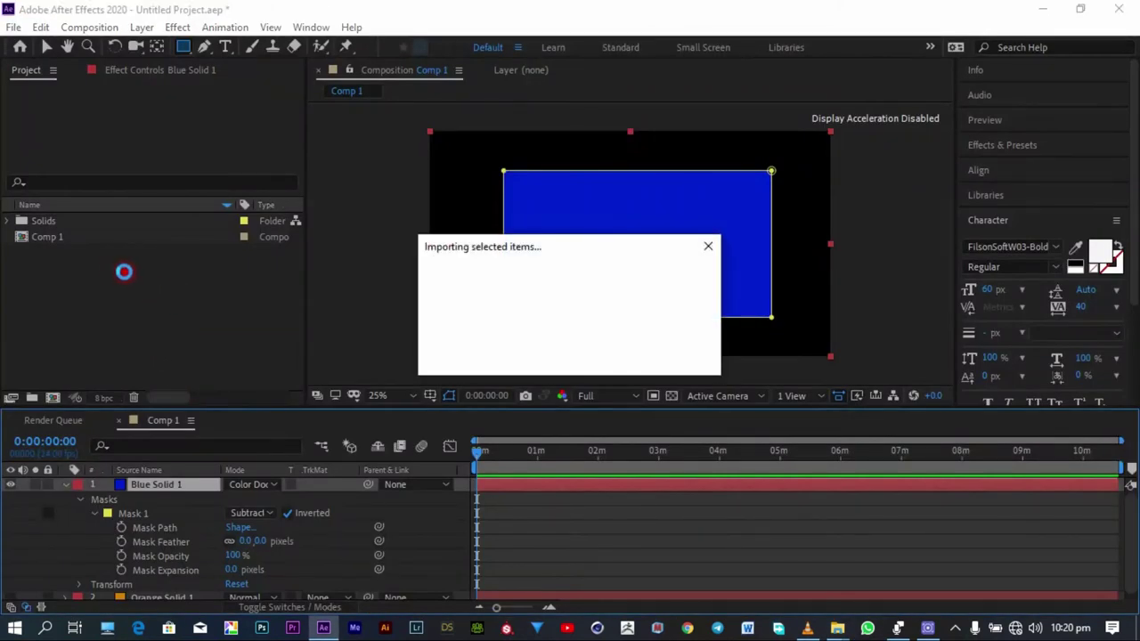
right_click(87, 226)
click(128, 274)
click(211, 295)
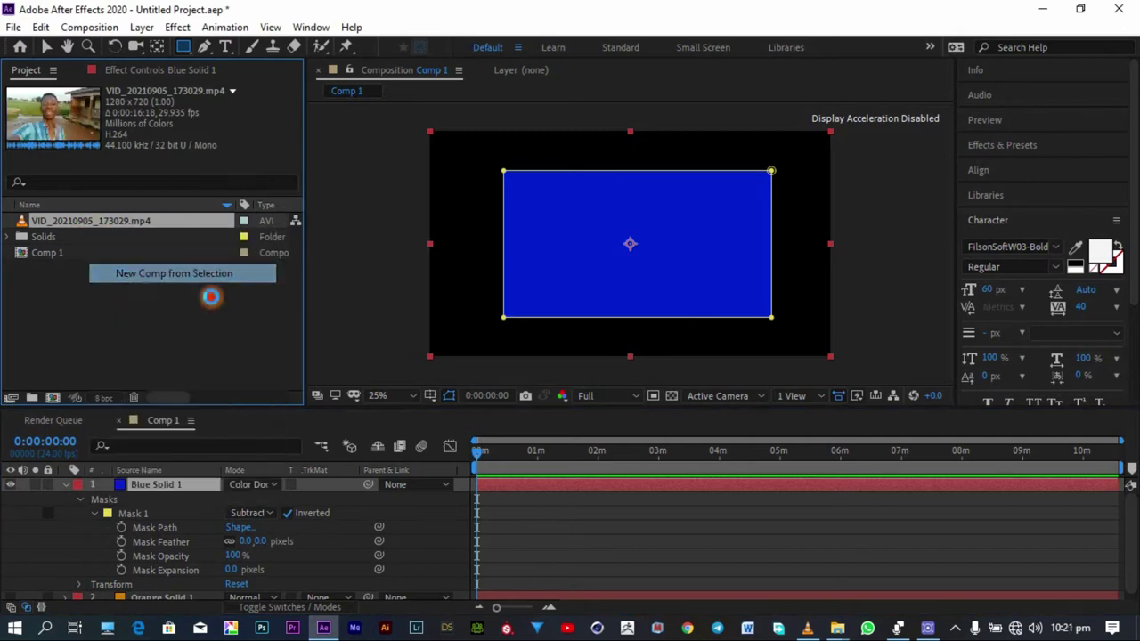
Step: Start a RotoBezier pen mask up the person's left side, over the head and down the right side
key(.)
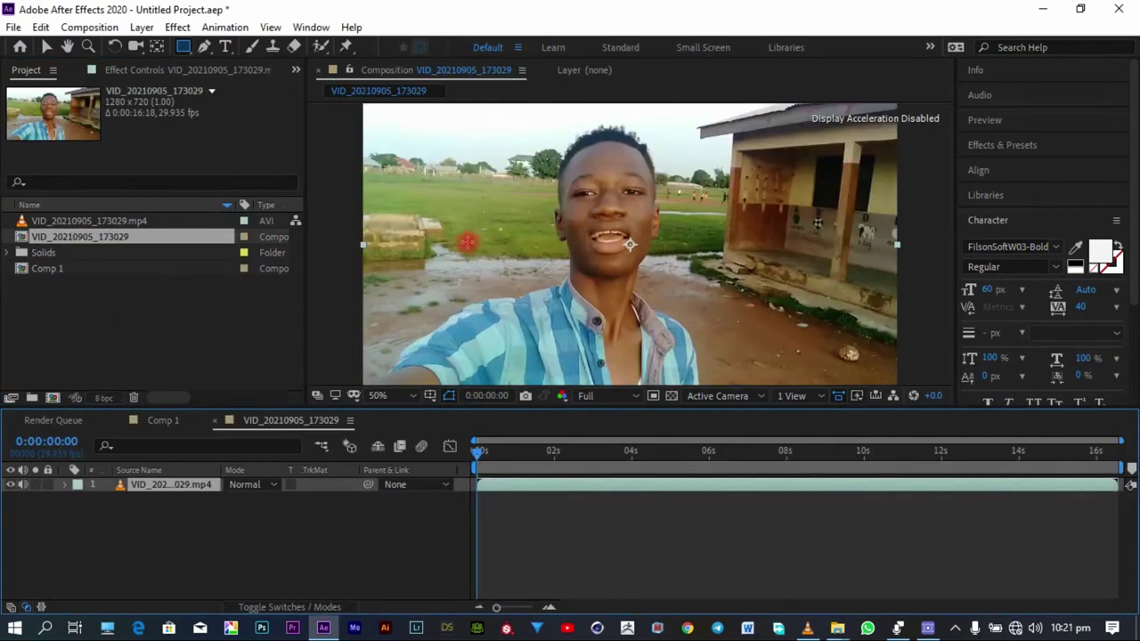
click(204, 46)
click(375, 381)
click(444, 316)
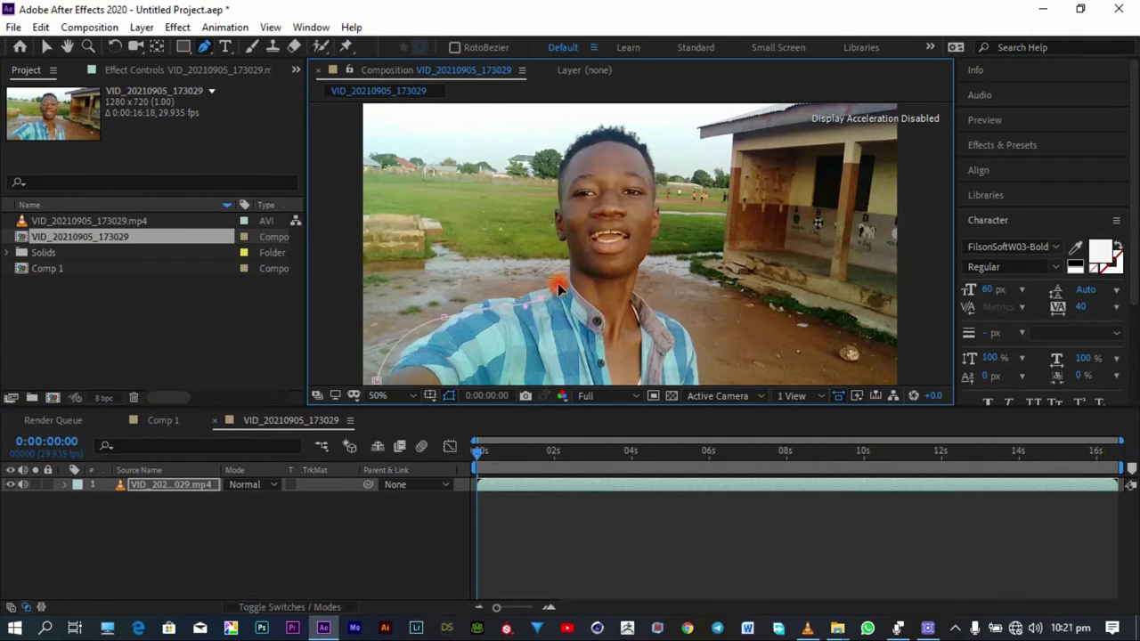
click(561, 262)
click(551, 224)
click(557, 105)
click(633, 119)
click(667, 150)
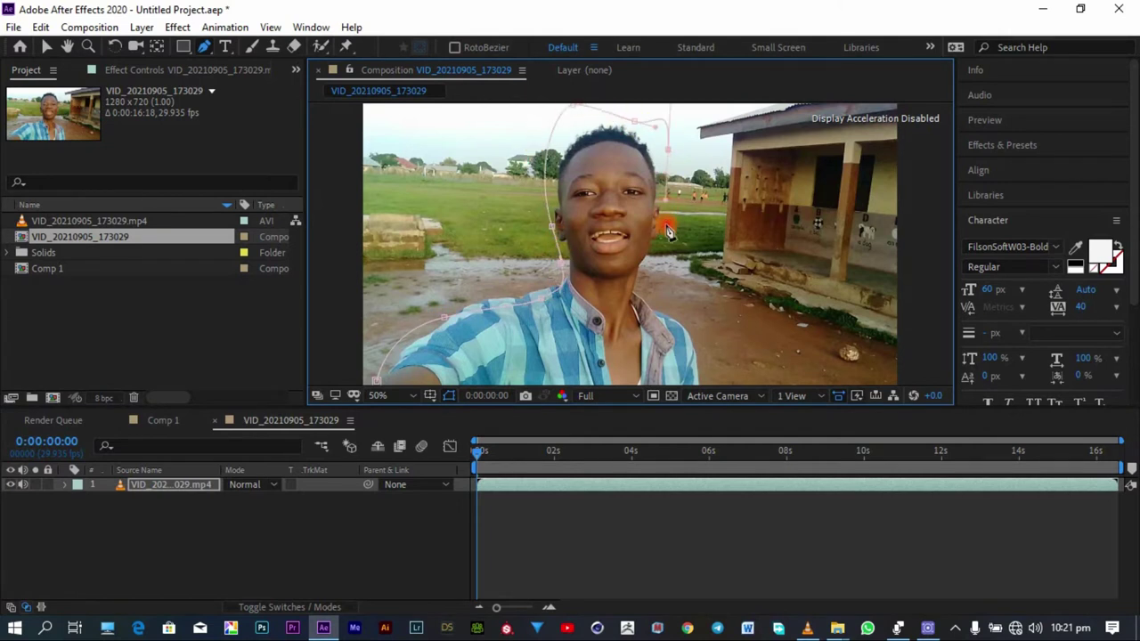
click(665, 241)
click(653, 308)
Step: Carry the mask around the shoulder and below the frame, close it, and expand the layer
key(comma)
click(684, 301)
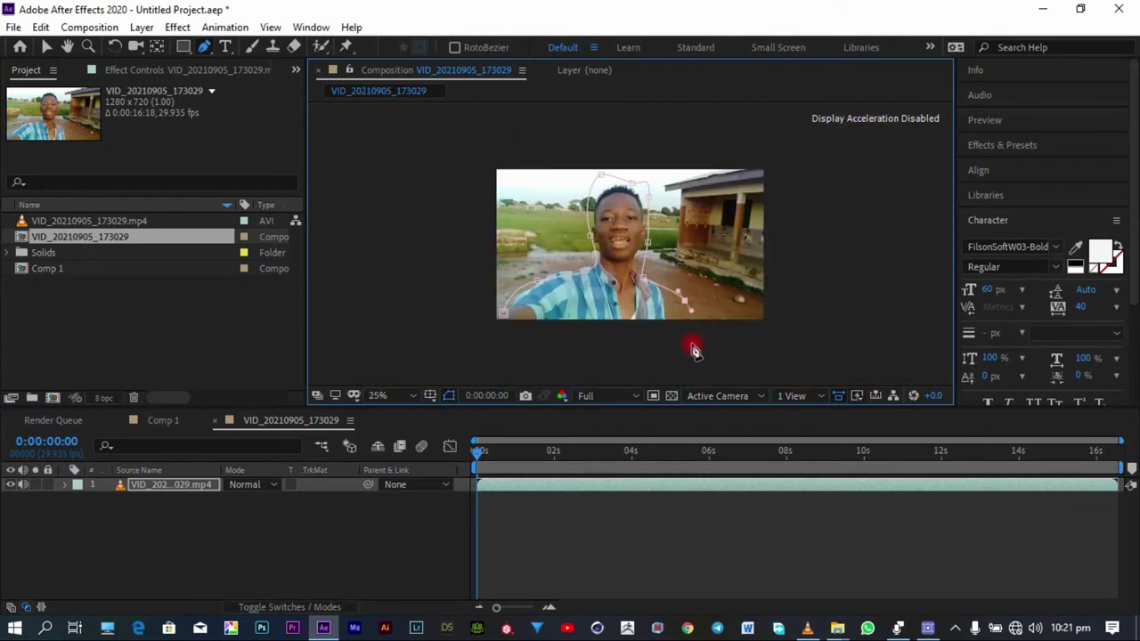
click(682, 339)
click(650, 357)
click(607, 357)
click(568, 360)
click(541, 356)
click(515, 353)
click(501, 313)
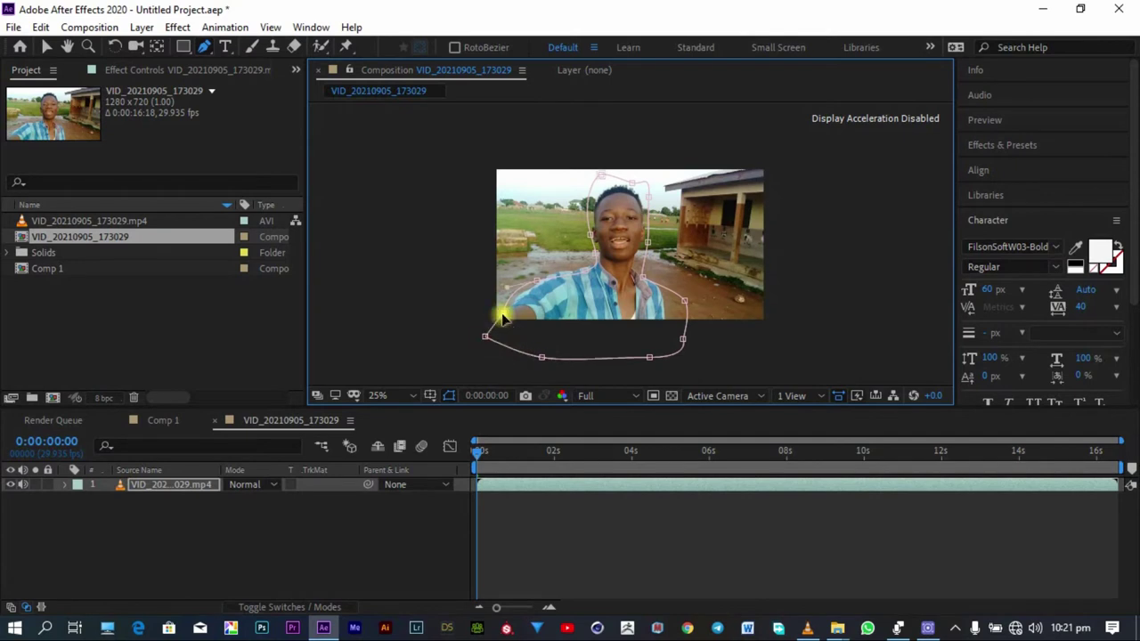
key(period)
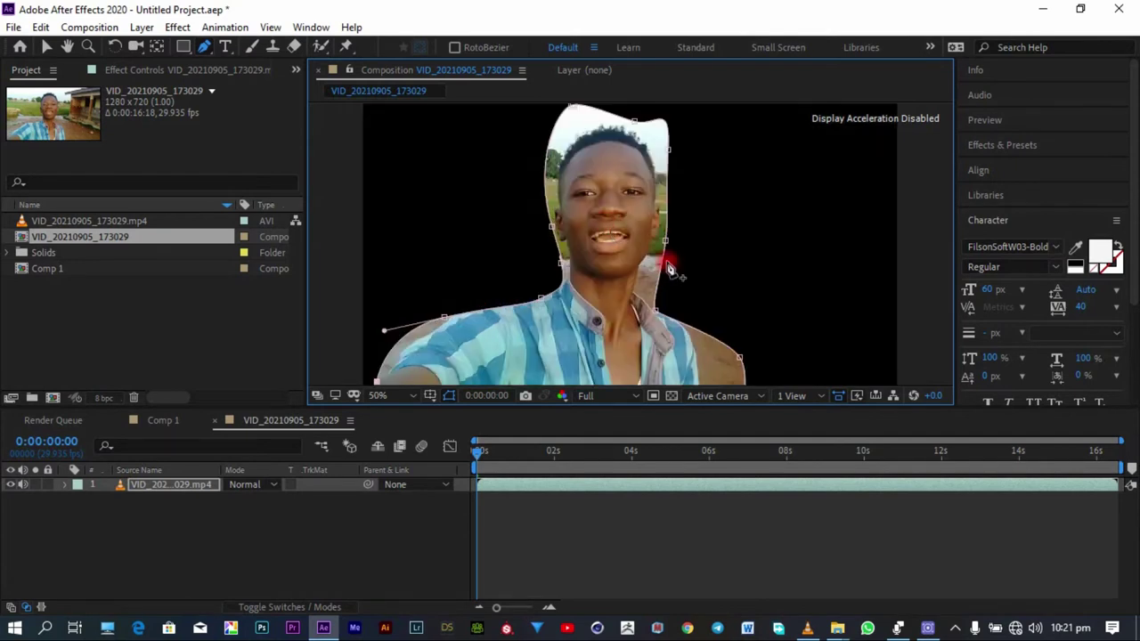
click(66, 484)
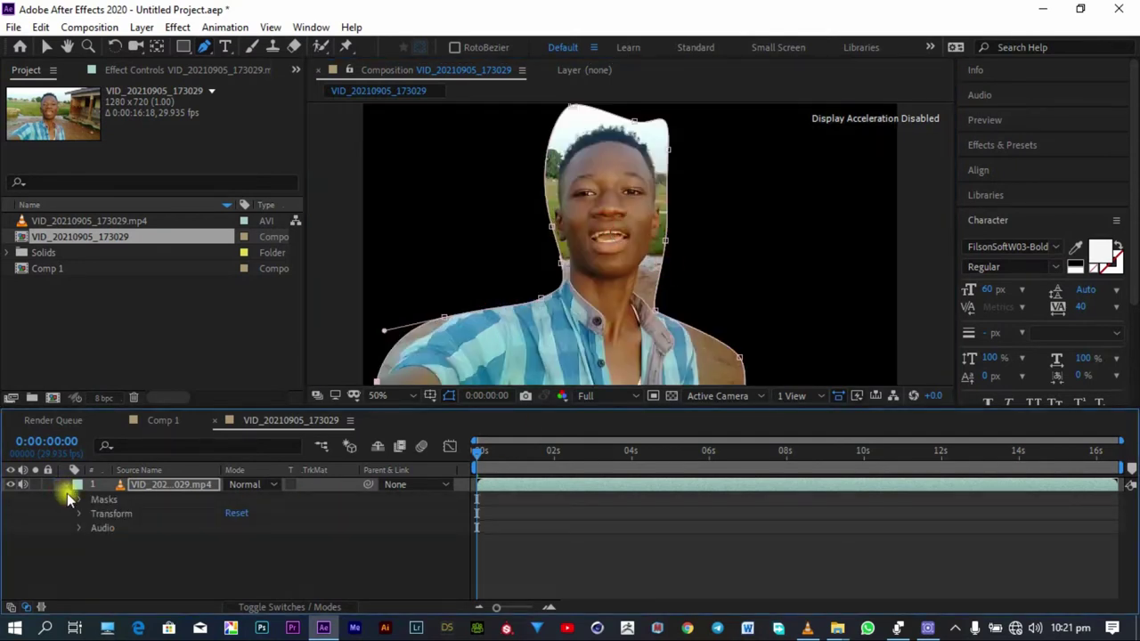
Step: Enable Mask Path keyframing on Mask 1 and nudge the mask over the person at the first frame
click(80, 500)
click(95, 513)
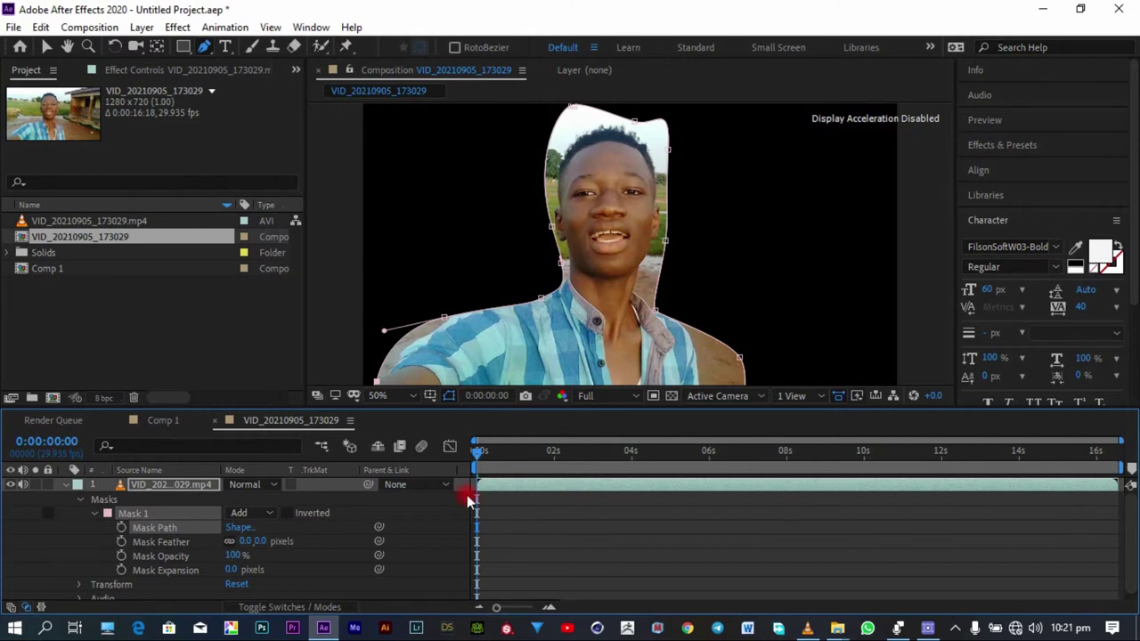
click(120, 528)
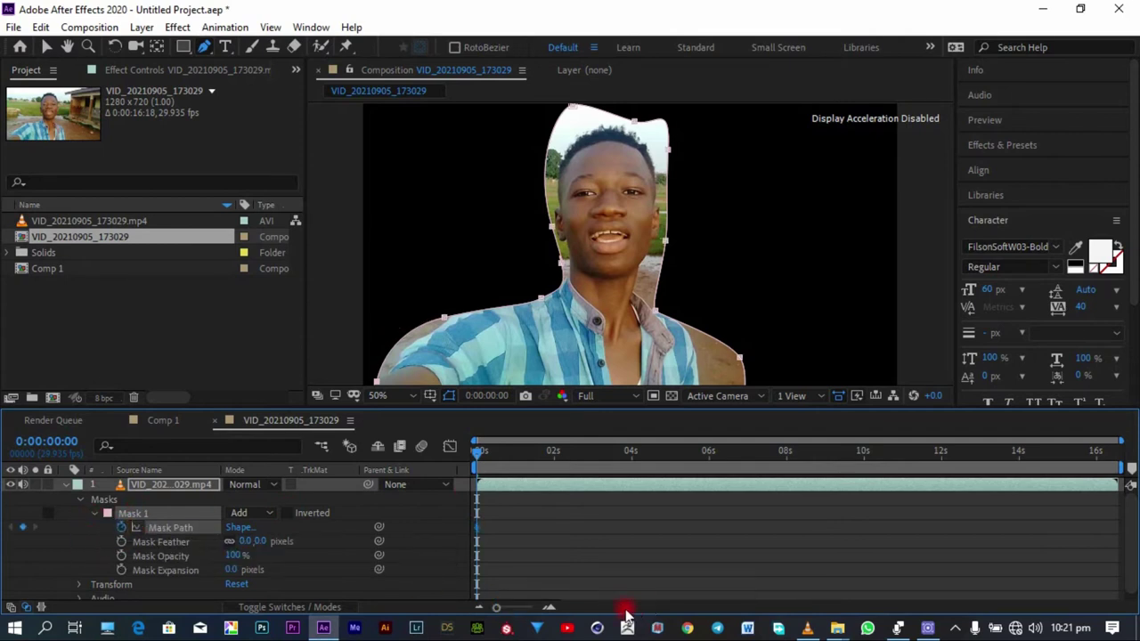
click(504, 608)
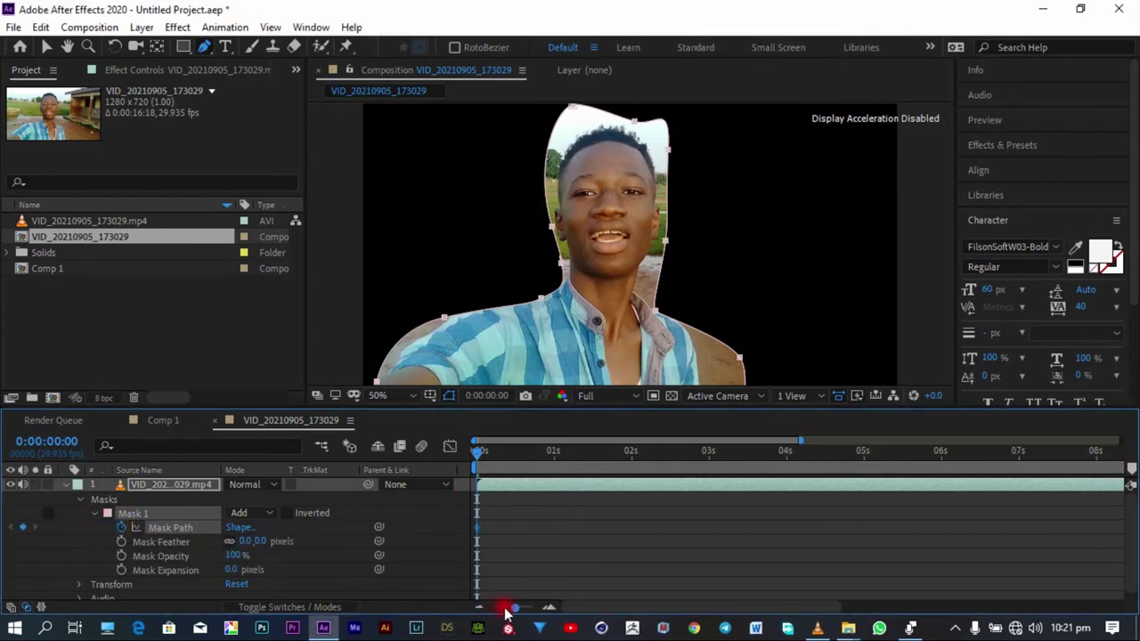
drag(504, 613, 522, 607)
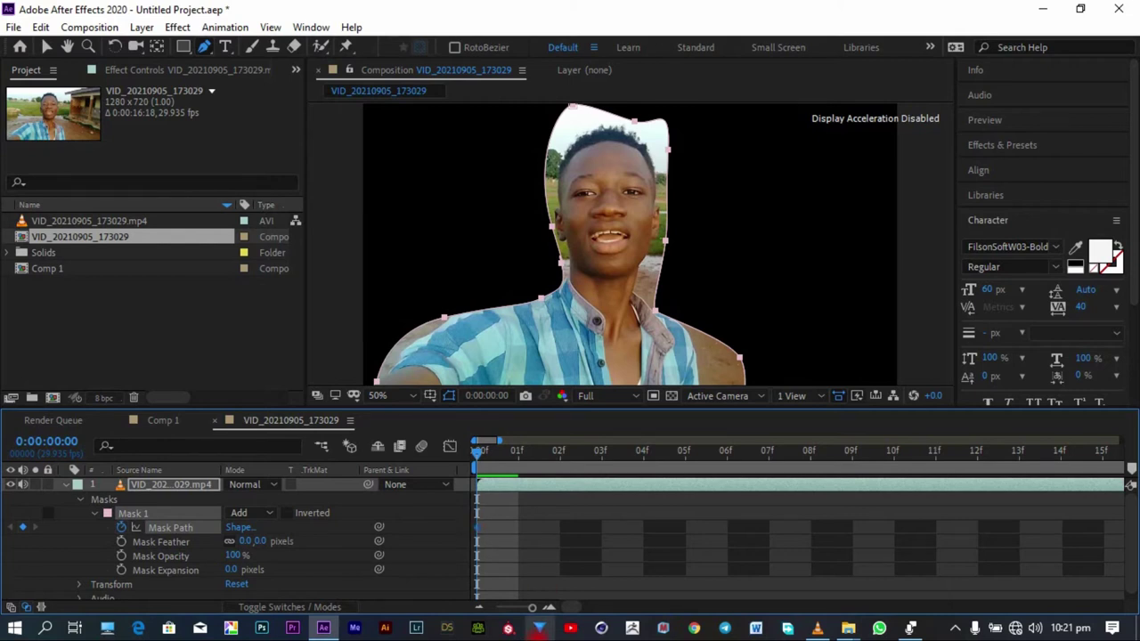
click(478, 606)
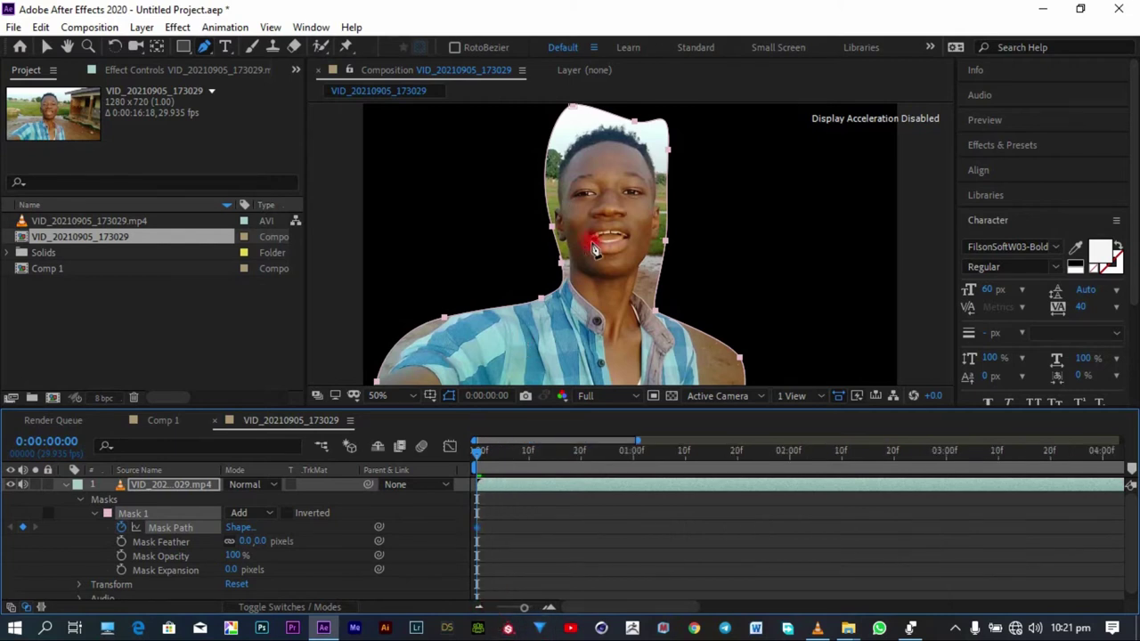
mouse_move(562, 263)
mouse_down()
mouse_move(545, 261)
mouse_move(557, 268)
mouse_up()
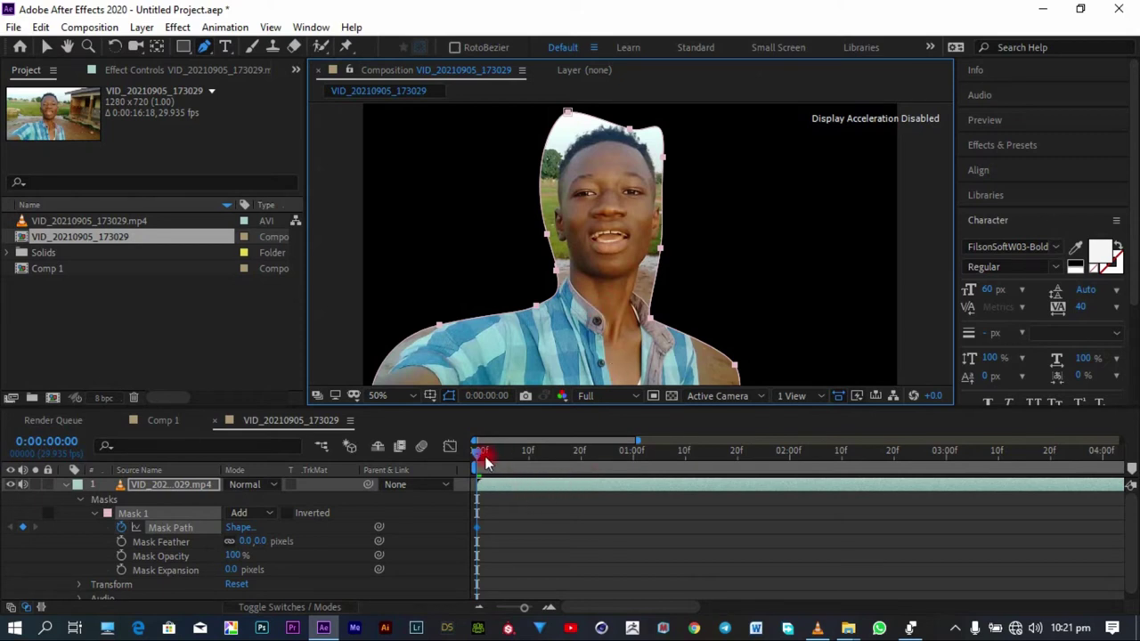
Step: Reposition the mask over the face at later frames, review the tracking, and return to Comp 1
drag(479, 452, 974, 450)
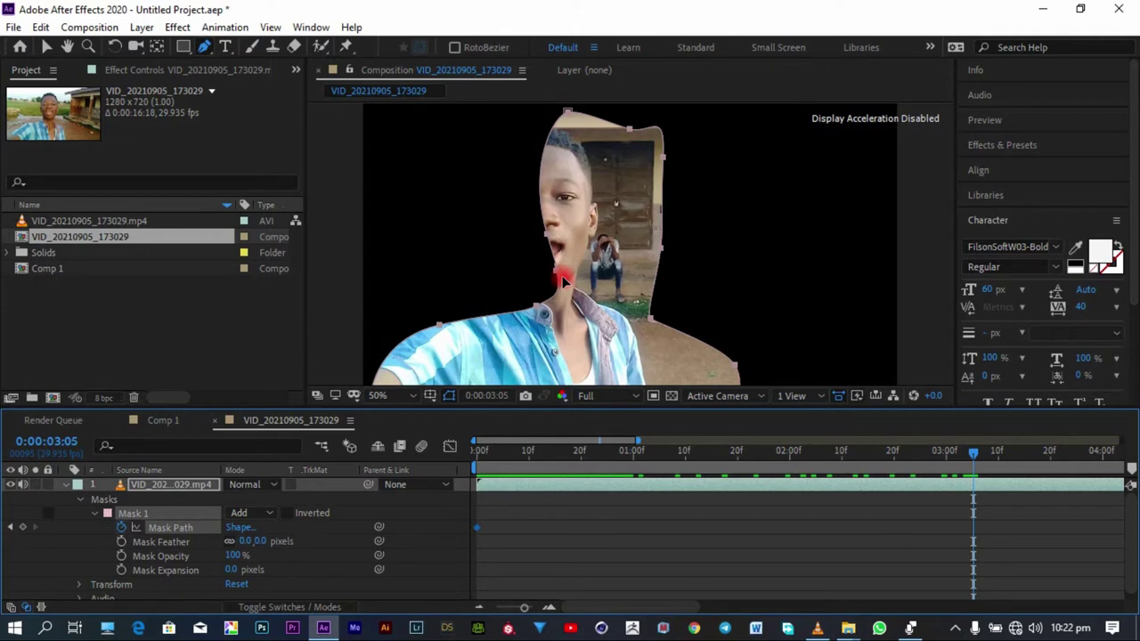
click(118, 537)
click(549, 258)
drag(542, 259, 501, 278)
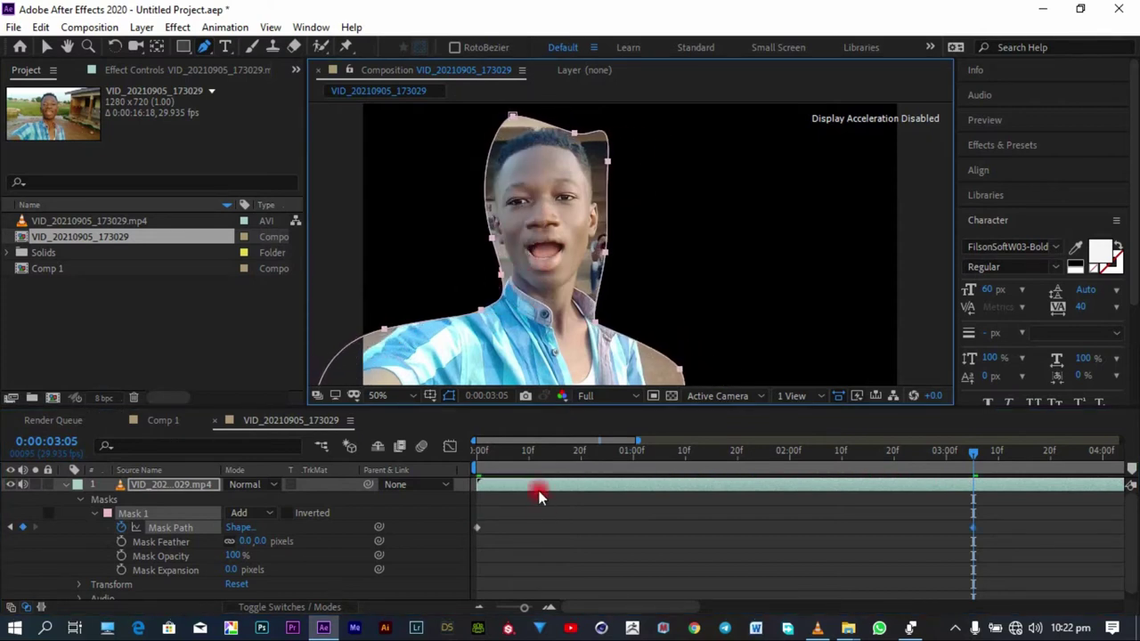
click(479, 460)
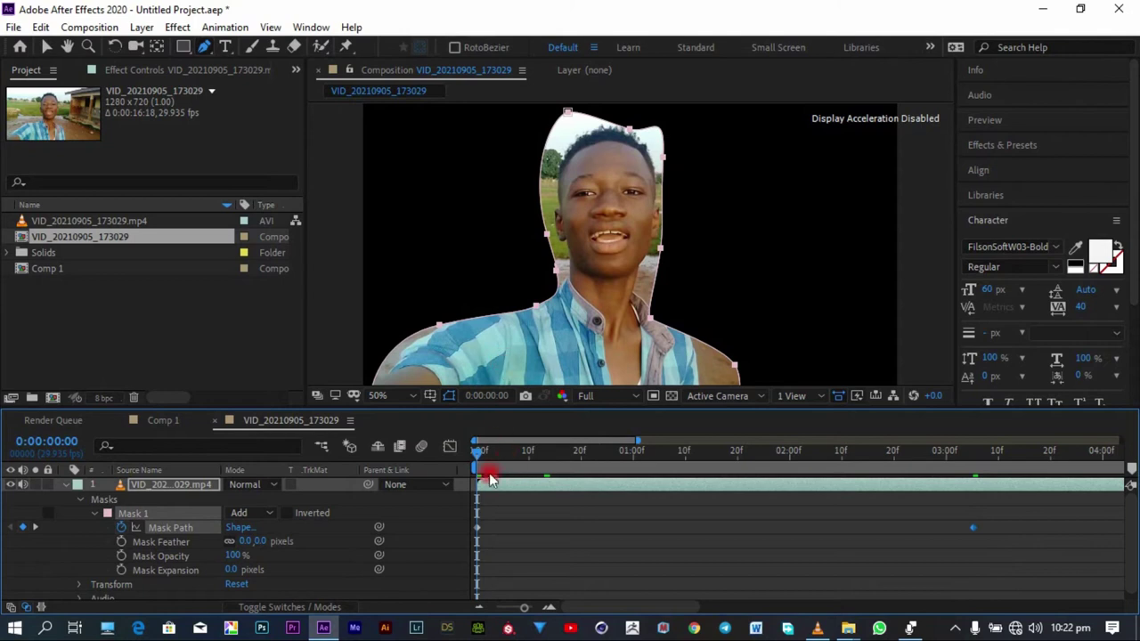
mouse_move(476, 453)
mouse_down()
mouse_move(484, 458)
mouse_move(471, 458)
mouse_up()
drag(481, 456, 1089, 458)
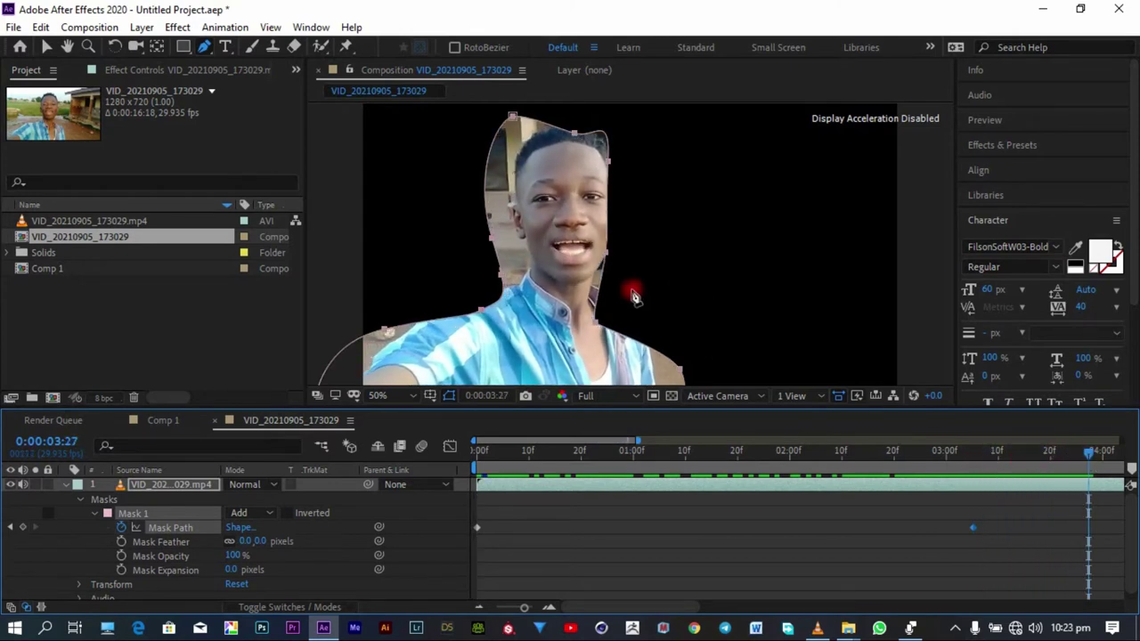
drag(606, 255, 931, 295)
drag(1057, 452, 92, 453)
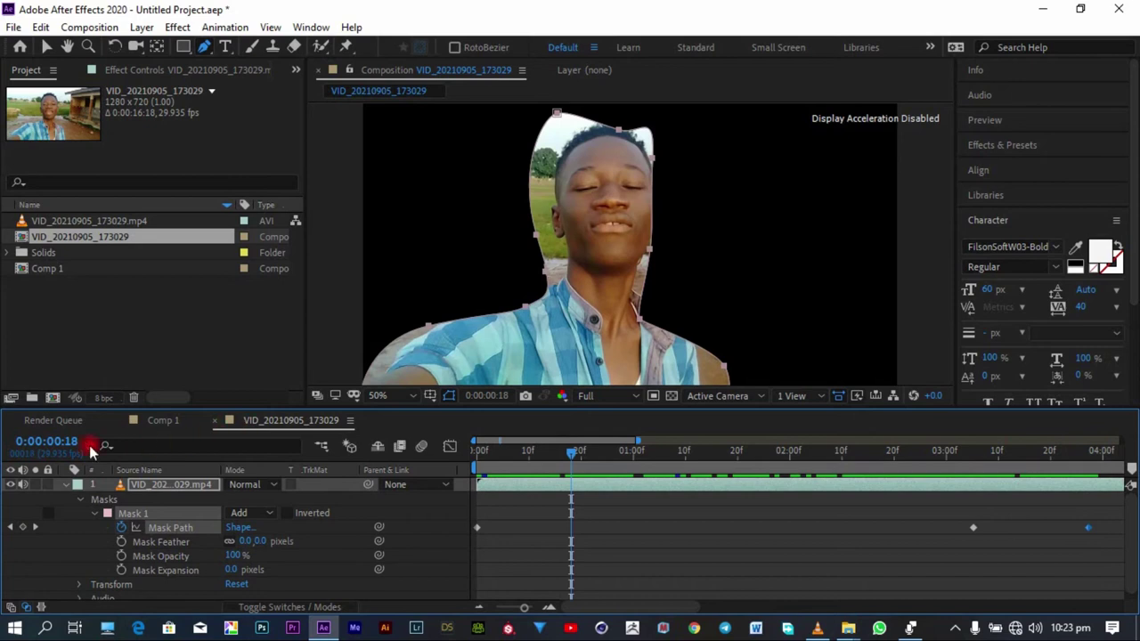
click(154, 419)
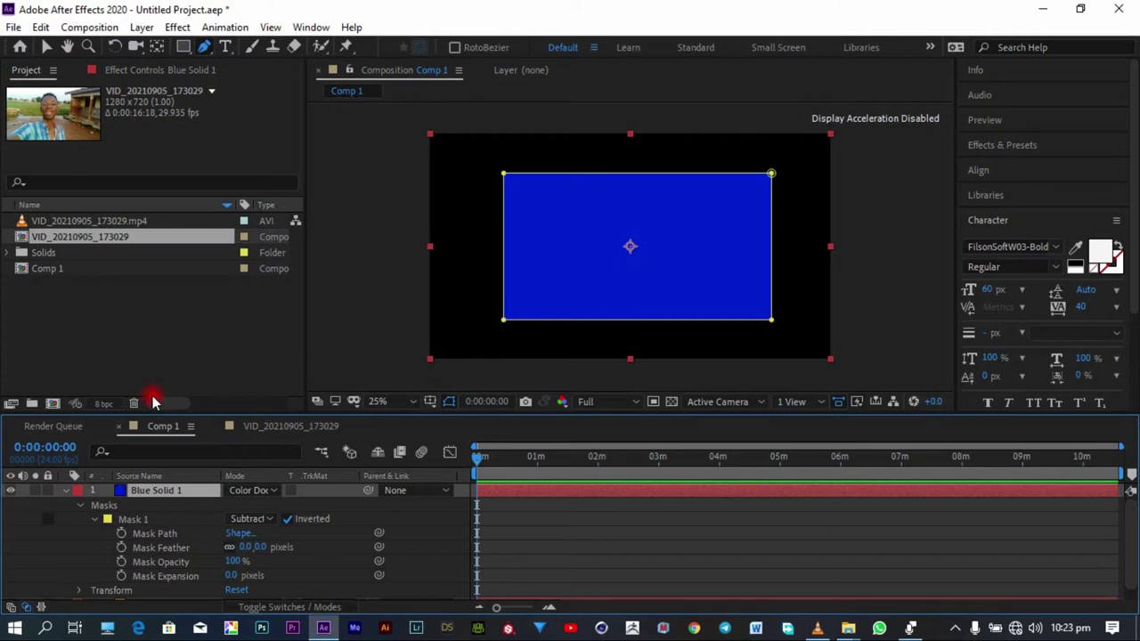
Step: Try a 33-pixel feather on Comp 1's mask, undo it, and view VID_20210905_173029 at 0:00:01:12
drag(241, 547, 292, 535)
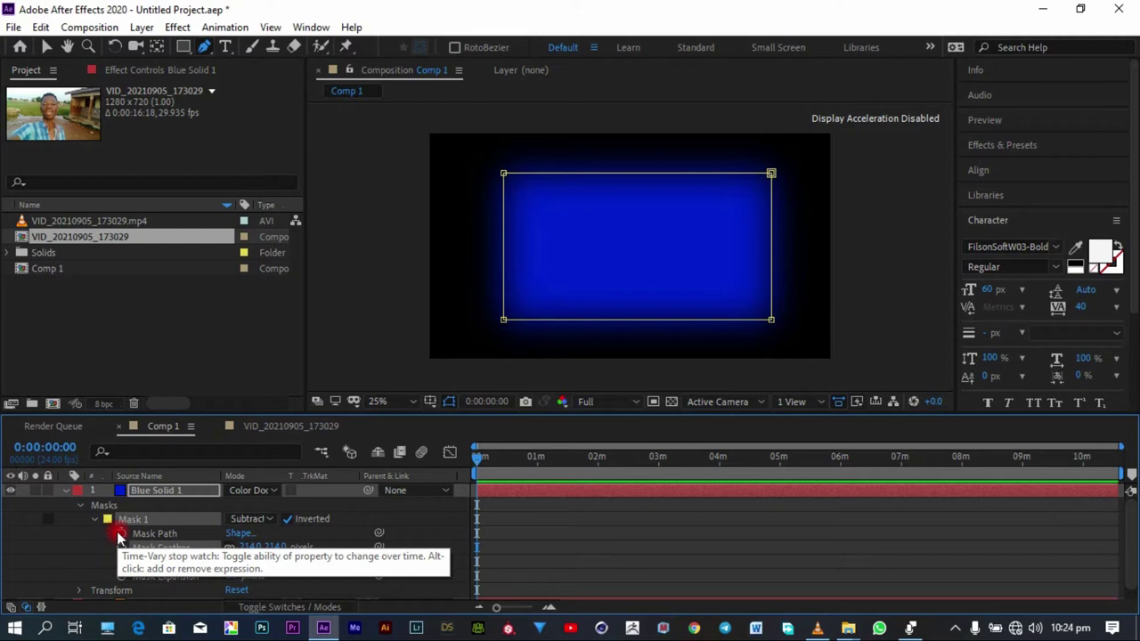
key(ctrl+z)
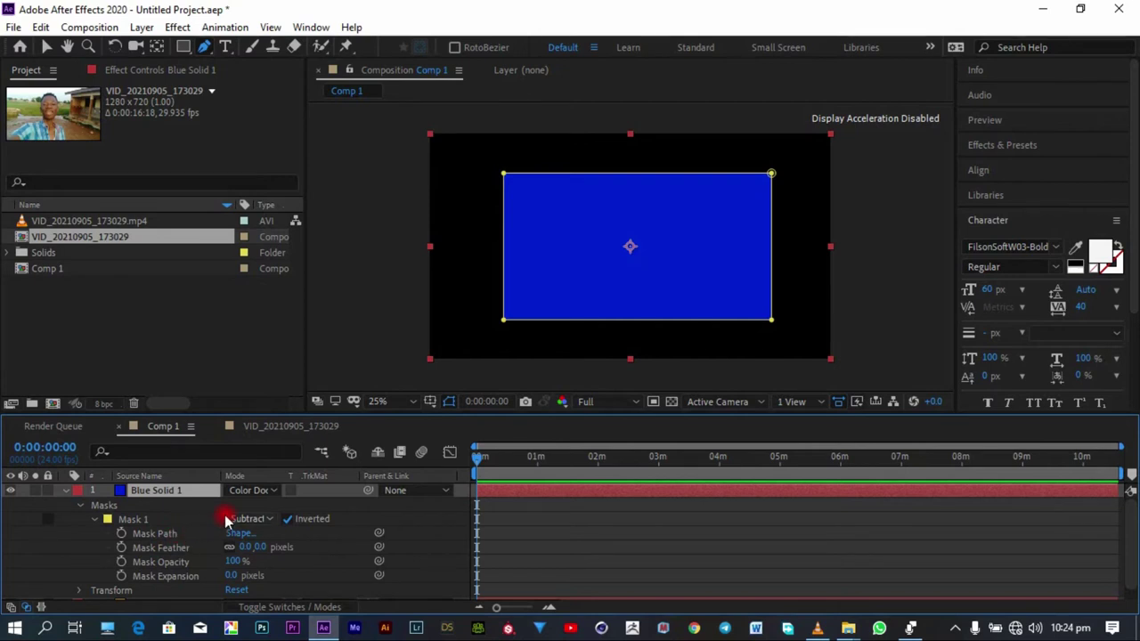
click(267, 426)
drag(646, 463, 697, 463)
Step: Clear Mask 1's path keyframes, go to the first frame, and shift the mask right
click(123, 535)
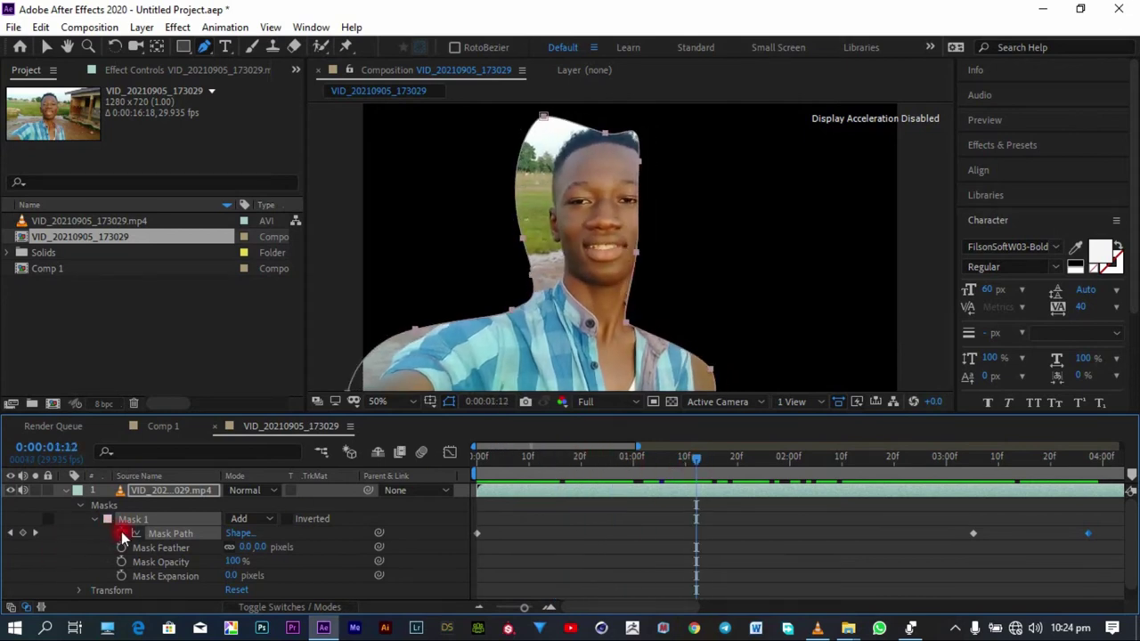
click(123, 534)
drag(522, 471, 161, 457)
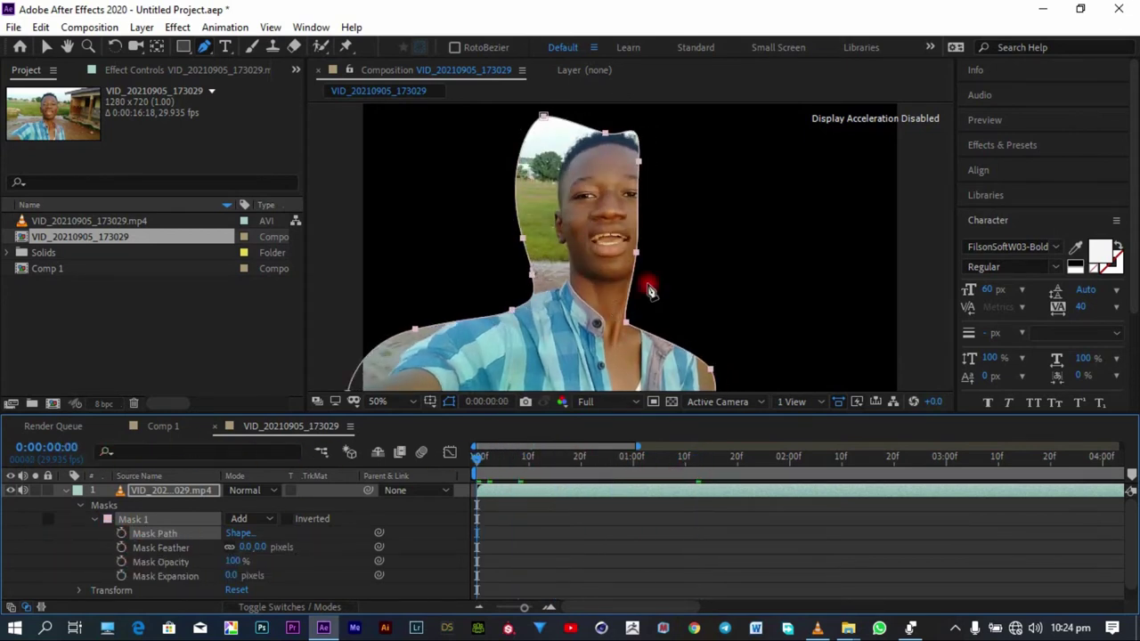
drag(636, 249, 669, 249)
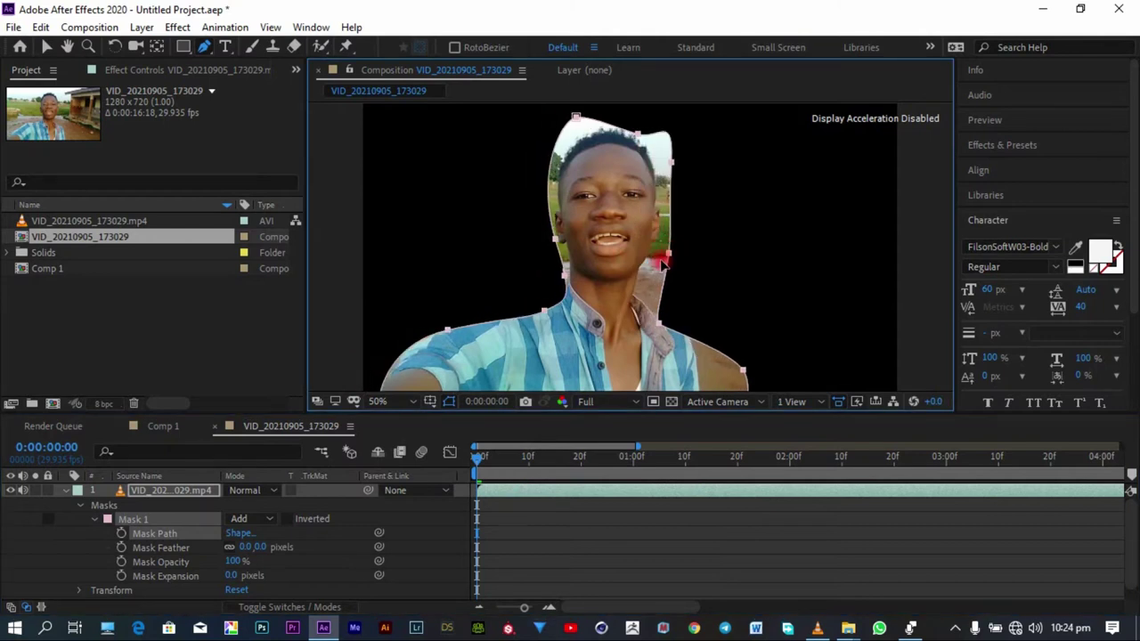
Step: Delete the freehand mask and draw an elliptical mask over the face with the Ellipse Tool
click(142, 514)
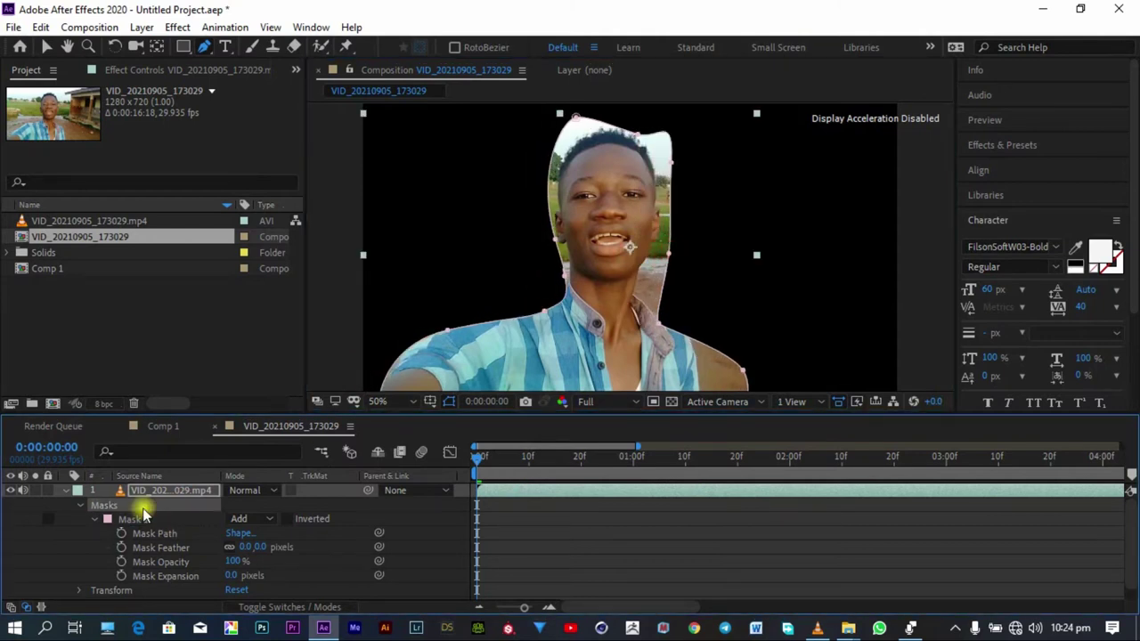
key(Delete)
drag(187, 45, 240, 82)
mouse_move(529, 123)
mouse_down()
mouse_move(653, 278)
mouse_move(687, 288)
mouse_move(687, 300)
mouse_up()
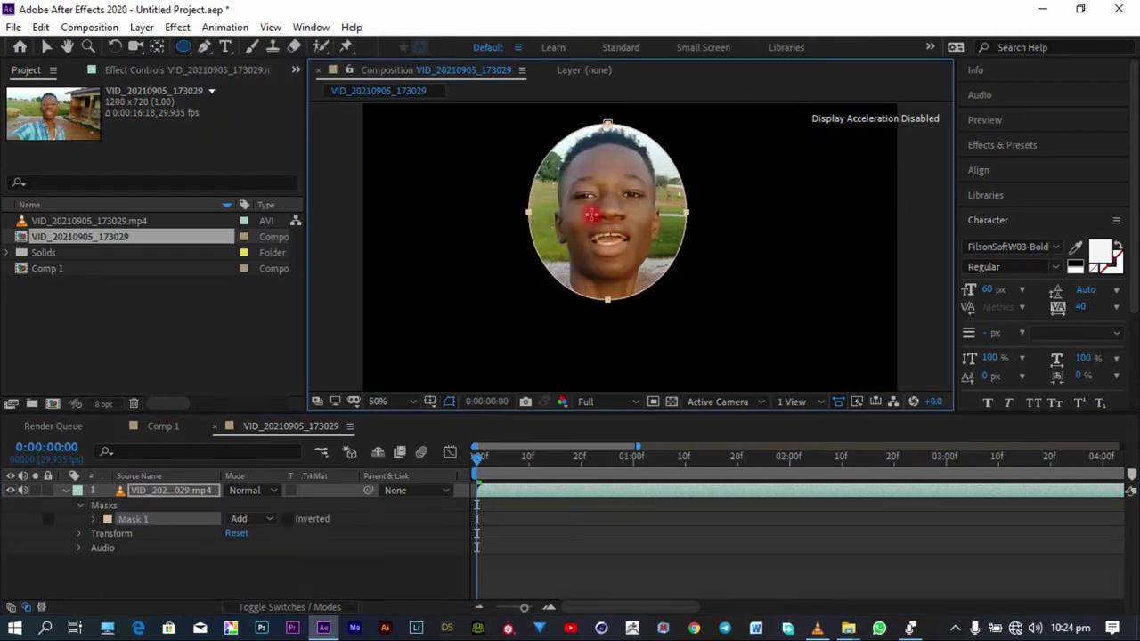
Step: Nudge the oval onto the face and set a Mask Path keyframe at 0:00:00:00
click(46, 47)
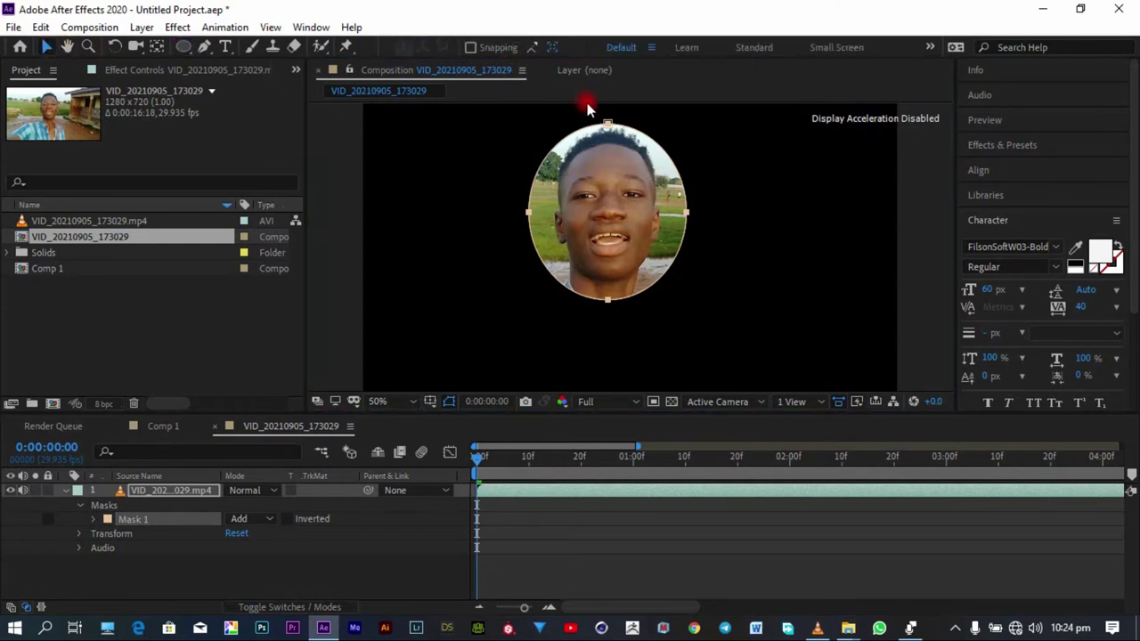
drag(607, 123, 605, 129)
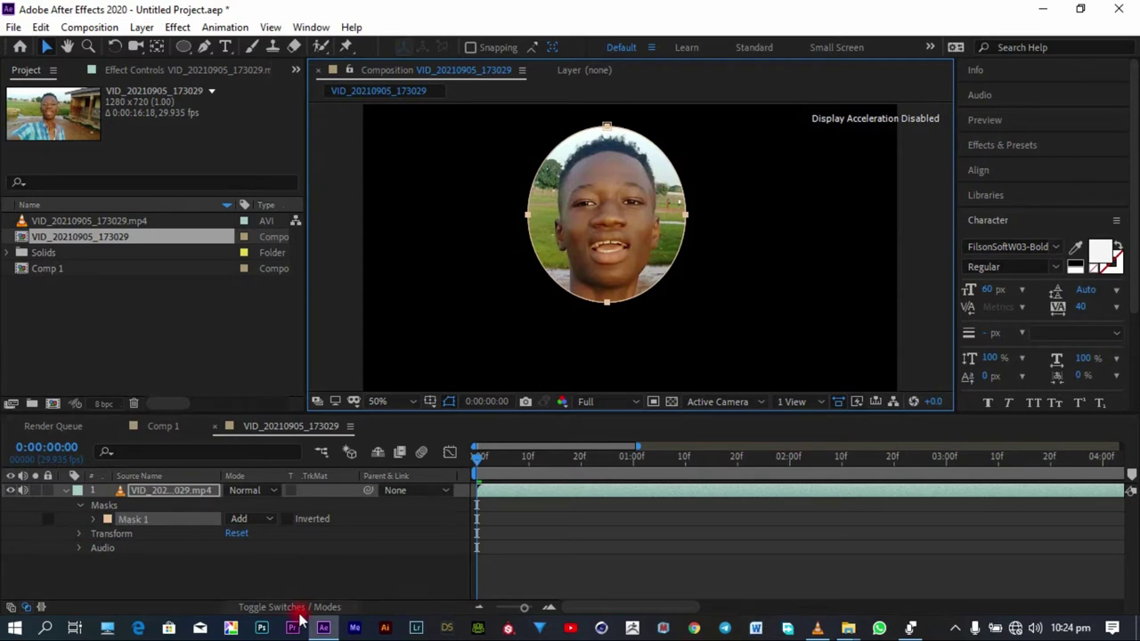
click(93, 522)
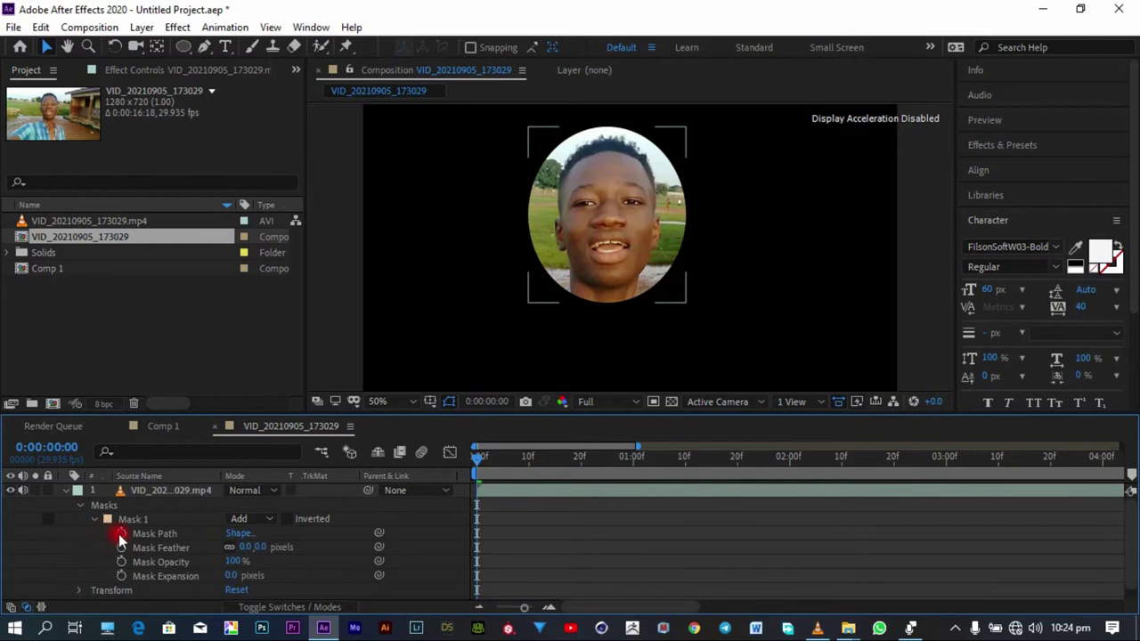
click(121, 532)
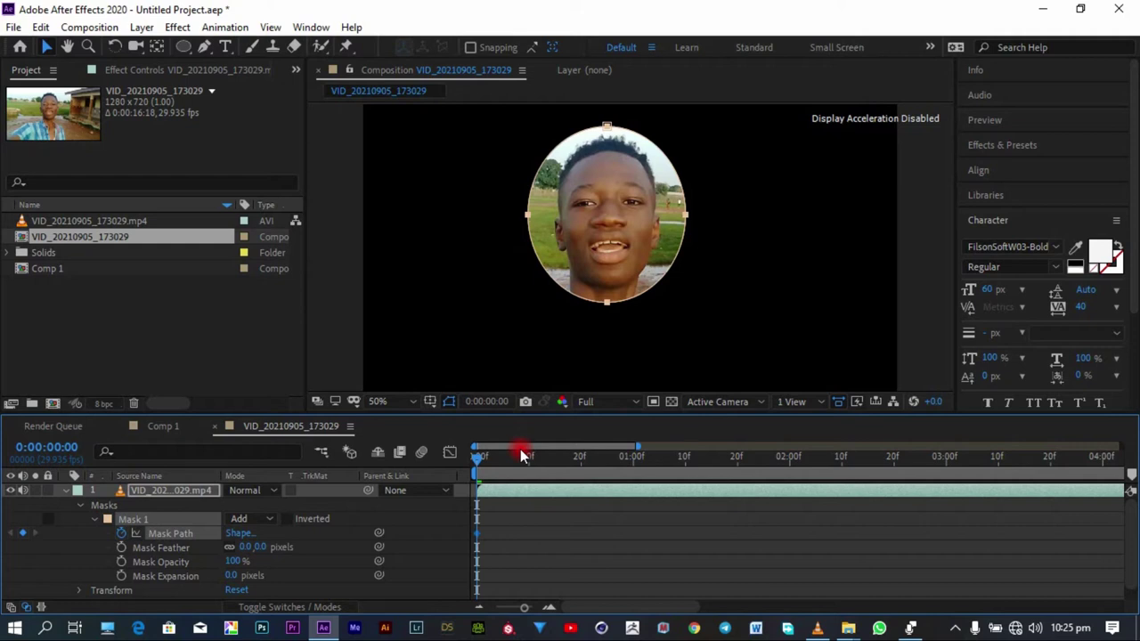
Step: Scrub through the clip and zoom the timeline in and out, ending near three seconds
drag(490, 470, 686, 463)
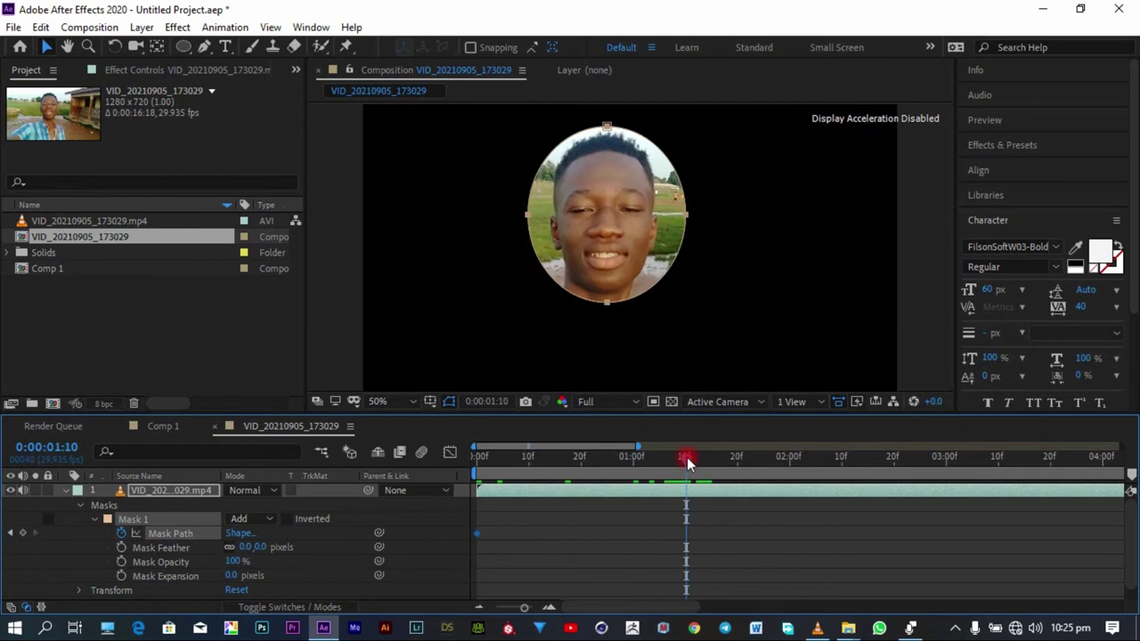
click(571, 458)
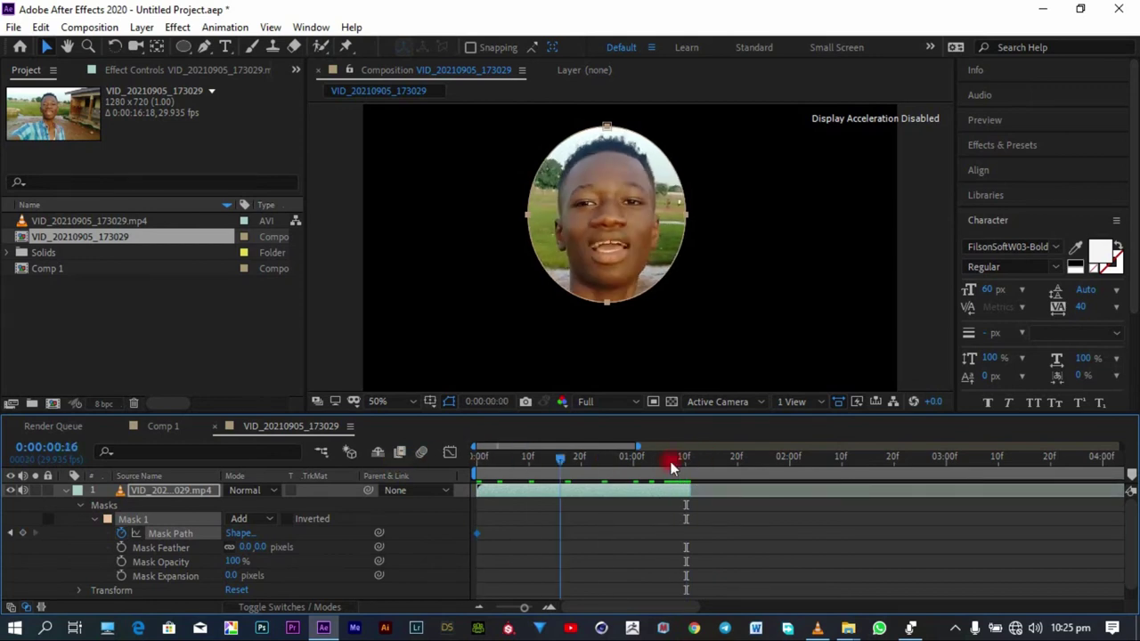
drag(626, 463, 517, 479)
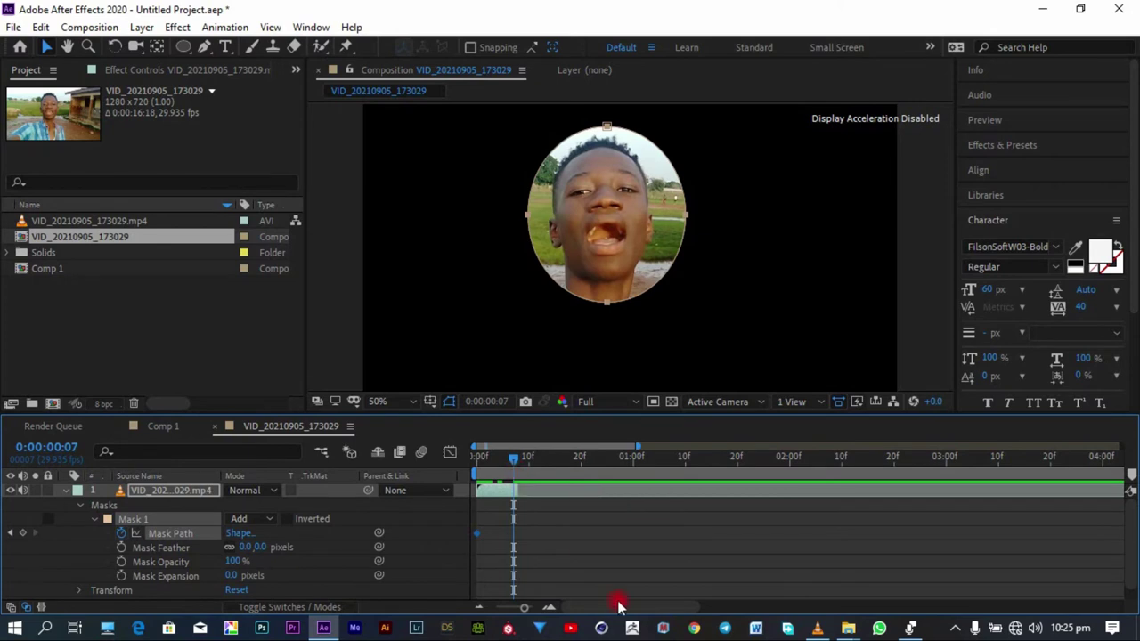
click(551, 606)
drag(609, 613, 545, 501)
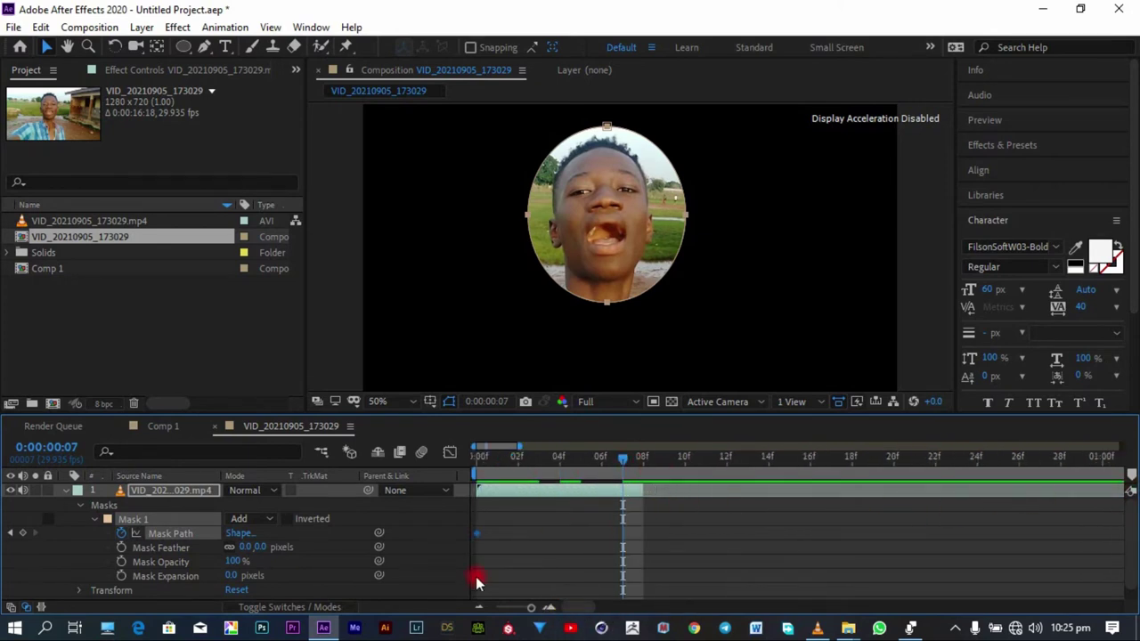
click(480, 608)
click(479, 607)
click(499, 491)
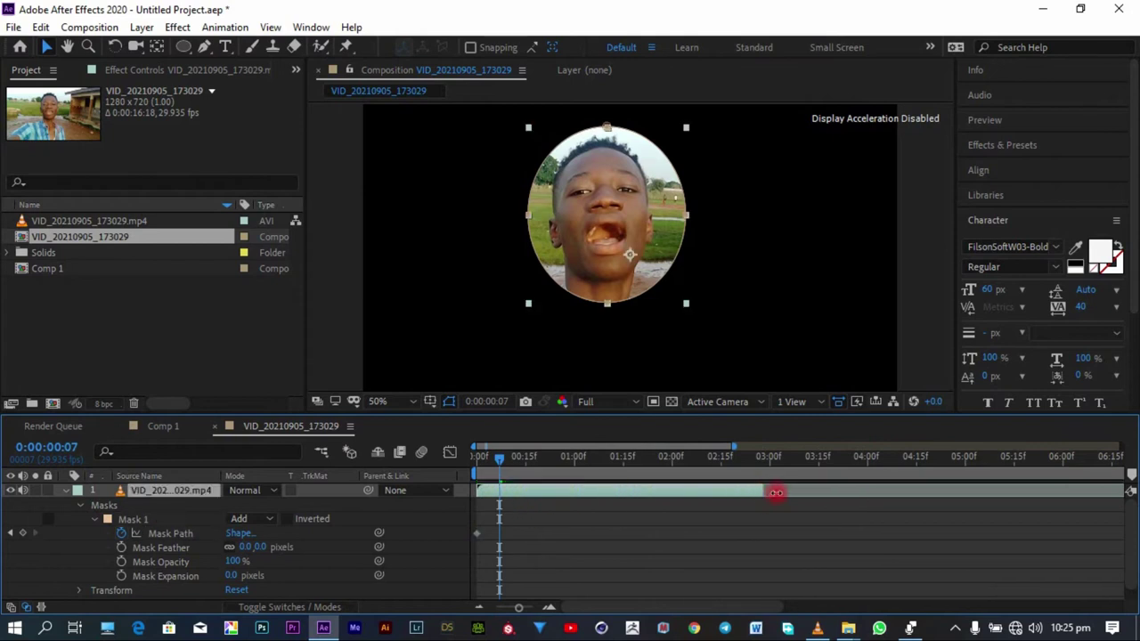
drag(789, 455, 475, 463)
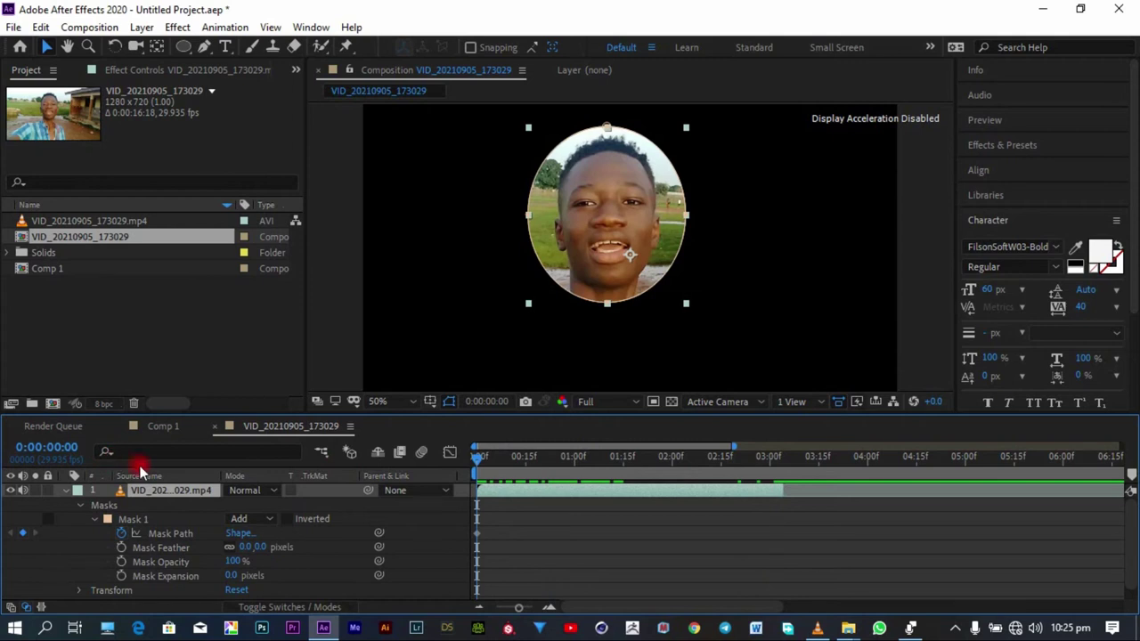
Step: Track Mask 1 forward with the Position, Scale & Rotation method
right_click(143, 517)
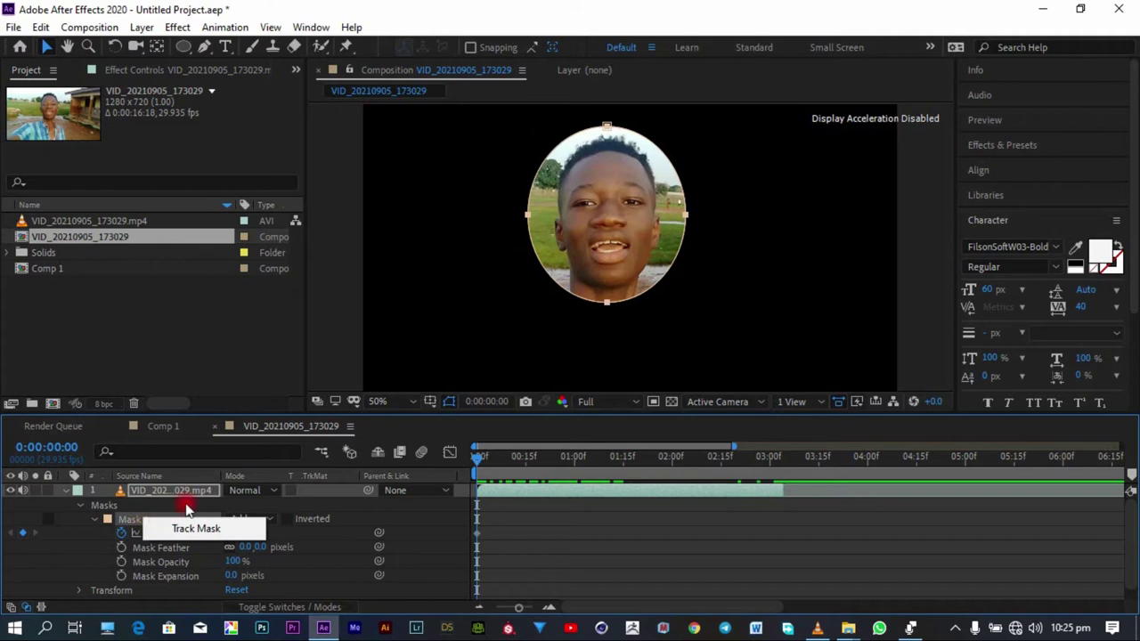
click(187, 531)
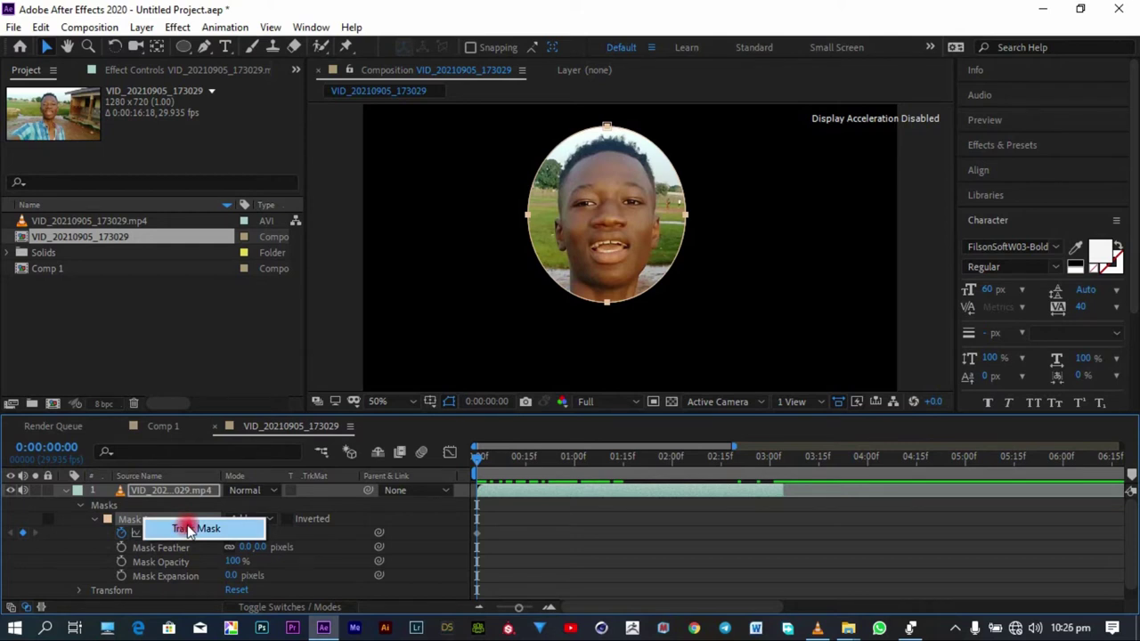
click(188, 531)
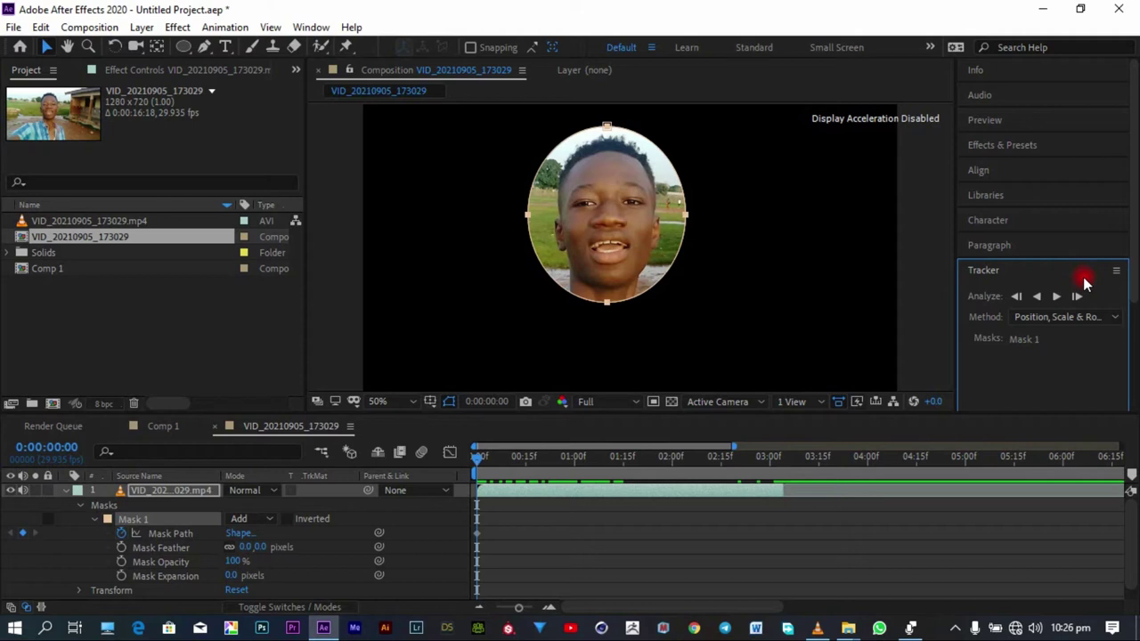
click(1052, 317)
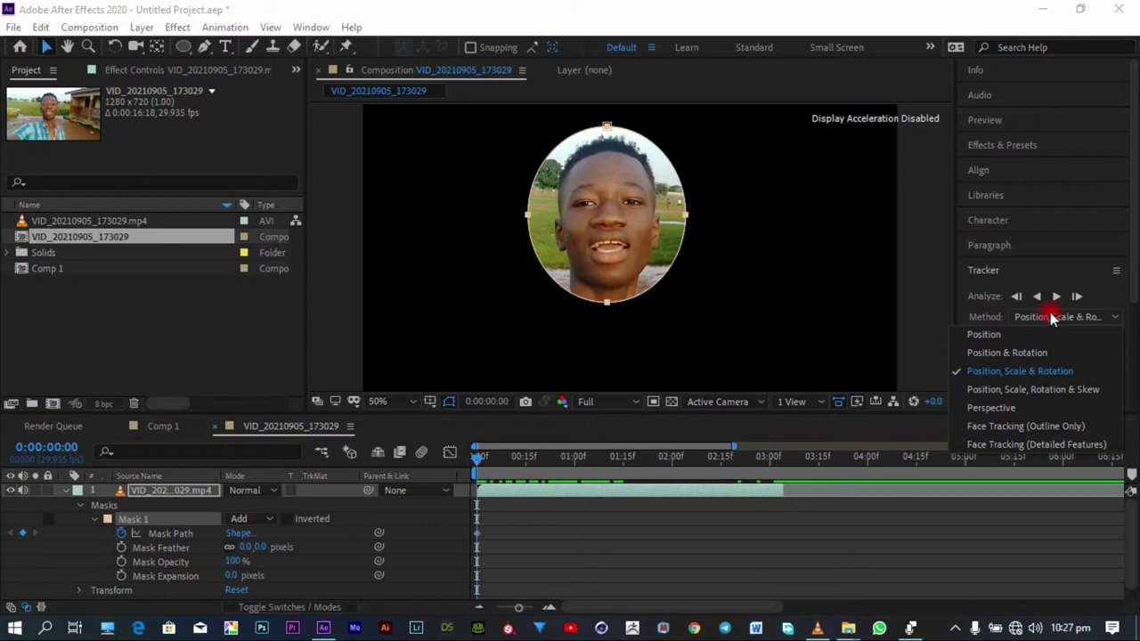
click(1049, 364)
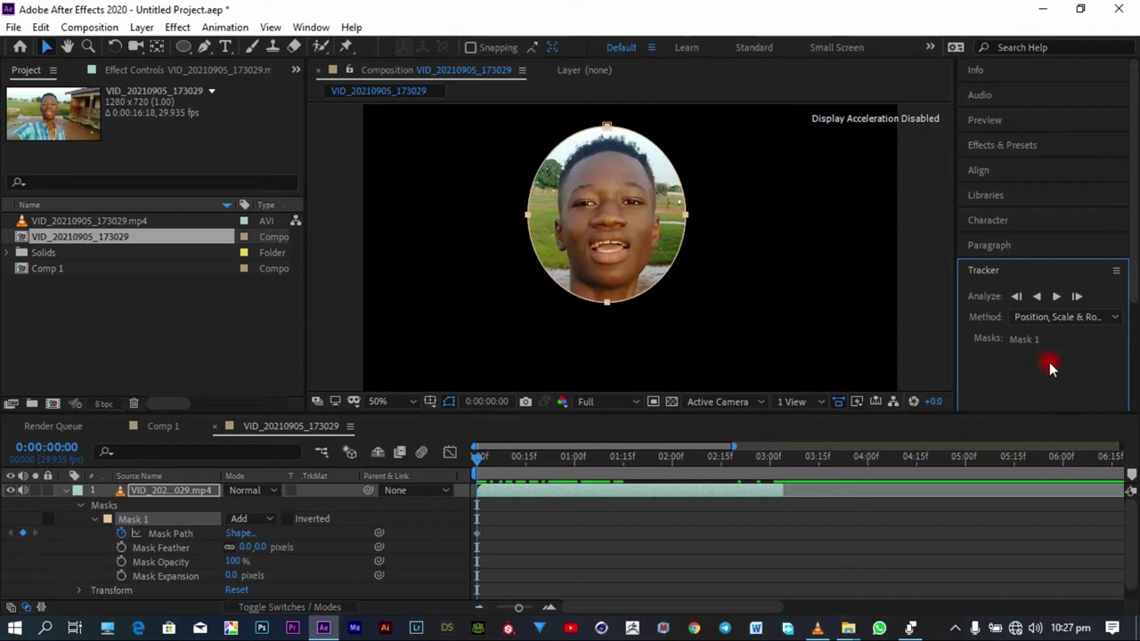
click(1051, 297)
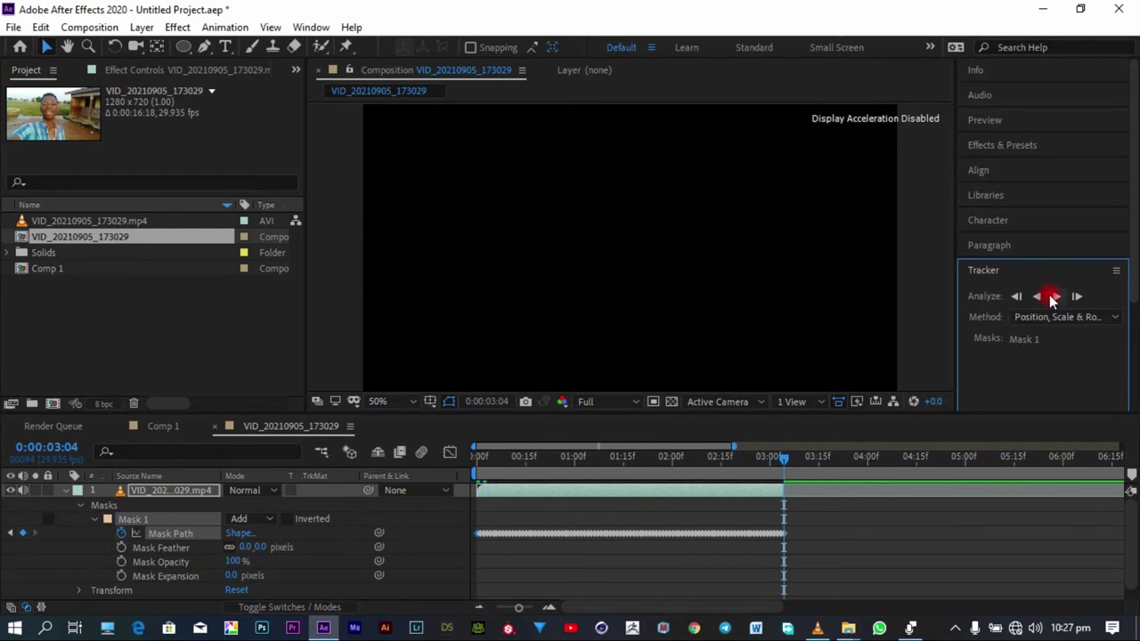
Step: Preview the tracked mask playback
click(824, 499)
key(space)
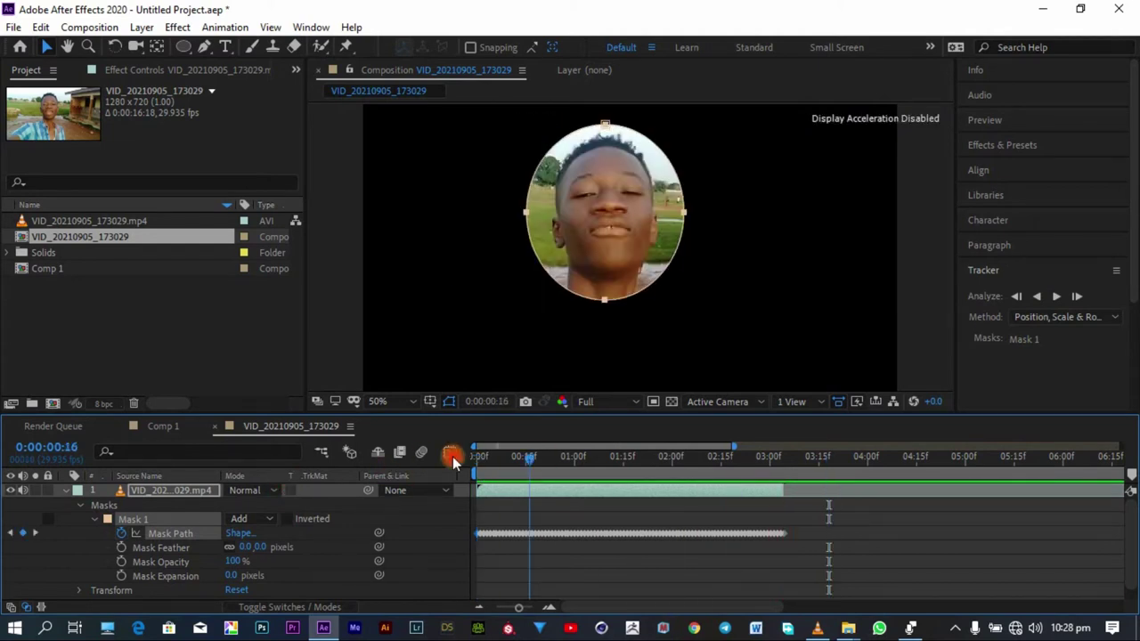
key(space)
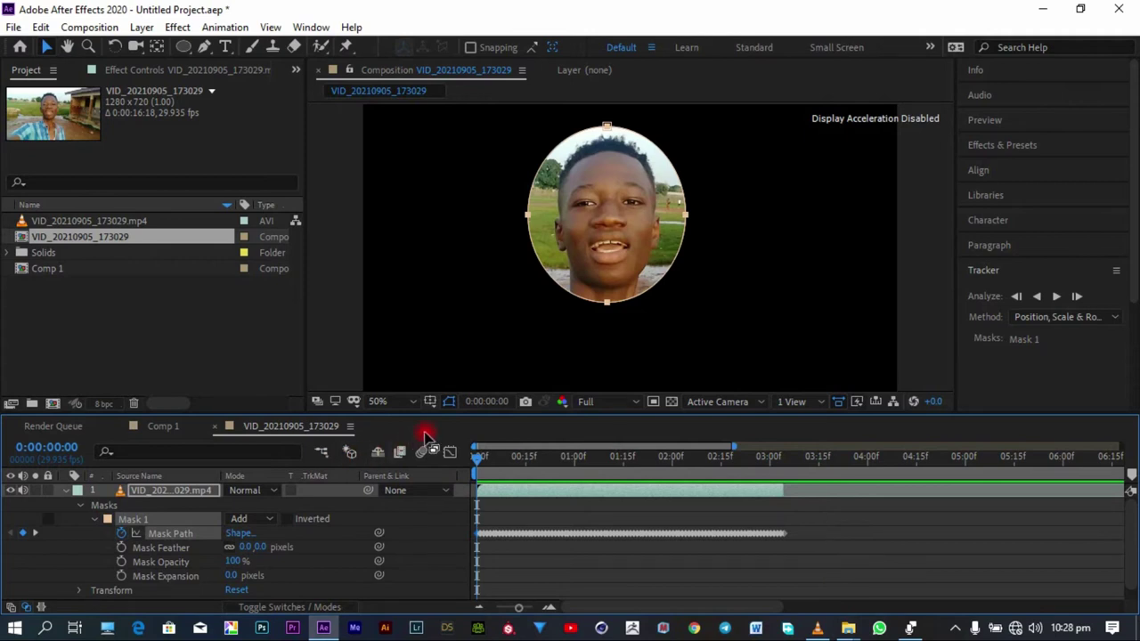
Step: At 0:00:00:27, move the drifted oval back over the face and track forward again
drag(478, 466, 571, 459)
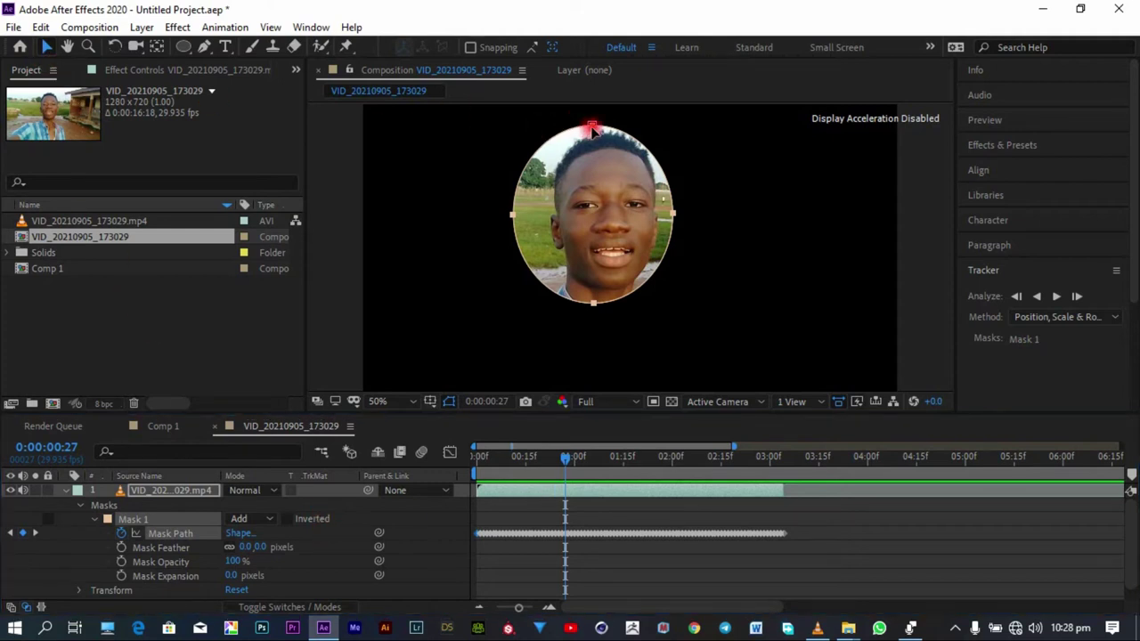
drag(594, 130, 612, 133)
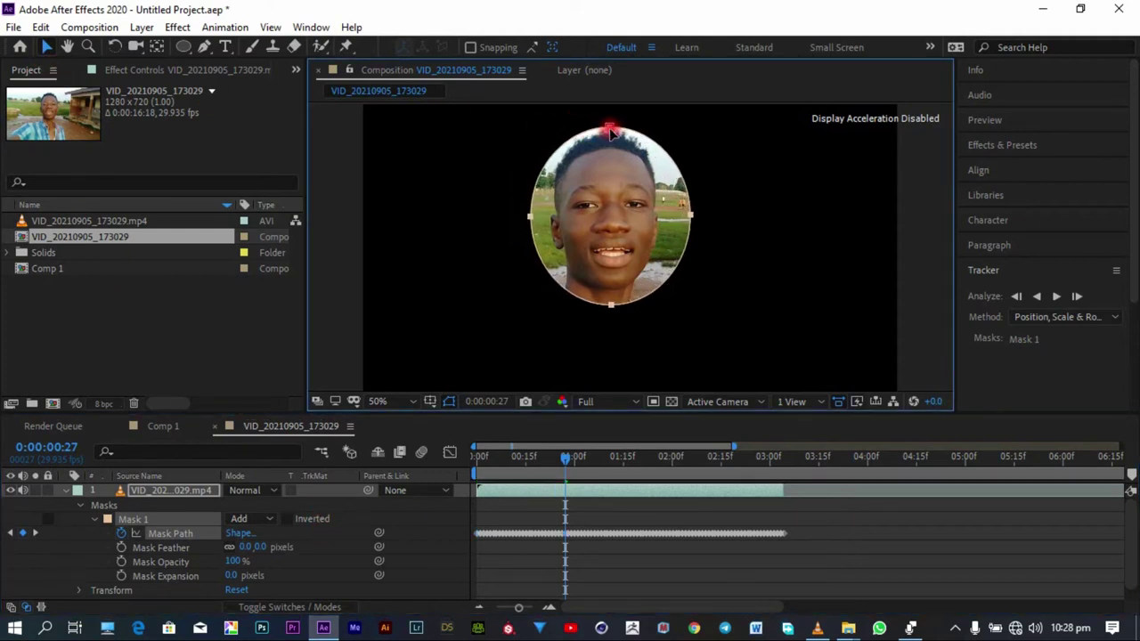
click(1057, 296)
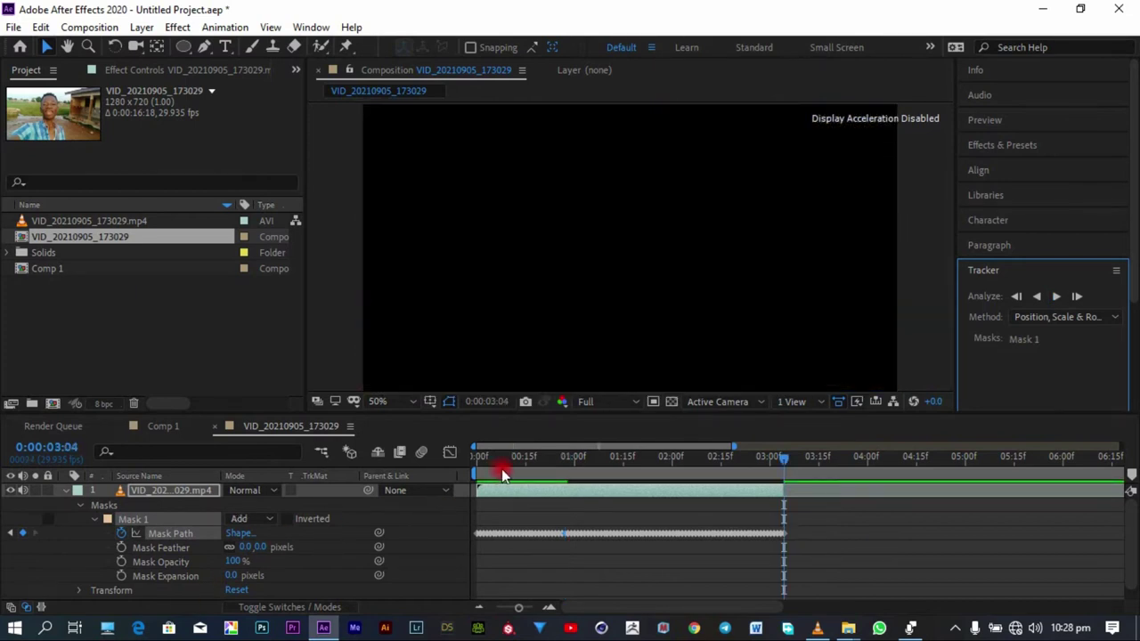
Step: Preview the re-tracked mask from the start and zoom in on the Mask Path keyframes
key(Home)
key(space)
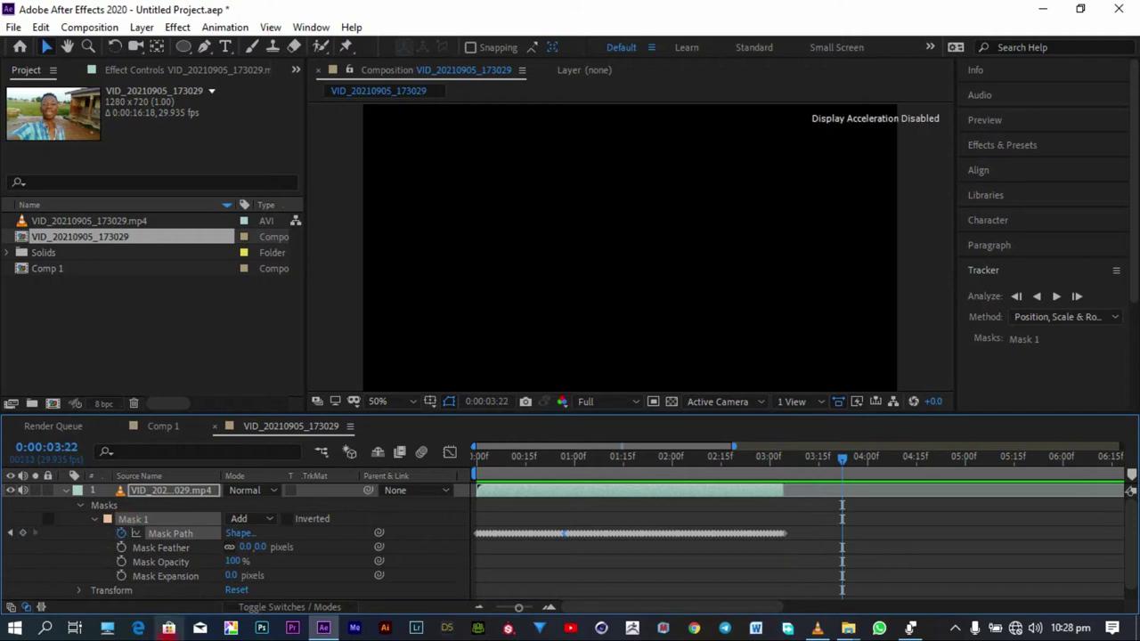
click(550, 607)
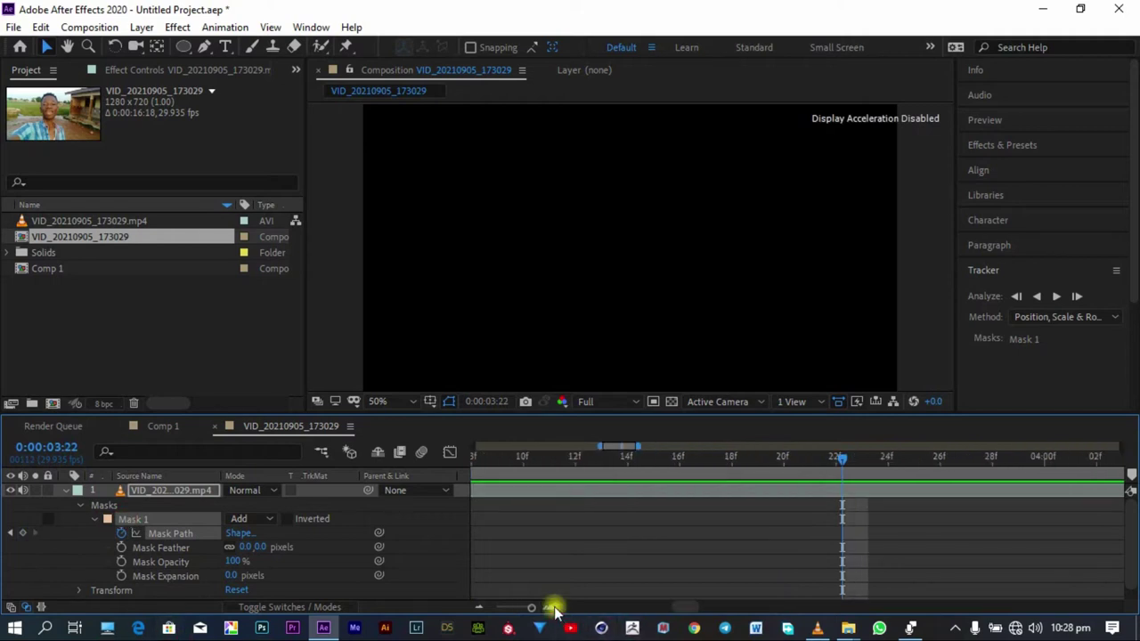
drag(661, 607, 542, 611)
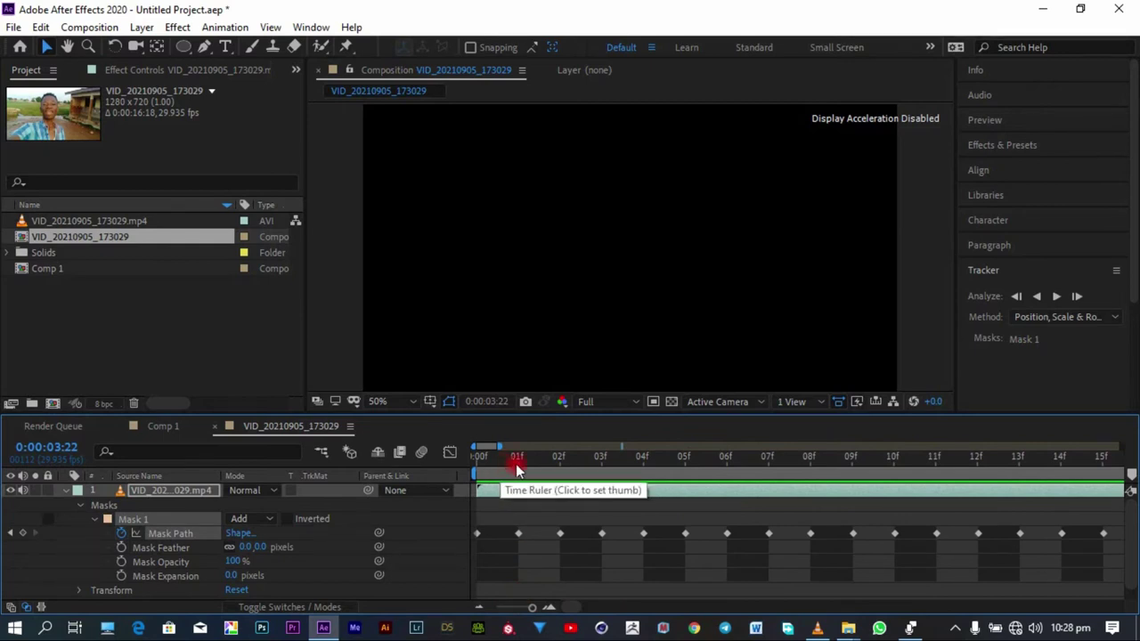
Step: Zoom the timeline back out and show the hidden system tray icons
click(482, 608)
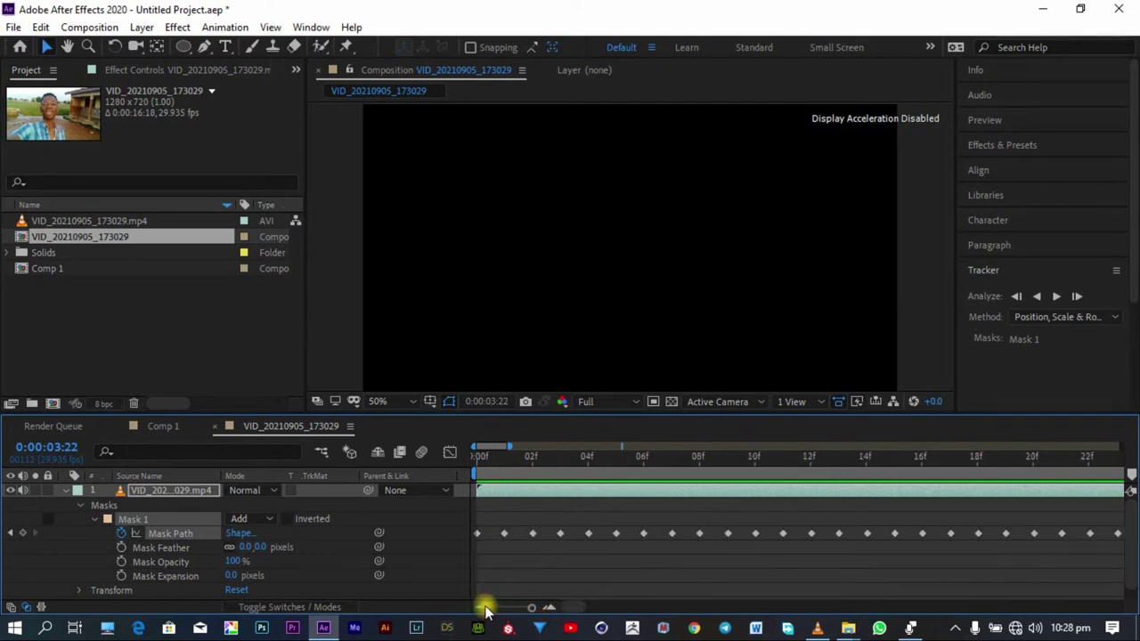
click(482, 608)
click(482, 607)
click(481, 607)
click(482, 607)
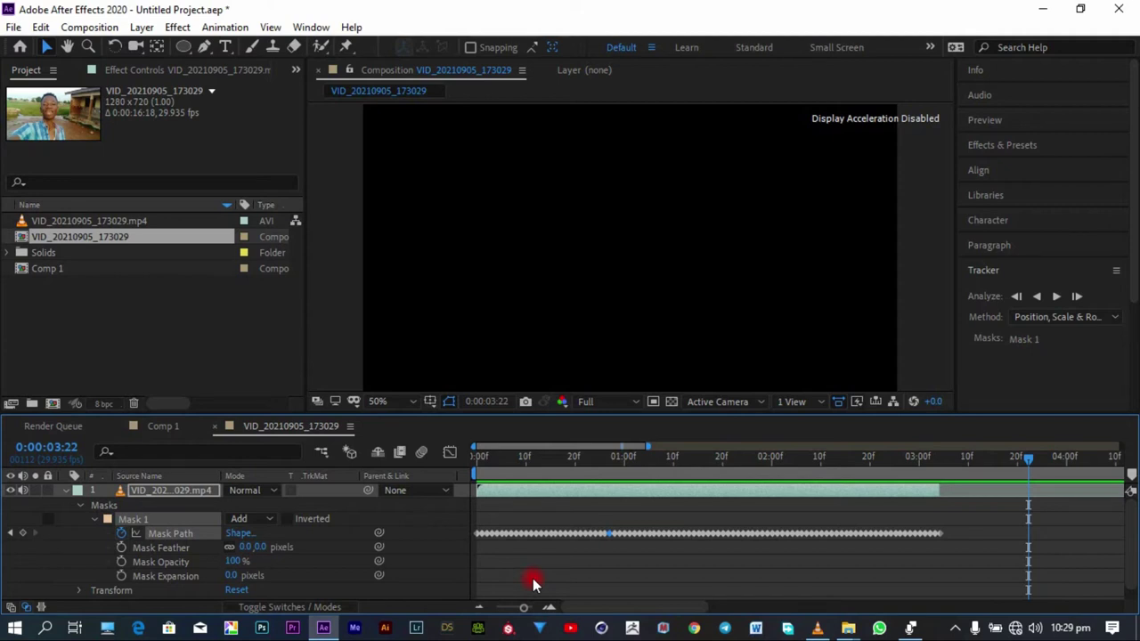
click(954, 626)
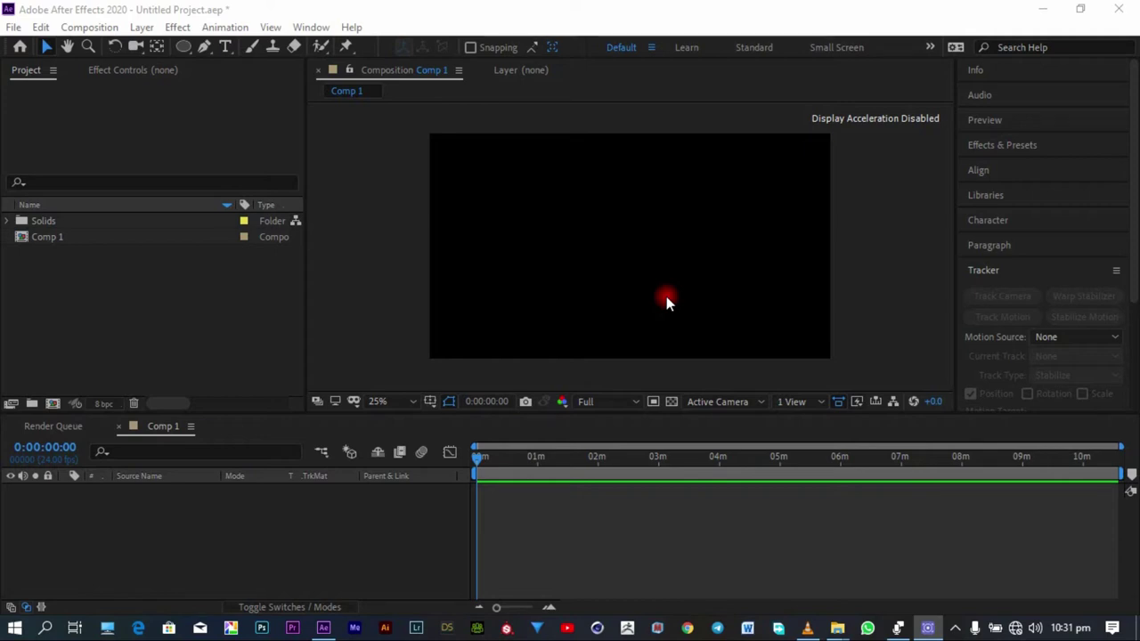
Step: Draw a small white circle at the centre of Comp 1 with the Ellipse tool
click(182, 47)
mouse_move(598, 218)
mouse_down()
mouse_move(640, 261)
mouse_move(618, 239)
mouse_up()
key(v)
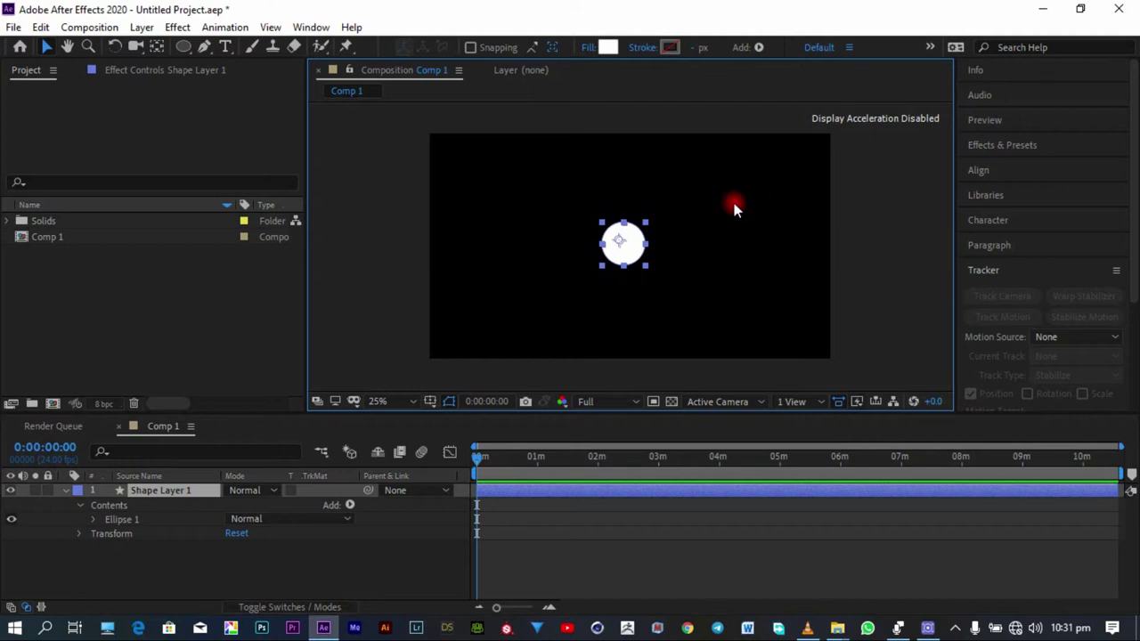
Step: Preview the circle and shorten the work area to the first seconds
key(space)
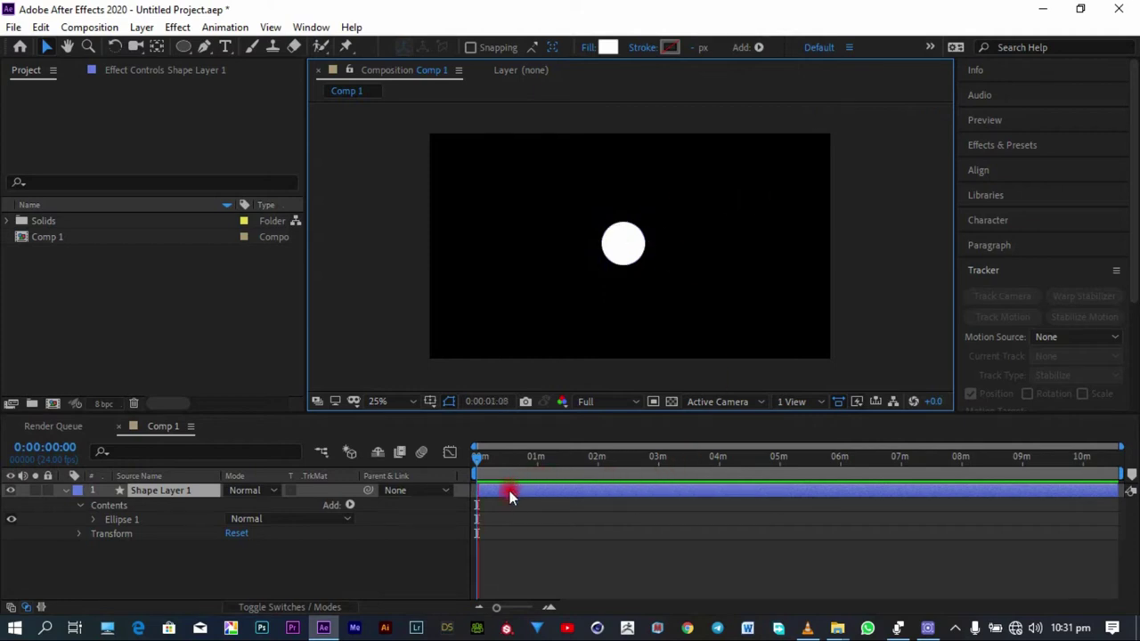
key(space)
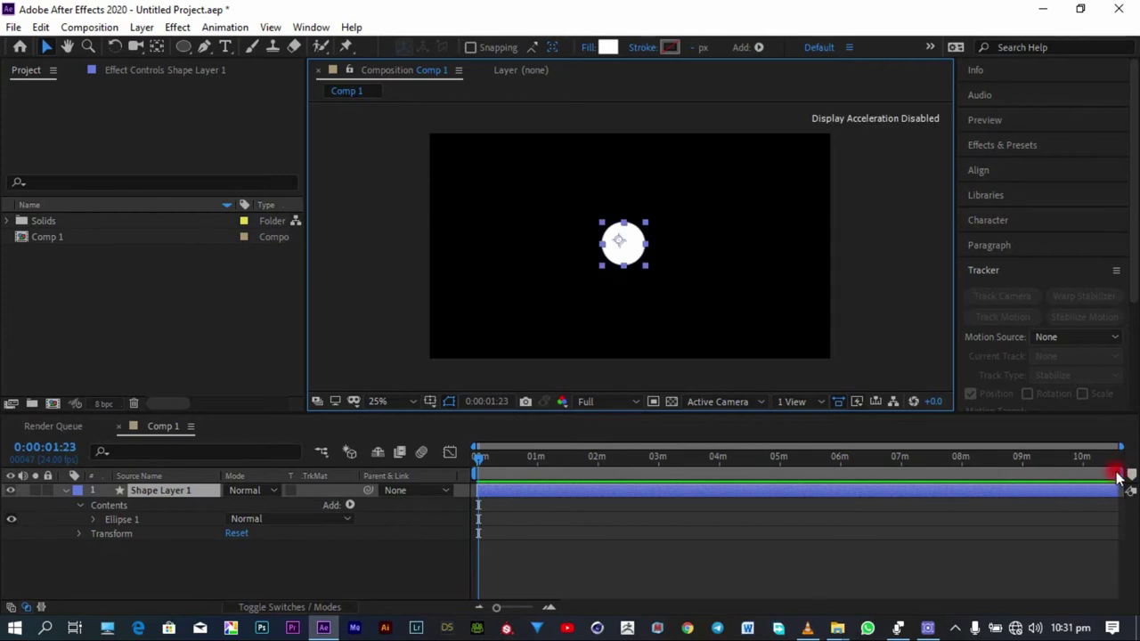
drag(1121, 470, 537, 541)
Step: Set Comp 1's duration to 0:00:35:00 and extend the work area to the comp end
right_click(572, 551)
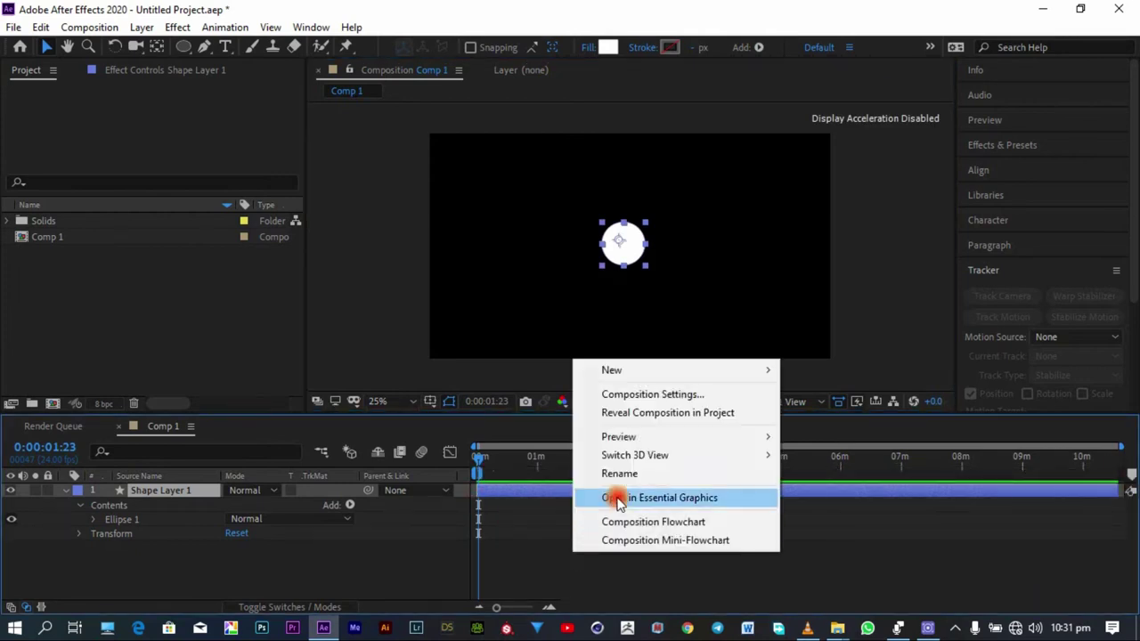
click(656, 394)
click(133, 297)
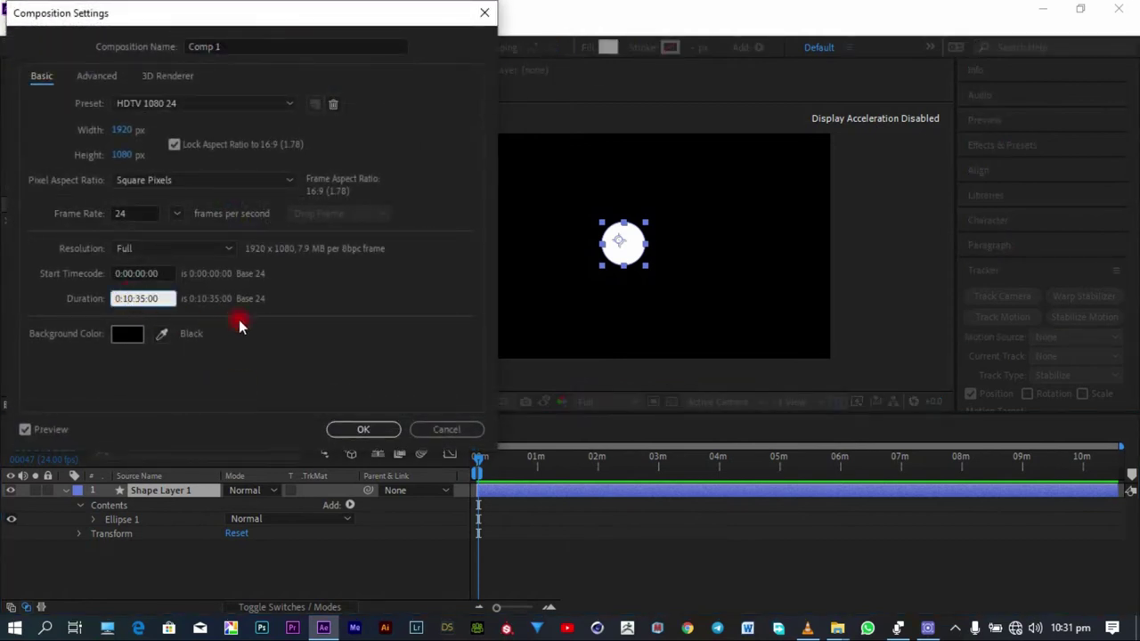
text(:)
key(Return)
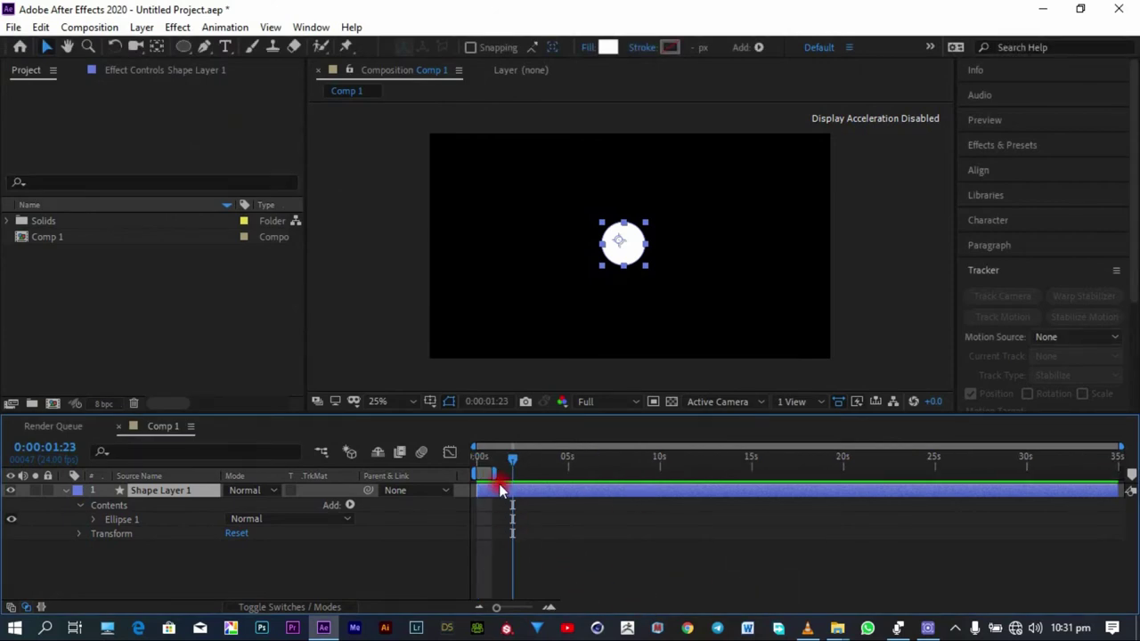
drag(494, 473, 1120, 472)
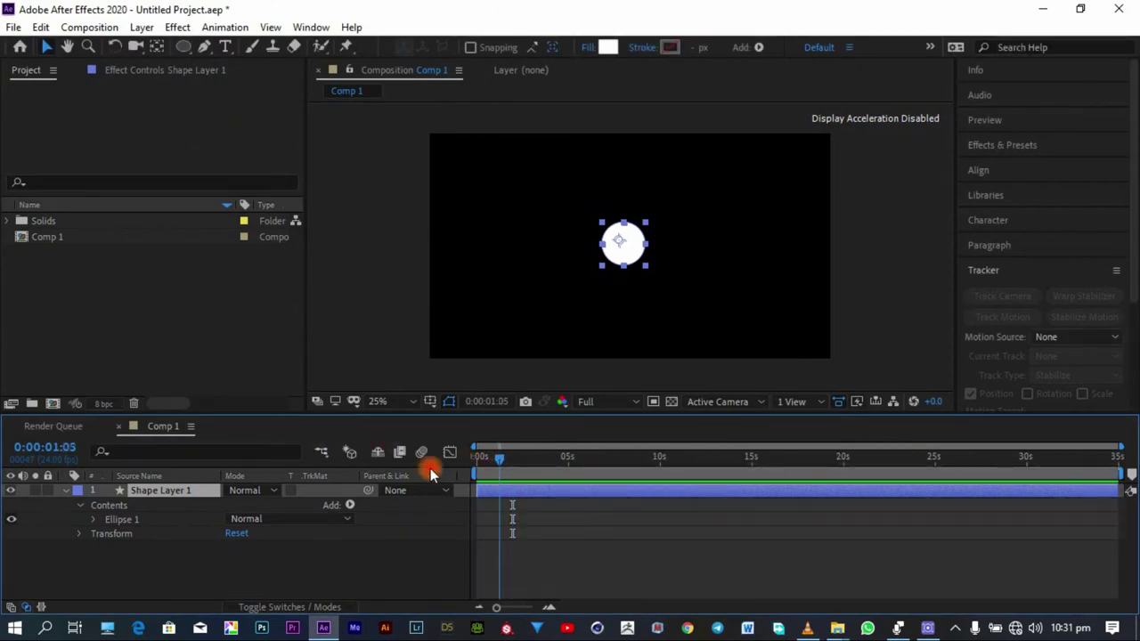
Step: Preview Comp 1 from the first frame, then deselect the circle layer
key(Home)
key(space)
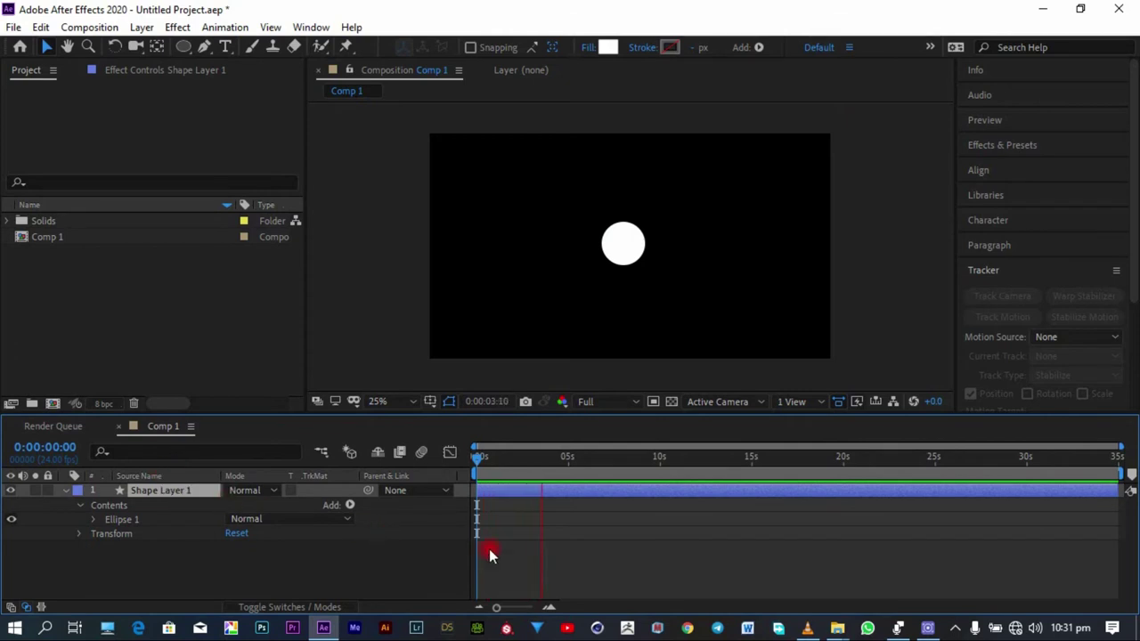
key(space)
click(339, 580)
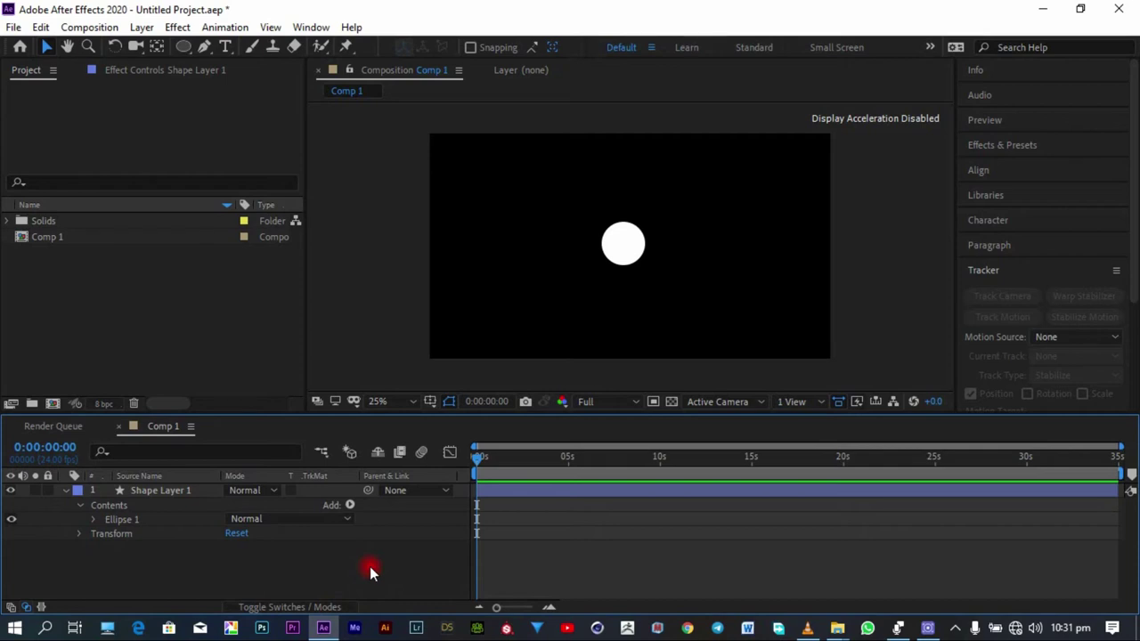
Step: Inspect Shape Layer 1's Transform properties, then collapse the layer to one row
click(66, 491)
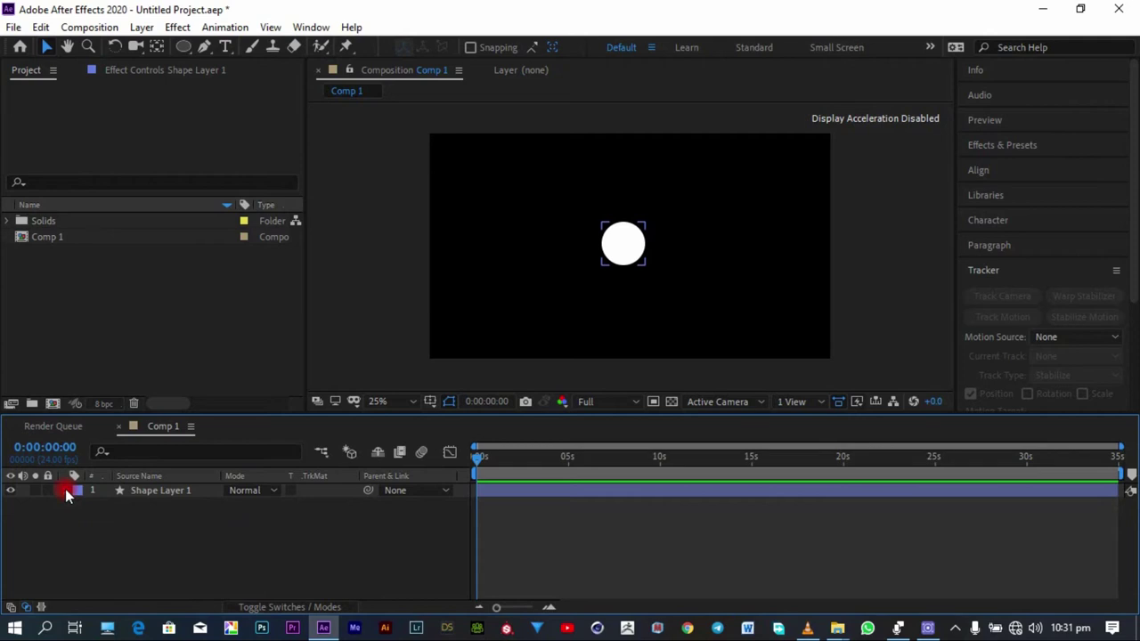
click(66, 491)
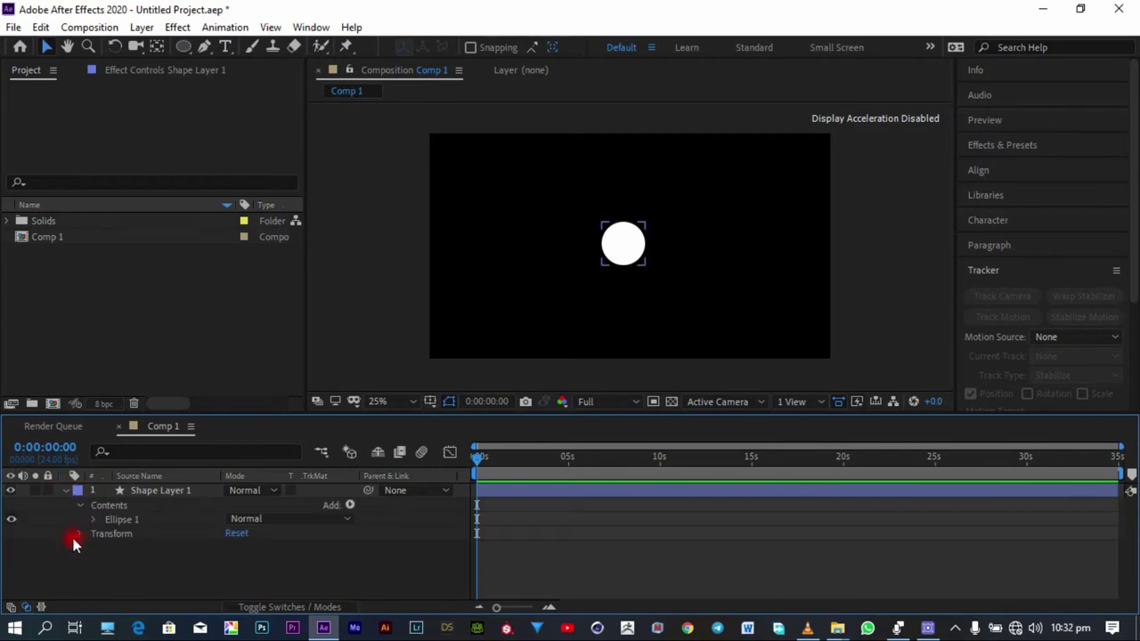
click(80, 533)
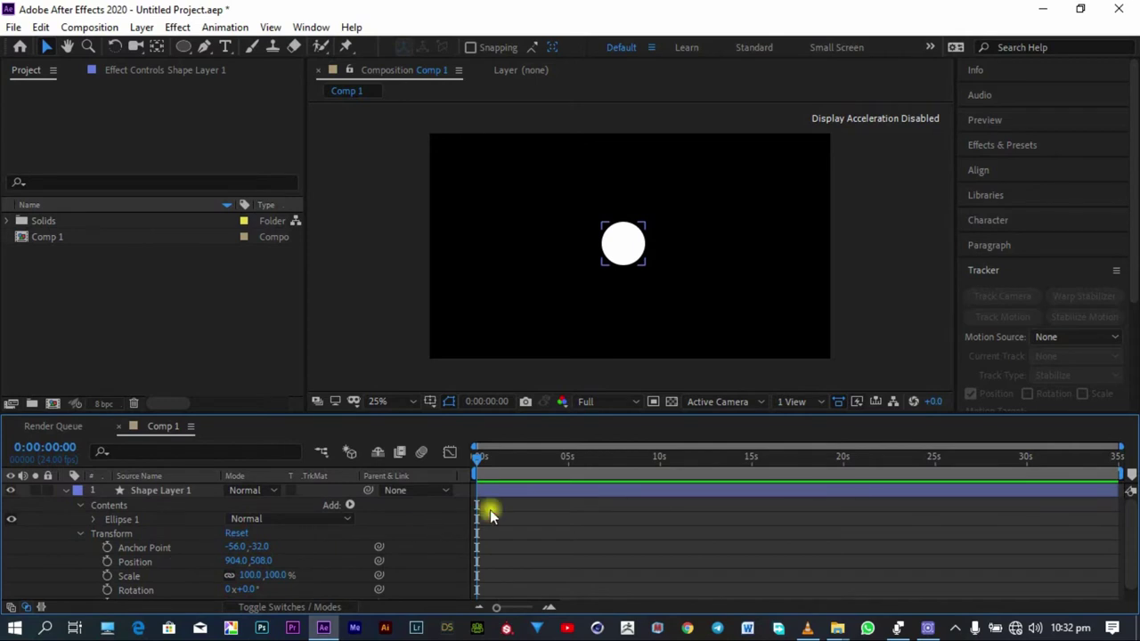
click(64, 493)
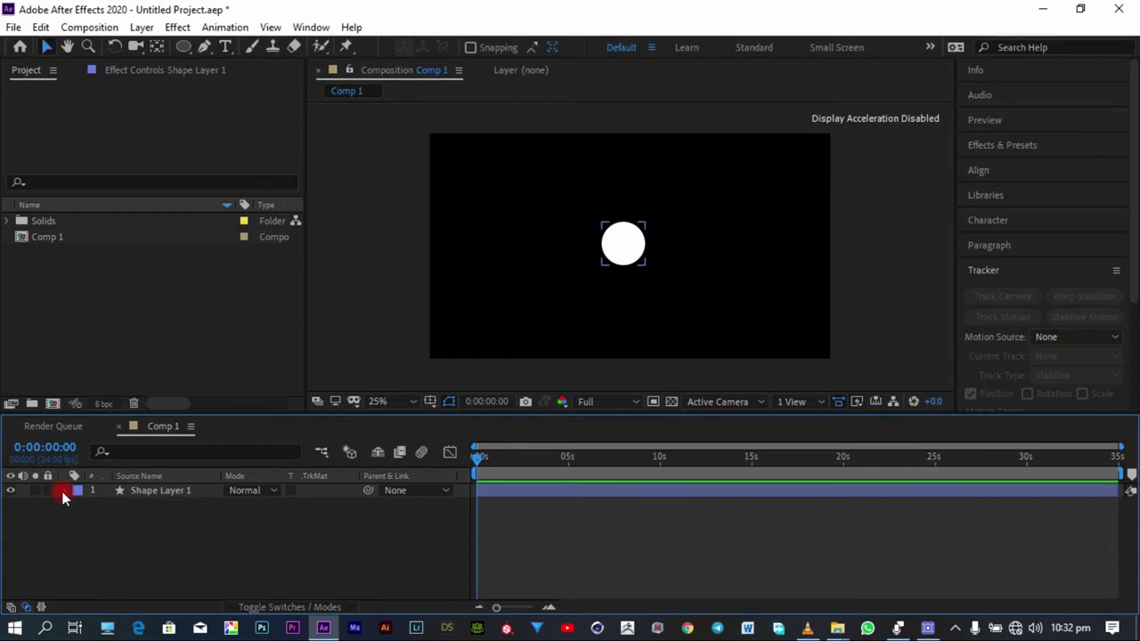
Step: Show only Shape Layer 1's Scale property from its Transform group
key(s)
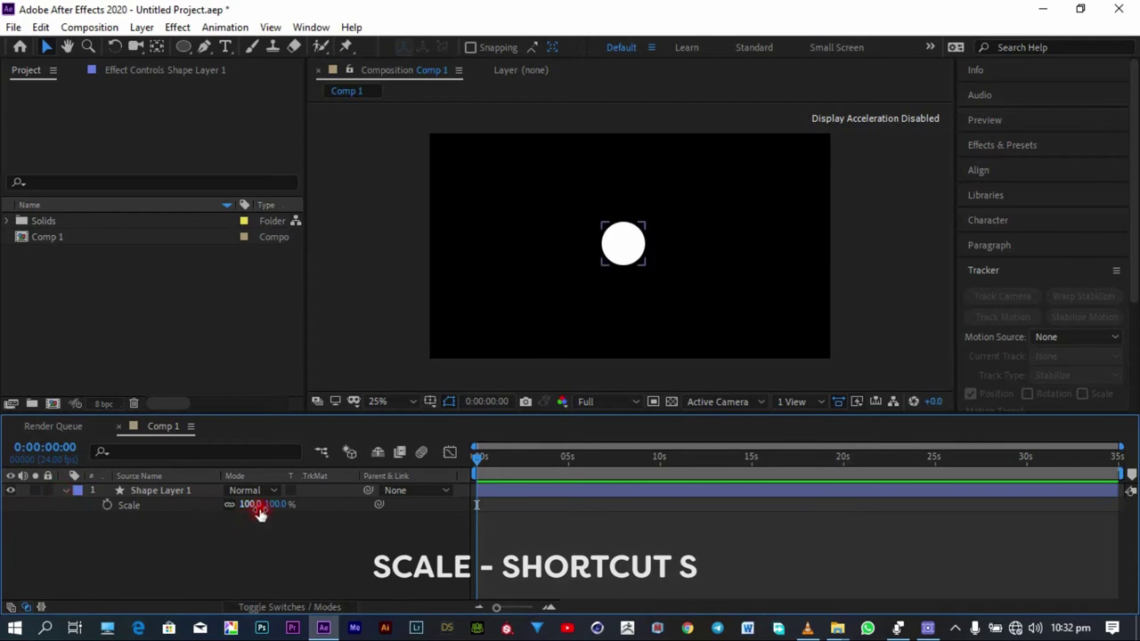
click(299, 507)
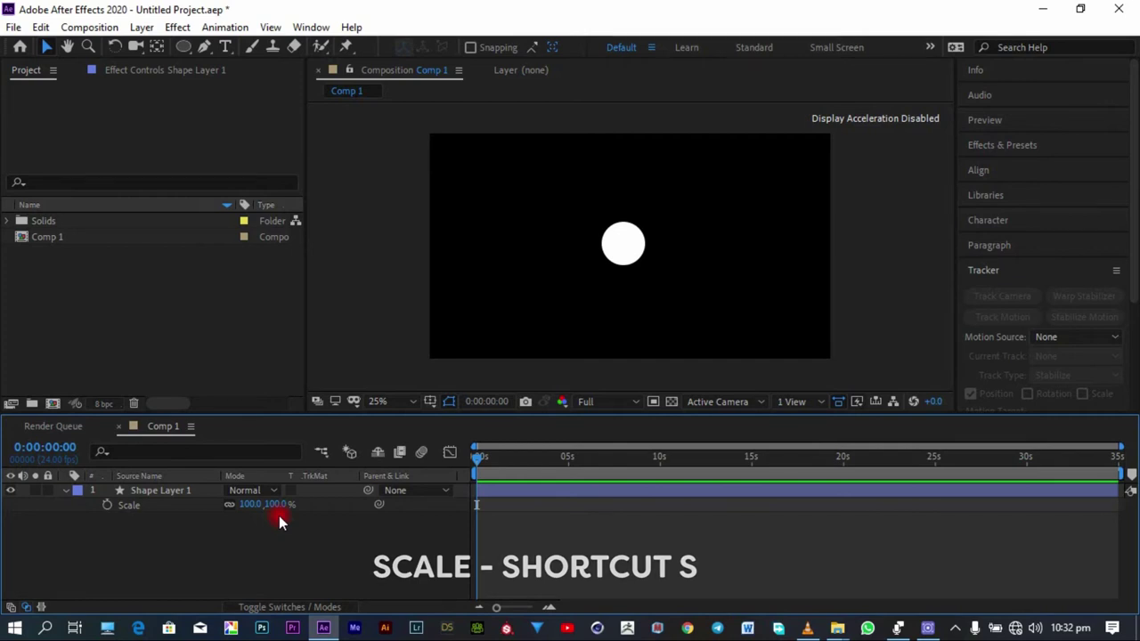
click(66, 490)
click(67, 491)
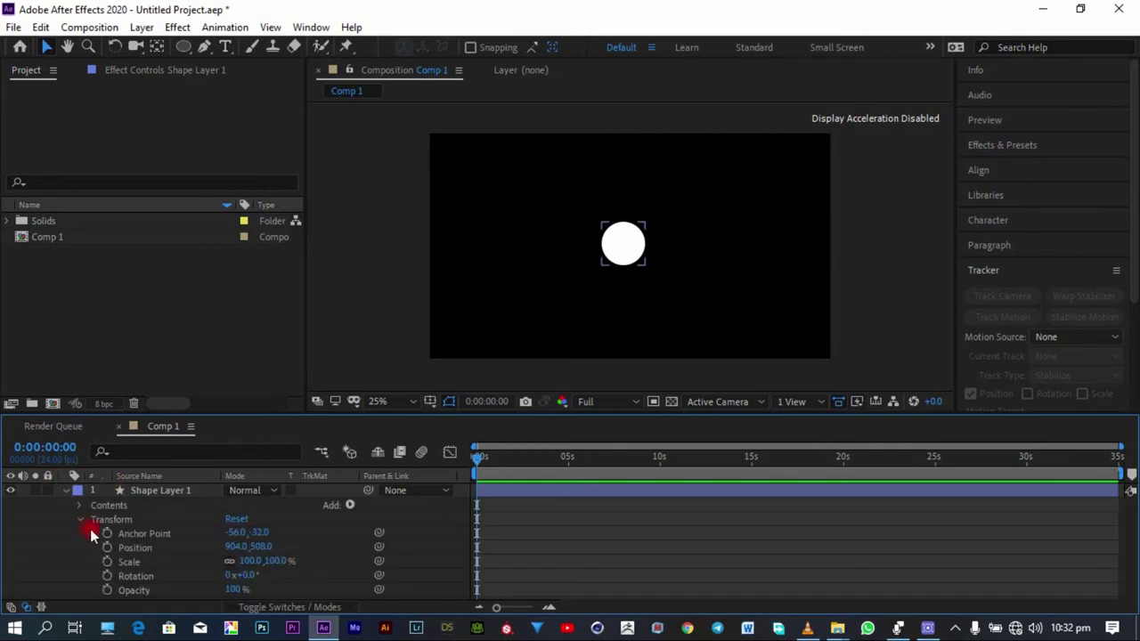
click(258, 563)
key(s)
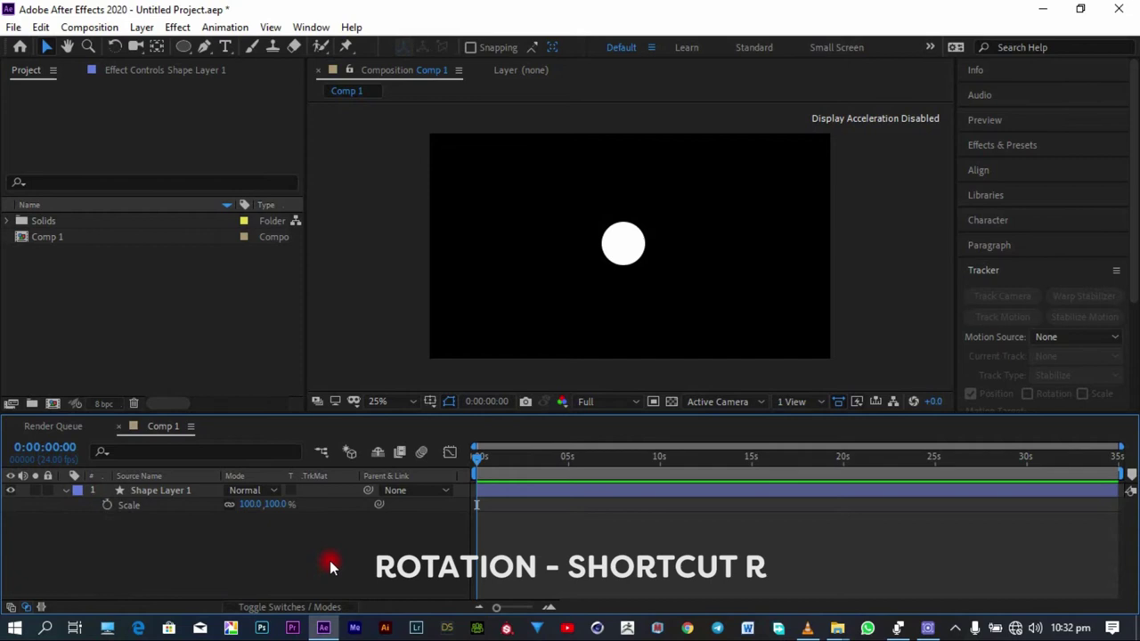
Step: Scrub Rotation, undo it back to 0°, and show only Opacity
key(r)
drag(249, 505, 376, 564)
key(ctrl+z)
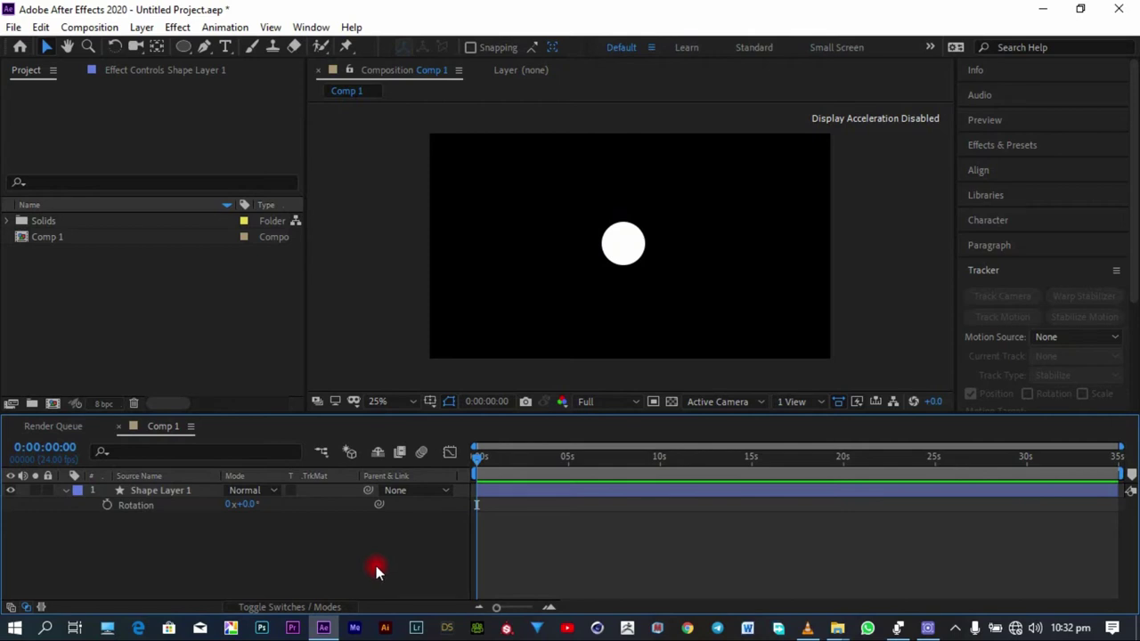
key(t)
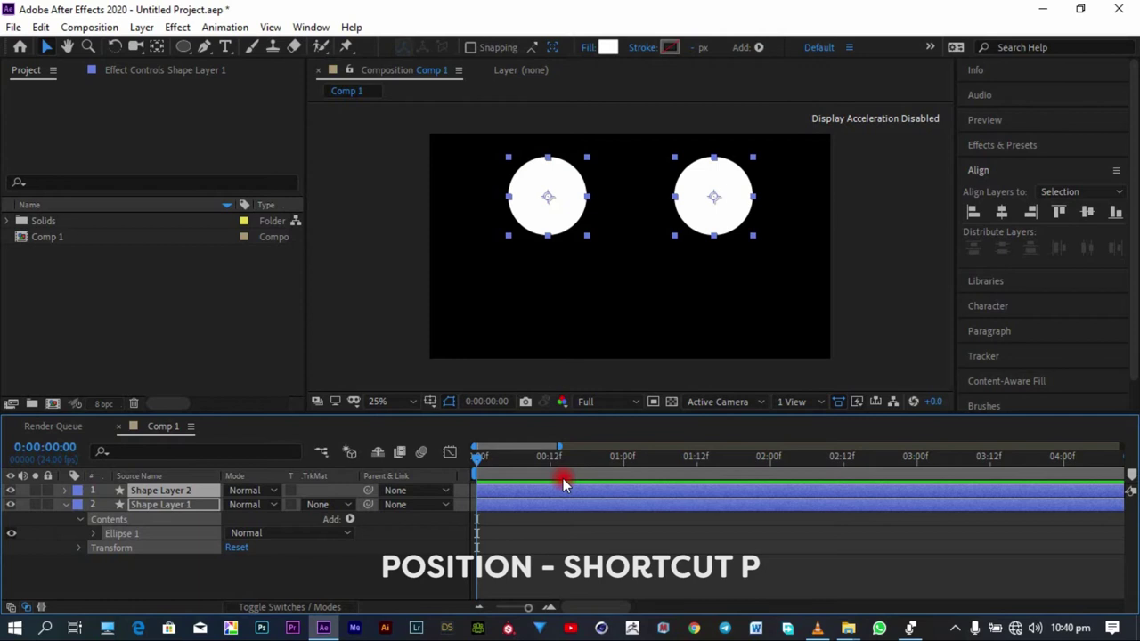
Step: Show only the layers' Position values, then only Shape Layer 1's Scale
key(p)
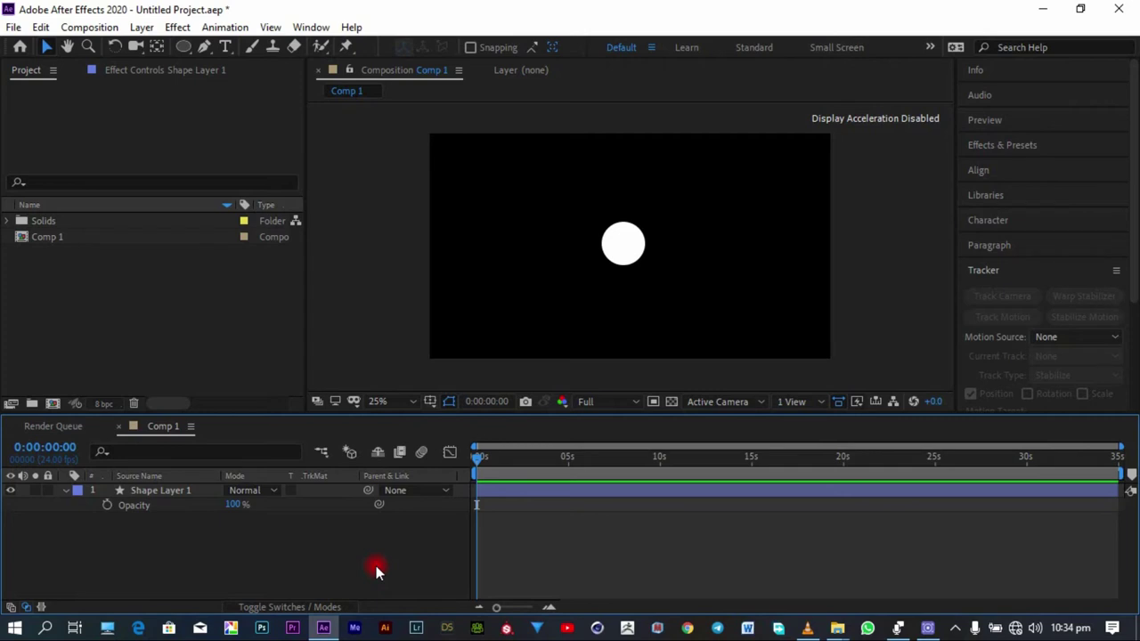
key(s)
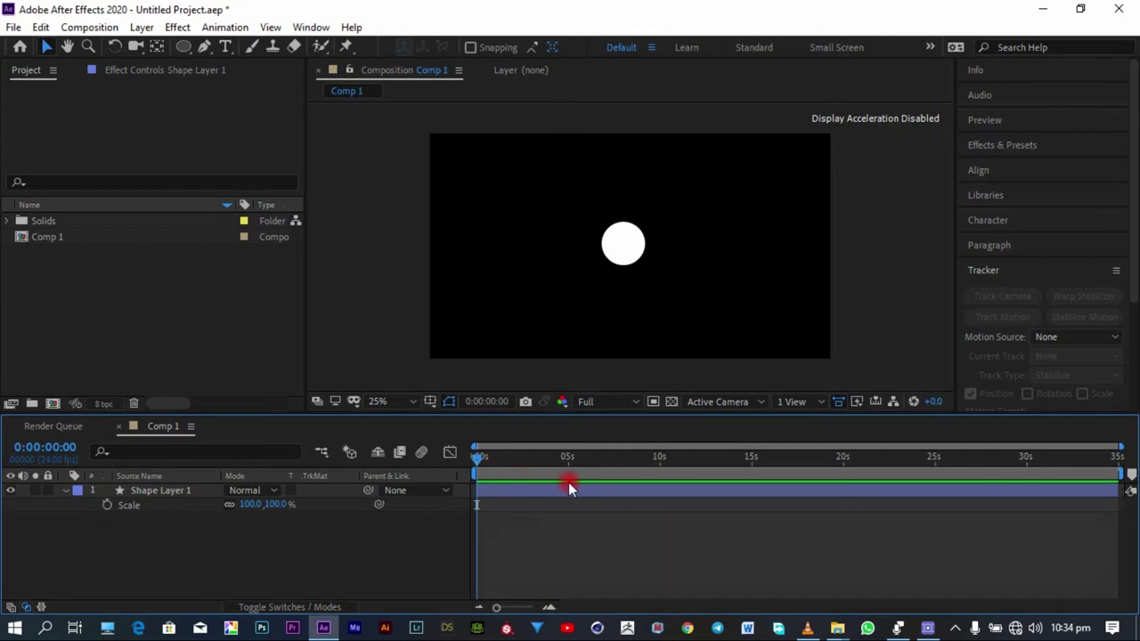
Step: Centre the circle's anchor point and add a 100% Scale keyframe at 0:00:00:00
click(106, 505)
click(614, 240)
click(156, 46)
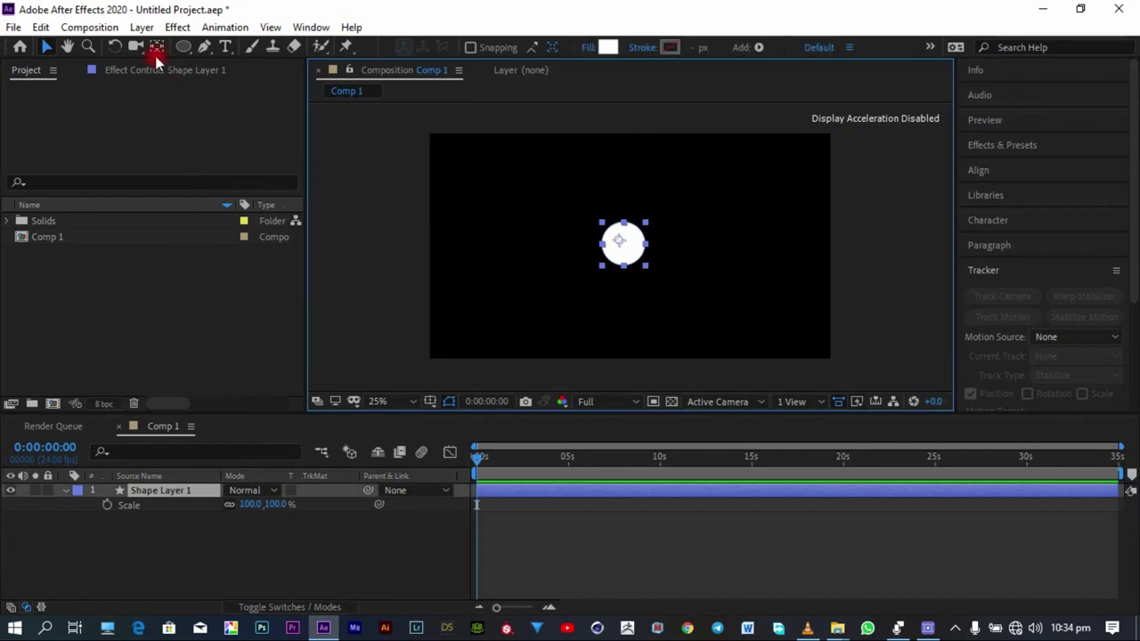
drag(618, 237, 623, 242)
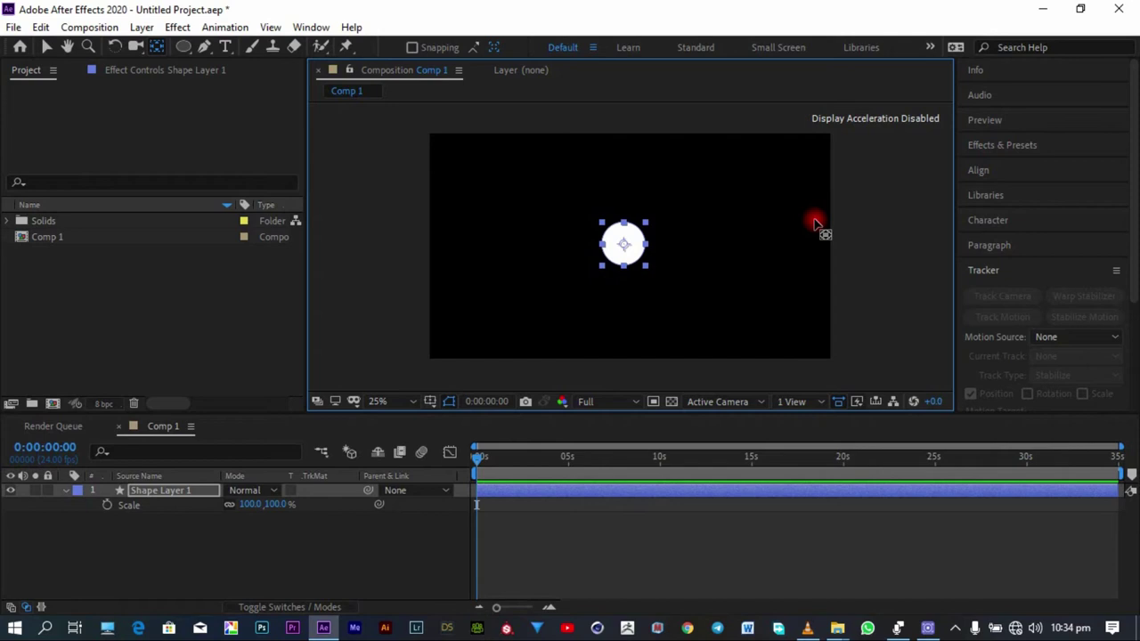
click(107, 505)
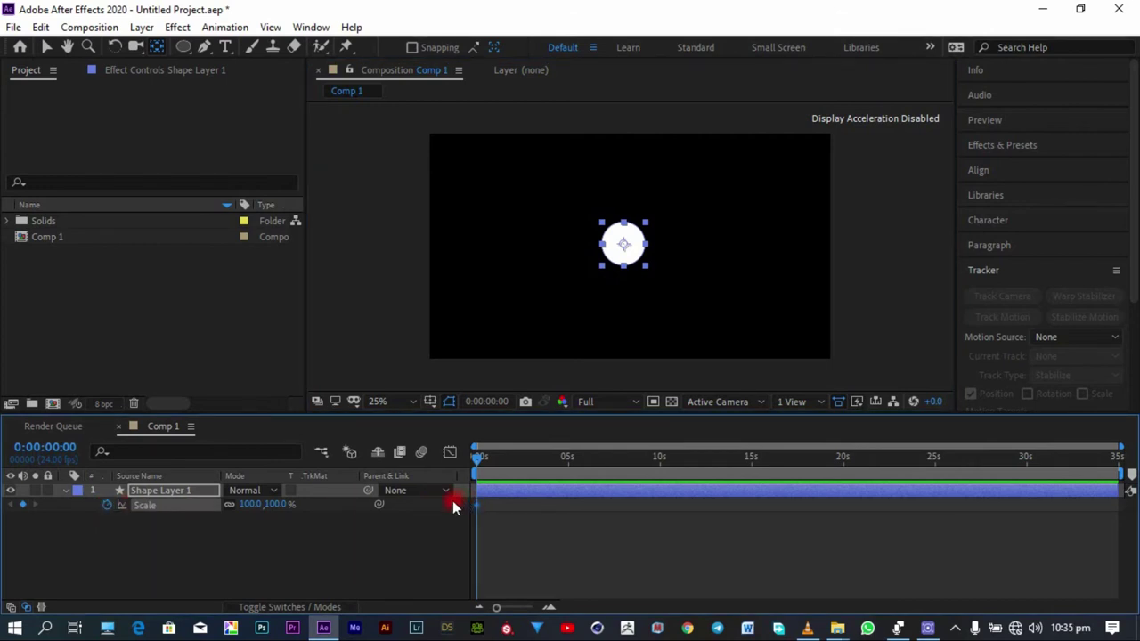
click(247, 504)
drag(246, 504, 653, 555)
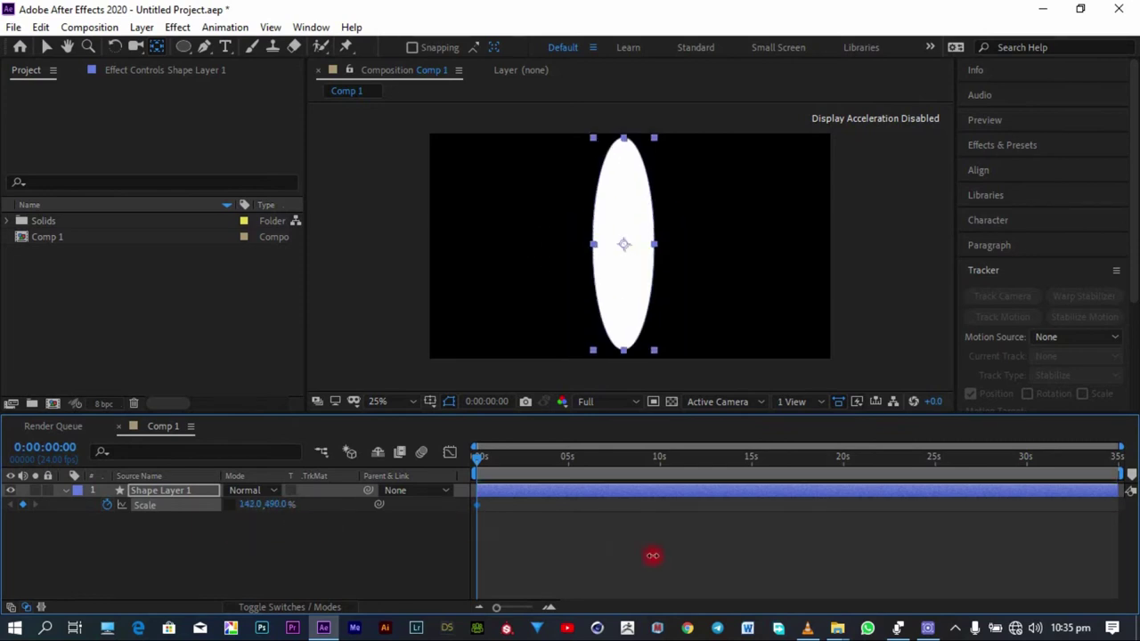
key(ctrl+z)
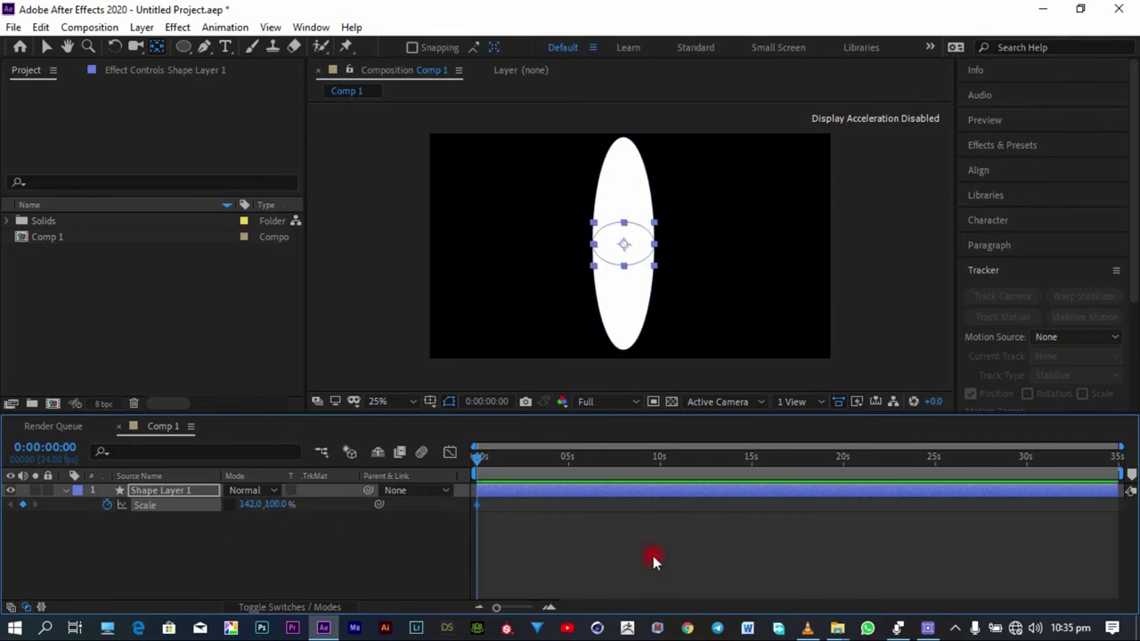
key(ctrl+z)
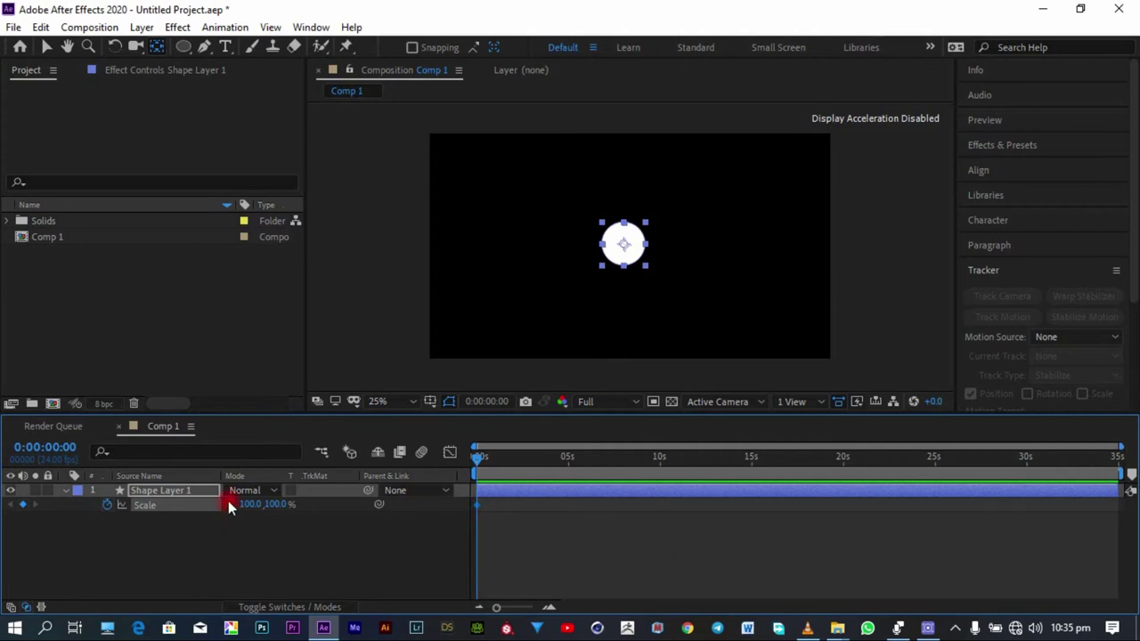
drag(246, 504, 156, 593)
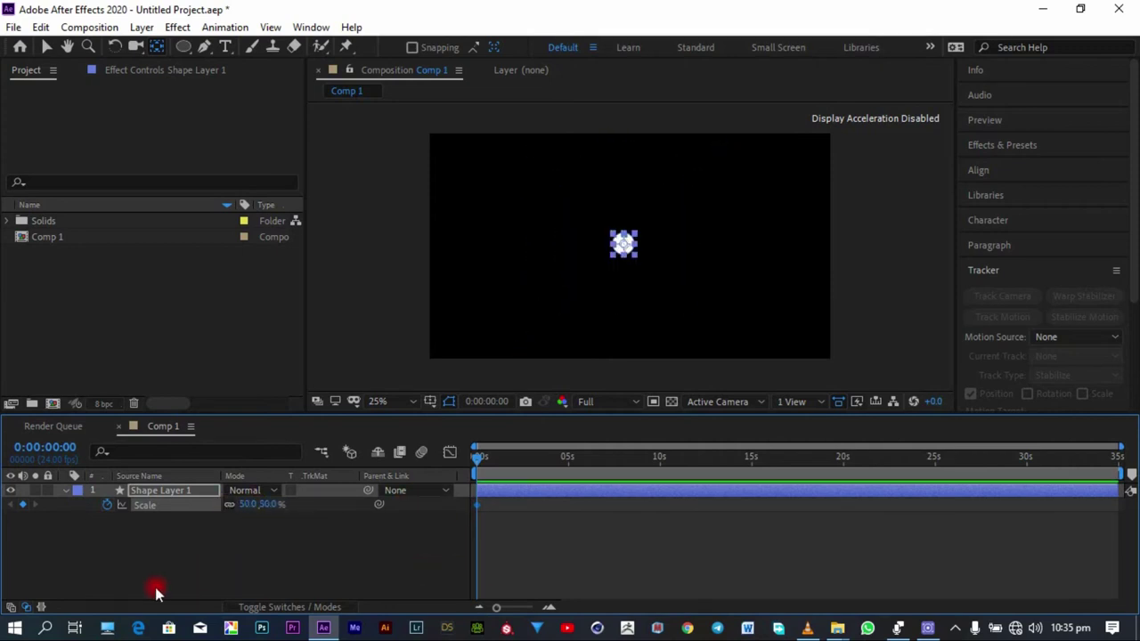
key(ctrl+z)
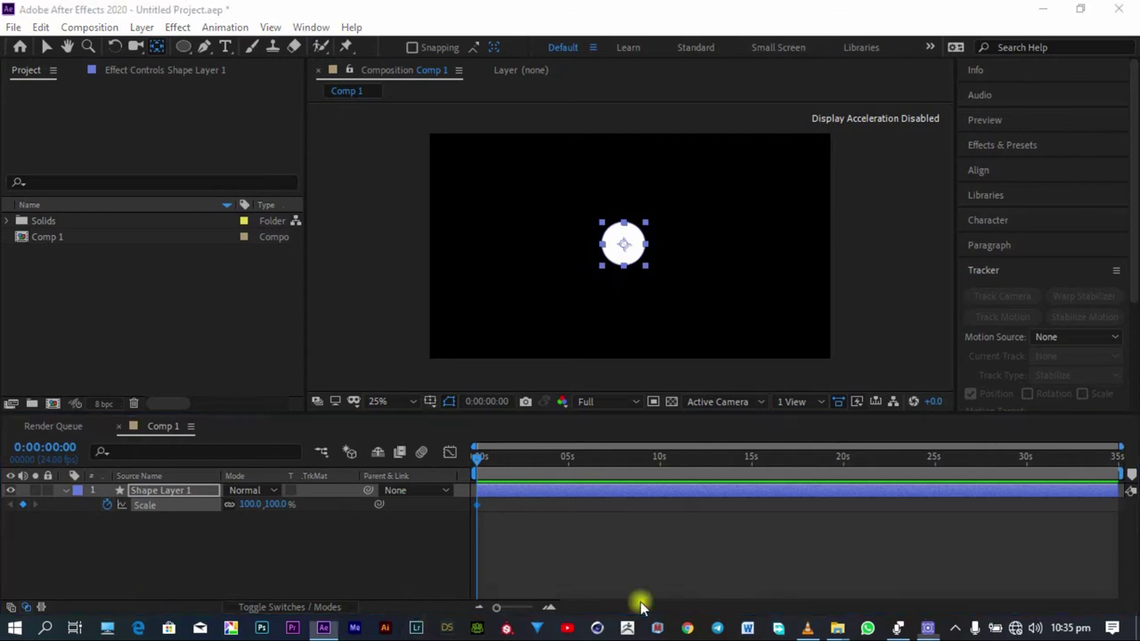
Step: Add a 355% Scale keyframe at 0:00:01:00 and scrub back to check the growth
click(552, 608)
click(552, 608)
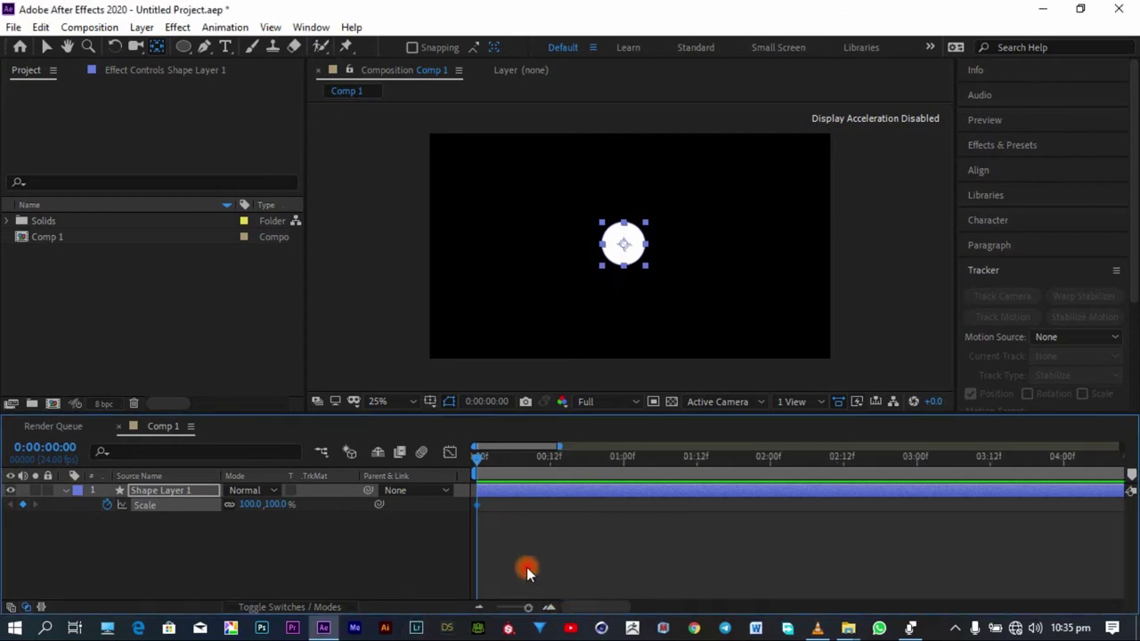
drag(507, 459, 615, 469)
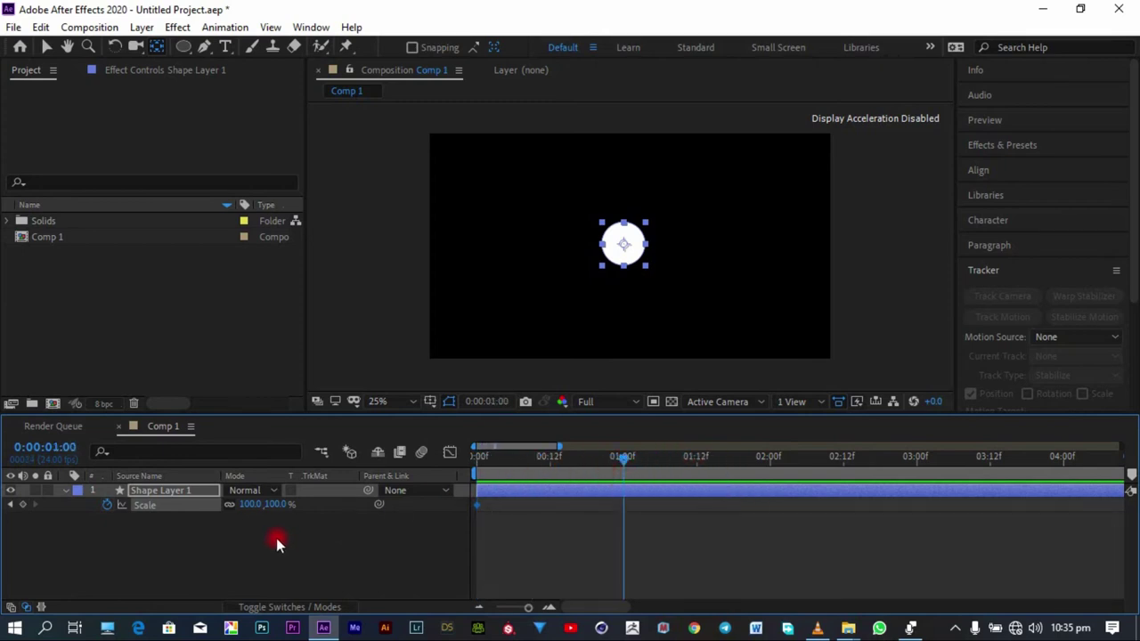
drag(251, 505, 465, 505)
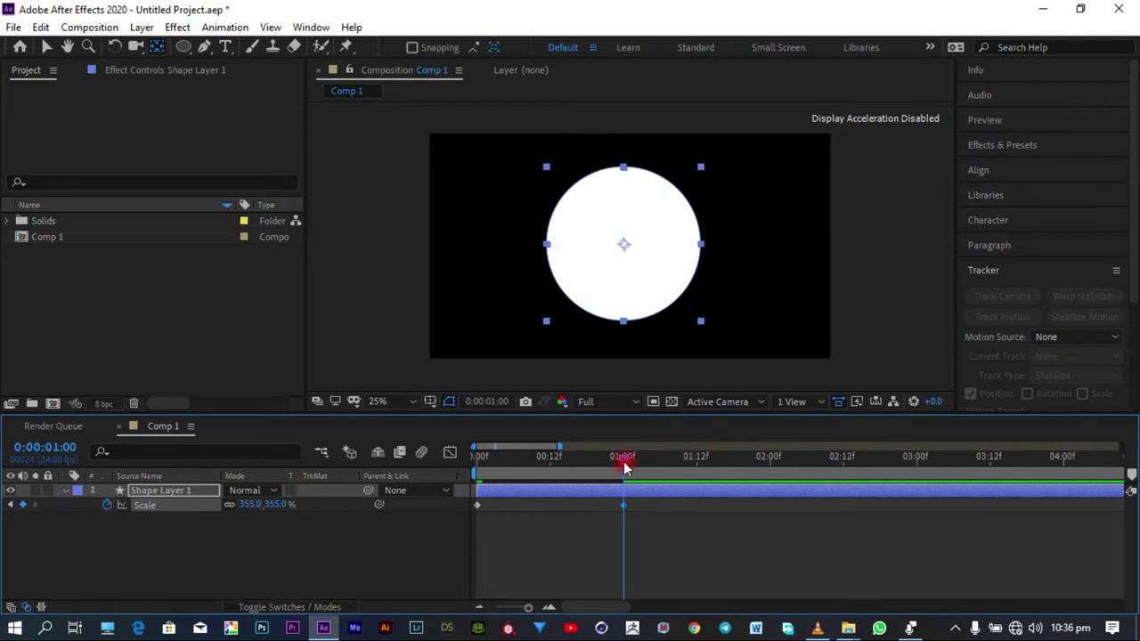
drag(625, 467, 617, 460)
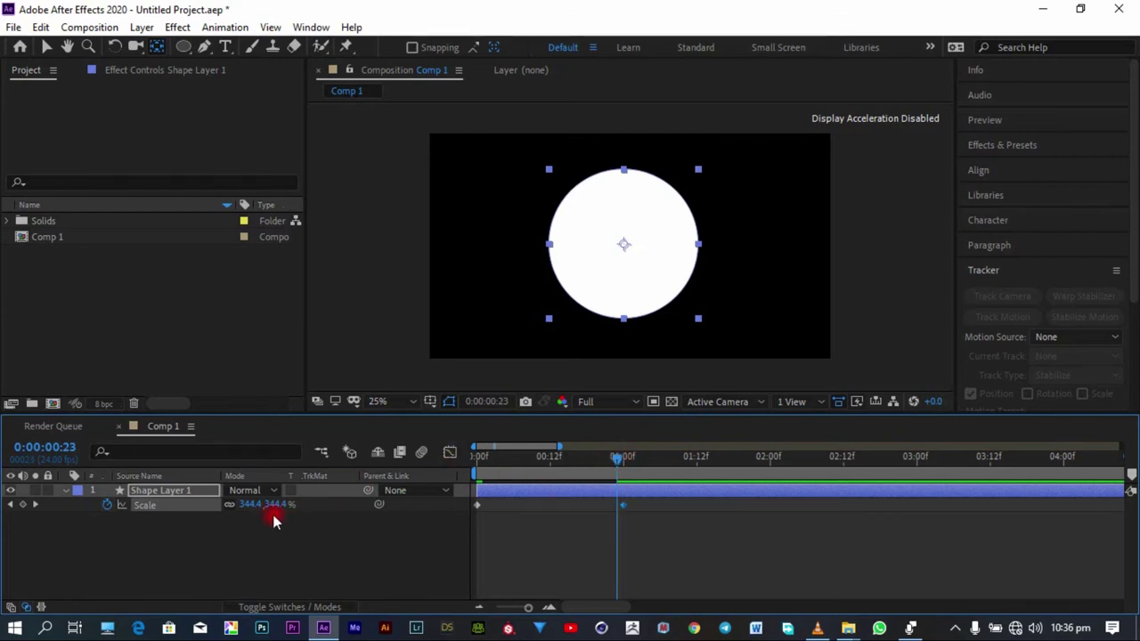
drag(616, 460, 469, 463)
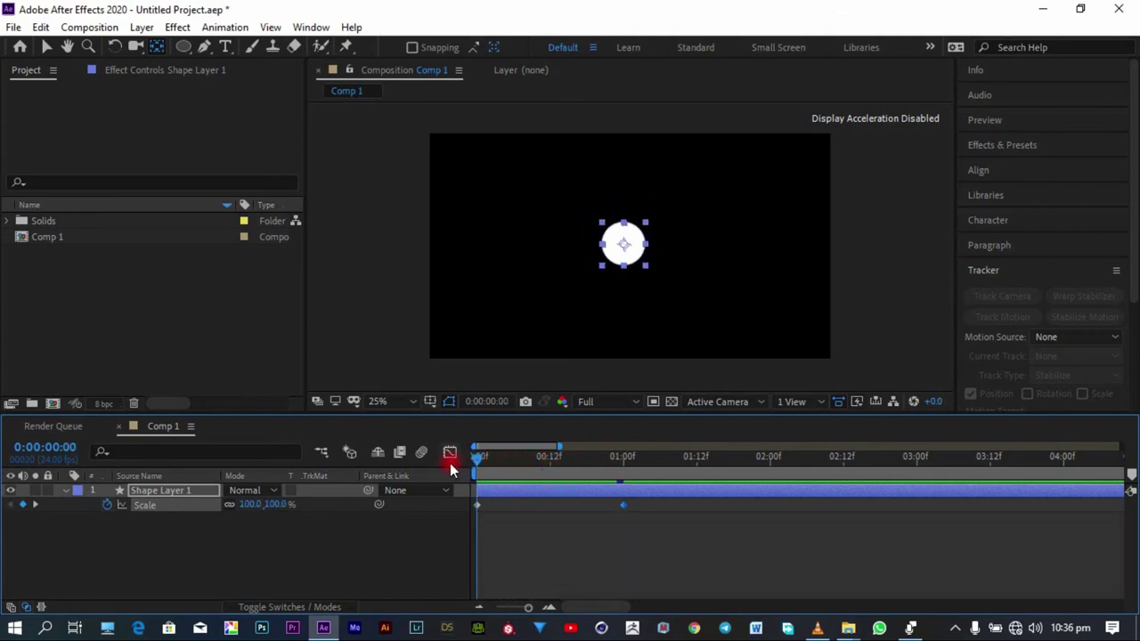
Step: Add a 618.5% Scale keyframe at frame 12 for an overshoot
key(space)
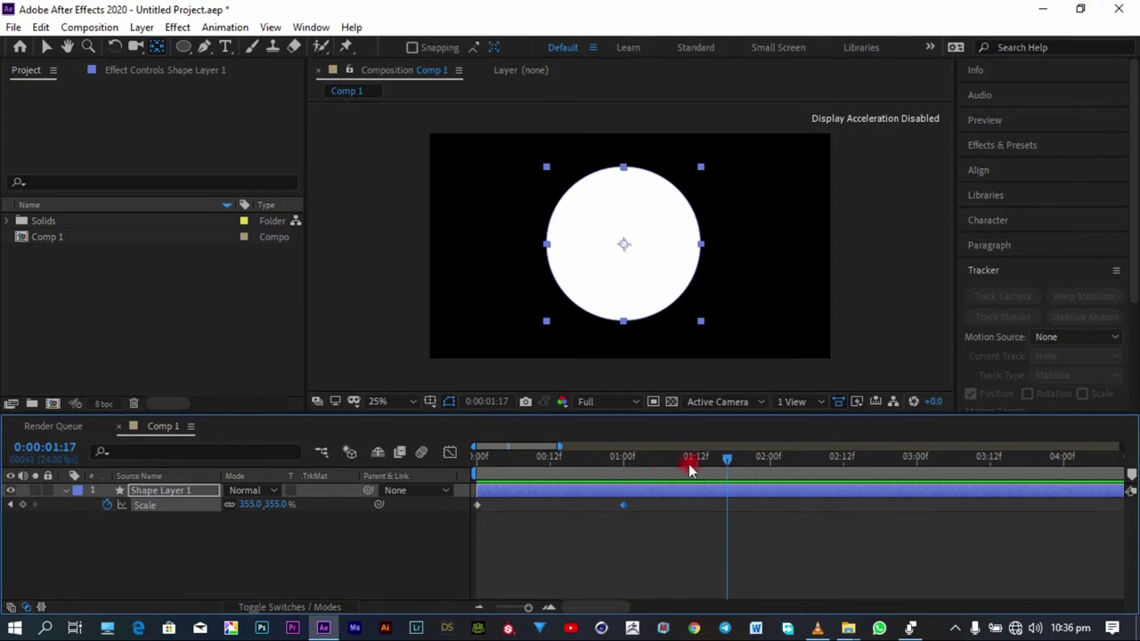
drag(730, 458, 548, 466)
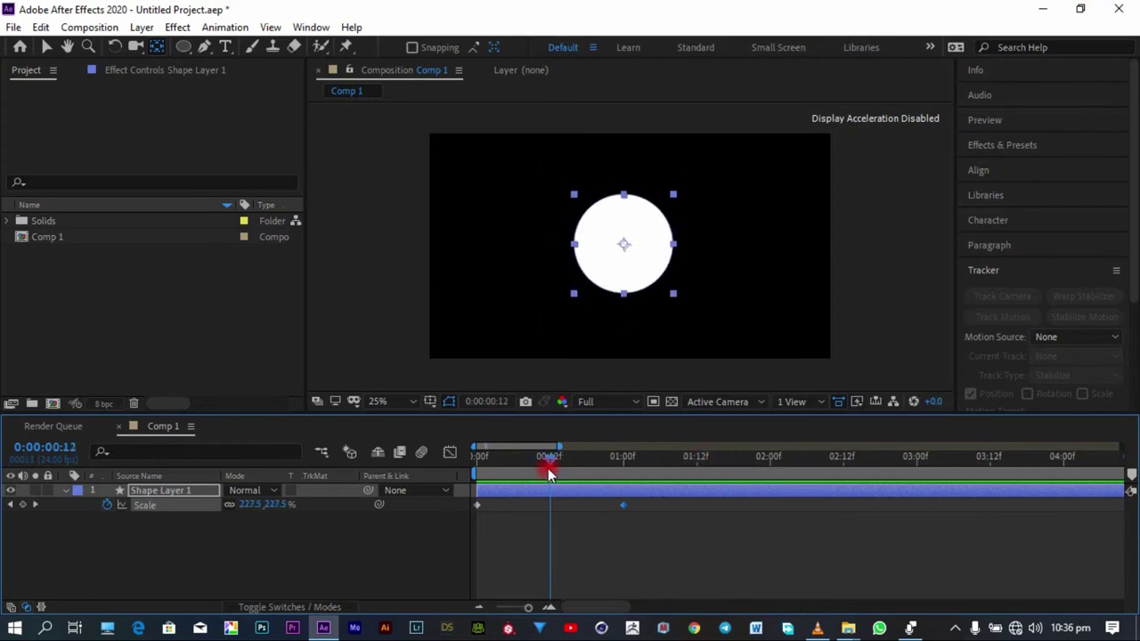
drag(247, 505, 576, 509)
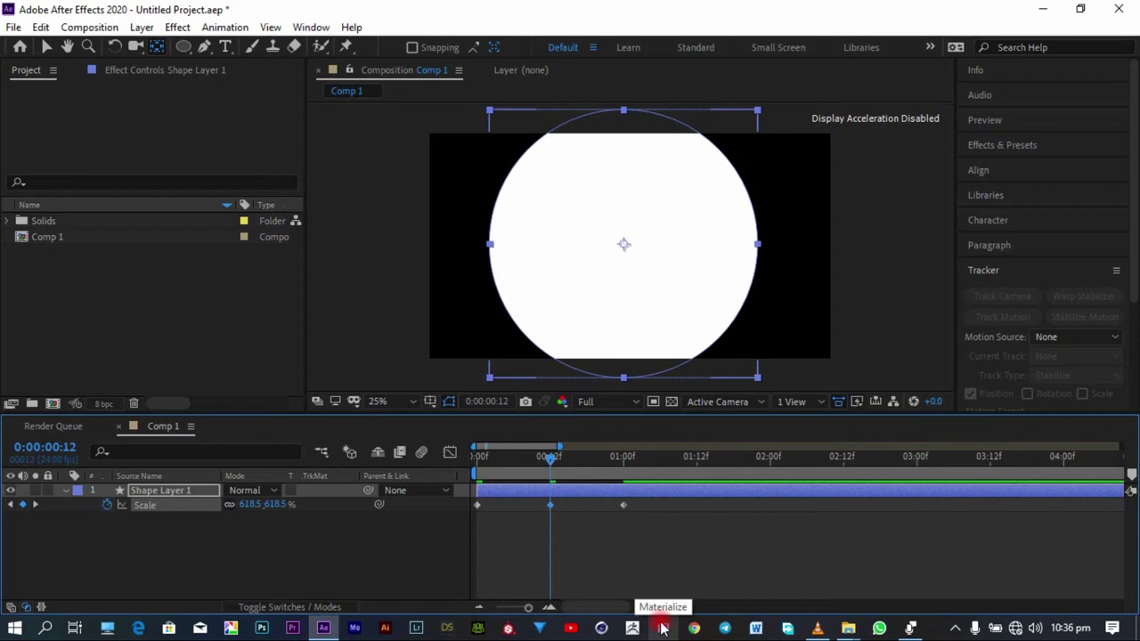
click(71, 452)
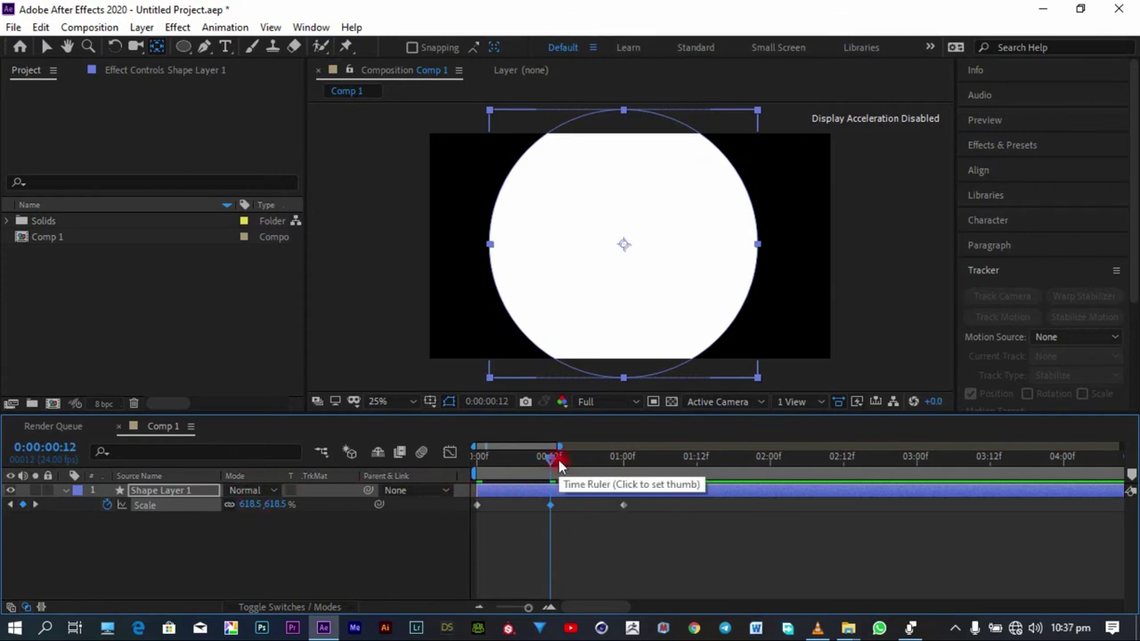
Step: Preview the overshooting scale animation and select all three Scale keyframes
drag(559, 462, 626, 466)
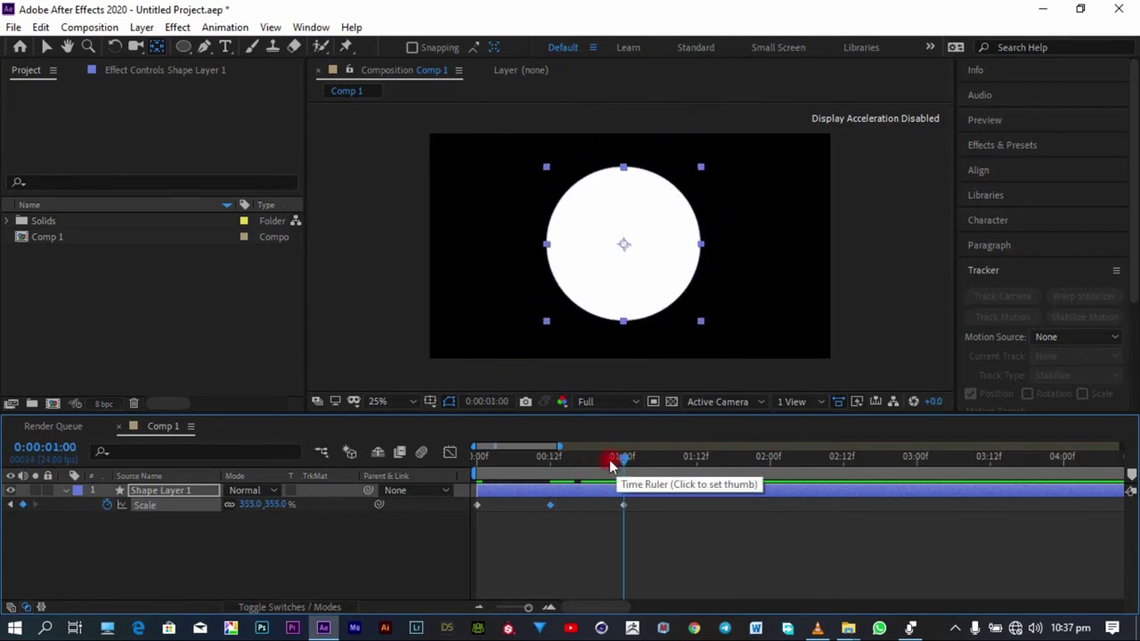
drag(613, 464, 255, 458)
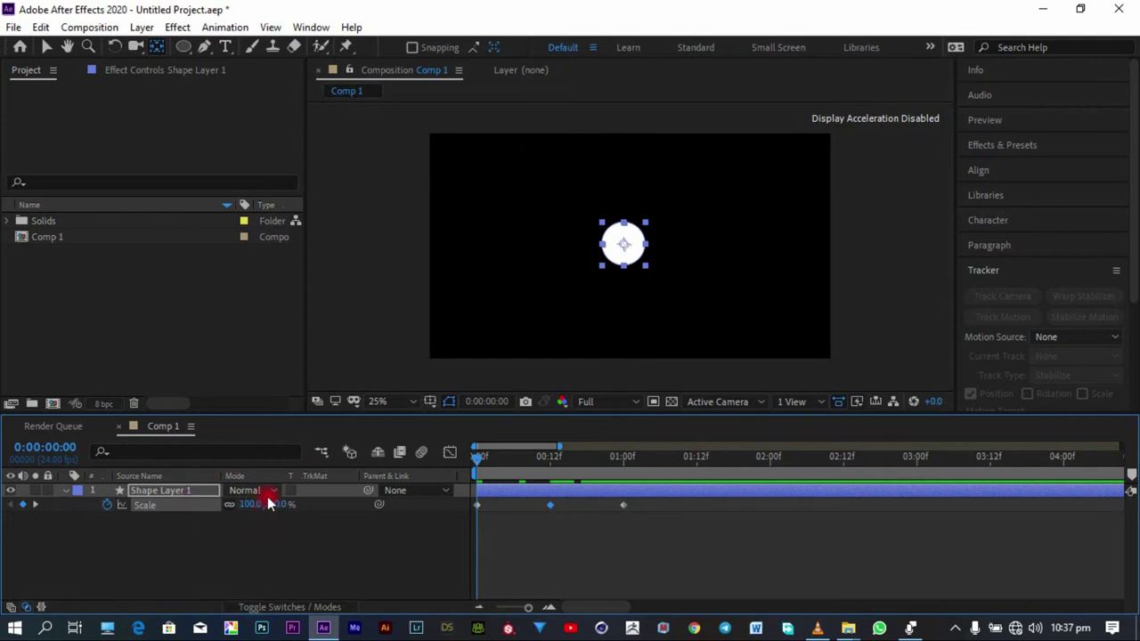
key(space)
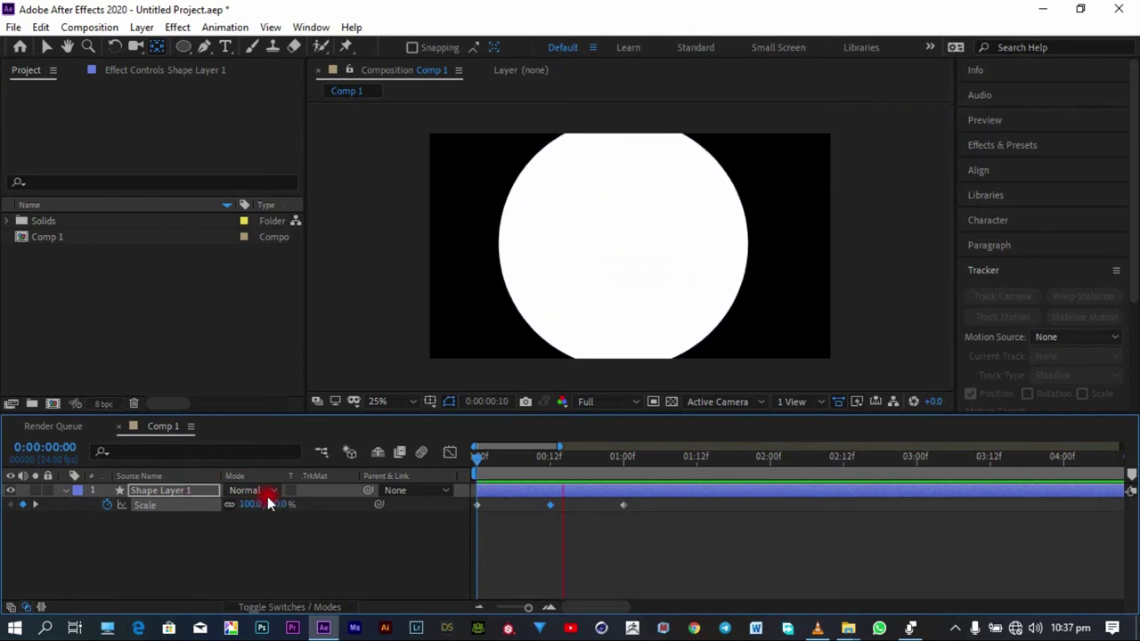
key(space)
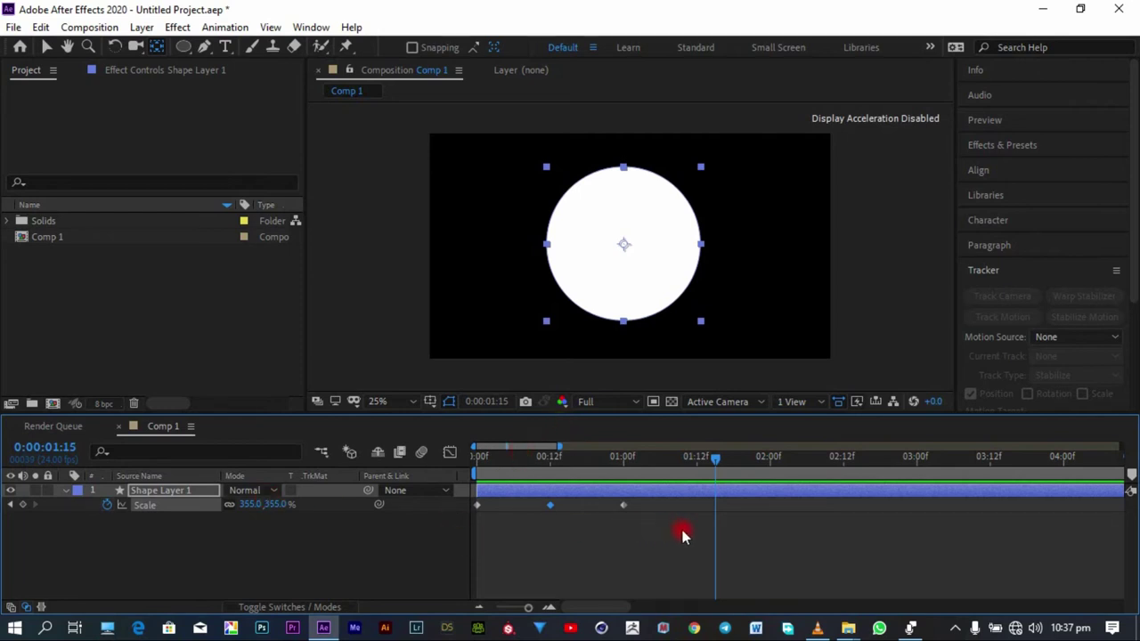
drag(682, 534, 445, 500)
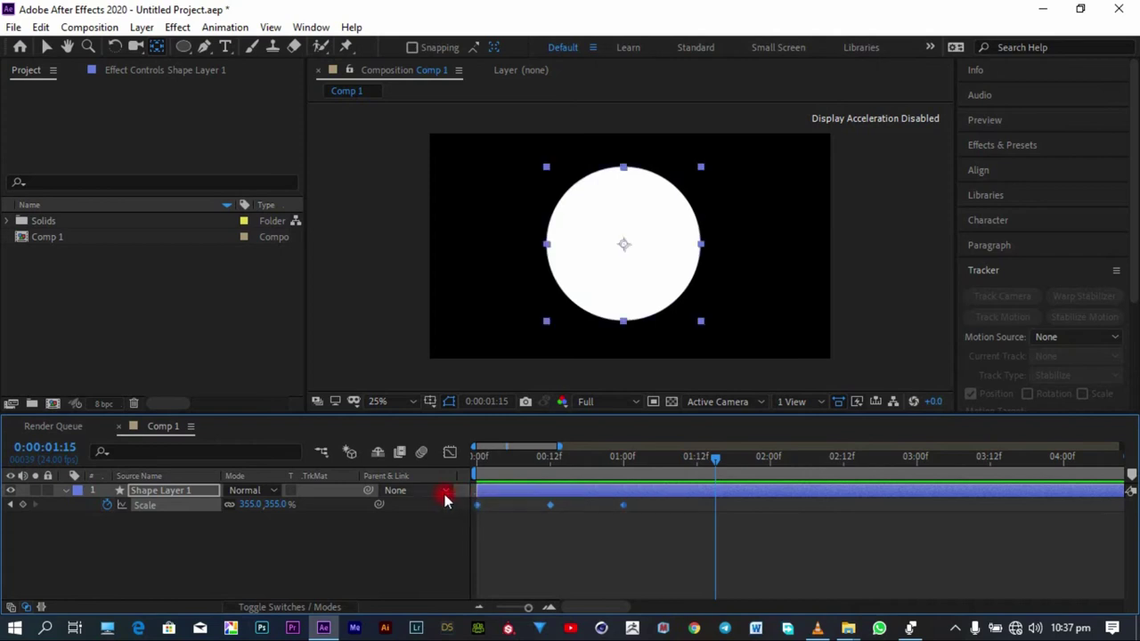
Step: Delete the Scale keyframes and add a 40% Opacity keyframe at 0:00:00:00
key(Delete)
click(549, 474)
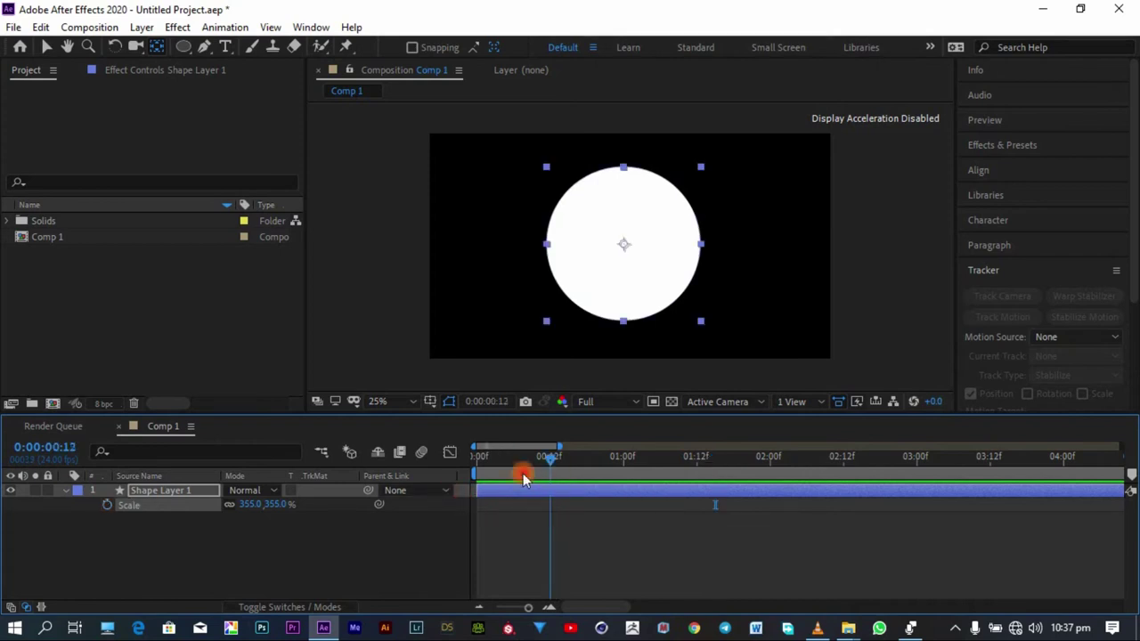
drag(523, 479, 662, 473)
key(Home)
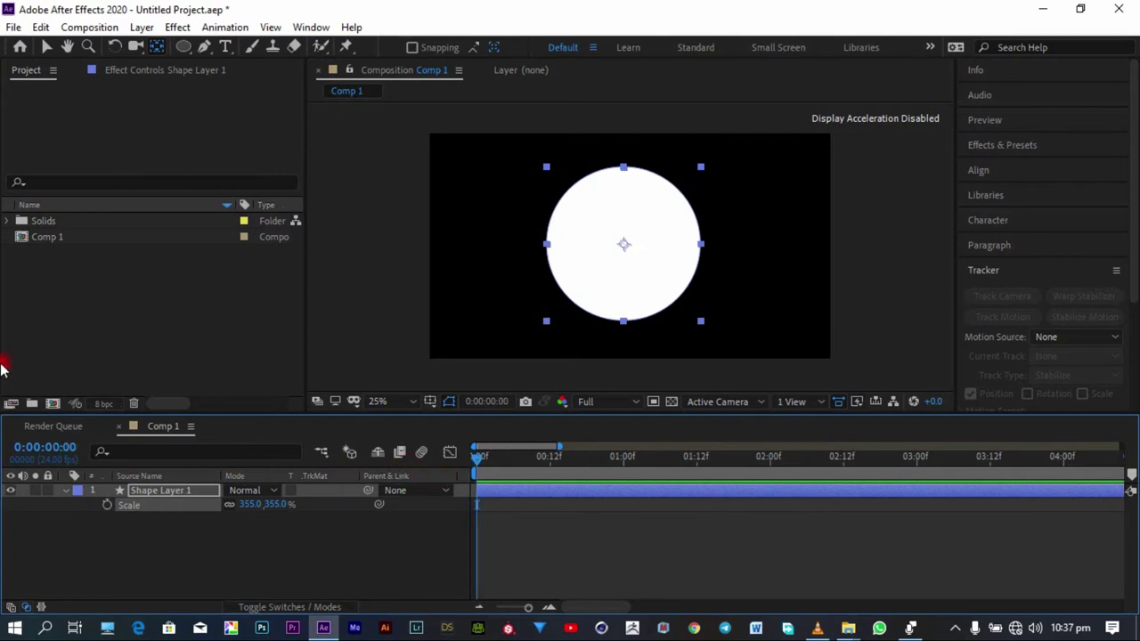
key(t)
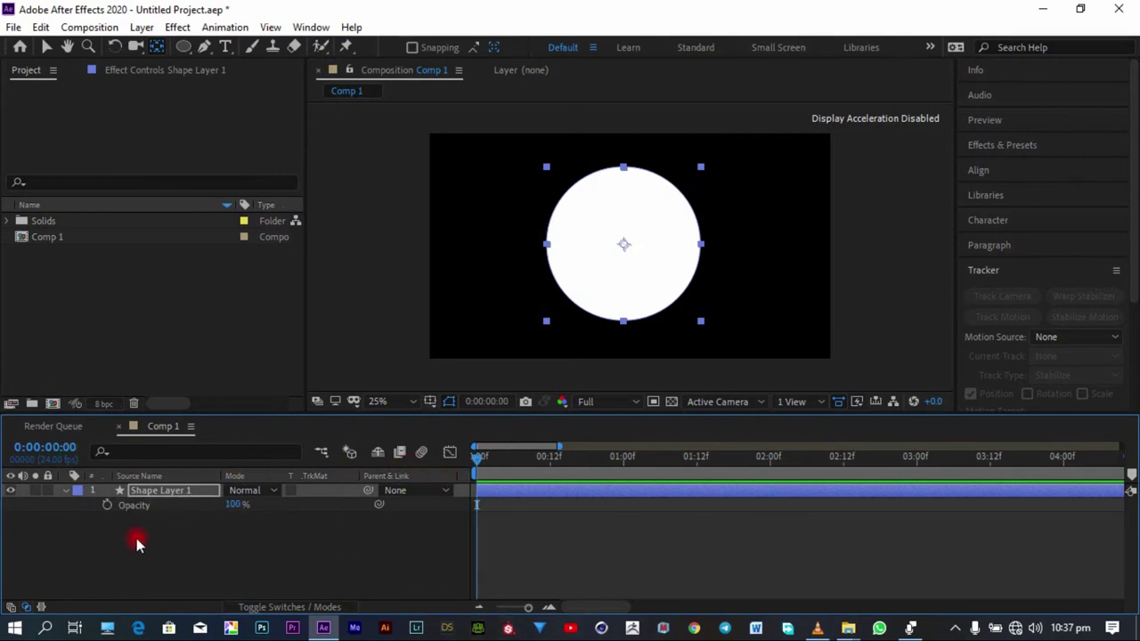
click(106, 505)
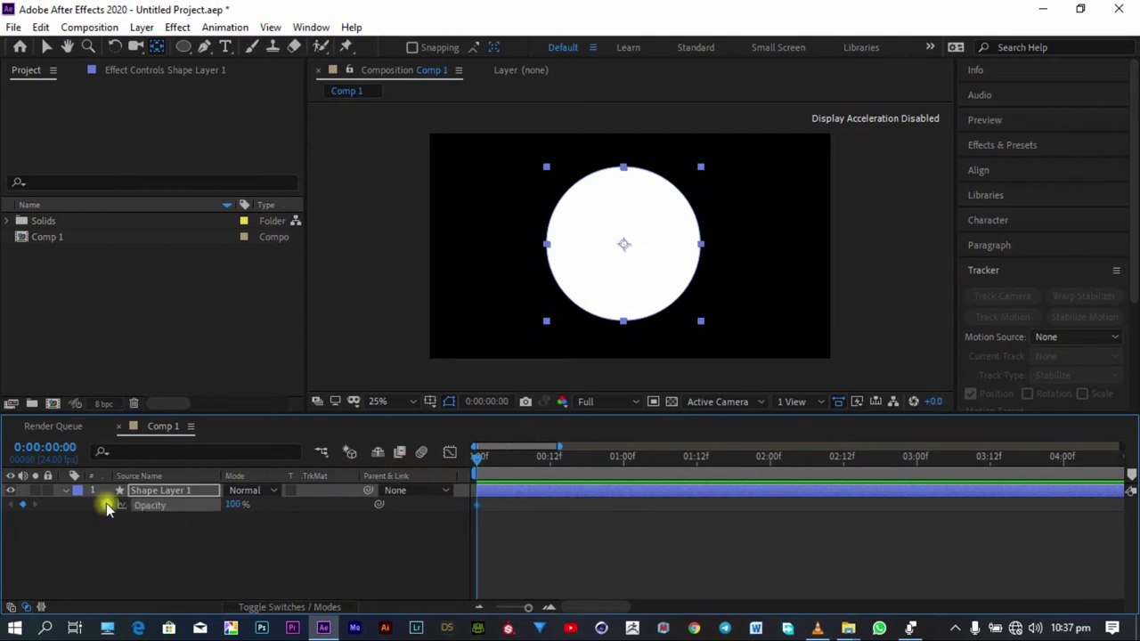
click(237, 505)
text(40)
key(Return)
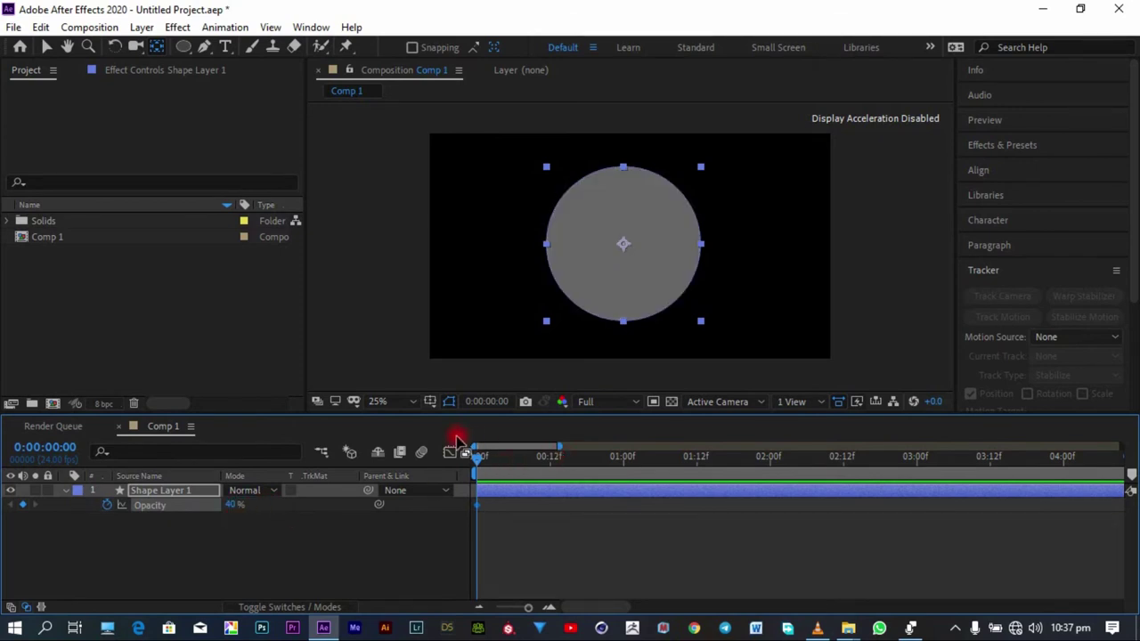
Step: Set Opacity to 100% at frame 10 and preview the fade-in
drag(476, 455, 540, 469)
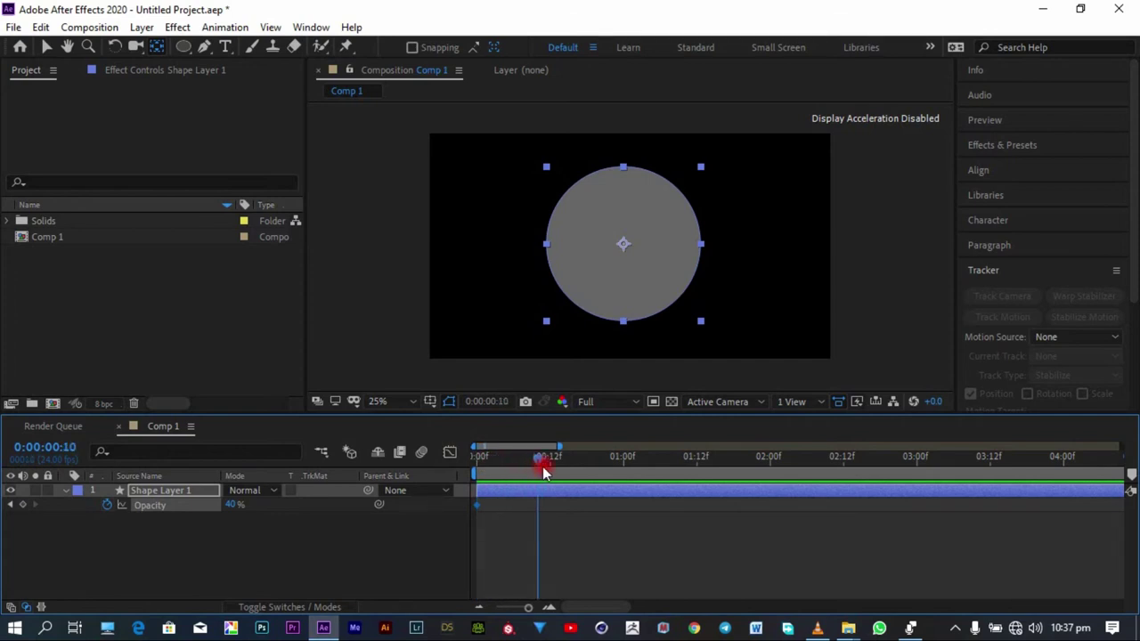
drag(235, 503, 697, 505)
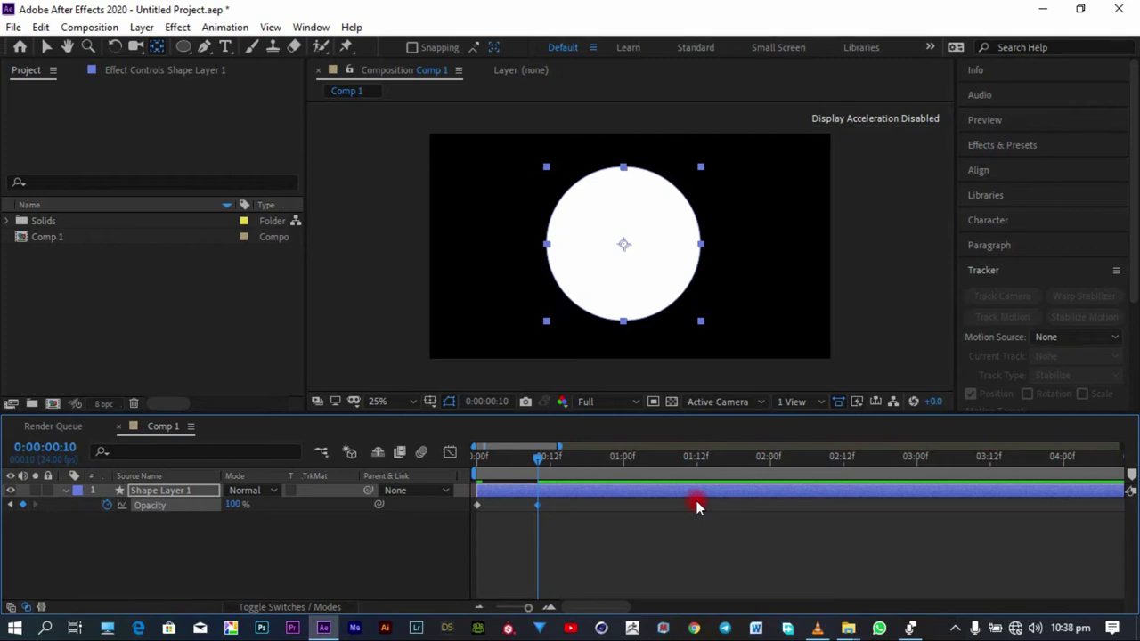
drag(537, 457, 479, 457)
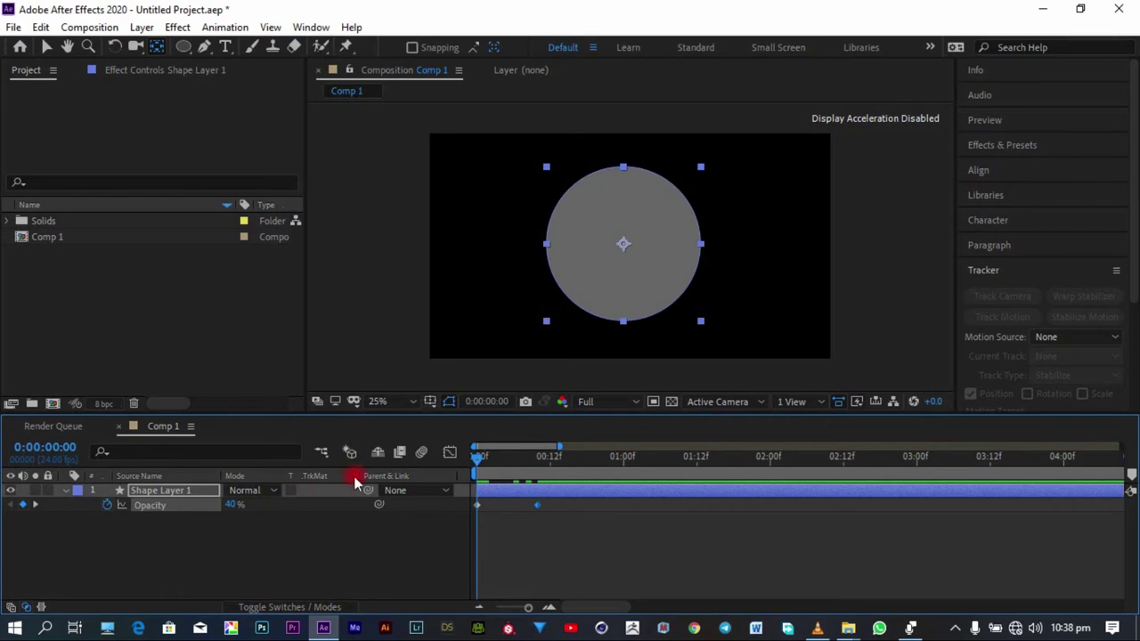
key(space)
key(space)
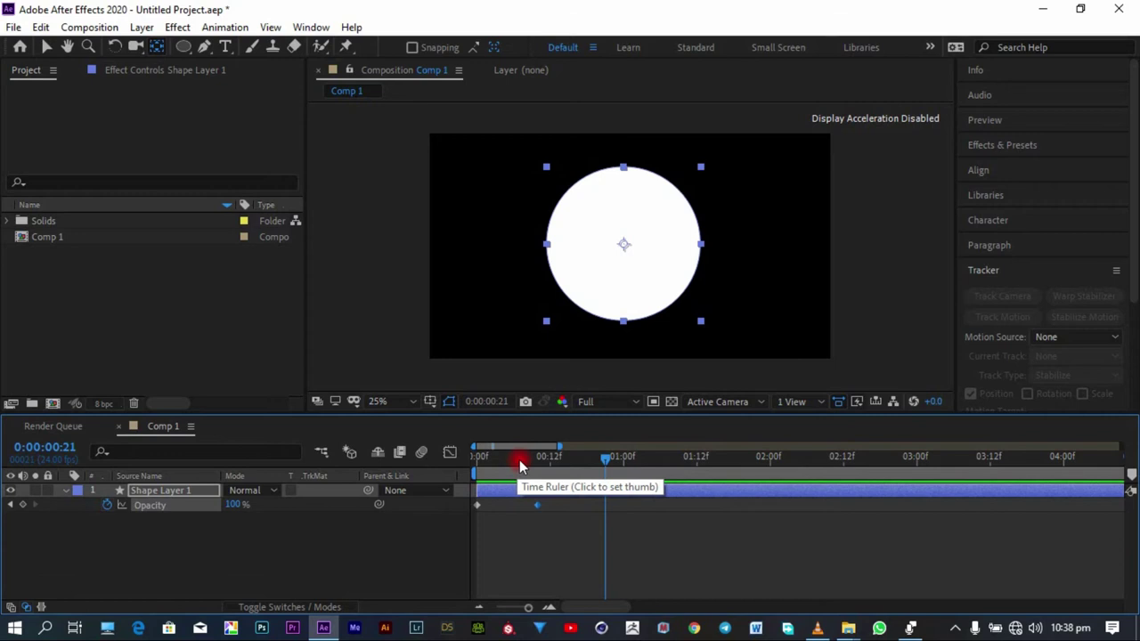
Step: Stretch the circle's Scale horizontally into a wide ellipse and select the Opacity keyframes
key(s)
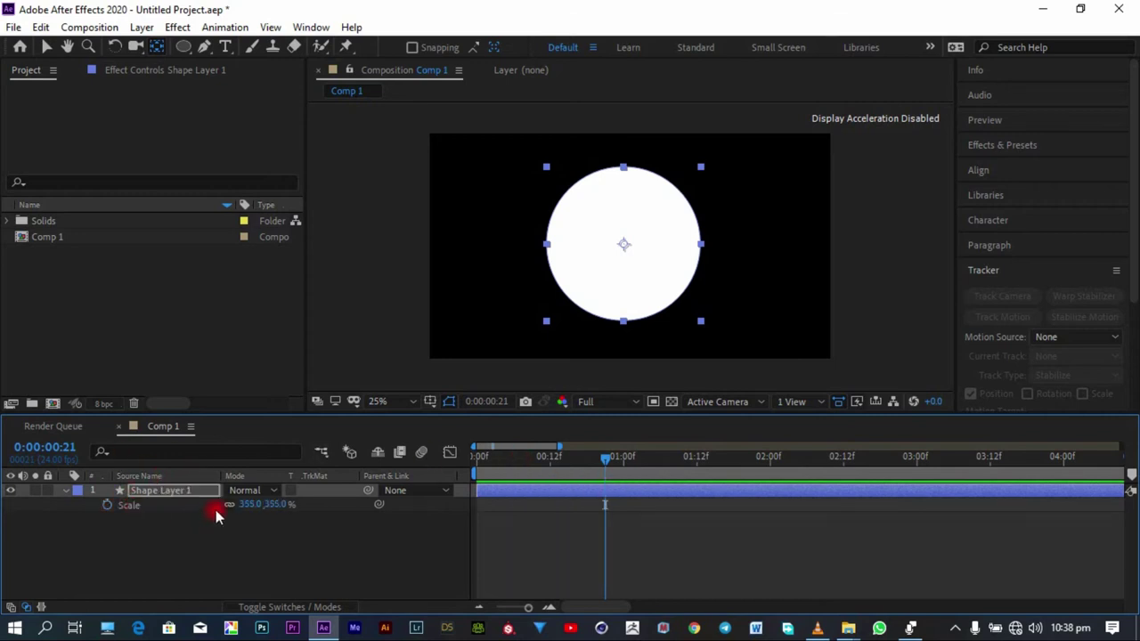
drag(249, 503, 438, 506)
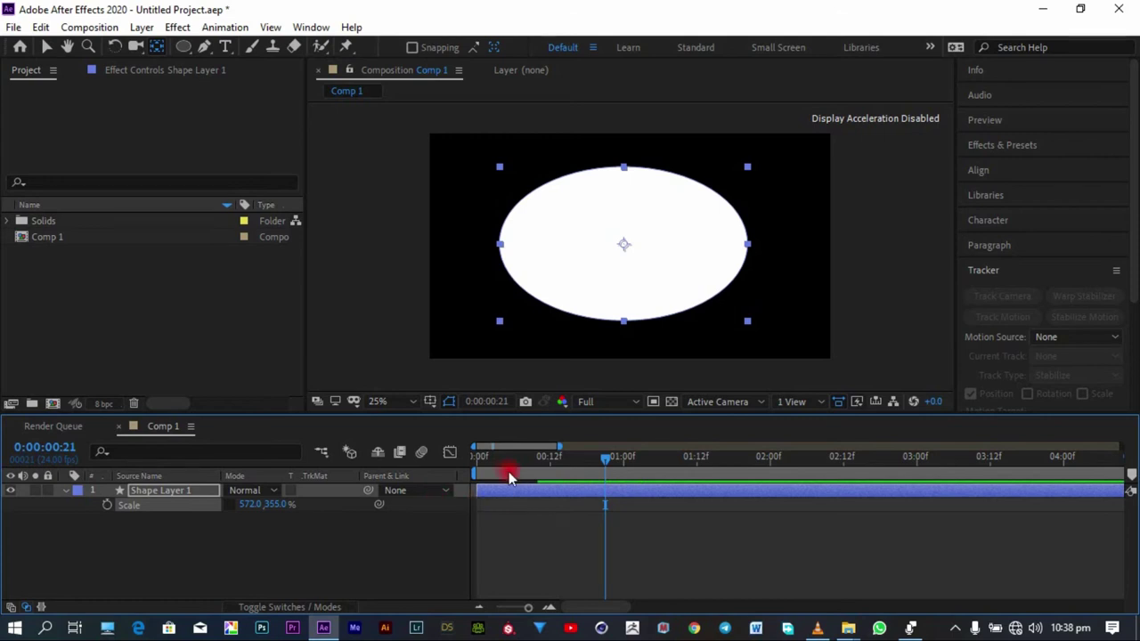
key(t)
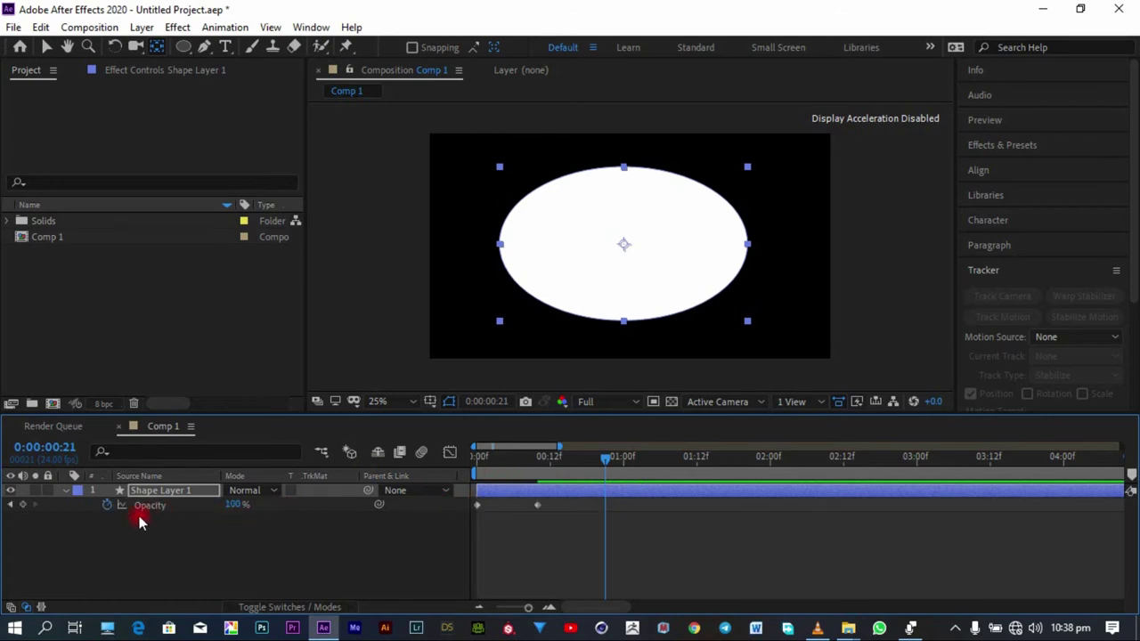
drag(565, 539, 434, 508)
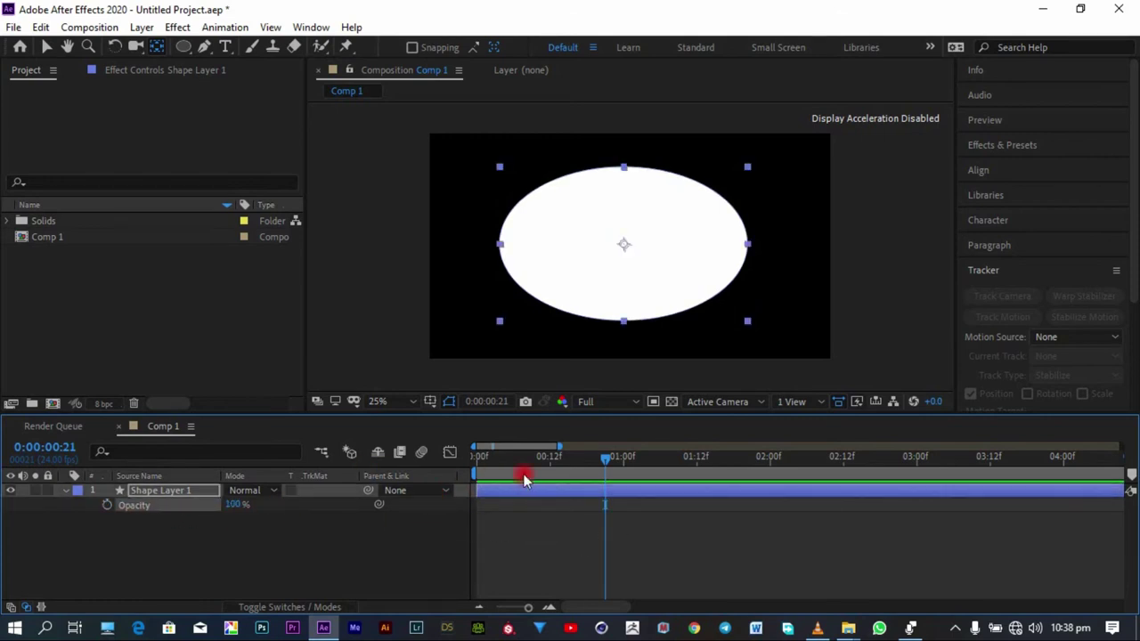
drag(522, 470, 323, 476)
Step: Animate Rotation from 0x+0.0° at the start to 1x+21.0° around frame 10, then preview
key(r)
click(108, 504)
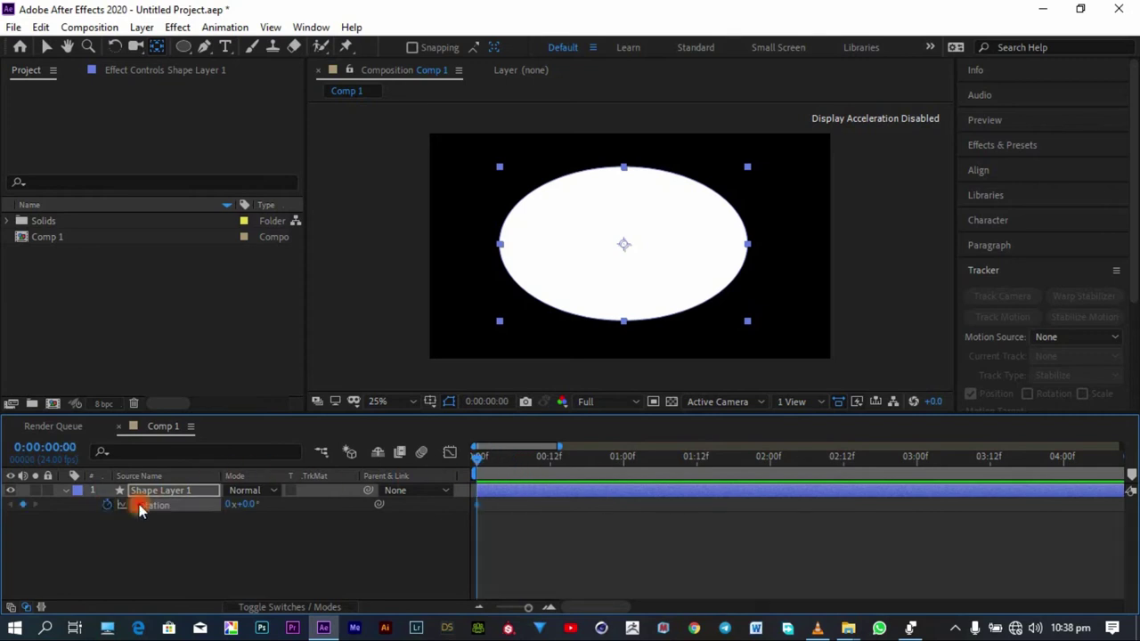
drag(483, 472, 537, 472)
drag(248, 505, 526, 483)
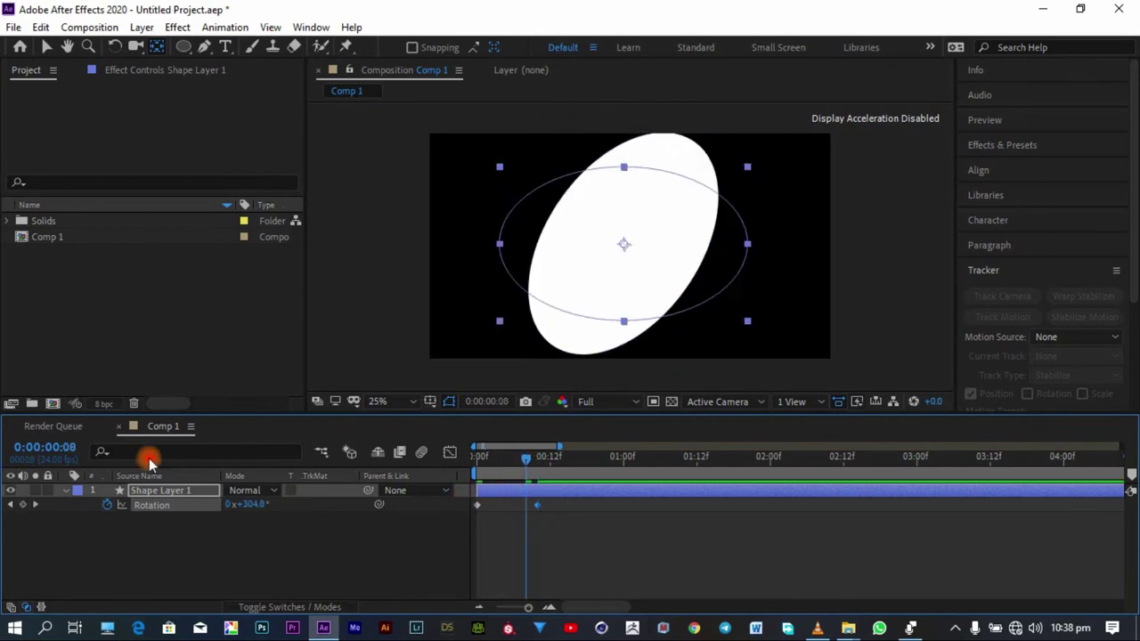
key(Home)
key(space)
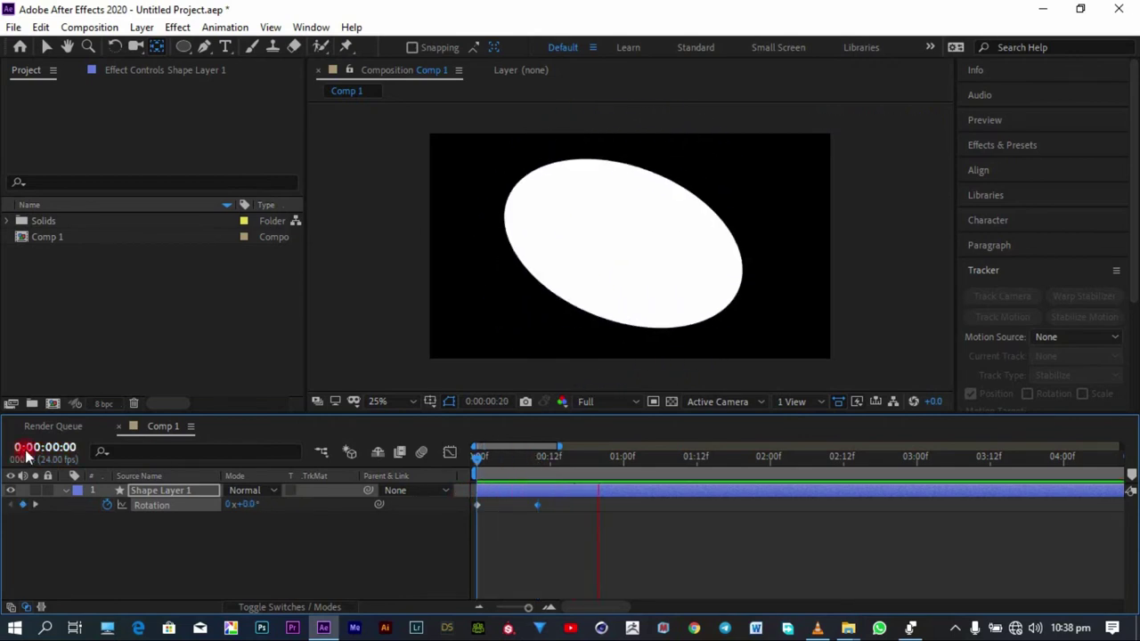
key(space)
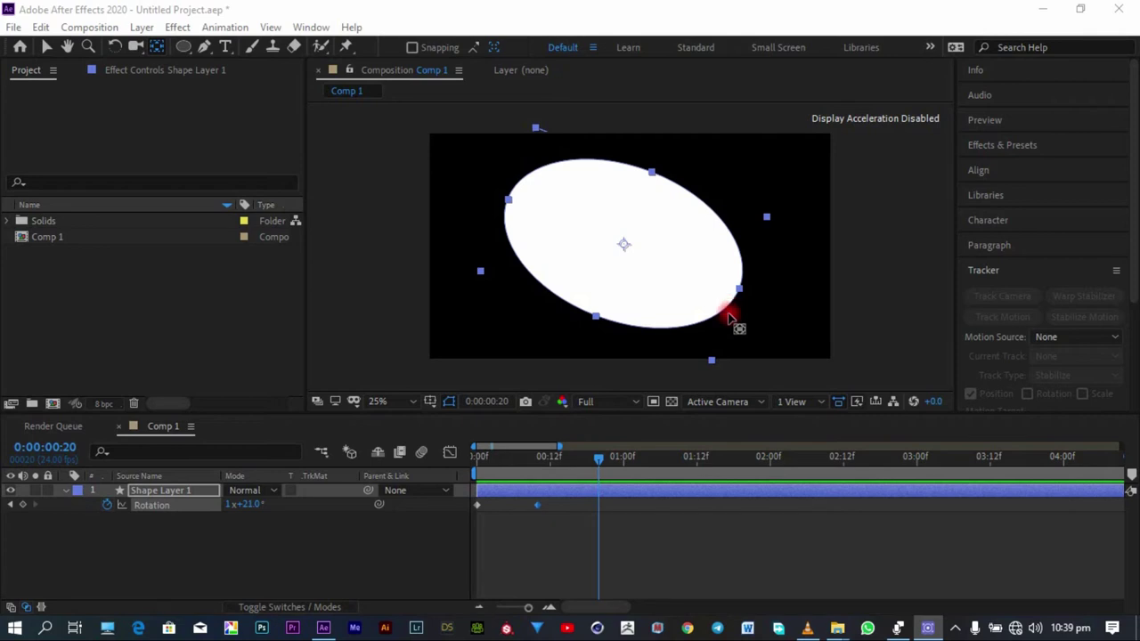
Step: Select the Rotation keyframes and the ellipse's shape layer
click(713, 488)
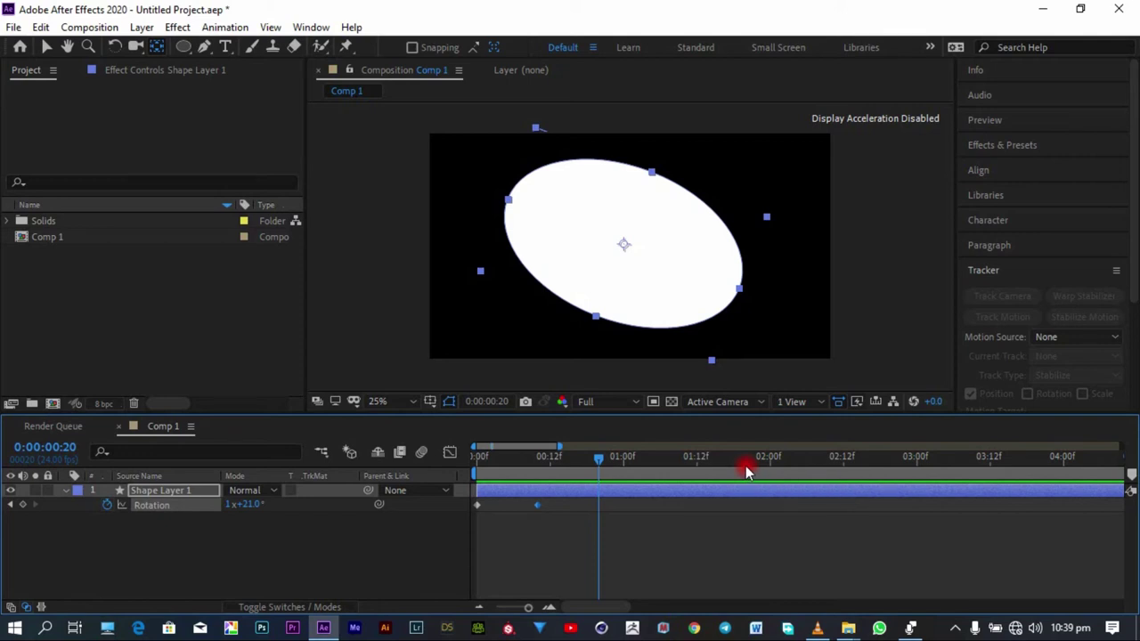
drag(529, 457, 387, 490)
mouse_move(529, 532)
mouse_down()
mouse_move(479, 494)
mouse_move(430, 480)
mouse_move(546, 521)
mouse_up()
click(241, 493)
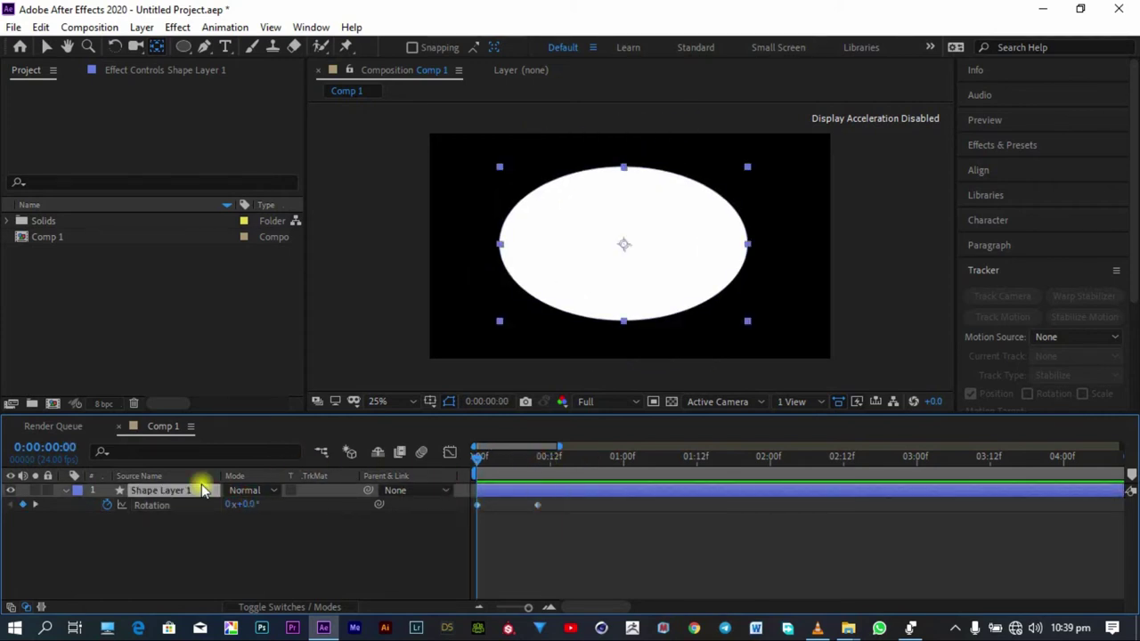
Step: Delete the old ellipse layer and draw a new white circle near the composition centre
key(Delete)
click(183, 45)
drag(584, 223, 667, 284)
click(157, 47)
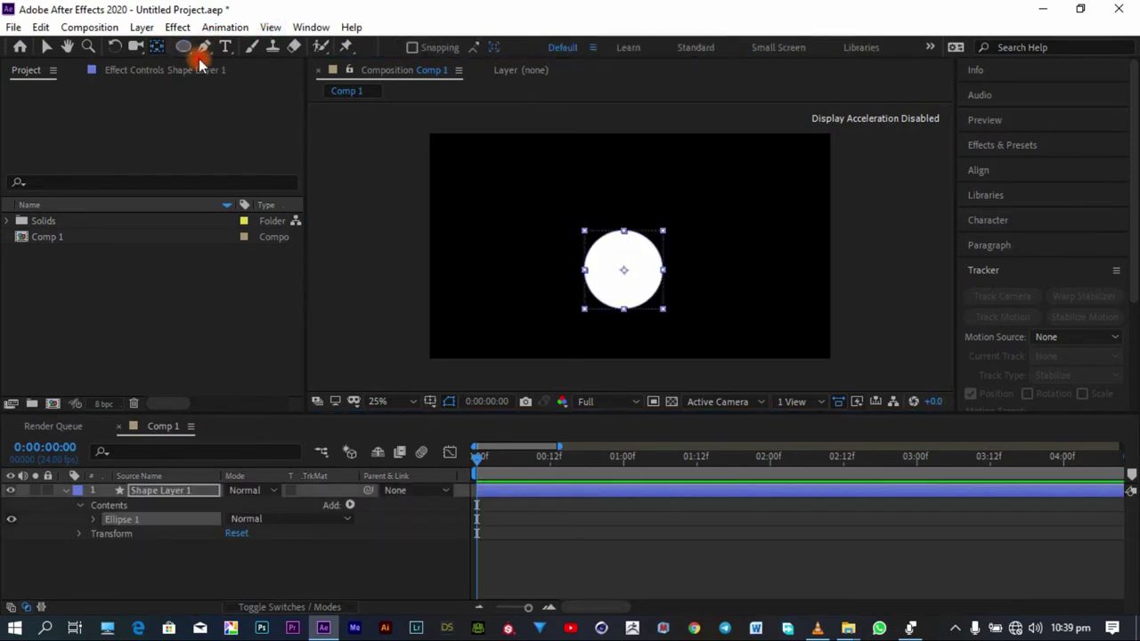
click(618, 262)
click(647, 196)
click(656, 260)
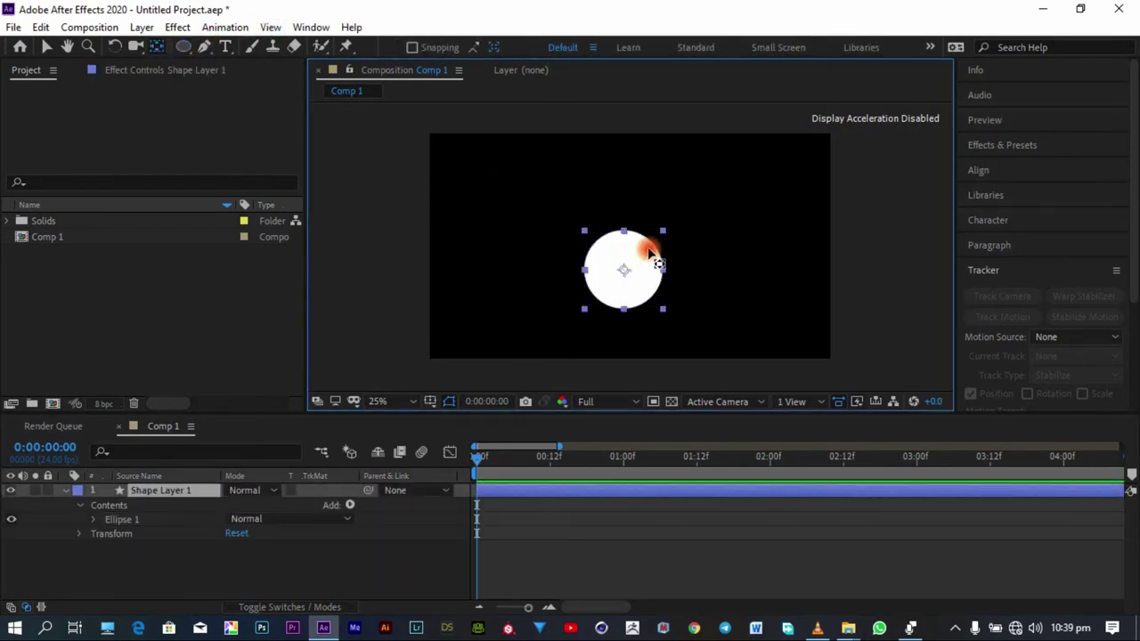
click(623, 269)
click(623, 269)
click(566, 203)
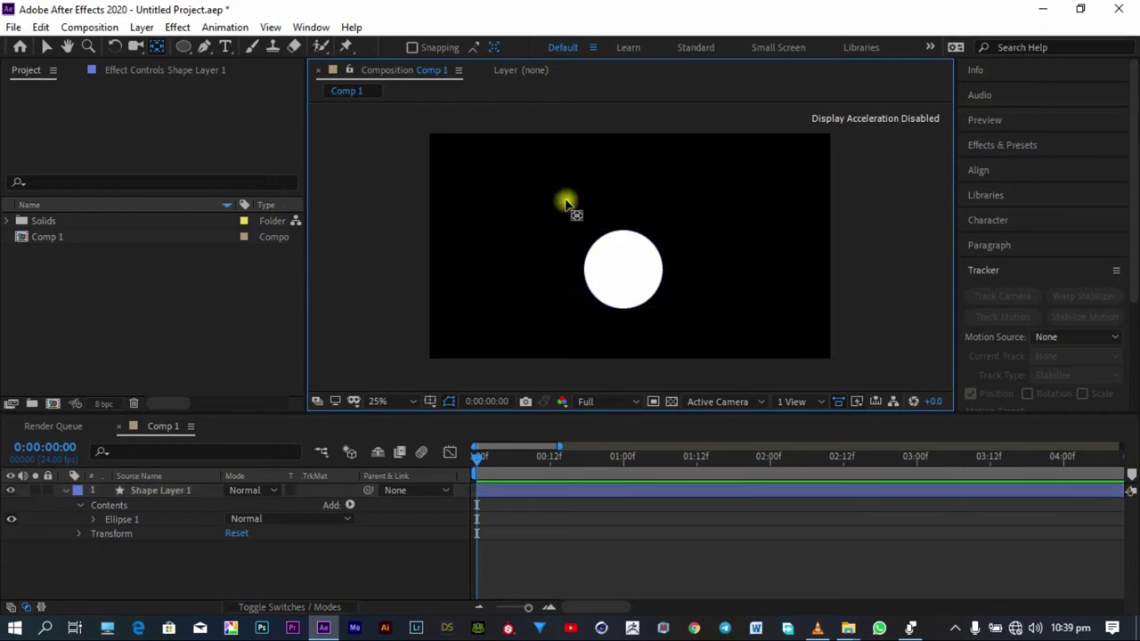
click(618, 262)
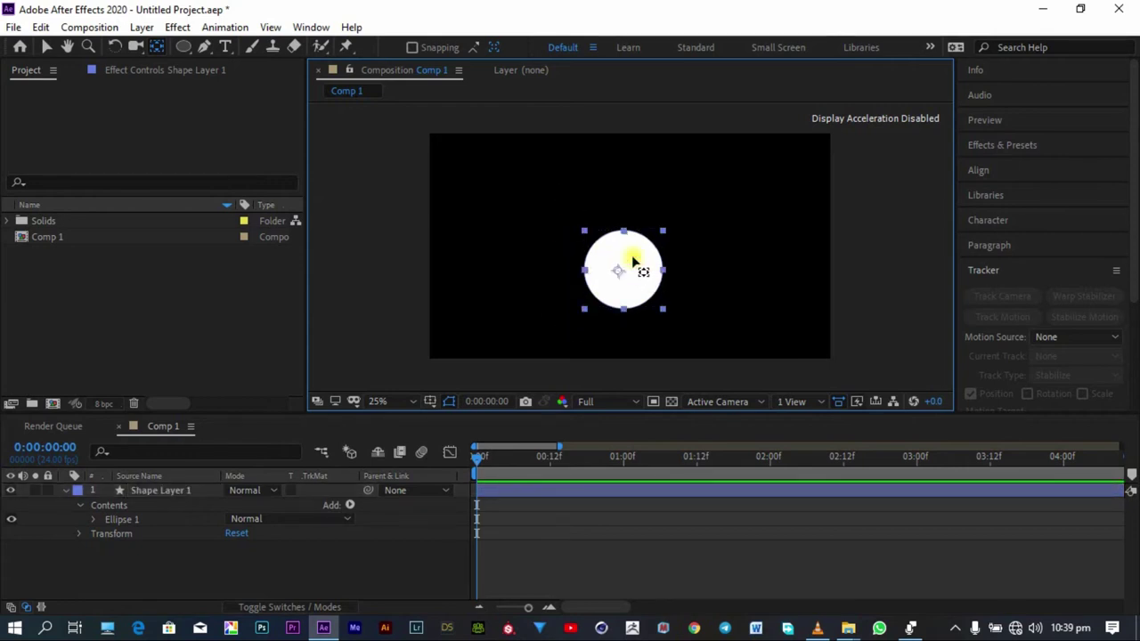
click(624, 271)
click(641, 215)
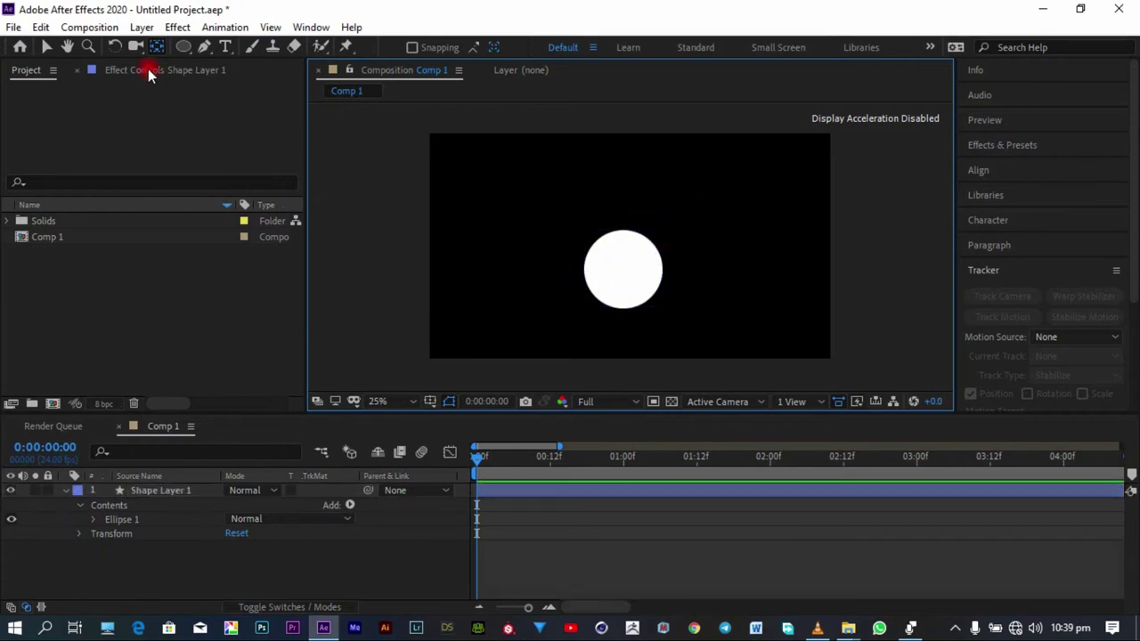
Step: Nudge the new circle slightly upward in the composition
click(49, 46)
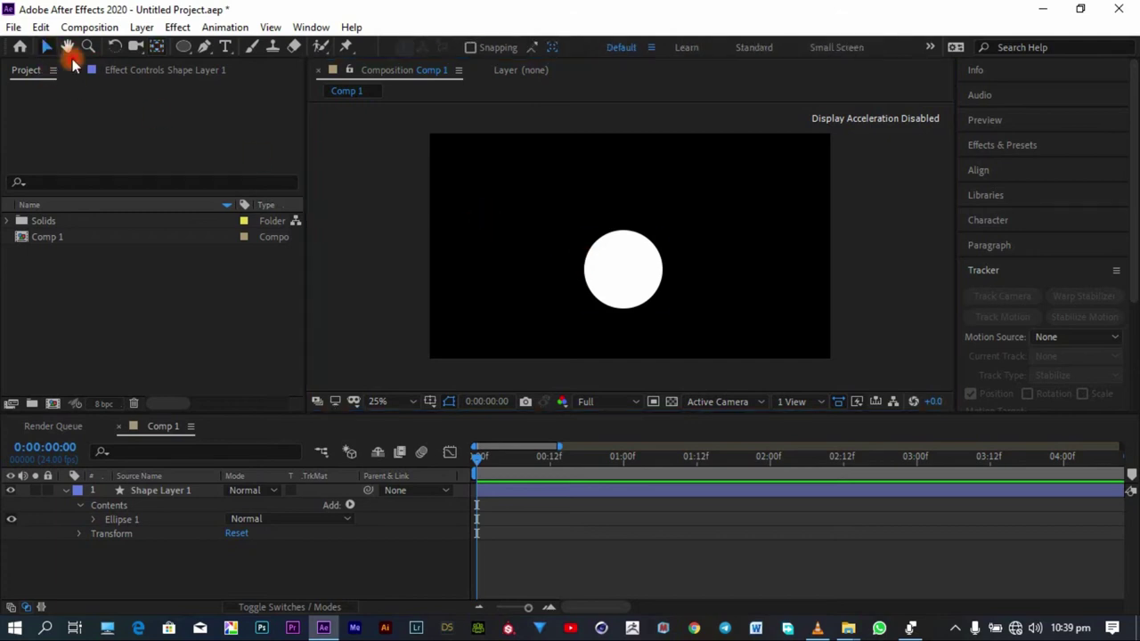
drag(632, 244, 628, 220)
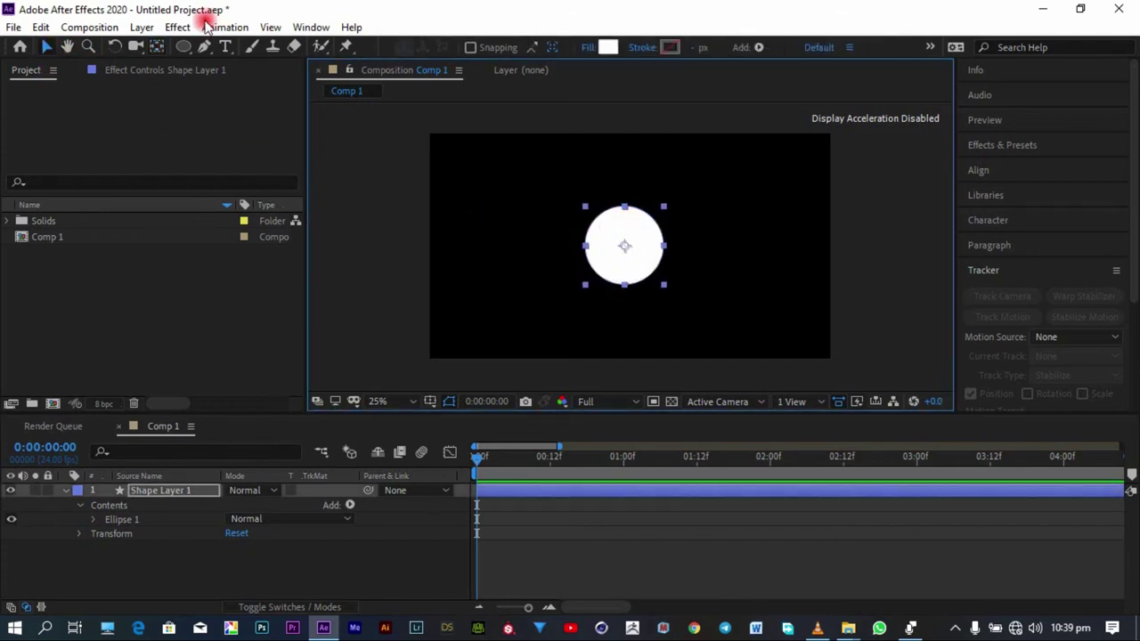
click(157, 47)
click(618, 241)
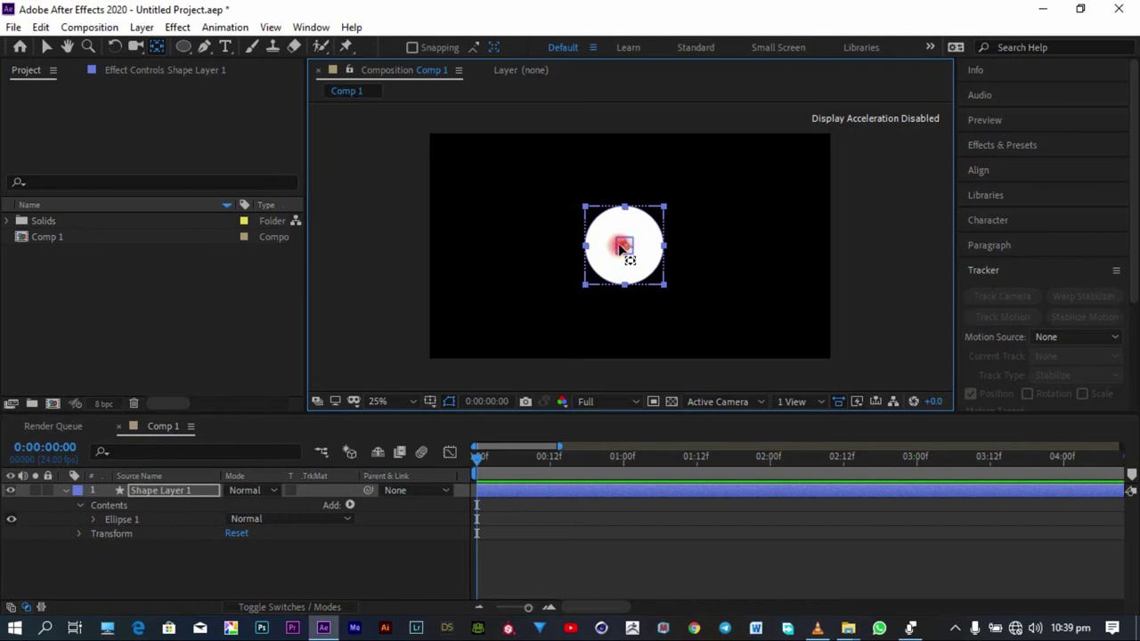
click(692, 201)
Step: Centre the circle horizontally to the composition and duplicate its layer
click(1025, 171)
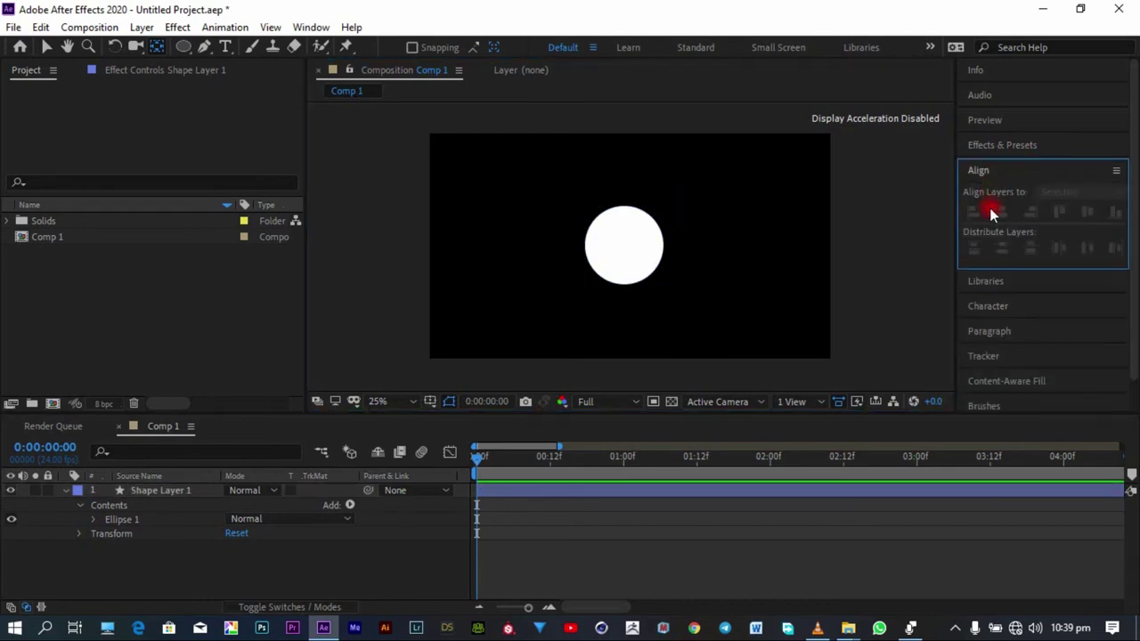
click(618, 246)
click(1002, 211)
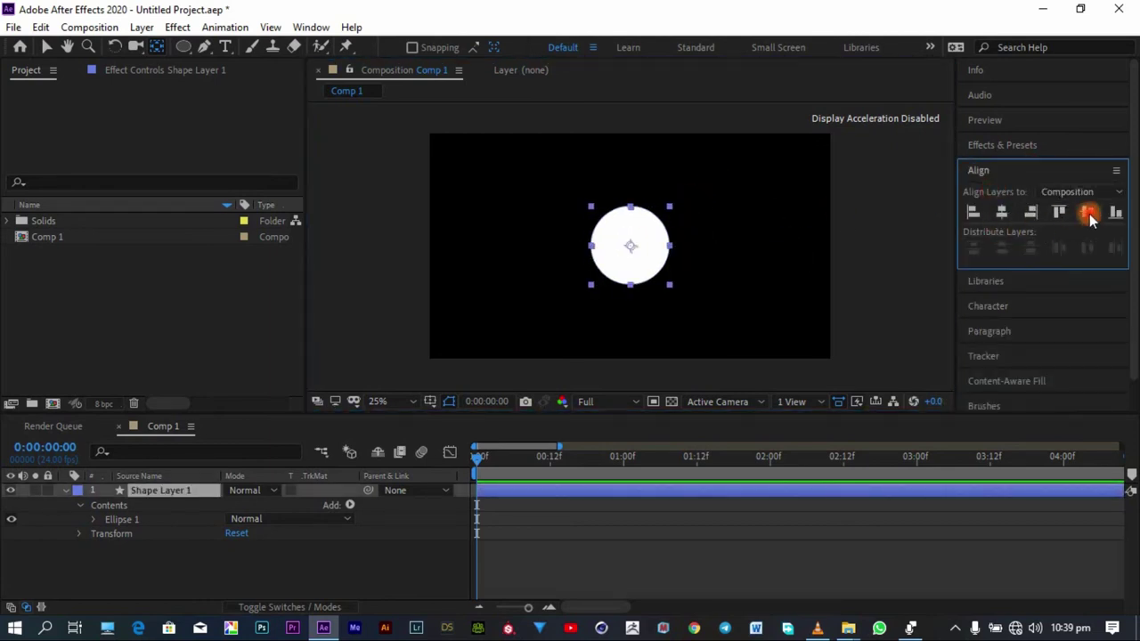
click(868, 247)
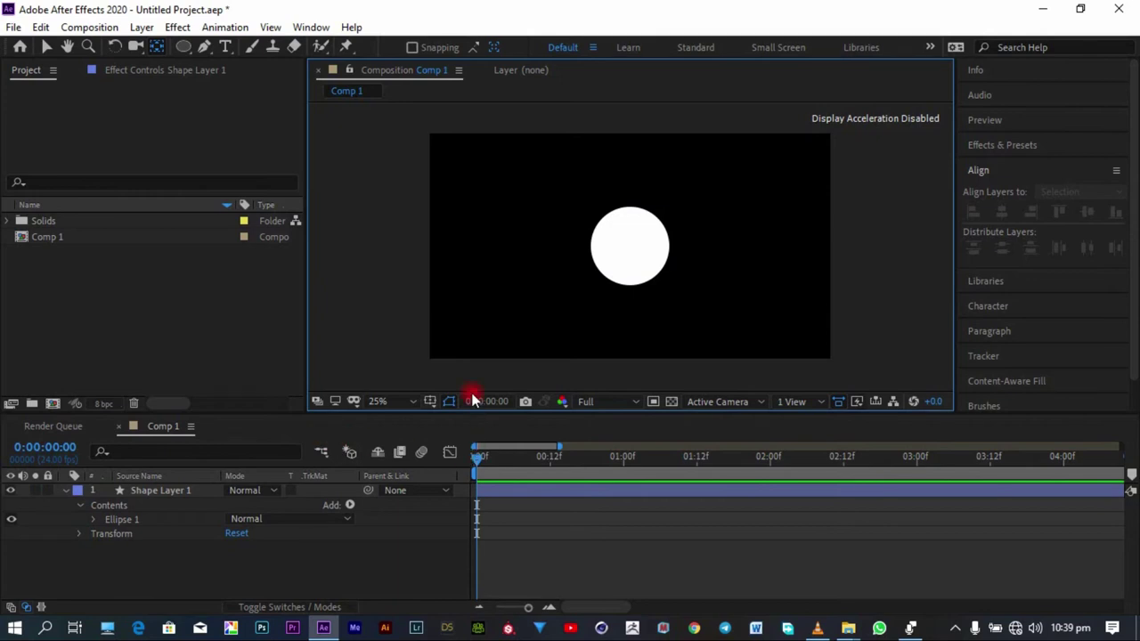
click(179, 490)
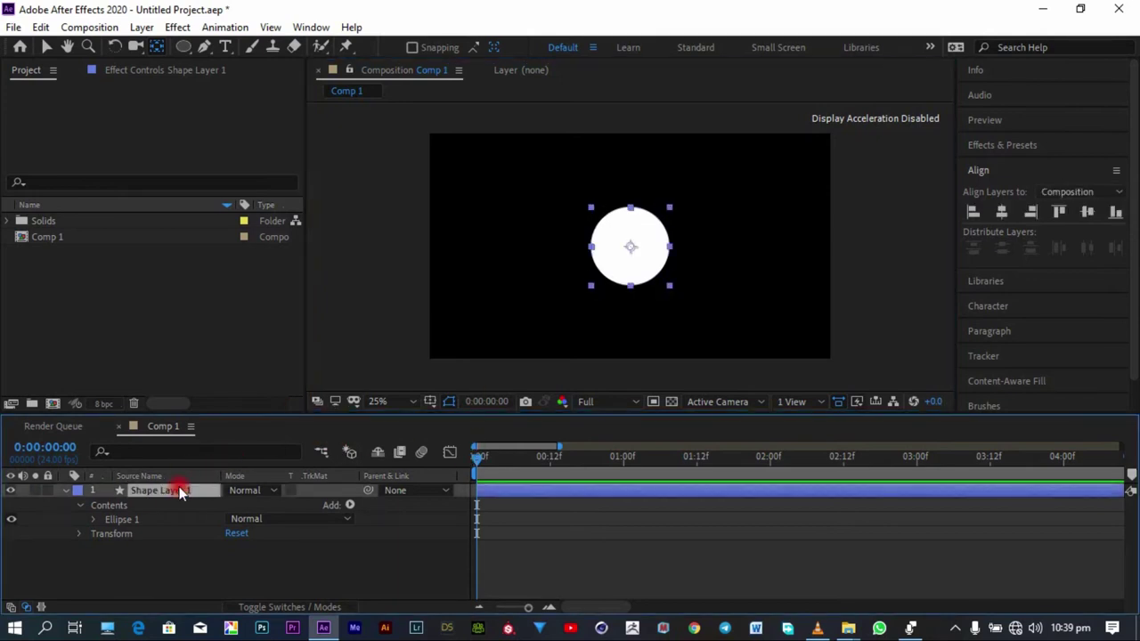
key(ctrl+d)
Step: Slide the duplicate circle left, then raise both circles together into the upper frame
drag(648, 241, 715, 252)
shift+click(544, 241)
drag(565, 224, 561, 182)
click(611, 273)
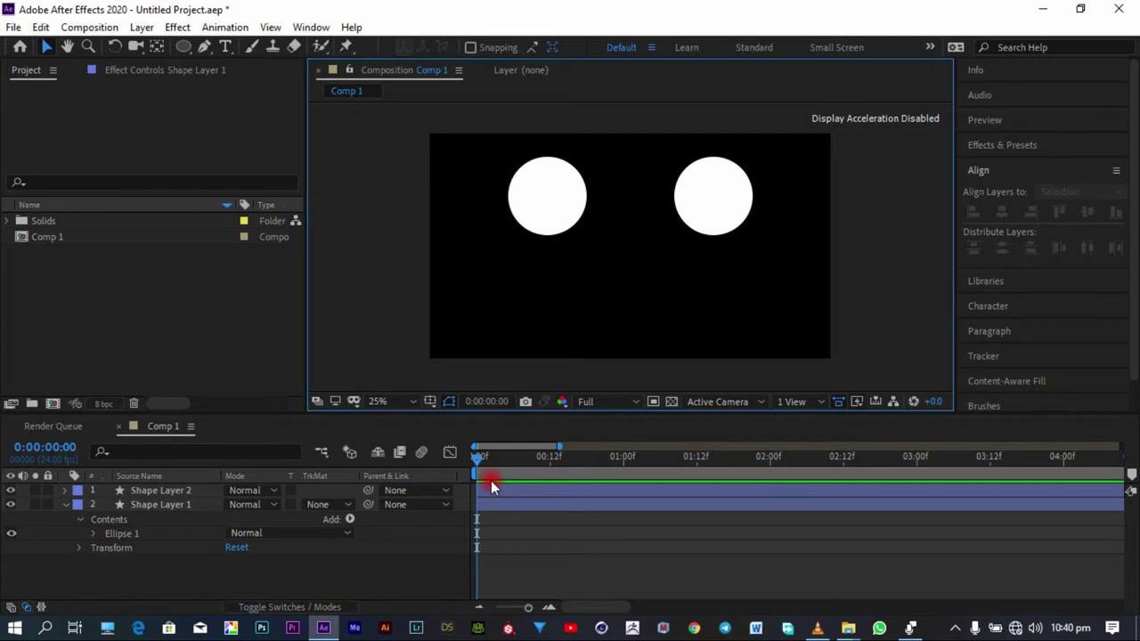
Step: Select both shape layers and reveal only their Position properties
click(132, 504)
key(Return)
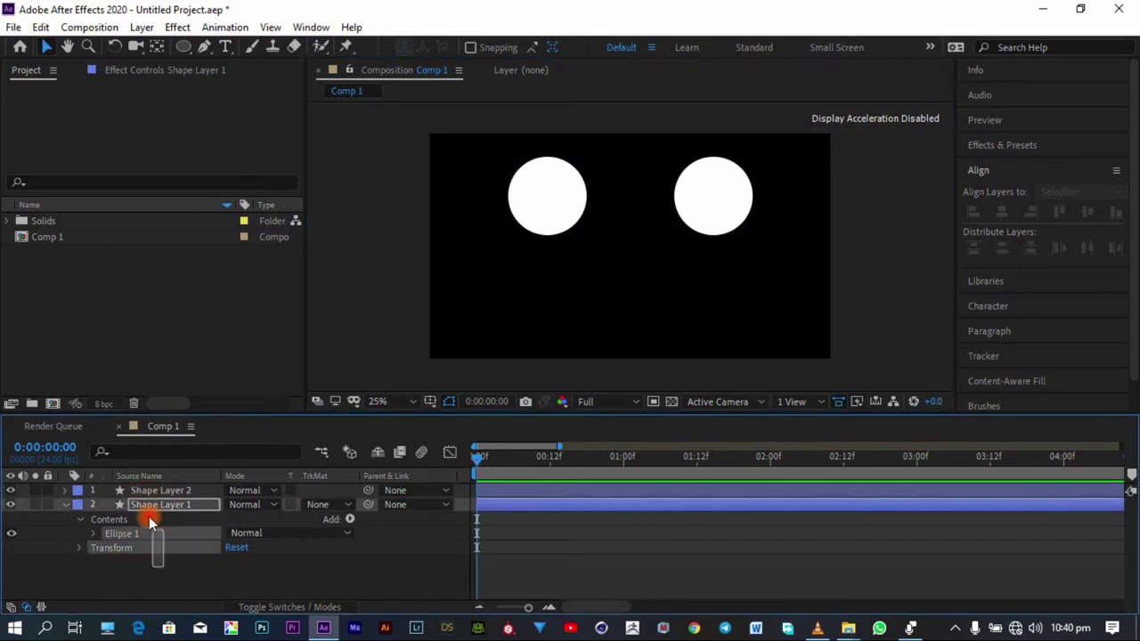
shift+click(153, 490)
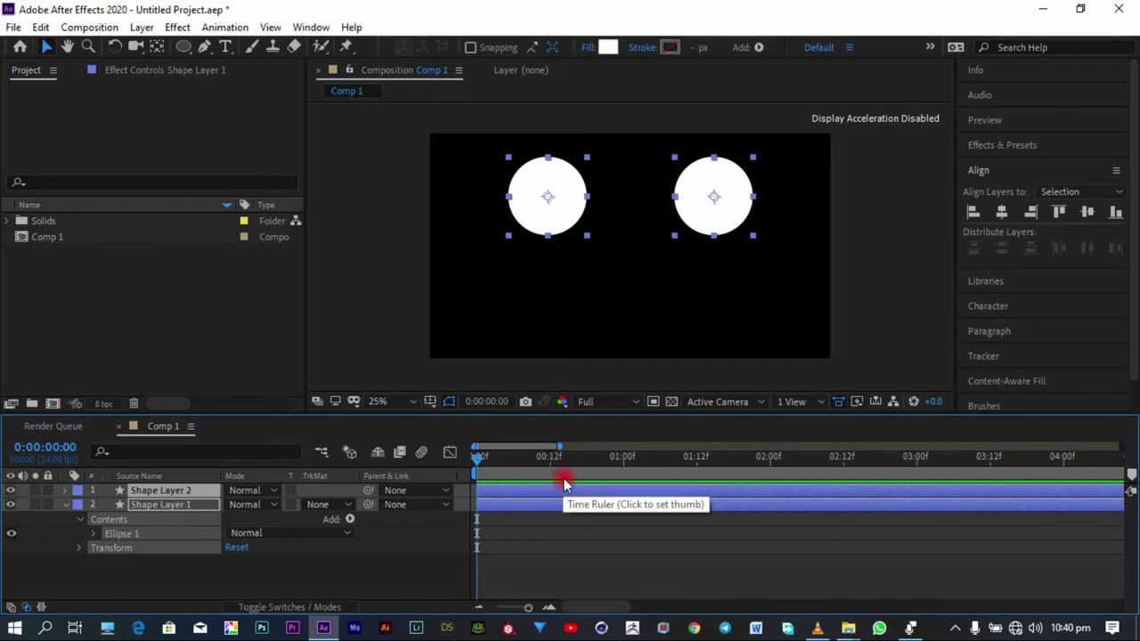
key(p)
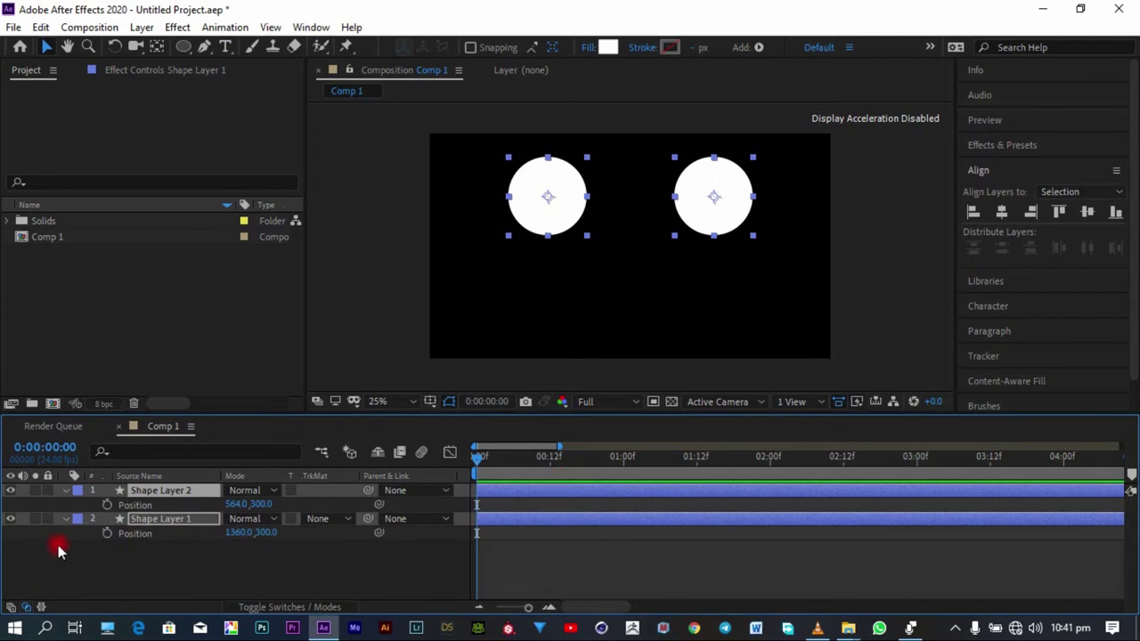
Step: Keyframe both circles' Position, dropping them to Y 788 around frame 12, and preview
click(107, 505)
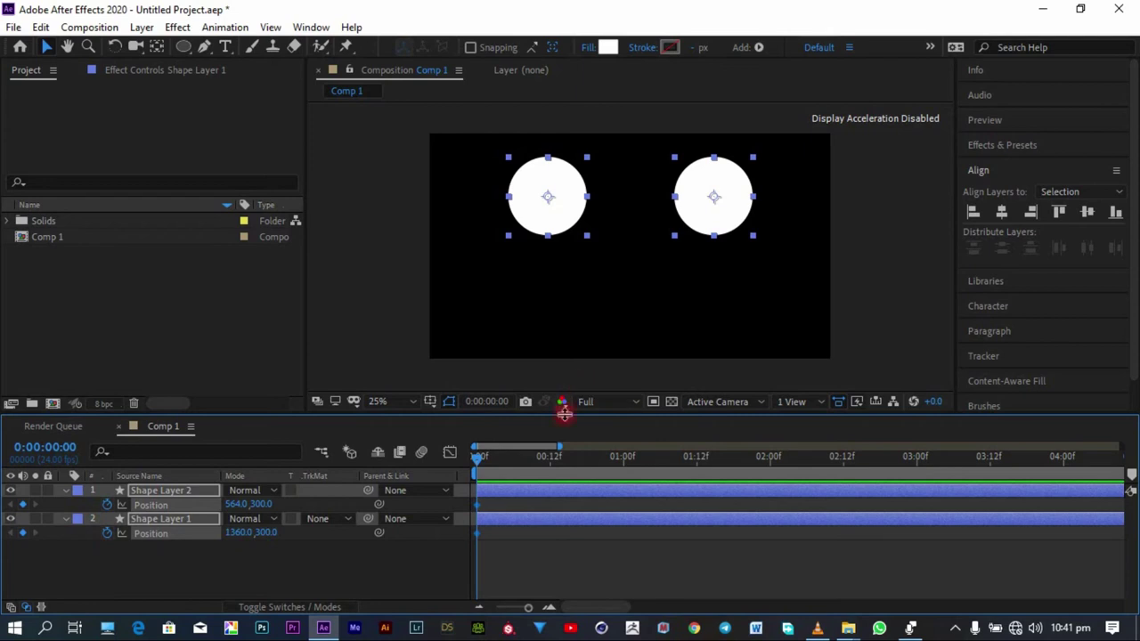
drag(478, 461, 540, 463)
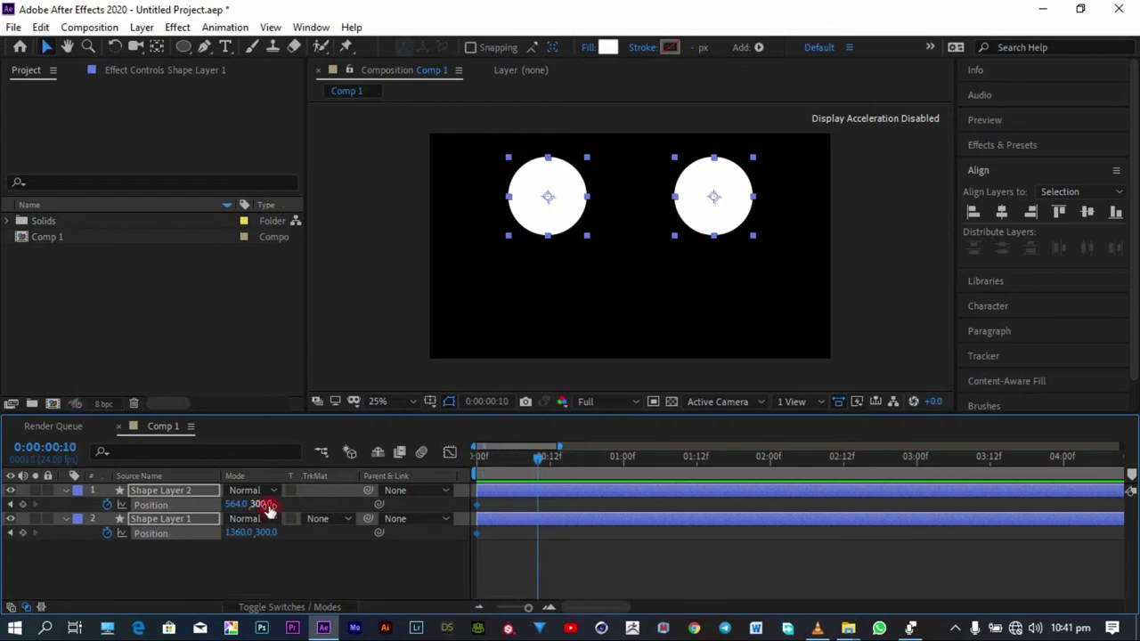
drag(272, 506, 580, 538)
drag(504, 461, 30, 465)
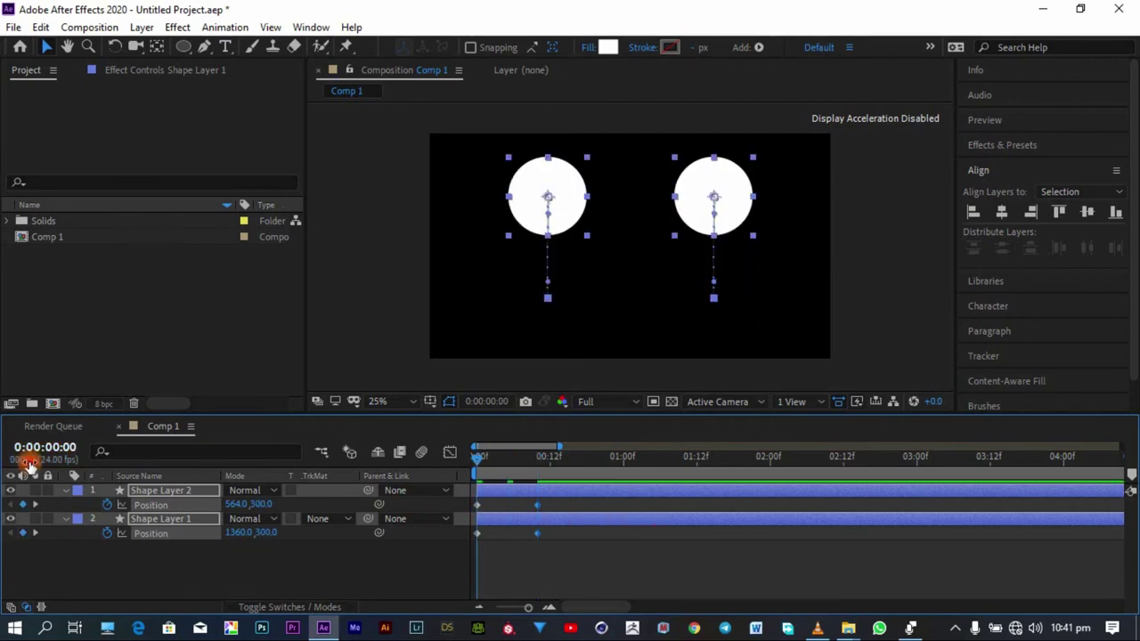
key(space)
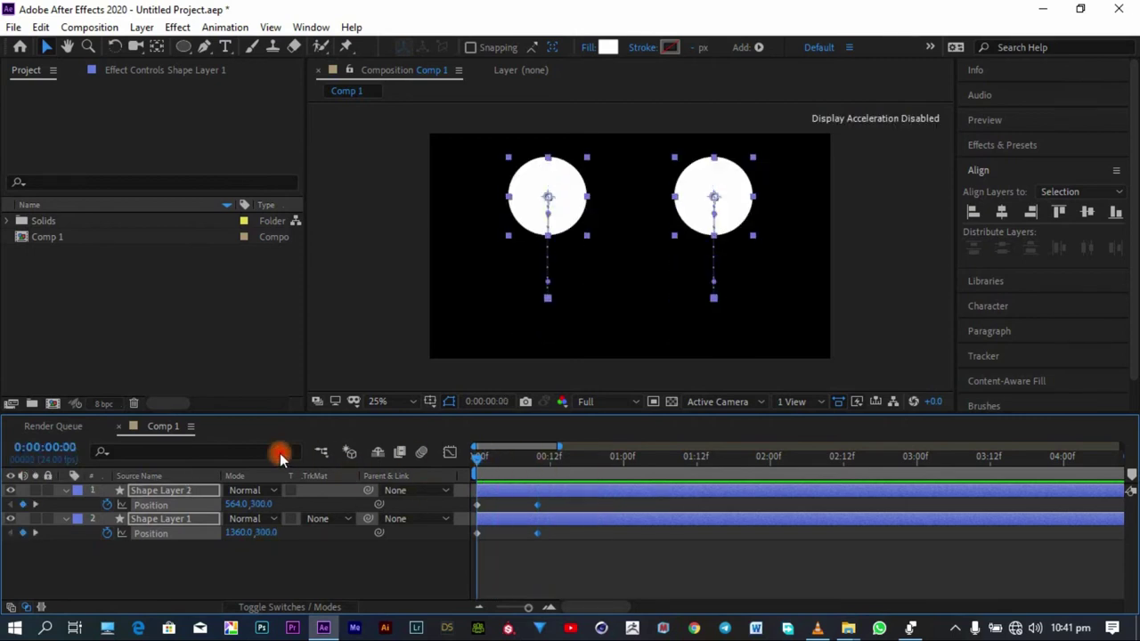
key(space)
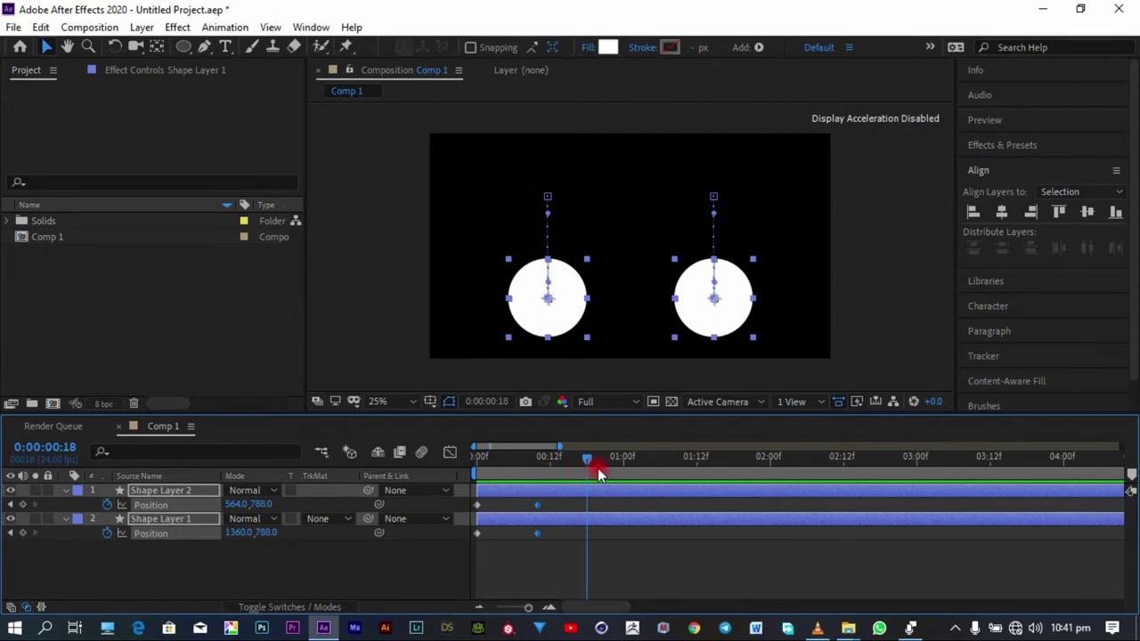
Step: Raise both circles back to Y 273 at frame 20 and replay the bounce
drag(588, 457, 600, 458)
drag(265, 505, 7, 481)
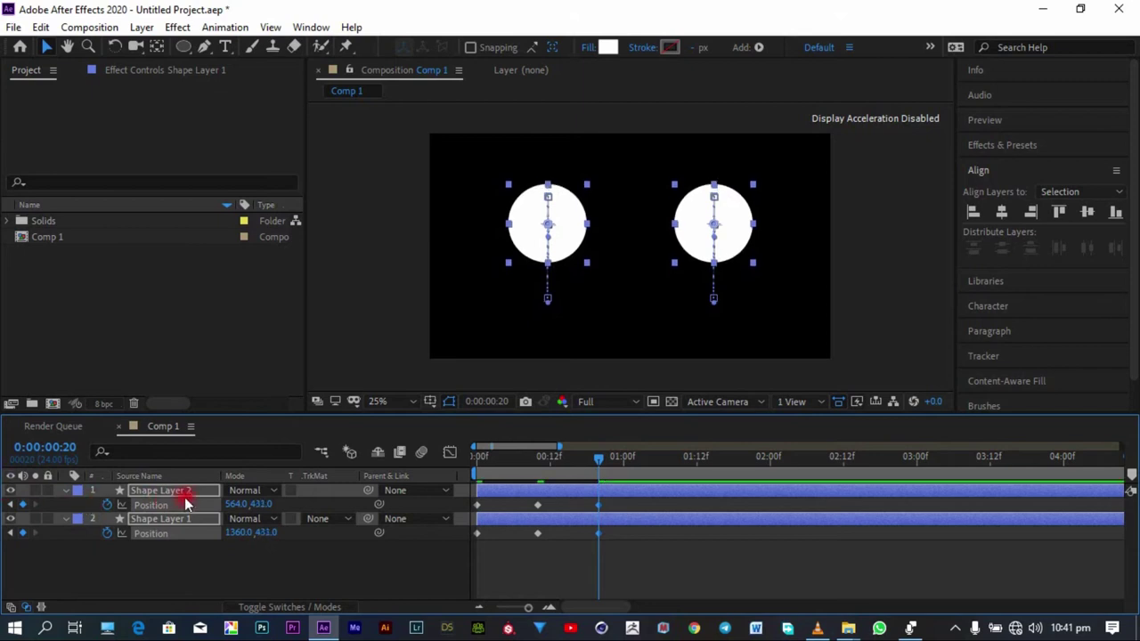
drag(257, 505, 122, 503)
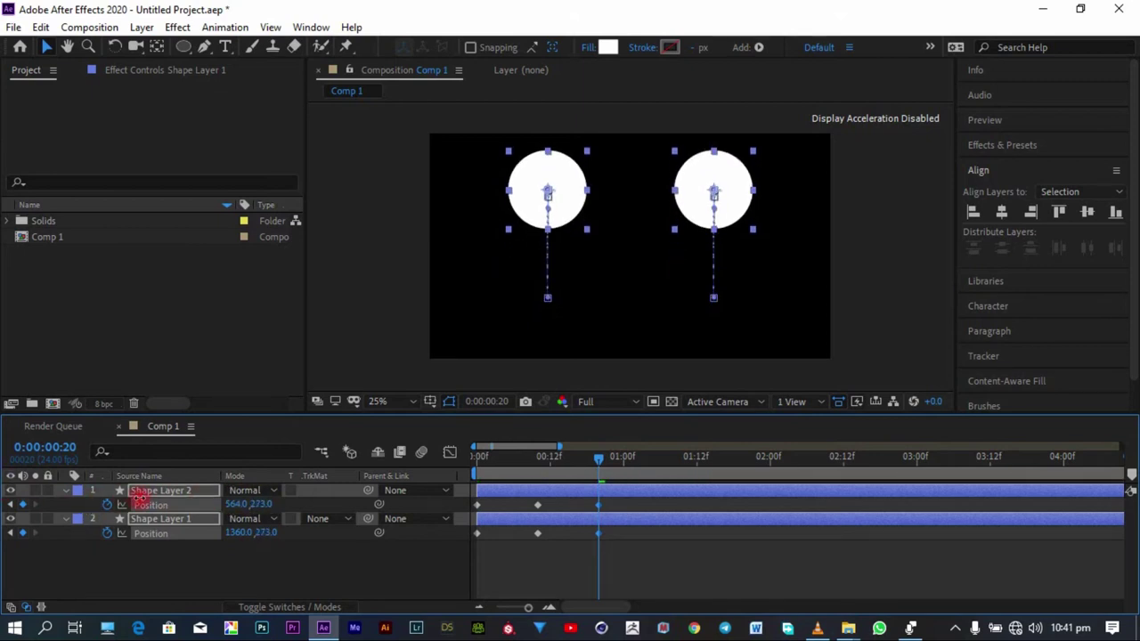
drag(503, 457, 455, 466)
key(space)
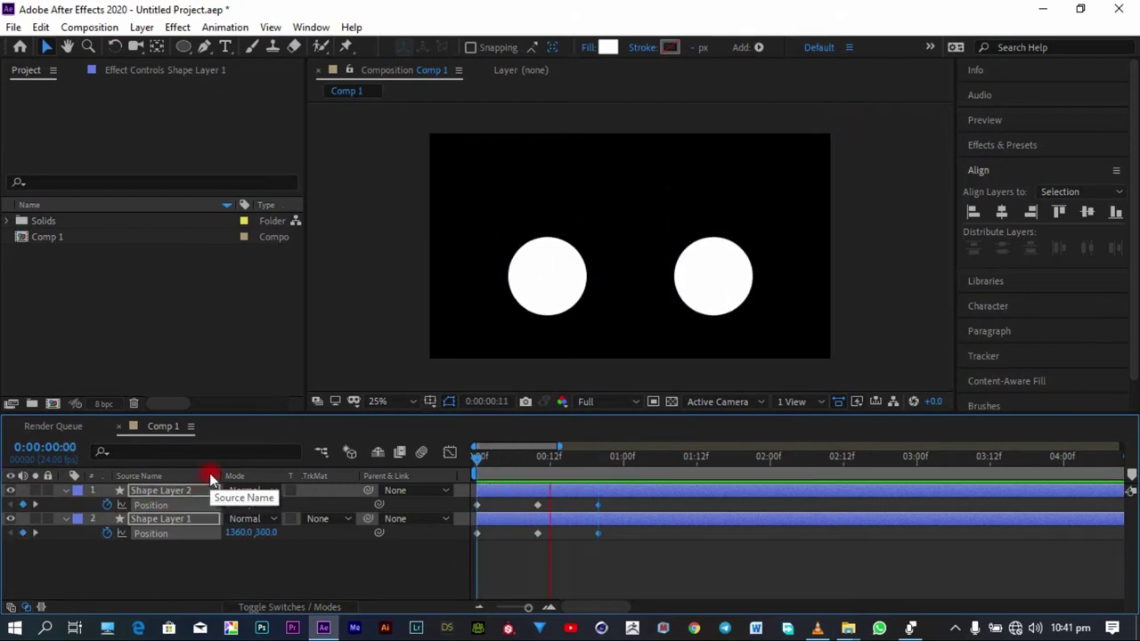
Step: Stop playback and select Shape Layer 2's Position keyframes
key(space)
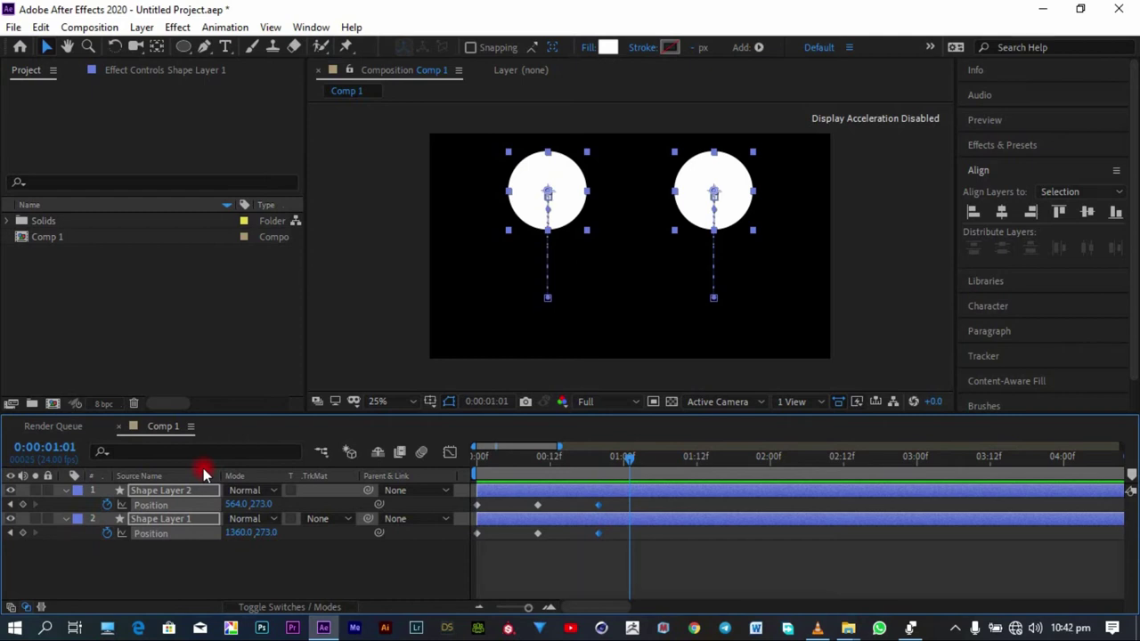
click(320, 584)
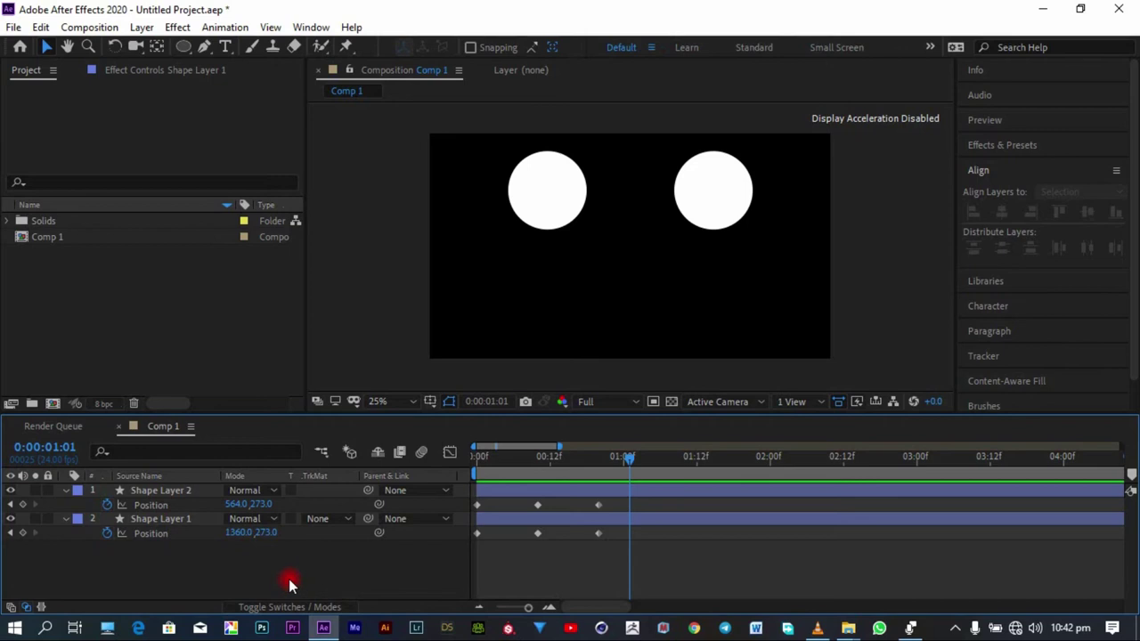
click(148, 505)
click(166, 506)
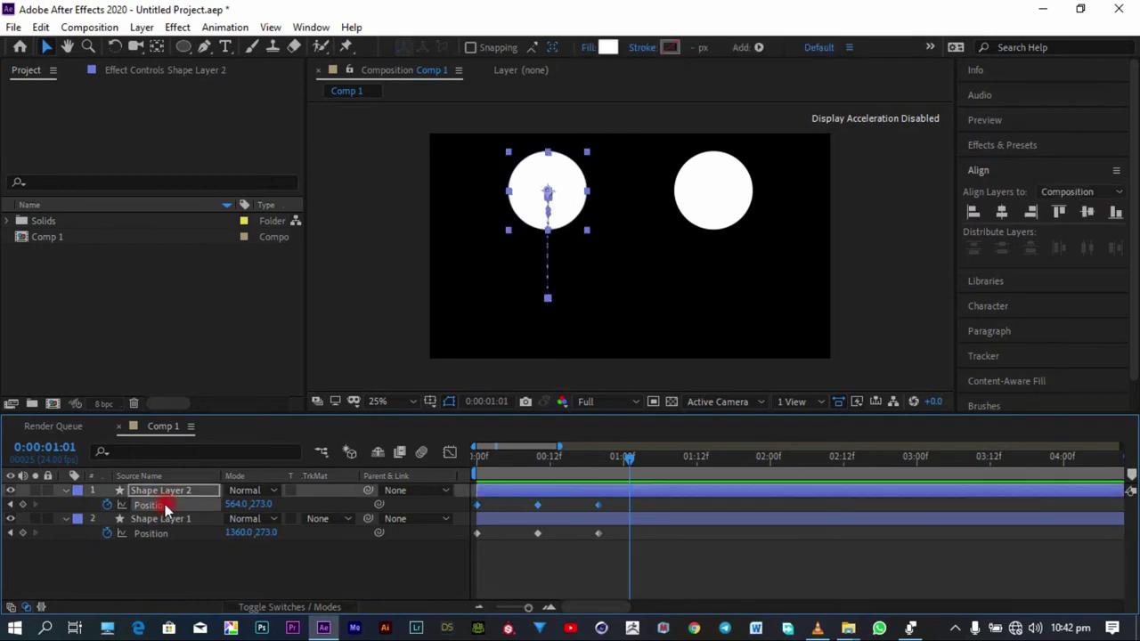
Step: Inspect Shape Layer 2's Position Y graph and its 788 px peak at 0:00:01:06, then return to keyframe view
click(449, 452)
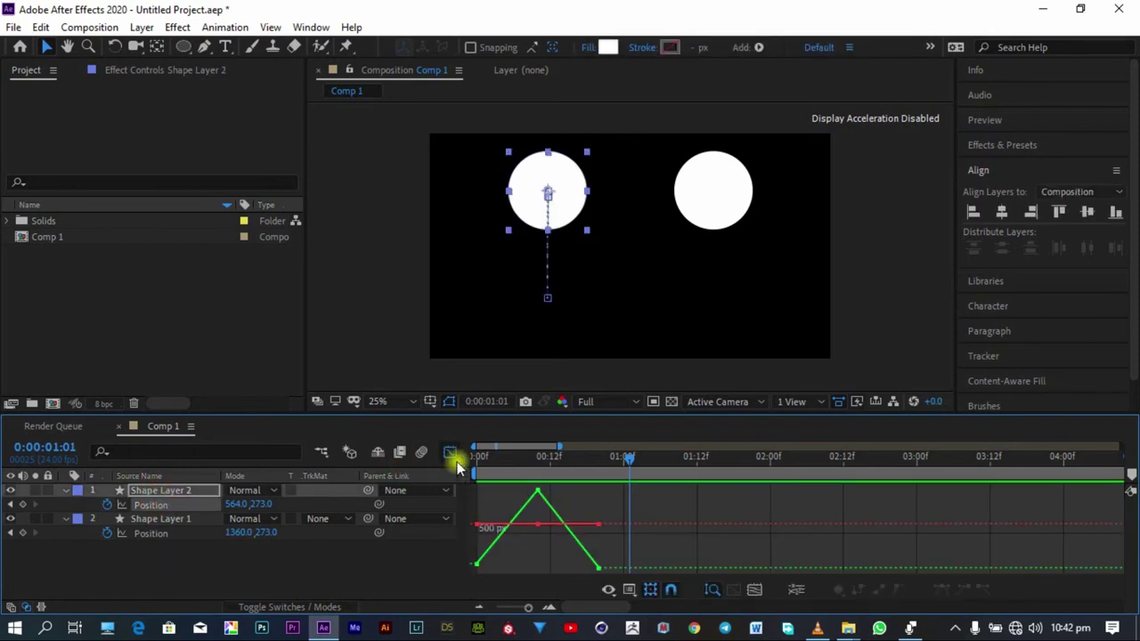
mouse_move(573, 532)
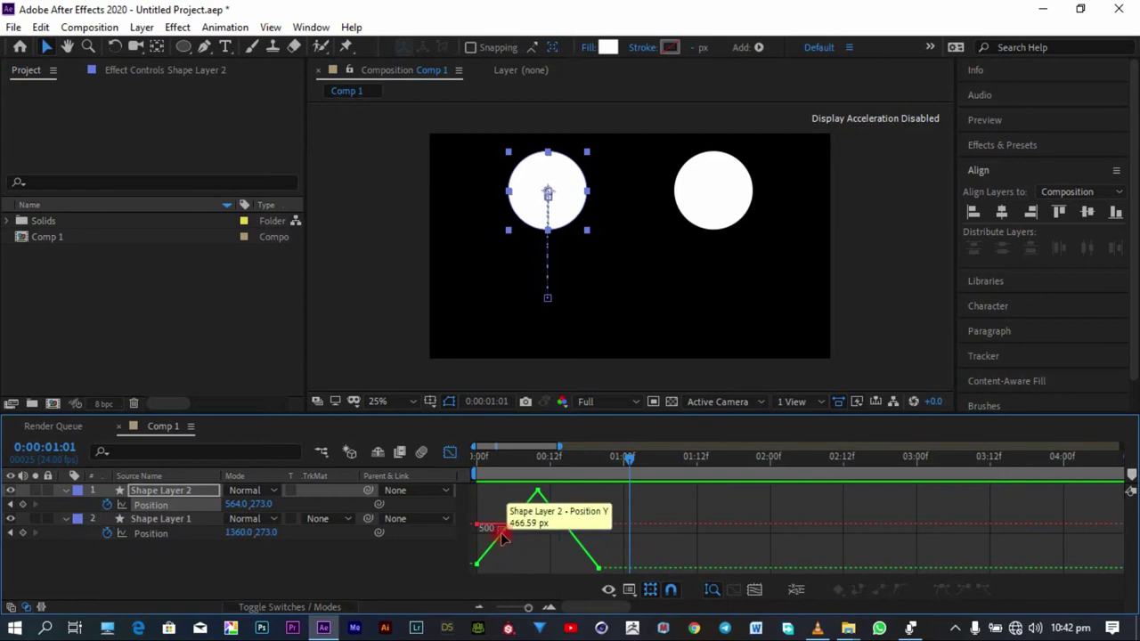
drag(559, 465, 387, 468)
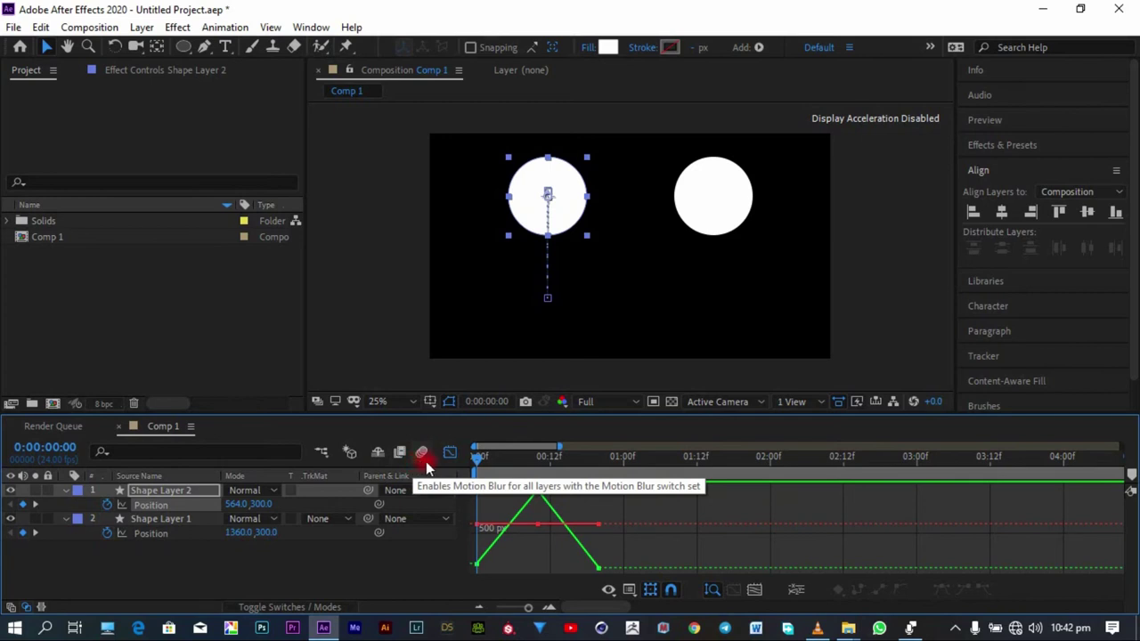
drag(479, 461, 541, 470)
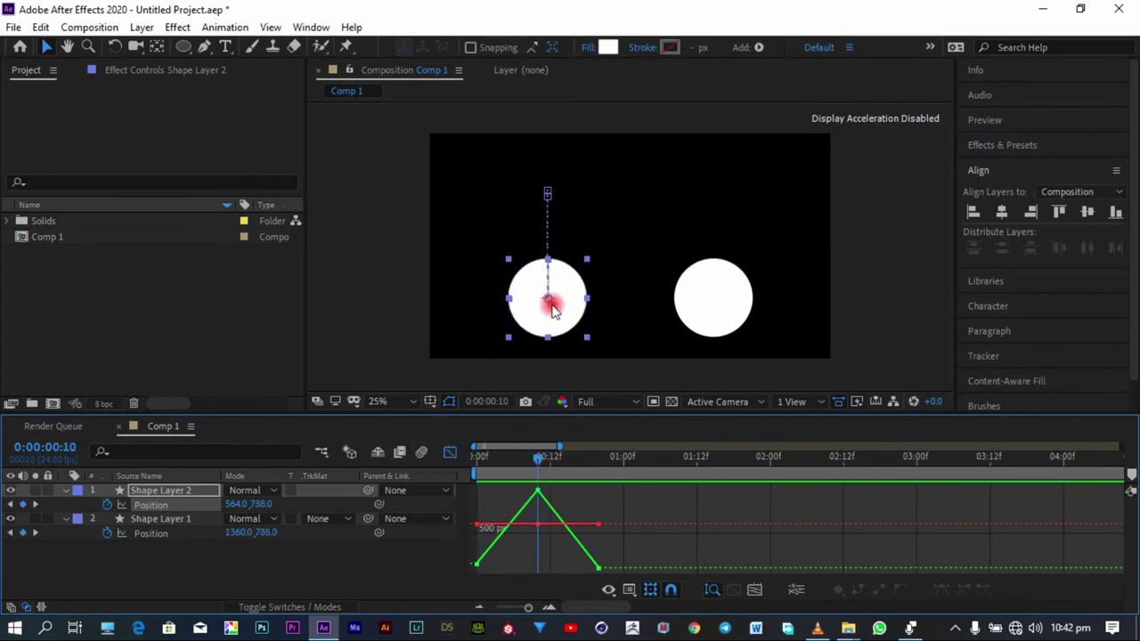
drag(537, 459, 661, 476)
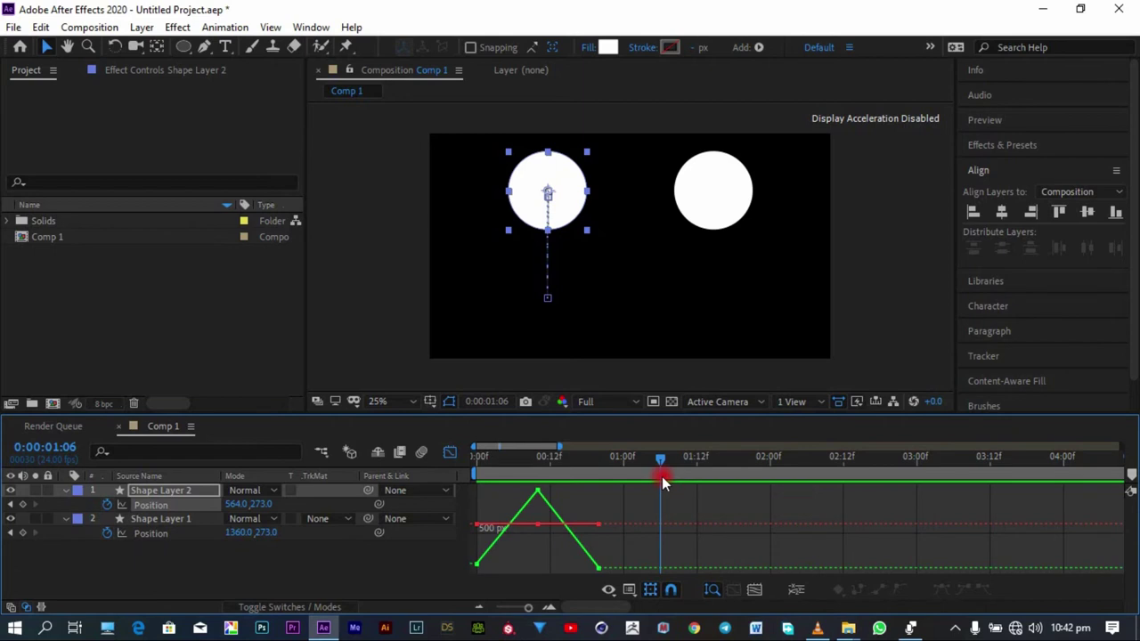
right_click(538, 491)
click(485, 500)
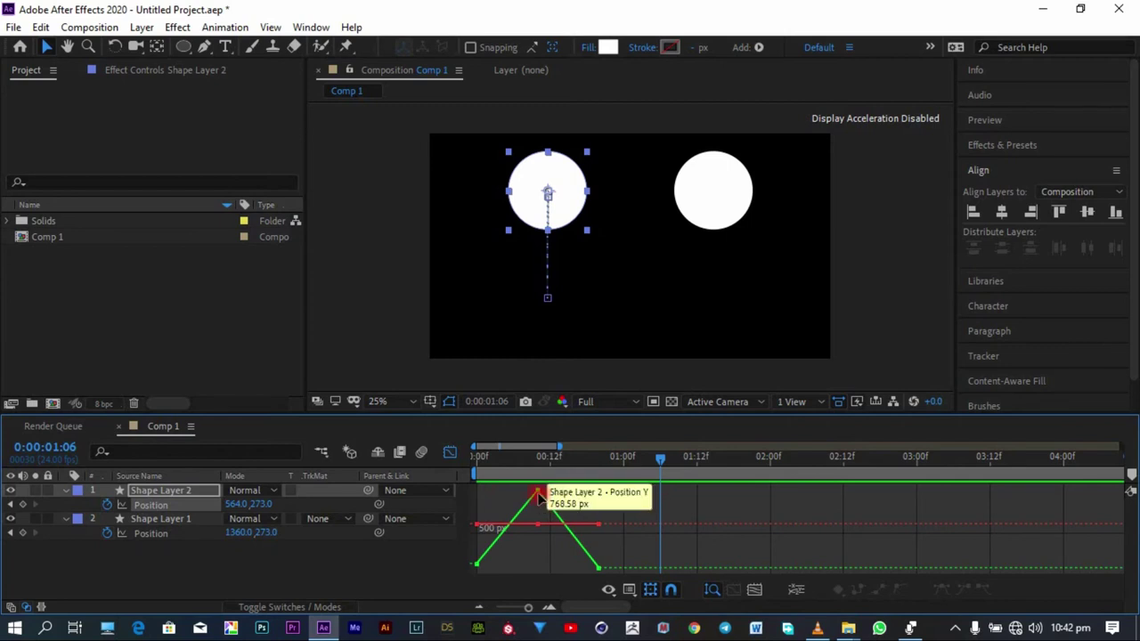
click(450, 453)
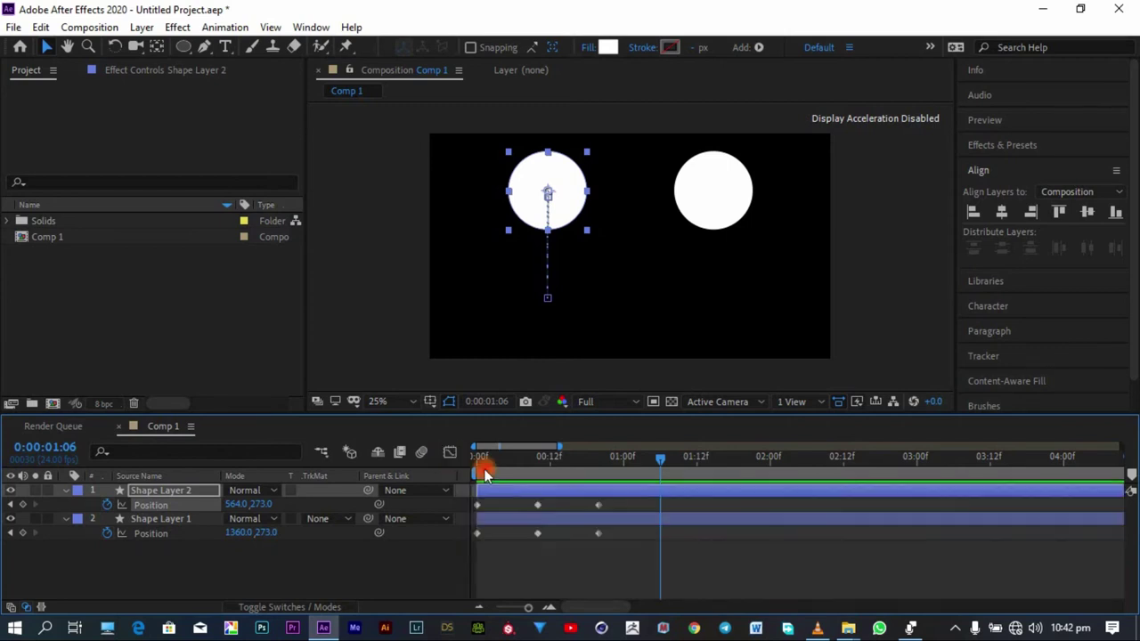
Step: Apply Easy Ease to Shape Layer 2's middle Position keyframe, check its graph, and return to frame 0
right_click(537, 505)
mouse_move(588, 496)
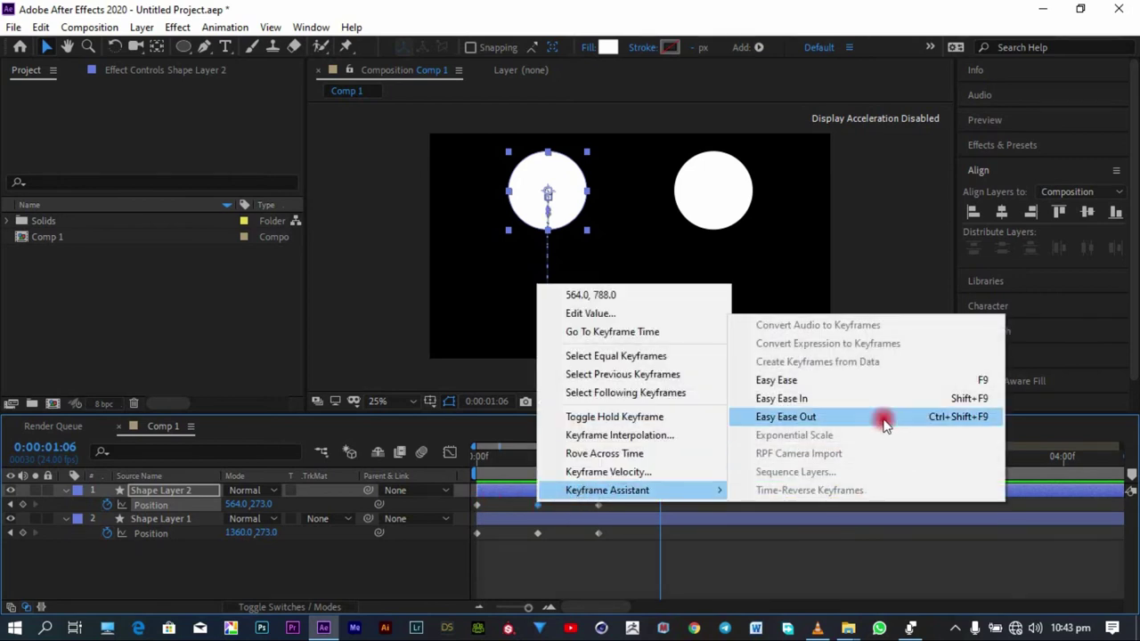
click(837, 385)
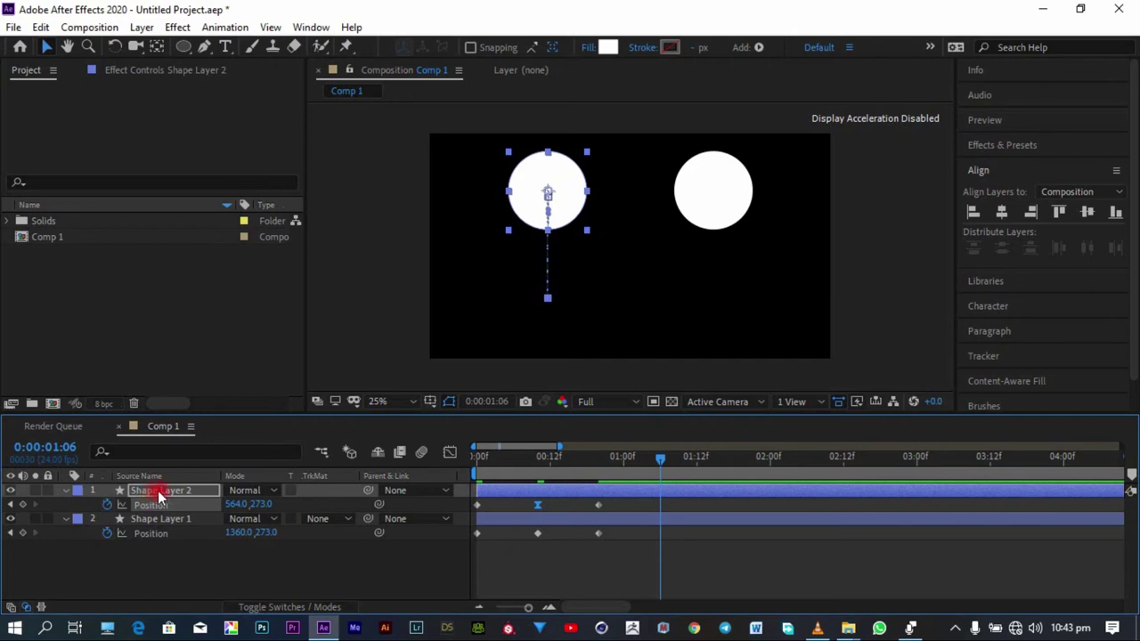
click(450, 453)
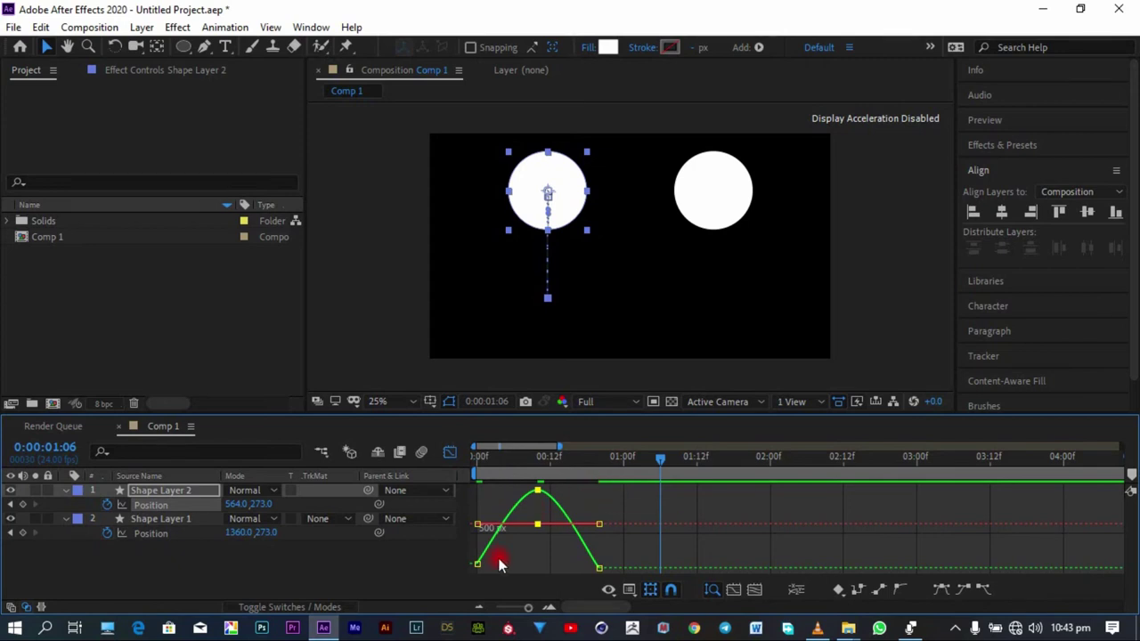
mouse_move(473, 567)
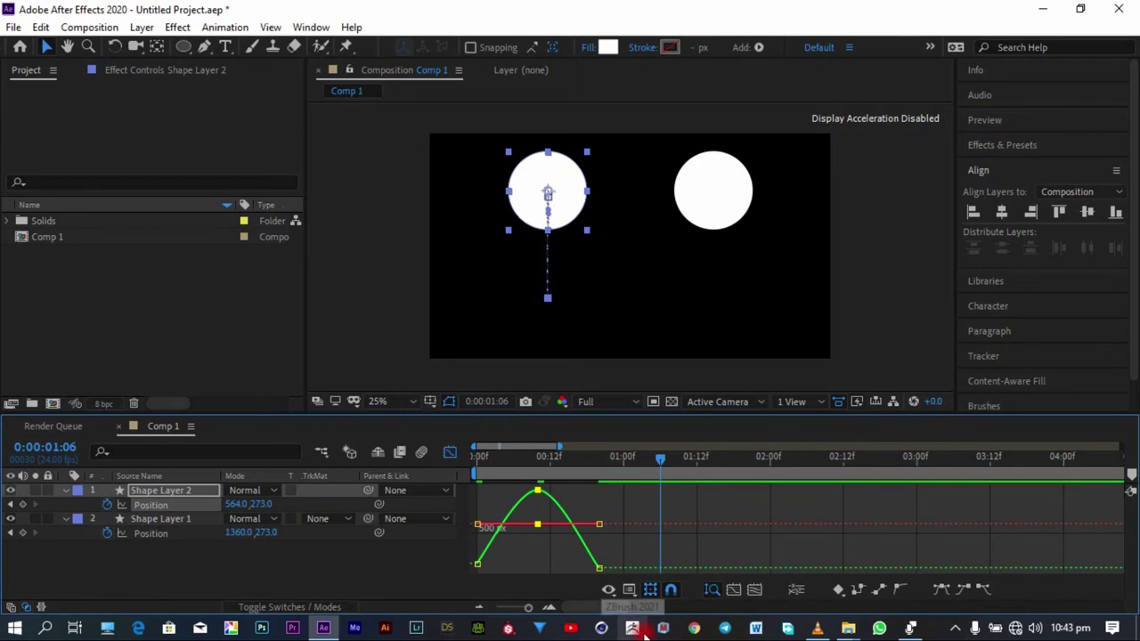
drag(508, 460, 350, 472)
Step: Preview the bounce, then switch back to keyframe view at the composition start
key(space)
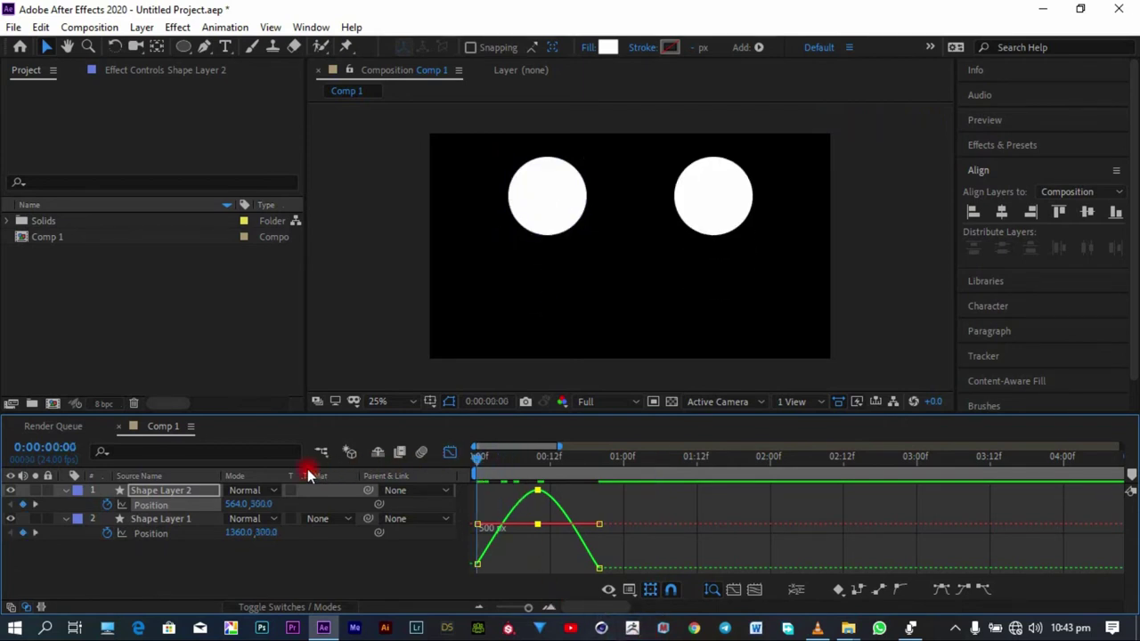
click(605, 301)
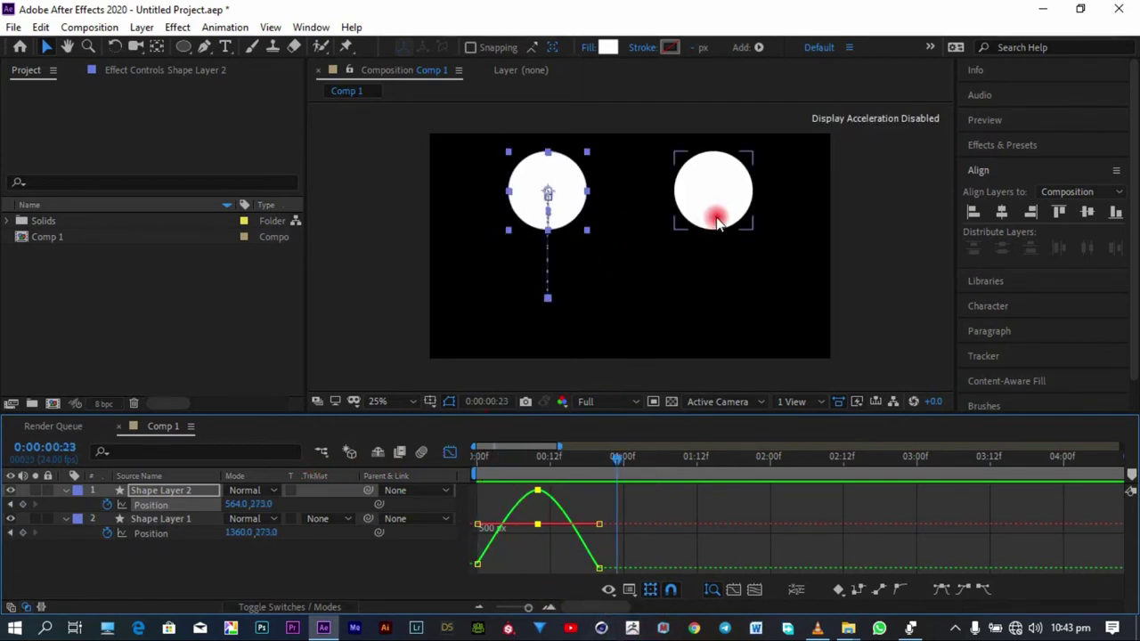
click(745, 215)
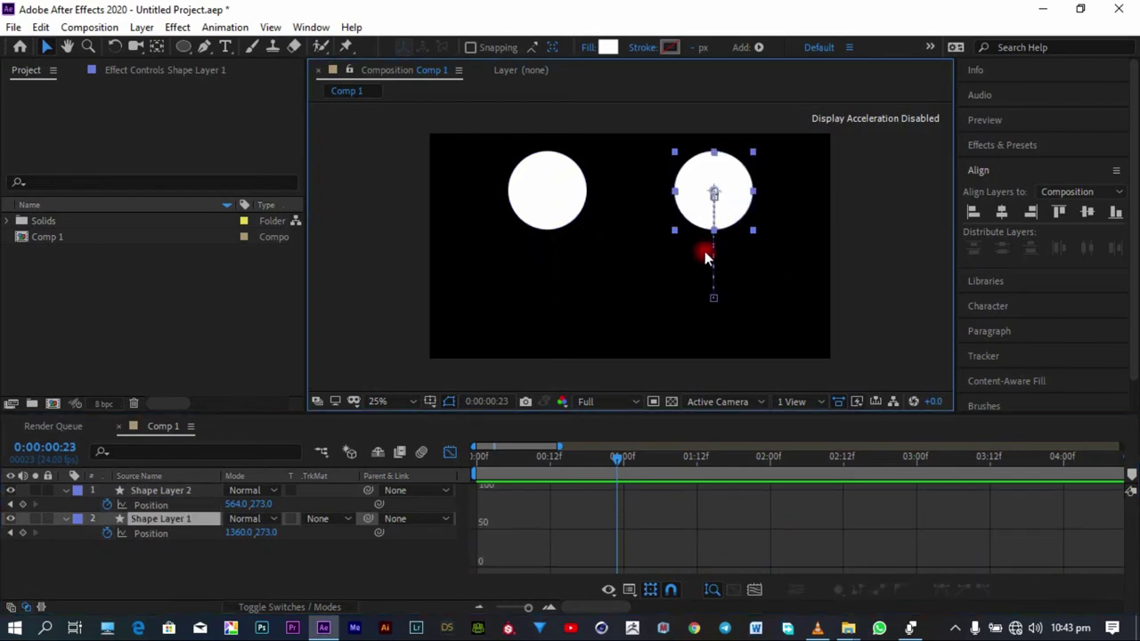
click(294, 553)
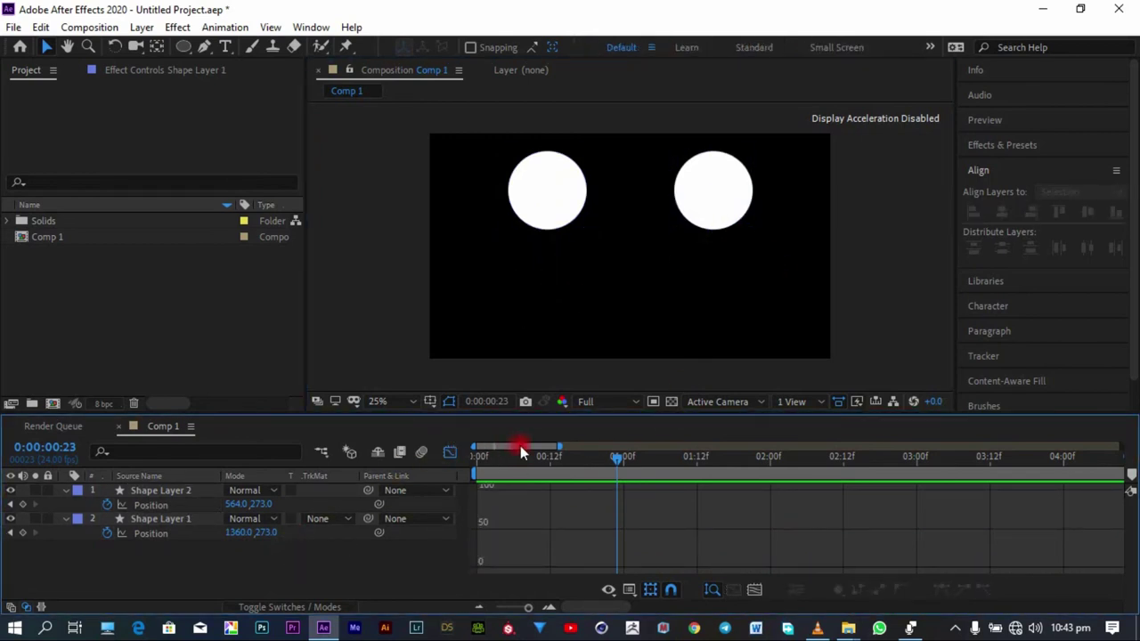
click(448, 451)
drag(504, 456, 208, 460)
Step: Preview and scrub through the bounce again, then select Shape Layer 2's first Position keyframe
key(space)
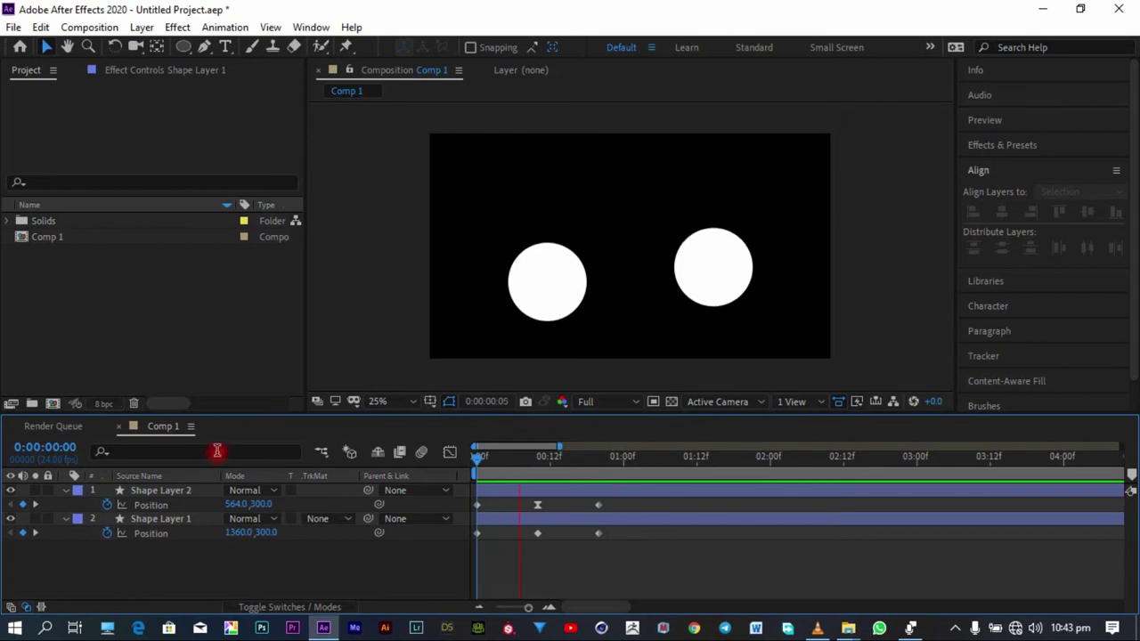
click(463, 468)
click(495, 472)
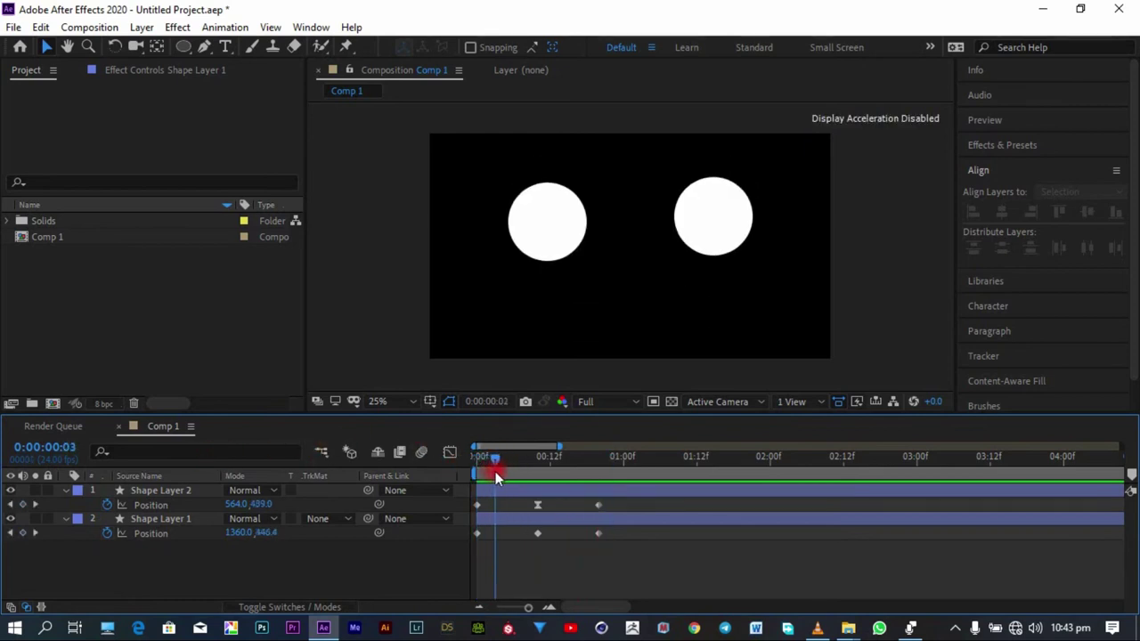
drag(495, 471, 4, 474)
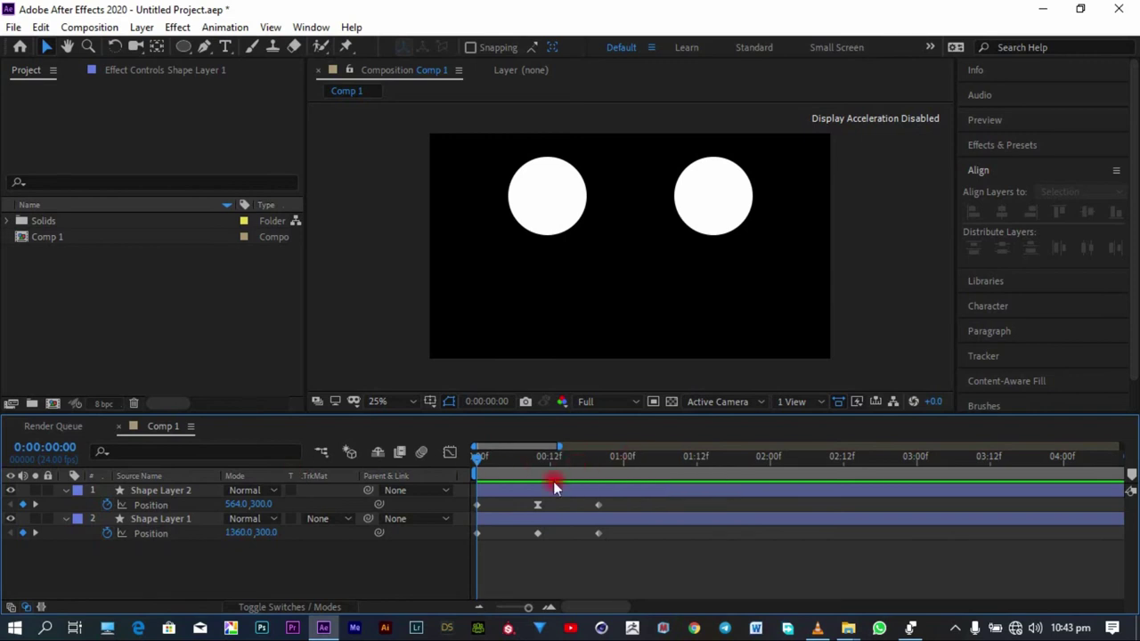
key(space)
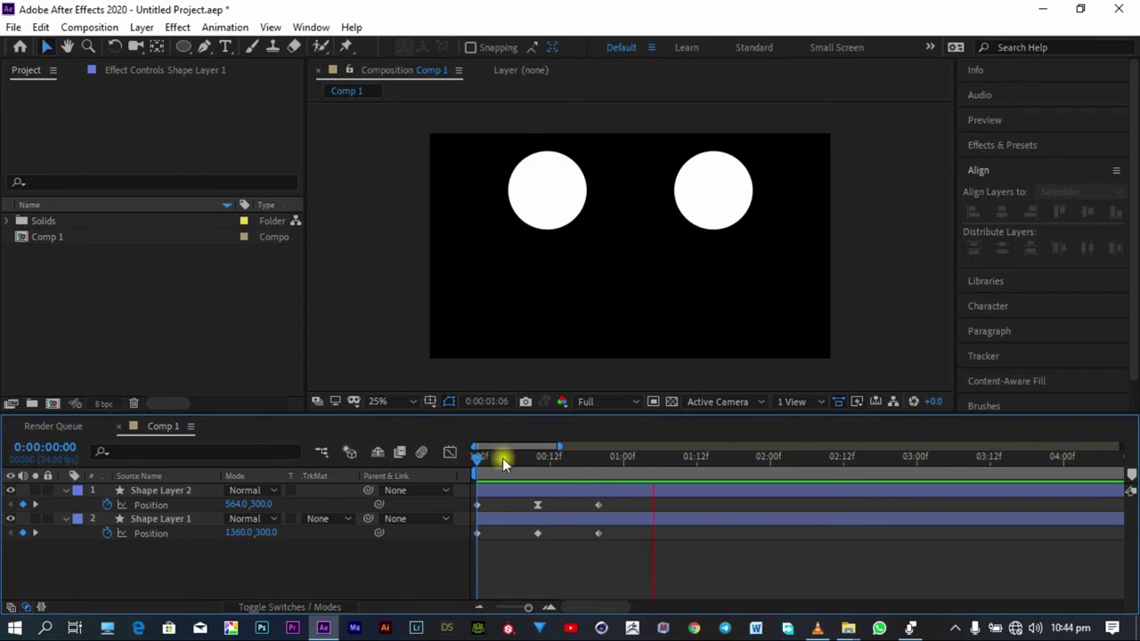
key(space)
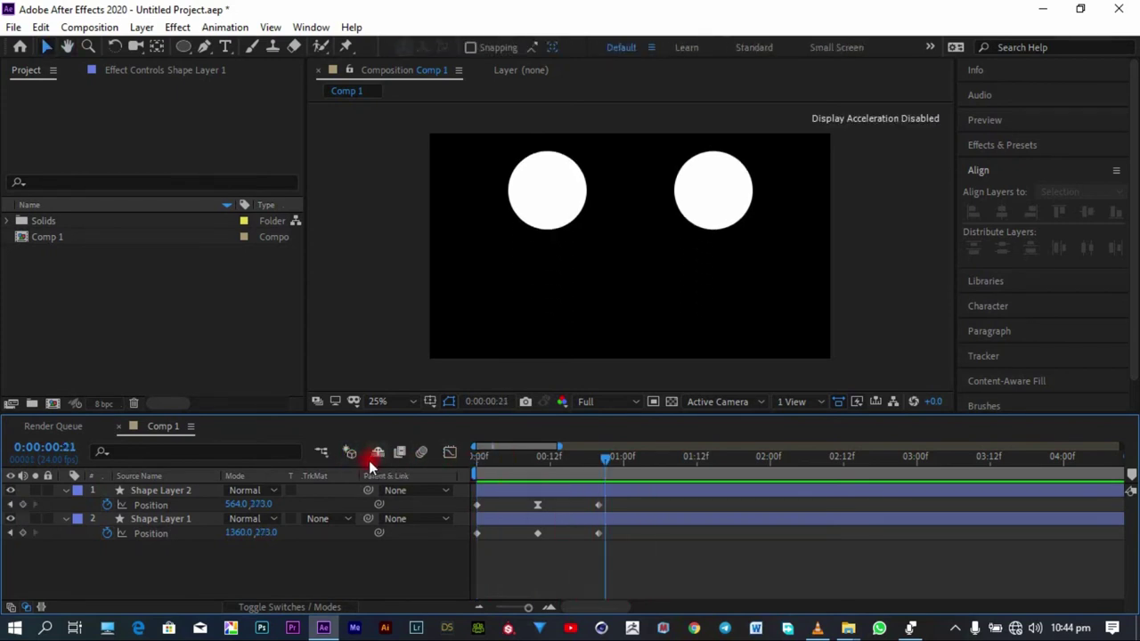
click(477, 504)
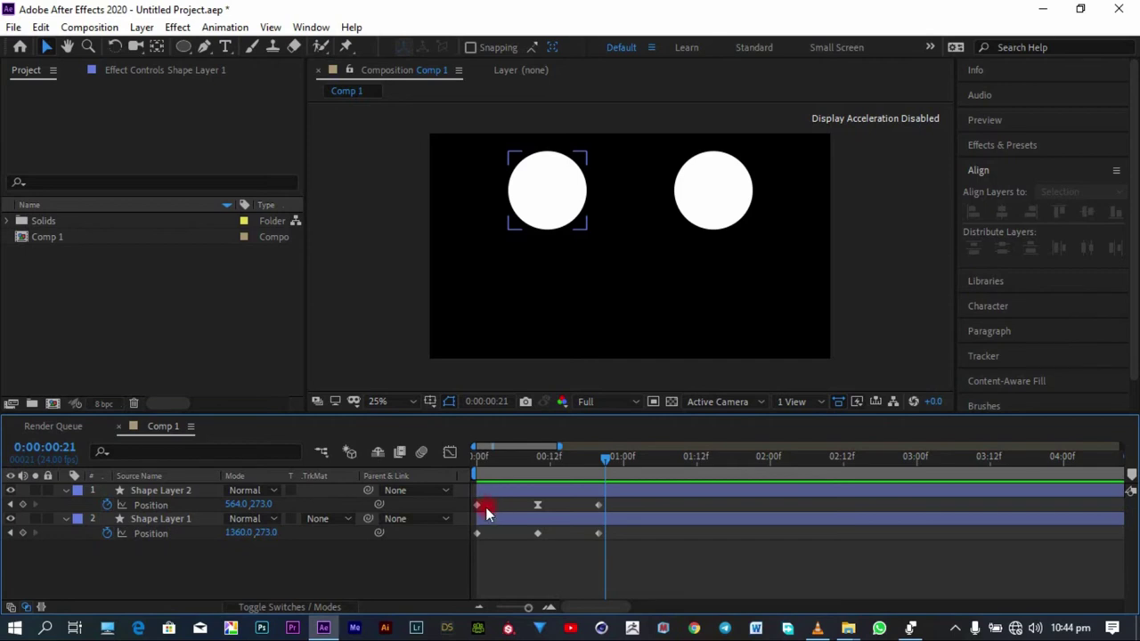
Step: Apply Easy Ease In to Shape Layer 2's first Position keyframe and Easy Ease Out to its last
right_click(478, 509)
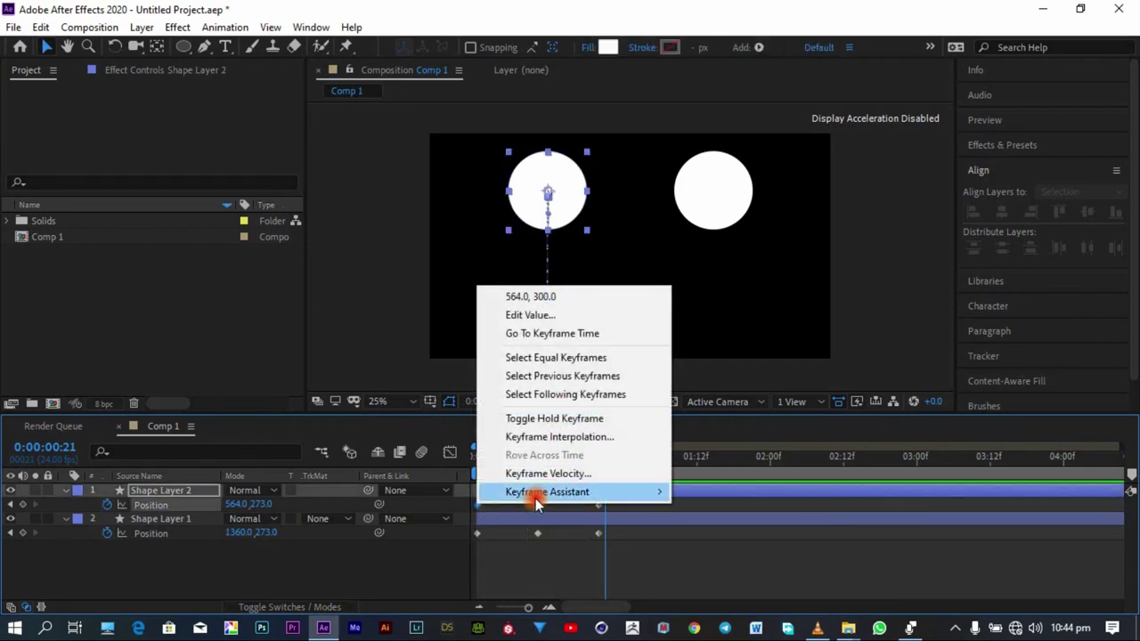
mouse_move(538, 497)
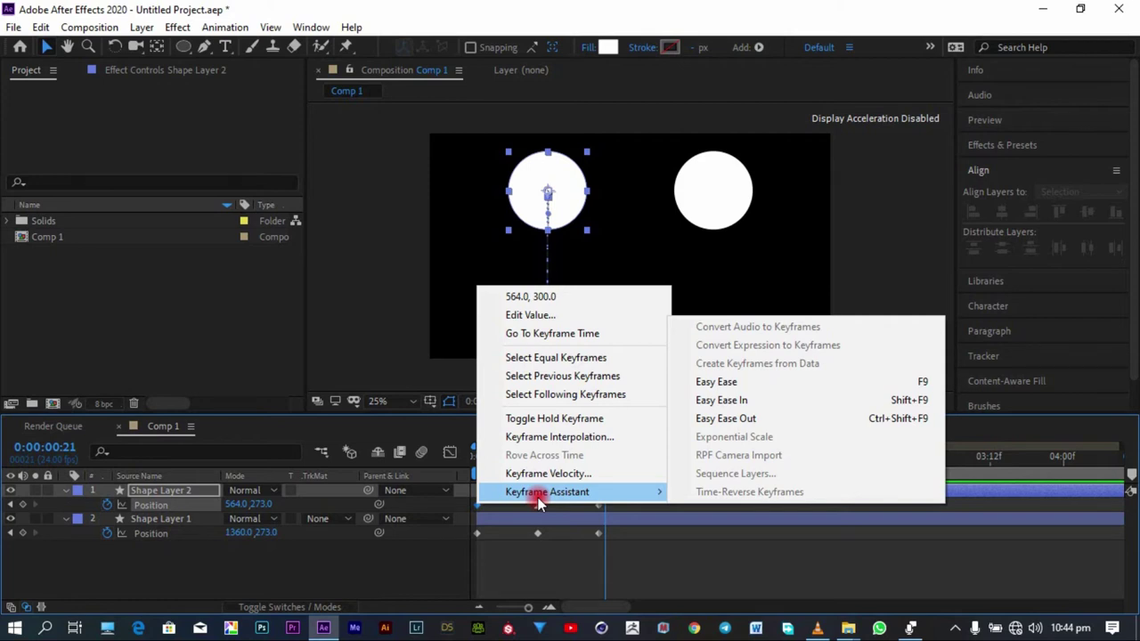
click(781, 400)
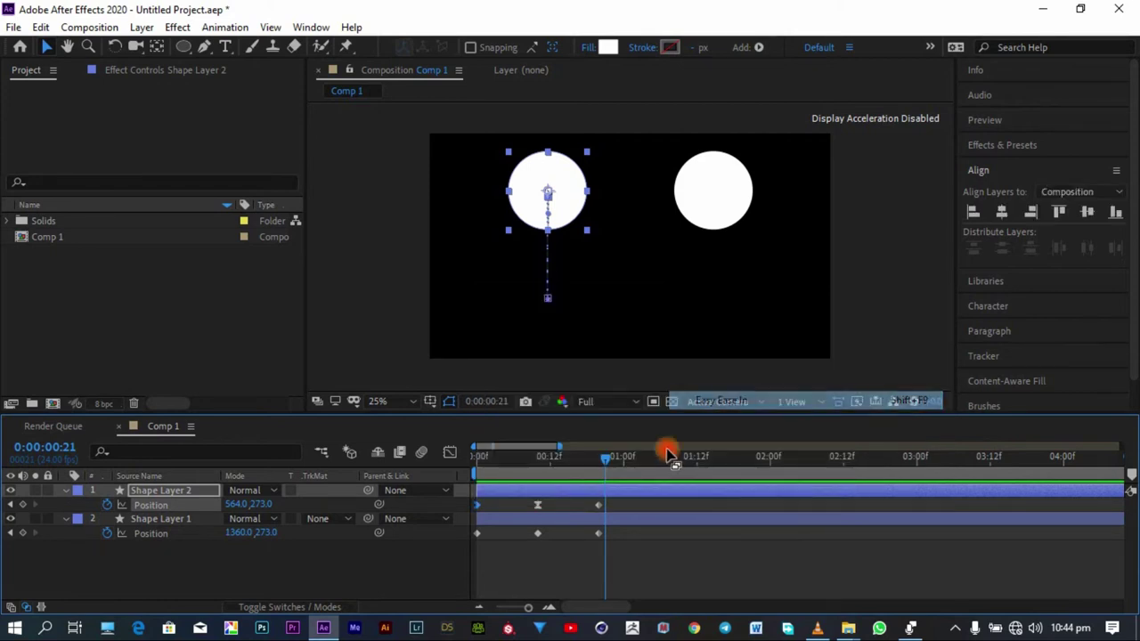
right_click(598, 506)
mouse_move(650, 493)
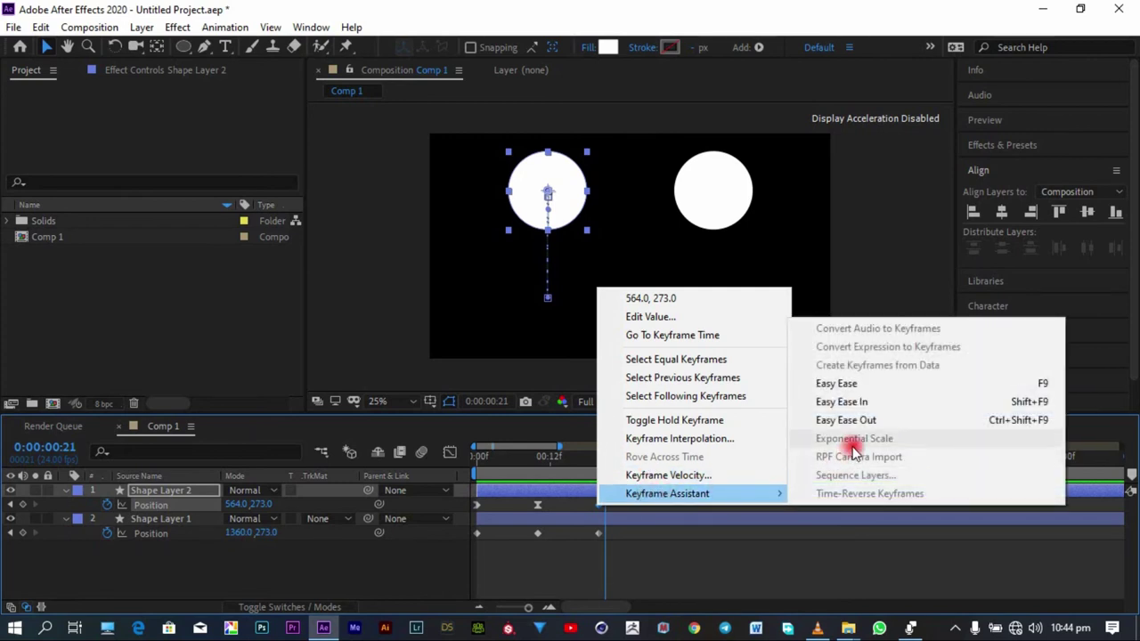
click(864, 421)
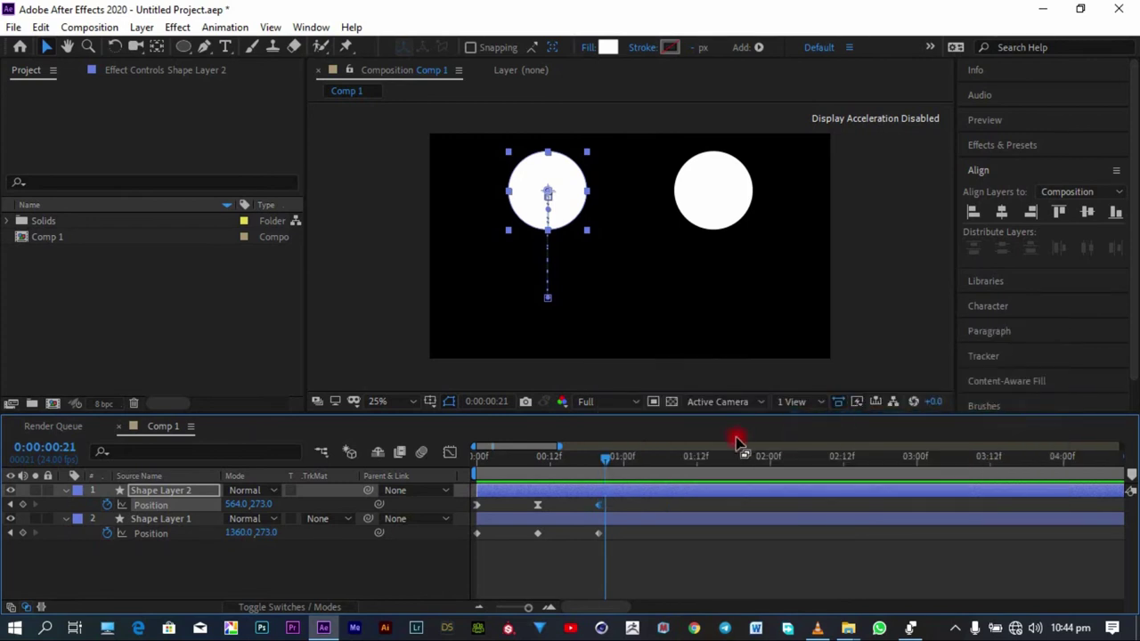
Step: Check the Position Y graph, undoing an accidental drag so the last value stays 273
click(449, 454)
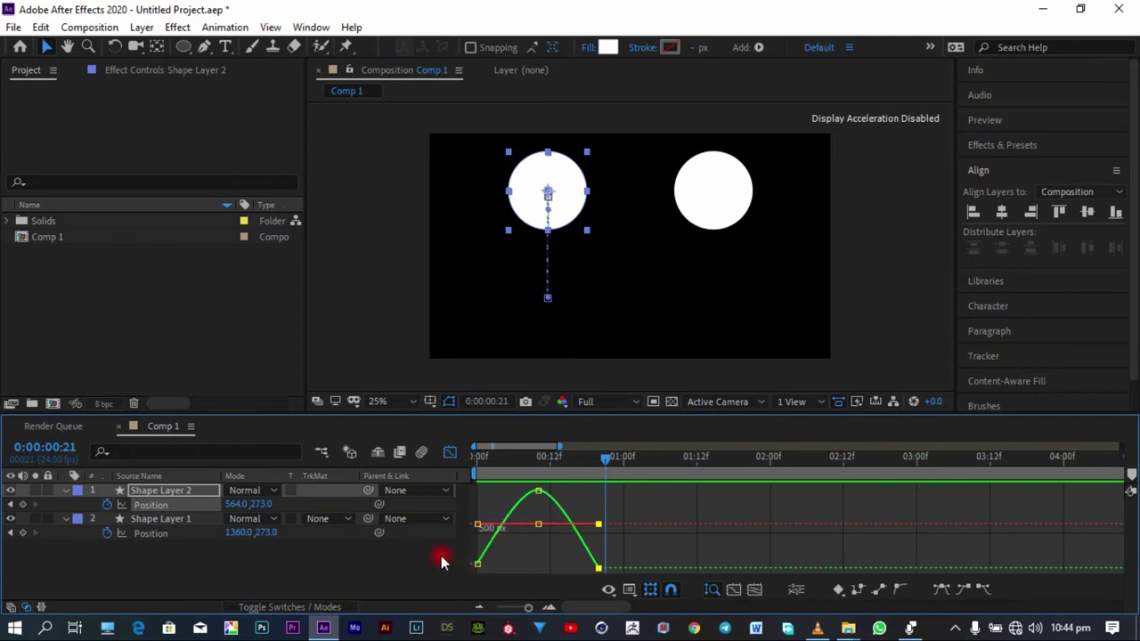
mouse_move(601, 570)
drag(601, 570, 597, 578)
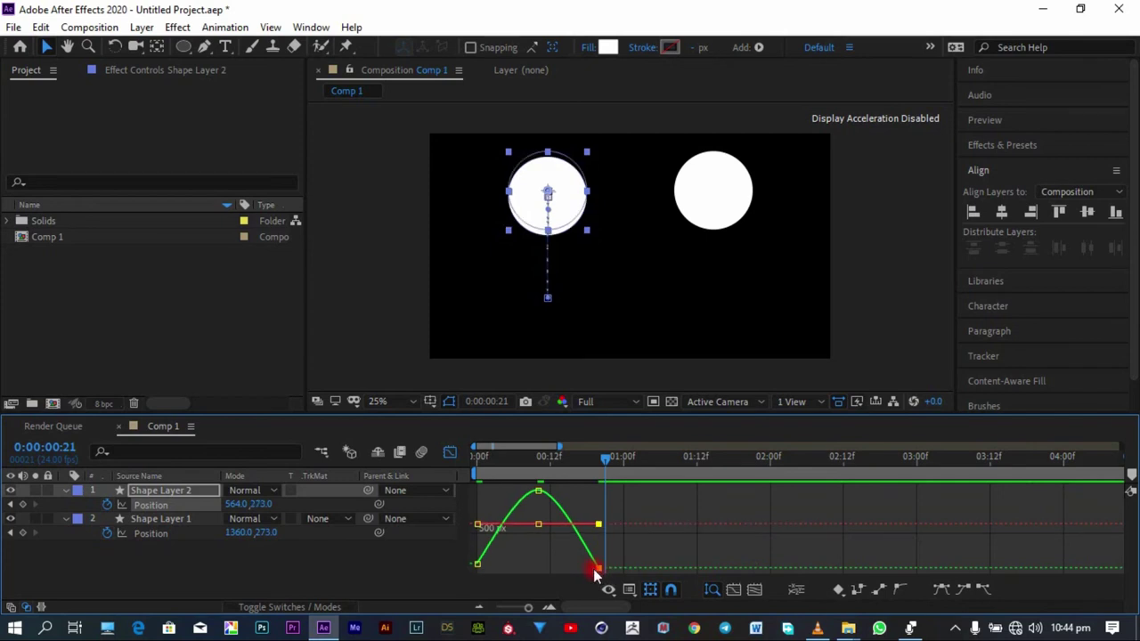
key(ctrl+z)
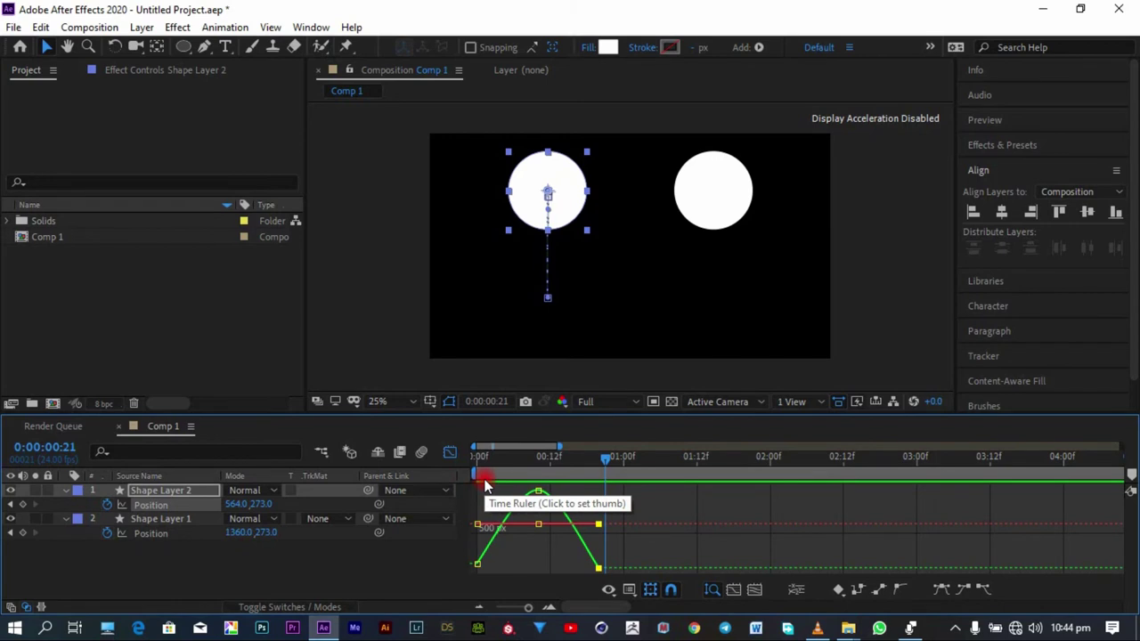
Step: At frame 0, reveal Opacity on both shape layers and start Opacity keyframing
click(449, 453)
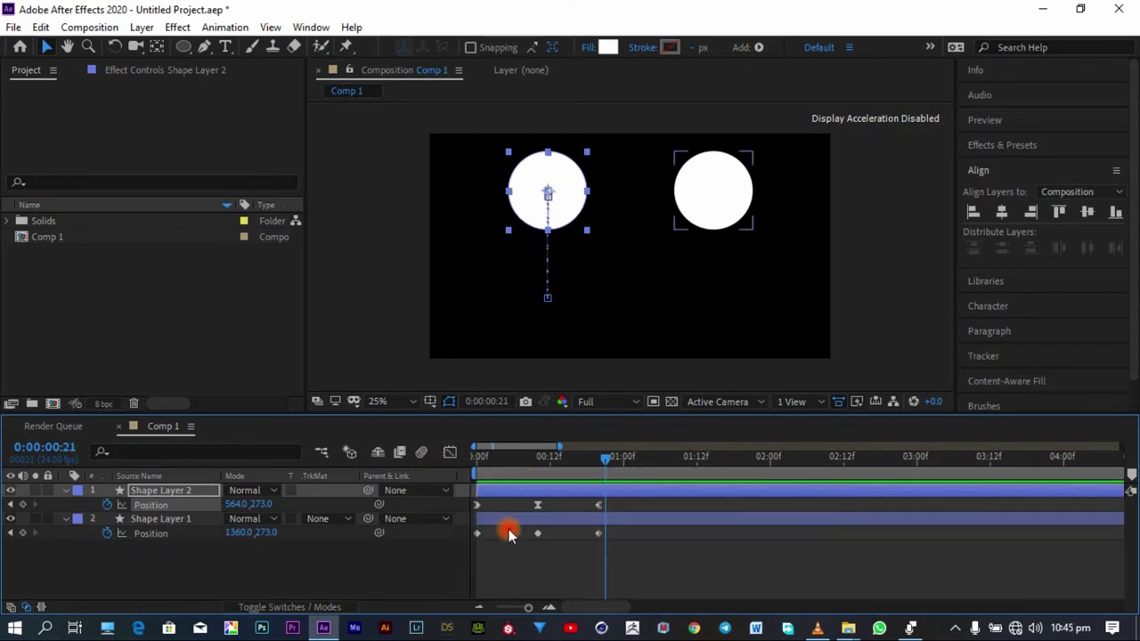
drag(522, 463, 423, 482)
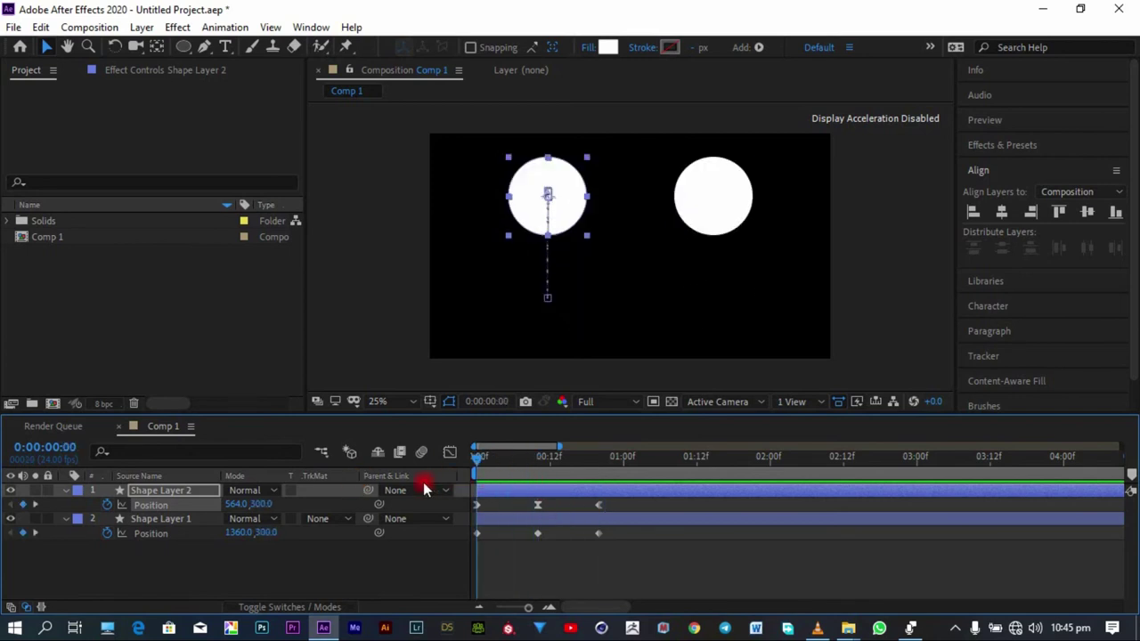
key(t)
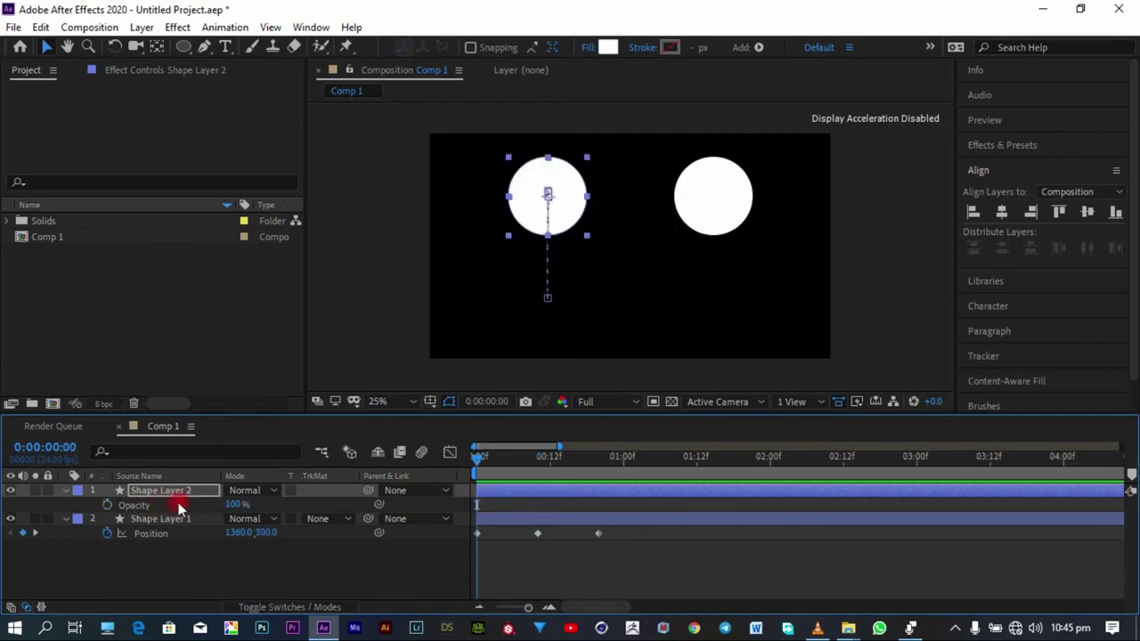
ctrl+click(185, 517)
key(ctrl+grave)
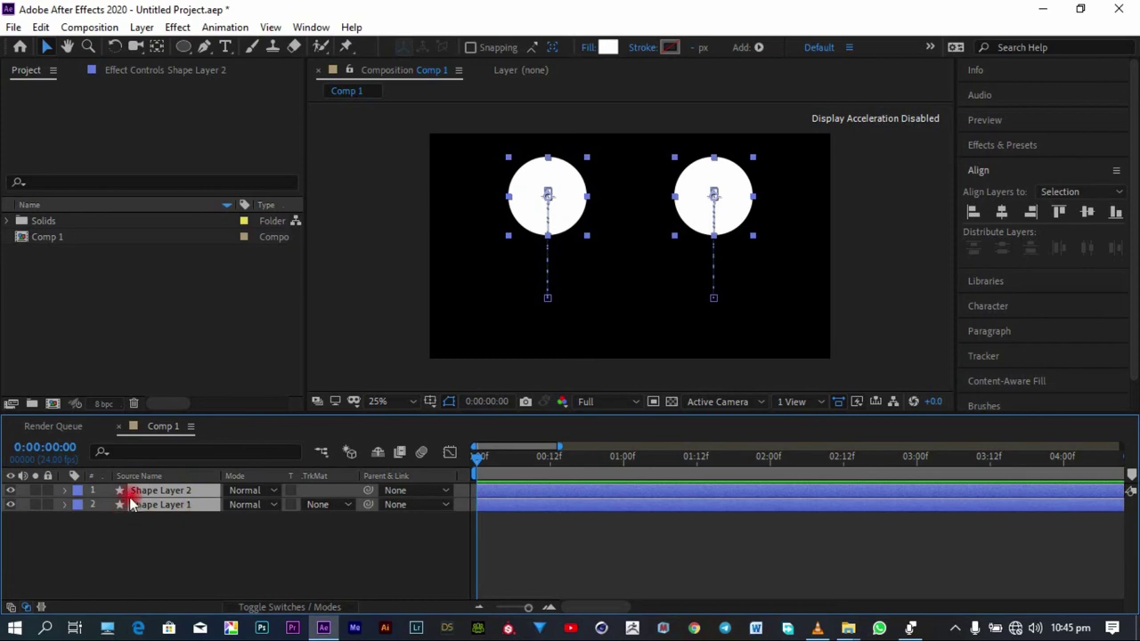
key(t)
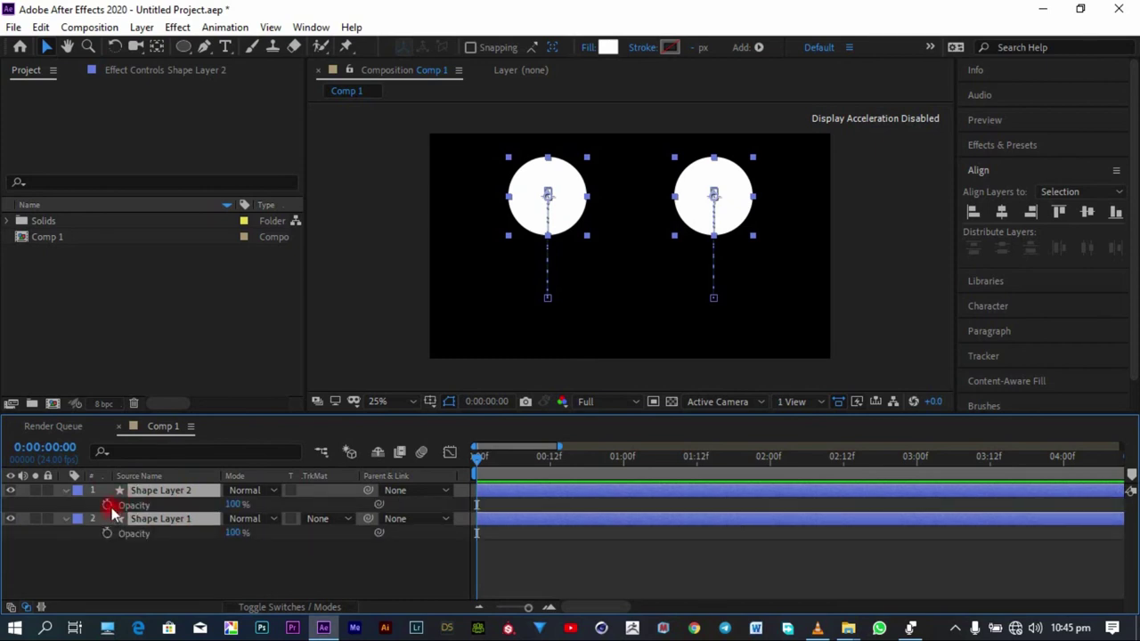
click(107, 505)
Step: Keyframe both circles to 0% opacity near frame 10 and 100% at frame 20, then select both frame-12 keyframes
drag(481, 458, 543, 466)
drag(237, 505, 93, 501)
drag(537, 457, 601, 473)
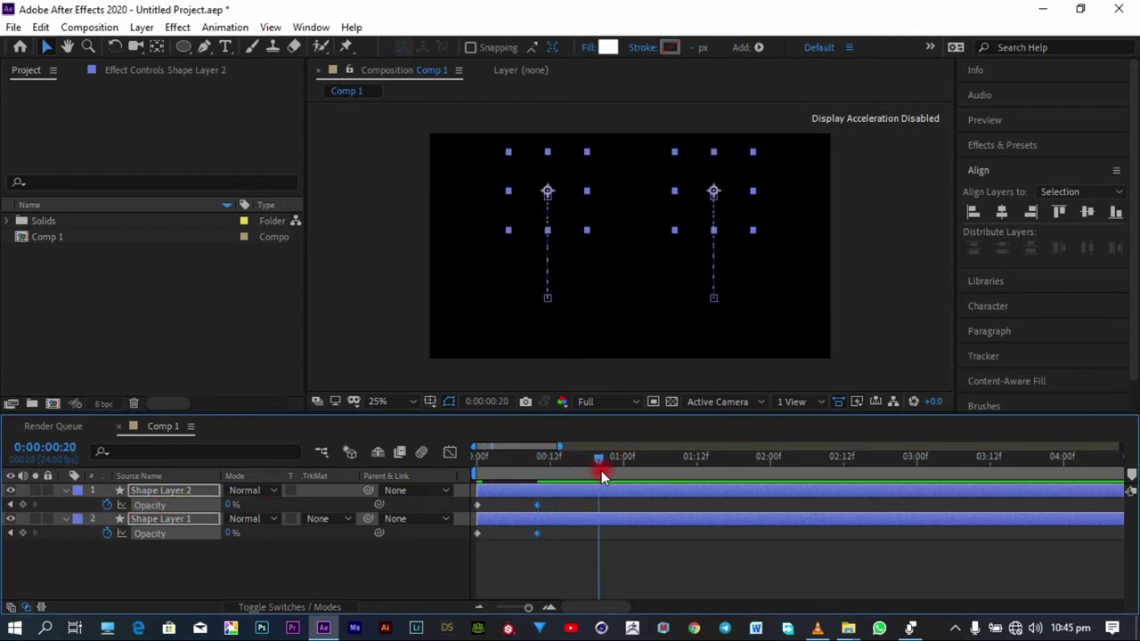
click(229, 505)
text(100)
key(Return)
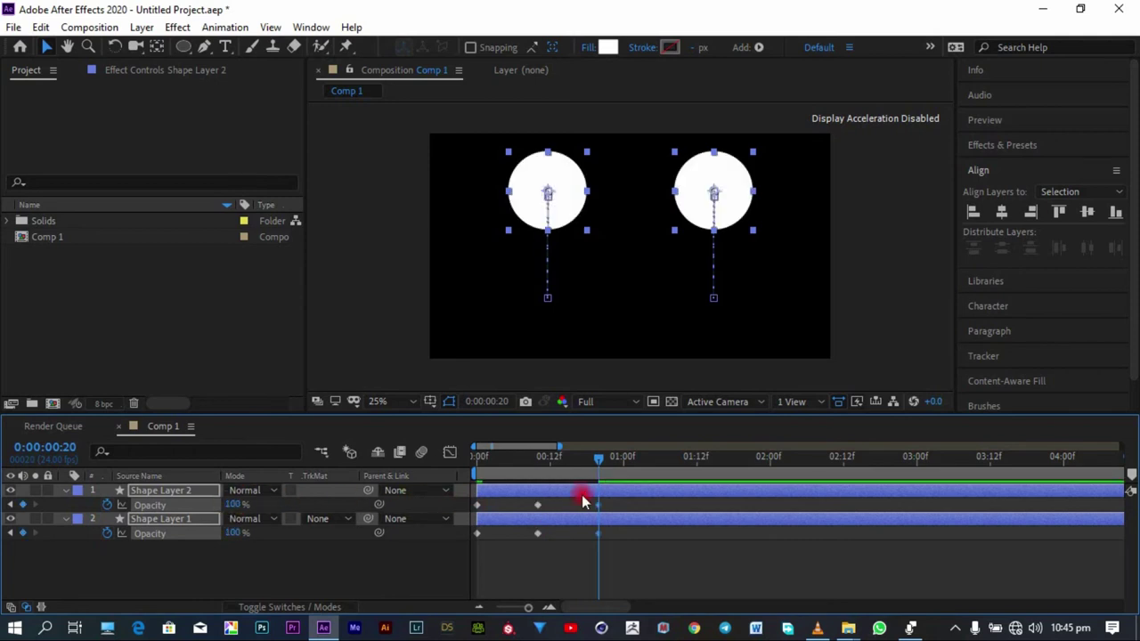
click(537, 505)
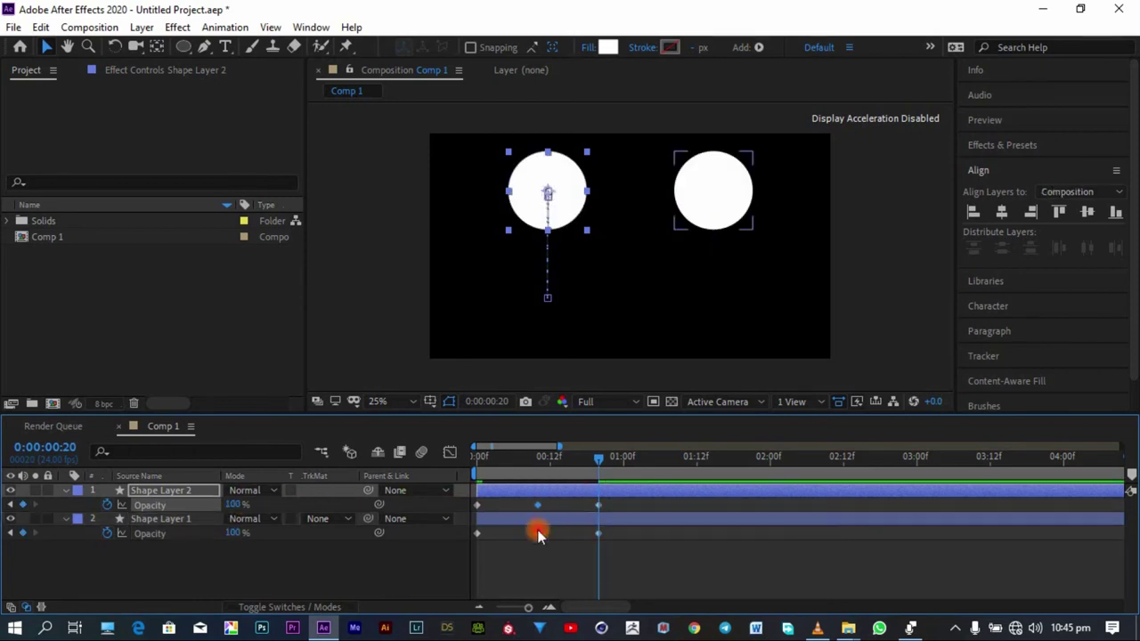
click(537, 533)
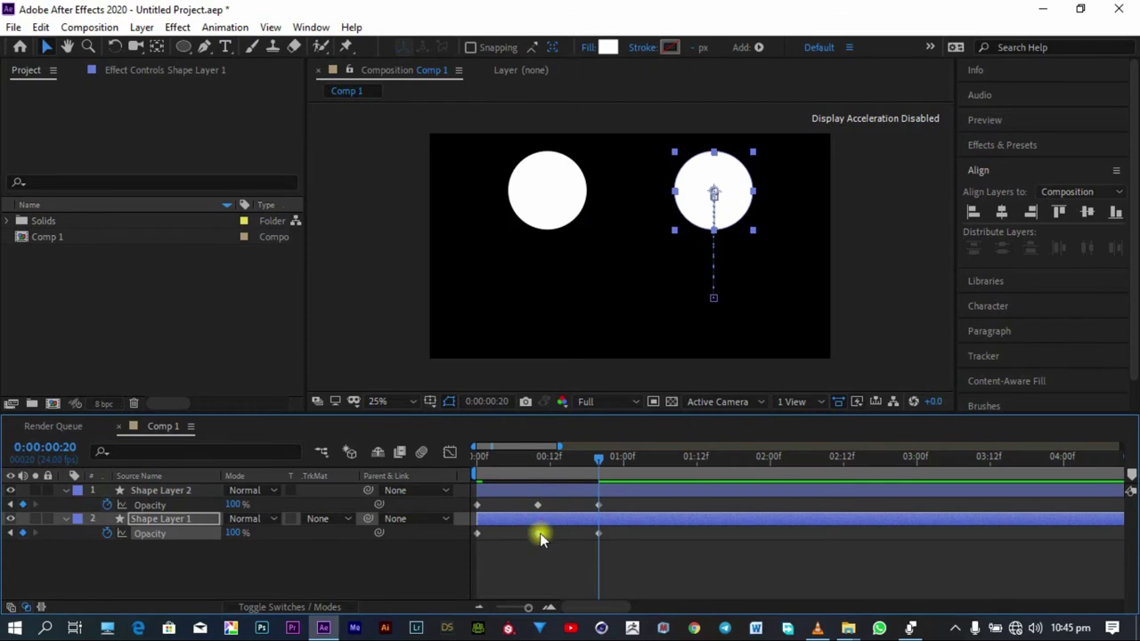
Step: Apply Easy Ease to the frame-12 Opacity keyframes of Shape Layer 1 and Shape Layer 2
right_click(537, 533)
mouse_move(623, 519)
click(840, 412)
right_click(537, 505)
mouse_move(588, 491)
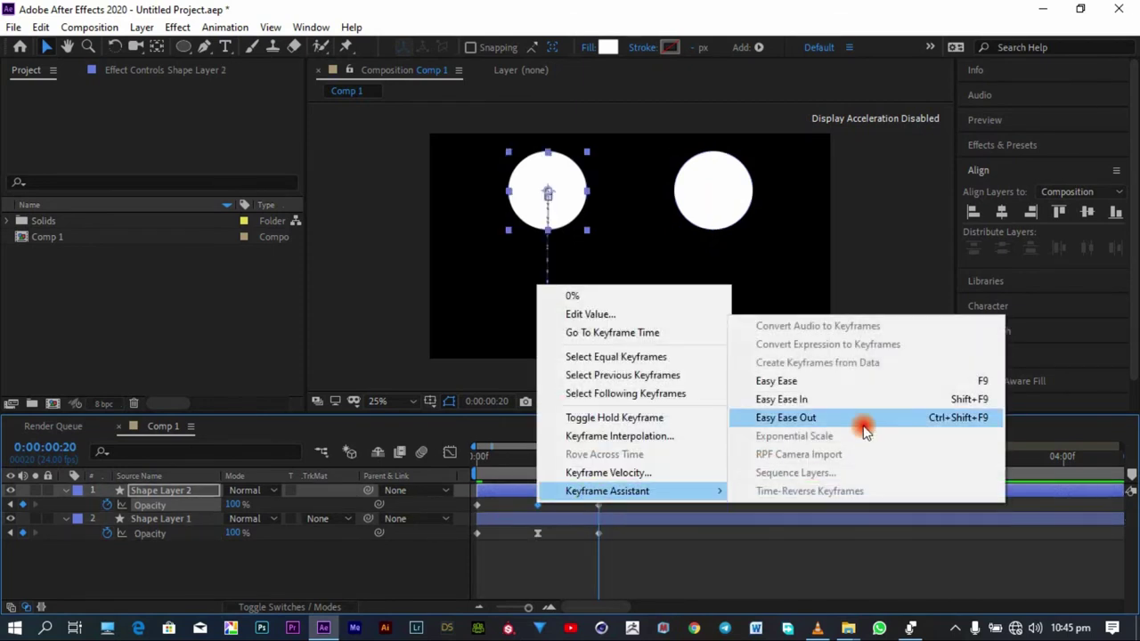
click(846, 383)
Step: Preview the fade from the start, then scrub between frames 11 and 22 to check it
drag(535, 458, 288, 458)
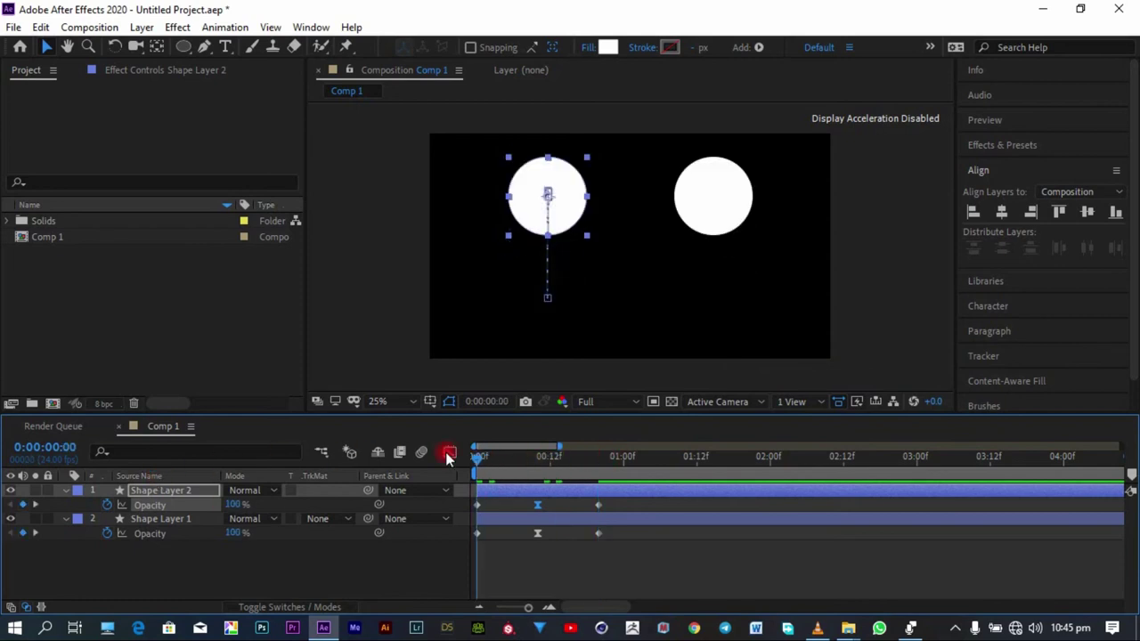
key(space)
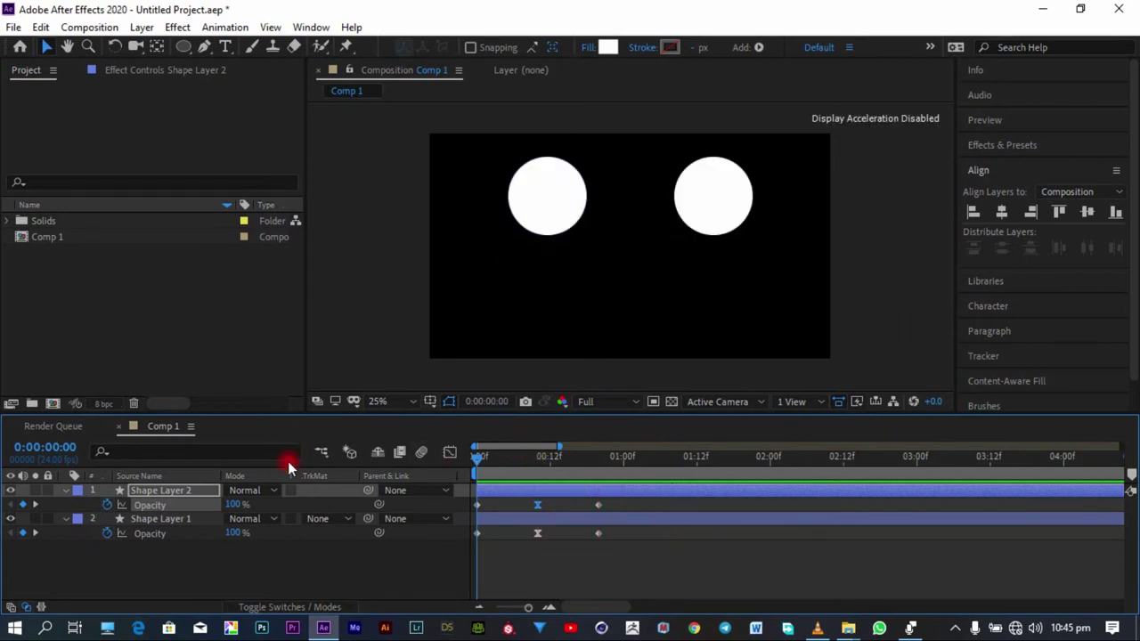
key(space)
drag(574, 456, 541, 460)
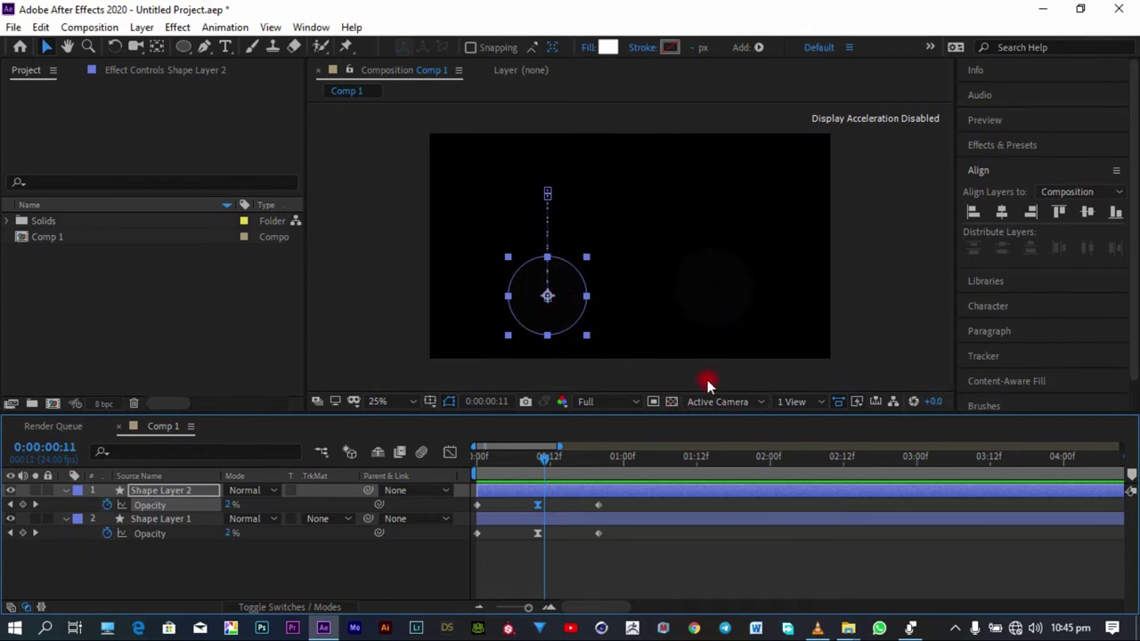
drag(538, 458, 477, 460)
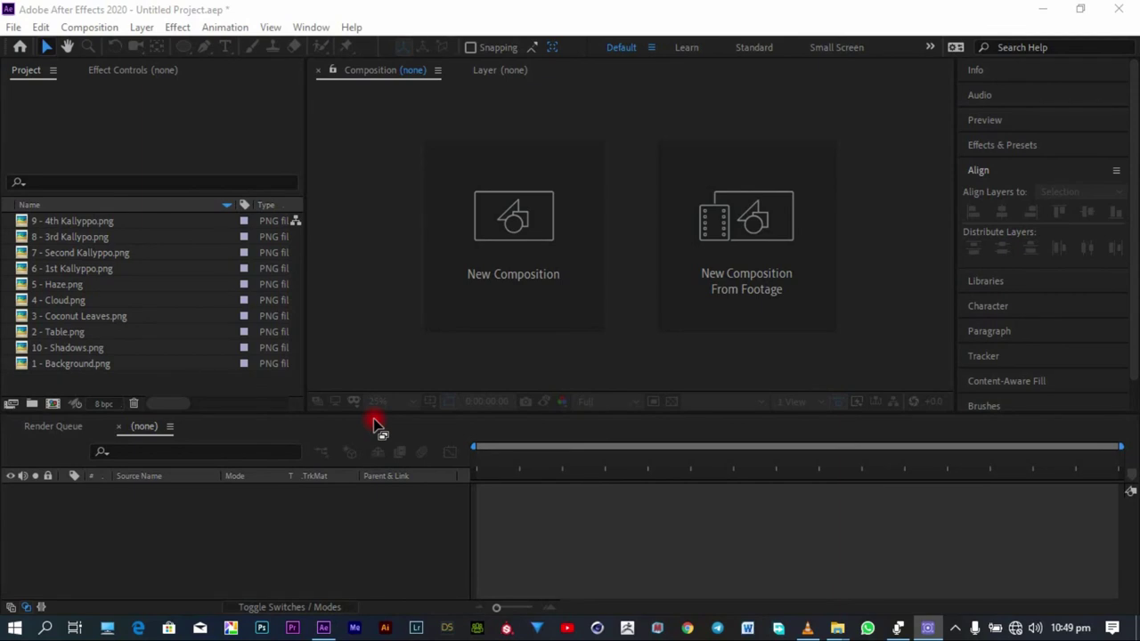
right_click(232, 379)
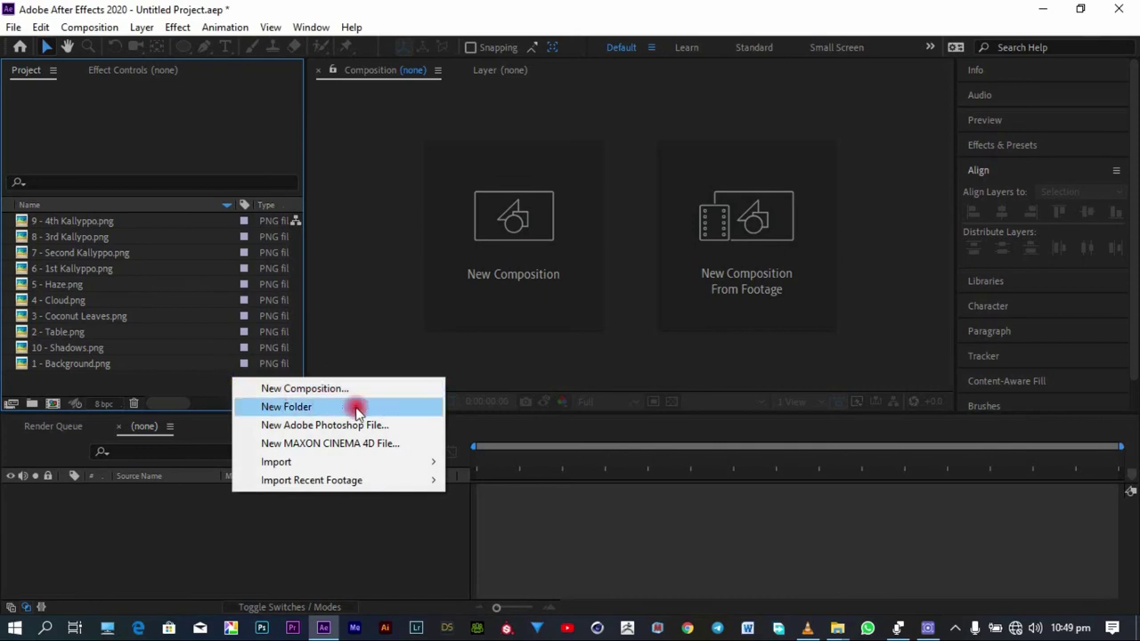
mouse_move(395, 456)
click(499, 460)
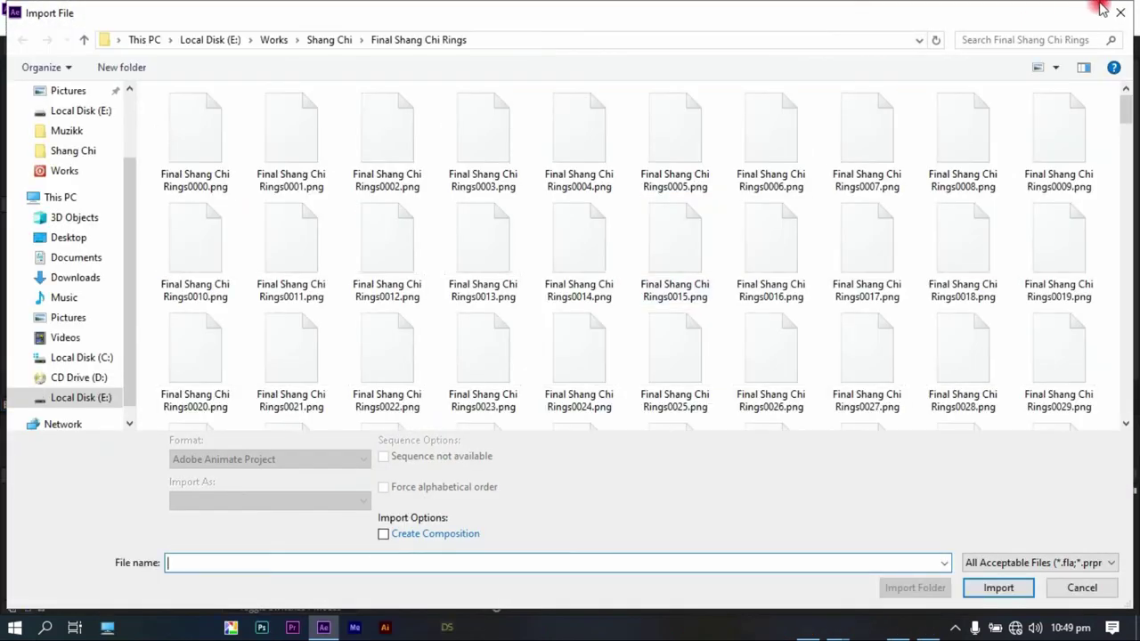
click(1113, 16)
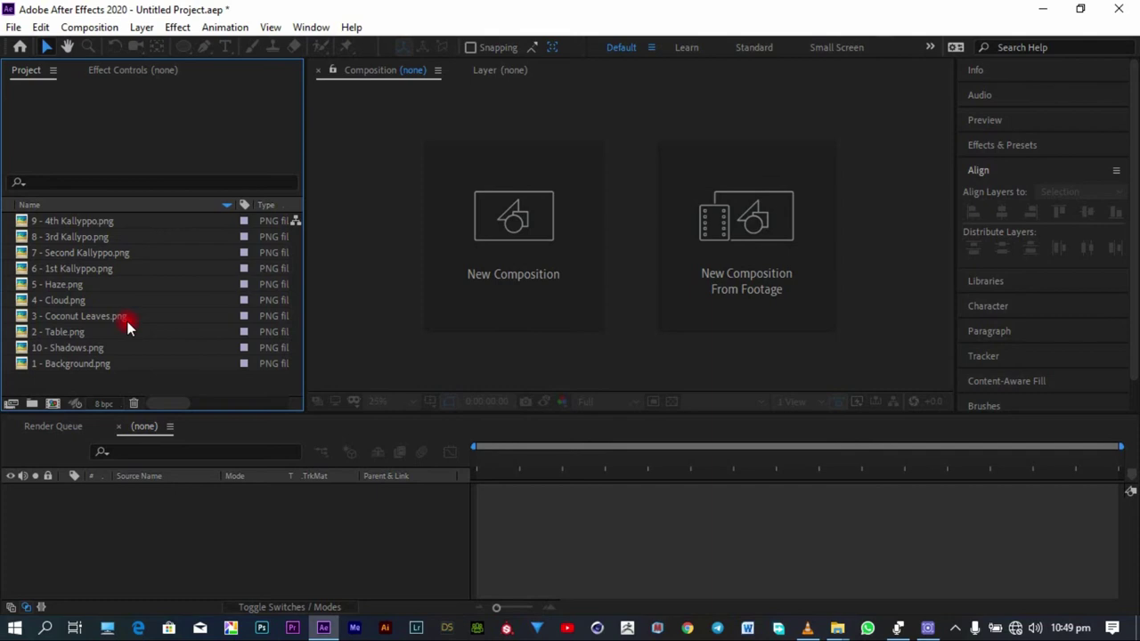
Step: Create Comp 1 with the HDTV 1080 24 preset and a 0:00:35:00 duration
click(490, 245)
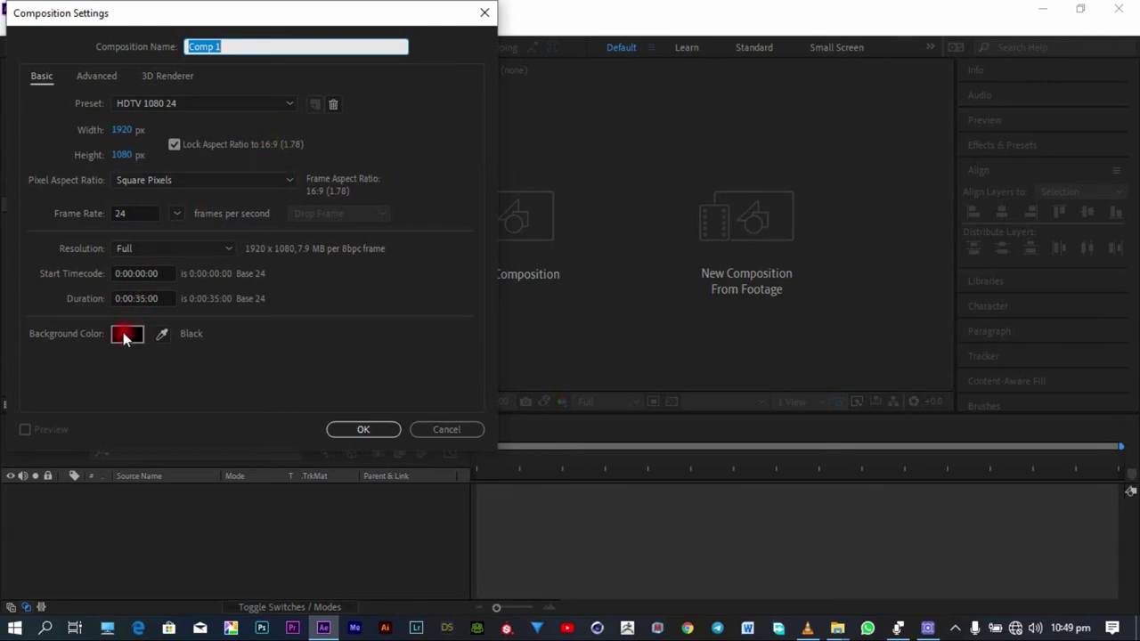
click(363, 430)
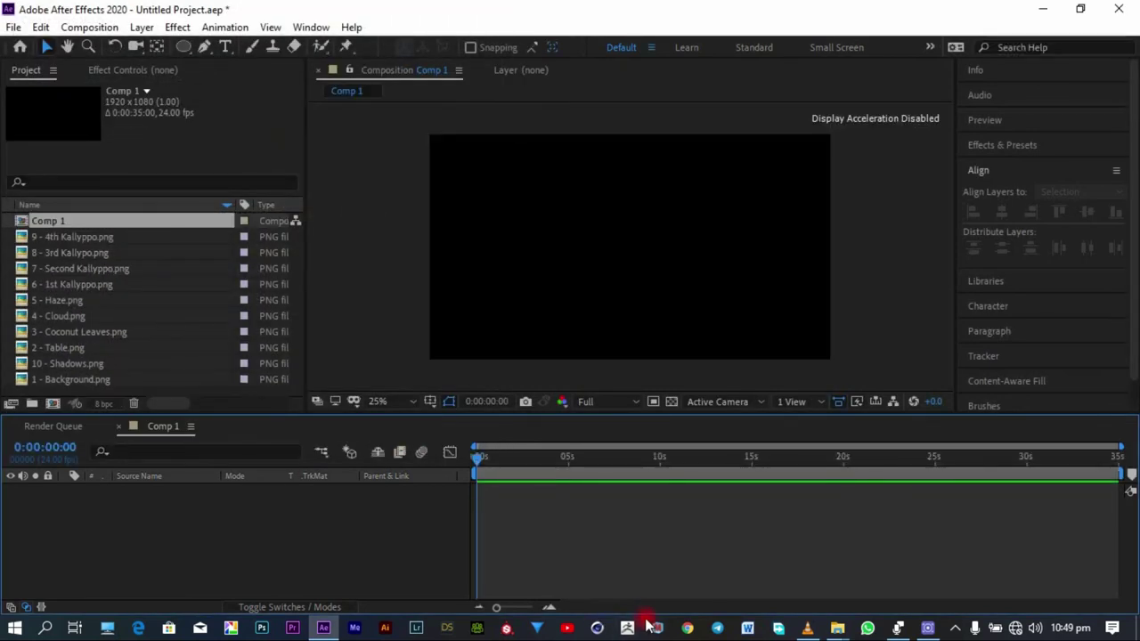
Step: Add a full-frame 1920×1080 solid coloured orange F29A00 to Comp 1
right_click(363, 559)
mouse_move(407, 377)
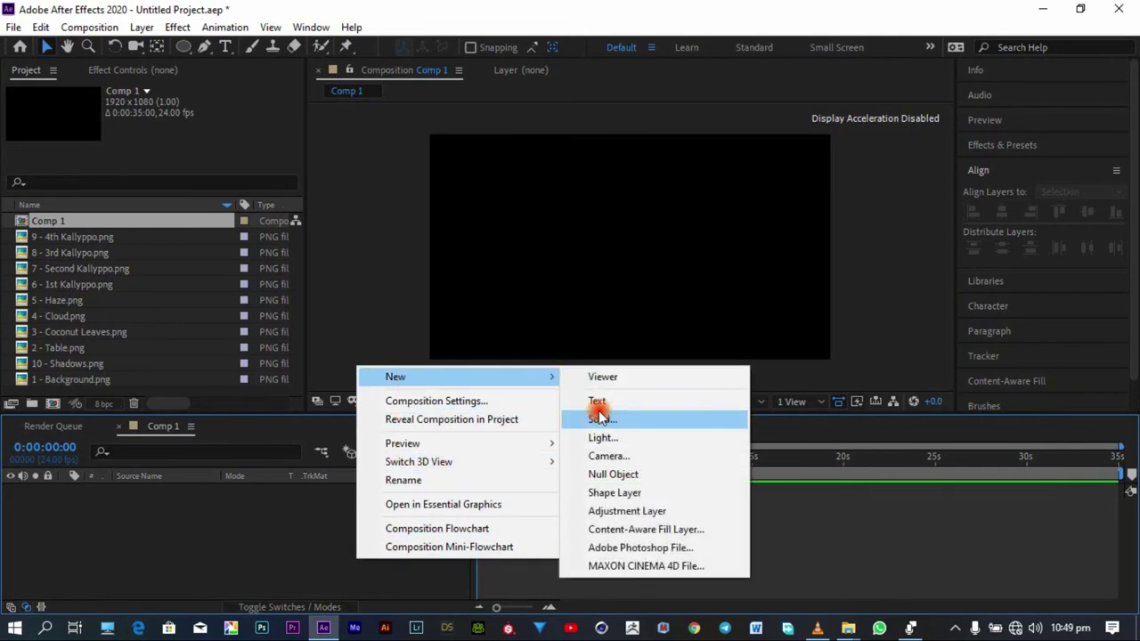
click(598, 416)
click(204, 293)
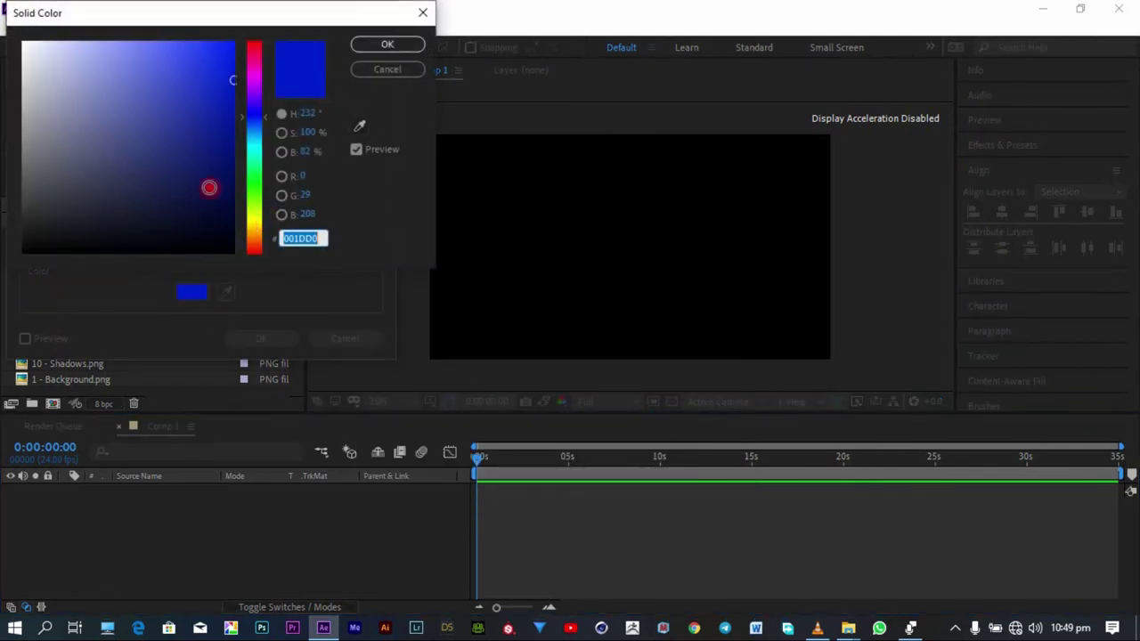
click(230, 167)
click(258, 239)
drag(258, 239, 258, 232)
drag(233, 165, 240, 52)
drag(253, 50, 327, 245)
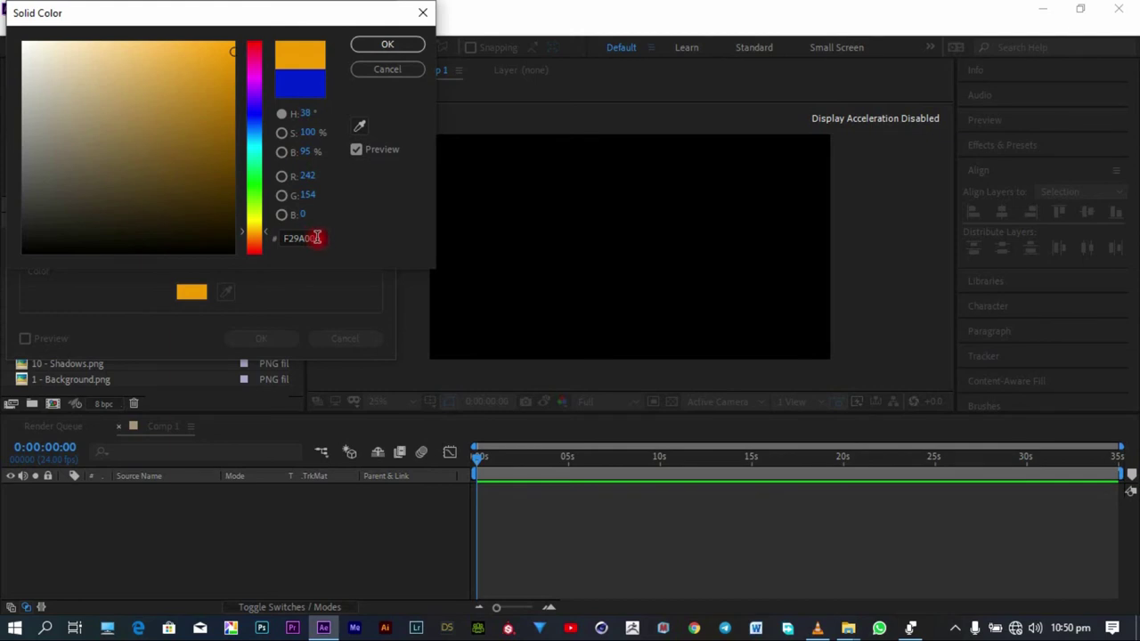
click(379, 44)
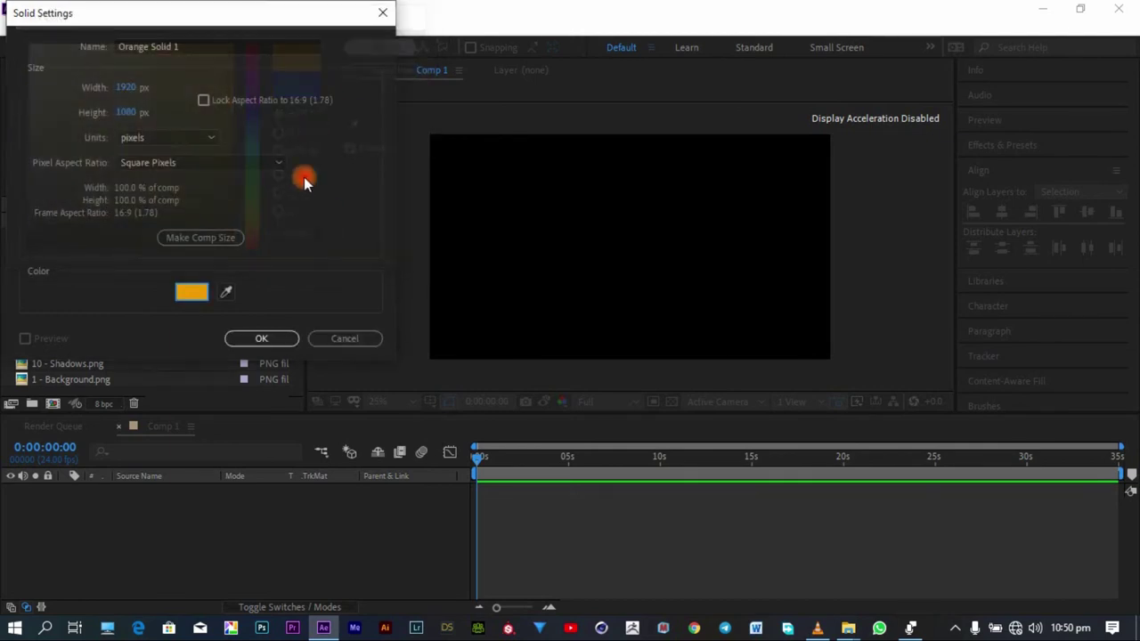
click(261, 336)
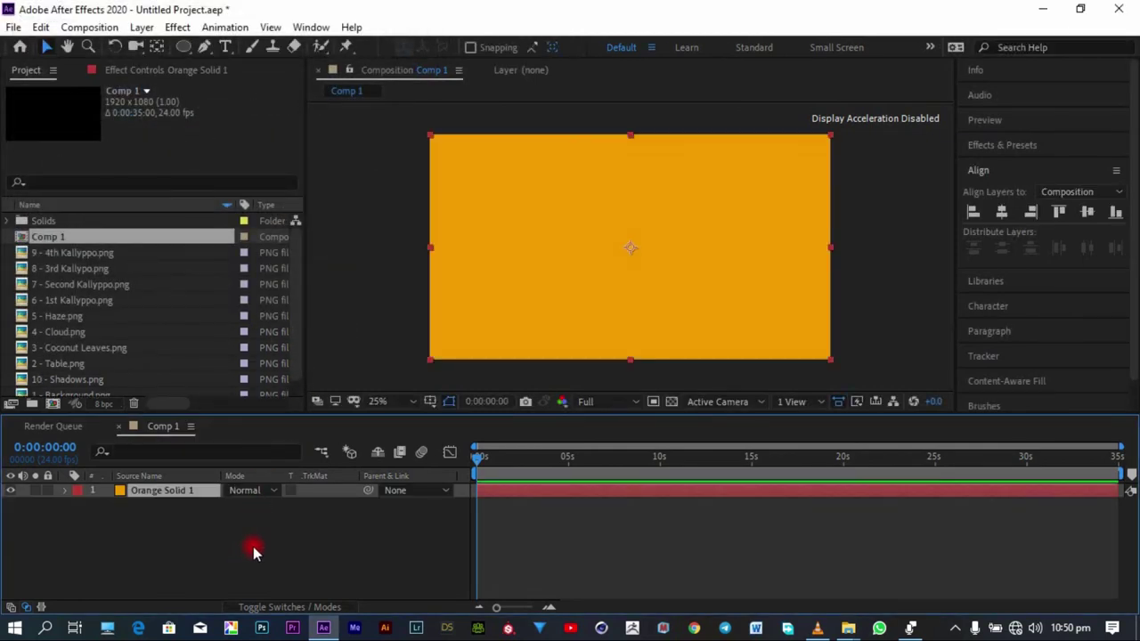
click(249, 549)
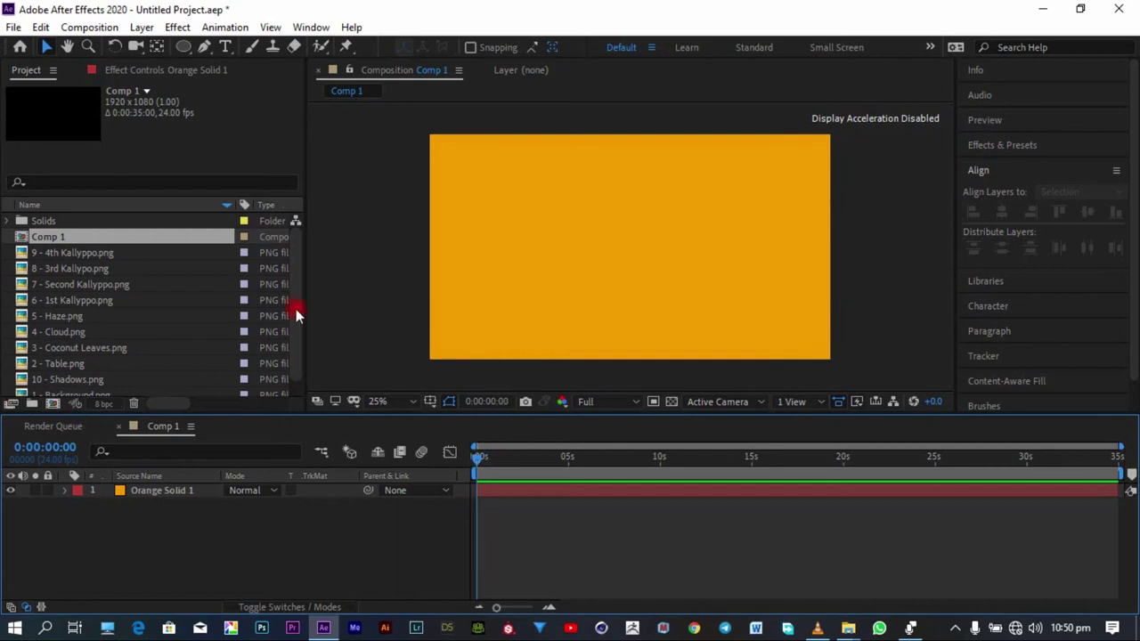
scroll(75, 307, down, 1)
Step: Place 1 - Background.png above Orange Solid 1 and shrink it to roughly the comp size
click(84, 380)
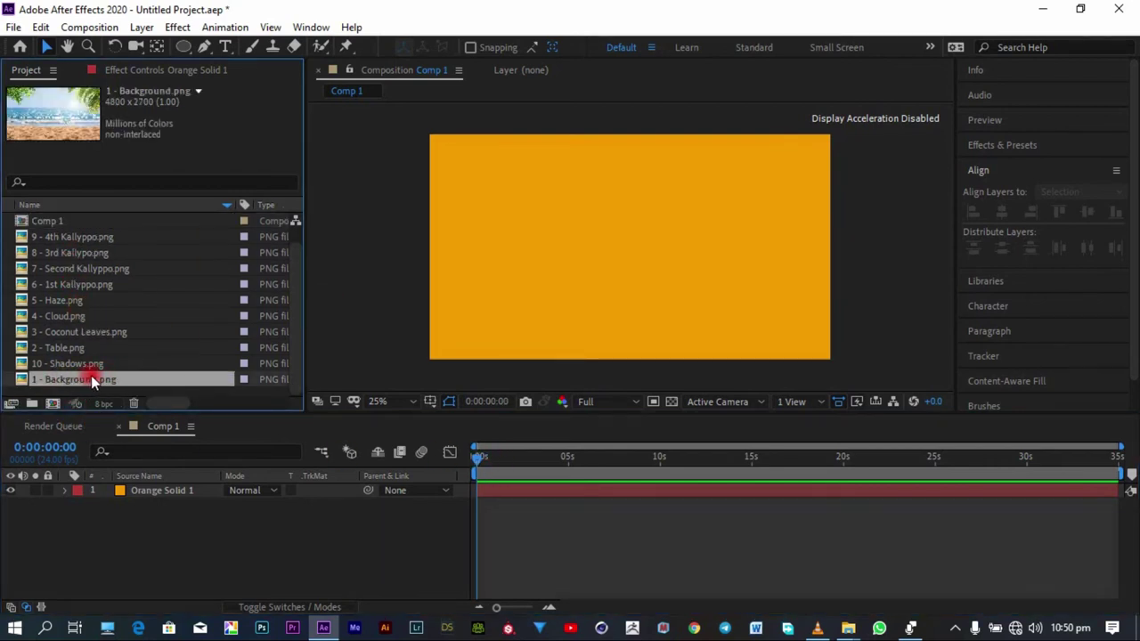
drag(82, 380, 183, 489)
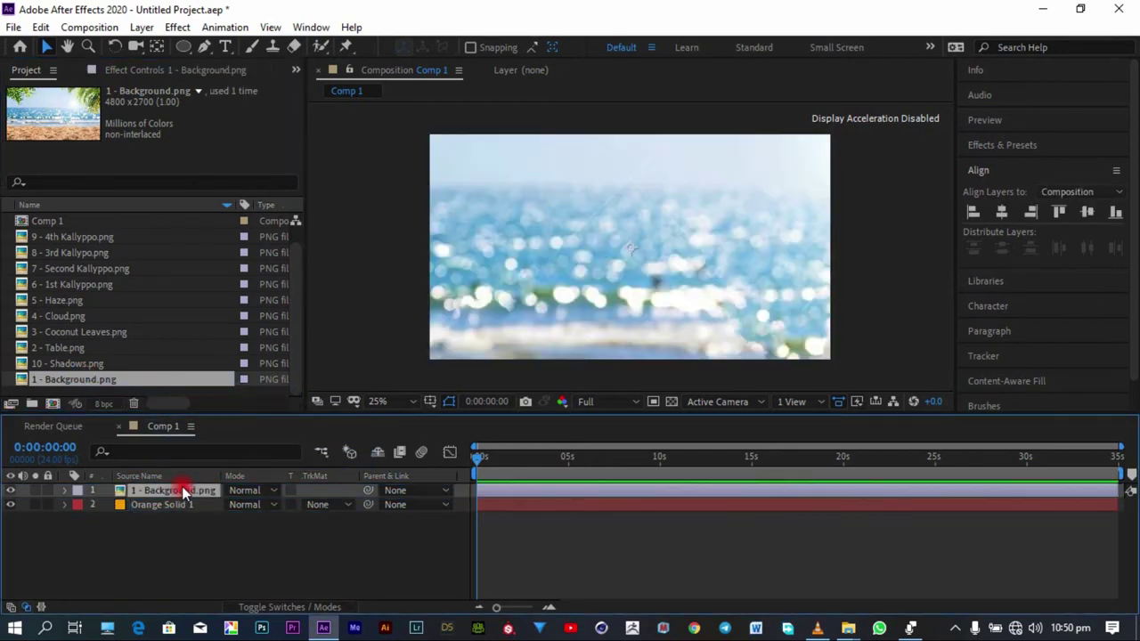
key(comma)
key(comma)
key(period)
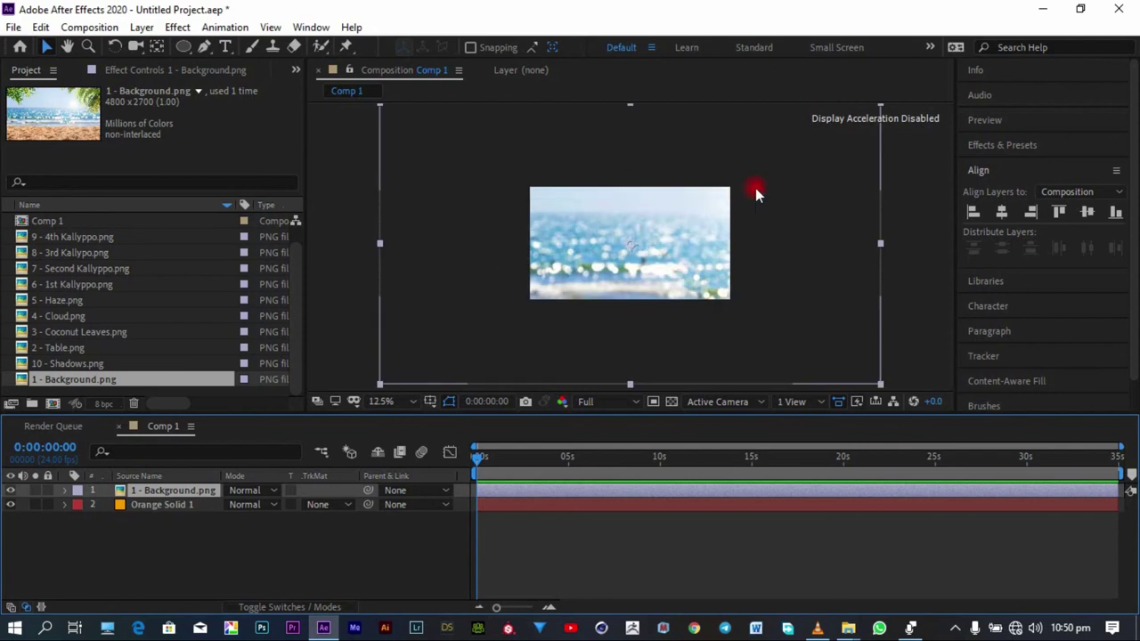
drag(881, 388, 739, 306)
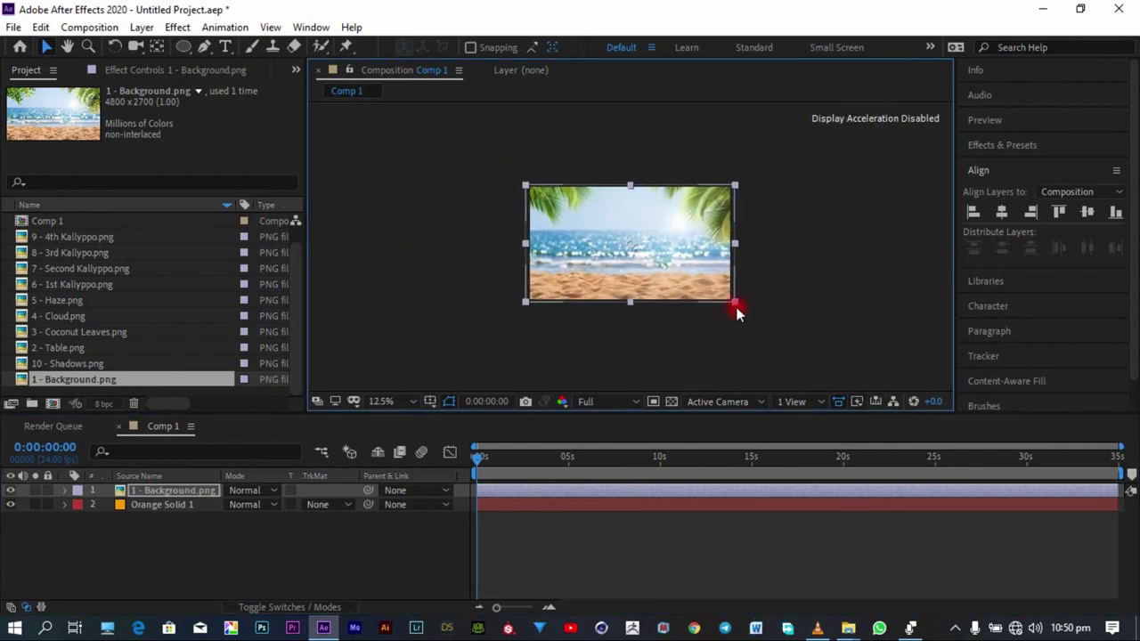
Step: Inspect the image edges up close and confirm the background's Scale reads 40%
key(slash)
drag(783, 157, 400, 298)
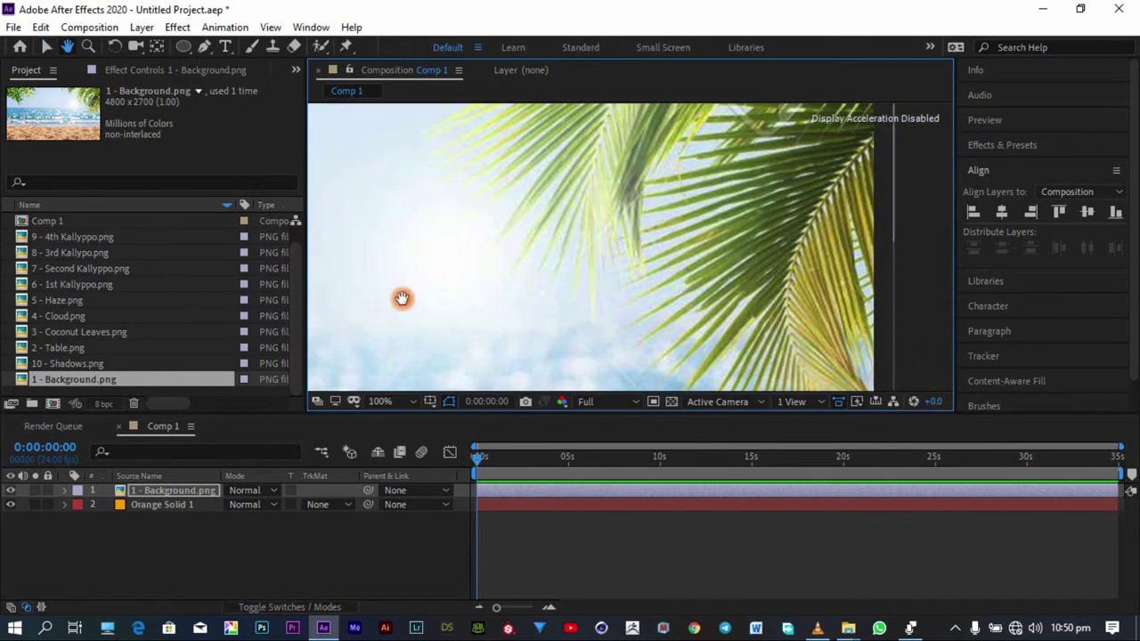
drag(667, 191, 674, 264)
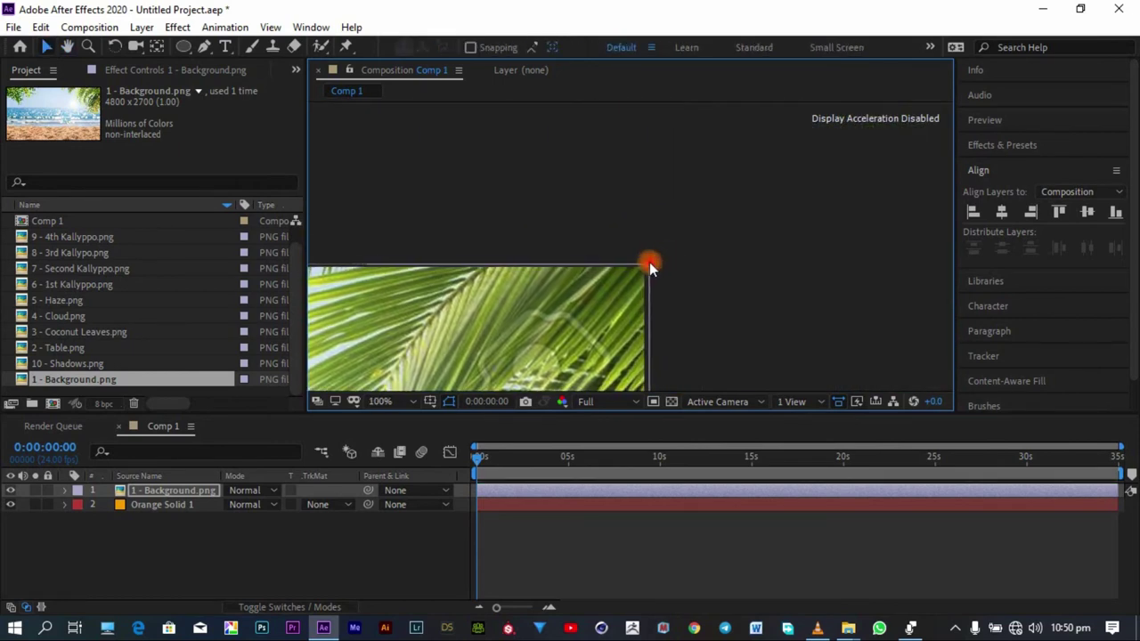
key(period)
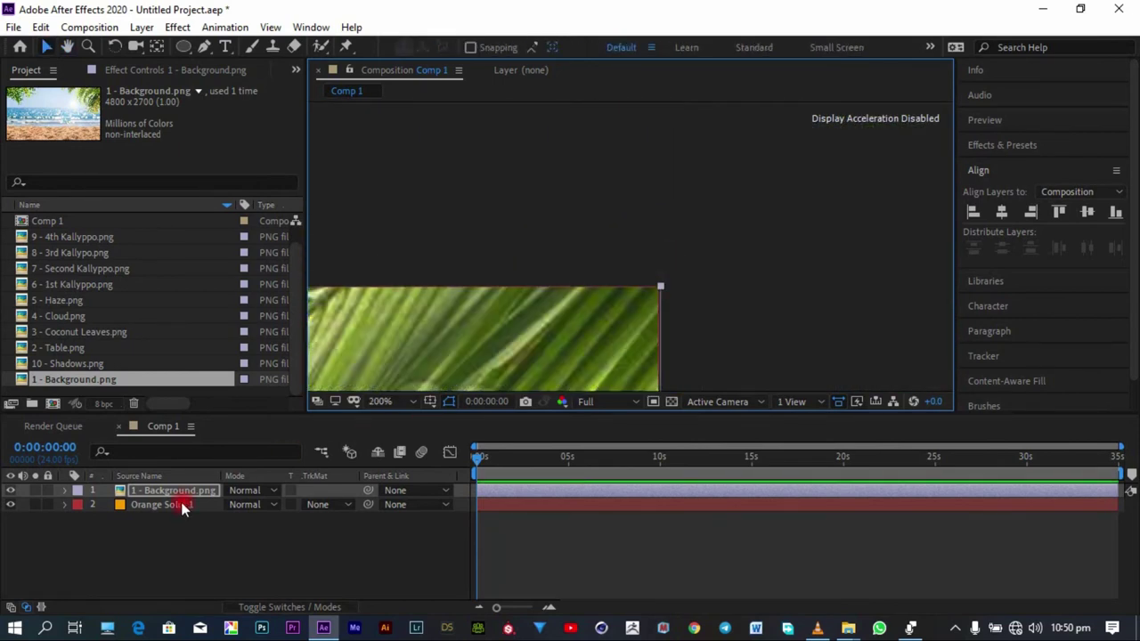
key(s)
scroll(624, 230, down, 4)
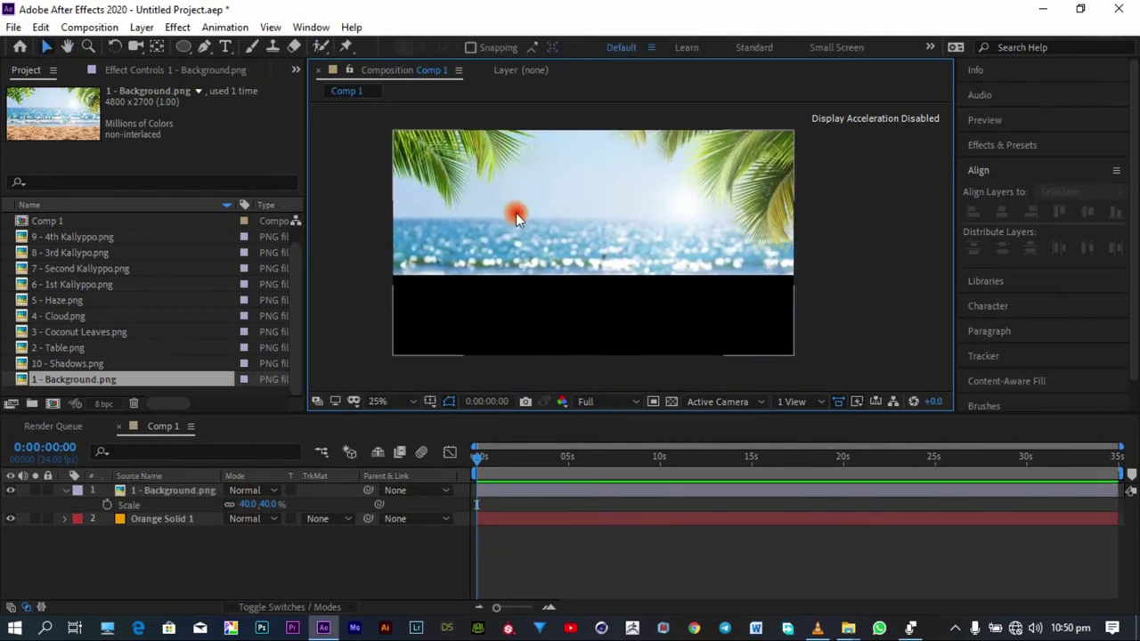
scroll(519, 223, down, 1)
scroll(534, 257, up, 1)
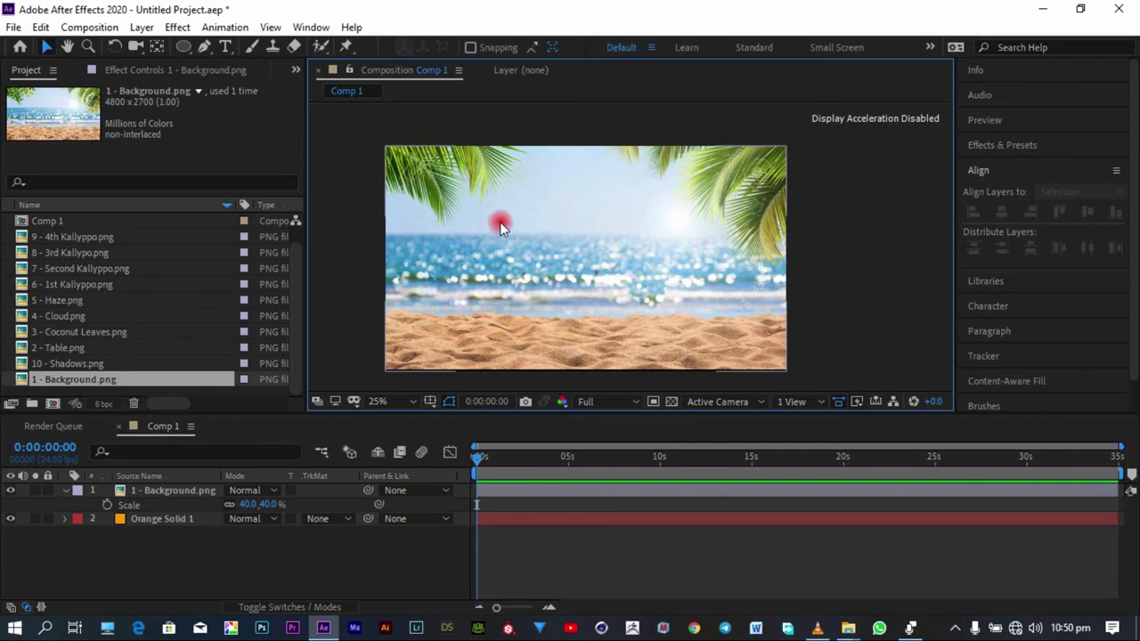
drag(500, 223, 553, 237)
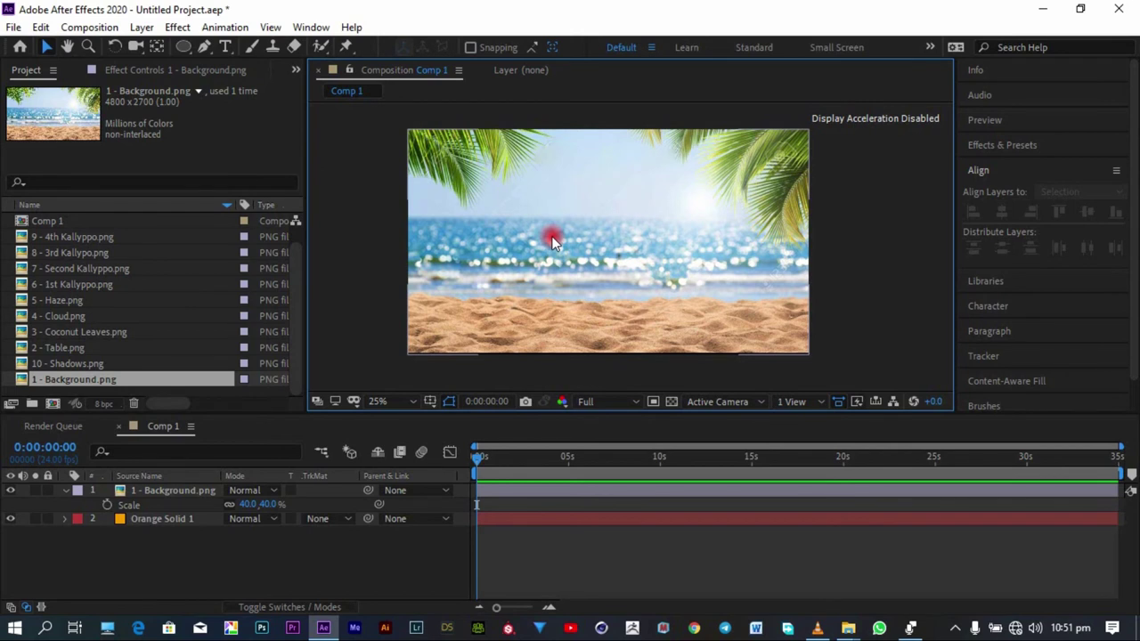
Step: Keyframe the background's Opacity from 0% at 0:00:00:00 to 100% at frame 5, then preview
key(t)
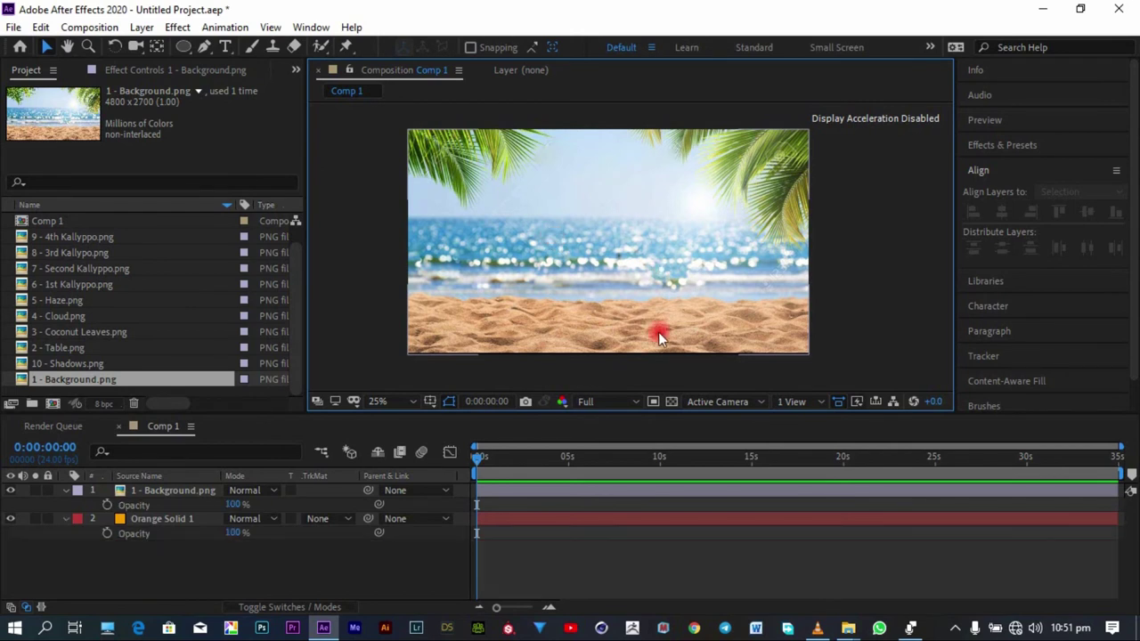
click(107, 505)
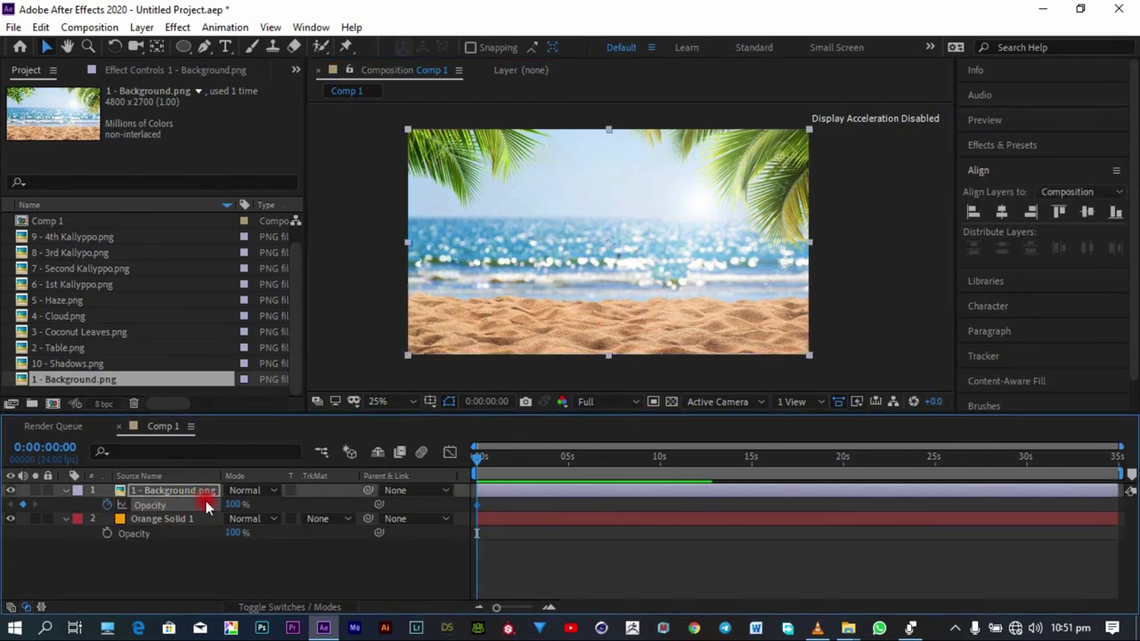
drag(236, 504, 75, 504)
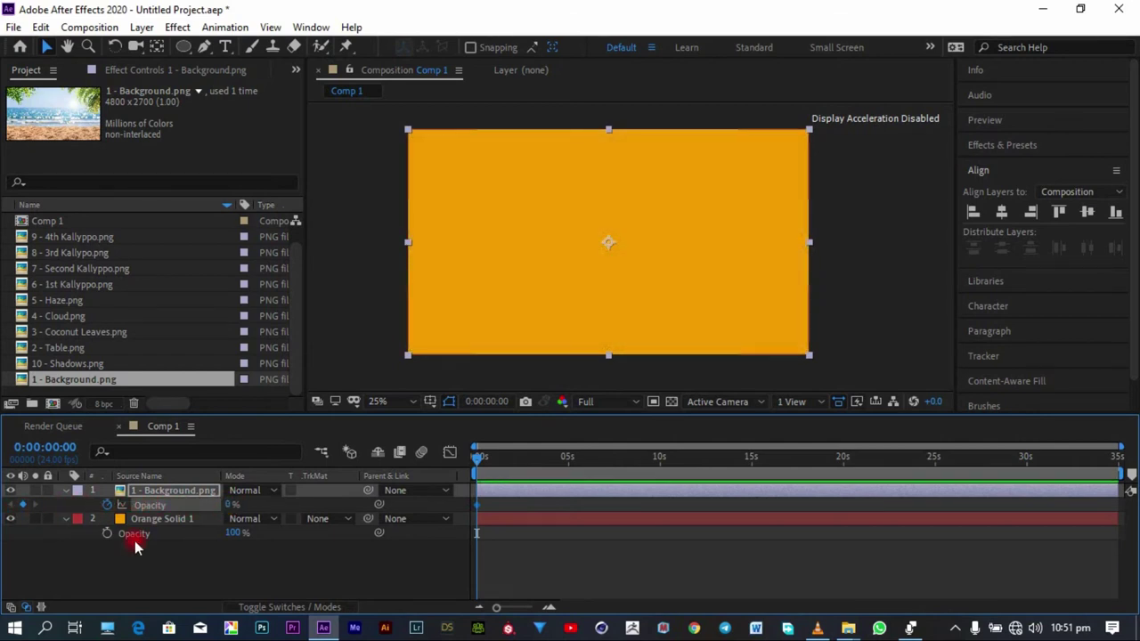
click(54, 448)
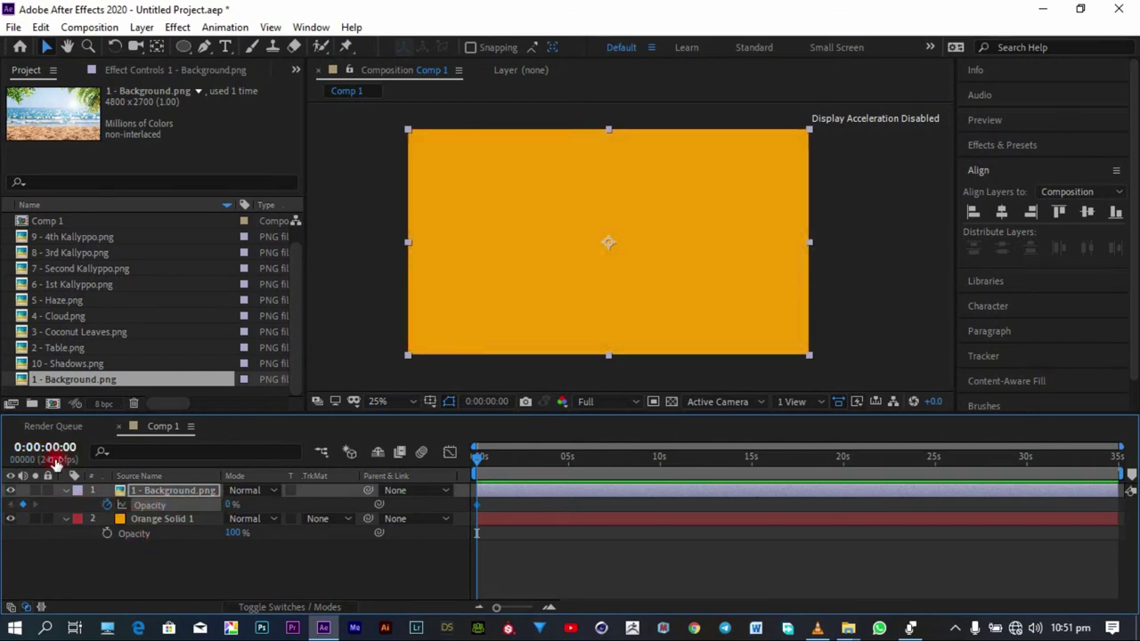
click(104, 451)
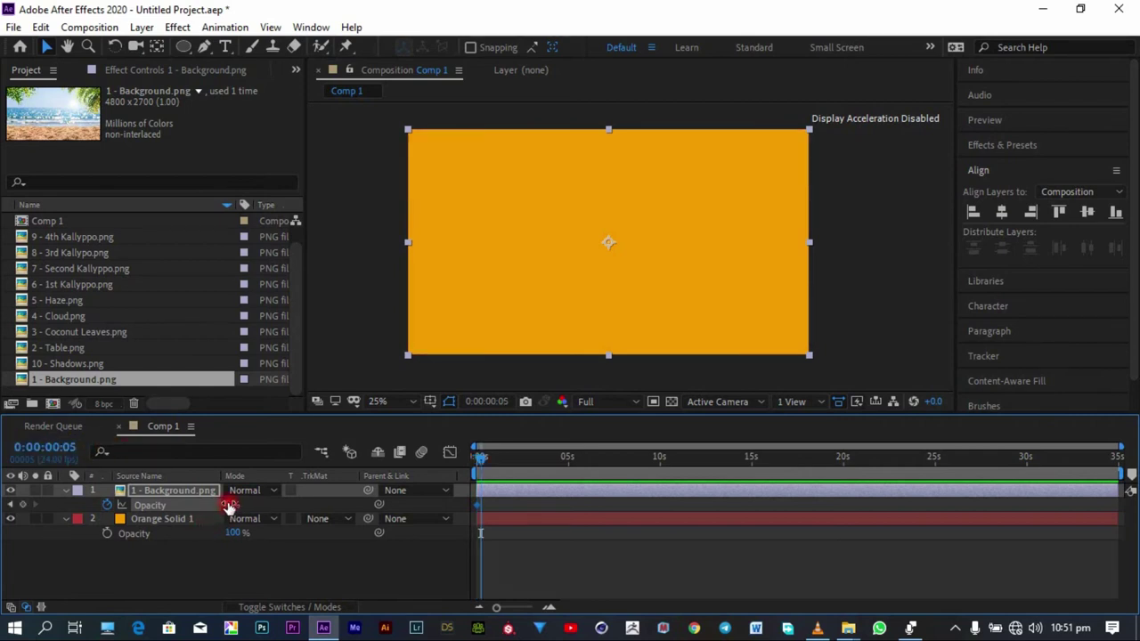
drag(229, 501, 360, 497)
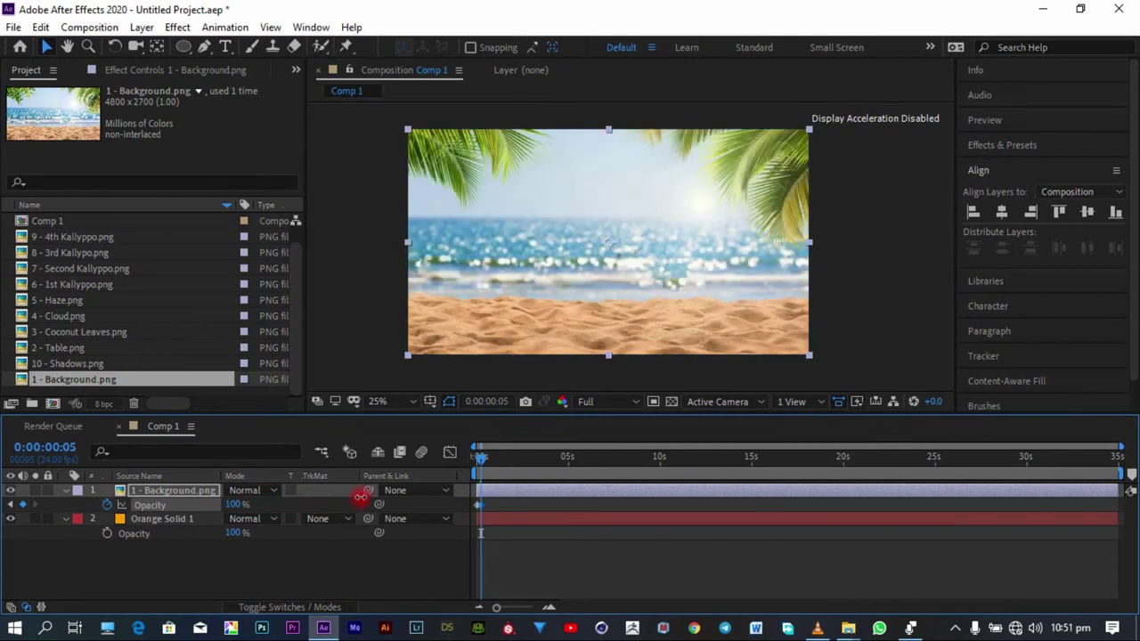
key(space)
click(146, 448)
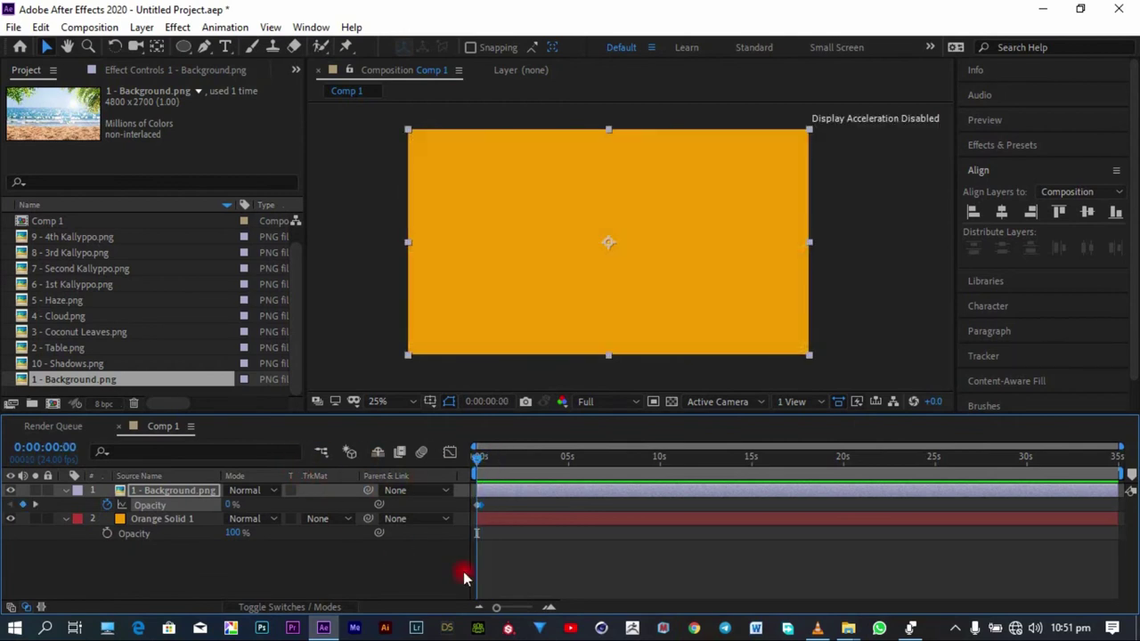
Step: Move the 100% Opacity keyframe later to frame 10 and preview the fade again
click(547, 607)
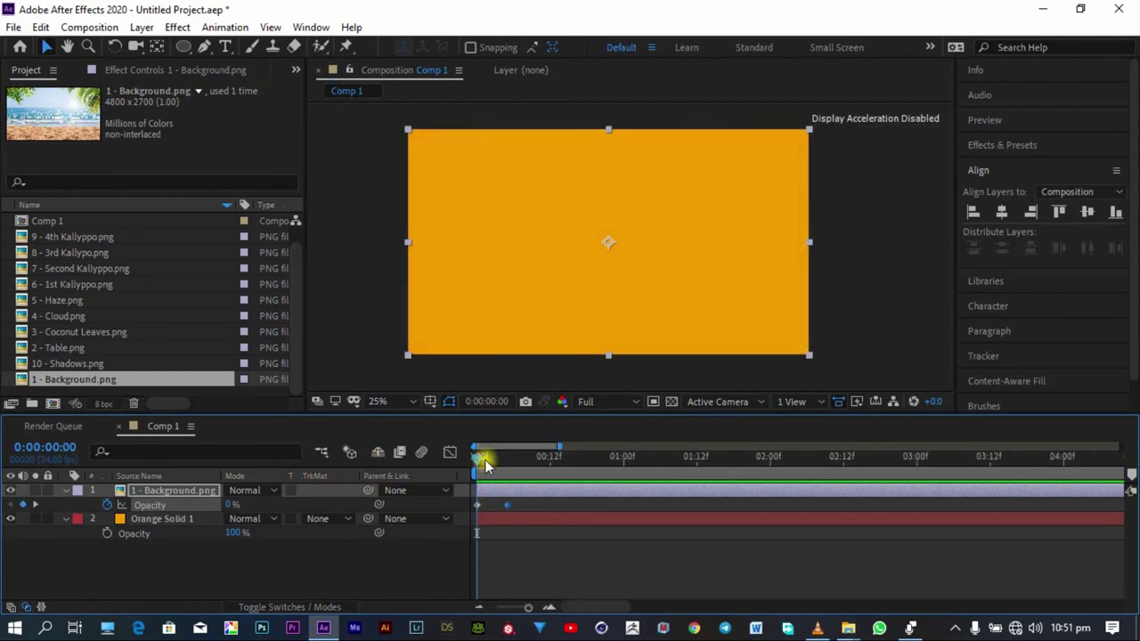
drag(479, 458, 534, 508)
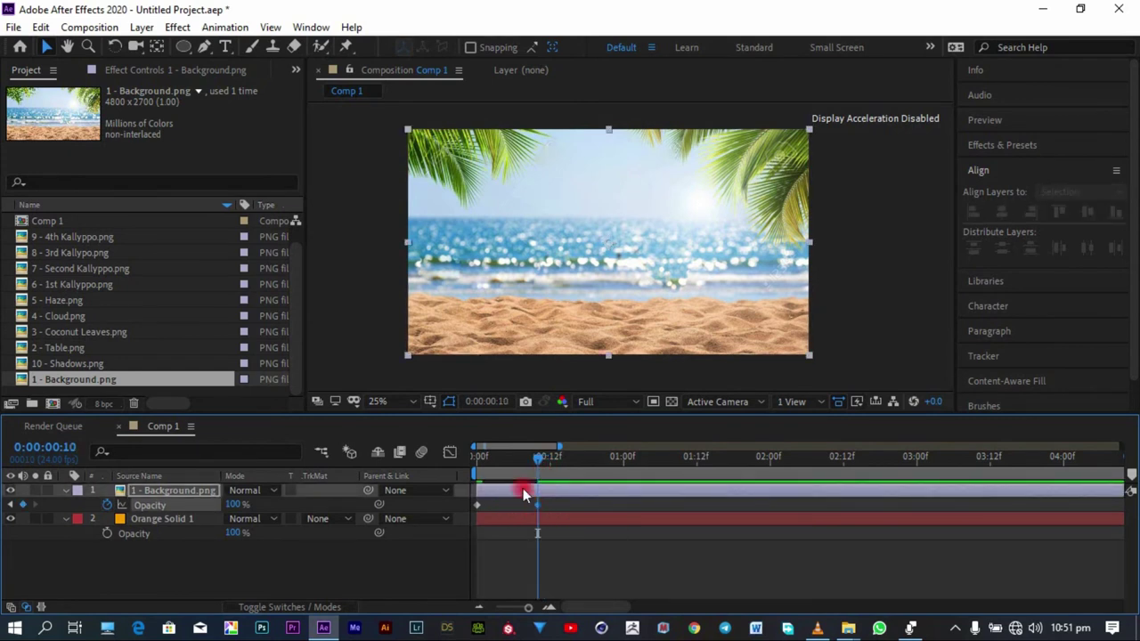
drag(501, 458, 4, 459)
key(space)
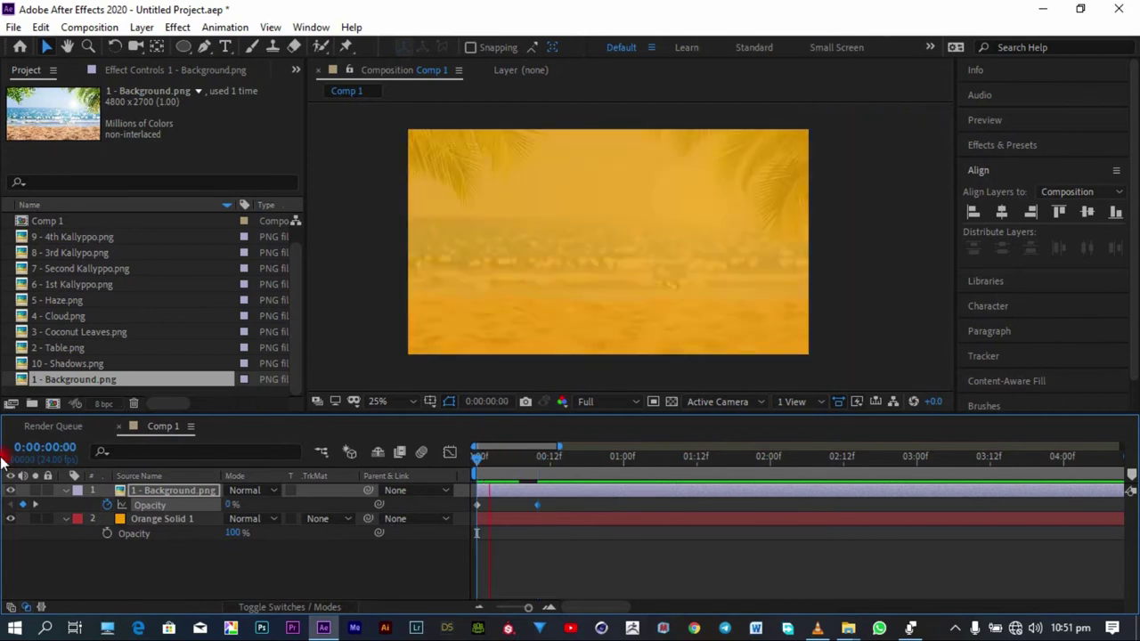
click(508, 494)
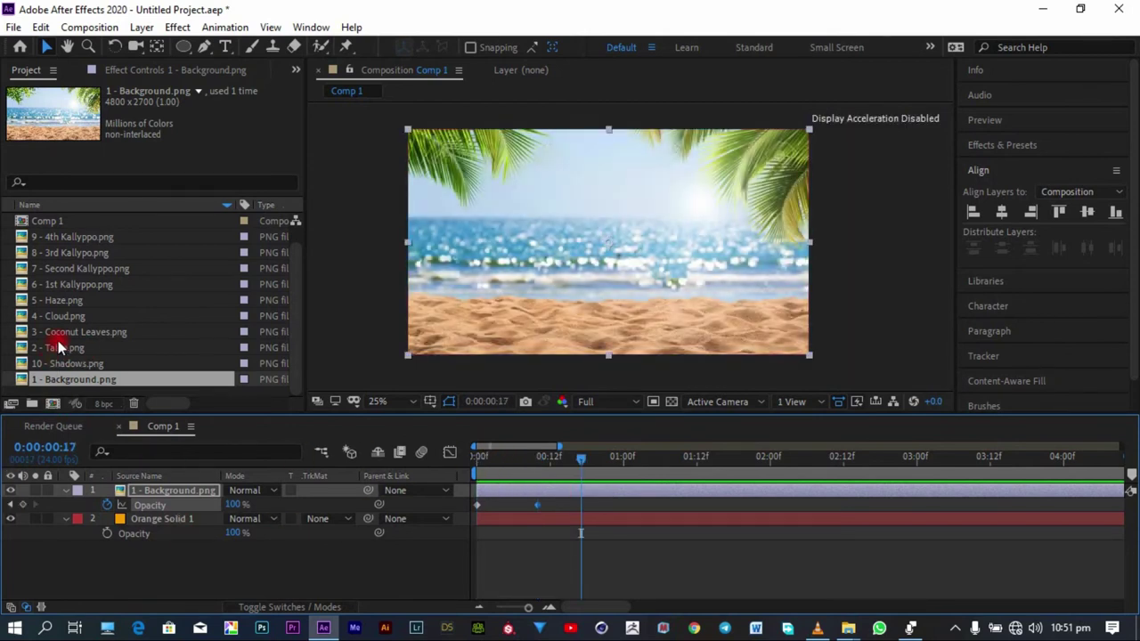
Step: Add 2 - Table.png as the top layer and set its Scale to 40%
drag(54, 350, 150, 488)
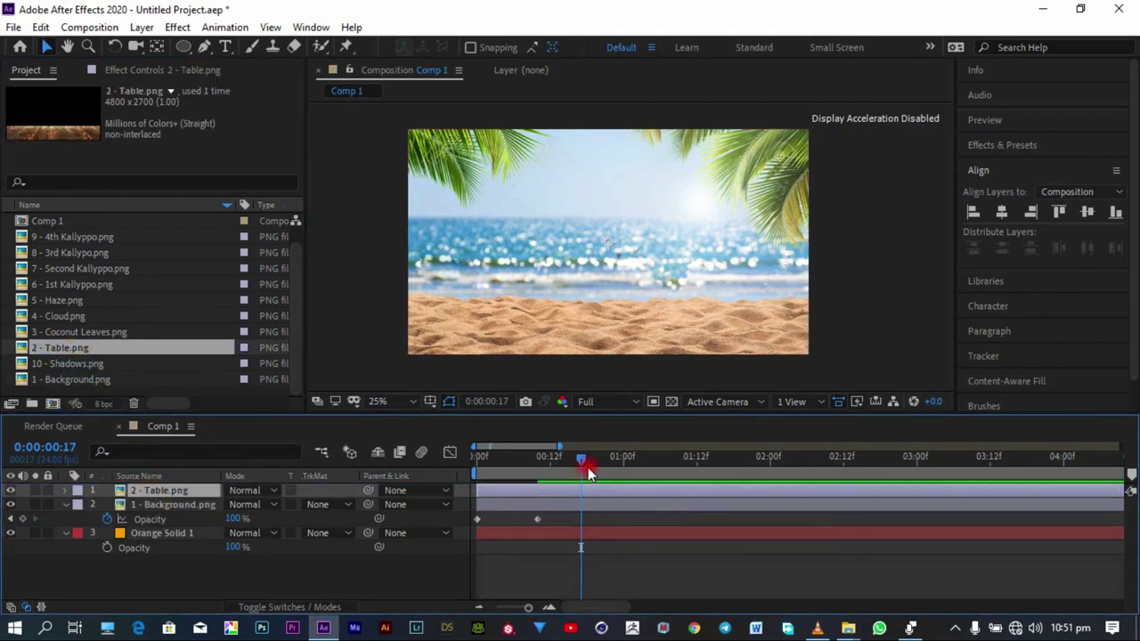
key(s)
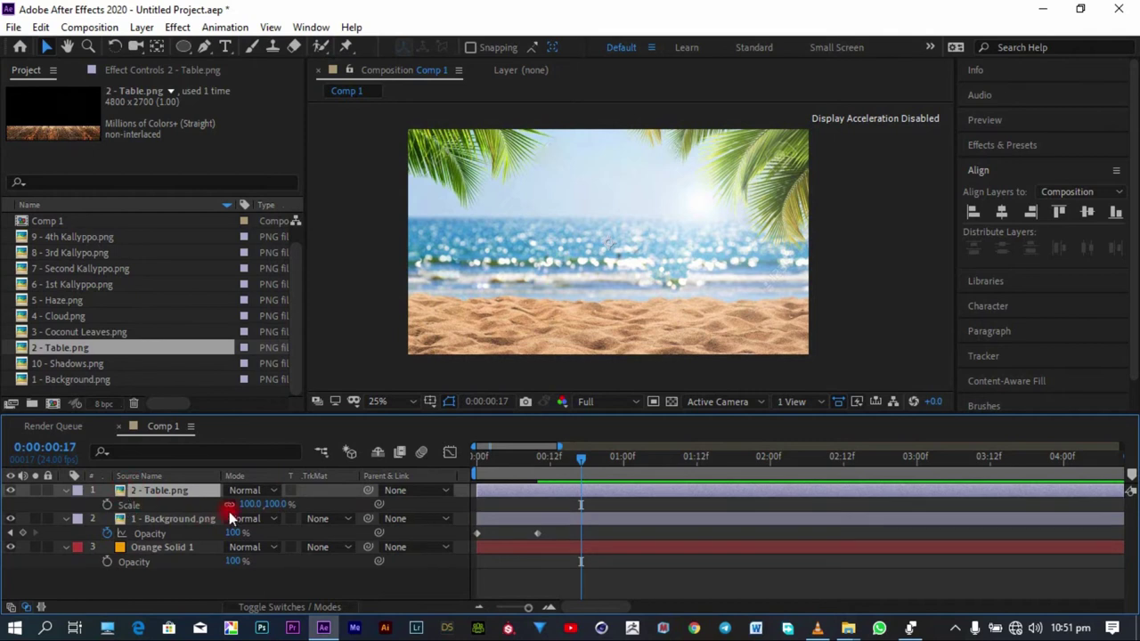
click(249, 504)
text(40)
key(Return)
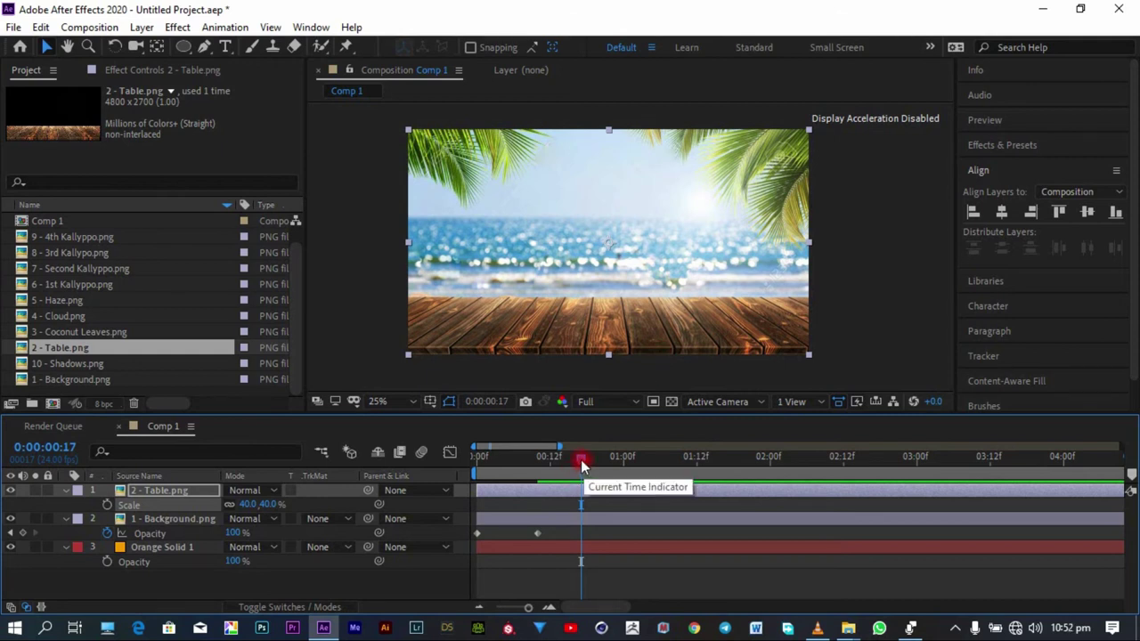
Step: Set the current time to frame 15 and reveal the table's Position property
click(535, 532)
click(74, 440)
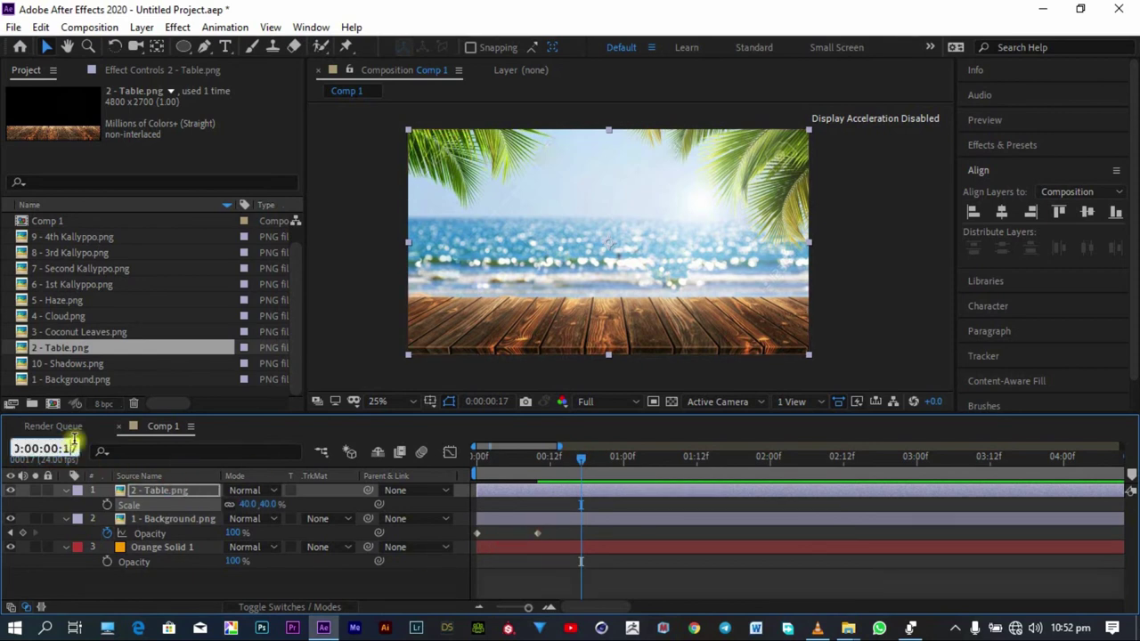
click(82, 443)
key(Return)
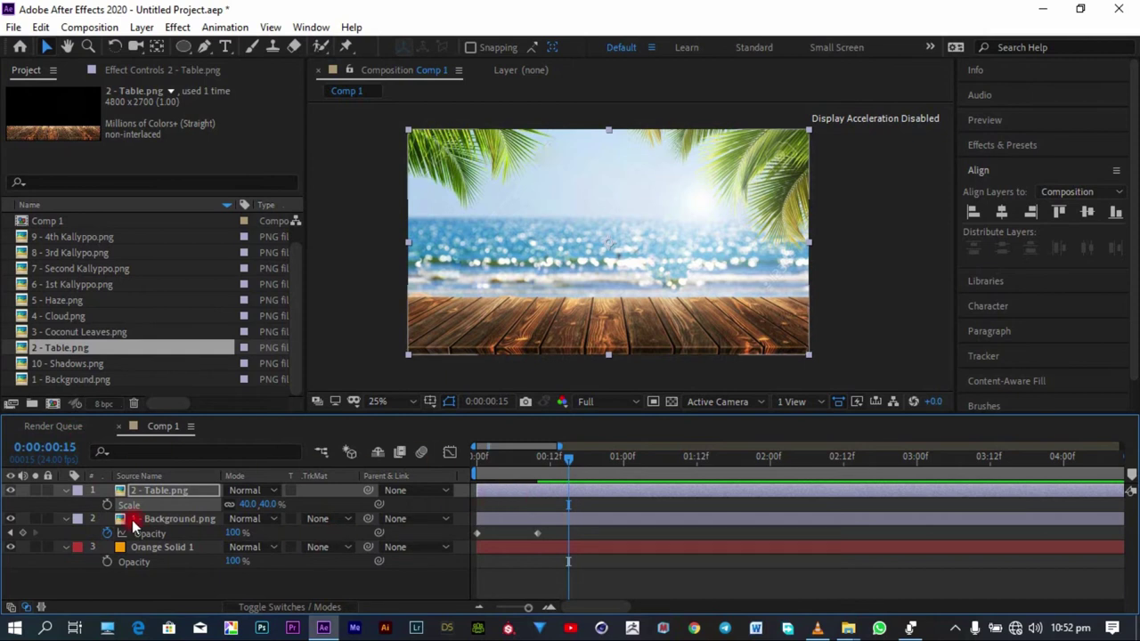
key(p)
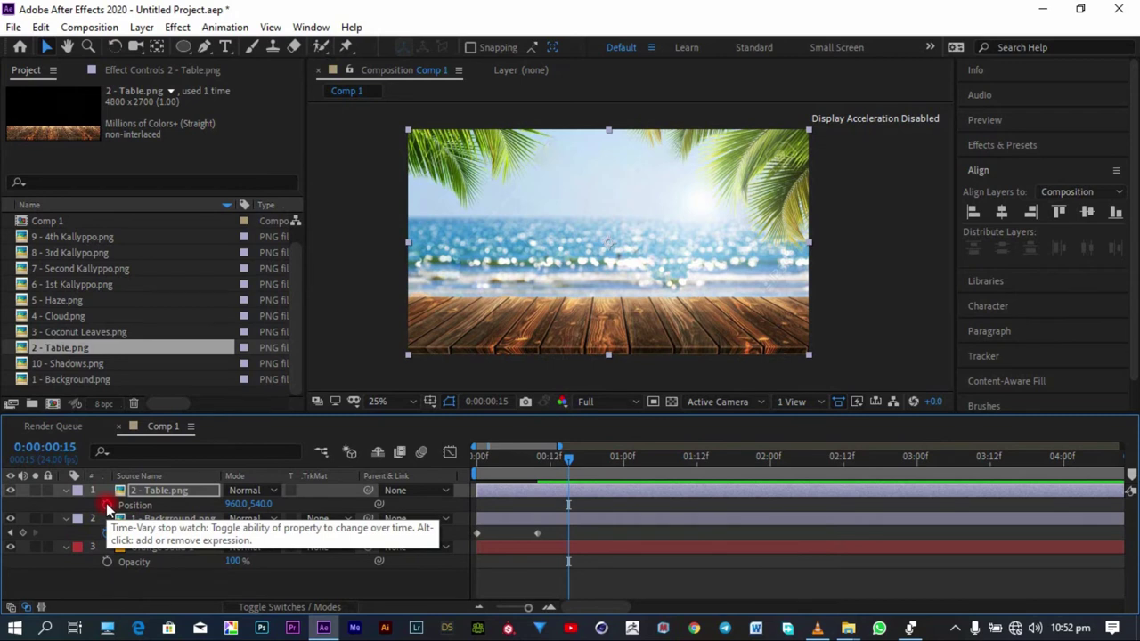
Step: Keyframe the table's Position at 0:00:00:15 and 1:01, lowering it to Y 872 at frame 15
click(107, 506)
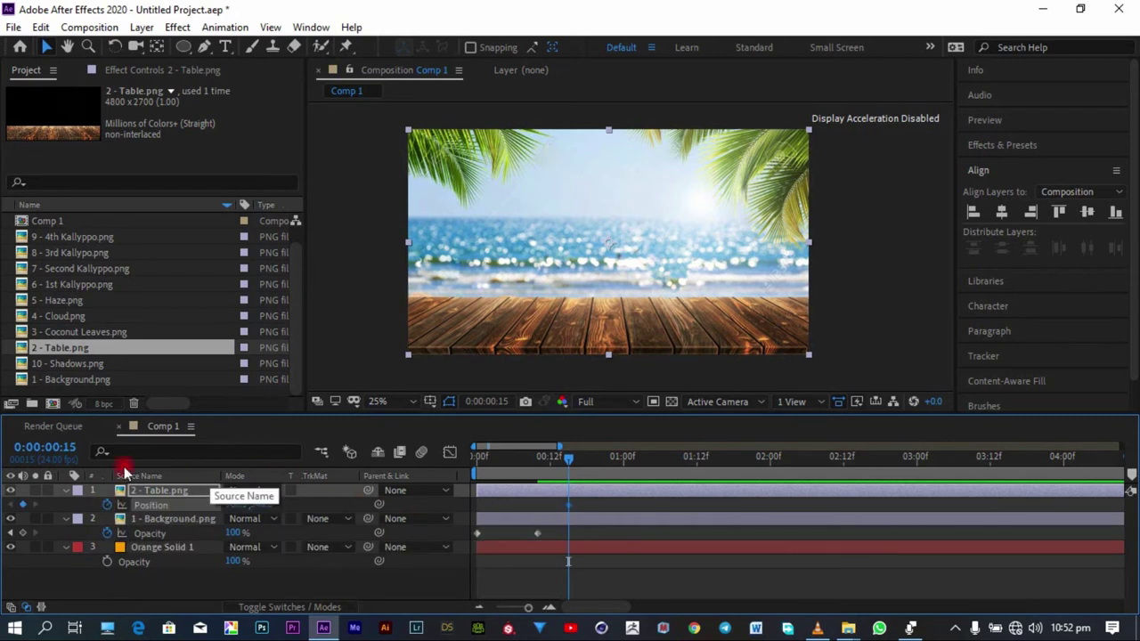
click(44, 447)
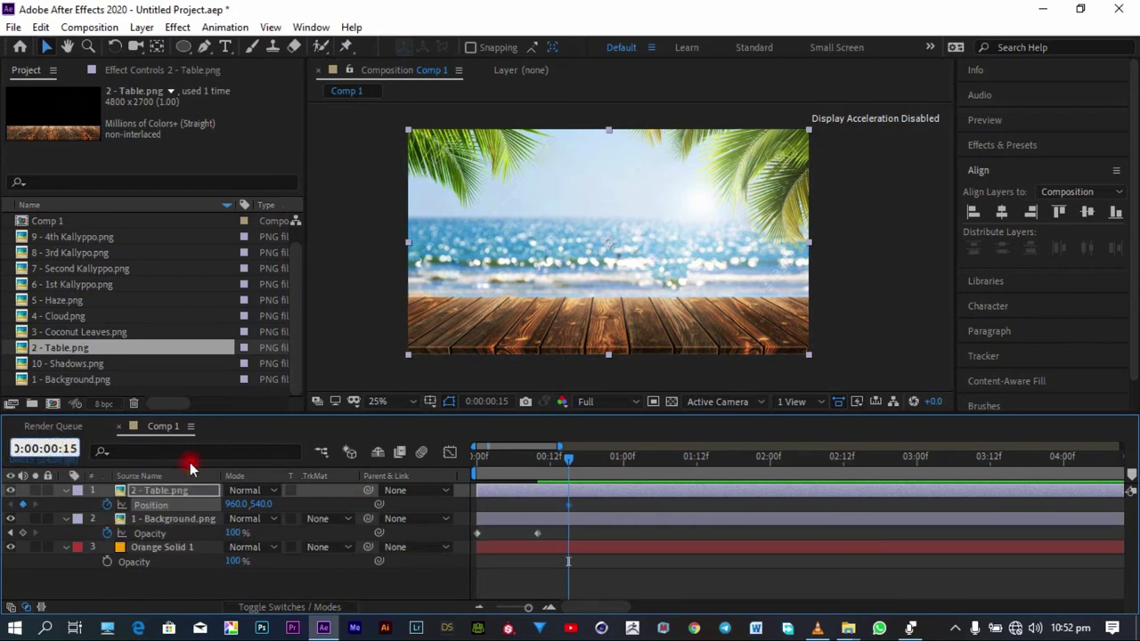
key(BackSpace)
text(2)
key(Return)
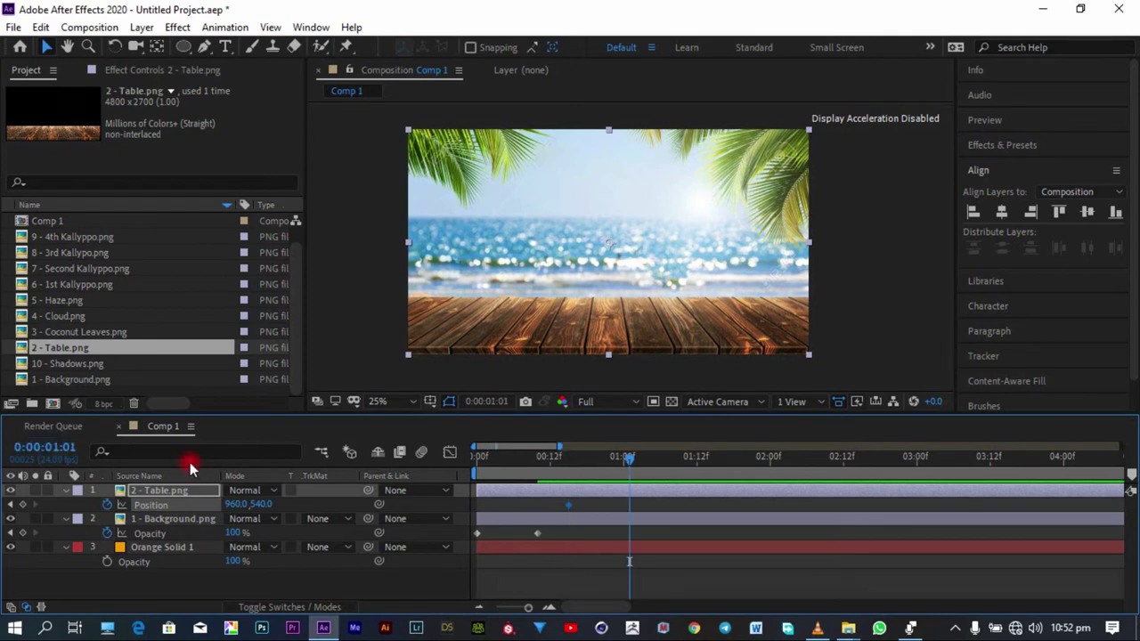
click(24, 508)
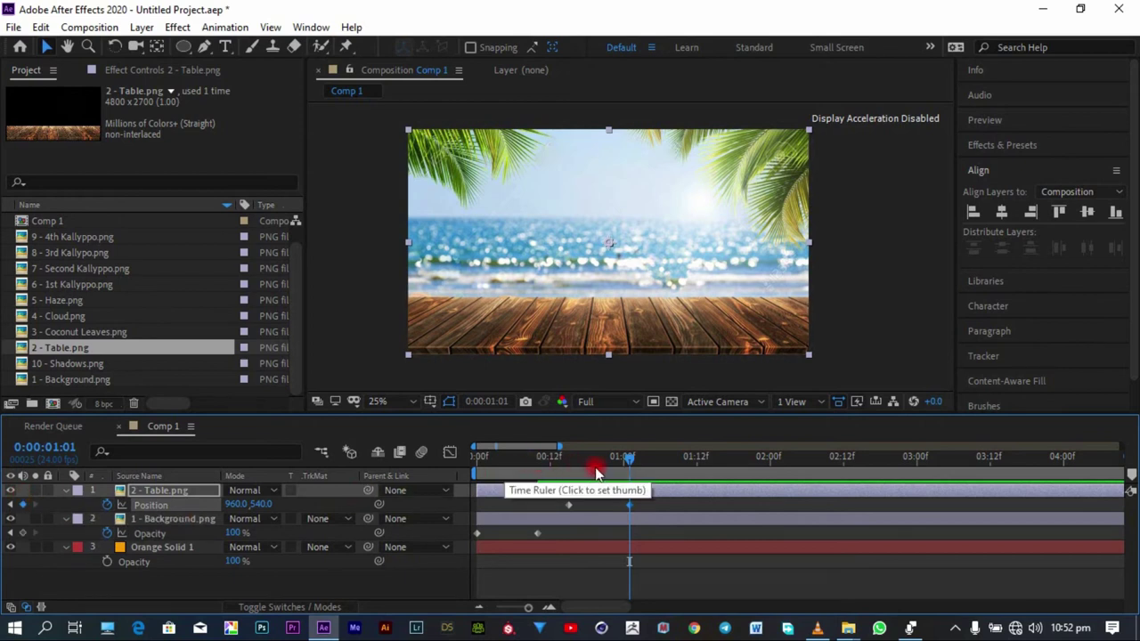
drag(592, 461, 568, 479)
click(363, 486)
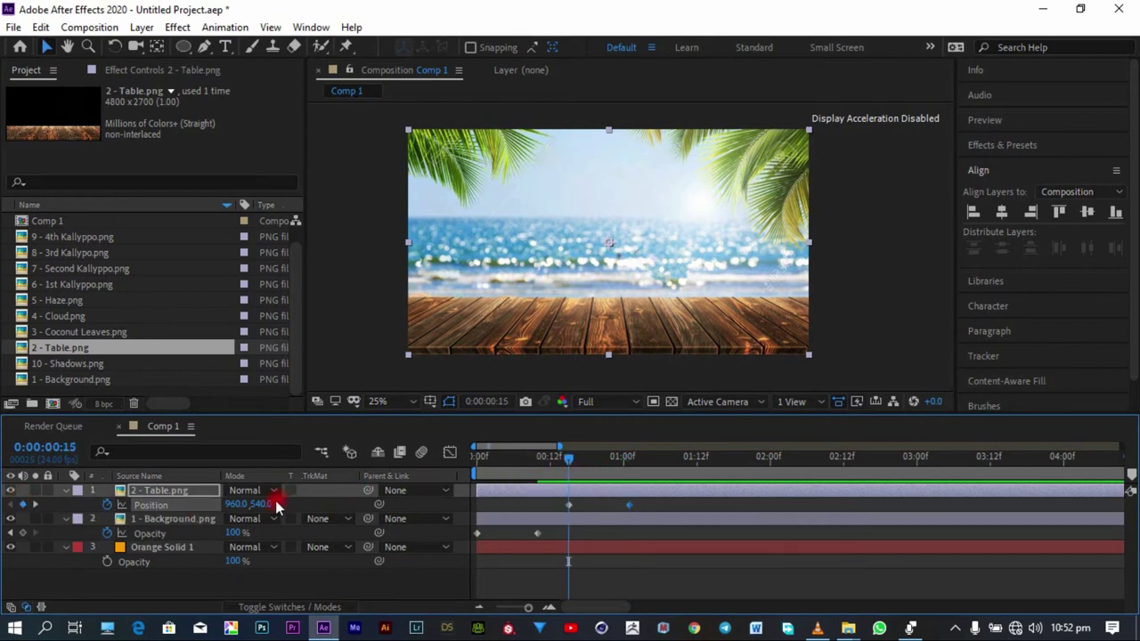
drag(276, 506, 541, 504)
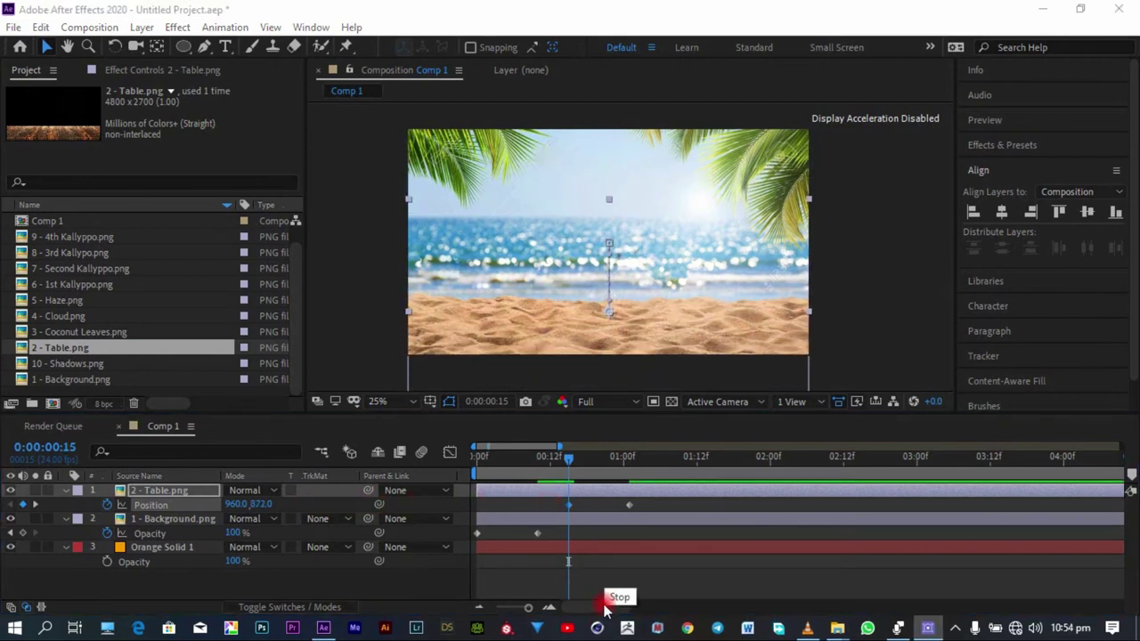
Step: Preview the table rising into place and switch the viewer resolution to Quarter
drag(570, 454, 232, 437)
key(space)
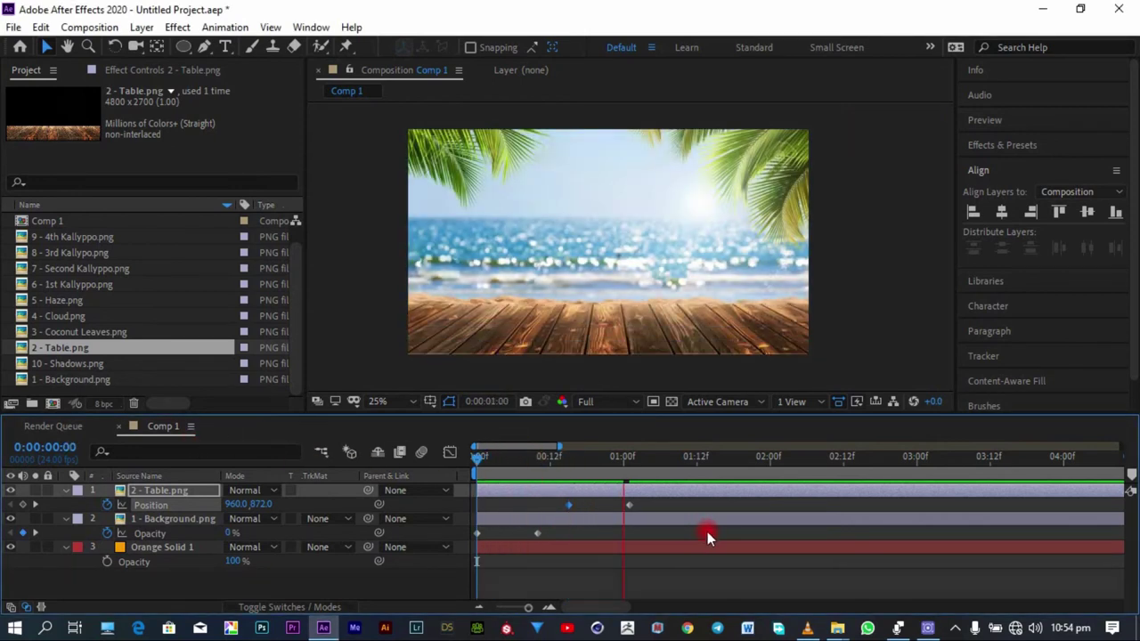
key(space)
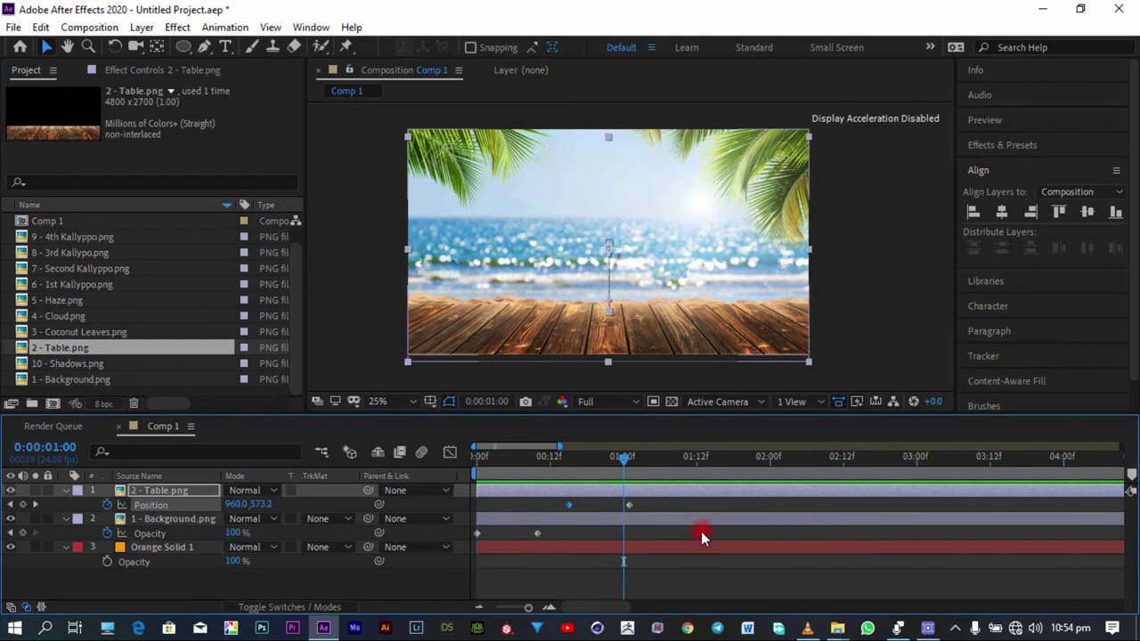
click(595, 403)
click(607, 496)
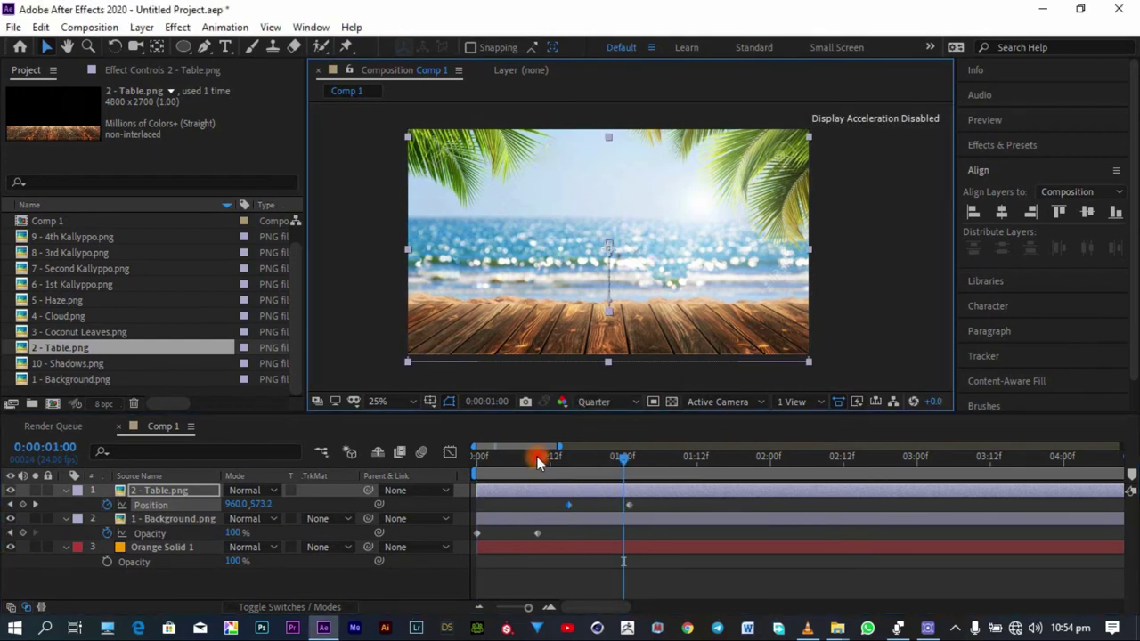
click(481, 459)
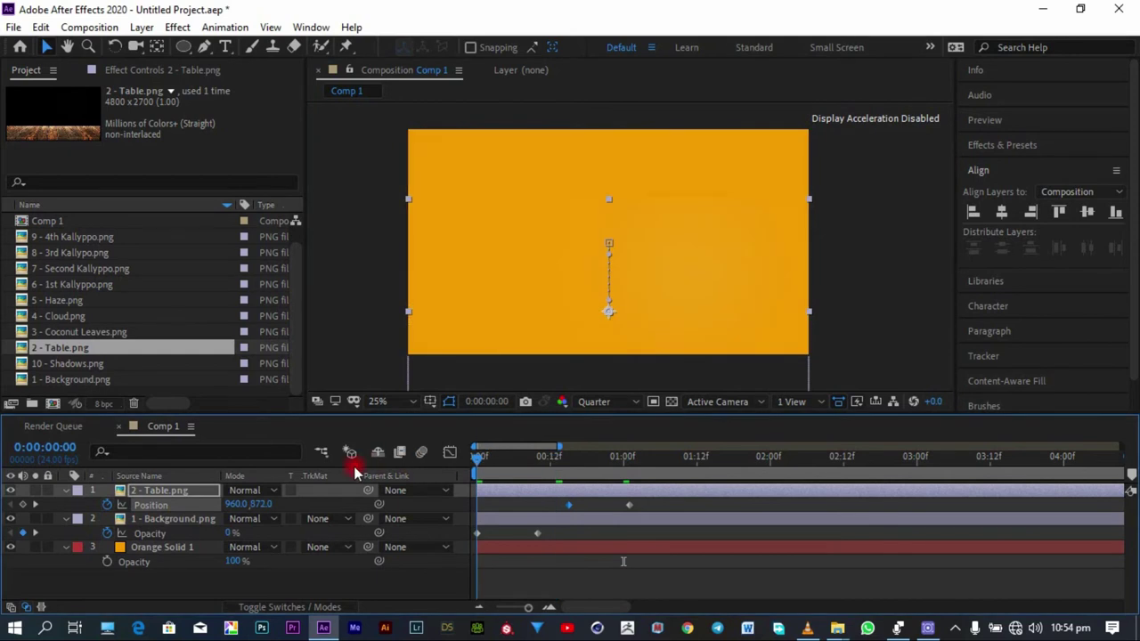
key(space)
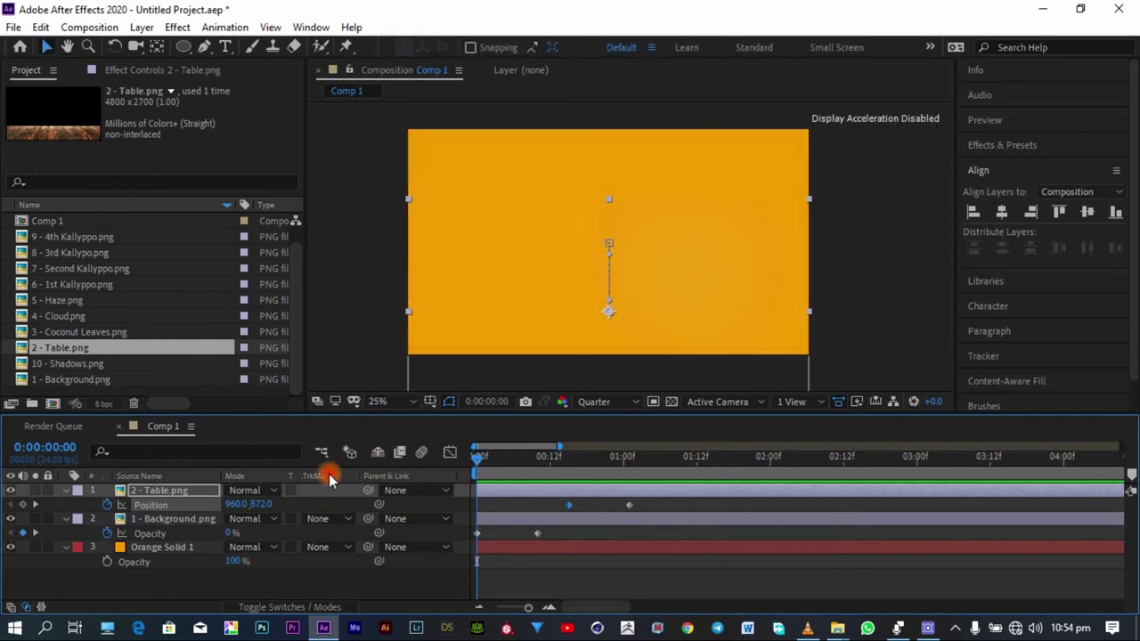
key(space)
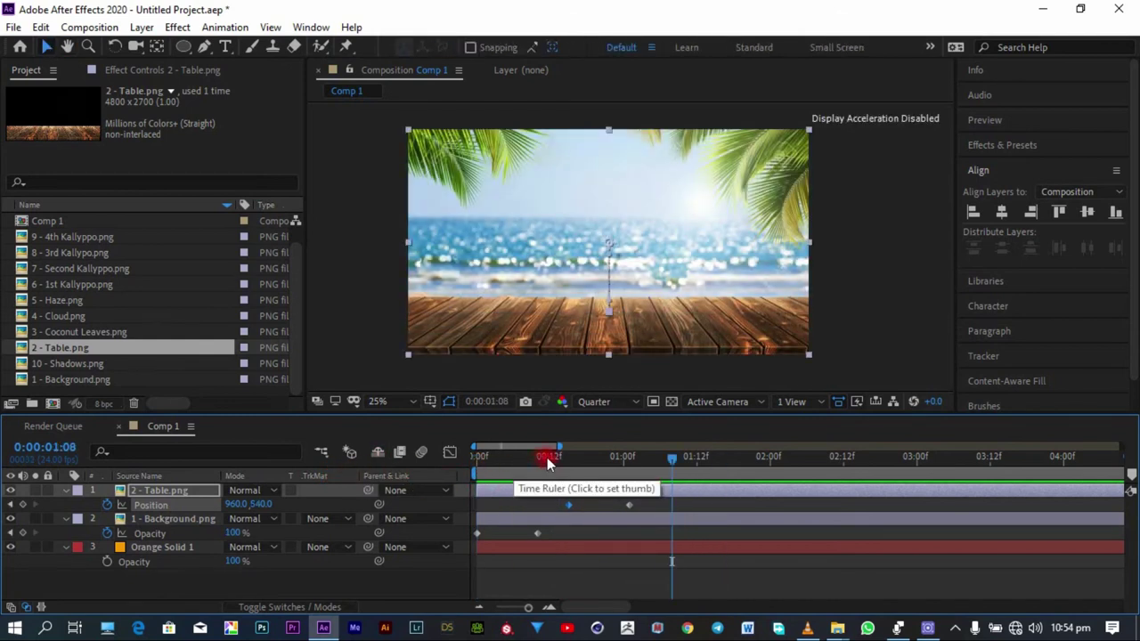
drag(477, 470, 519, 460)
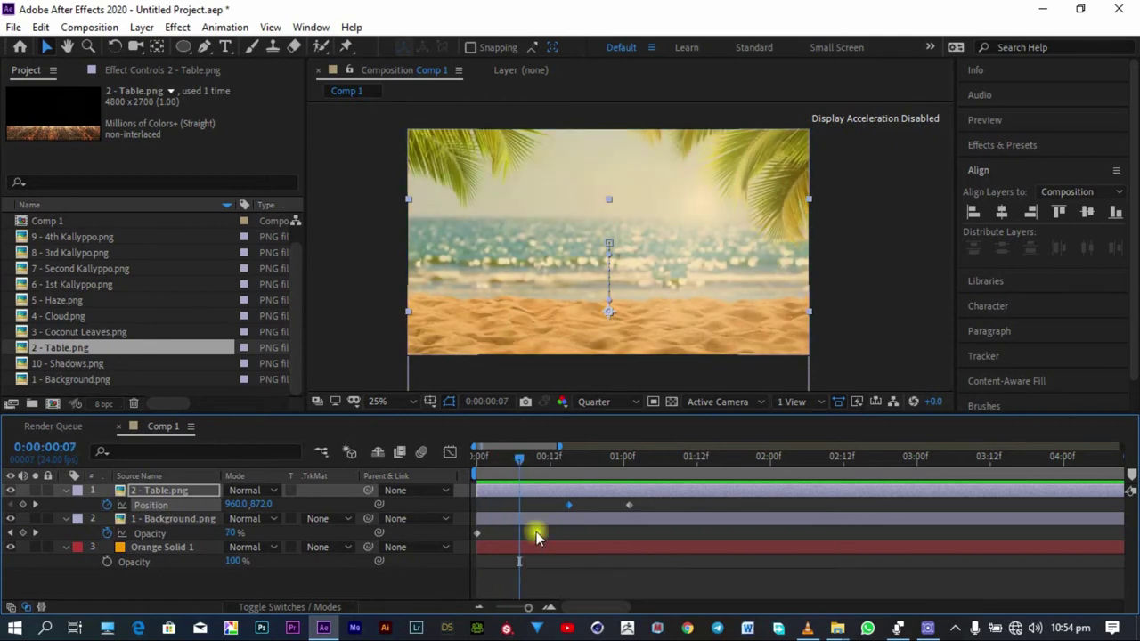
drag(535, 532, 519, 533)
drag(568, 505, 553, 509)
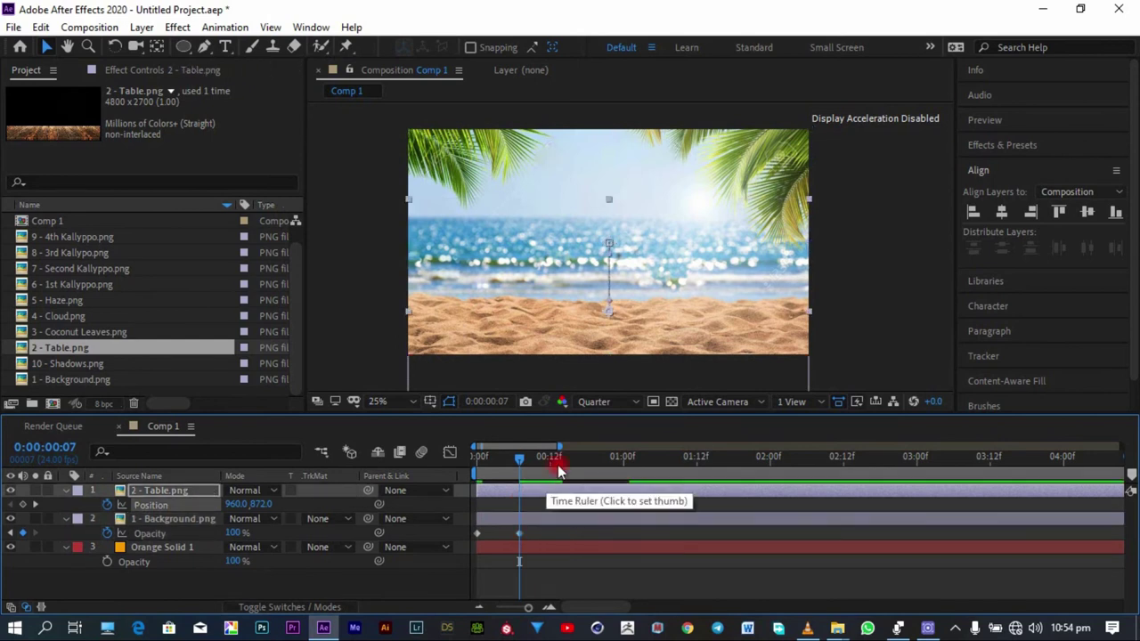
drag(555, 463, 596, 470)
drag(629, 505, 599, 505)
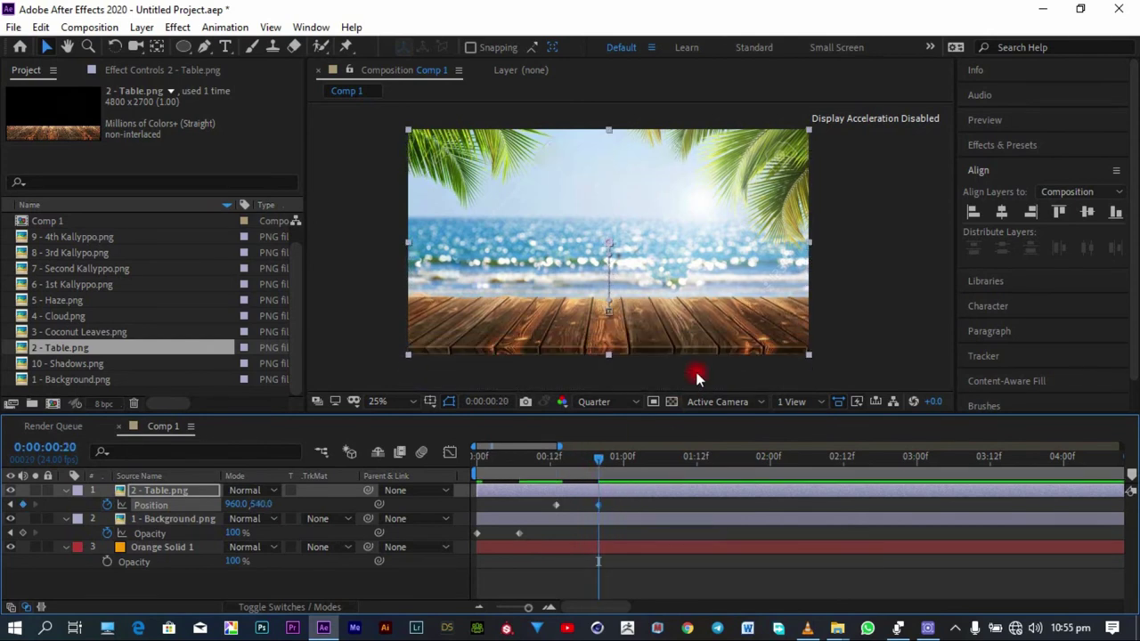
key(Home)
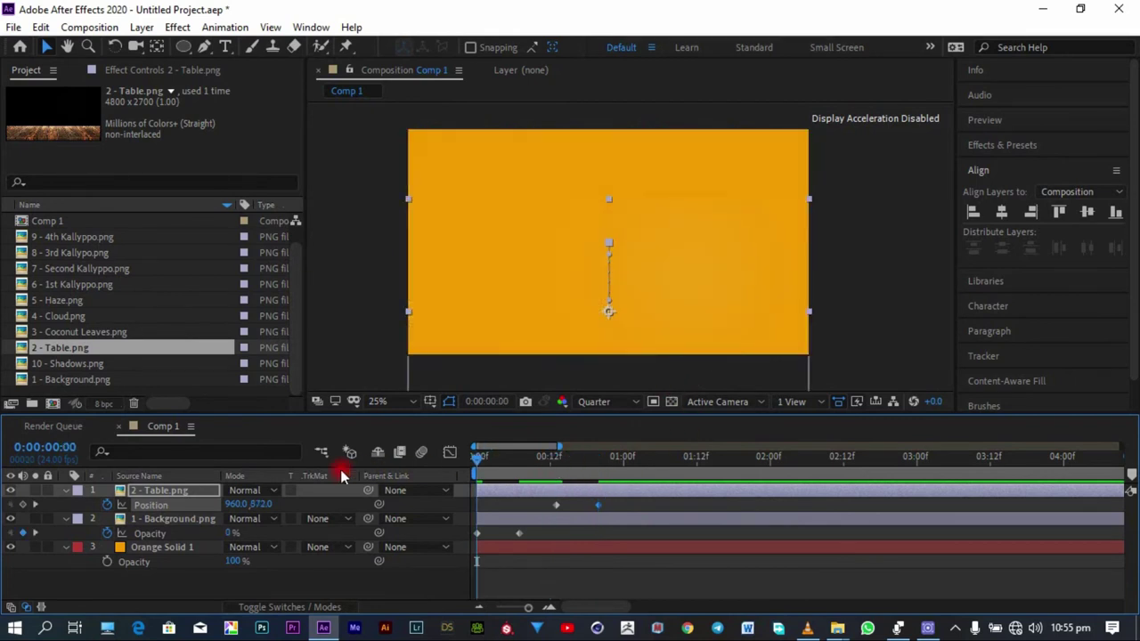
key(space)
key(space)
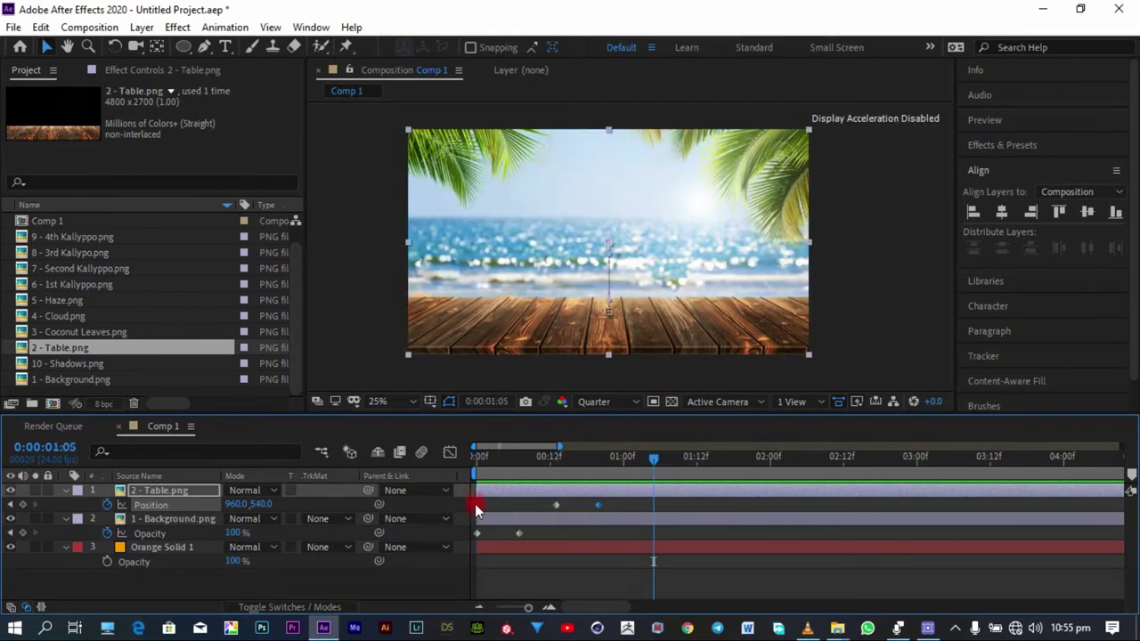
click(600, 464)
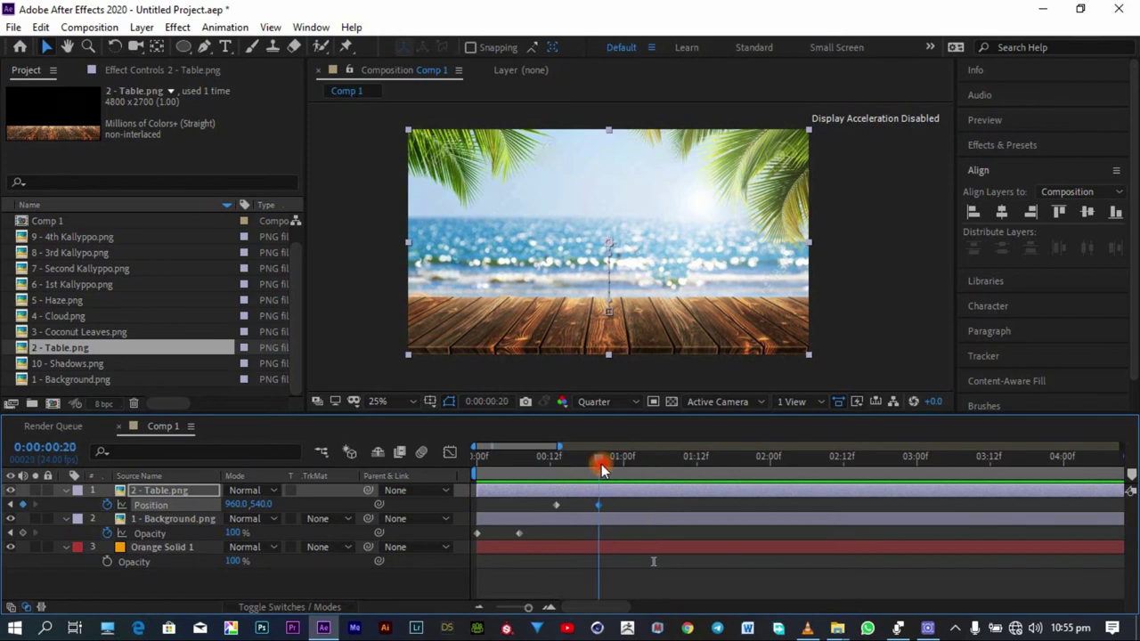
drag(602, 470, 629, 471)
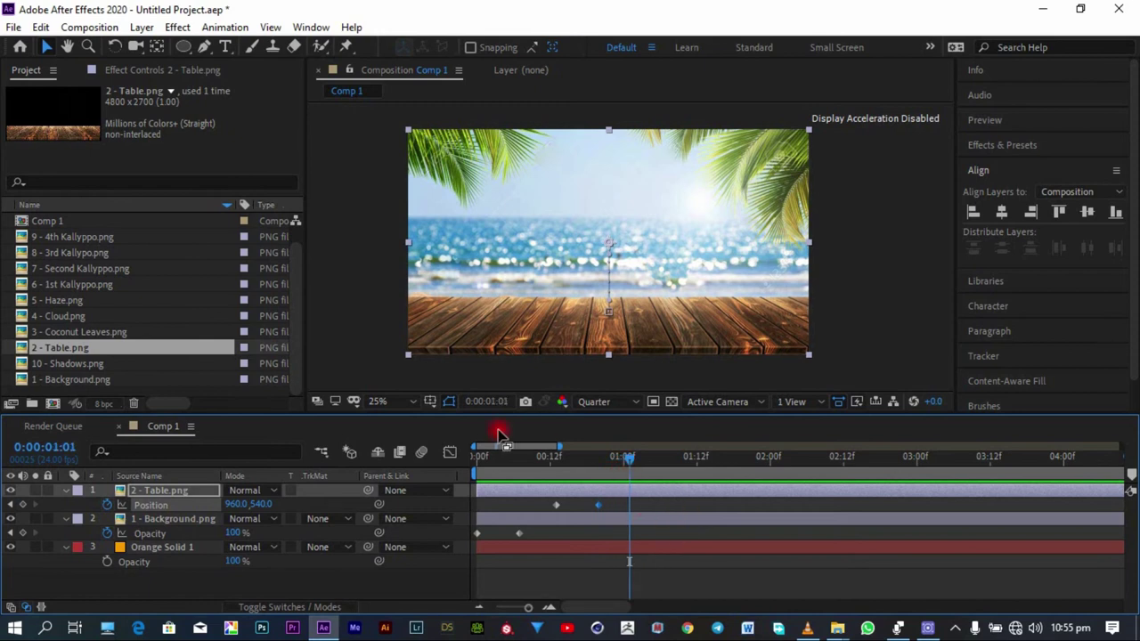
scroll(136, 295, up, 1)
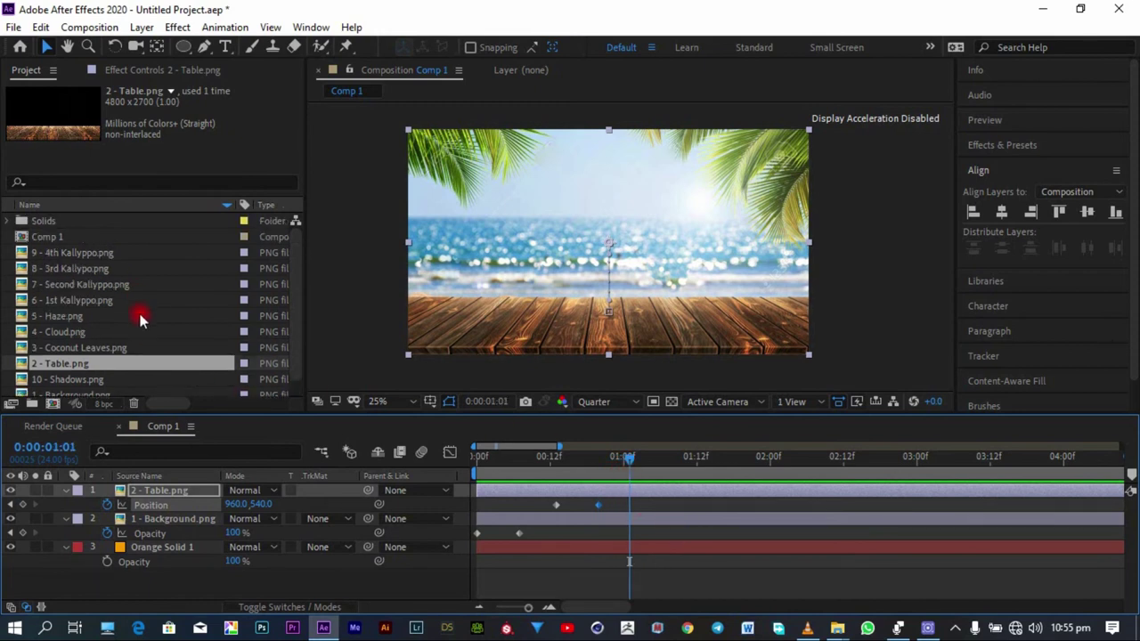
scroll(116, 343, down, 1)
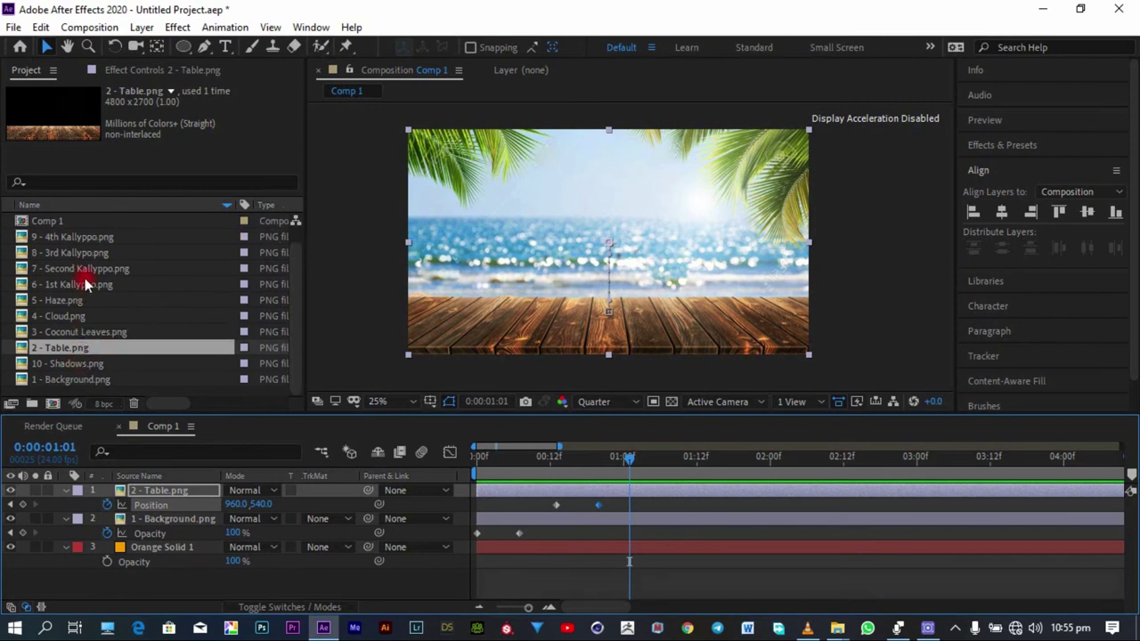
Step: Add 3 - Coconut Leaves.png above the Table layer and scale it to 40%
drag(68, 333, 628, 495)
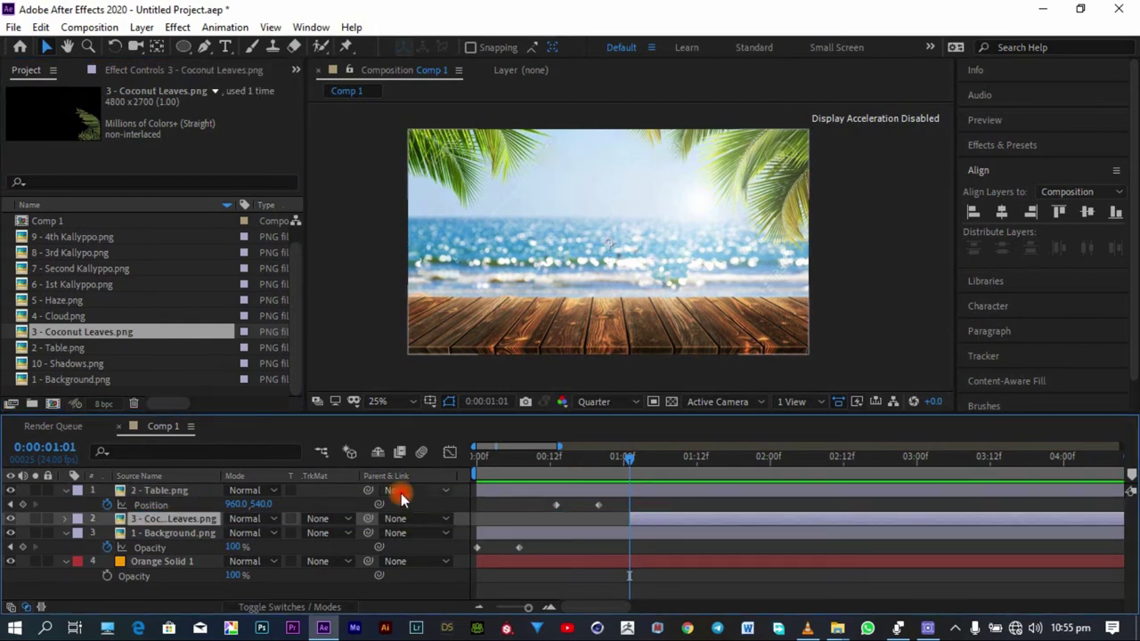
drag(168, 513, 184, 494)
key(s)
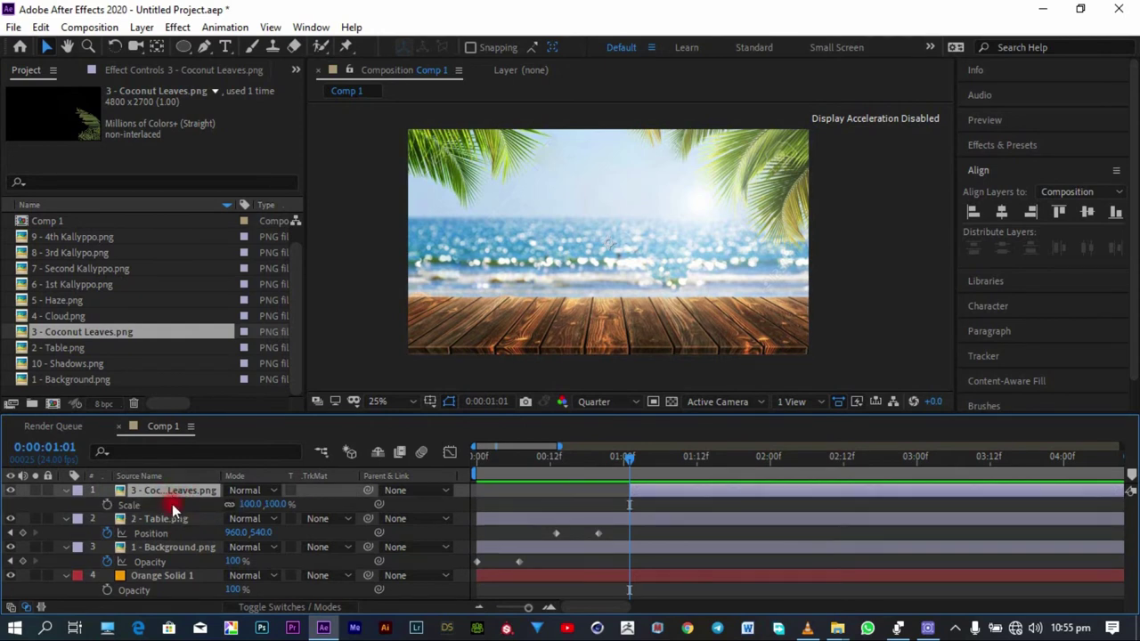
click(239, 505)
text(40)
key(Return)
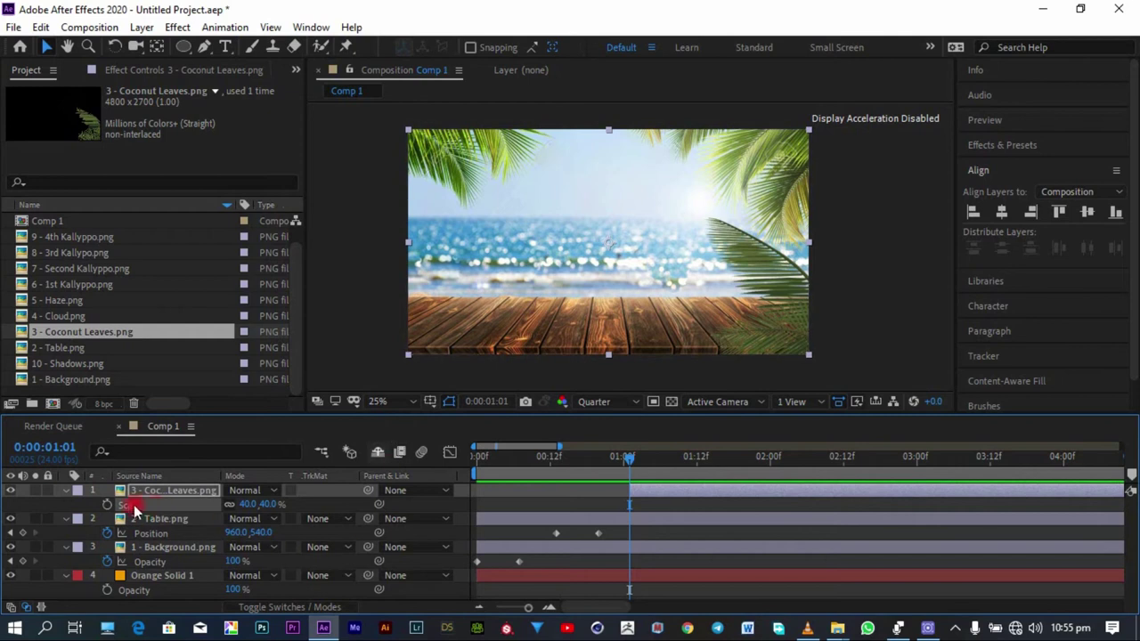
Step: Set a starting Rotation keyframe of about 68° to swing the leaves out of frame
key(r)
click(107, 504)
drag(249, 506, 286, 488)
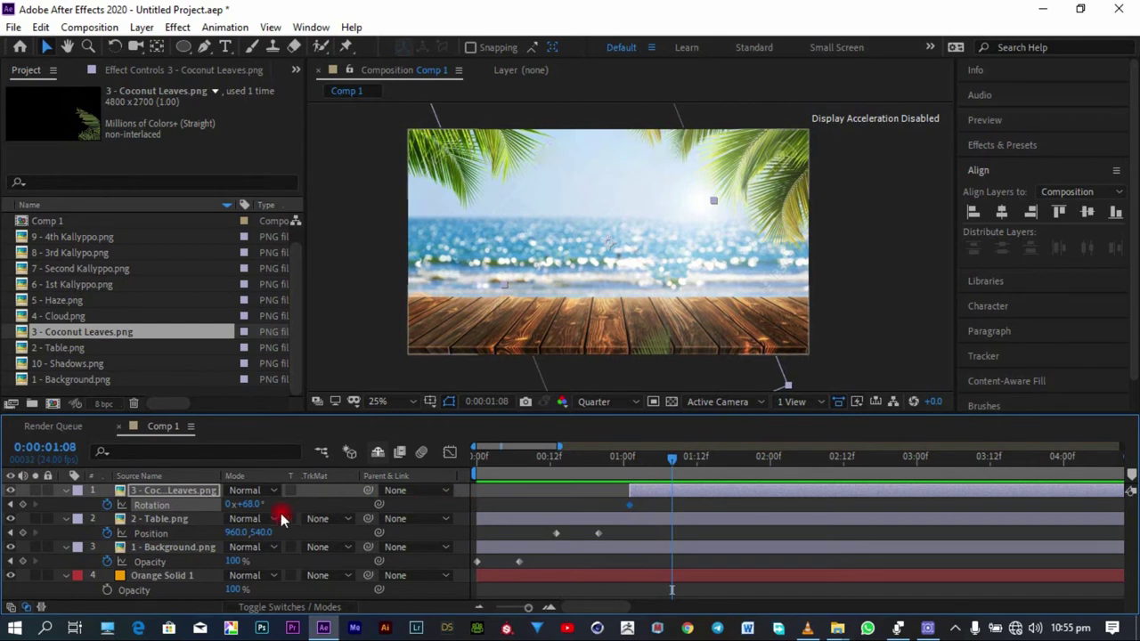
Step: Set the leaves' Rotation to 0° at 1:08 so they swing into frame
click(250, 505)
text(0)
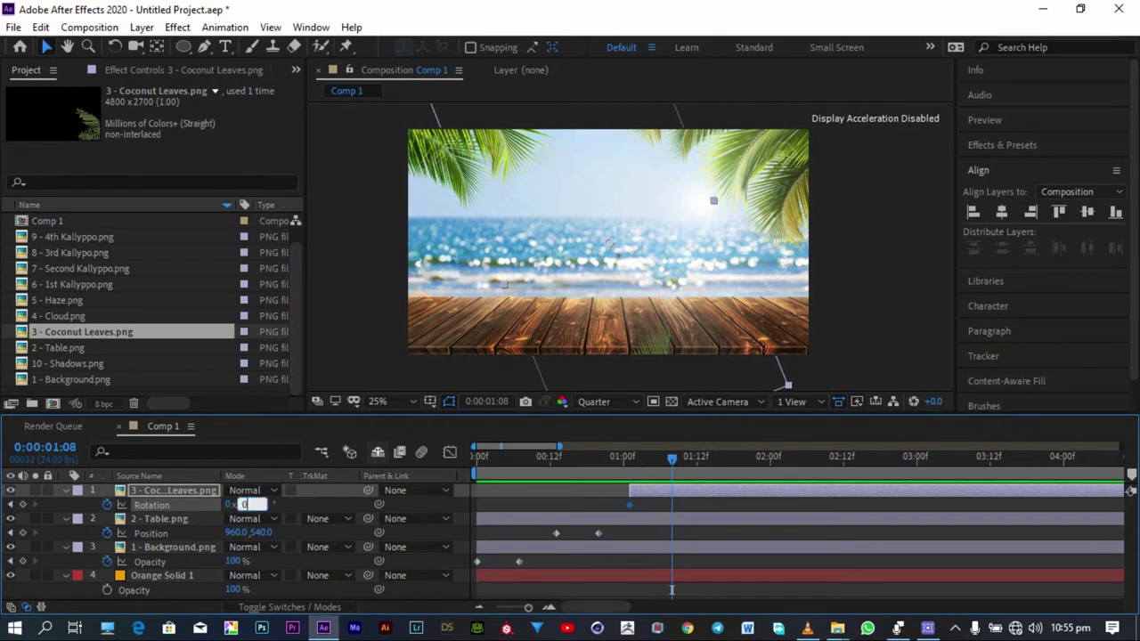
key(Return)
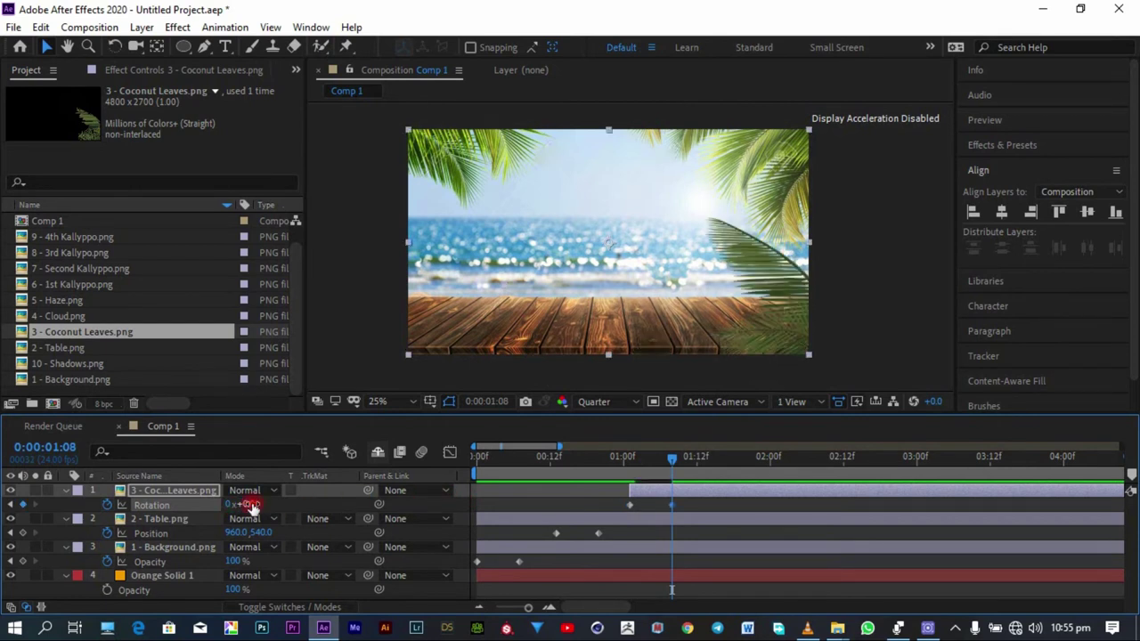
Step: Keyframe the leaves' Opacity from 0% at 1:01 up to 100%, then preview
key(t)
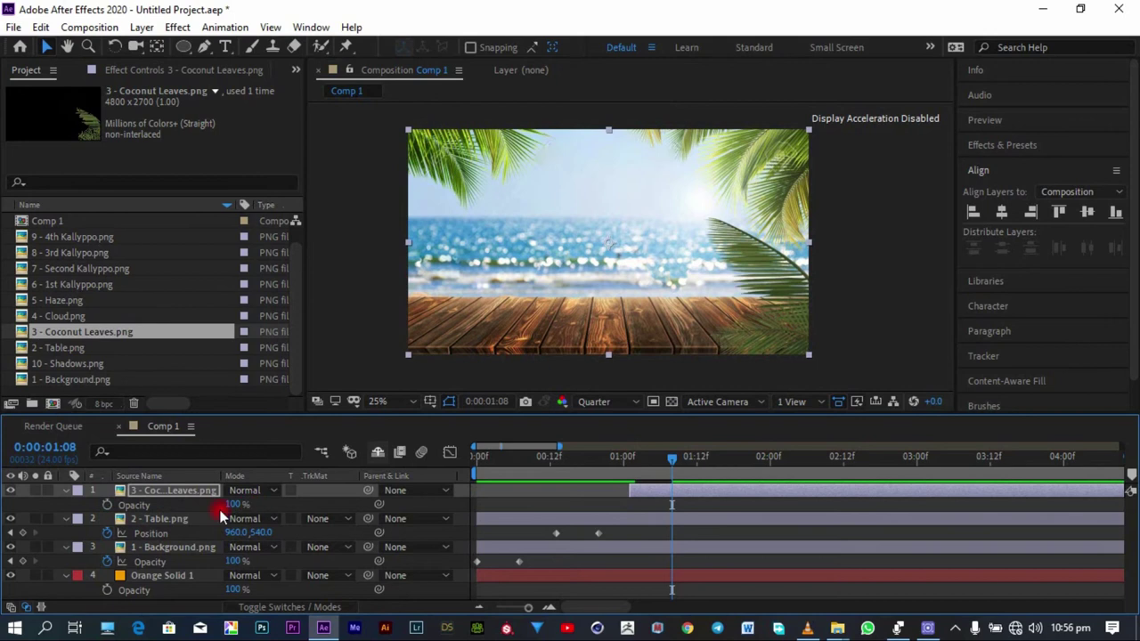
click(107, 505)
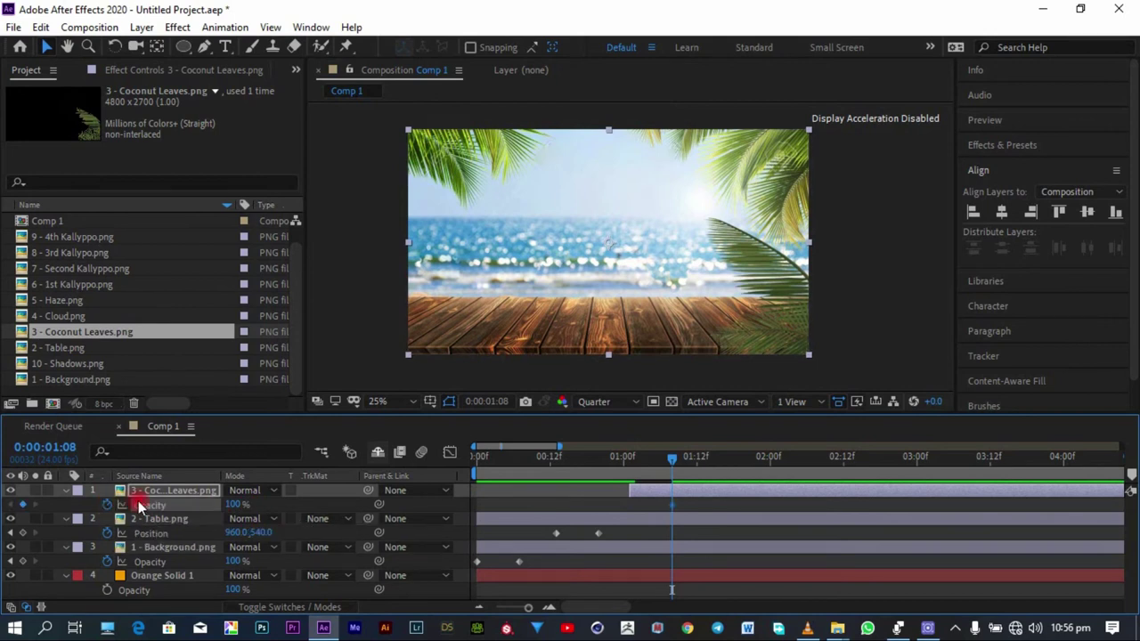
key(Page_Up)
key(Page_Up)
key(Page_Up)
key(Page_Up)
key(Page_Up)
key(Page_Up)
key(Page_Up)
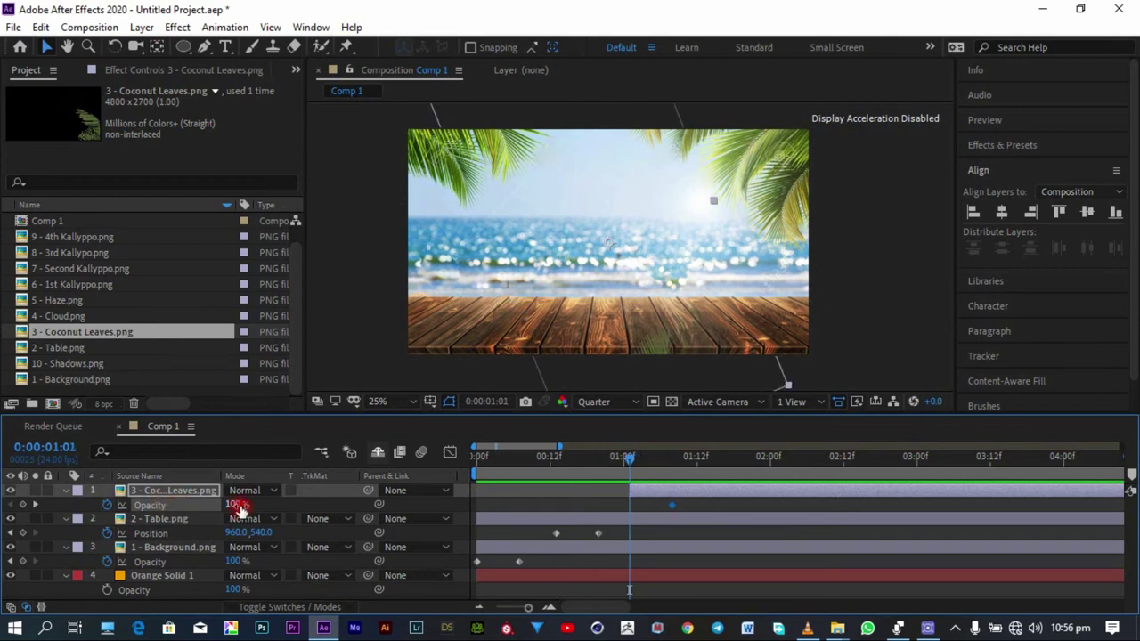
drag(237, 505, 31, 506)
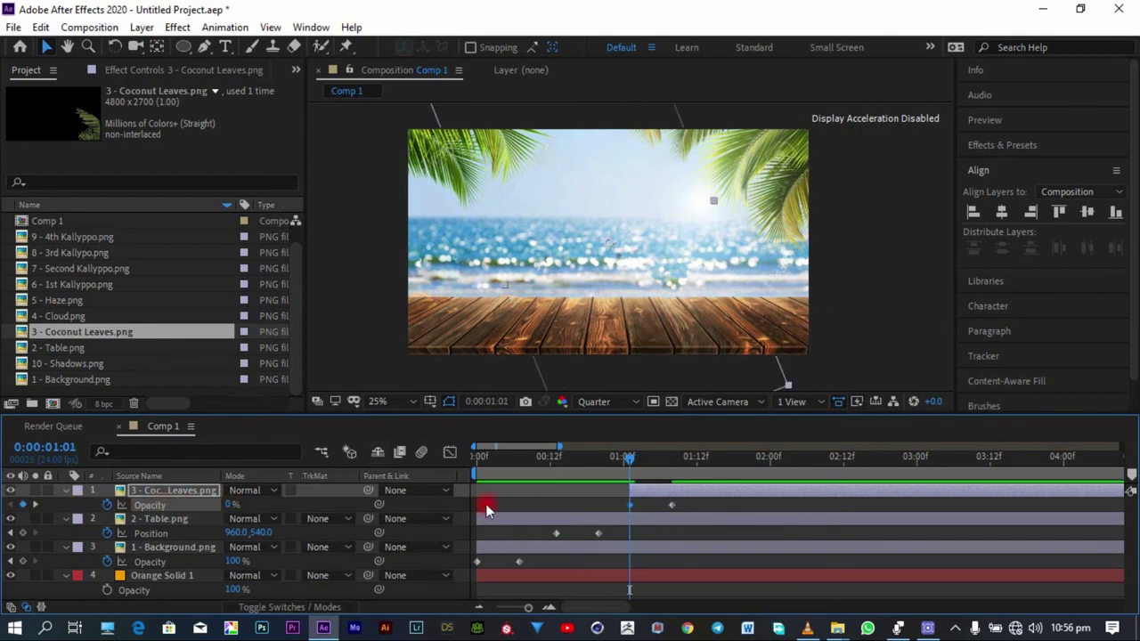
drag(522, 460, 187, 485)
key(space)
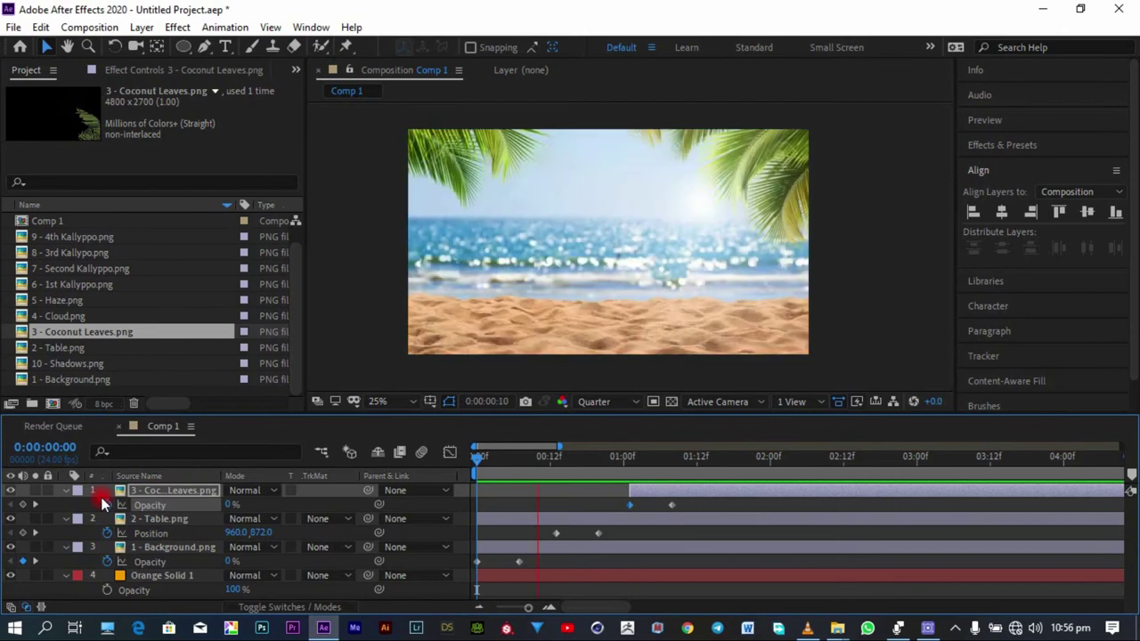
key(space)
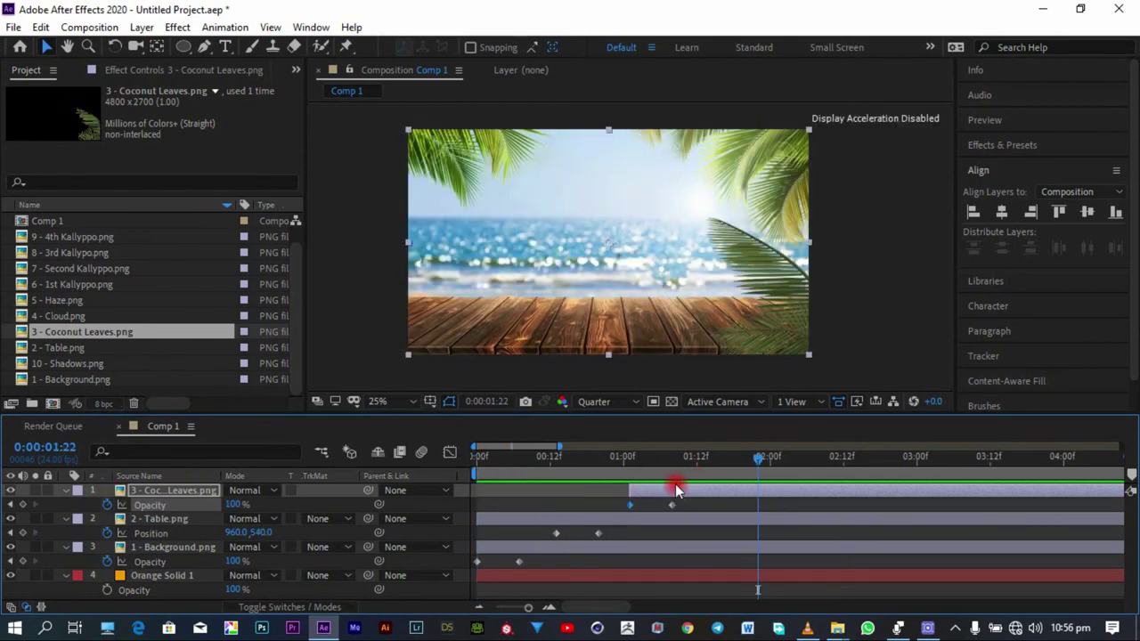
Step: Move the leaves' 100% Opacity keyframe from 1:08 to 1:10
click(624, 459)
drag(625, 458, 674, 456)
key(Page_Down)
key(Page_Down)
key(Page_Up)
key(Page_Up)
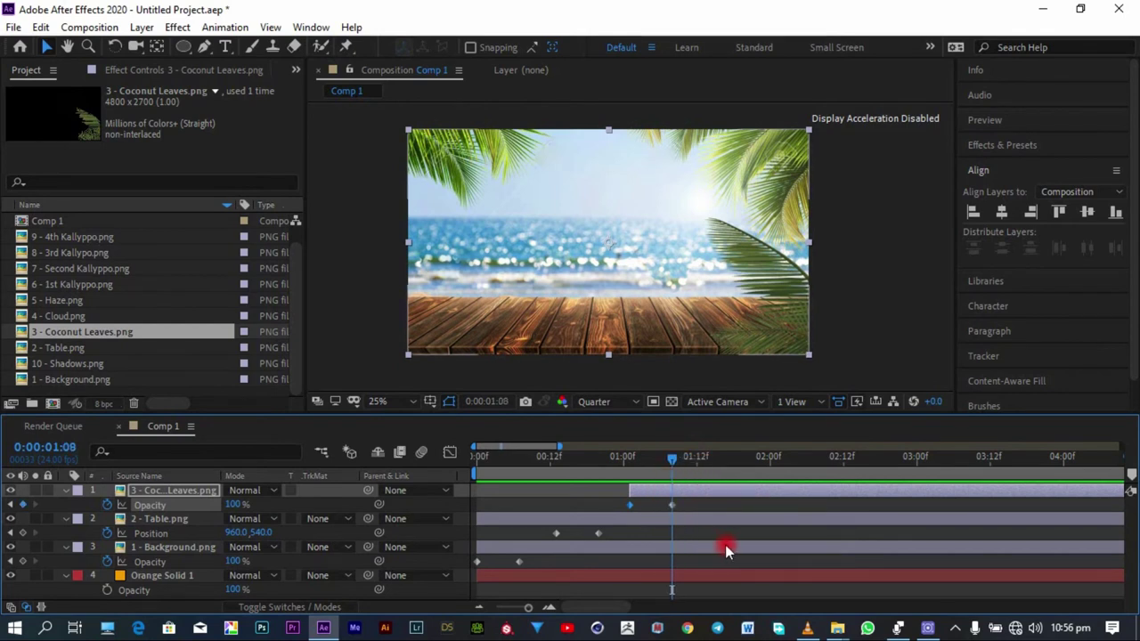
drag(672, 507, 683, 506)
key(r)
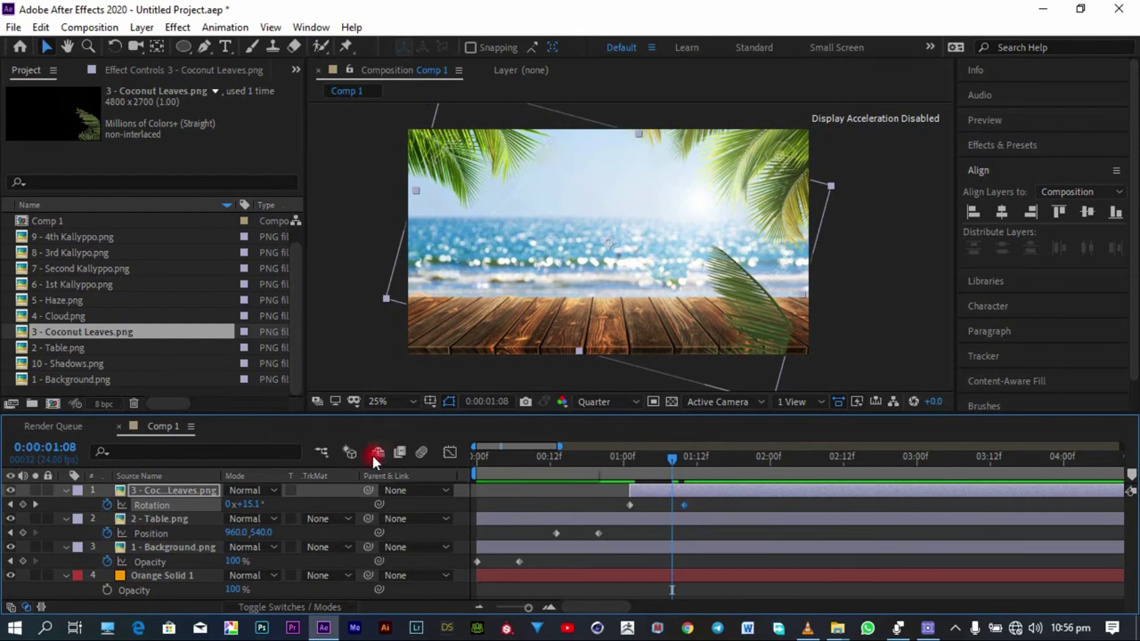
Step: Add a slight counter-rotation keyframe to the leaves, retime it, and preview from the start
mouse_move(252, 504)
mouse_down()
mouse_move(223, 505)
mouse_move(238, 508)
mouse_up()
click(619, 501)
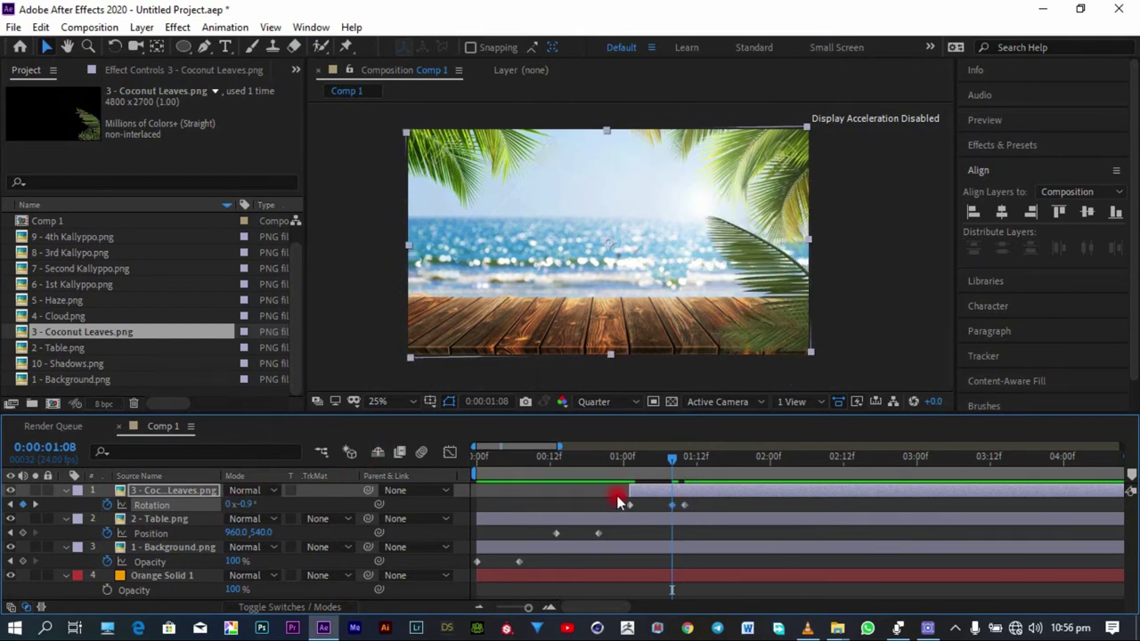
drag(657, 504, 693, 514)
click(671, 465)
drag(676, 467, 695, 465)
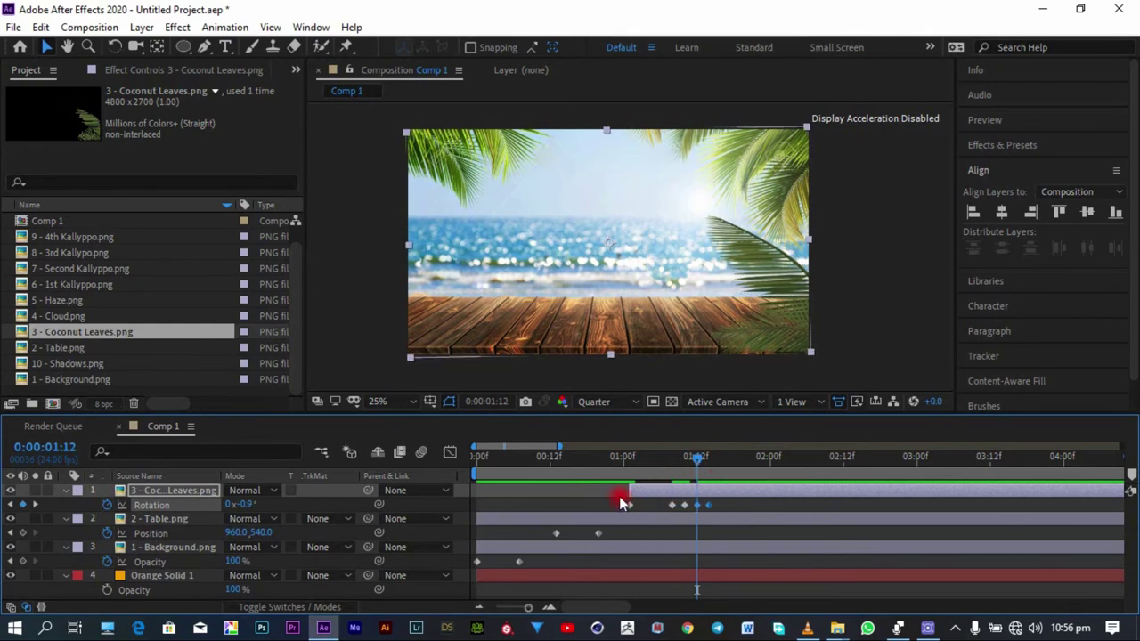
key(Home)
key(space)
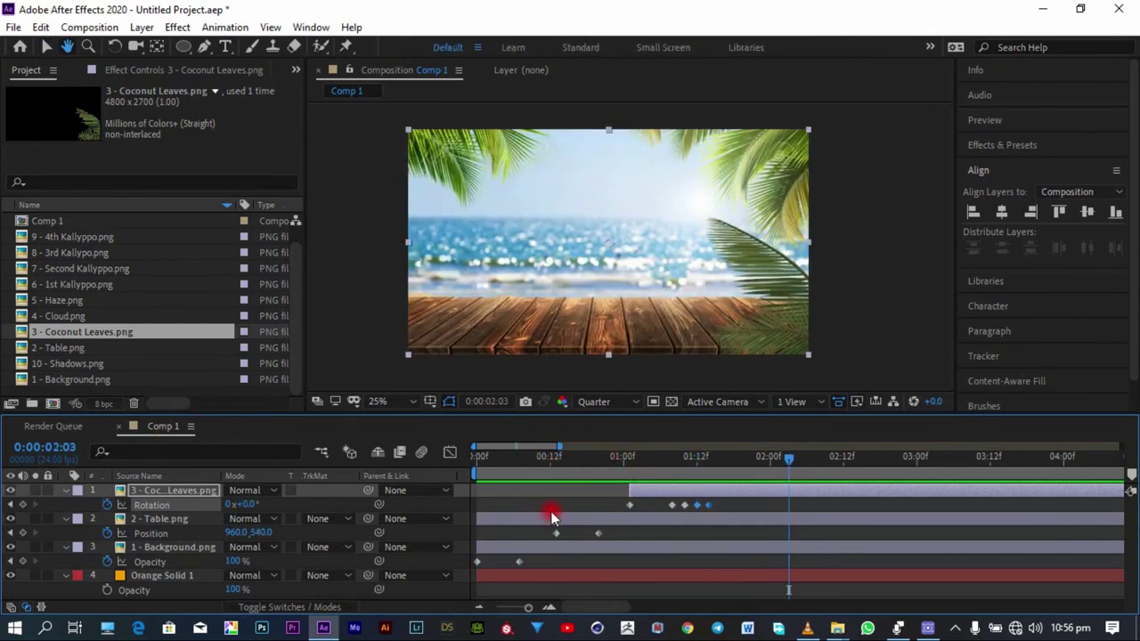
mouse_move(683, 470)
mouse_down()
mouse_move(607, 464)
mouse_move(672, 464)
mouse_up()
Step: Shift the later rotation keyframes further in time and adjust the leaves' rotation at 1:08
click(689, 507)
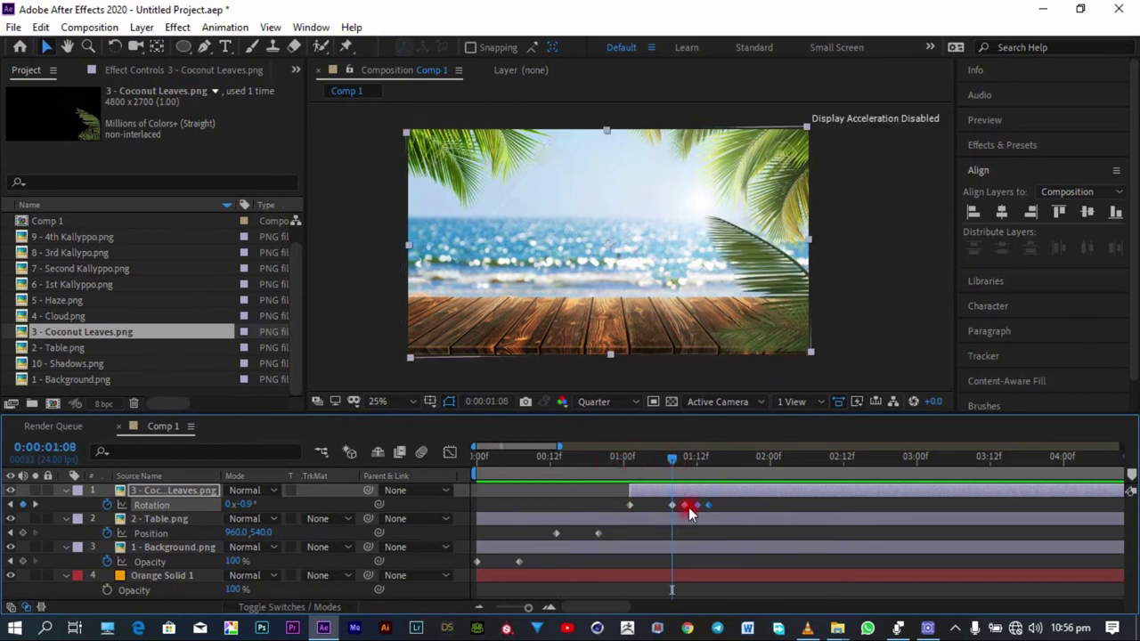
drag(686, 503, 696, 460)
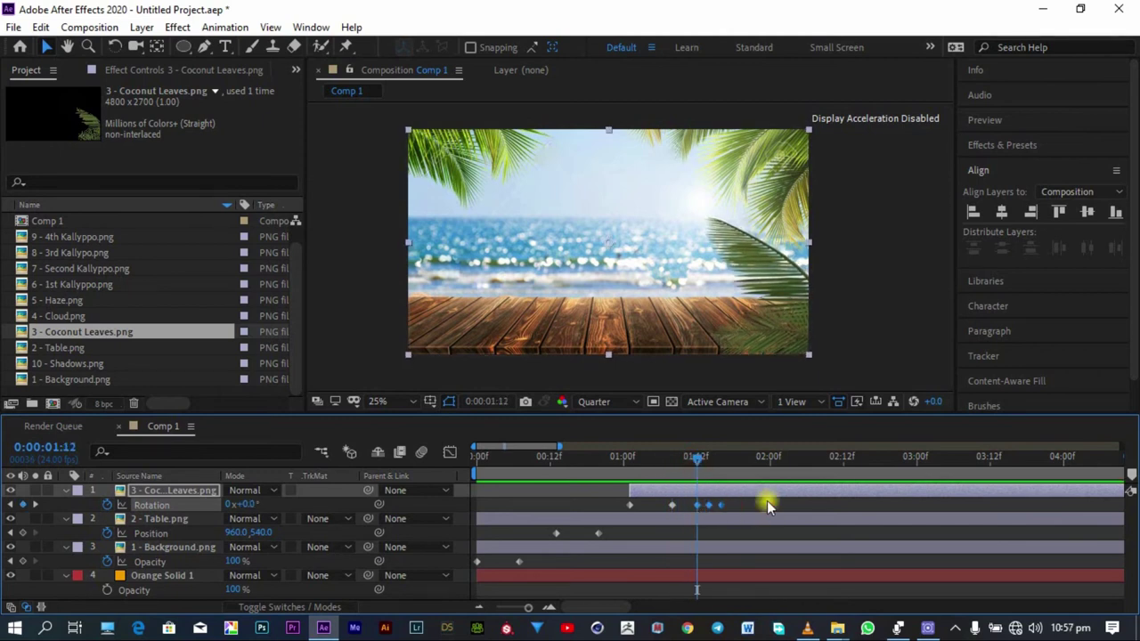
click(717, 508)
click(709, 506)
drag(714, 507, 719, 506)
click(740, 498)
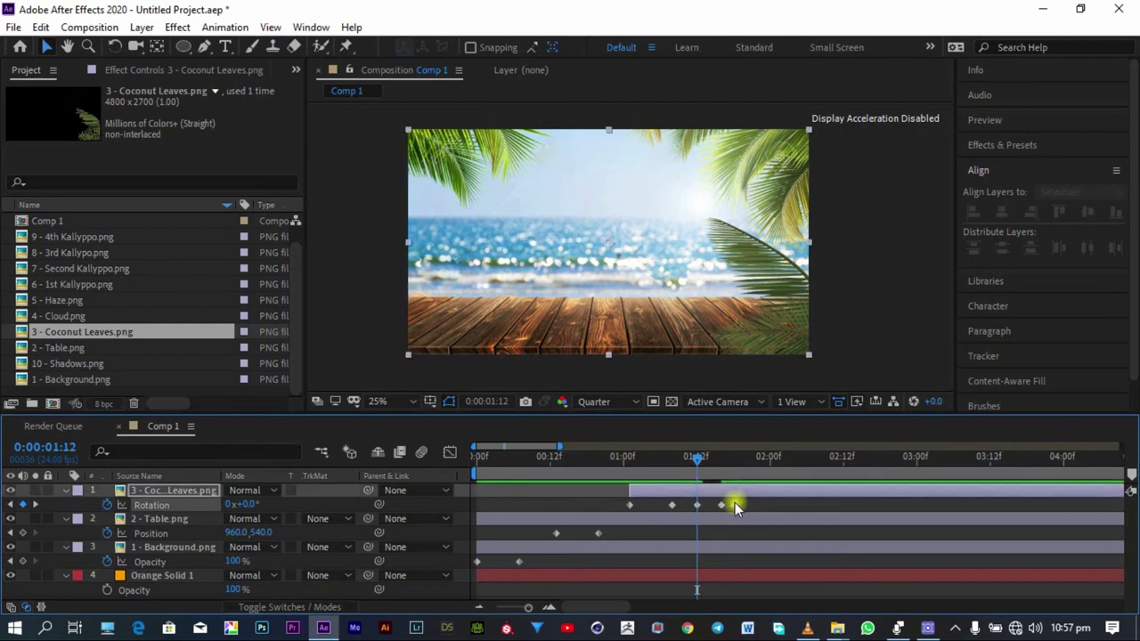
click(745, 506)
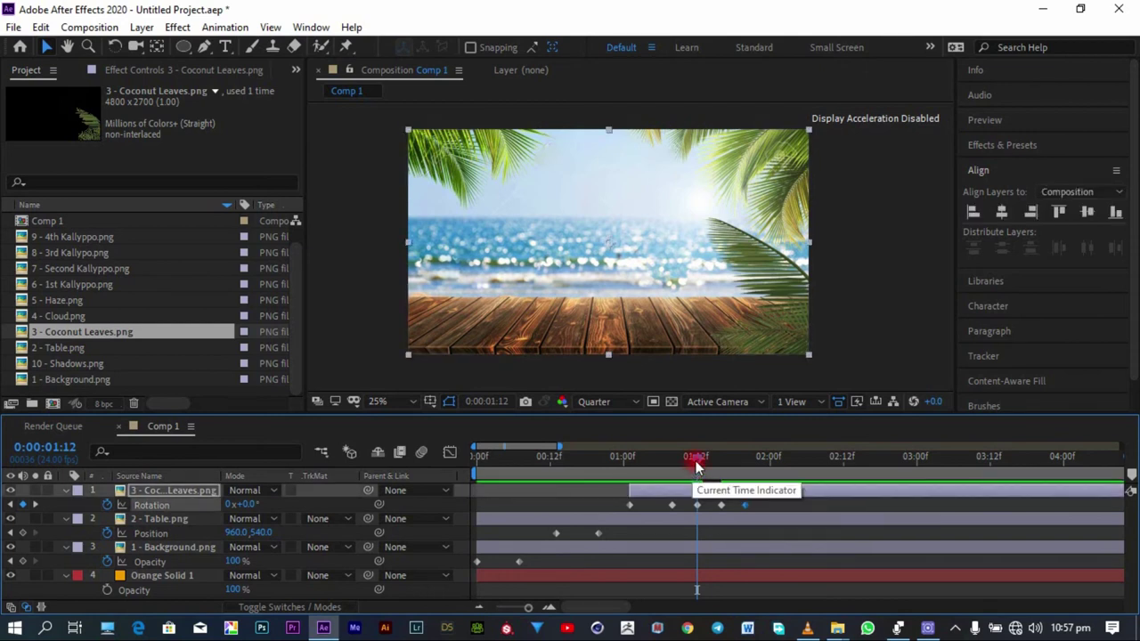
drag(696, 465, 672, 461)
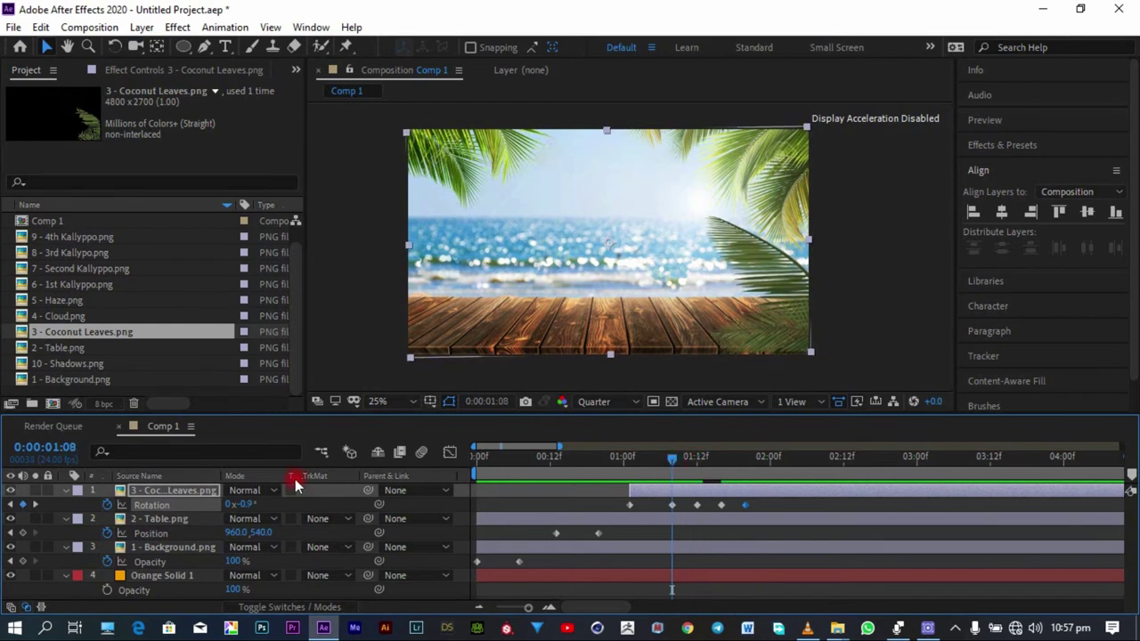
mouse_move(255, 508)
mouse_down()
mouse_move(239, 504)
mouse_move(257, 515)
mouse_up()
Step: Set the leaves' Rotation to -4.9° at about 1:16, then preview from the start
click(710, 493)
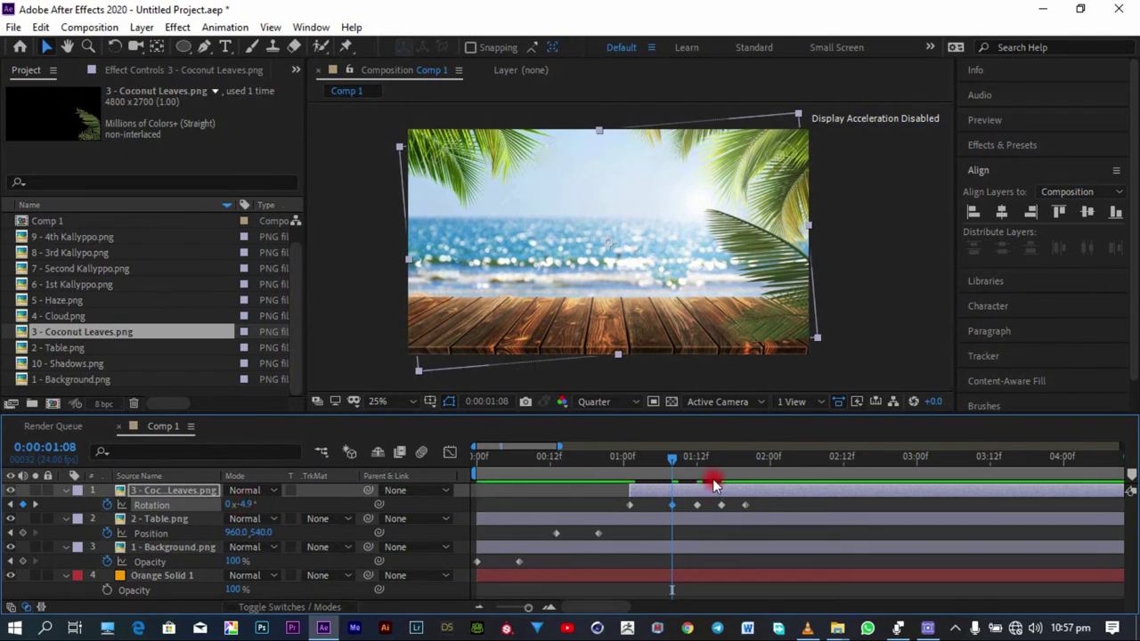
drag(712, 484, 718, 469)
click(249, 503)
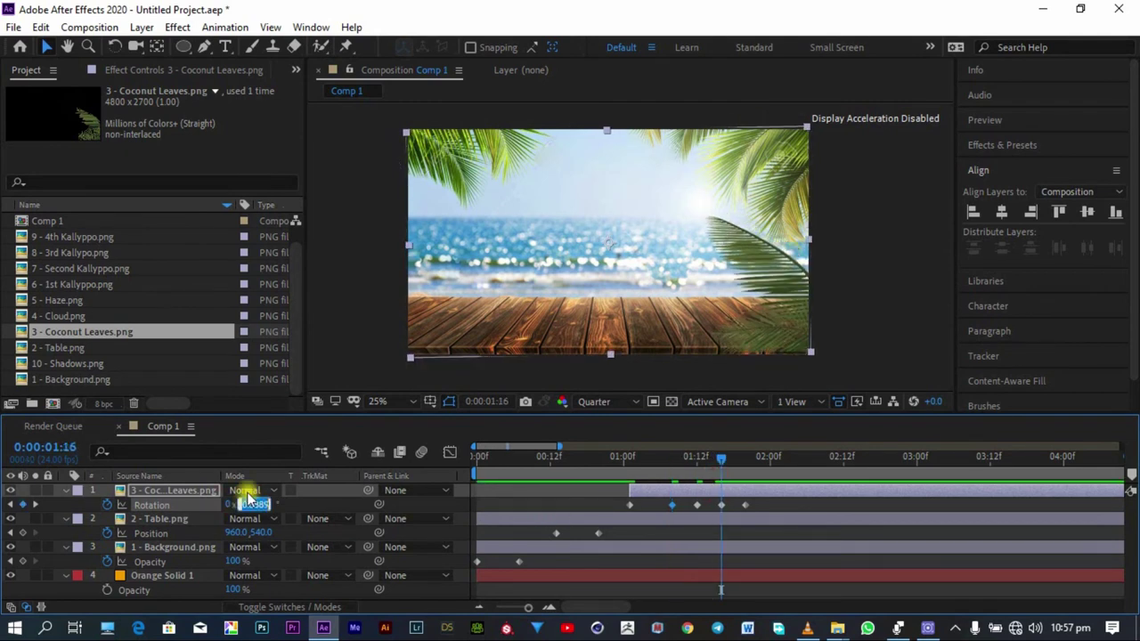
click(250, 500)
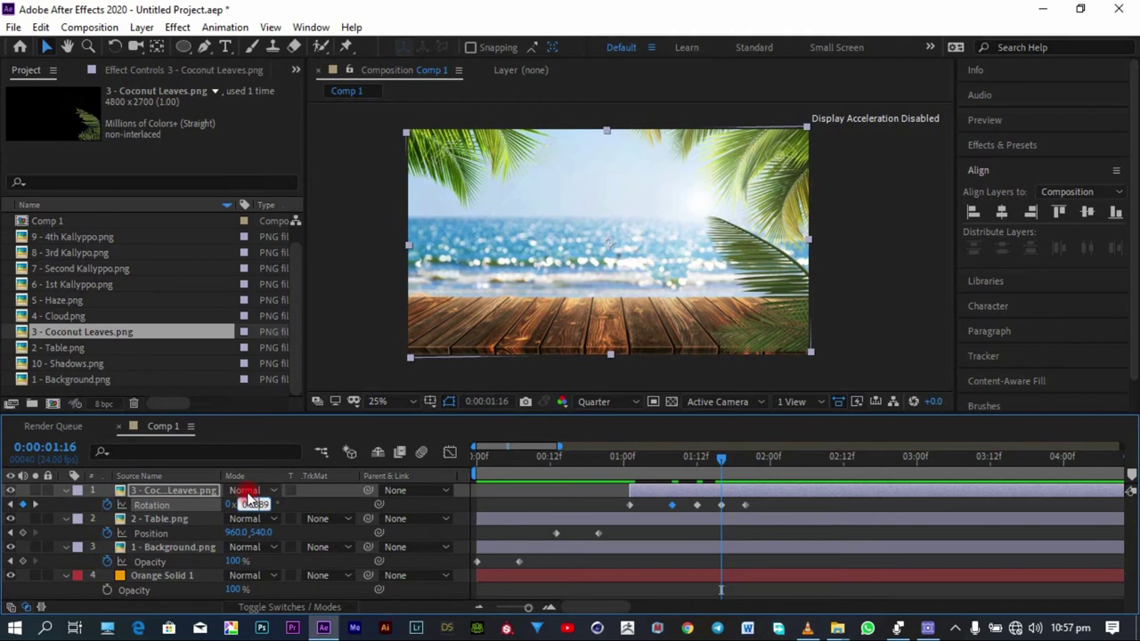
double_click(242, 504)
drag(245, 504, 354, 516)
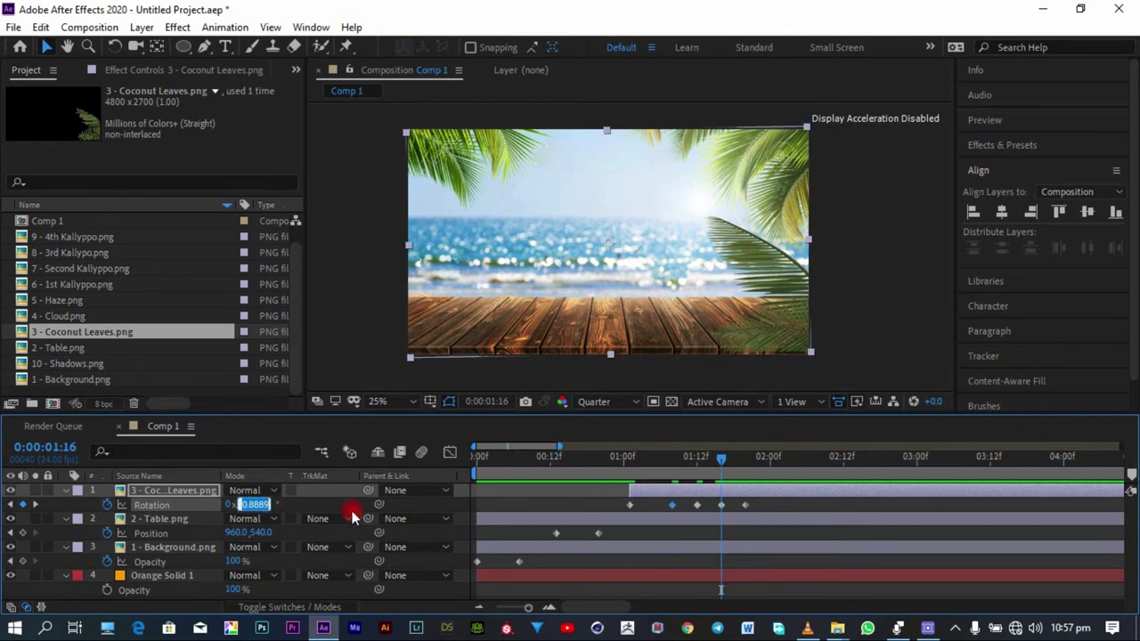
text(-4.9)
click(348, 509)
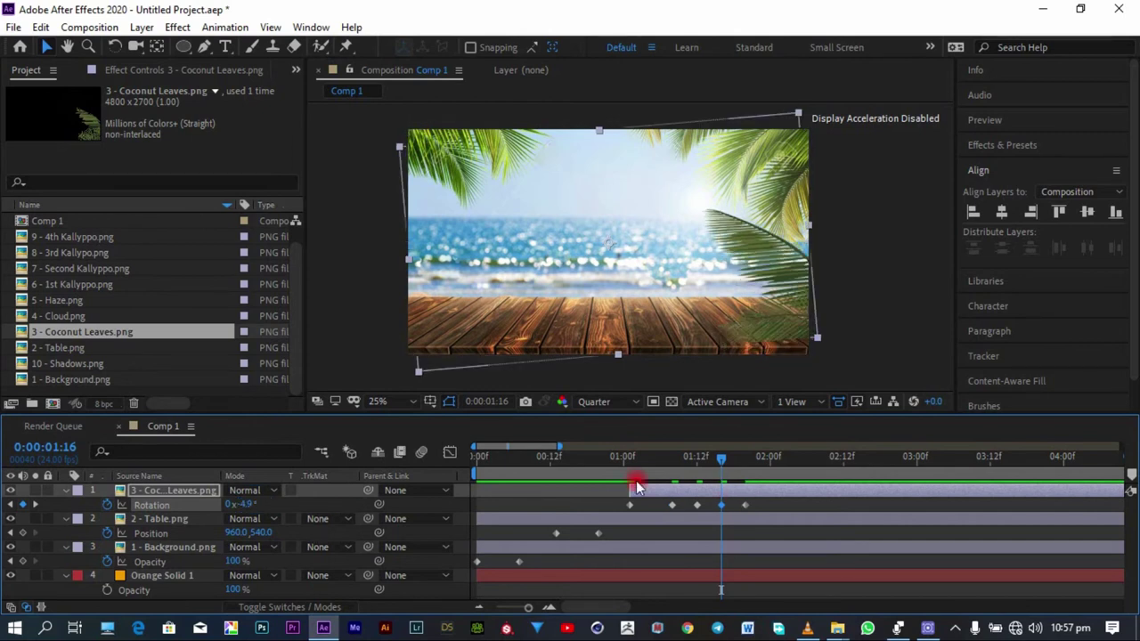
key(Home)
key(space)
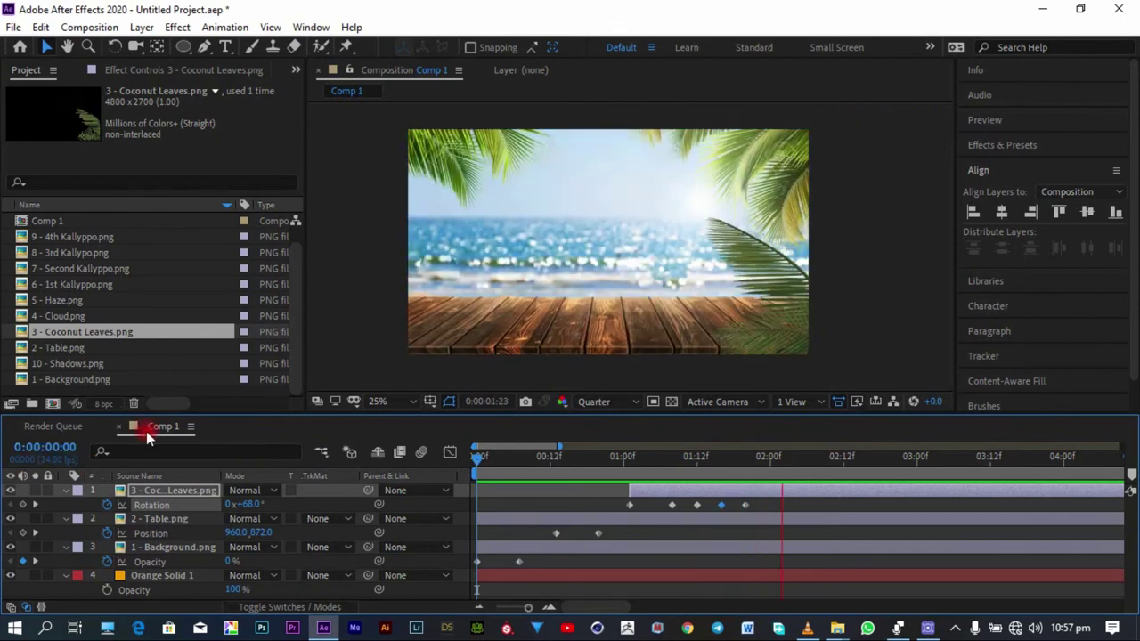
key(space)
Step: Apply Easy Ease (F9) to the five leaves rotation keyframes and preview from the start
drag(793, 502, 397, 564)
key(F9)
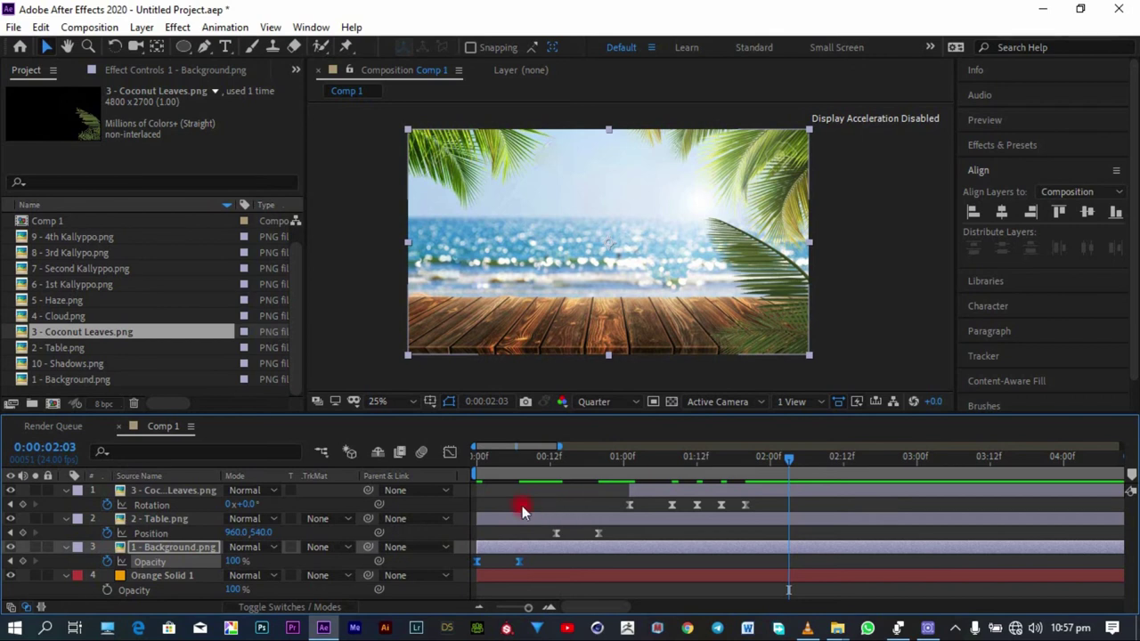
drag(617, 463, 85, 493)
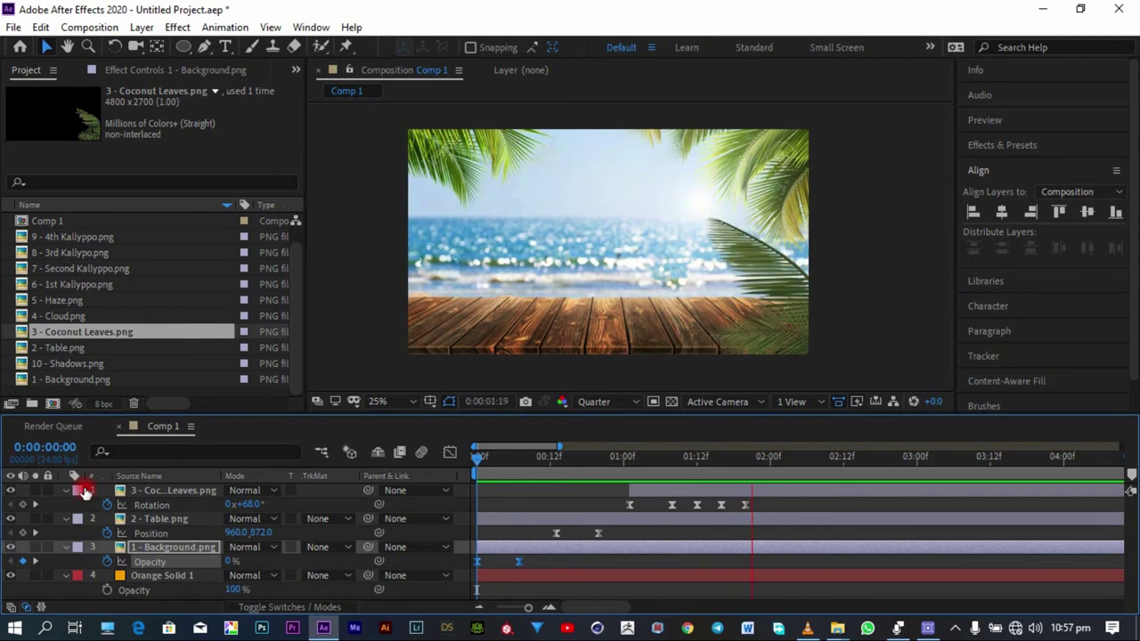
key(space)
key(space)
key(space)
click(74, 319)
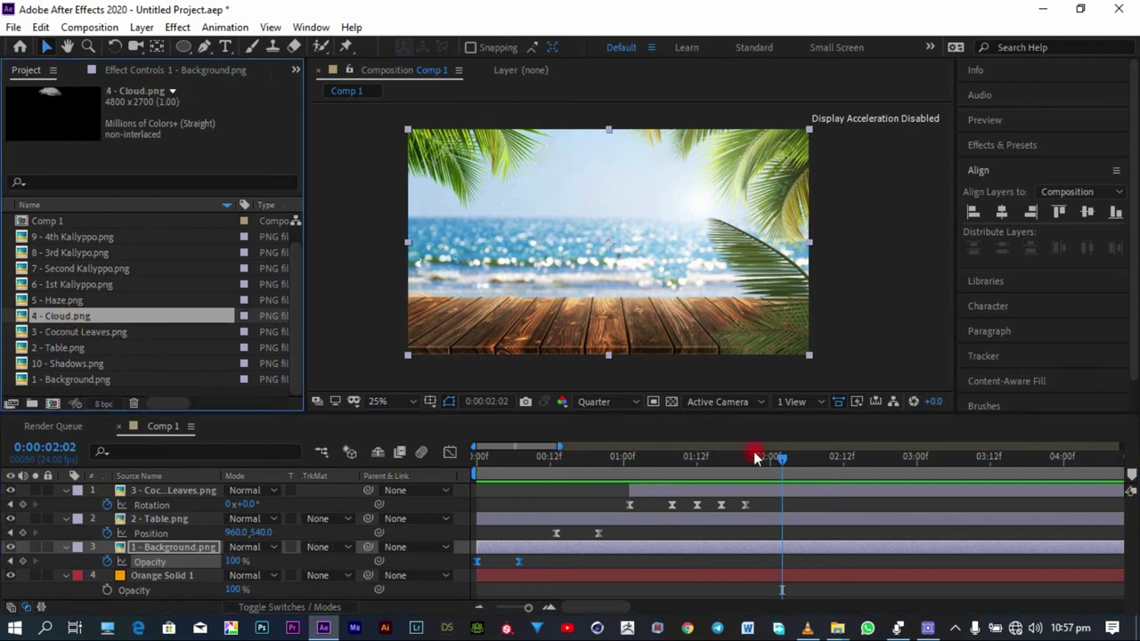
Step: Place 4 - Cloud.png at 0:00:02:01 as the top layer of Comp 1, scaled to 40%
drag(749, 465, 775, 475)
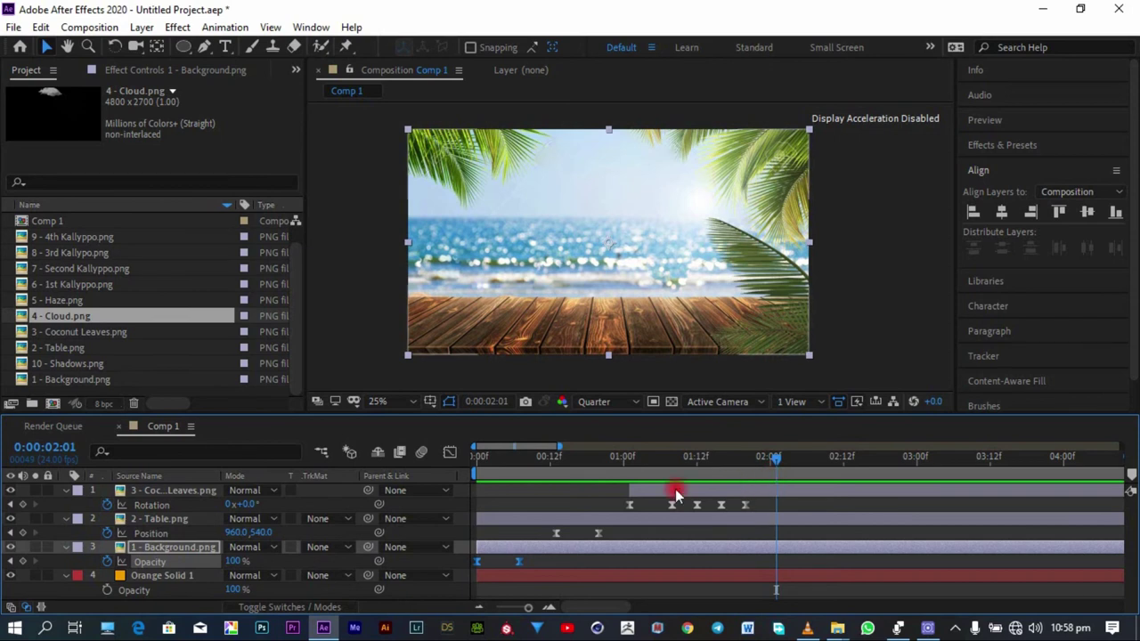
drag(74, 331, 776, 496)
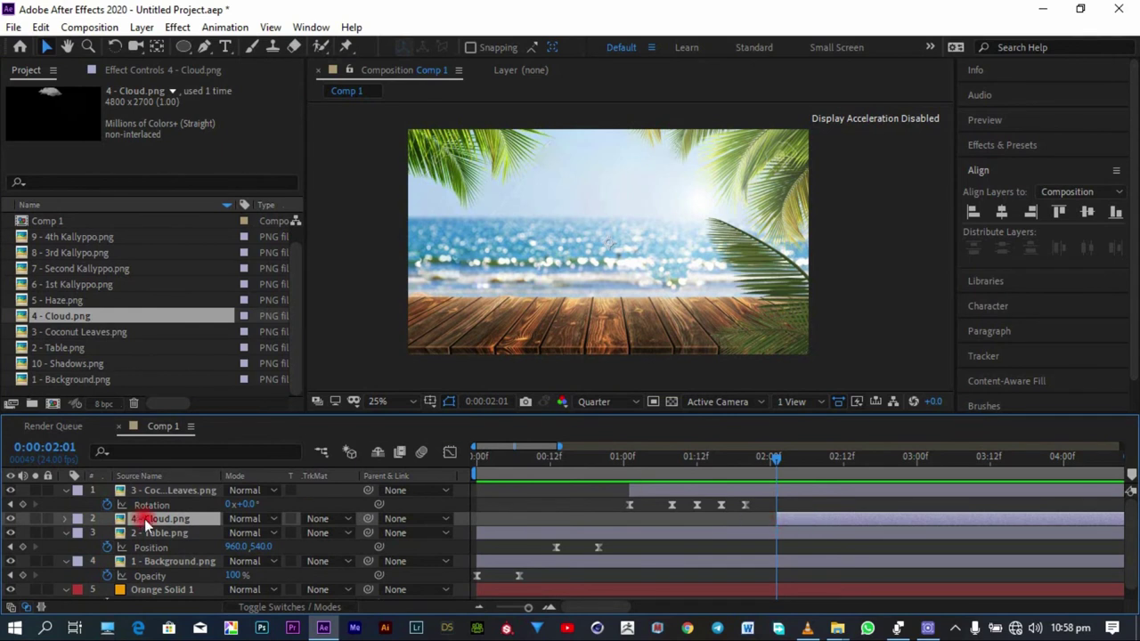
drag(144, 519, 153, 492)
key(s)
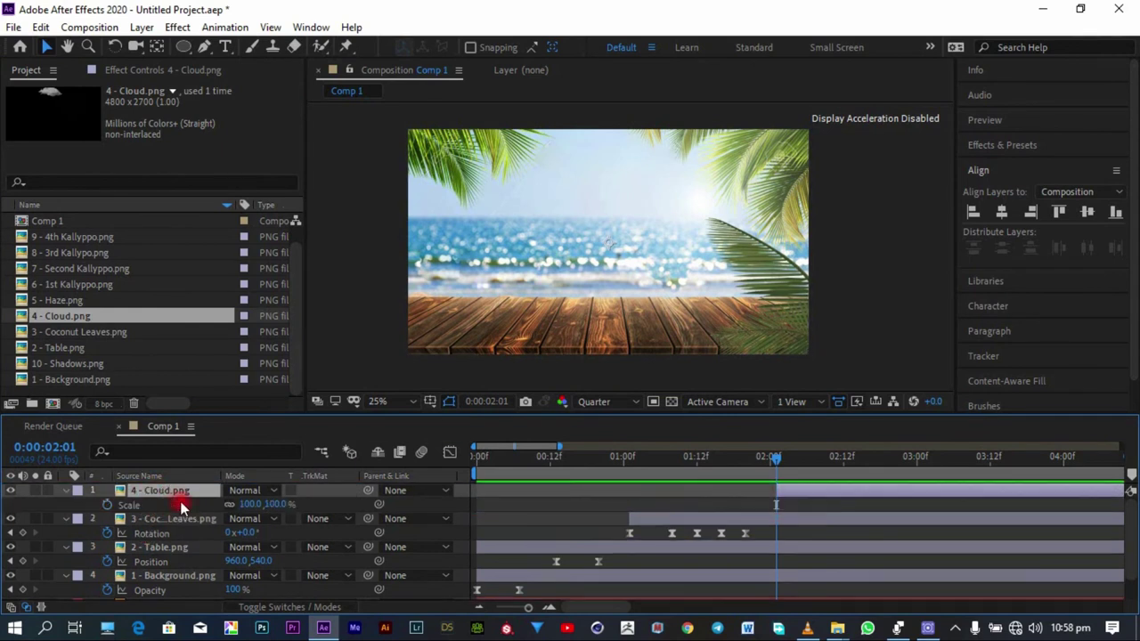
click(246, 504)
text(40)
key(Return)
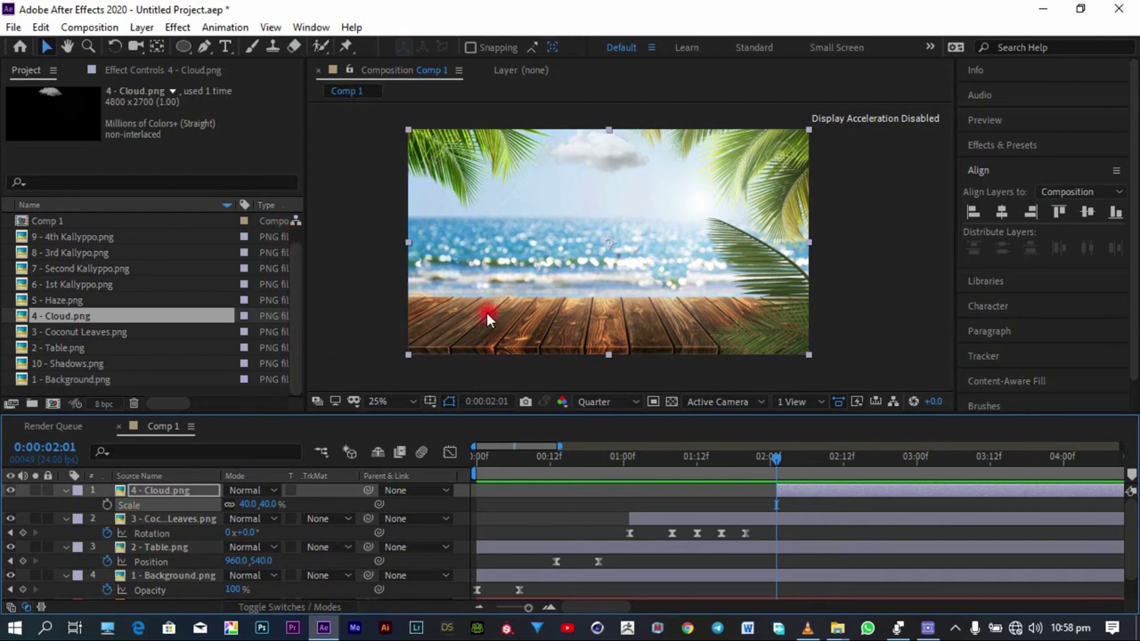
Step: Move the cloud to position 706,540 and set a Position keyframe at 2:01
key(p)
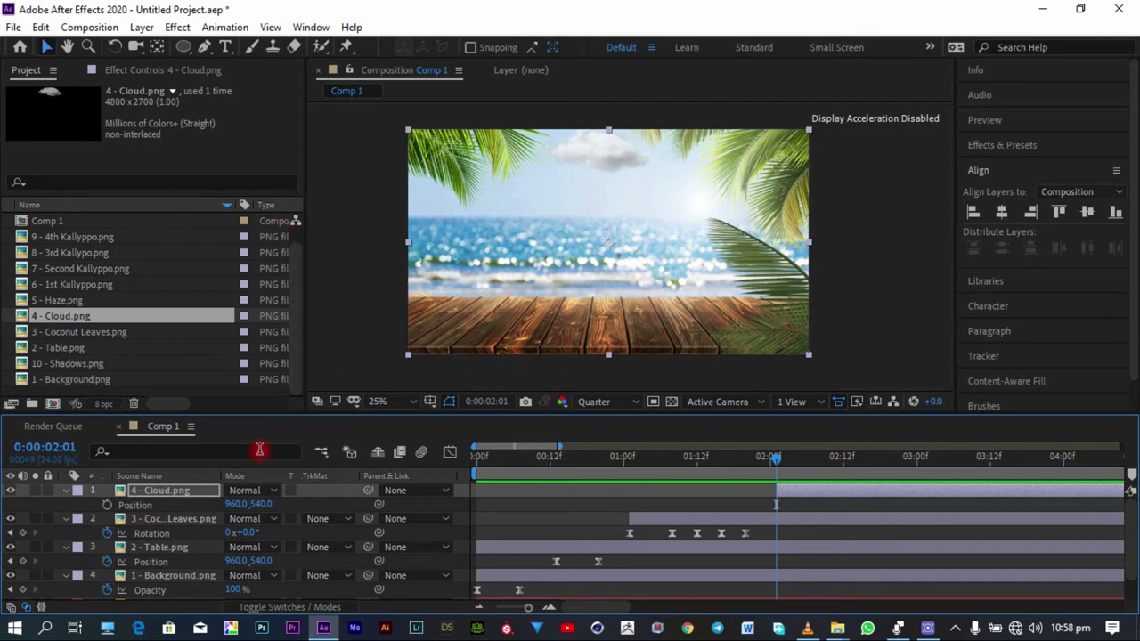
drag(229, 501, 56, 507)
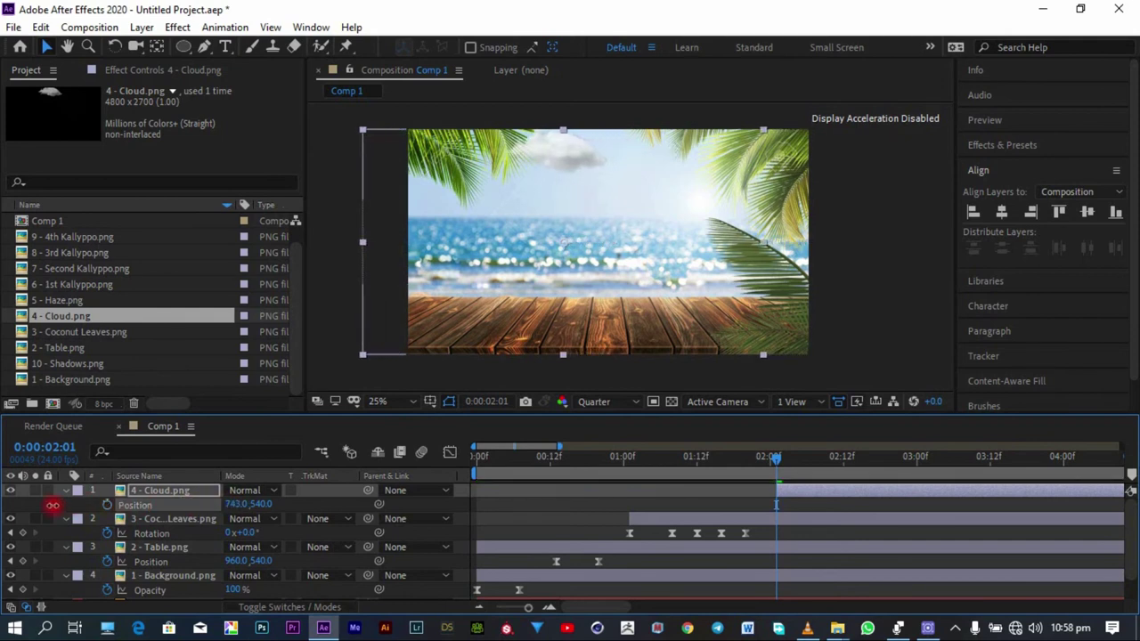
drag(230, 504, 191, 515)
click(107, 505)
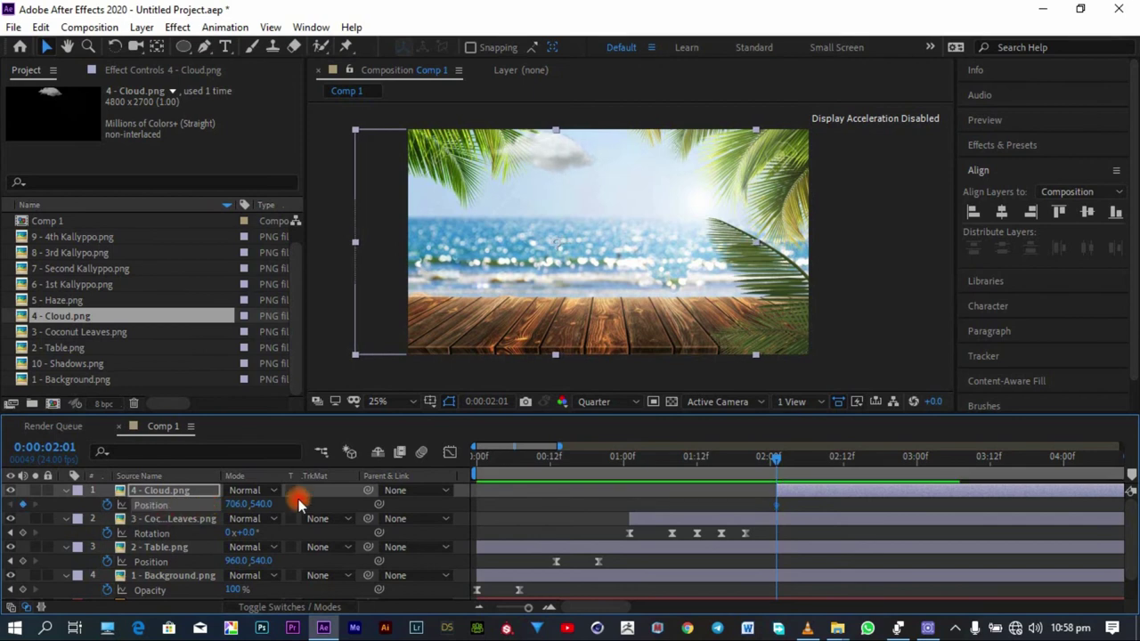
Step: Add a second cloud Position keyframe at the end of the comp
click(478, 606)
drag(598, 472, 1118, 478)
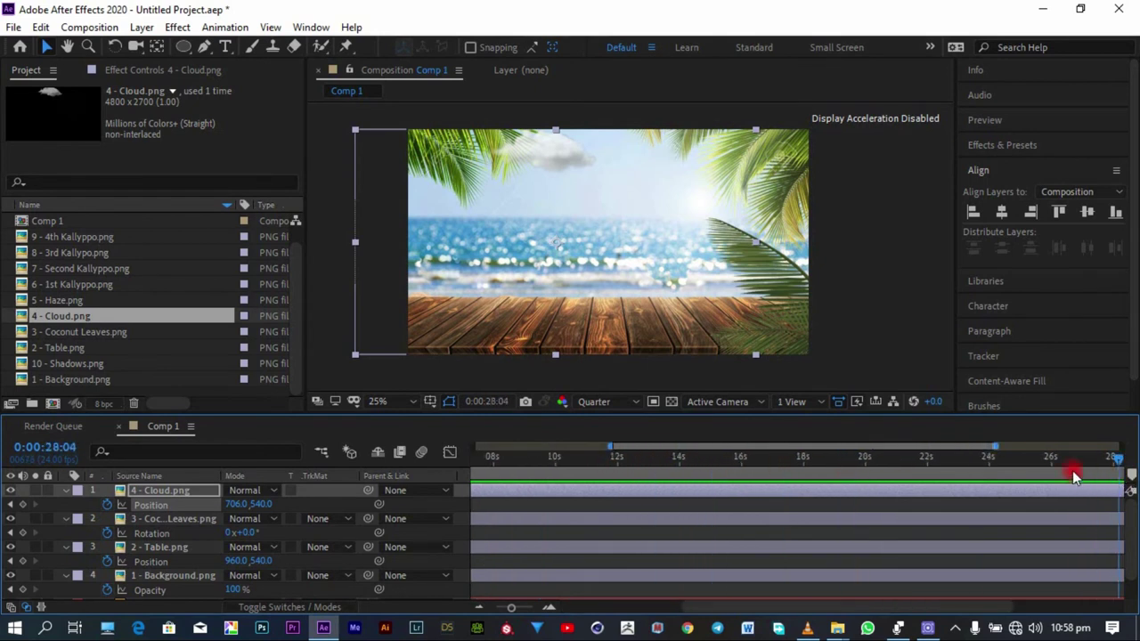
drag(237, 504, 756, 504)
Step: Preview the cloud animation from the start, then return to 2:01
drag(597, 463, 159, 448)
key(space)
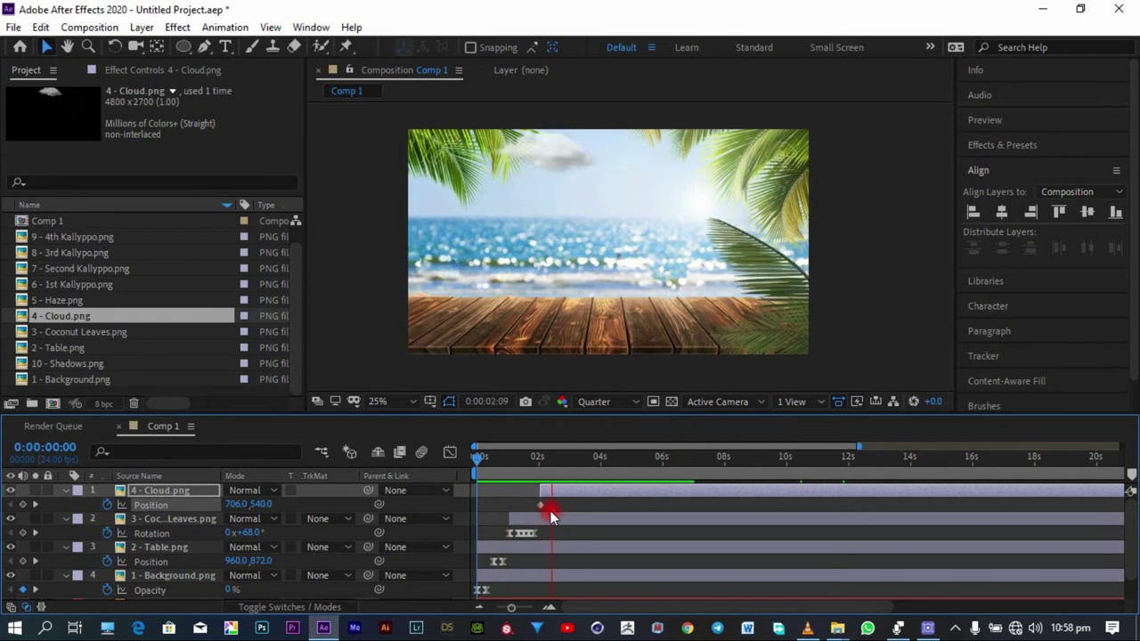
key(space)
click(539, 474)
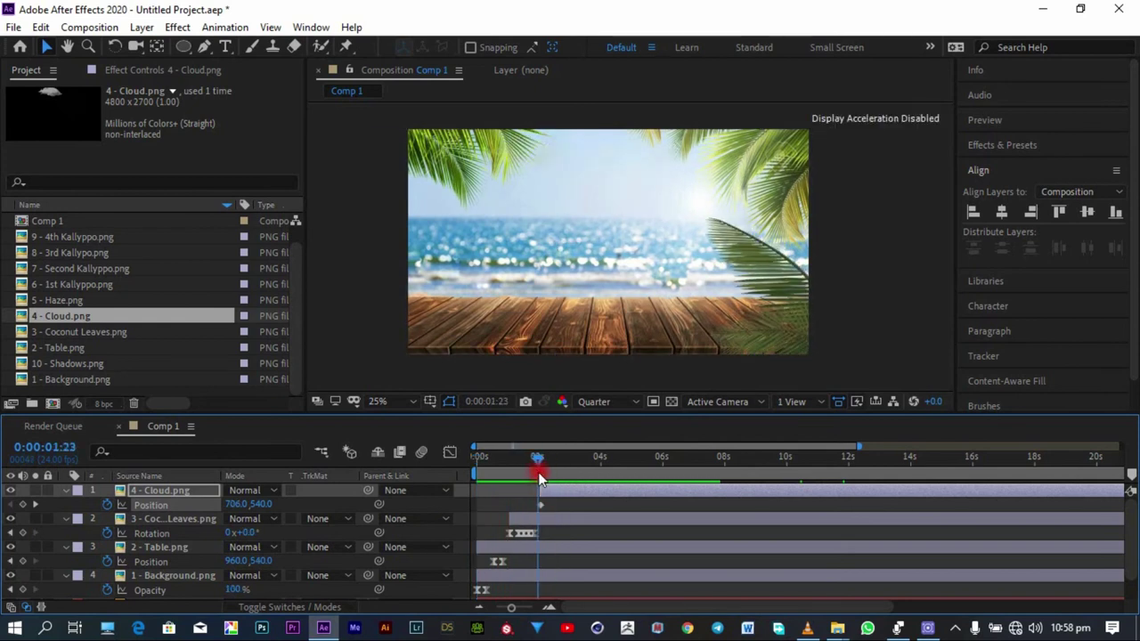
click(541, 474)
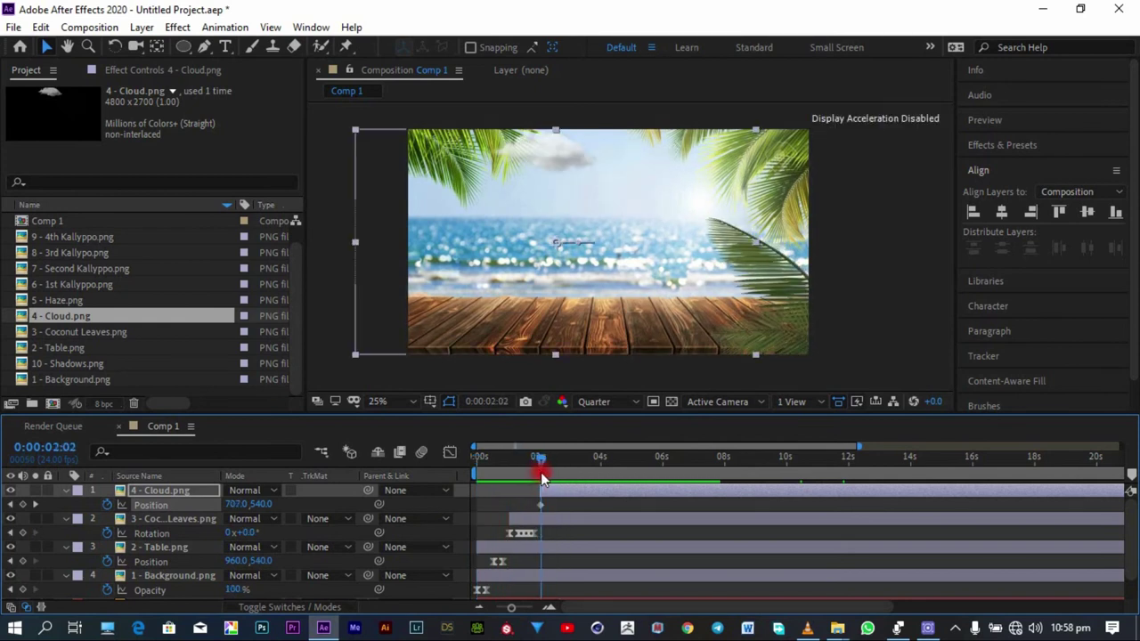
click(548, 608)
click(496, 464)
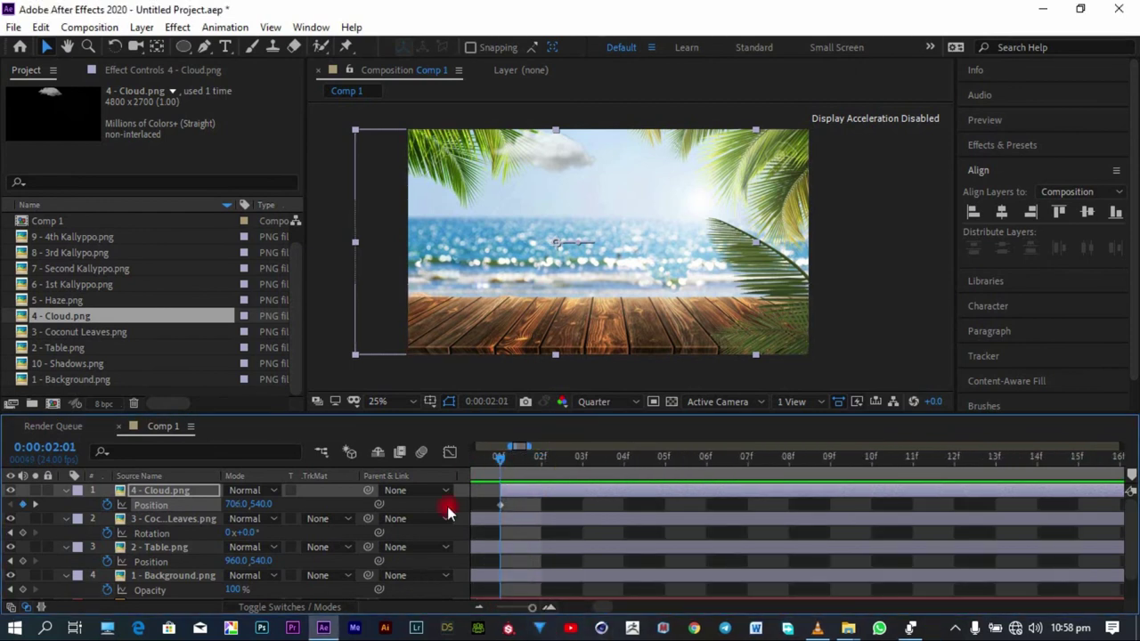
Step: Keyframe the cloud's Opacity at 0% at 2:01 and 40% at 2:12
key(t)
click(107, 505)
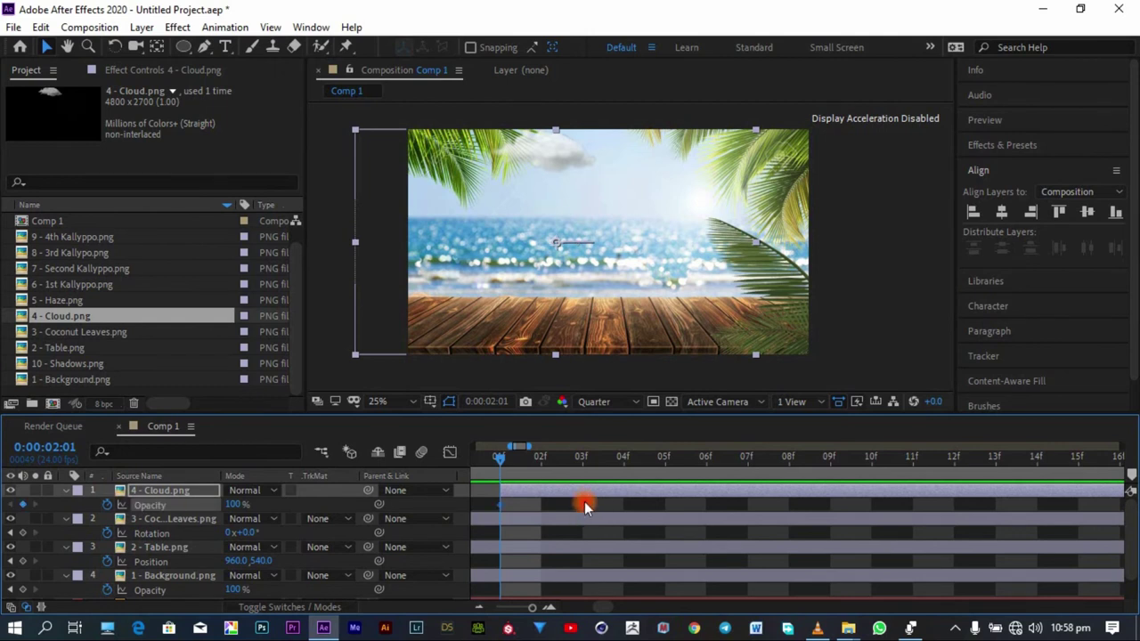
drag(503, 469, 791, 481)
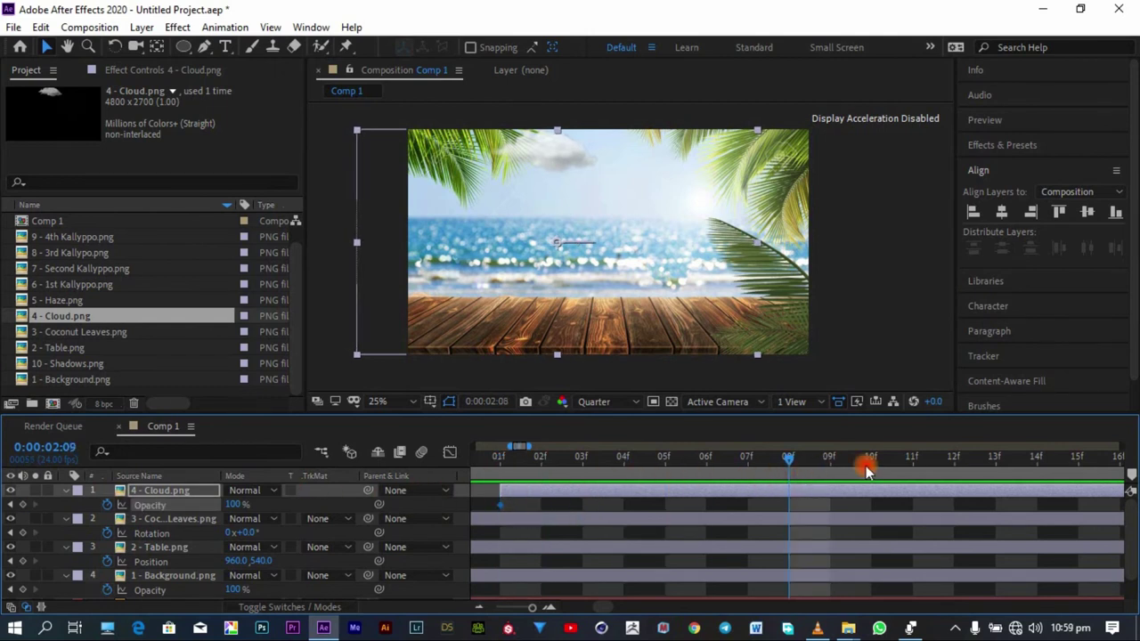
click(238, 504)
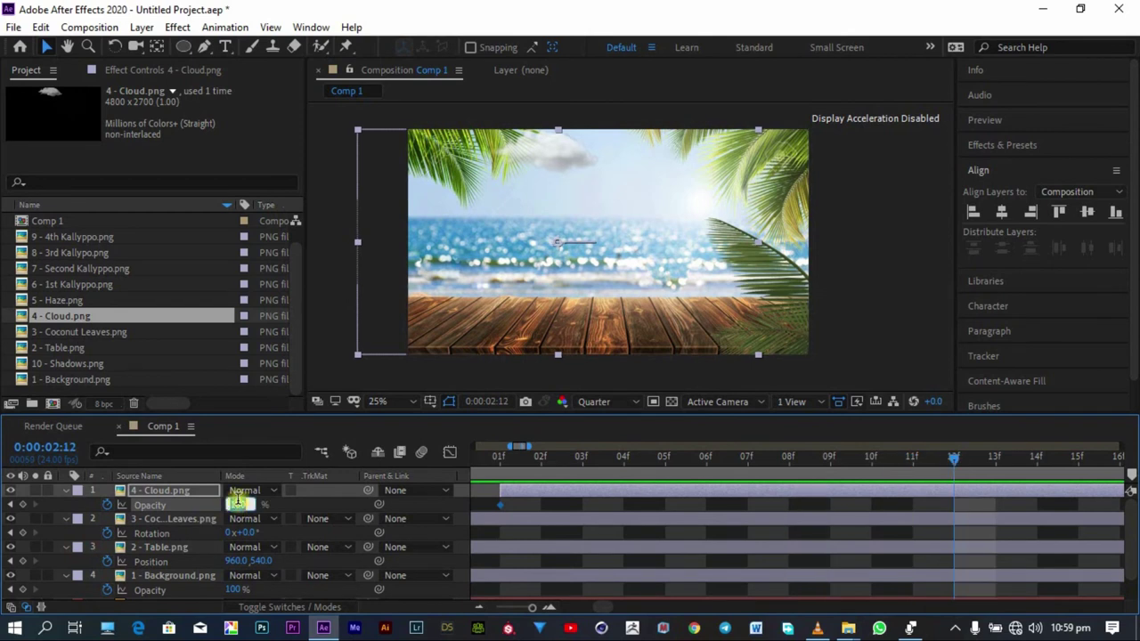
text(0)
key(Return)
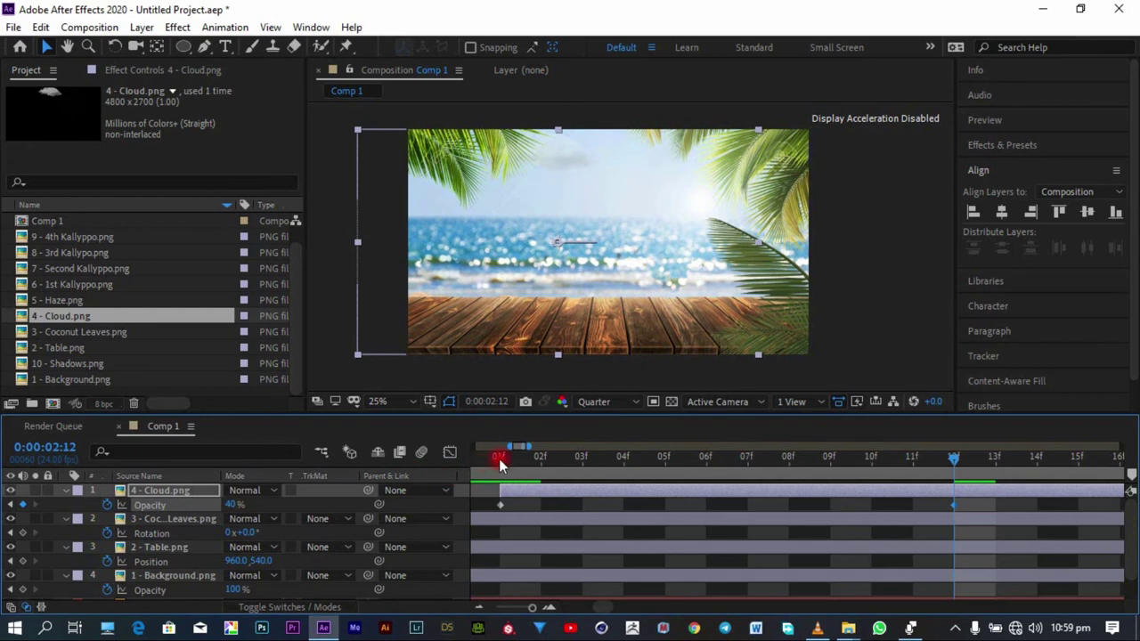
click(500, 464)
click(236, 504)
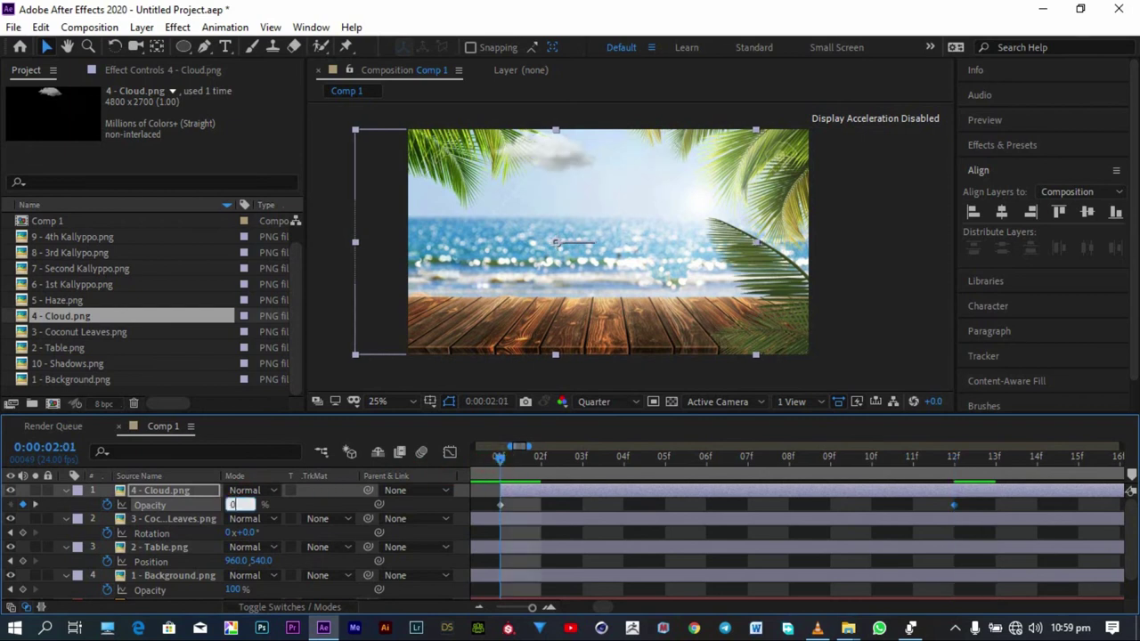
key(Return)
Step: Preview the cloud fade-in from the start of the comp
click(478, 607)
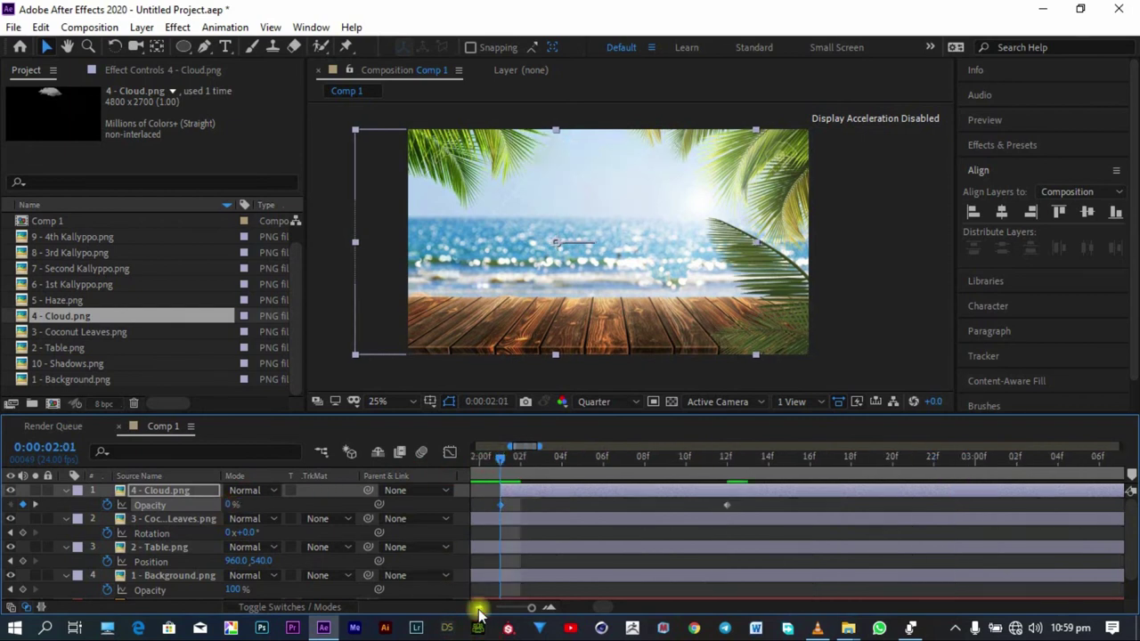
click(478, 607)
drag(517, 465, 198, 542)
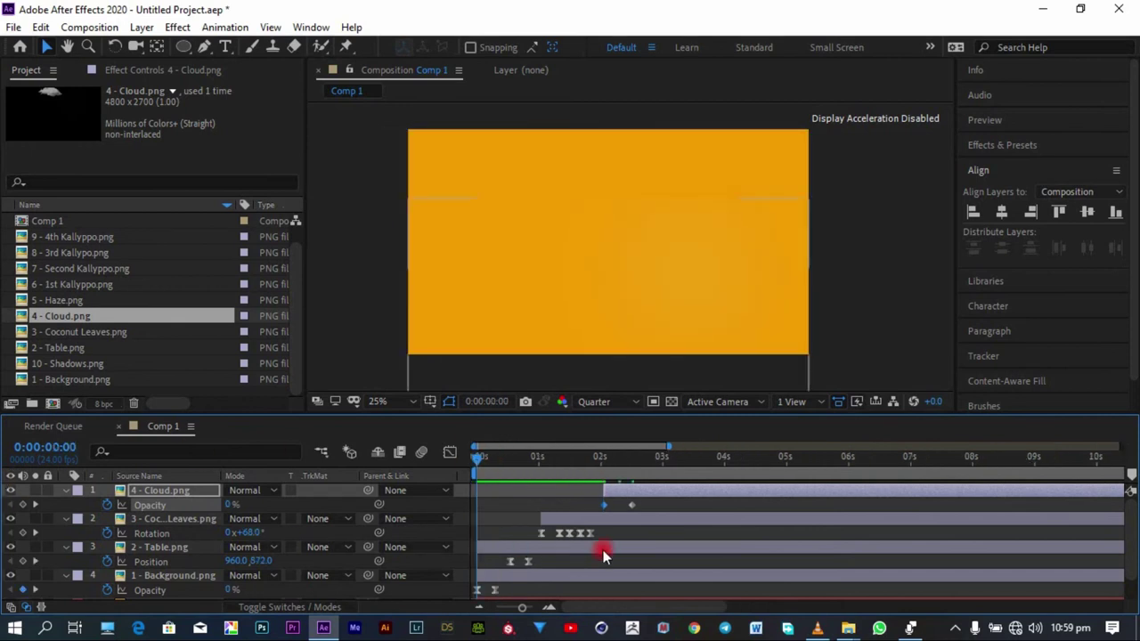
key(space)
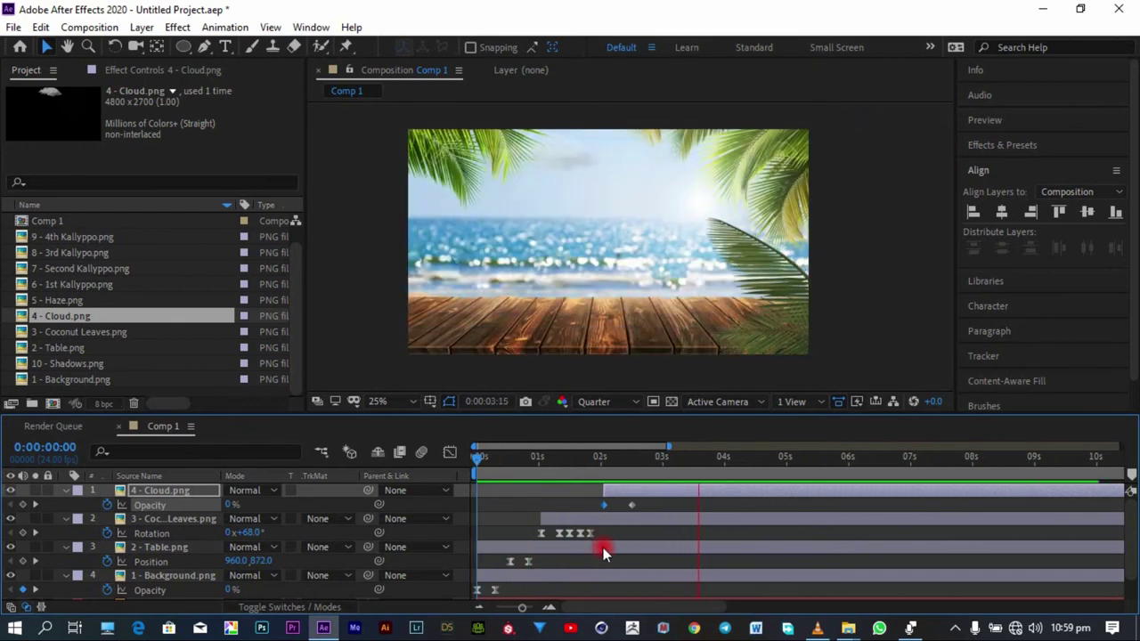
key(space)
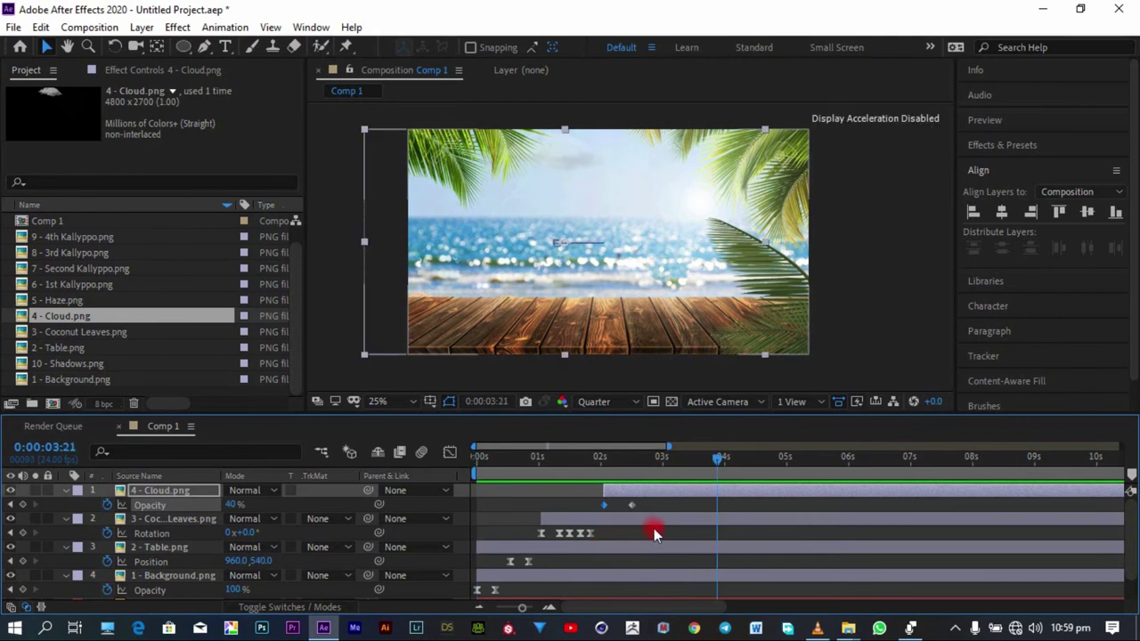
click(468, 463)
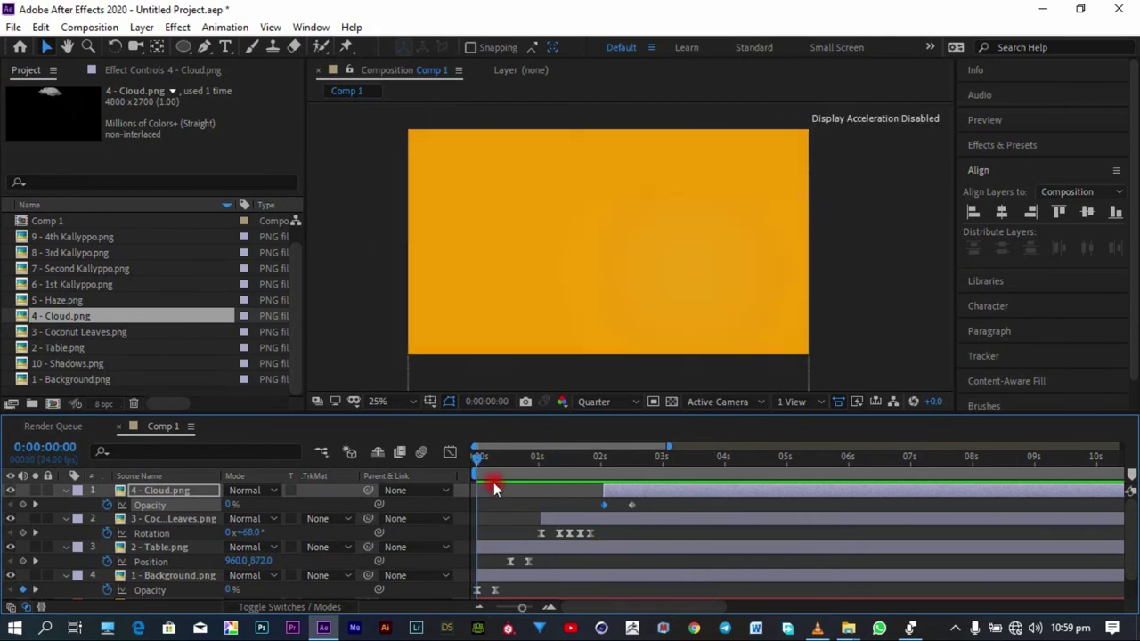
Step: Paste a table Position keyframe at 1:00
drag(501, 460, 529, 469)
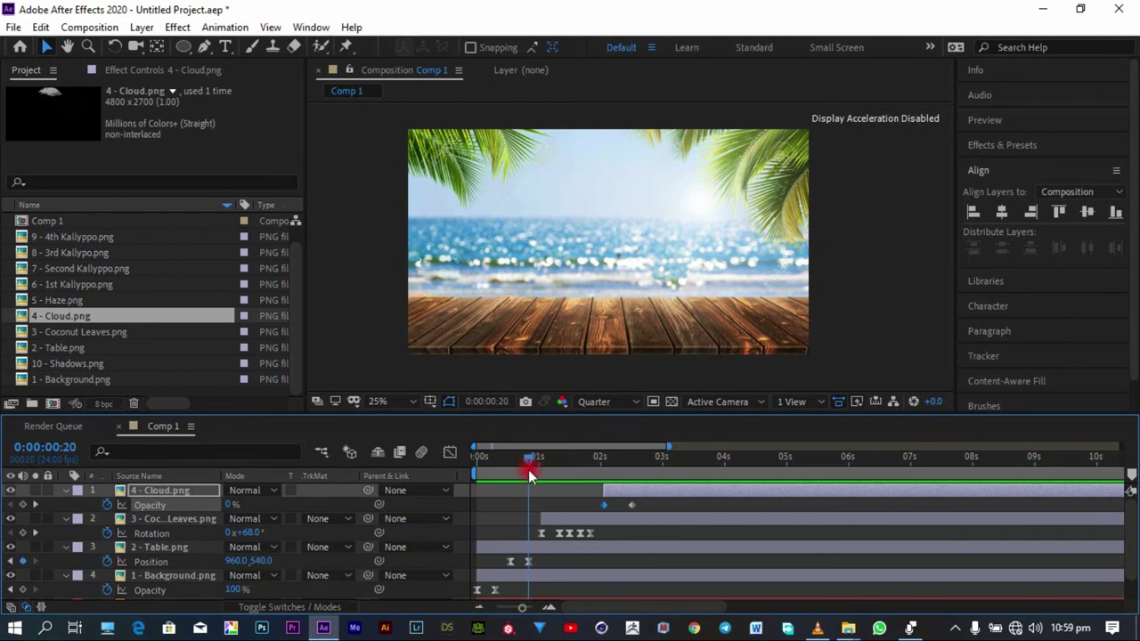
click(549, 608)
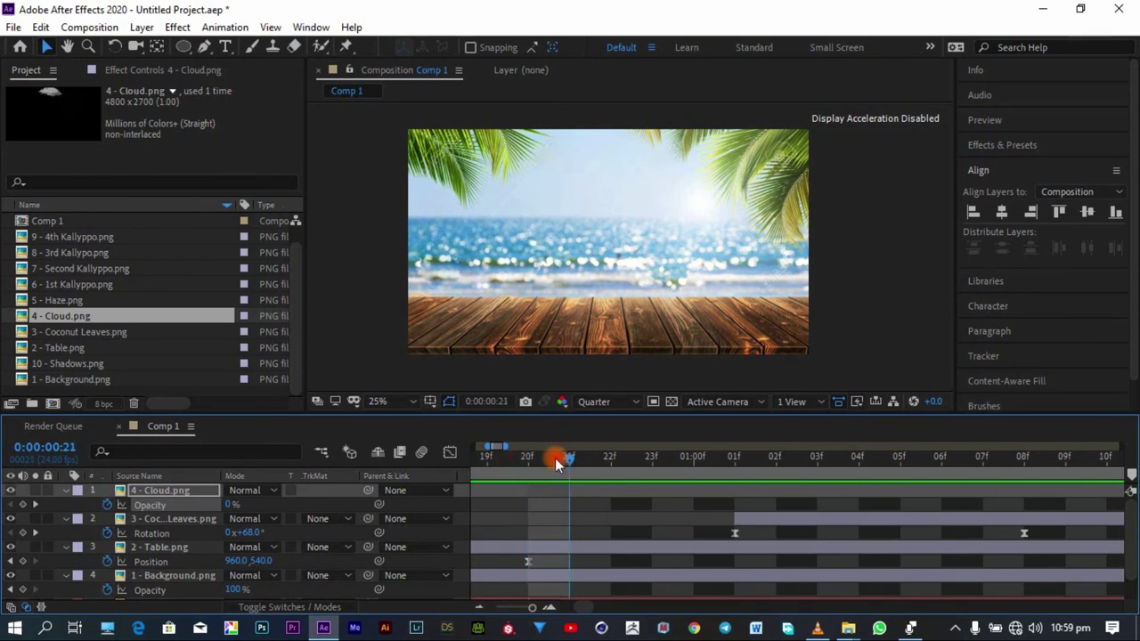
drag(556, 464, 693, 459)
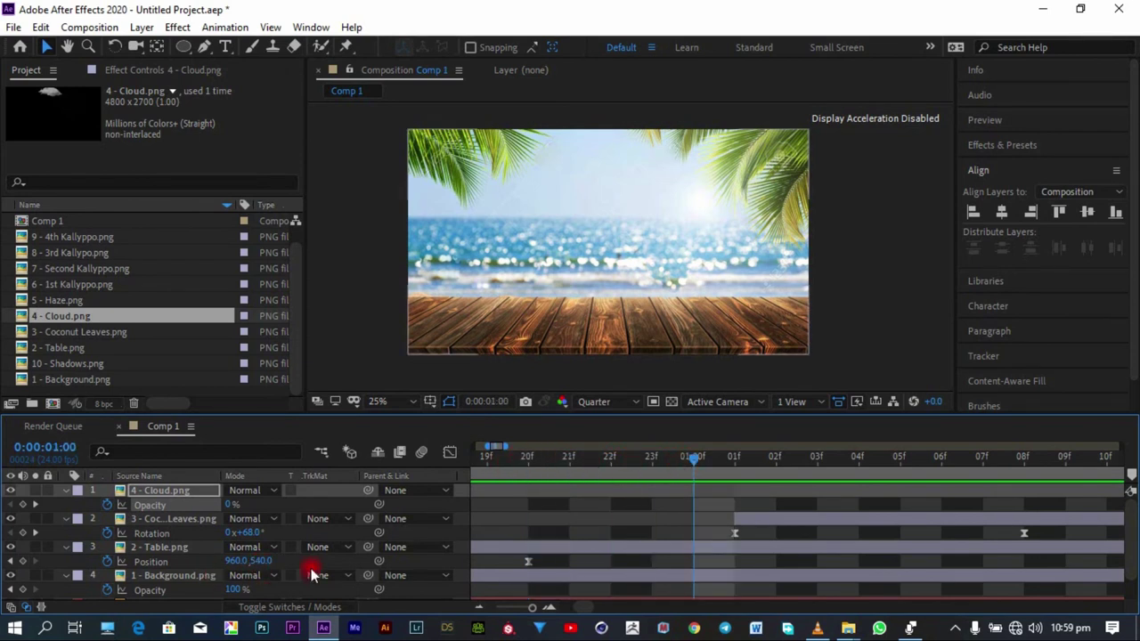
click(529, 562)
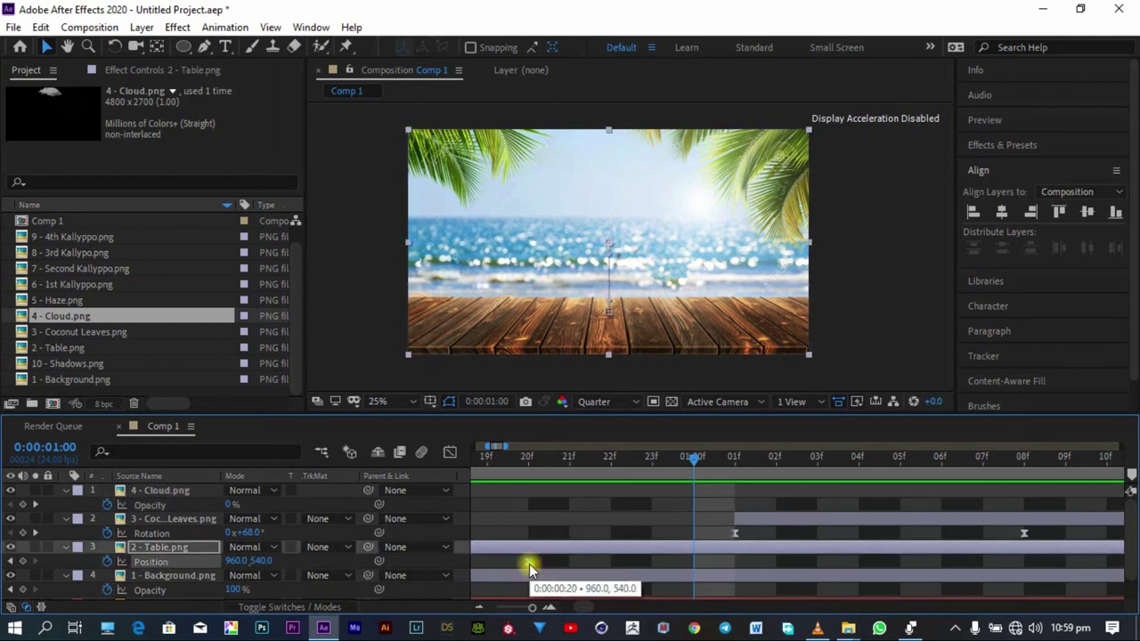
key(ctrl+v)
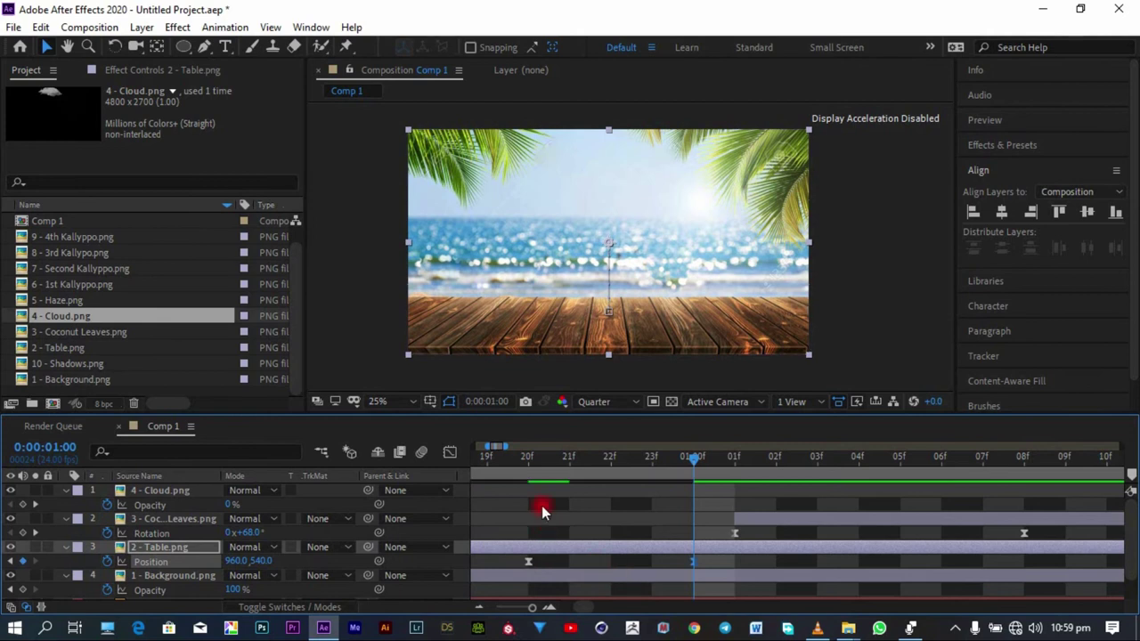
Step: Set the table to 960,516 at 20f and paste the copied position keyframes at 1:04
click(531, 459)
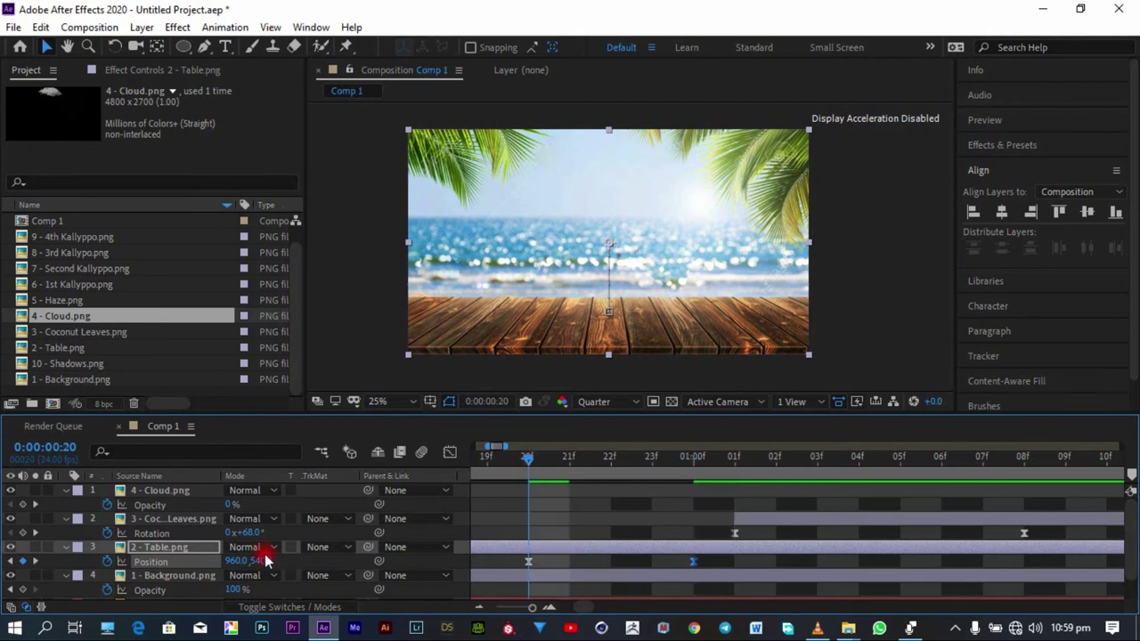
mouse_move(265, 561)
mouse_down()
mouse_move(241, 552)
mouse_move(255, 547)
mouse_up()
drag(713, 555, 511, 580)
click(985, 570)
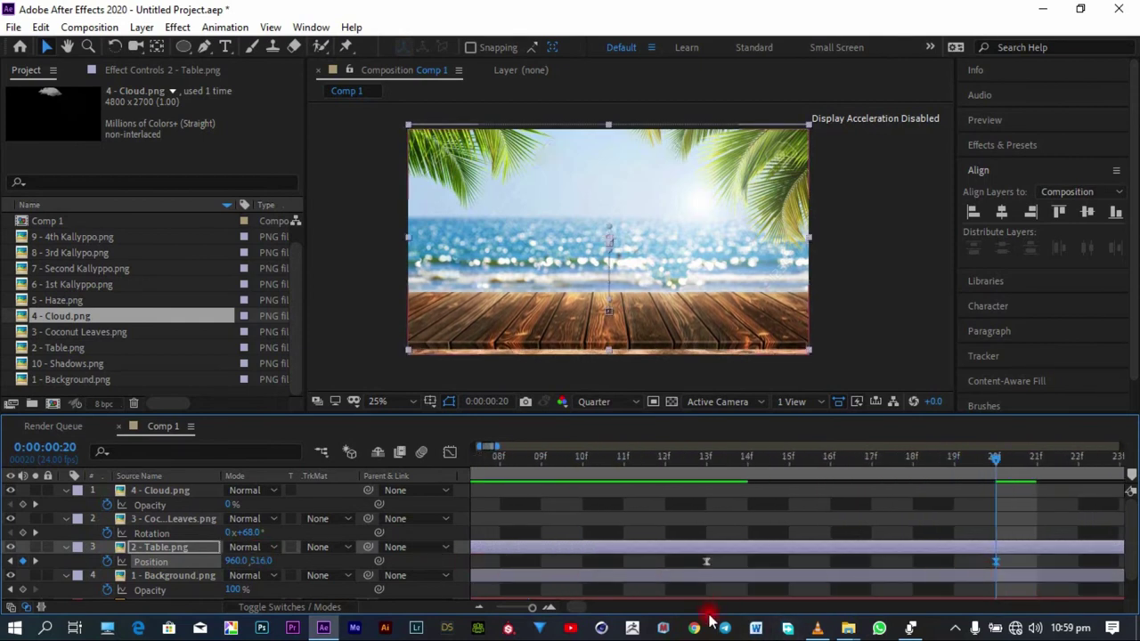
click(478, 607)
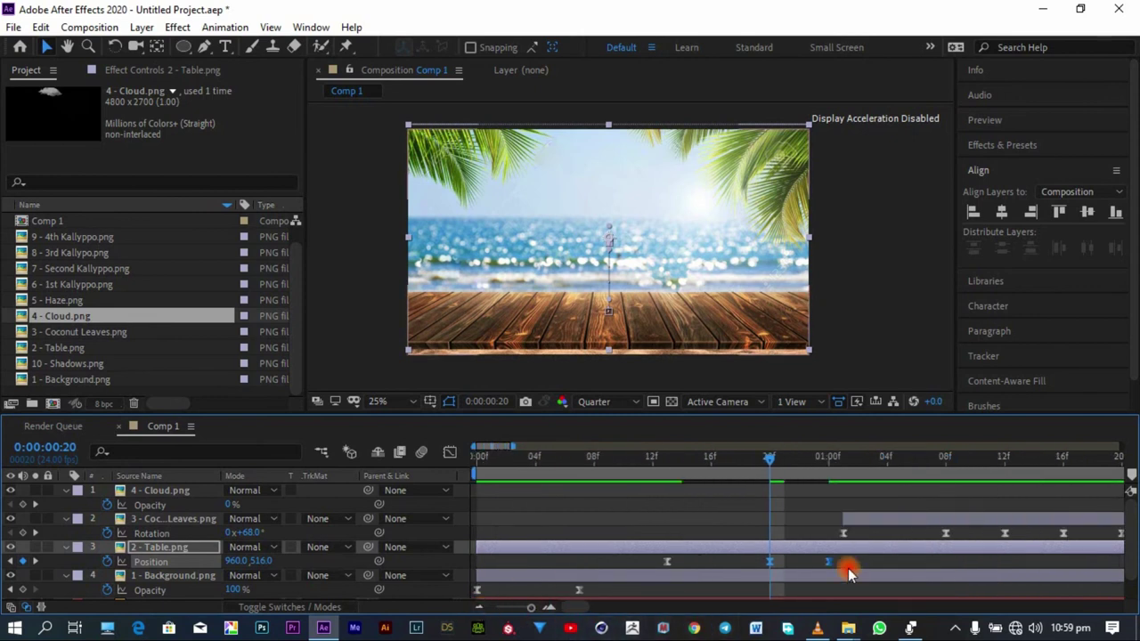
drag(773, 470, 886, 466)
key(ctrl+v)
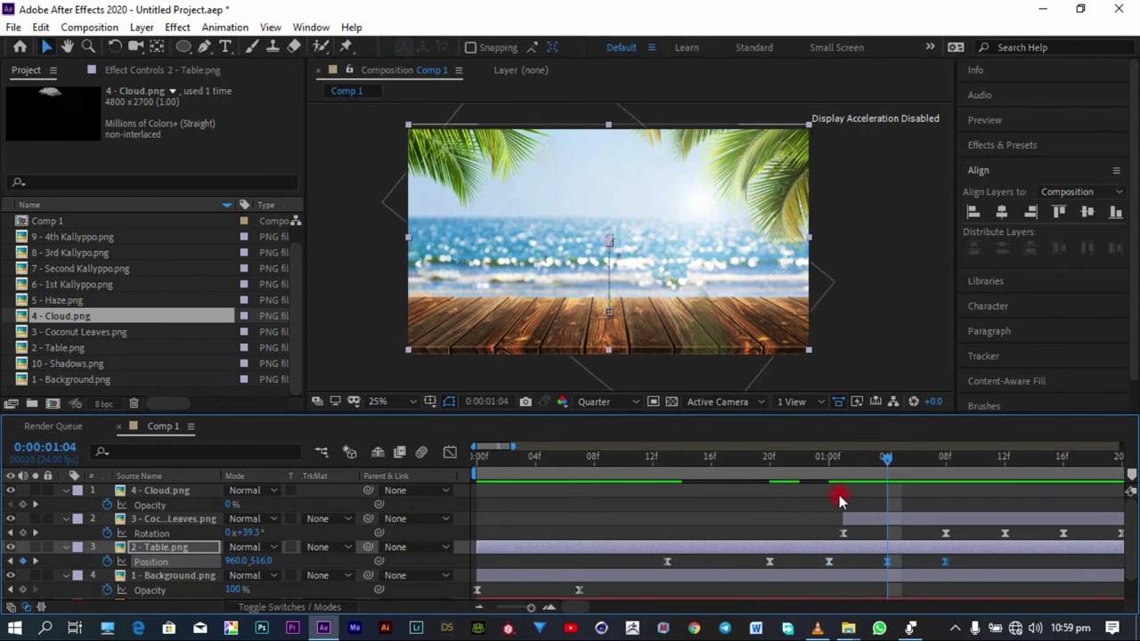
Step: Preview the table bounce, then add 5 - Haze.png as the top layer
key(space)
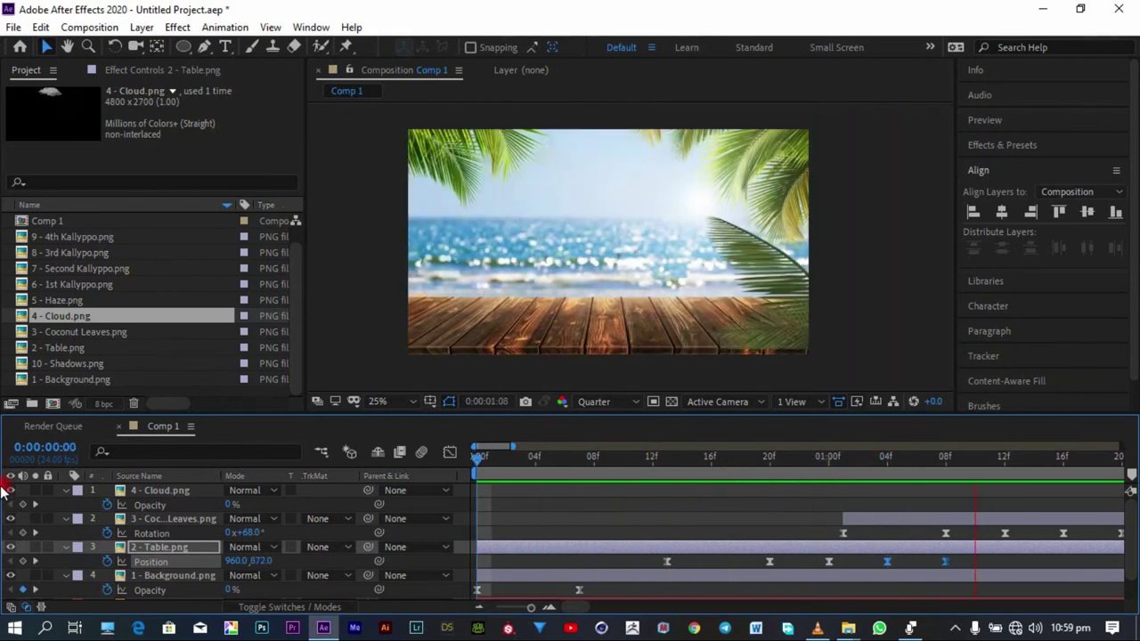
key(space)
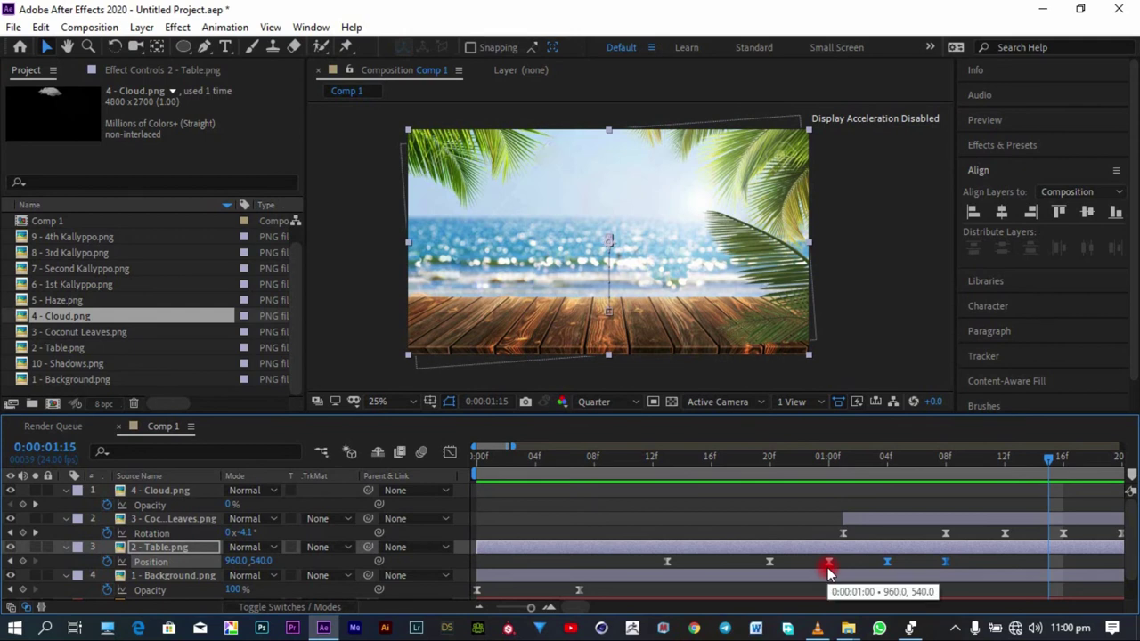
drag(57, 302, 178, 490)
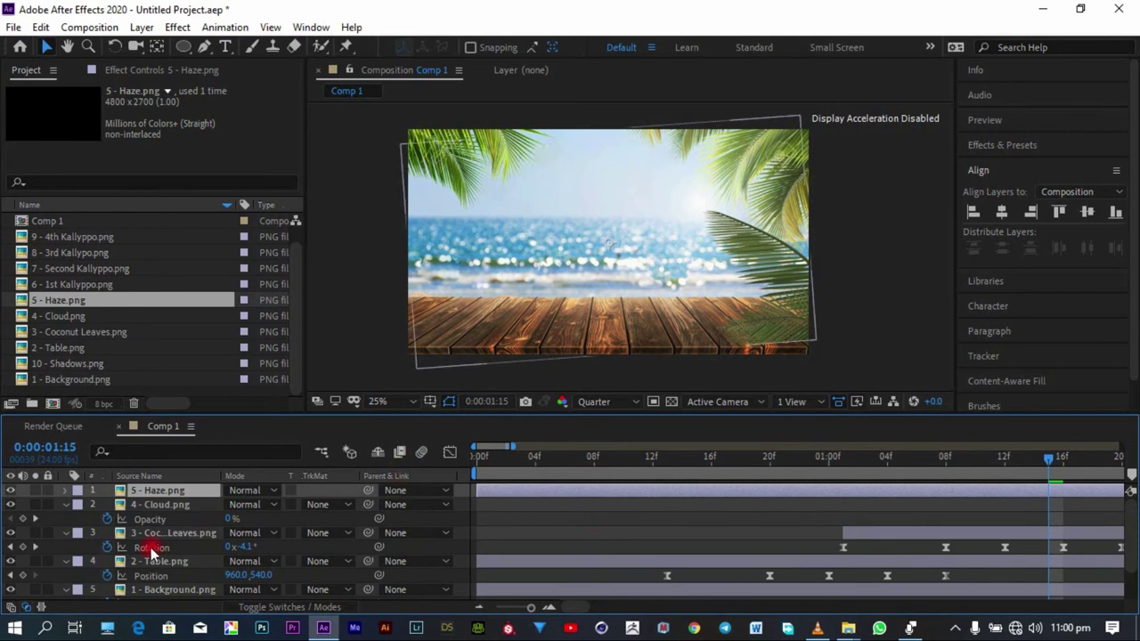
Step: Scale the Haze layer to 40%
key(alt+shift+s)
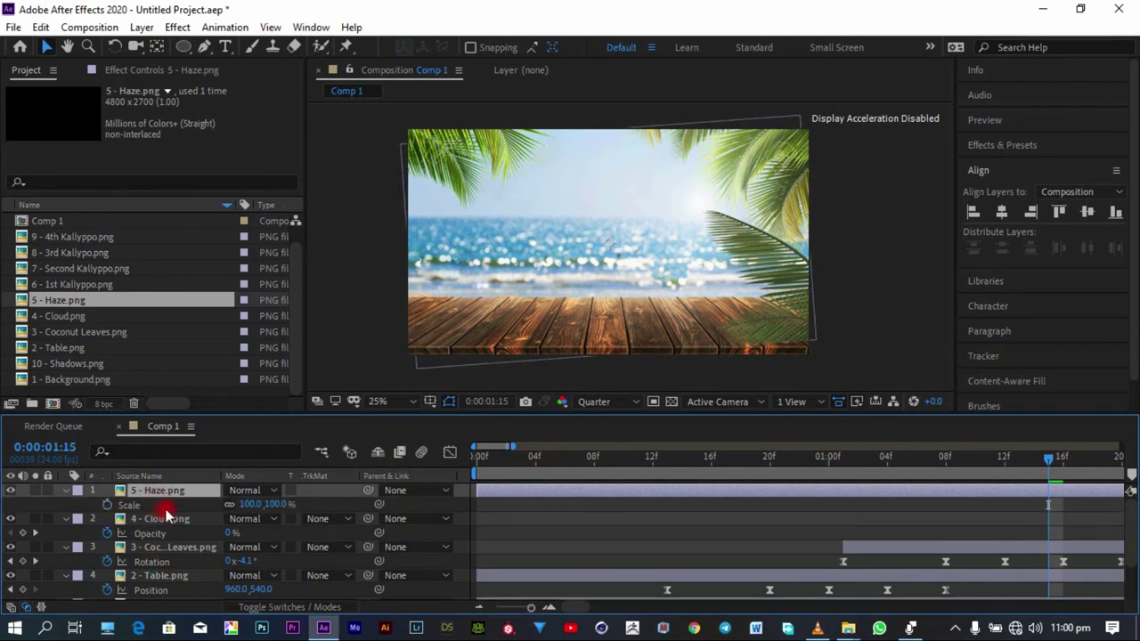
click(245, 505)
click(239, 492)
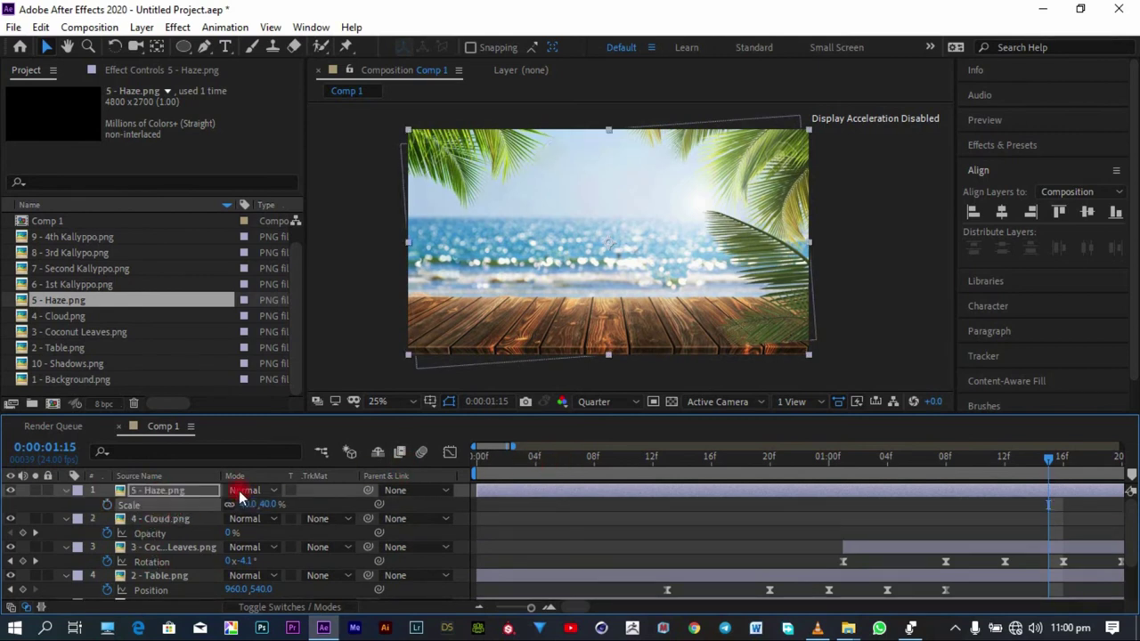
click(215, 481)
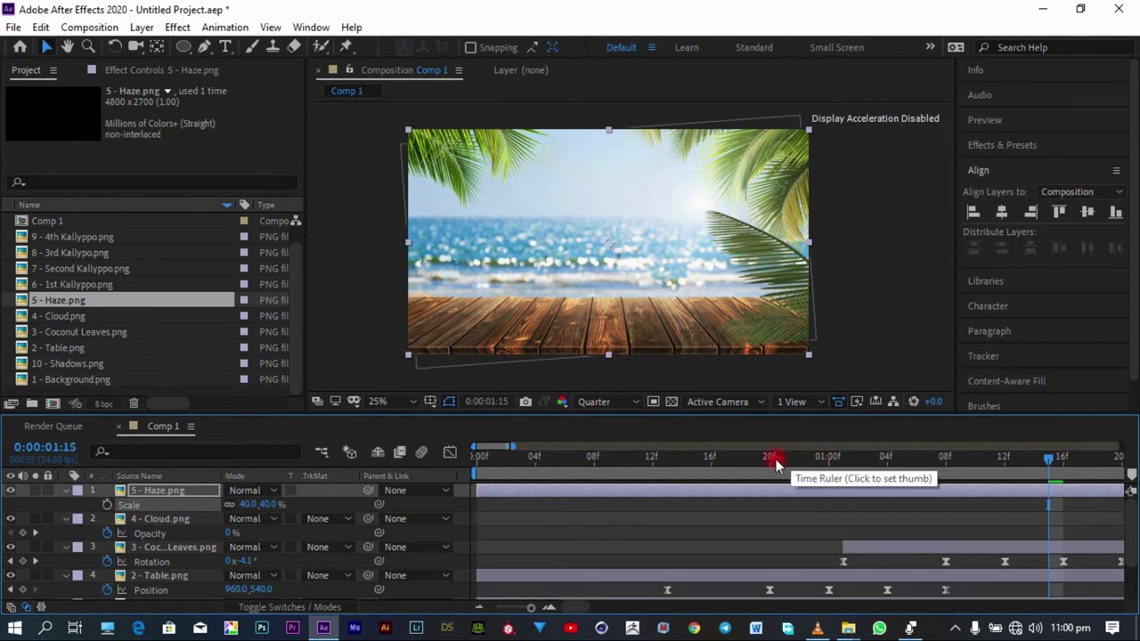
Step: Shift the Cloud layer so it starts at 0:00:02:00
drag(557, 448, 395, 427)
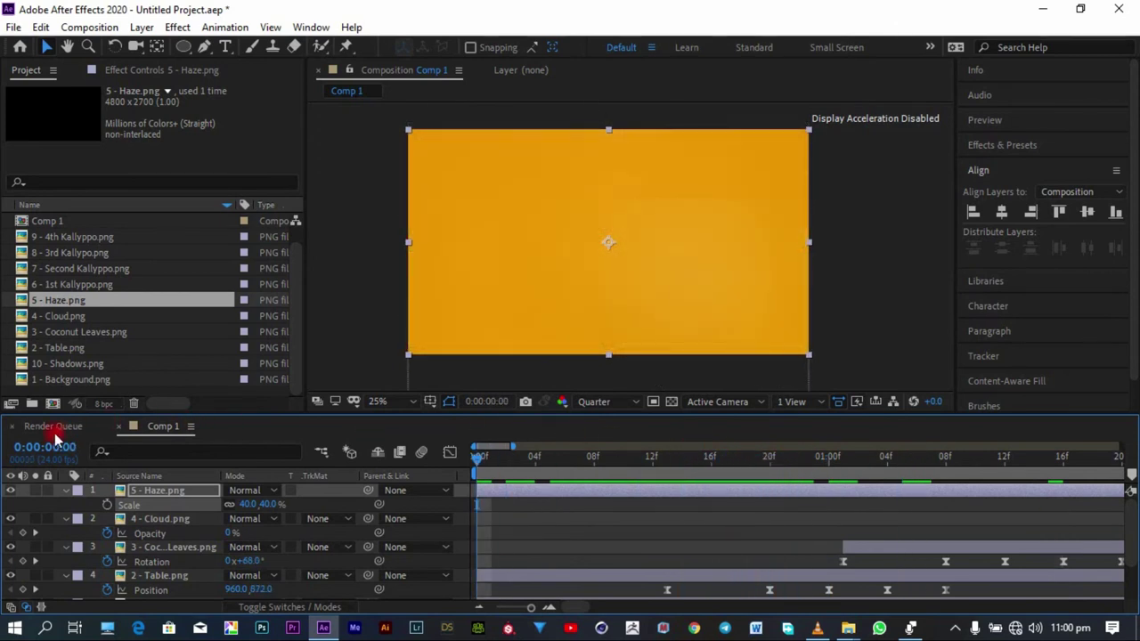
click(96, 302)
click(478, 607)
click(478, 608)
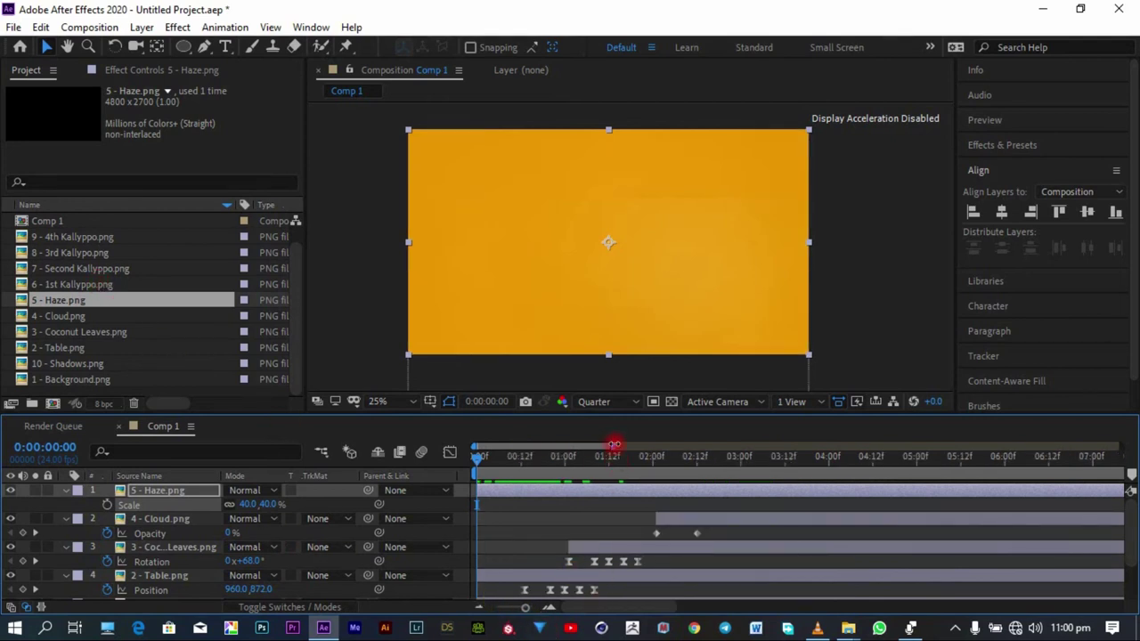
drag(555, 458, 660, 460)
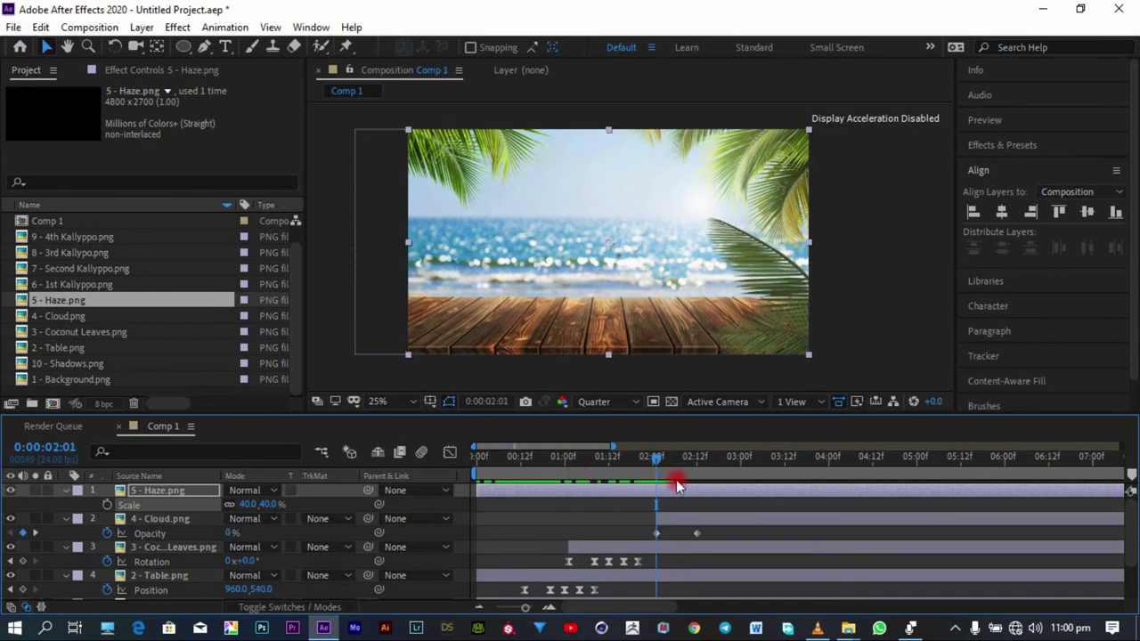
click(693, 521)
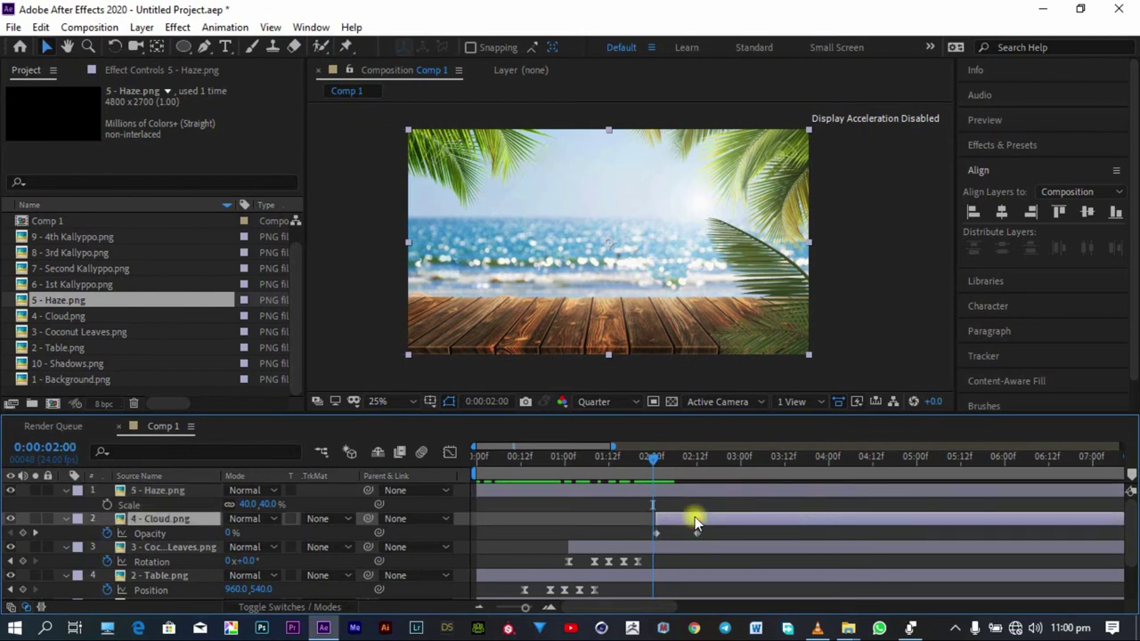
drag(691, 516, 680, 508)
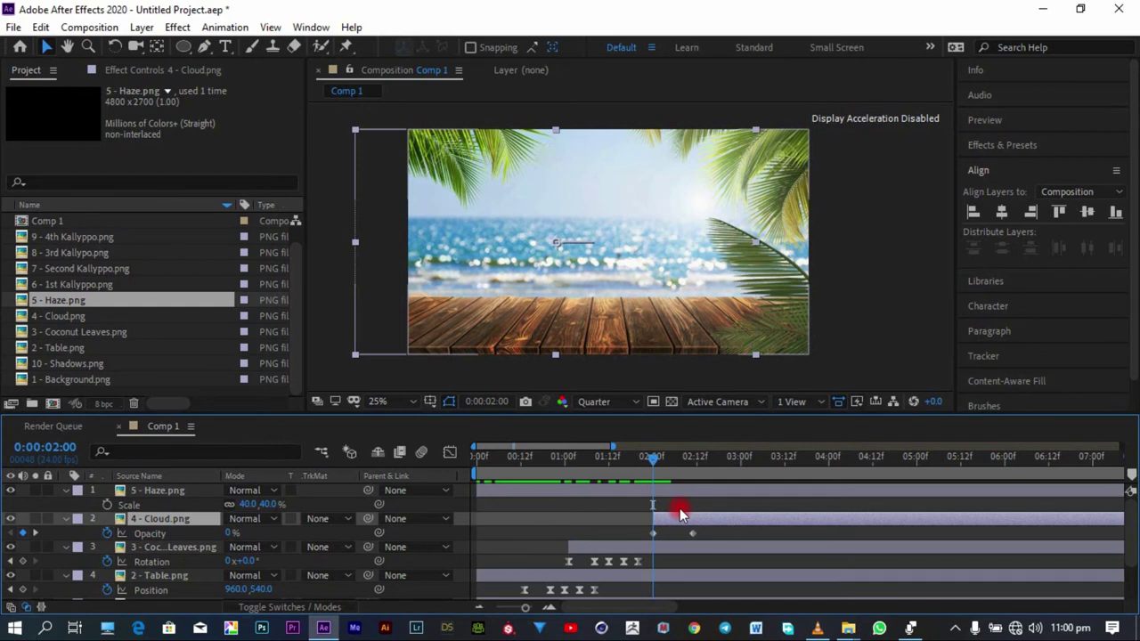
click(378, 456)
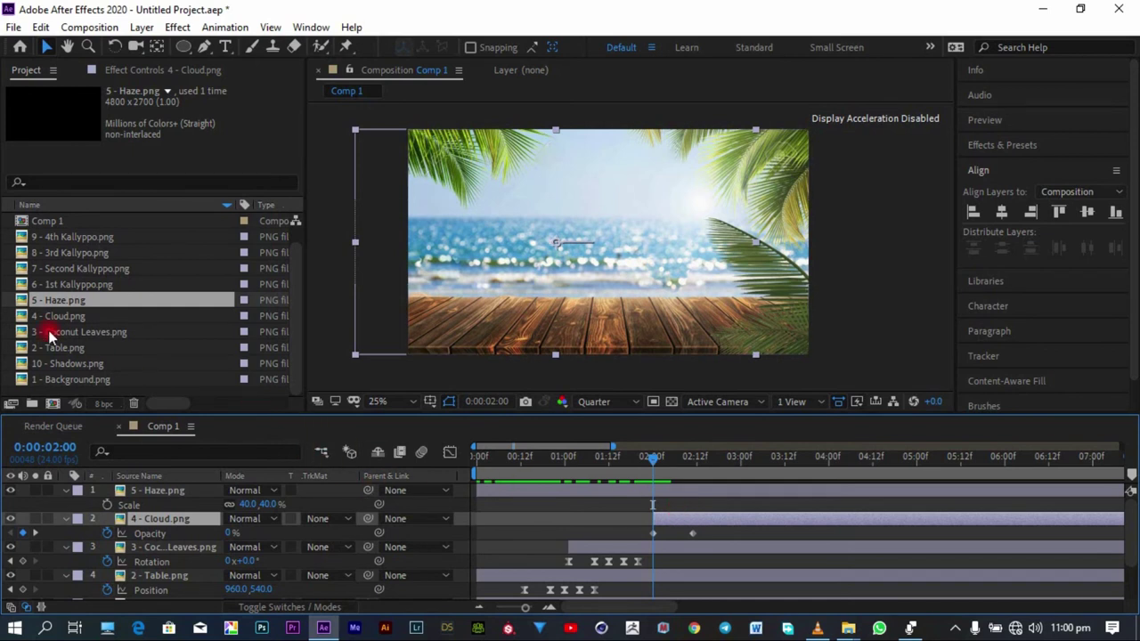
Step: Add the first Kallyppo juice box as the top layer, scaled to 40%
drag(76, 284, 197, 479)
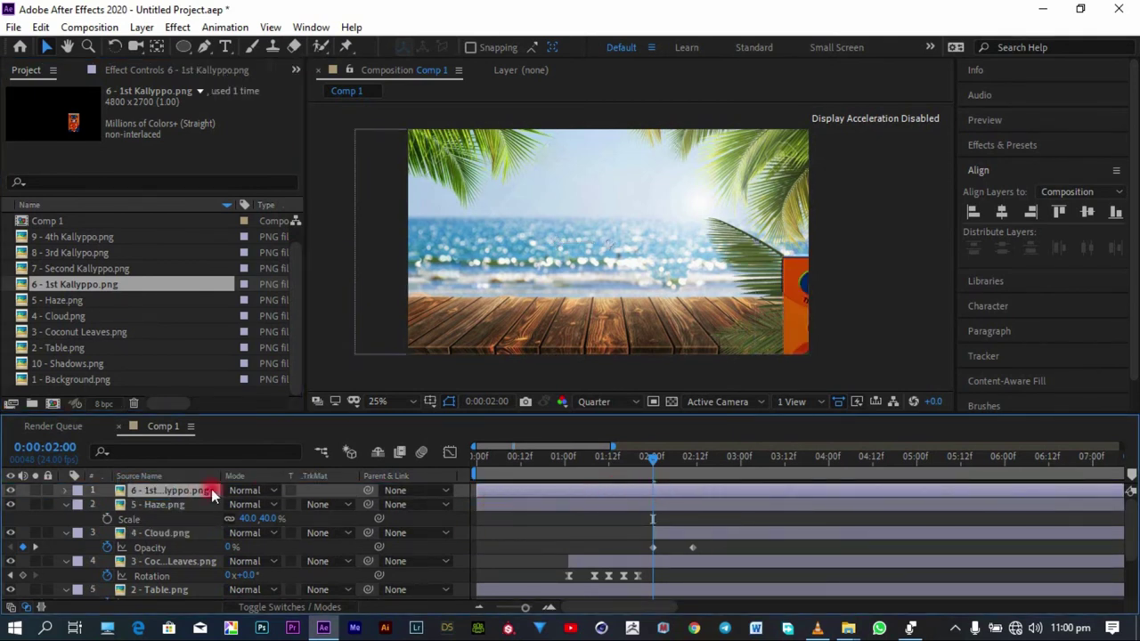
key(s)
click(254, 504)
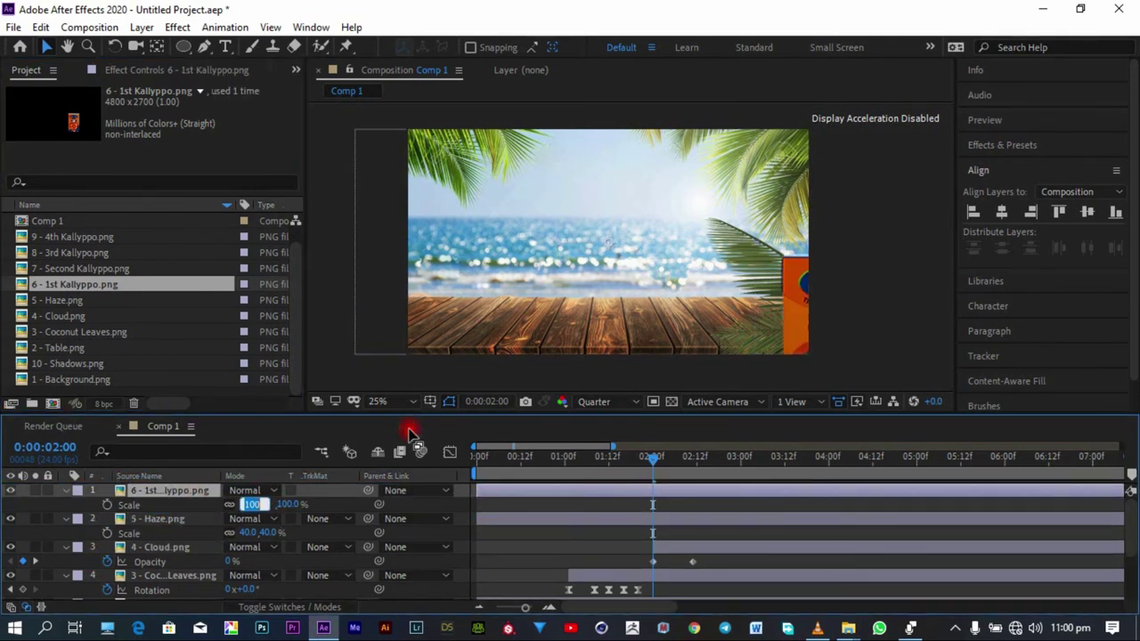
text(40)
click(408, 431)
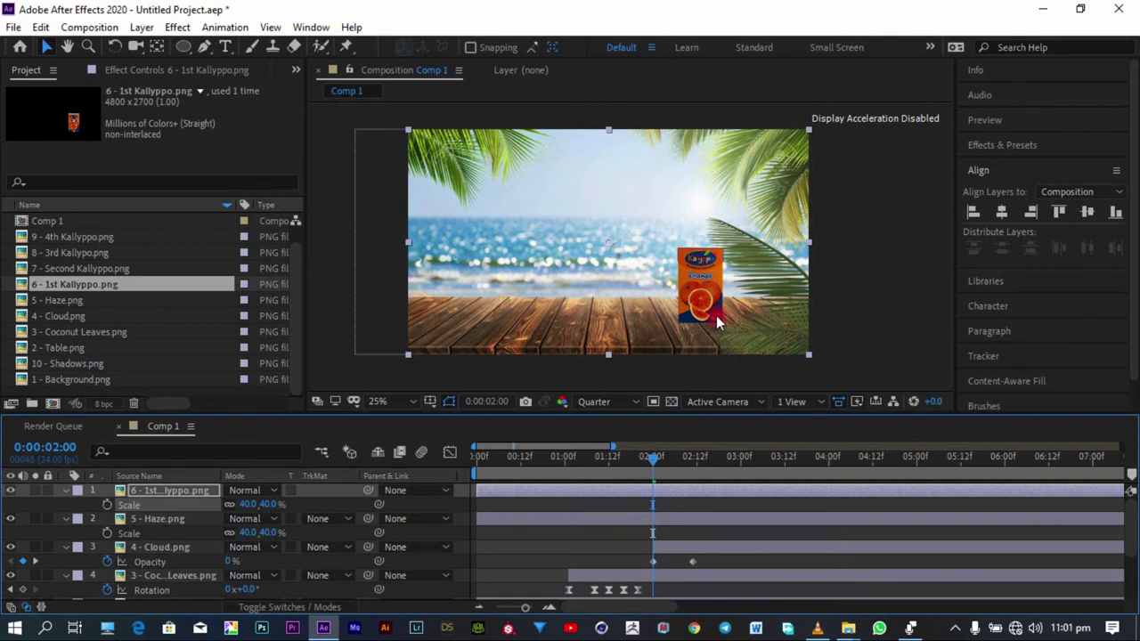
Step: Add the remaining Kallyppo boxes at 40% scale, then bring in 10 - Shadows.png
drag(75, 269, 134, 489)
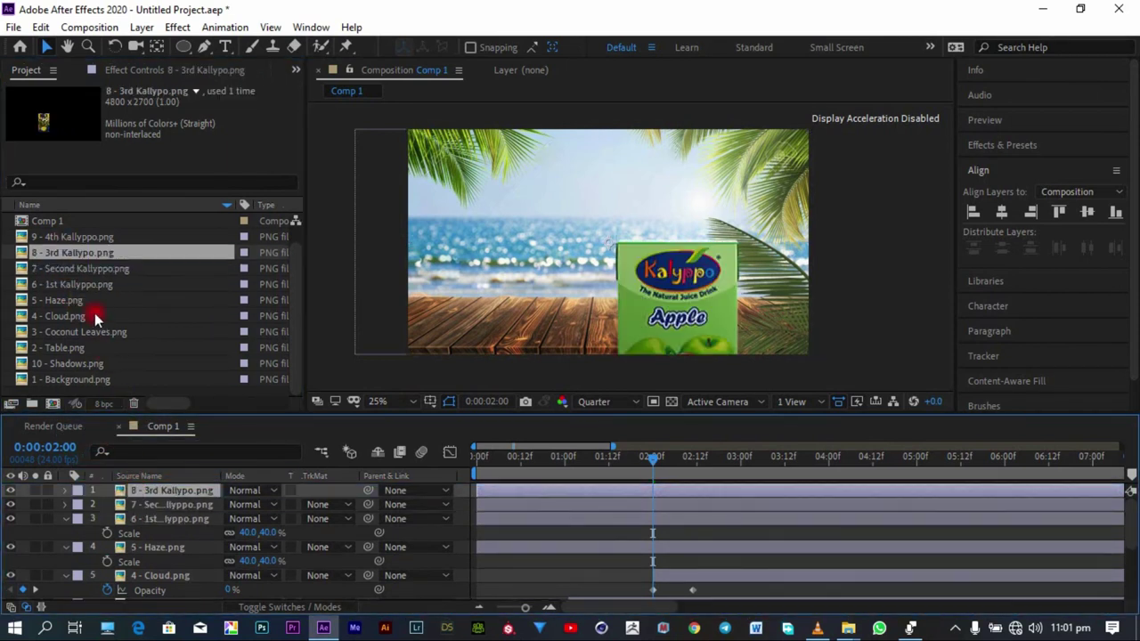
drag(97, 239, 153, 492)
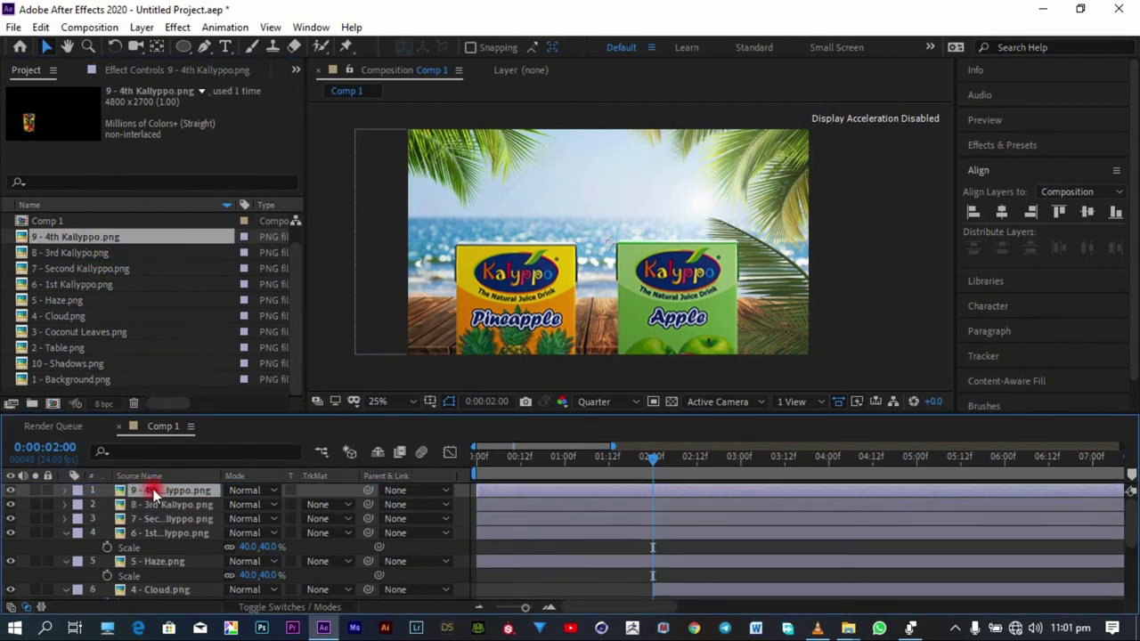
shift+click(167, 521)
key(s)
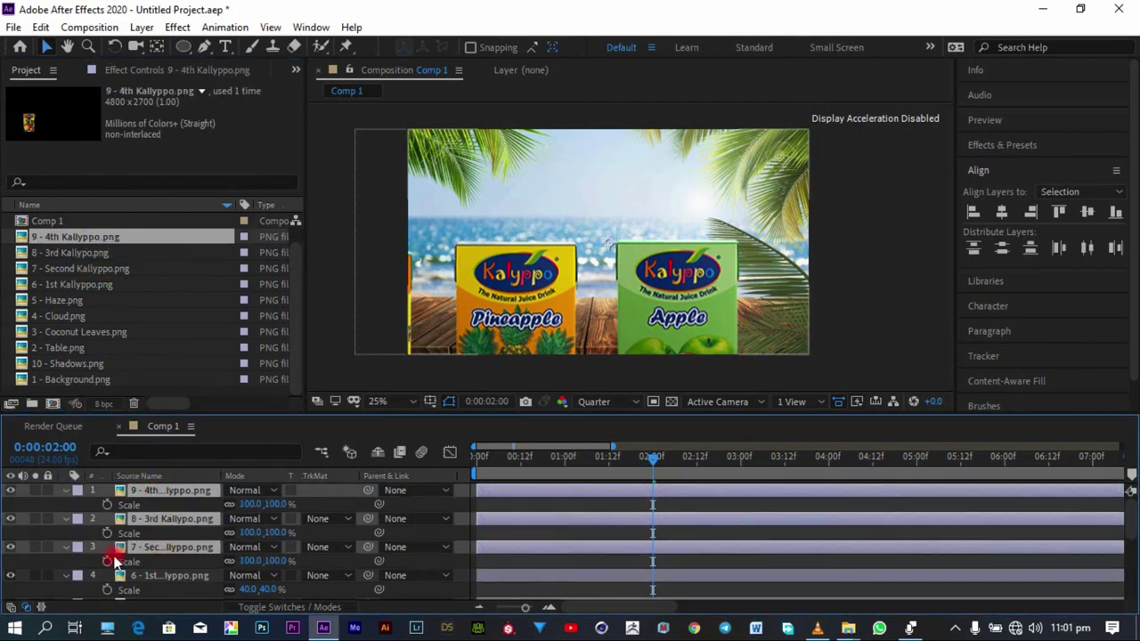
click(249, 505)
text(40)
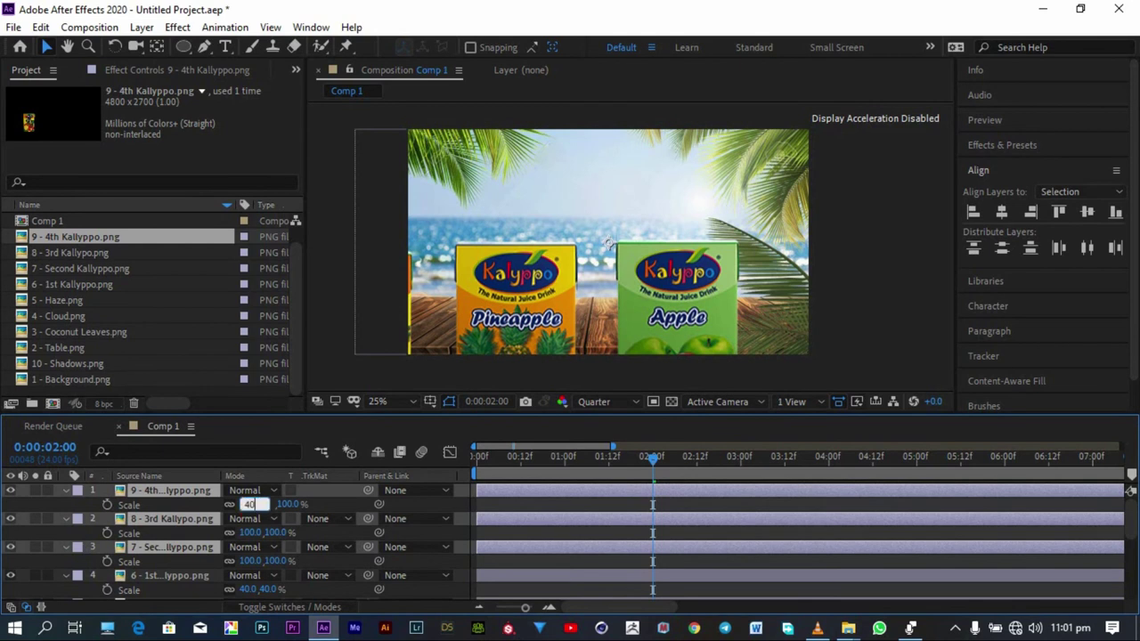
key(Return)
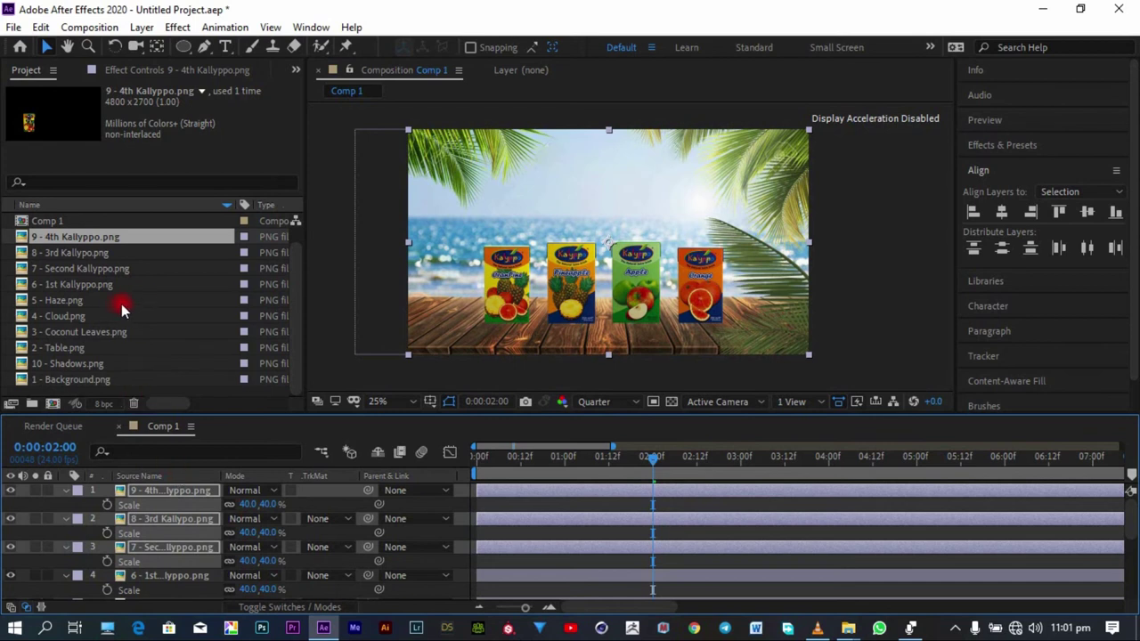
drag(78, 365, 169, 492)
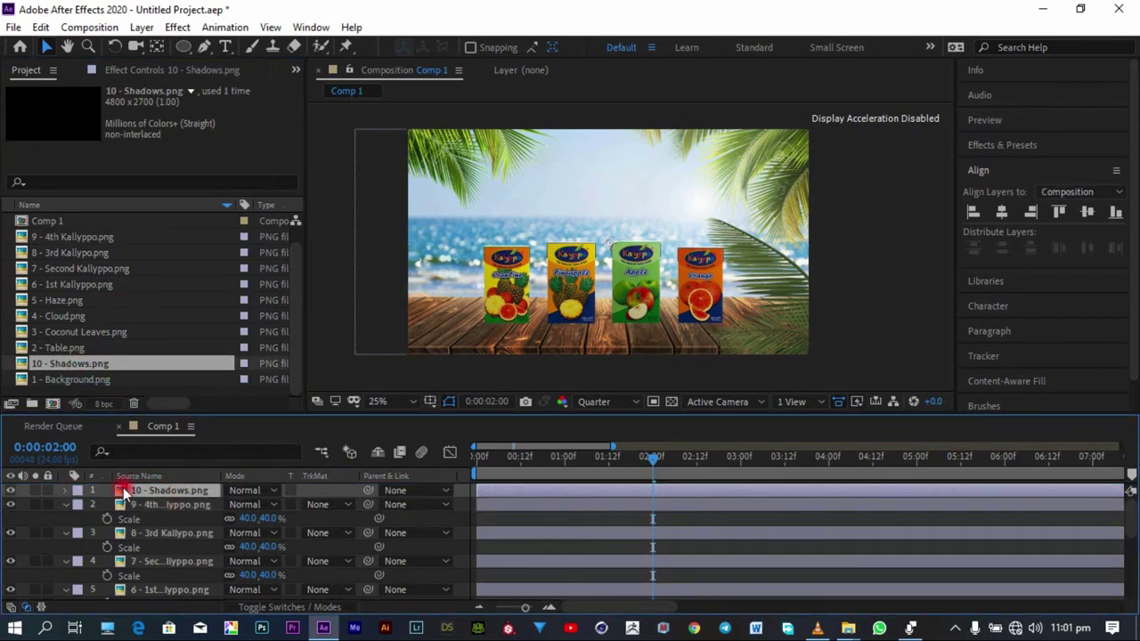
Step: Scale 10 - Shadows.png to 40% and move it below the Kallyppo layers, above Haze
key(s)
click(253, 504)
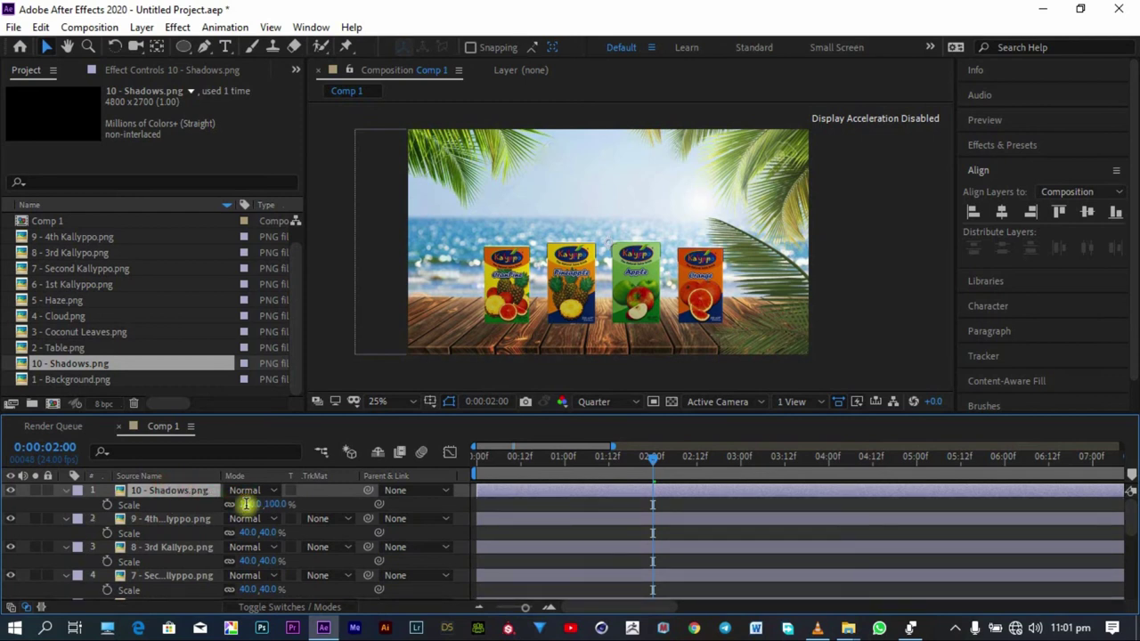
text(40)
key(Return)
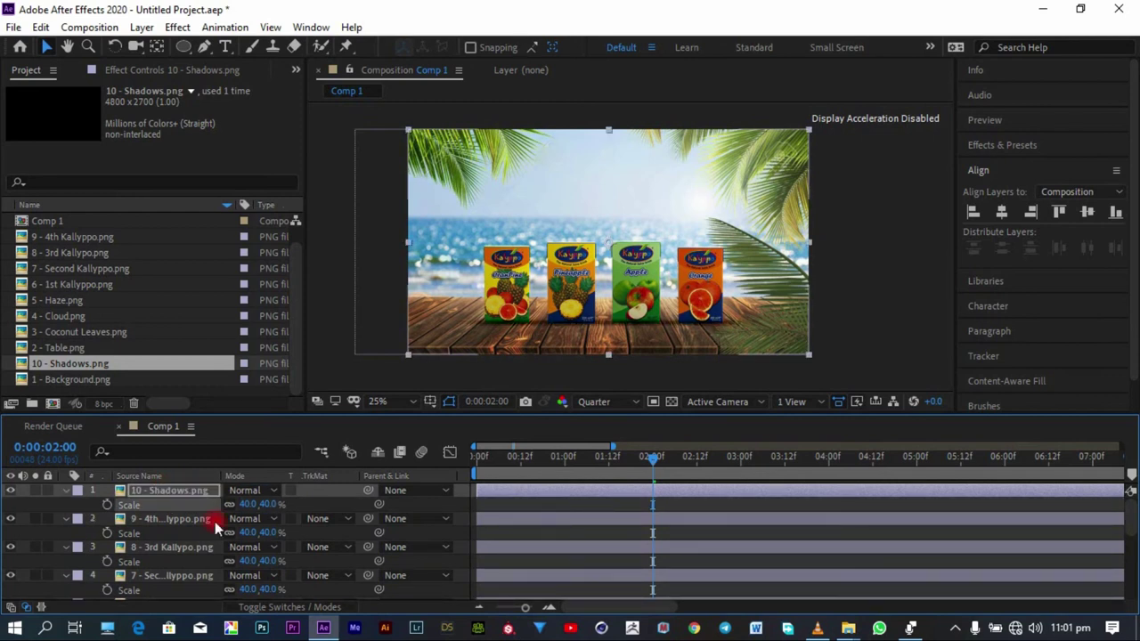
drag(184, 489, 173, 525)
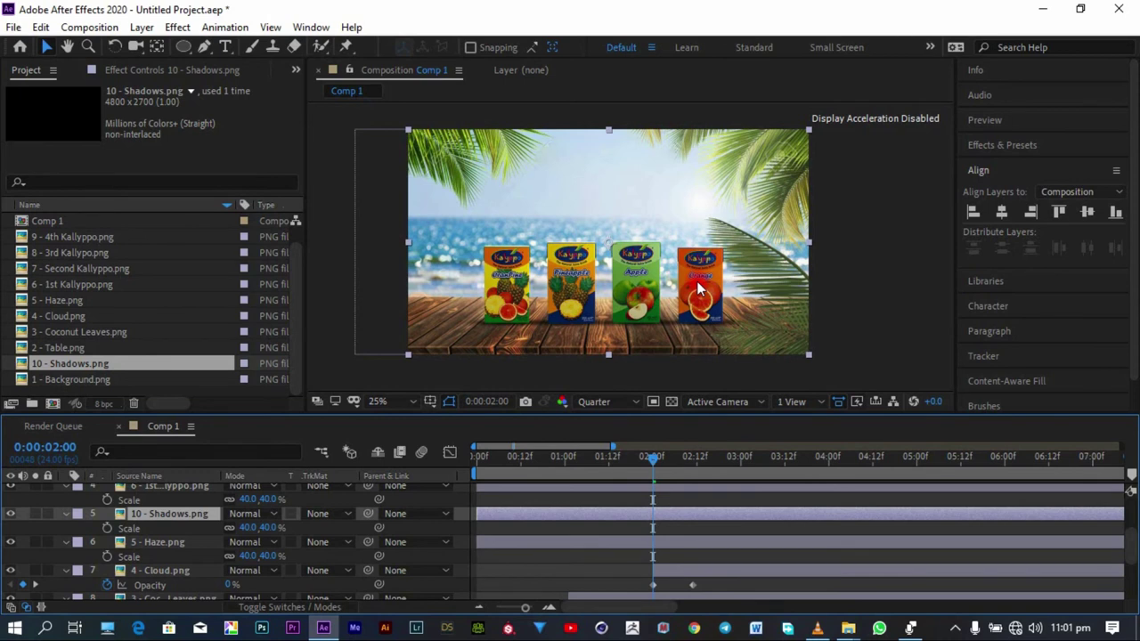
Step: Hide the four juice carton layers, toggling the Shadows layer off and on to compare
click(164, 514)
scroll(172, 503, up, 2)
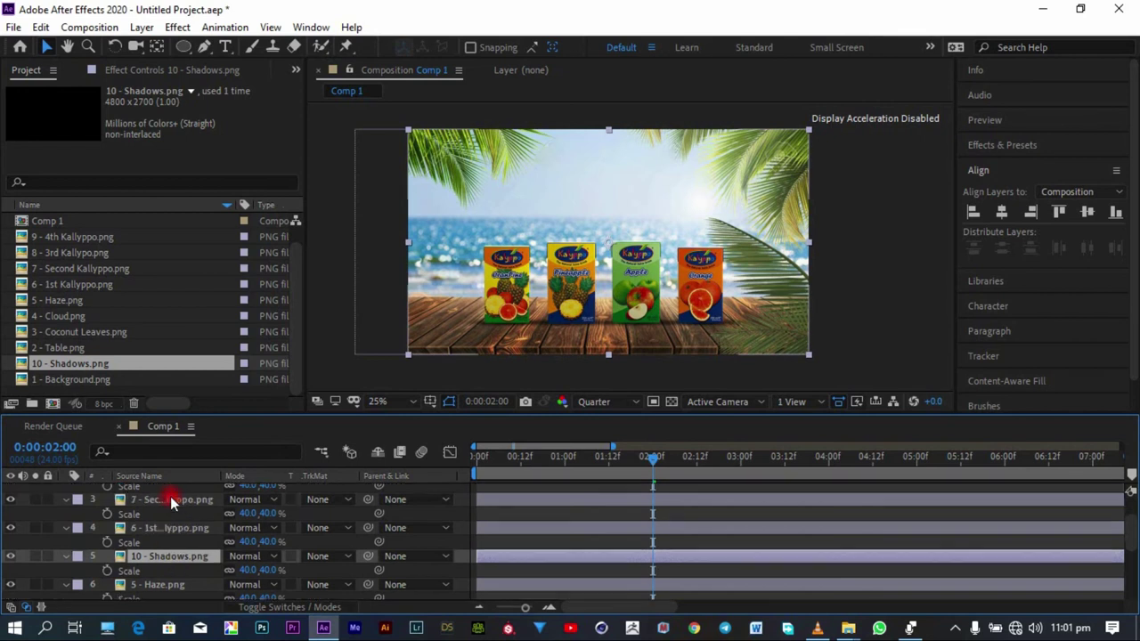
click(11, 527)
click(11, 500)
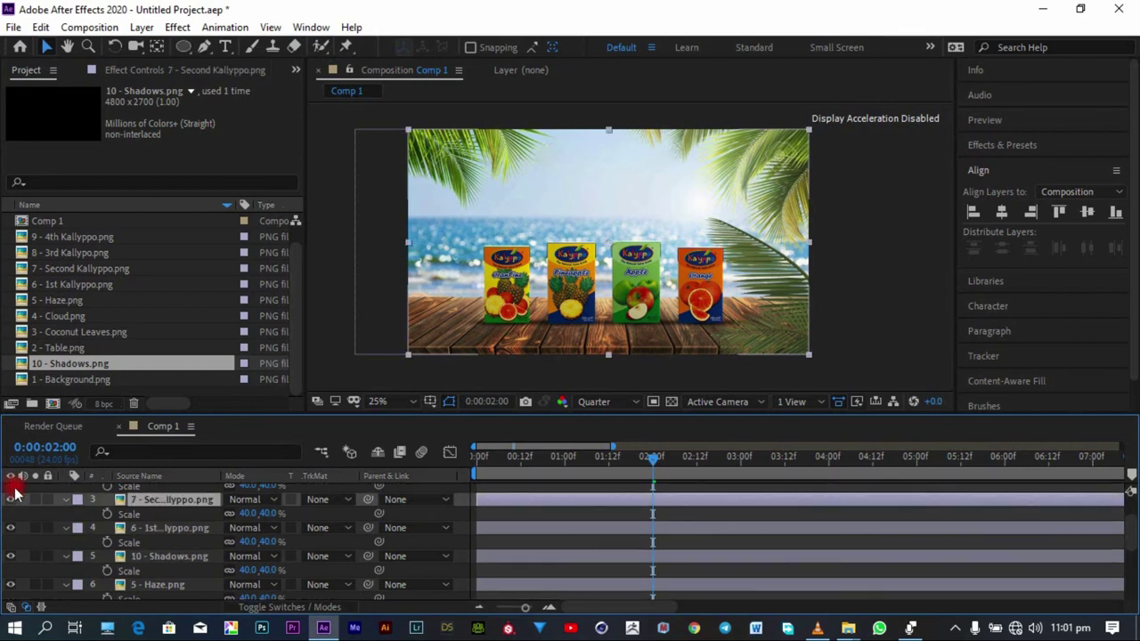
scroll(16, 504, up, 2)
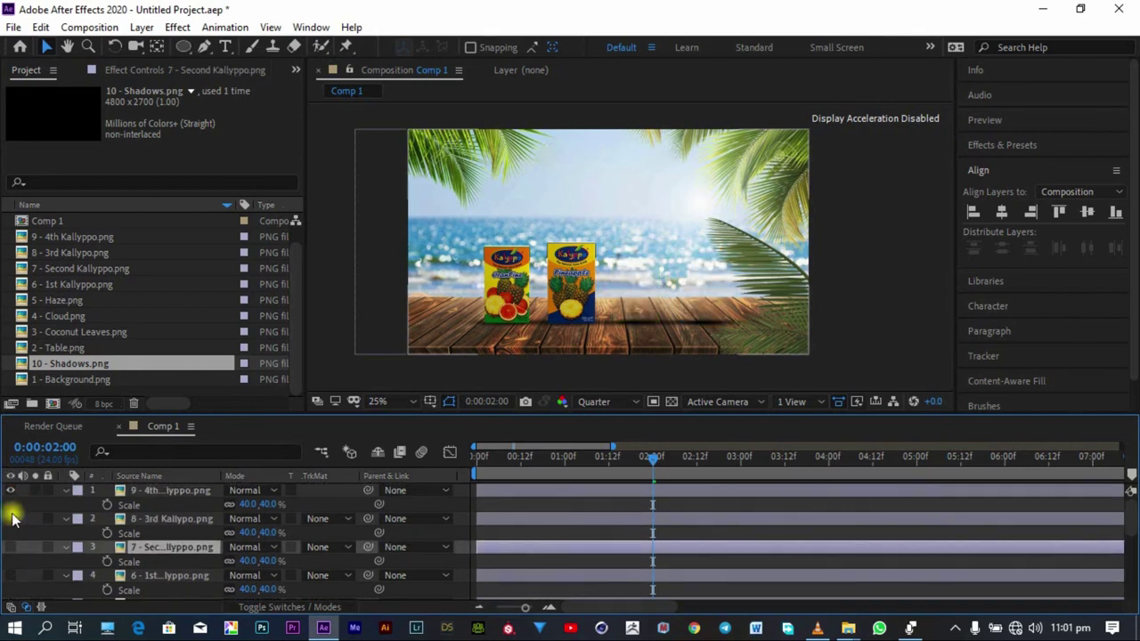
click(11, 519)
click(12, 492)
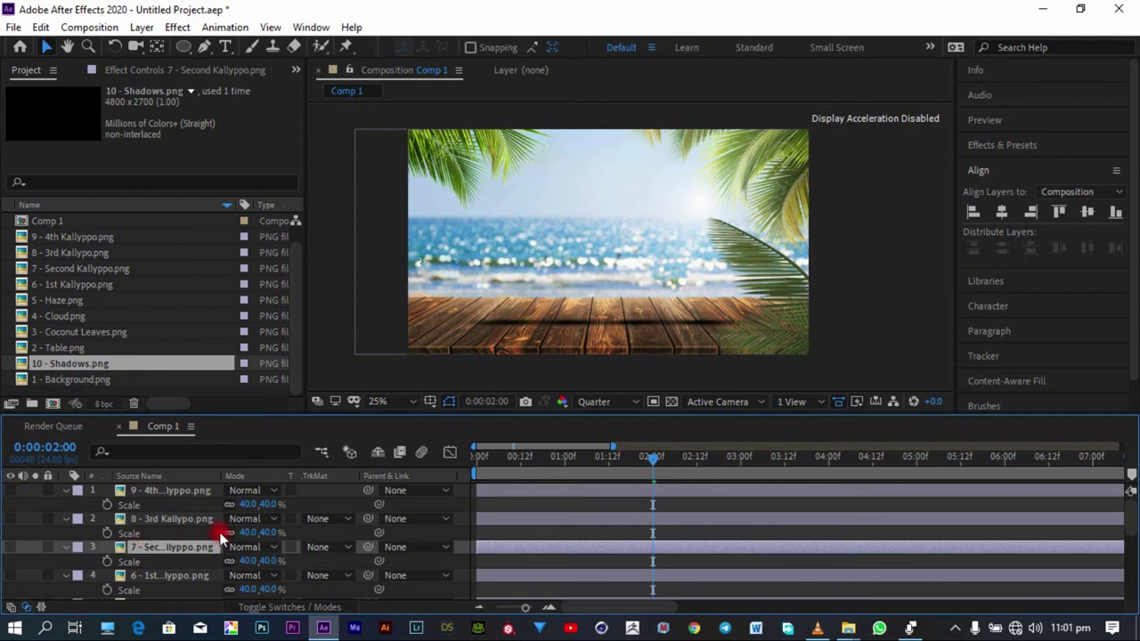
scroll(127, 543, down, 3)
click(14, 523)
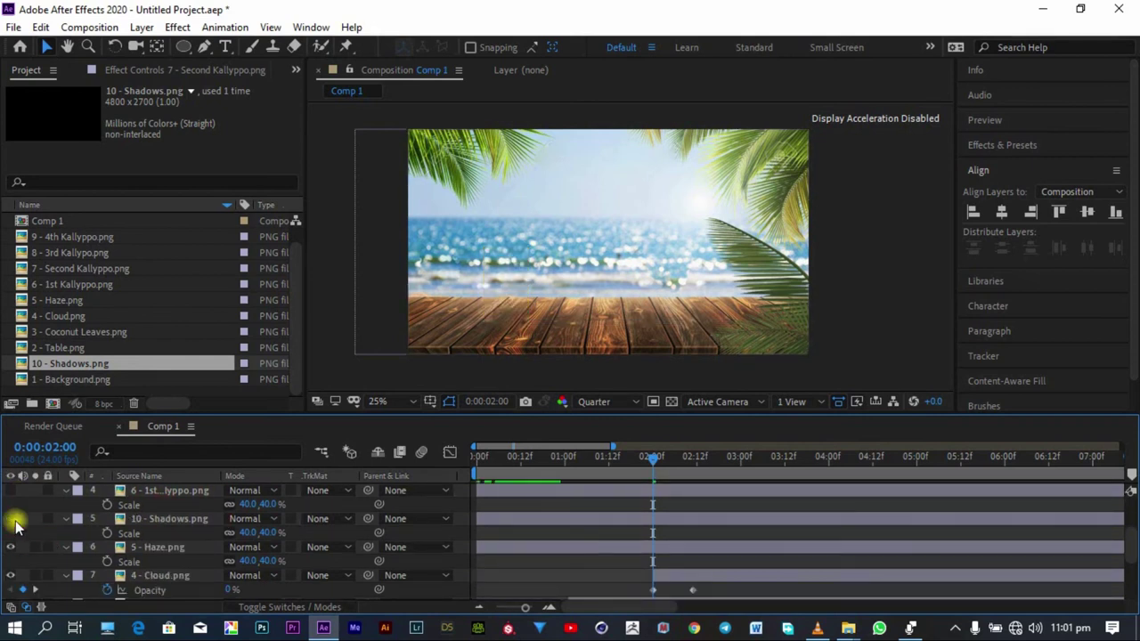
click(13, 523)
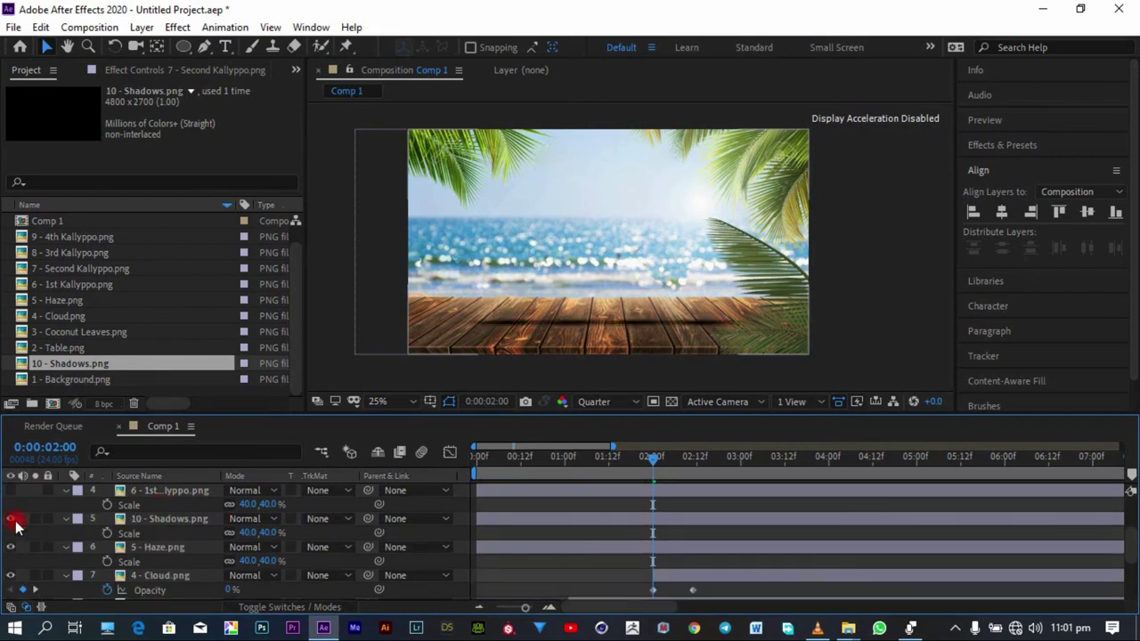
click(12, 521)
click(13, 522)
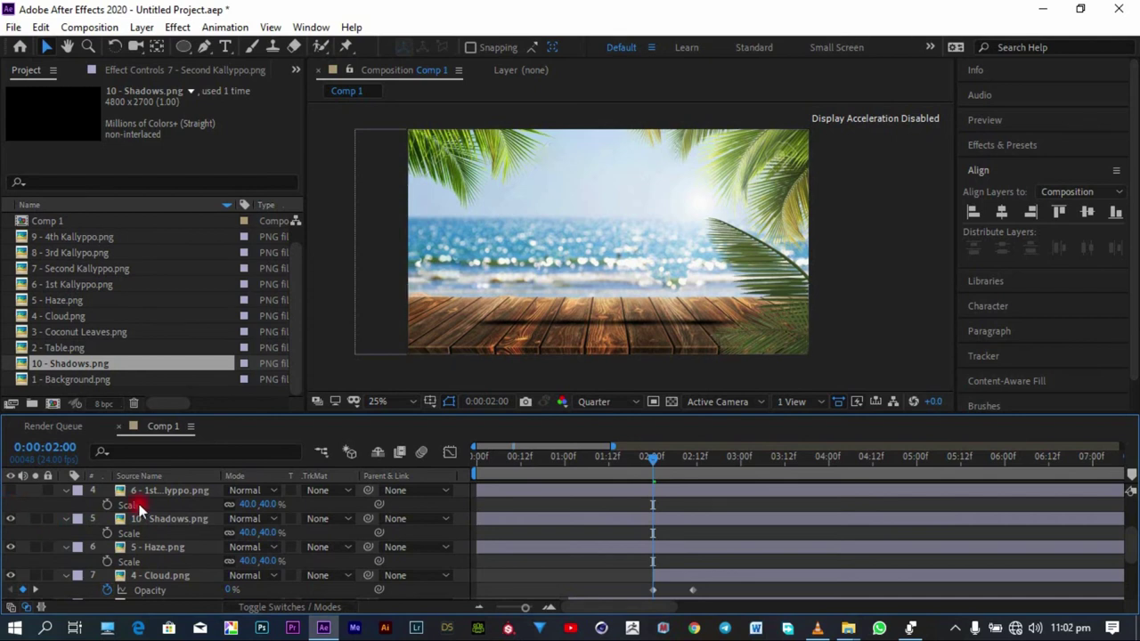
Step: Add a starting Position keyframe (960, 540) to 10 - Shadows.png and select layer 6 - 1st Kallyppo
click(176, 519)
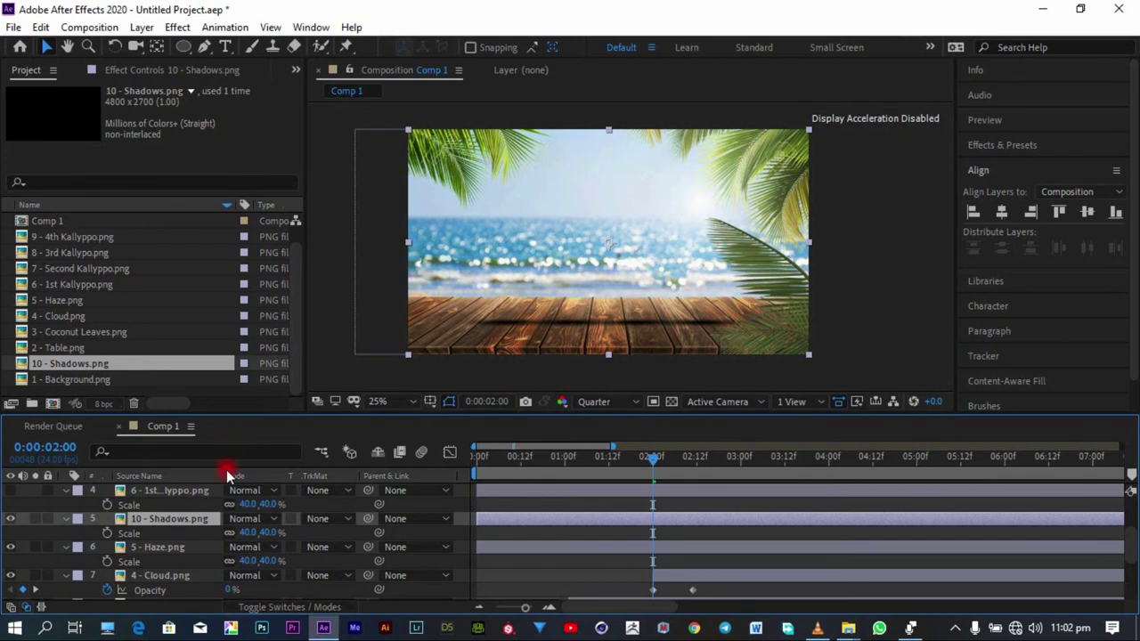
key(p)
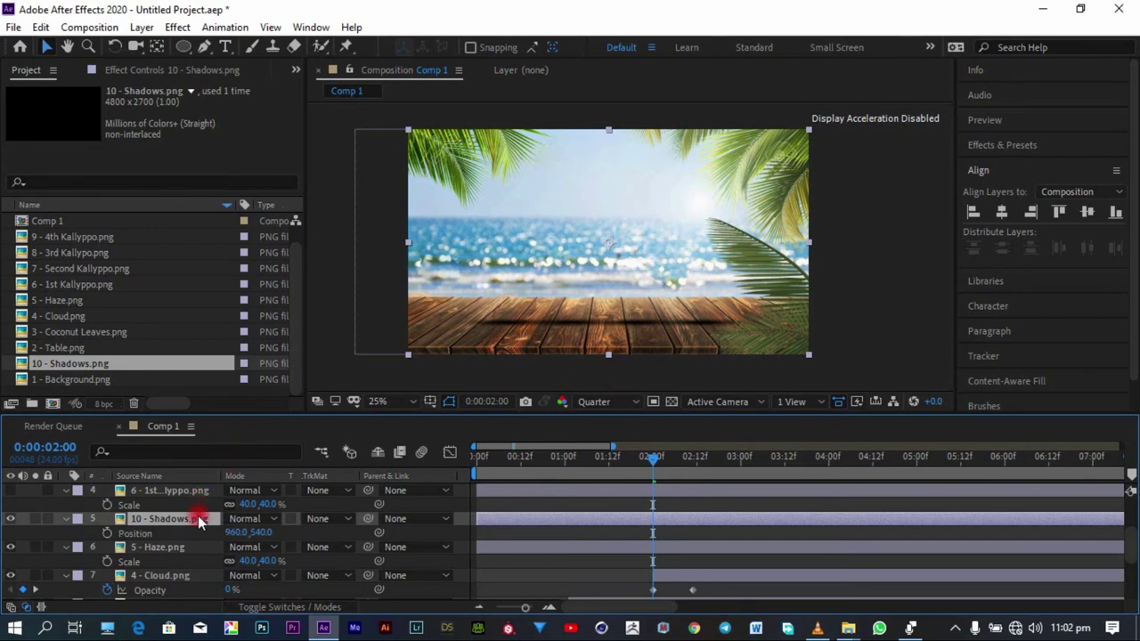
click(108, 536)
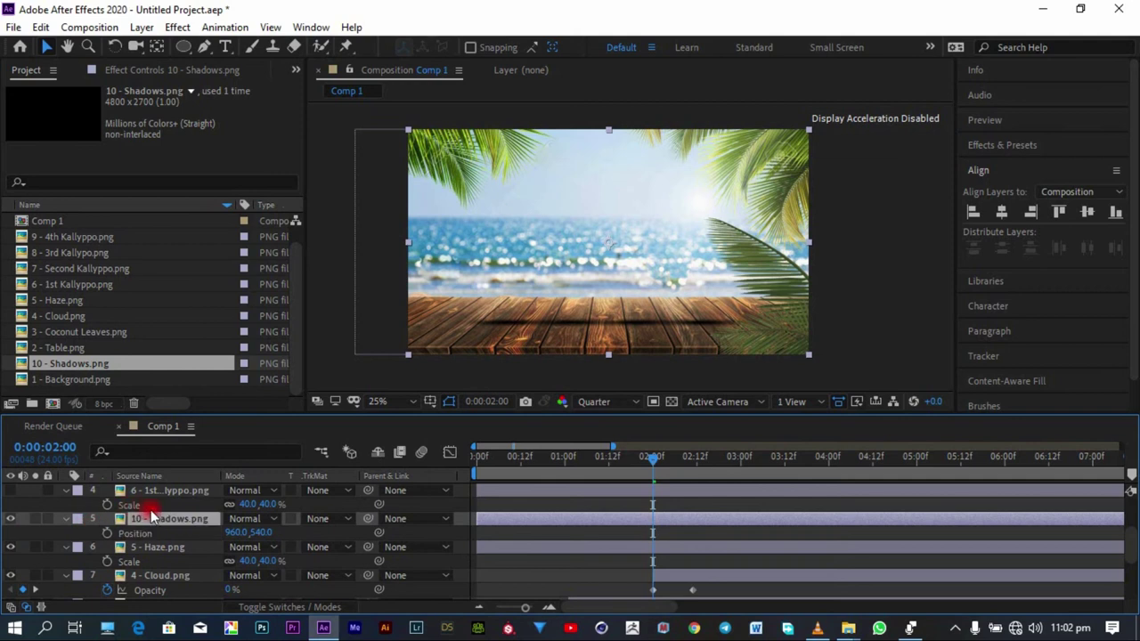
scroll(149, 515, up, 2)
click(143, 533)
Step: Show the orange Kallyppo box and set its Position keyframes at 2:00 and 2:15 (960, 540)
click(15, 533)
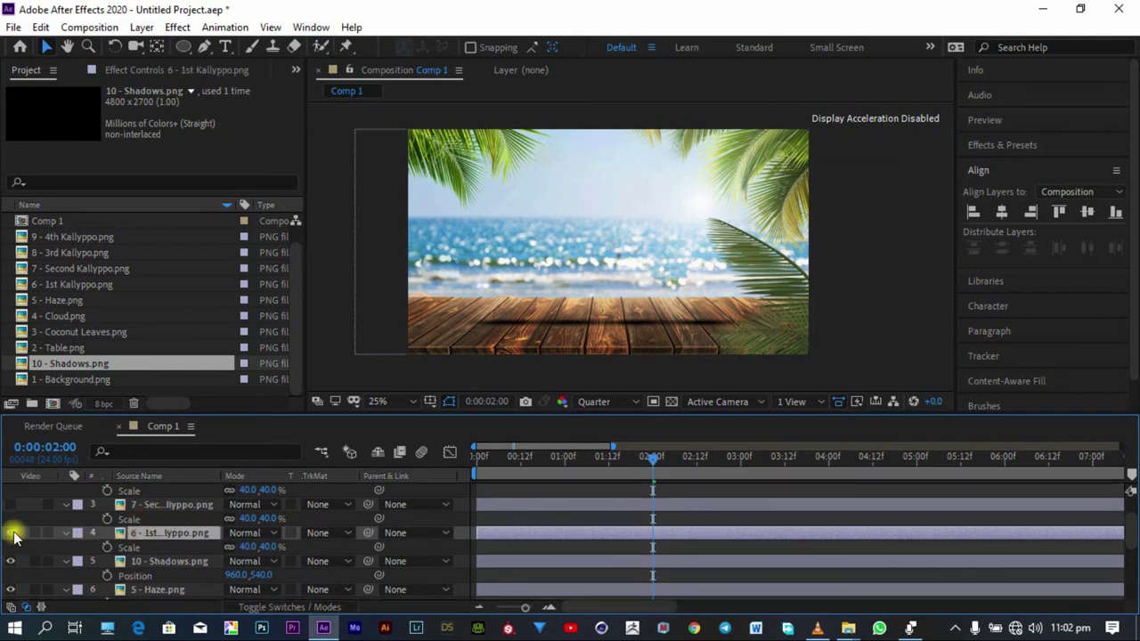
key(p)
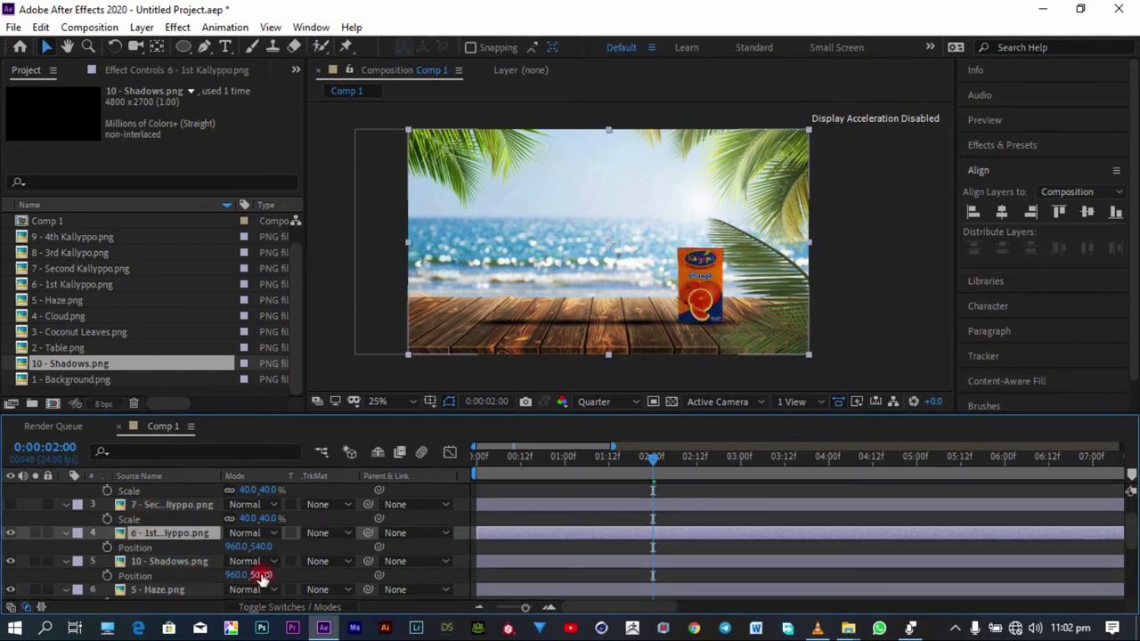
click(107, 548)
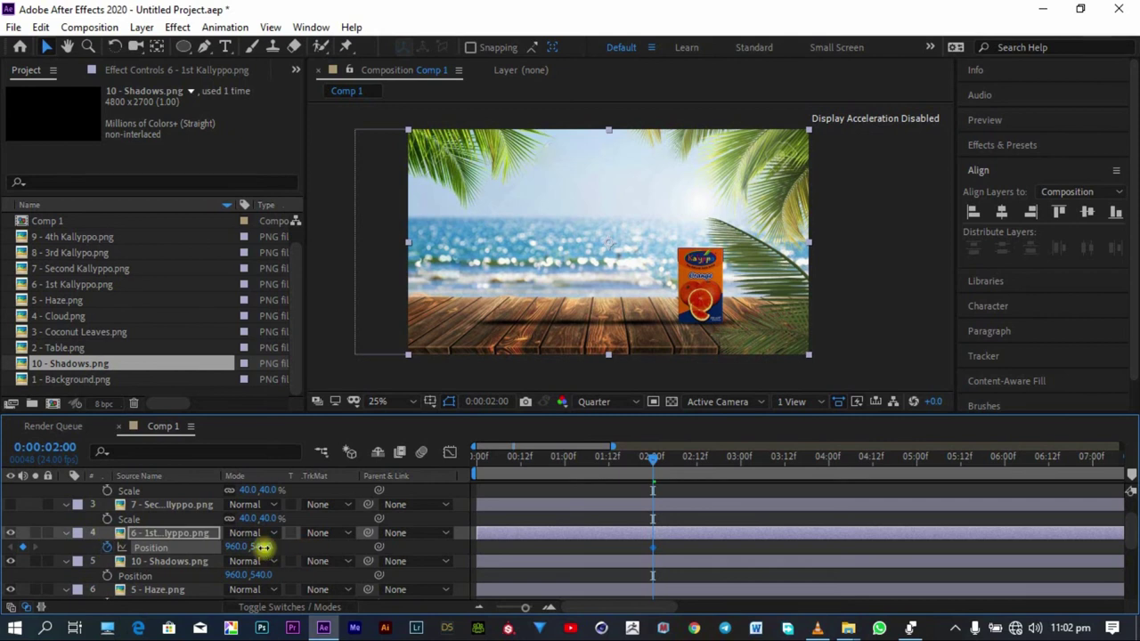
drag(264, 547, 670, 547)
click(649, 543)
drag(656, 463, 709, 472)
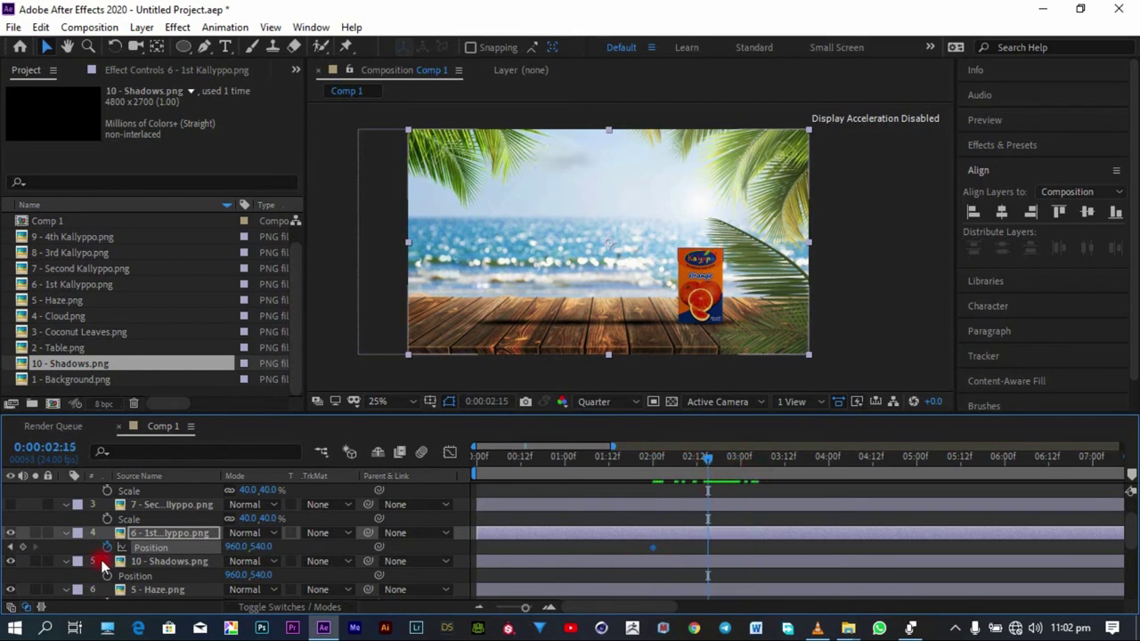
click(10, 534)
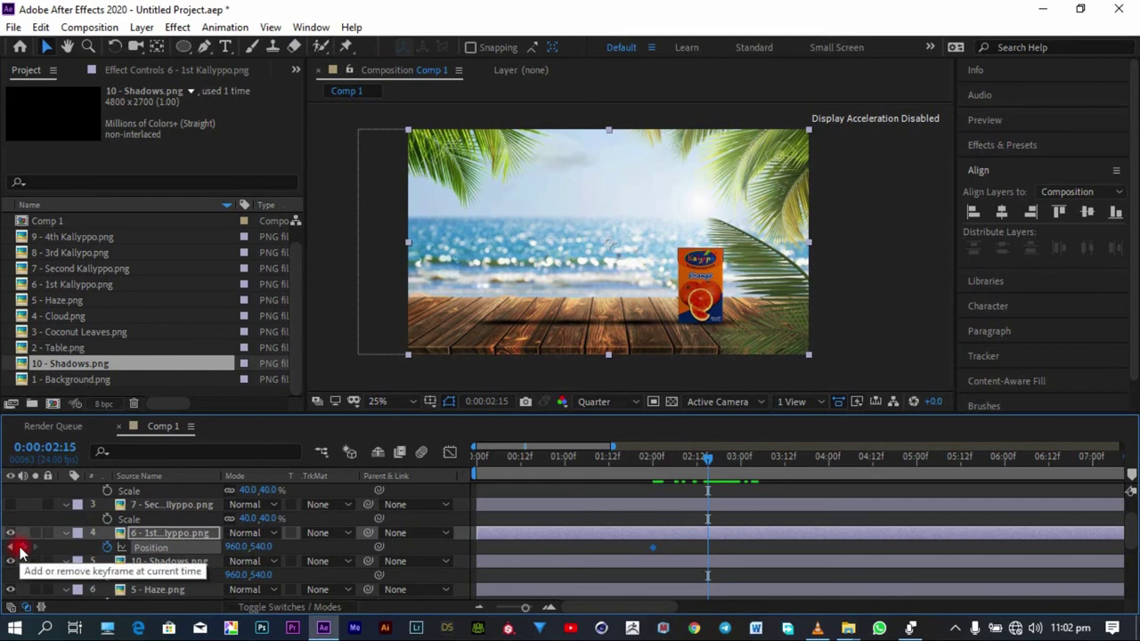
click(22, 552)
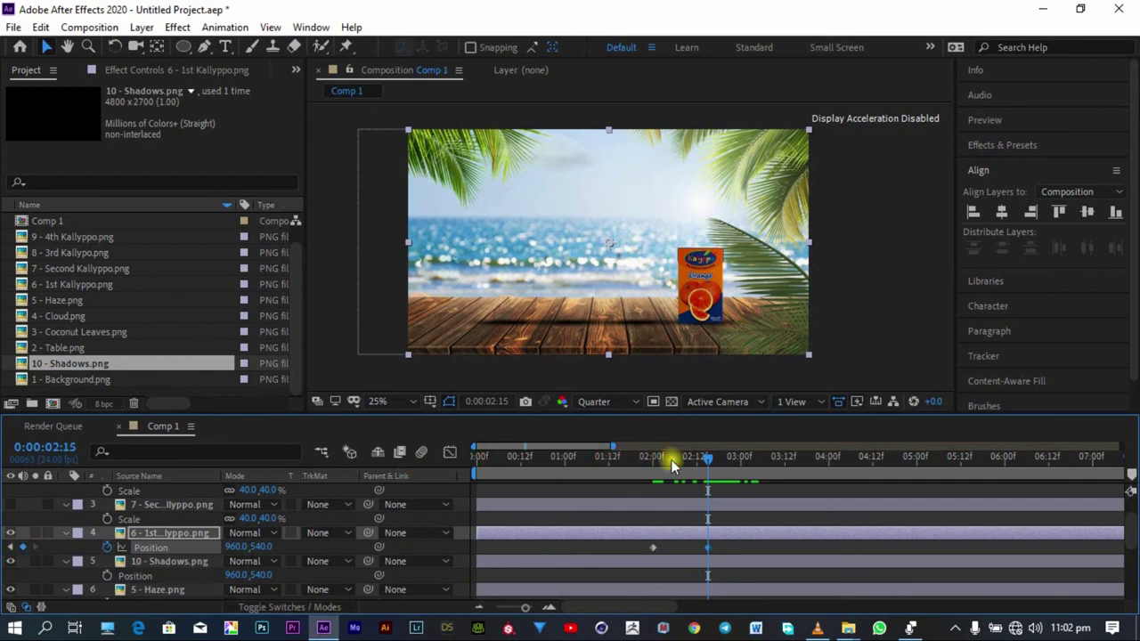
Step: Move the box at the 2:00 keyframe fully off-frame to -230, 540
drag(668, 461, 654, 472)
drag(239, 547, 134, 545)
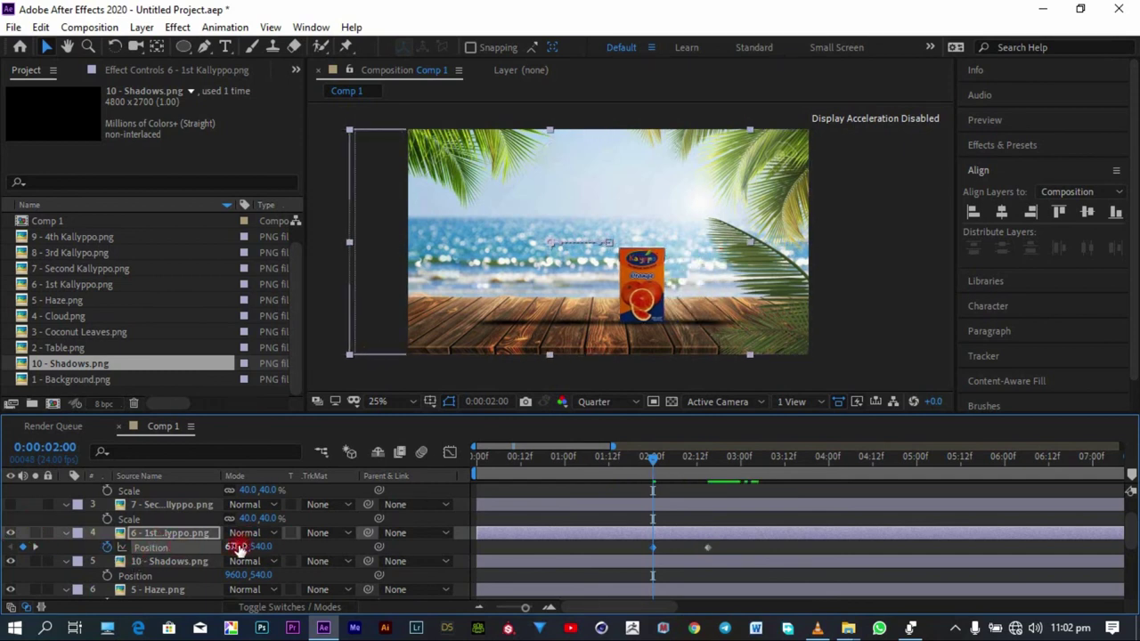
drag(236, 546, 82, 532)
drag(227, 544, 7, 542)
drag(231, 550, 34, 548)
drag(233, 546, 151, 547)
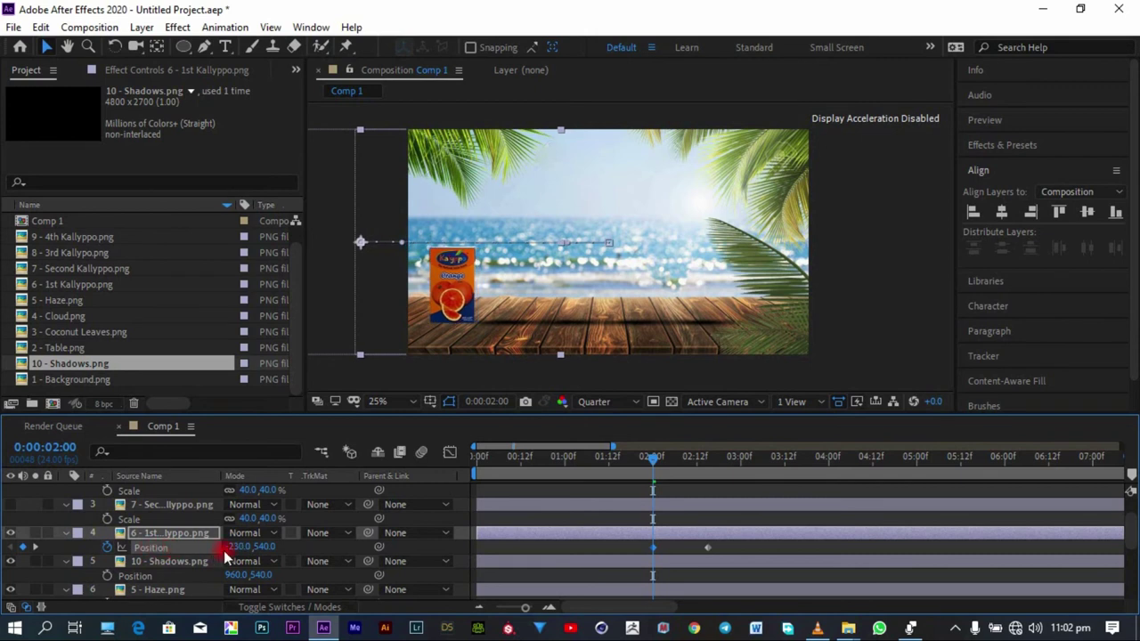
click(233, 546)
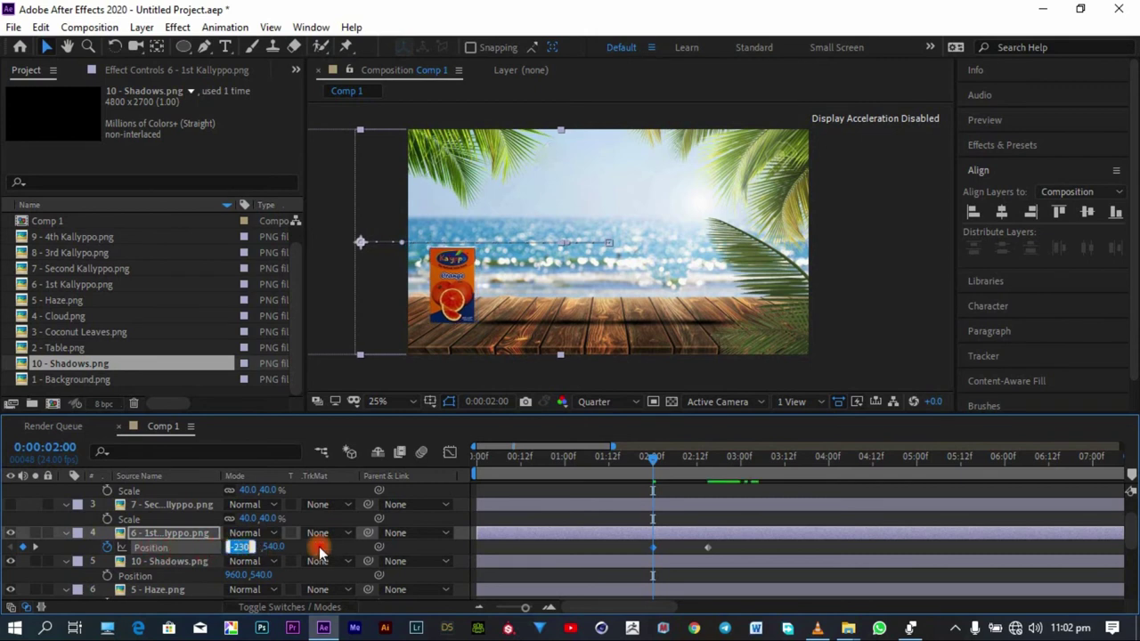
click(806, 535)
Step: Apply Easy Ease to both Position keyframes and preview from the start
drag(757, 541, 636, 562)
key(F9)
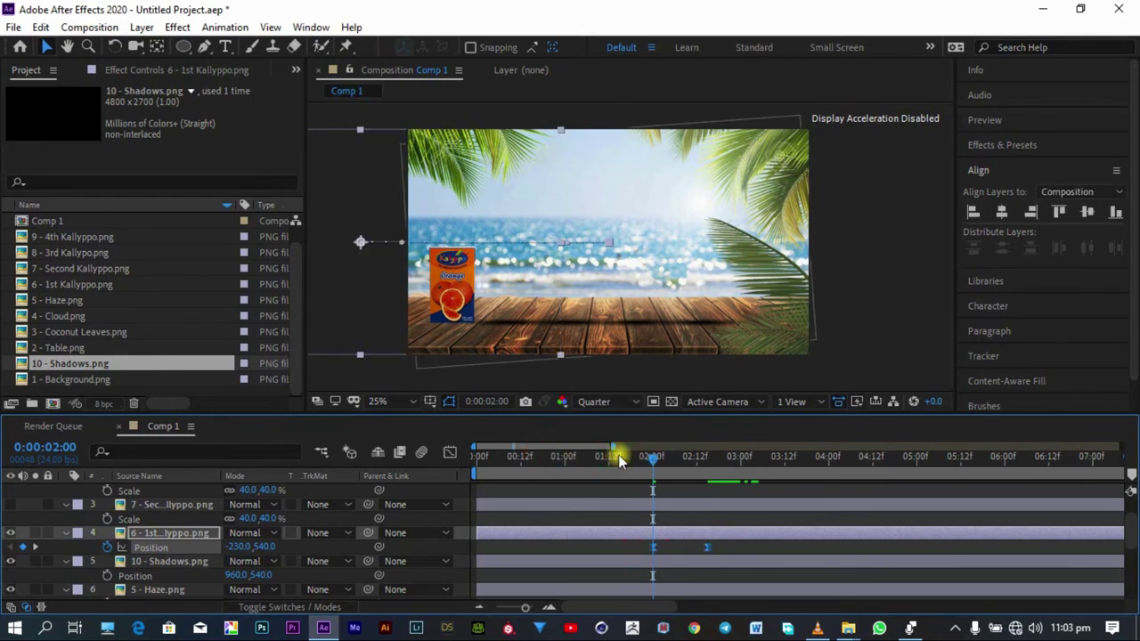
key(Home)
key(space)
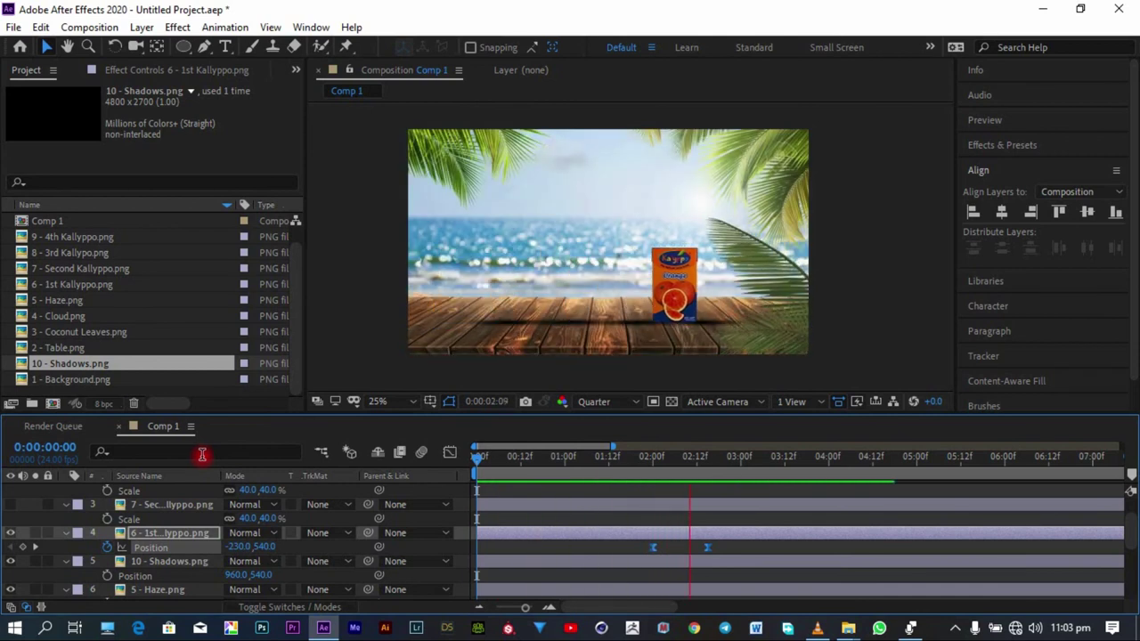
Step: At 0:00:02:15, draw a white rectangle over the table with the Rectangle Tool
key(space)
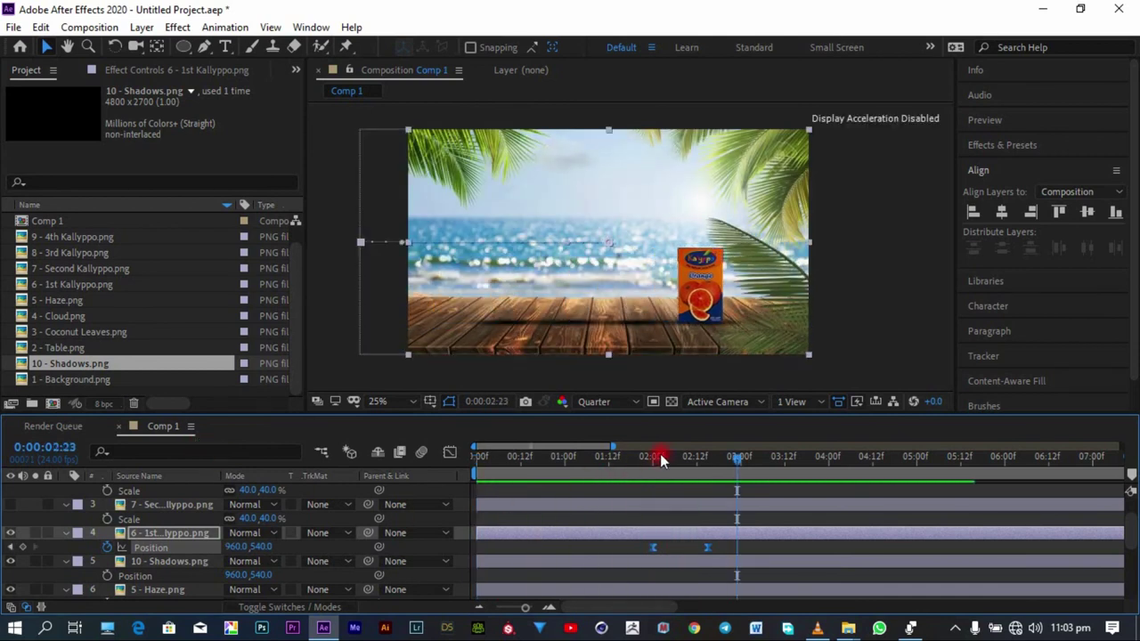
drag(660, 453, 635, 498)
click(653, 518)
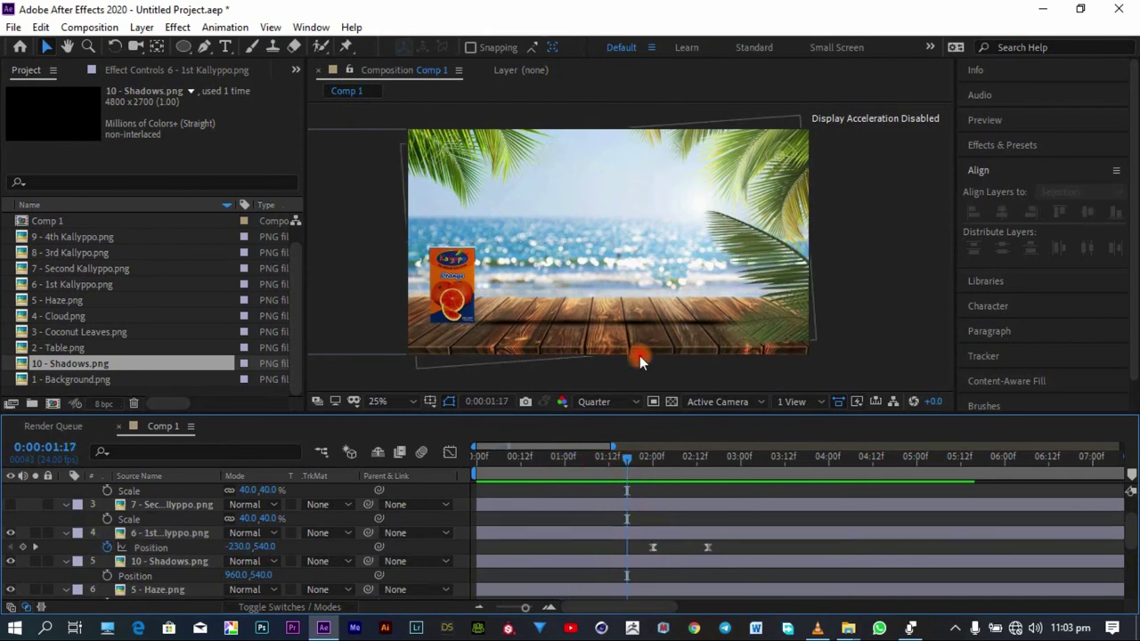
mouse_move(184, 55)
mouse_down()
mouse_move(356, 81)
mouse_move(275, 71)
mouse_move(275, 48)
mouse_up()
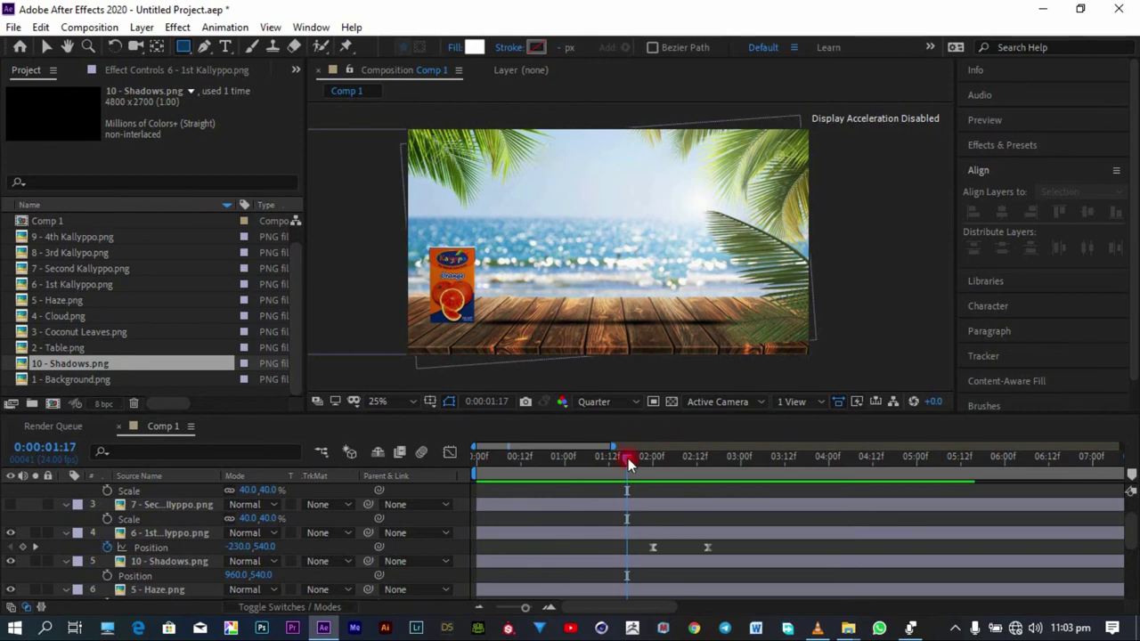
drag(628, 457, 708, 456)
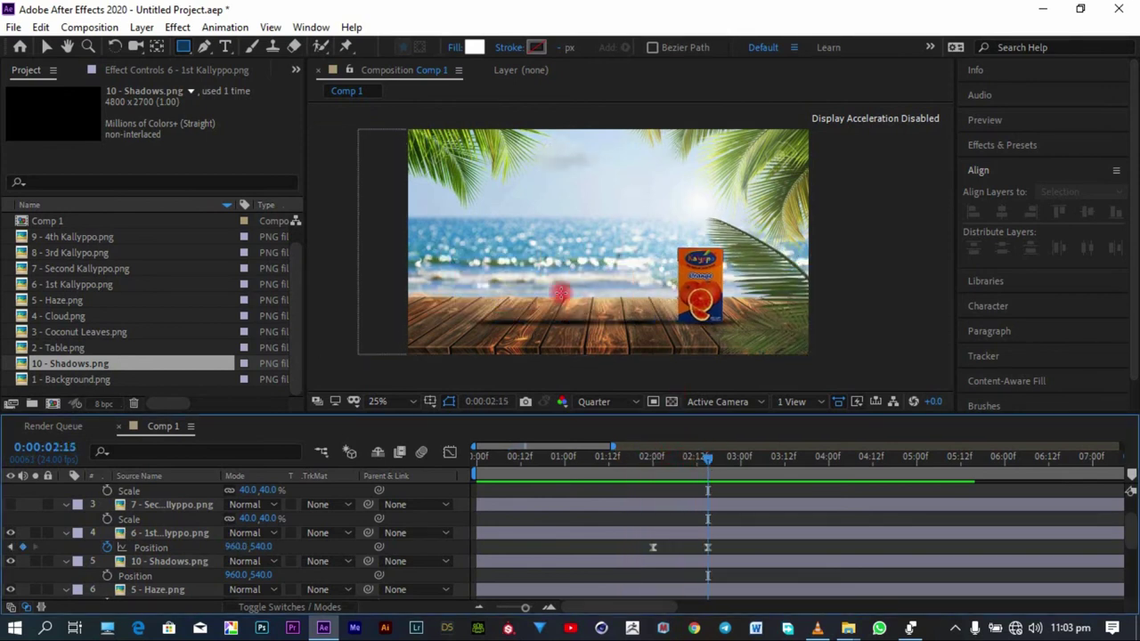
mouse_move(501, 235)
mouse_down()
mouse_move(661, 283)
mouse_move(744, 327)
mouse_up()
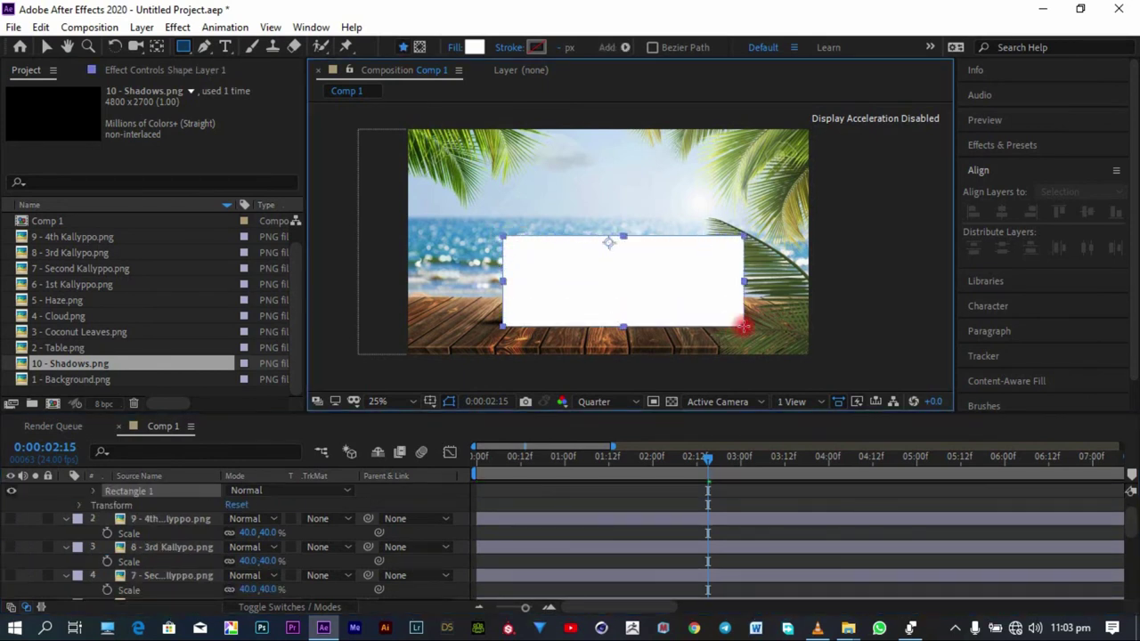
Step: Centre the rectangle's anchor point and make Shape Layer 1 the orange box's Alpha track matte
key(ctrl+alt+Home)
scroll(407, 515, up, 1)
click(156, 523)
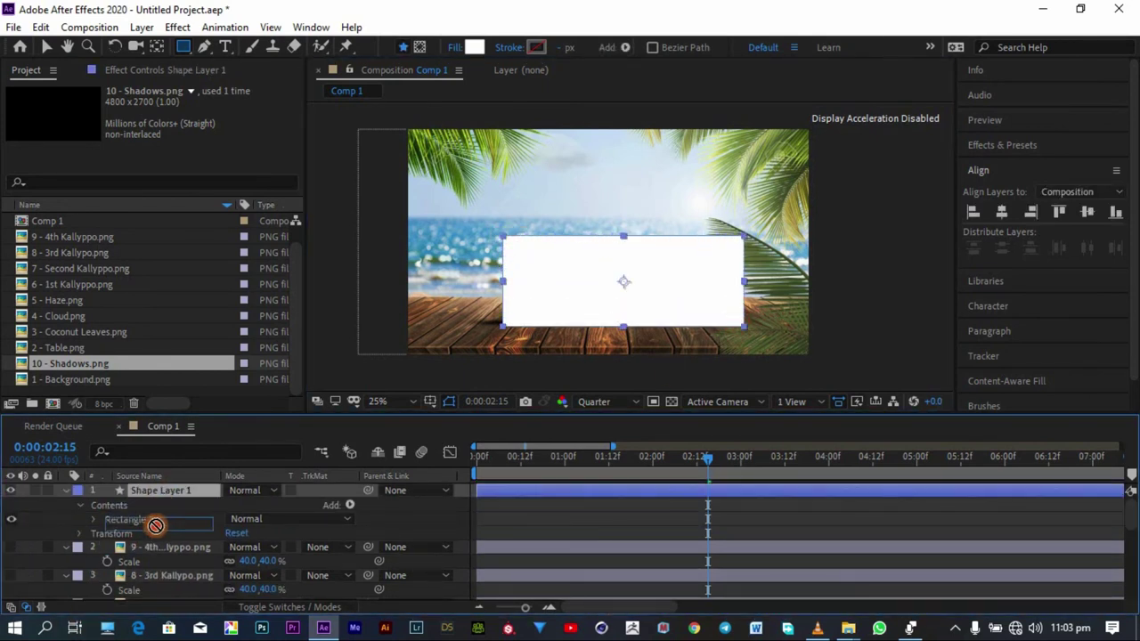
mouse_move(156, 526)
mouse_down()
mouse_move(153, 585)
mouse_move(162, 543)
mouse_up()
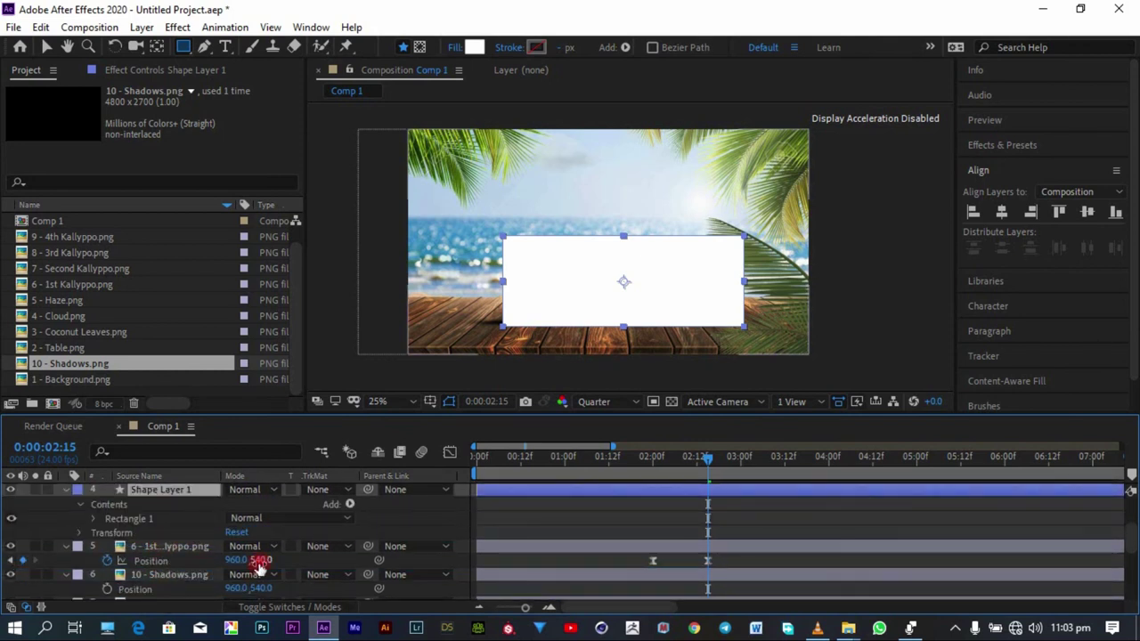
click(316, 546)
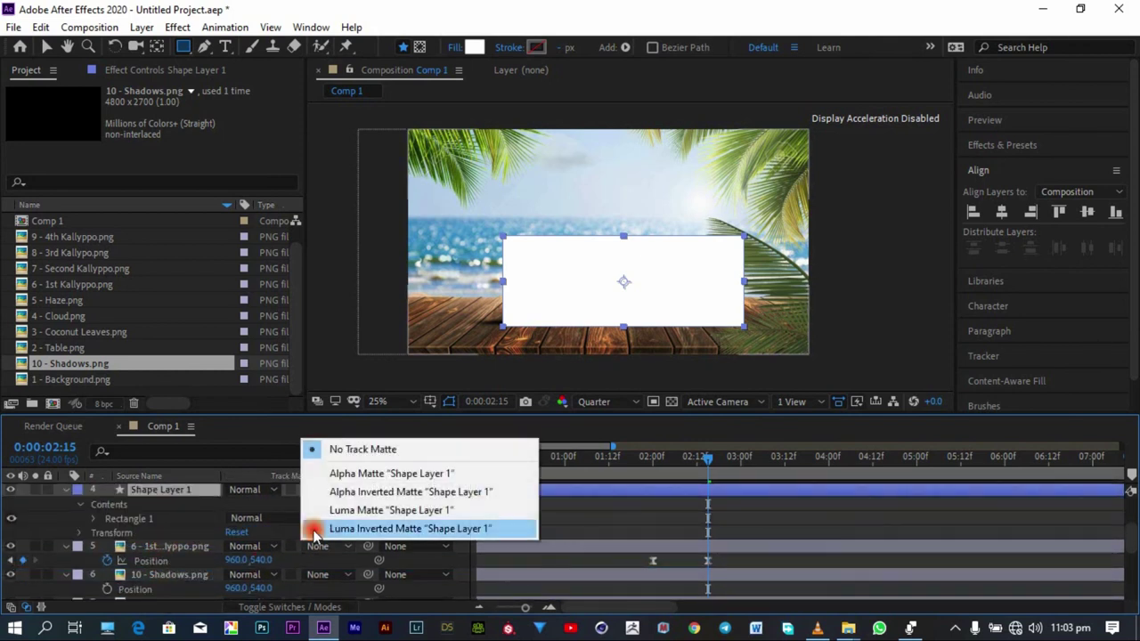
click(339, 478)
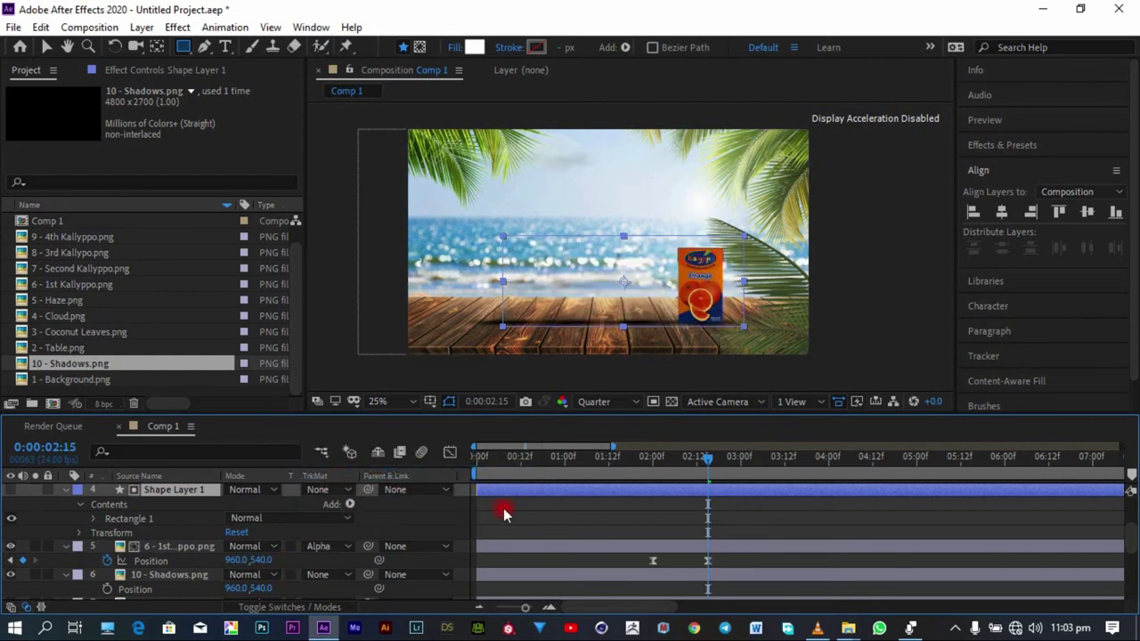
Step: Preview the slide-in, then at 0:00:02:08 select both Position keyframes of the orange carton
key(space)
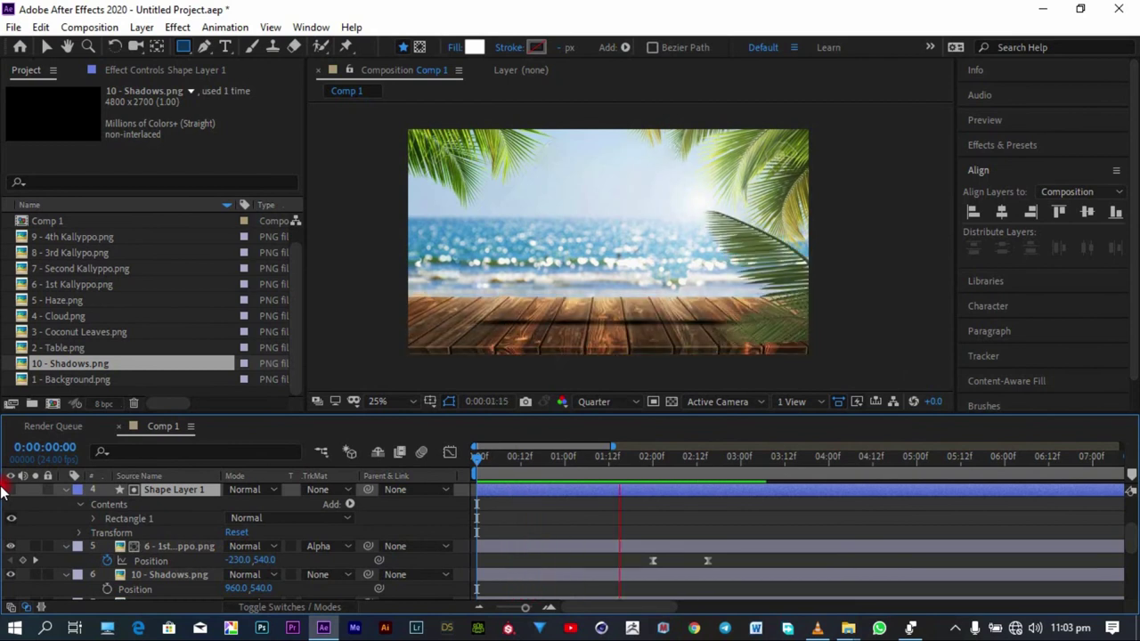
key(space)
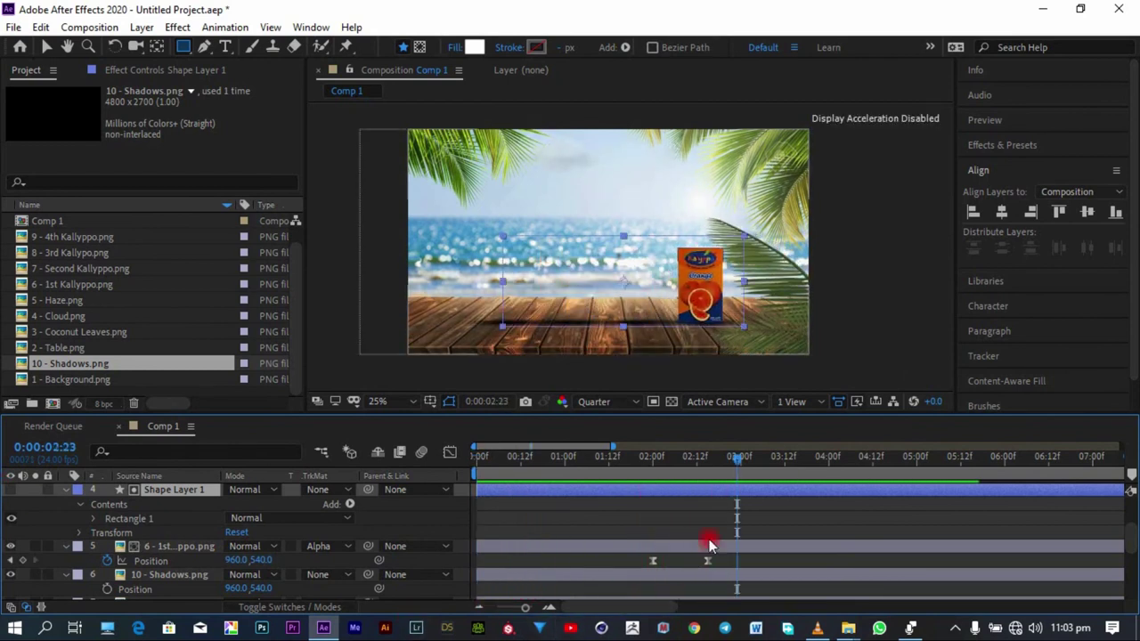
drag(719, 458, 682, 481)
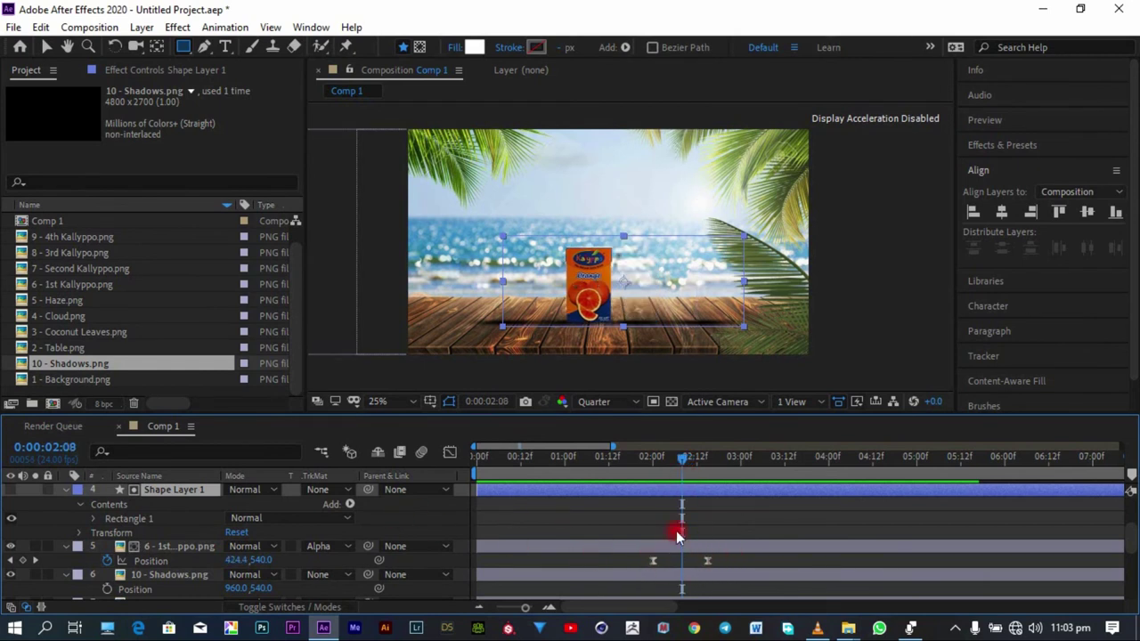
drag(734, 564, 632, 558)
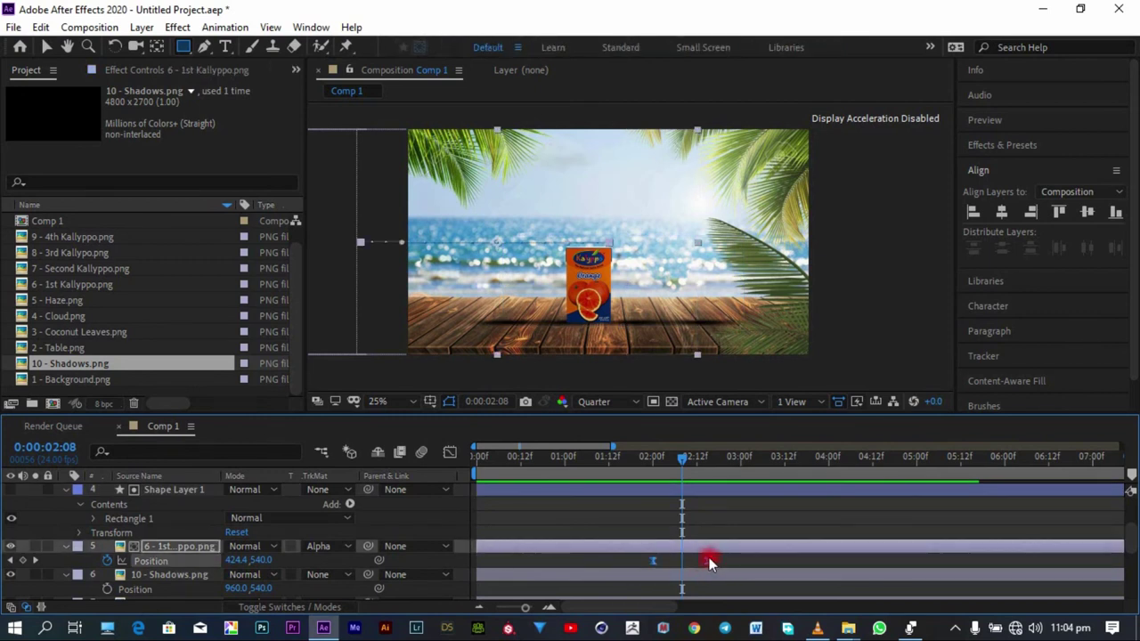
Step: Paste the slide-in keyframes onto 7 - Second Kallyppo and make the apple carton visible
scroll(686, 548, up, 2)
scroll(688, 549, up, 2)
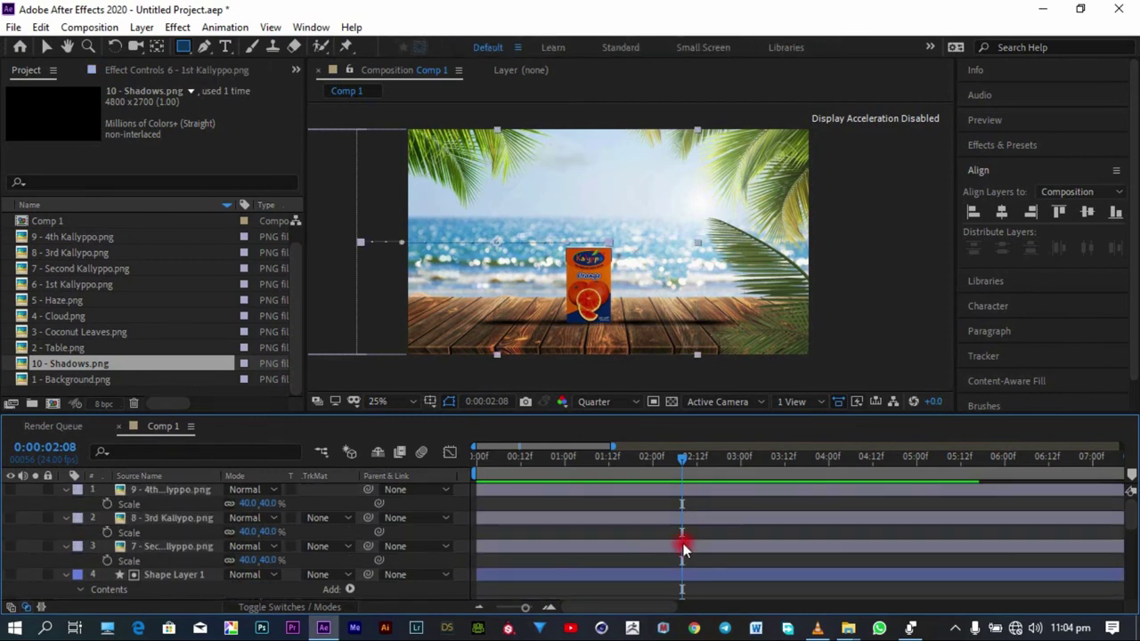
scroll(684, 541, down, 2)
click(695, 517)
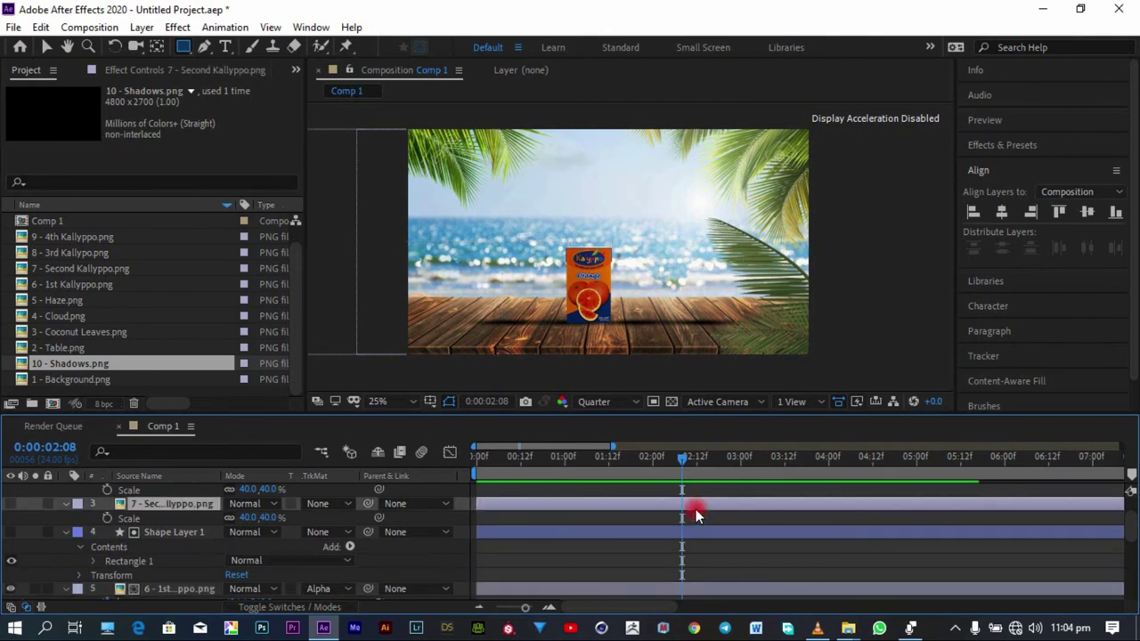
key(Return)
key(p)
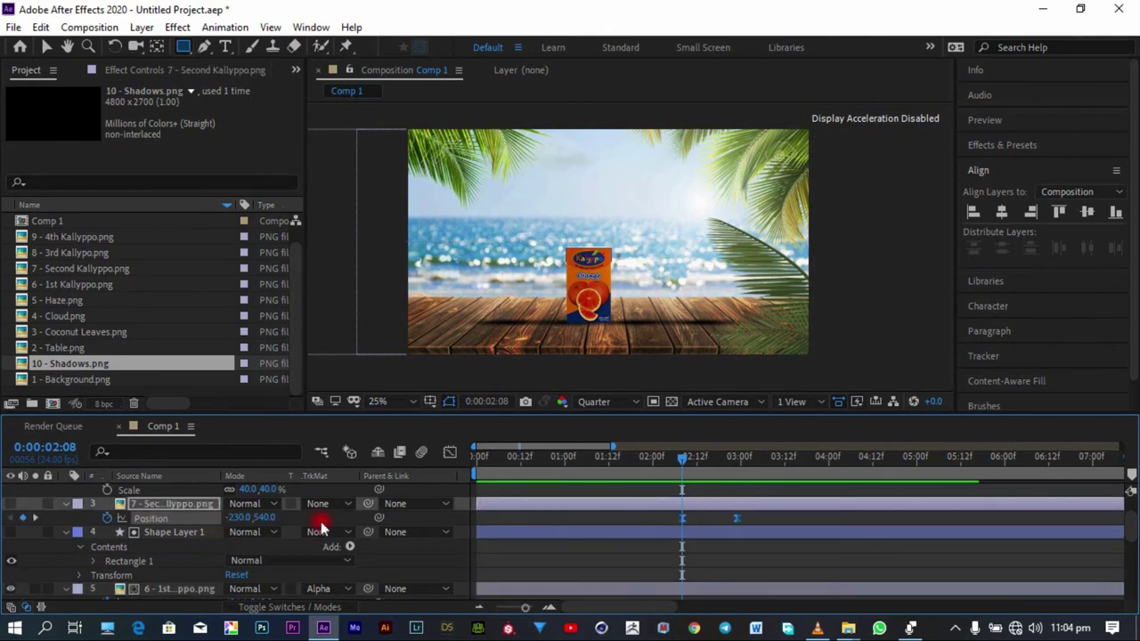
drag(684, 459, 711, 456)
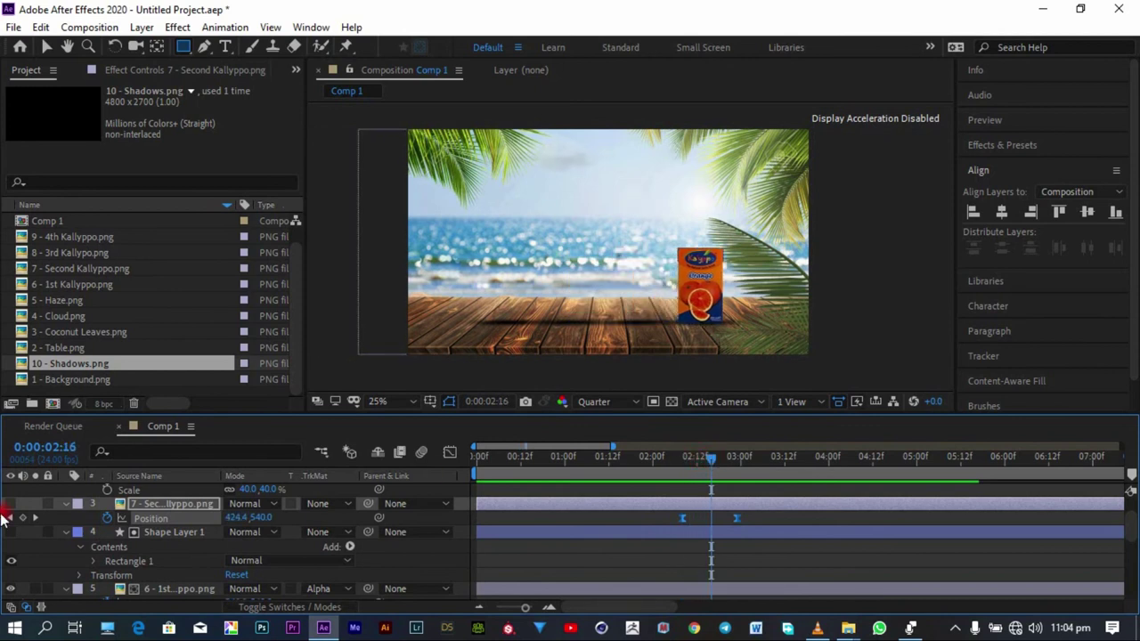
click(11, 504)
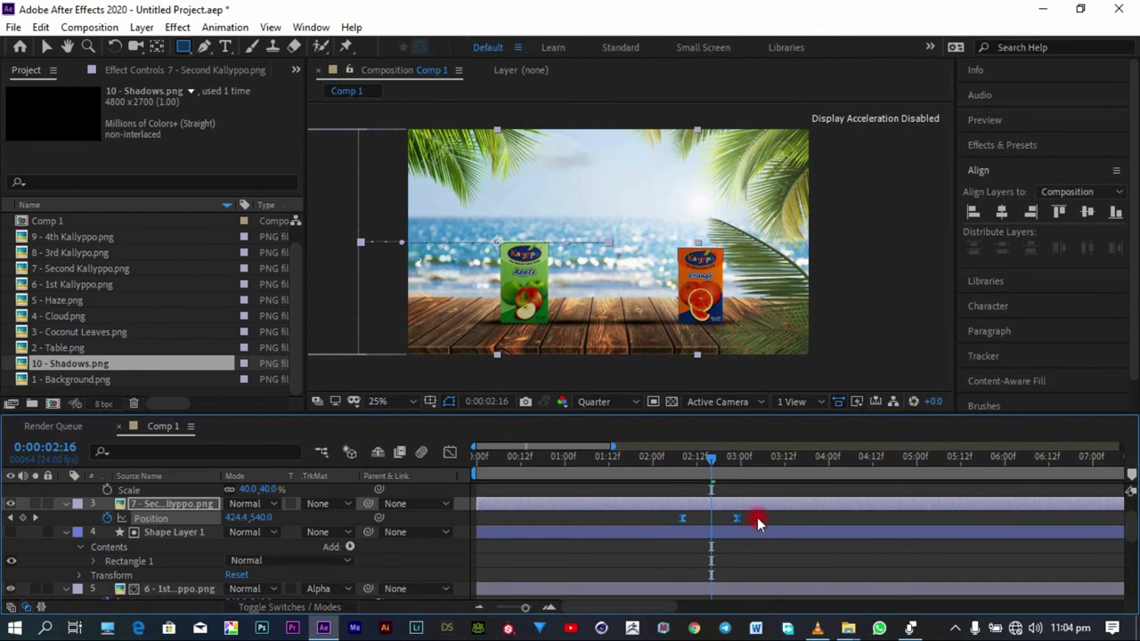
Step: Show the third and fourth cartons and paste the keyframes onto 8 - 3rd Kallyppo at 0:00:02:16
scroll(771, 508, up, 2)
click(734, 524)
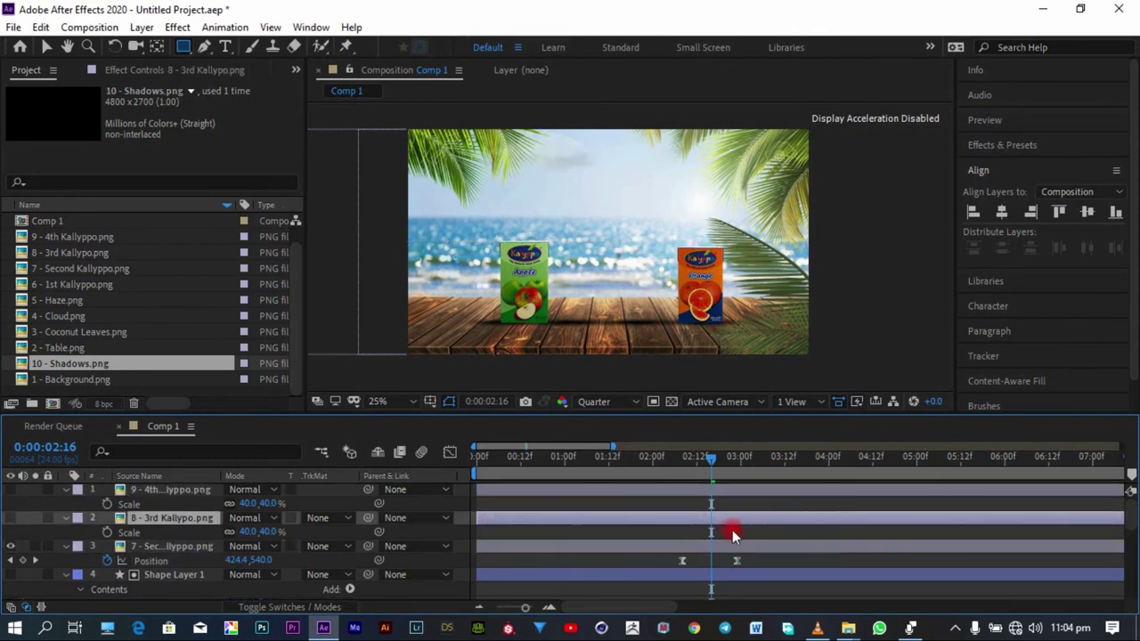
click(10, 518)
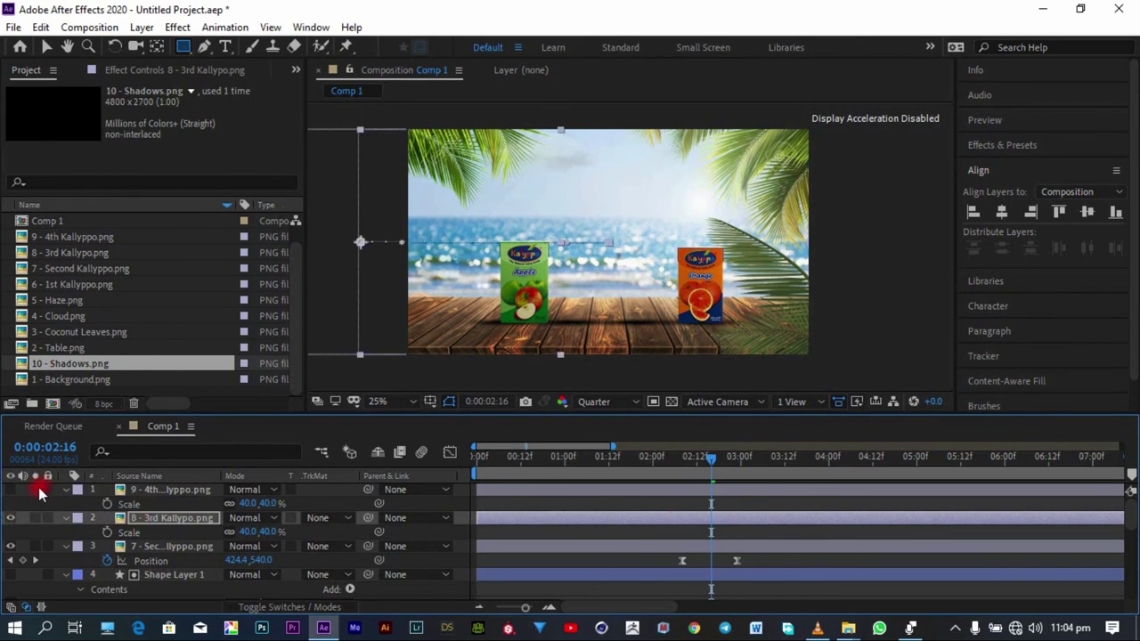
click(11, 489)
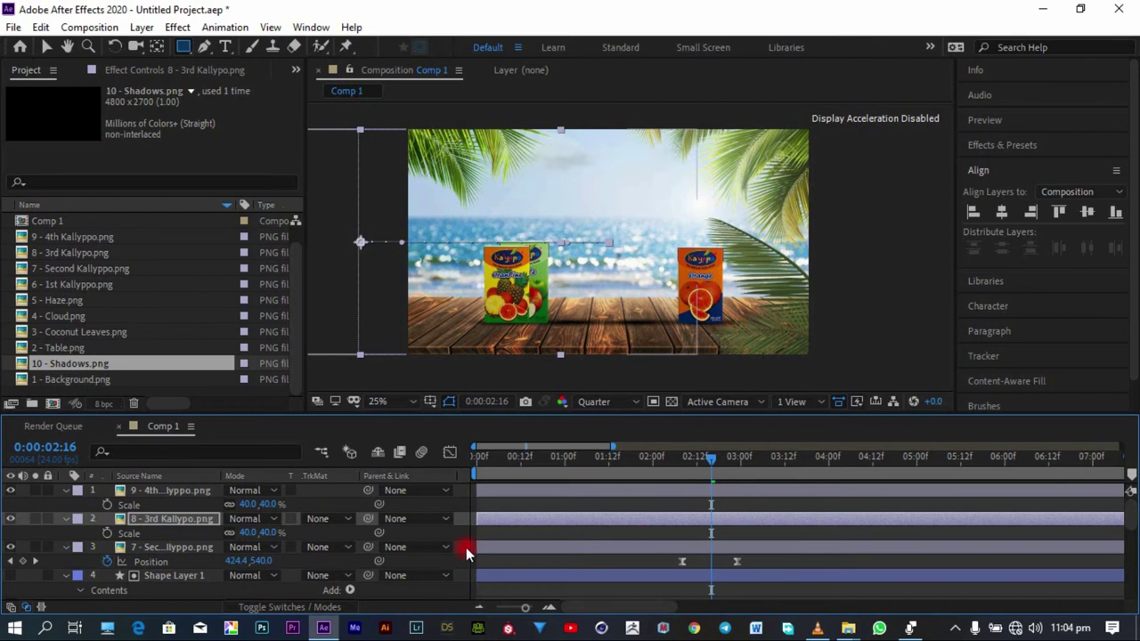
key(ctrl+v)
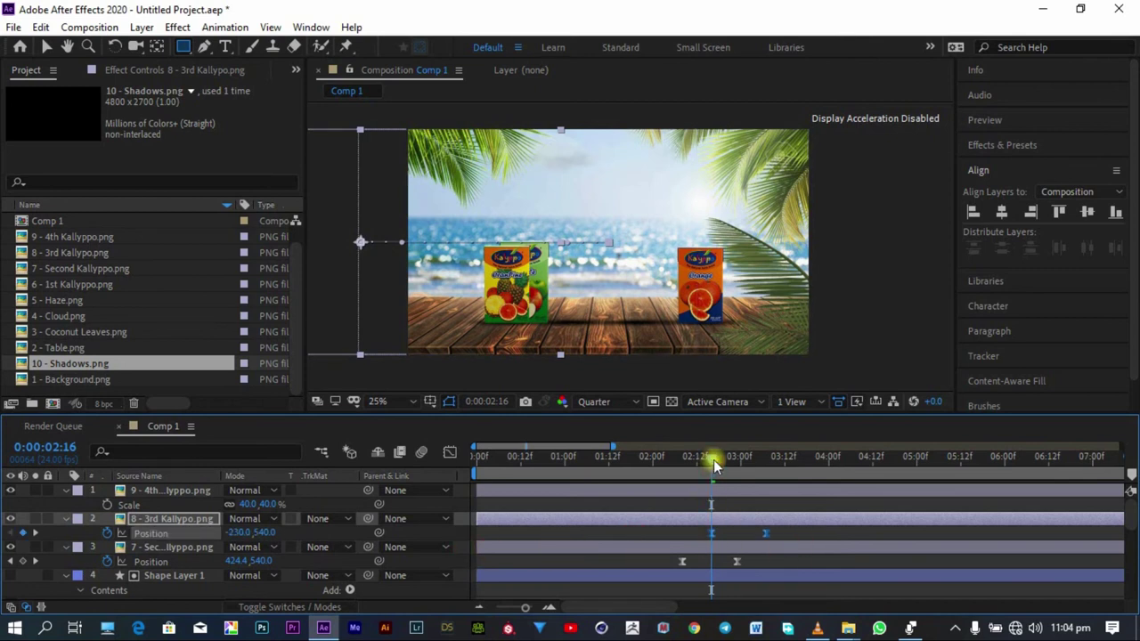
Step: At 0:00:03:00 paste the keyframes onto 9 - 4th Kallyppo and preview all four cartons sliding in
drag(713, 460, 740, 464)
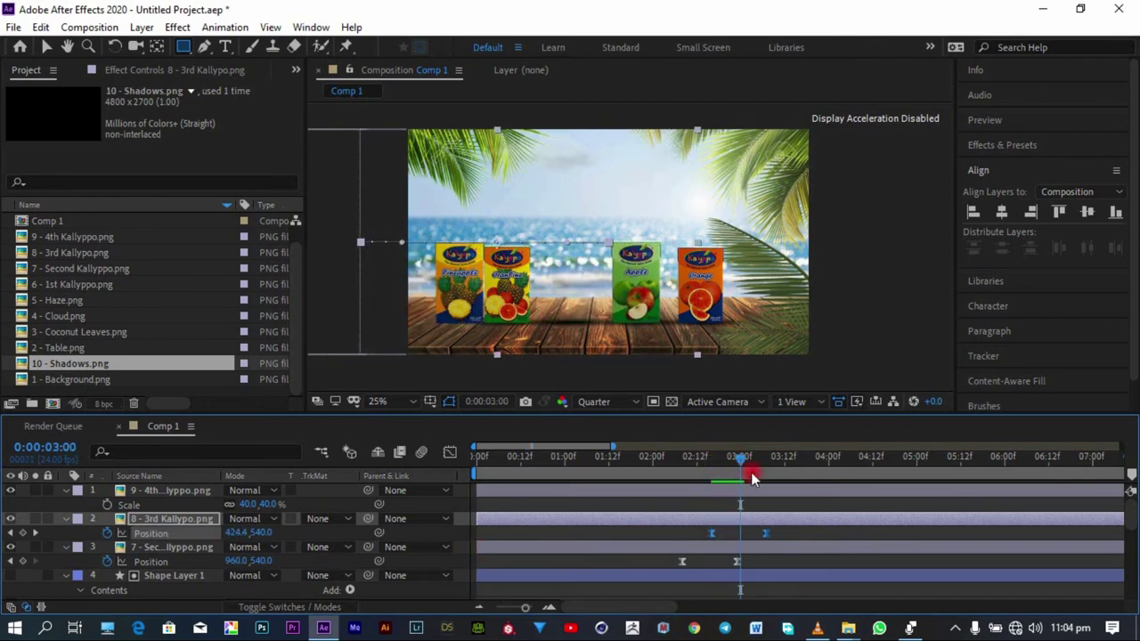
click(767, 492)
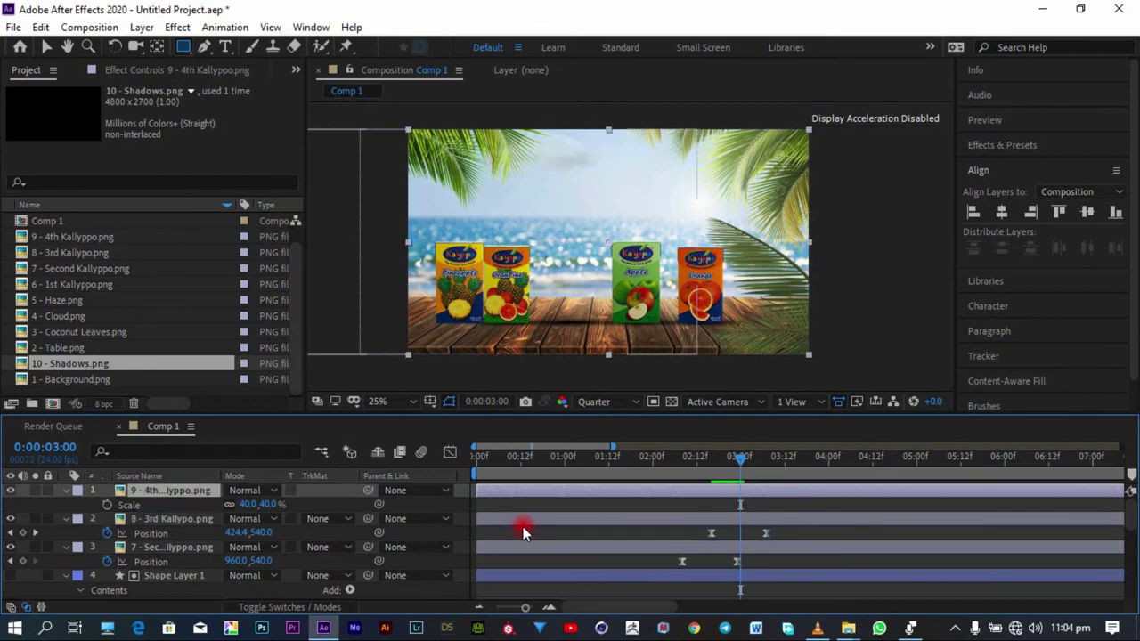
key(ctrl+z)
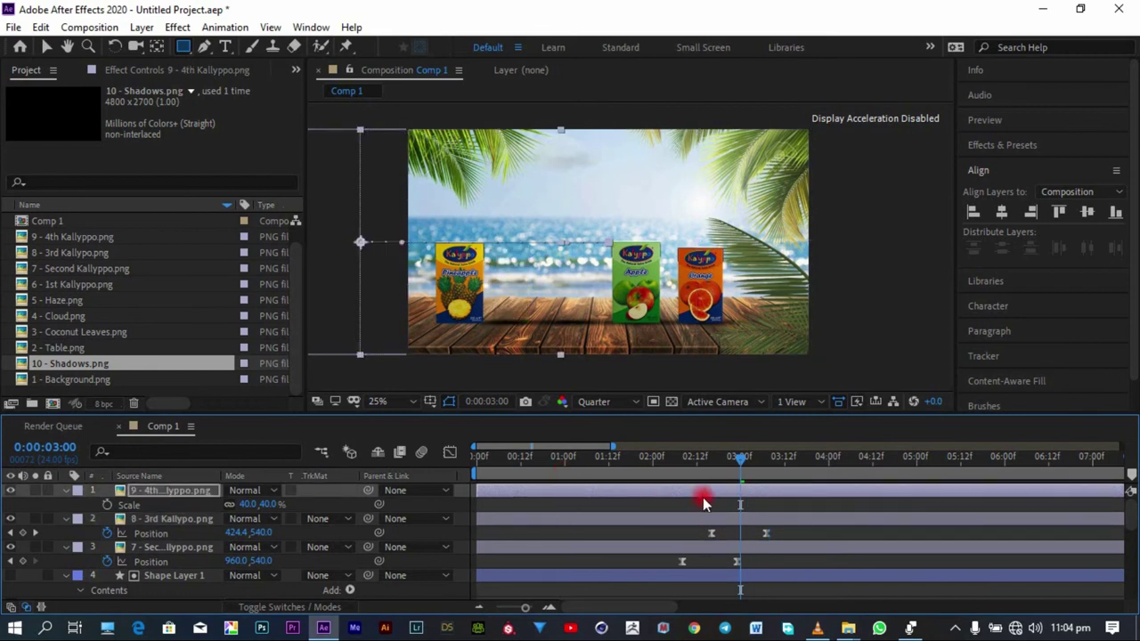
drag(739, 458, 478, 456)
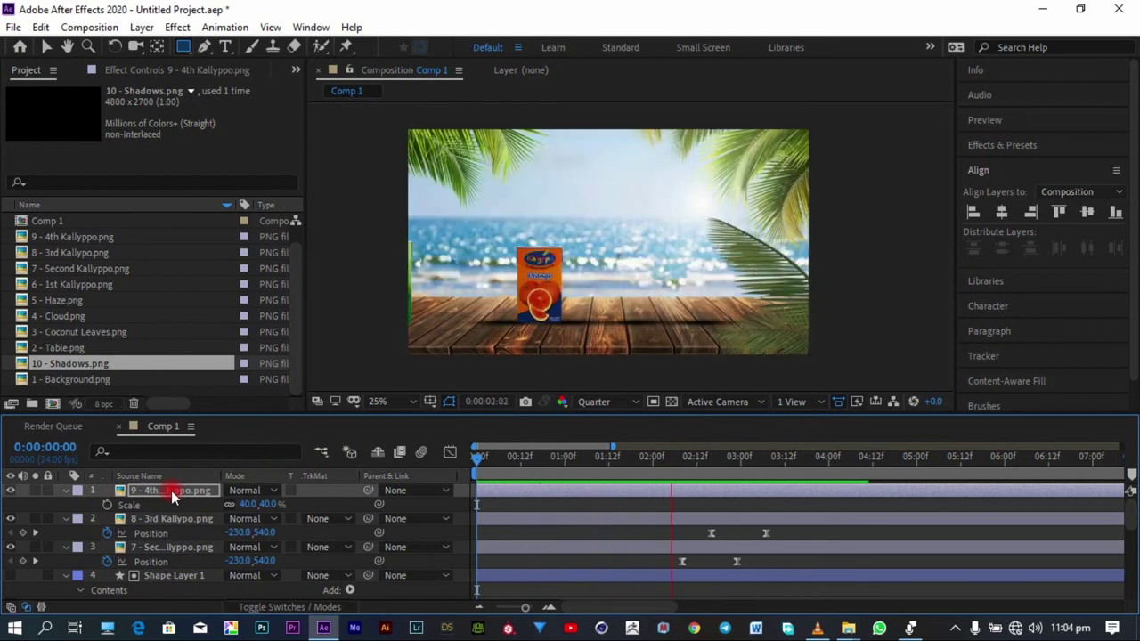
key(space)
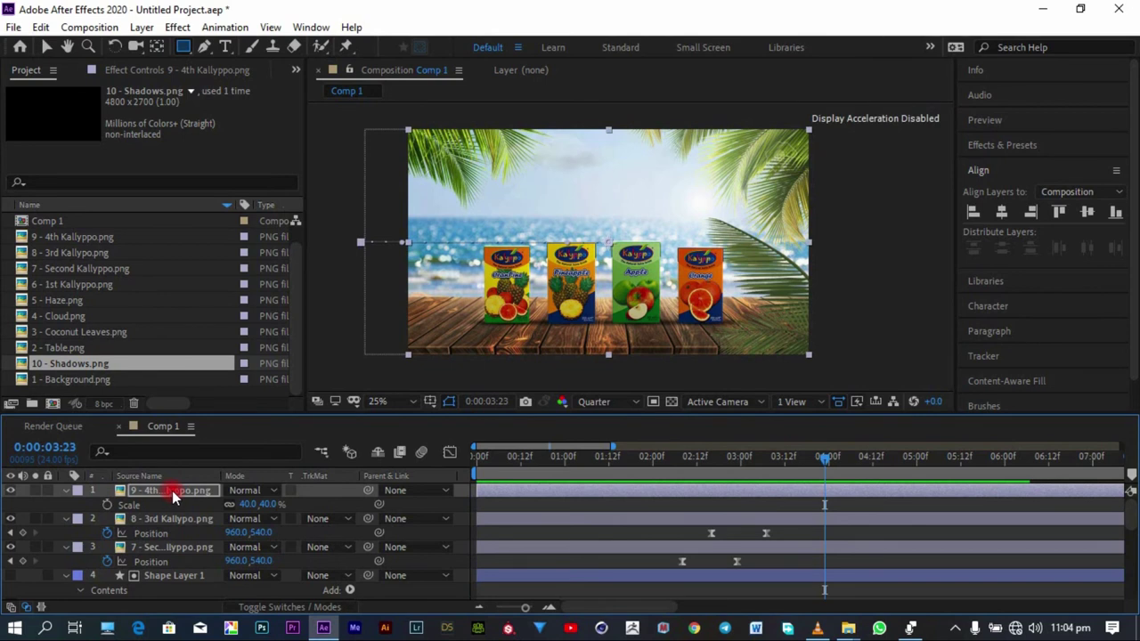
Step: Move the rectangle above the apple carton and make Shape Layer 2 its Alpha matte
click(183, 575)
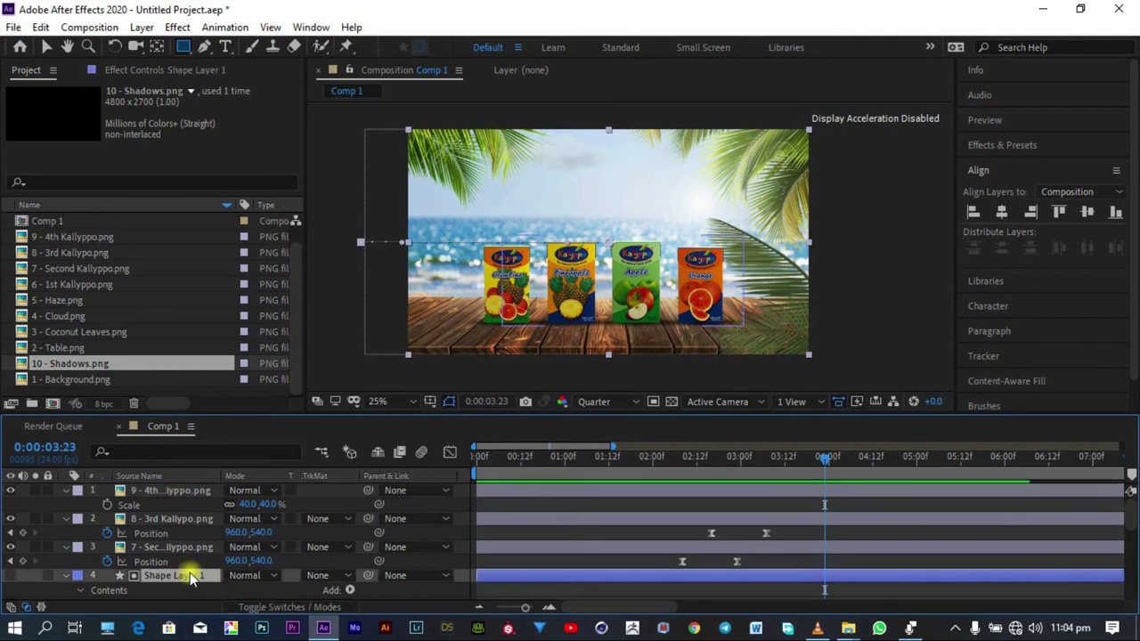
drag(183, 575, 176, 550)
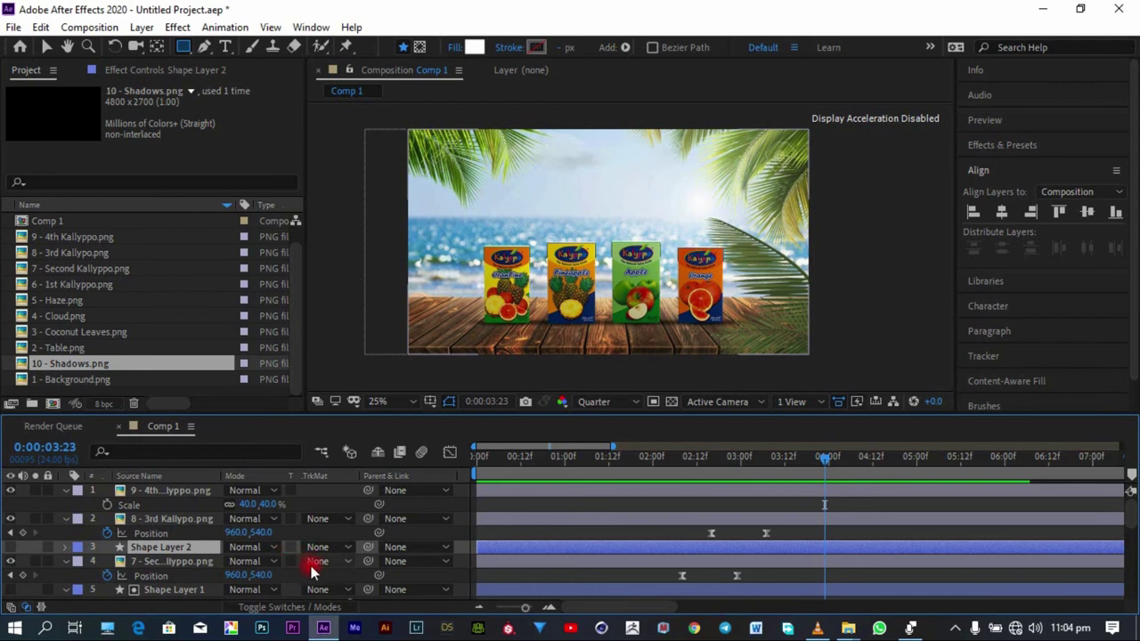
click(319, 563)
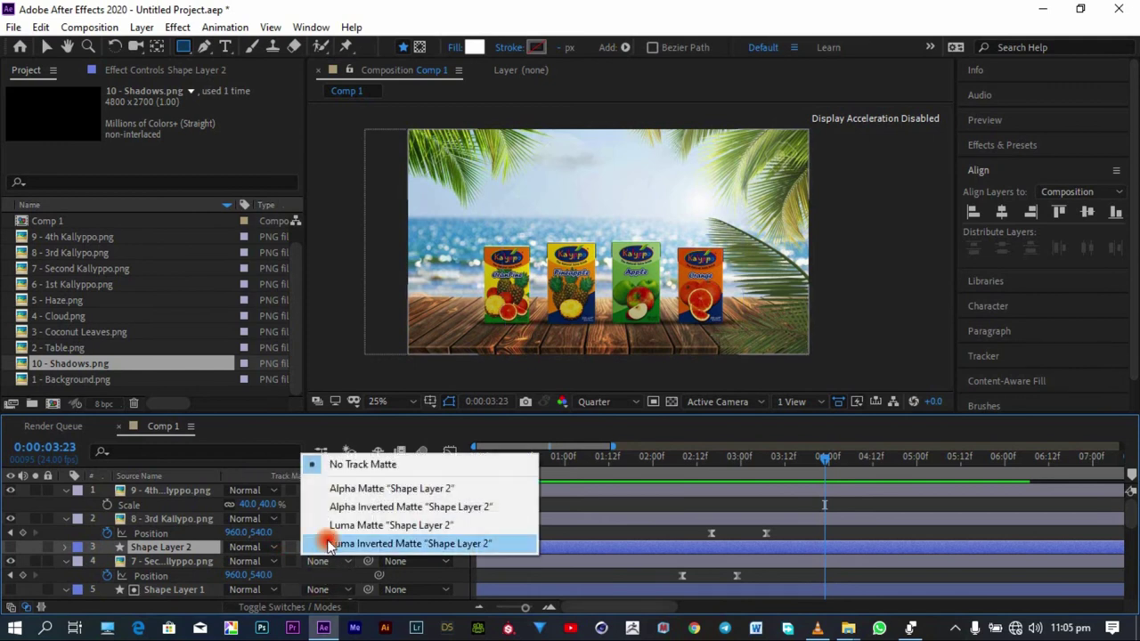
click(368, 490)
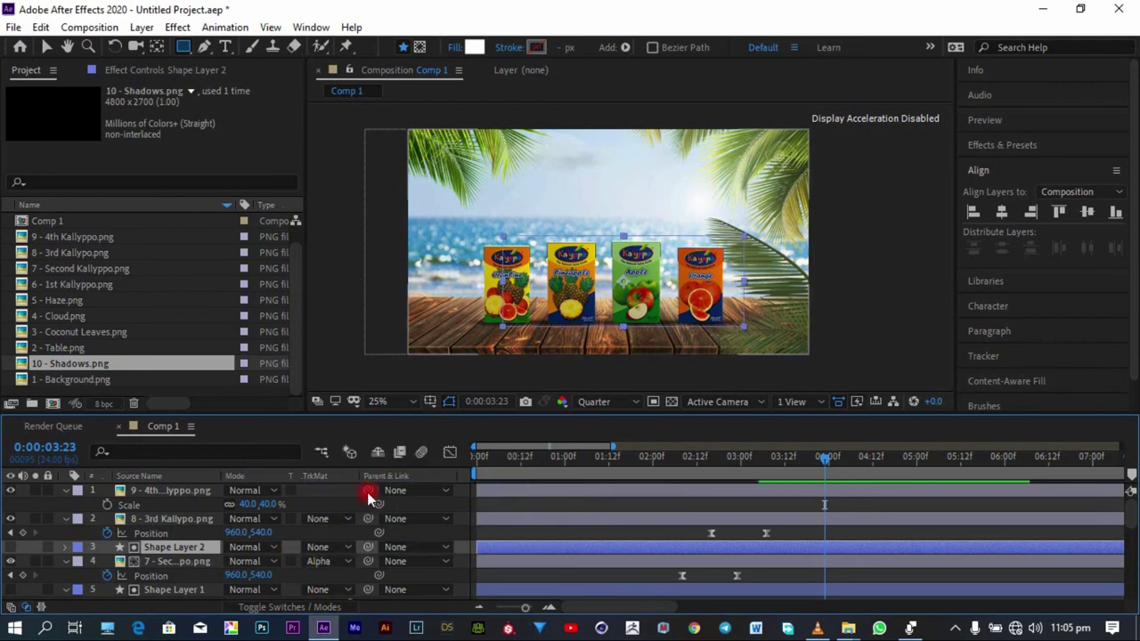
Step: Duplicate the rectangle as Shape Layer 3 and set it as the third carton's Alpha matte
click(189, 548)
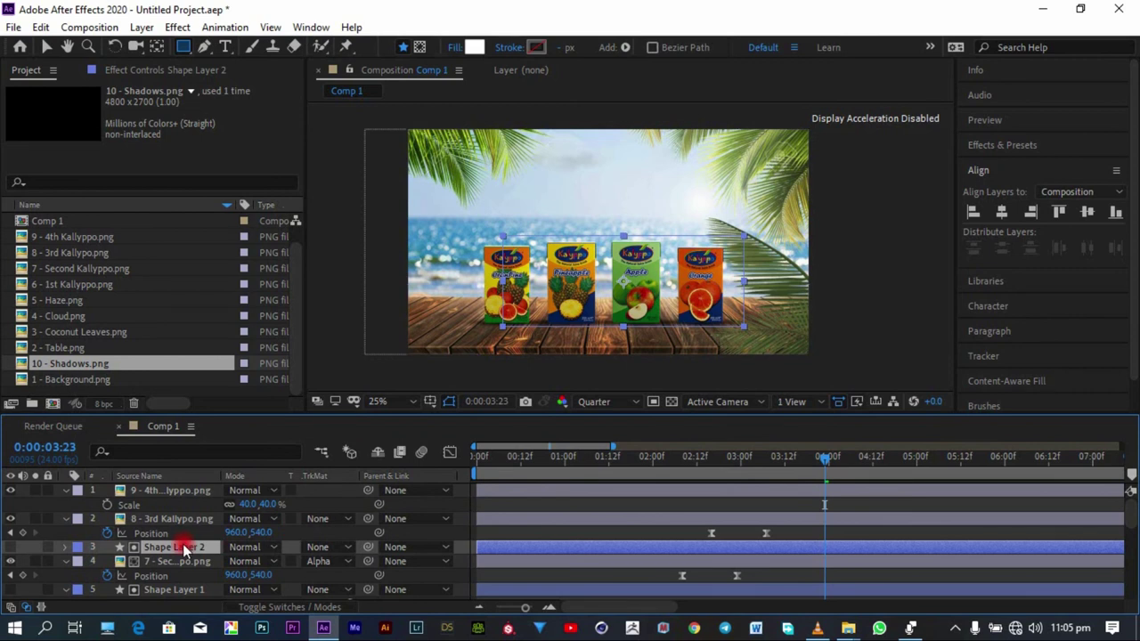
key(ctrl+d)
drag(181, 548, 188, 520)
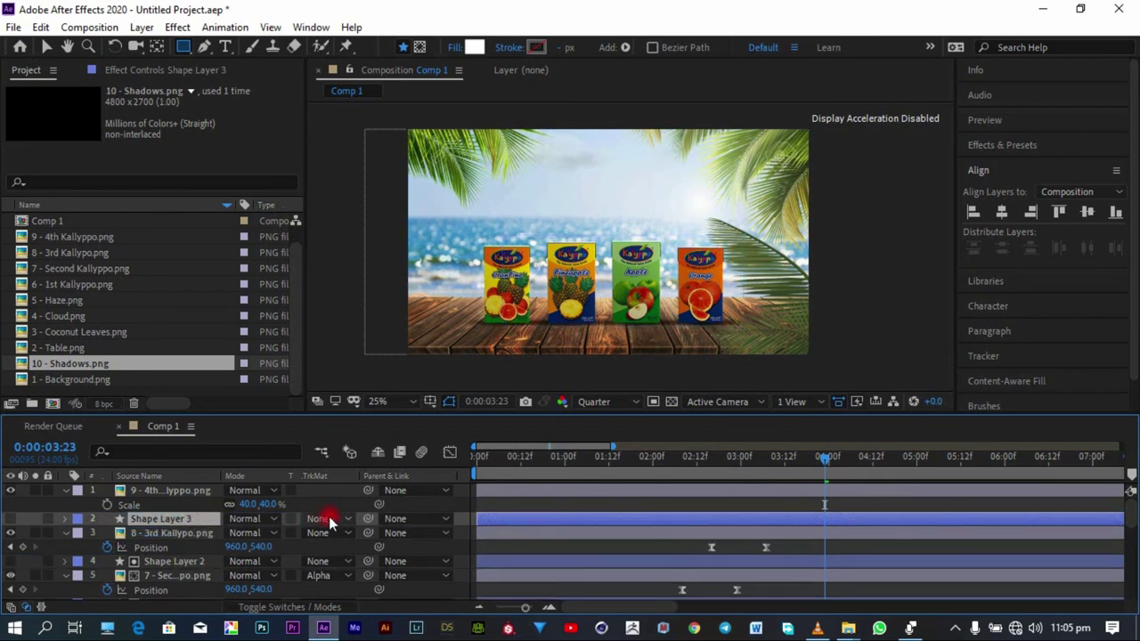
click(329, 523)
click(326, 532)
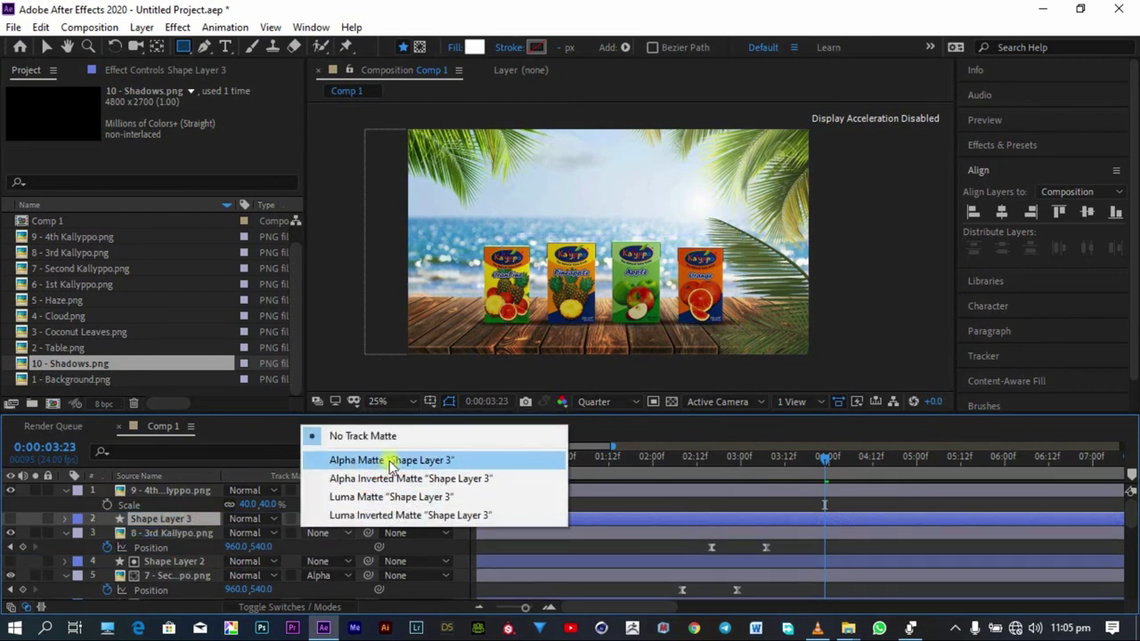
click(390, 462)
Step: Duplicate again as Shape Layer 4 and set it as the fourth carton's Alpha matte
key(ctrl+d)
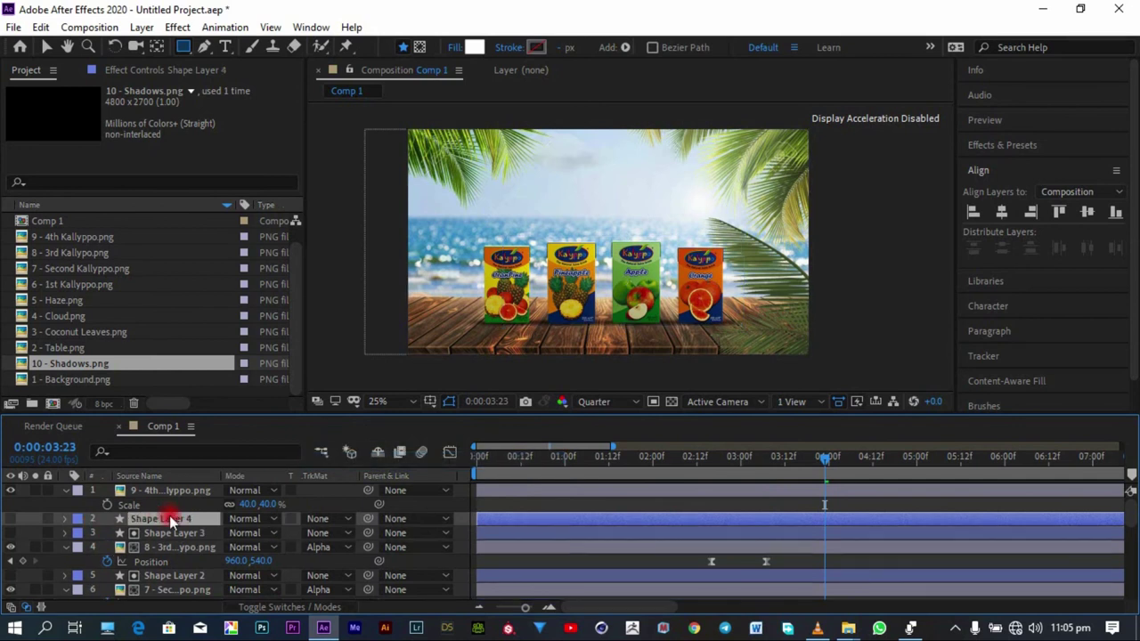
drag(172, 521, 168, 488)
click(320, 505)
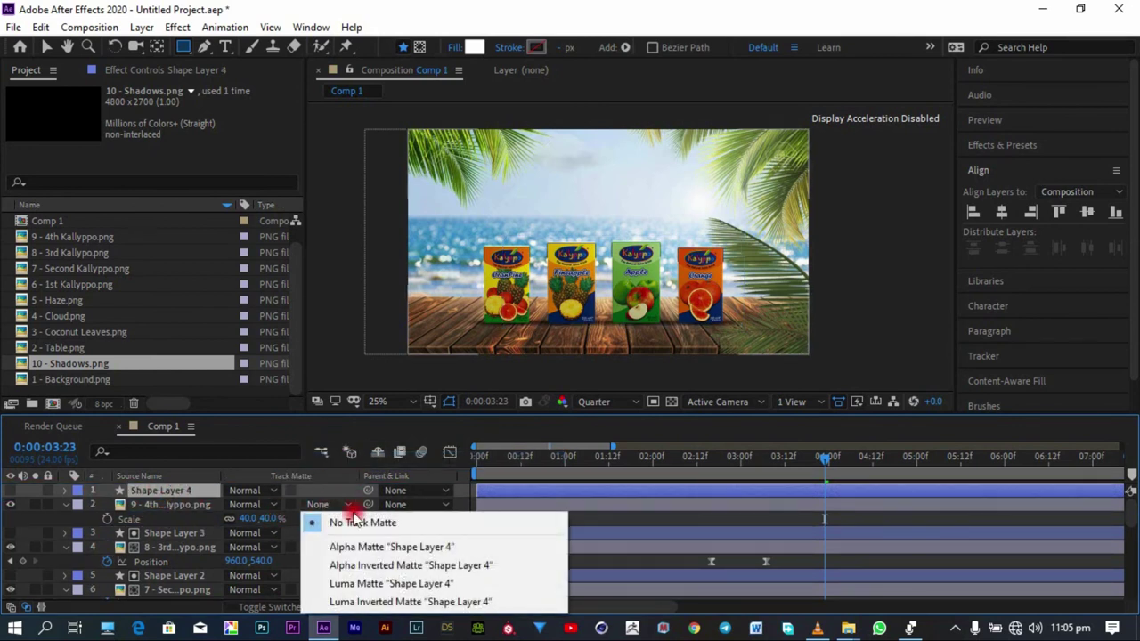
click(346, 547)
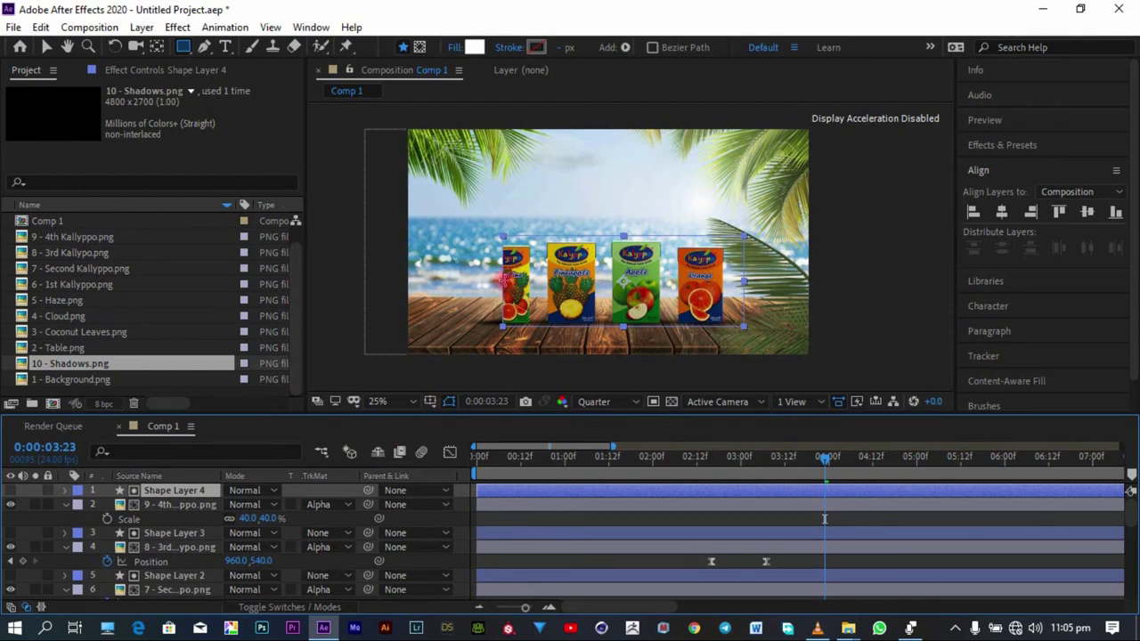
Step: Widen the last rectangle mask to reveal the whole left carton
click(498, 255)
key(v)
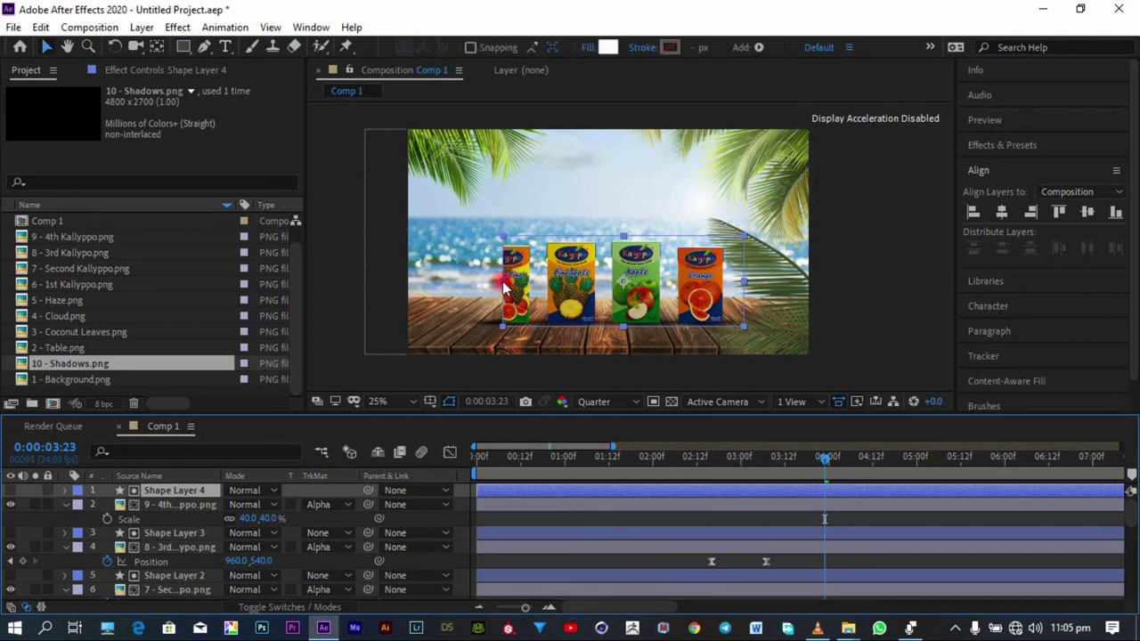
drag(509, 285, 477, 293)
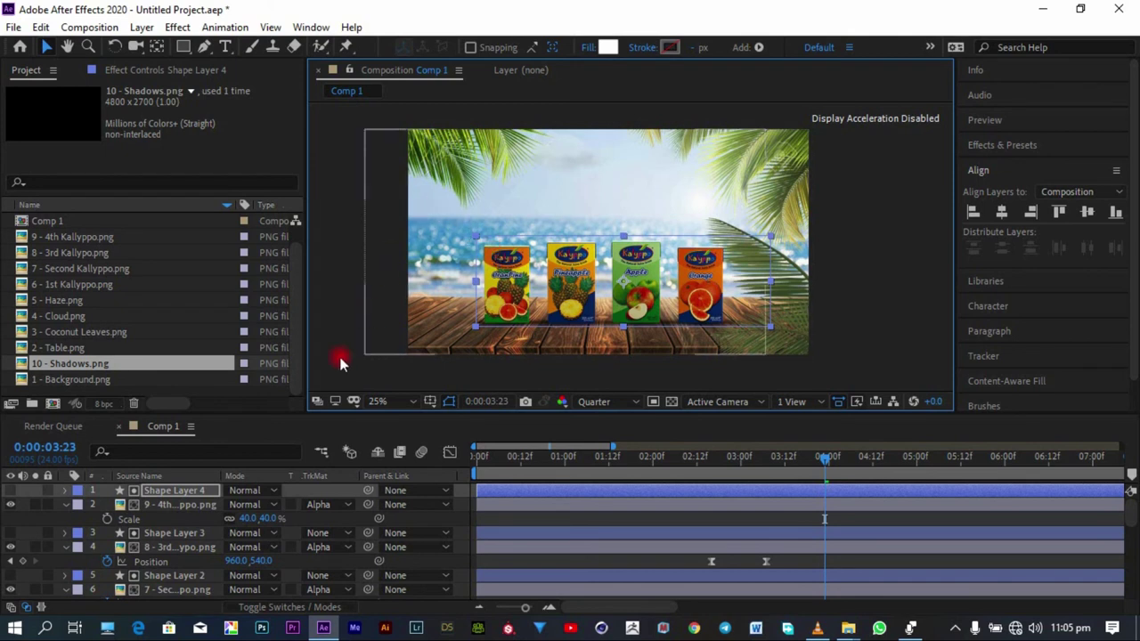
Step: Scrub back via 2:08 to 0:00:02:00 and select the 10 - Shadows.png layer
click(681, 488)
mouse_move(695, 463)
mouse_down()
mouse_move(654, 461)
mouse_move(694, 474)
mouse_move(686, 469)
mouse_up()
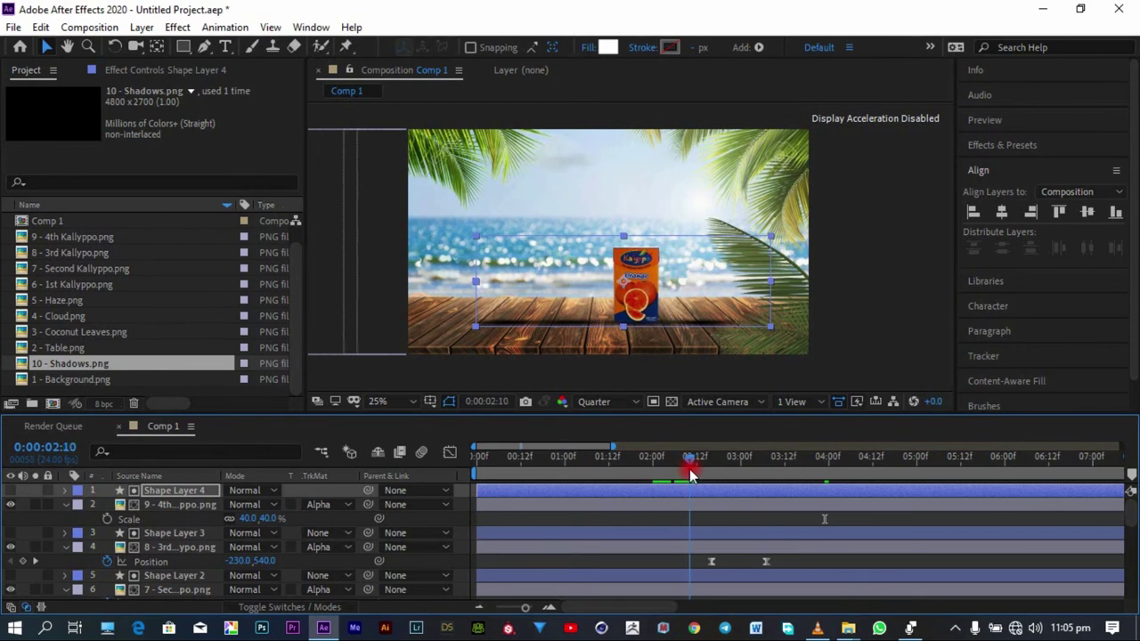
scroll(704, 521, down, 2)
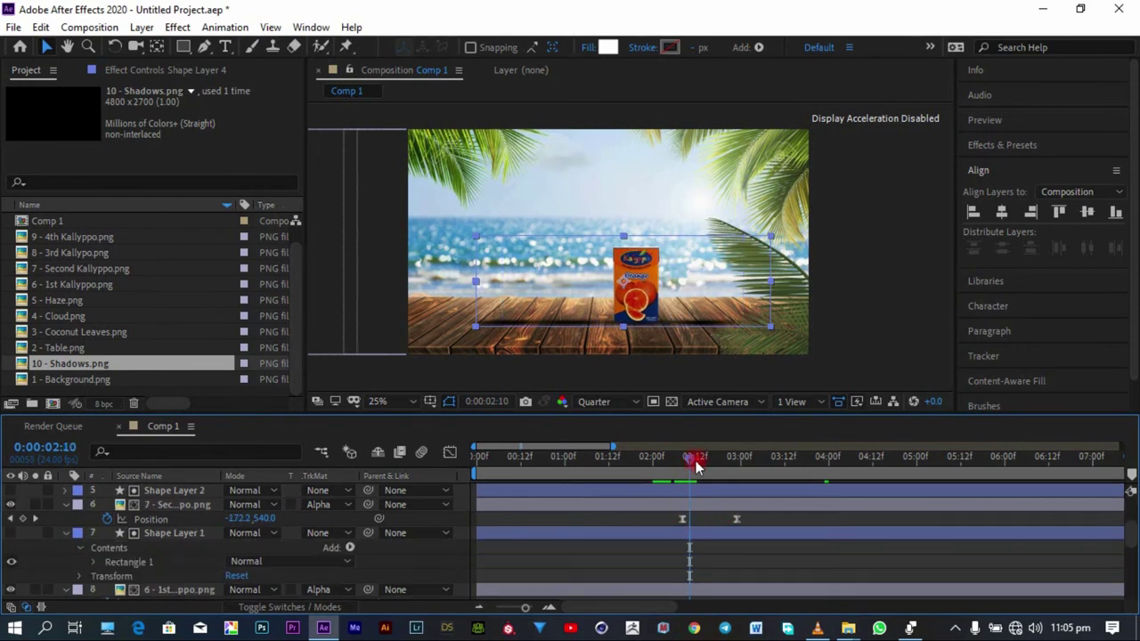
drag(686, 463, 685, 468)
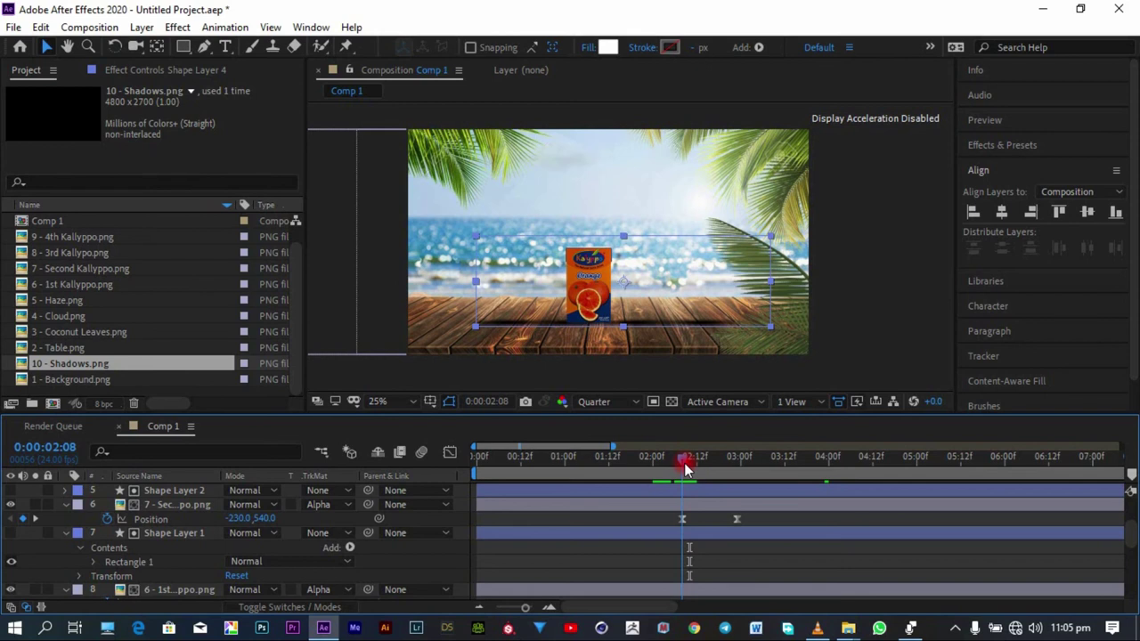
scroll(163, 543, down, 2)
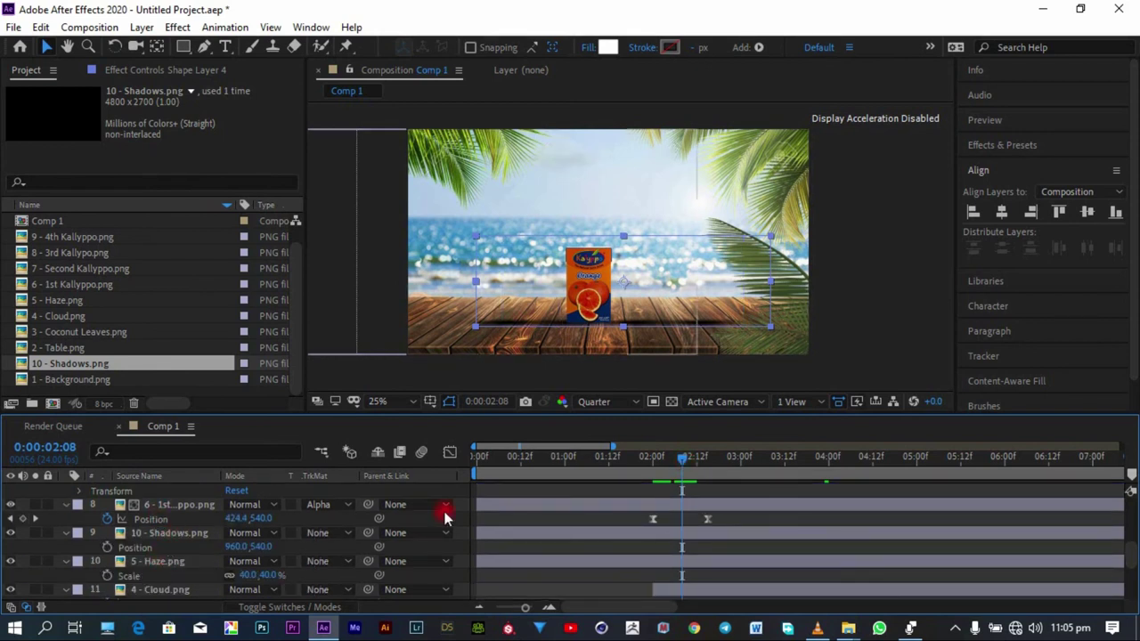
drag(664, 467, 653, 472)
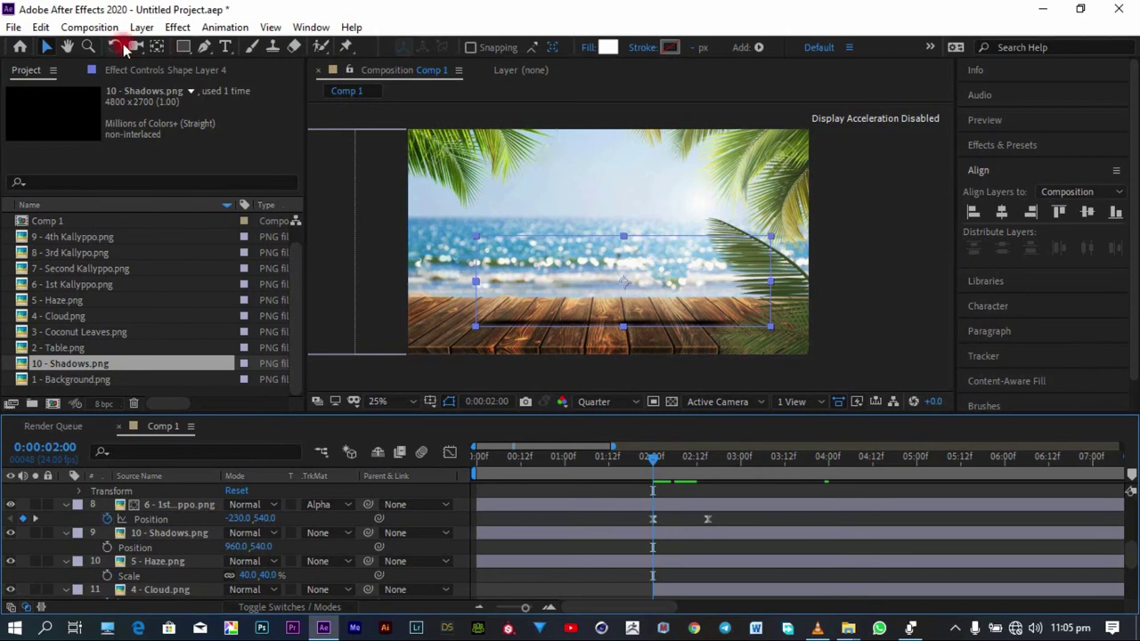
click(158, 532)
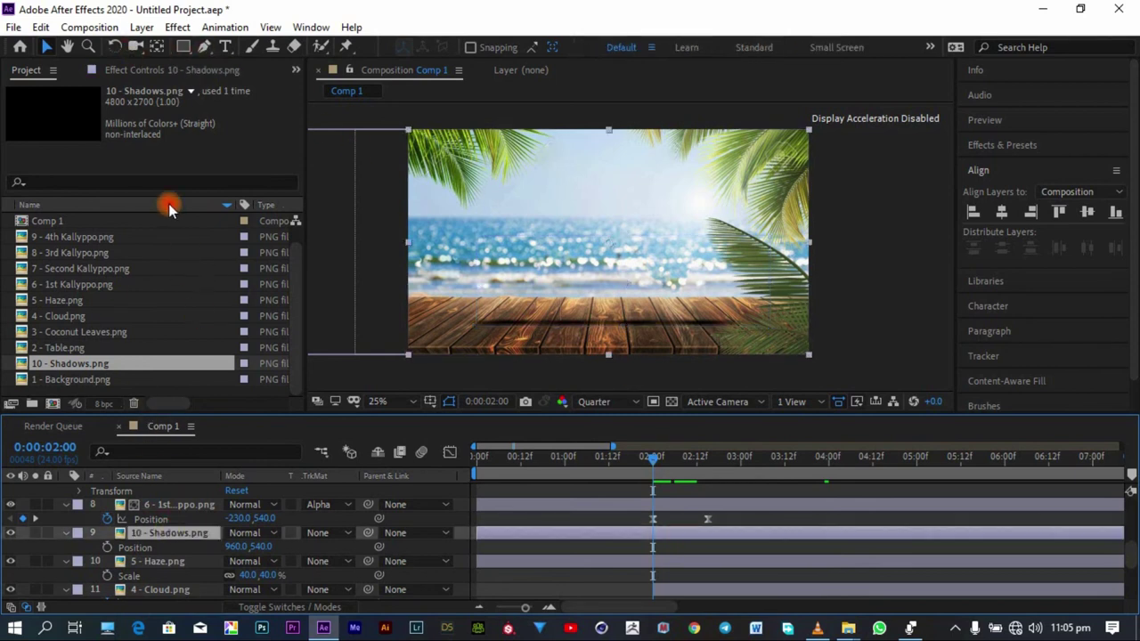
Step: Draw a closed Pen mask on the Shadows layer along the table's lower right
click(204, 46)
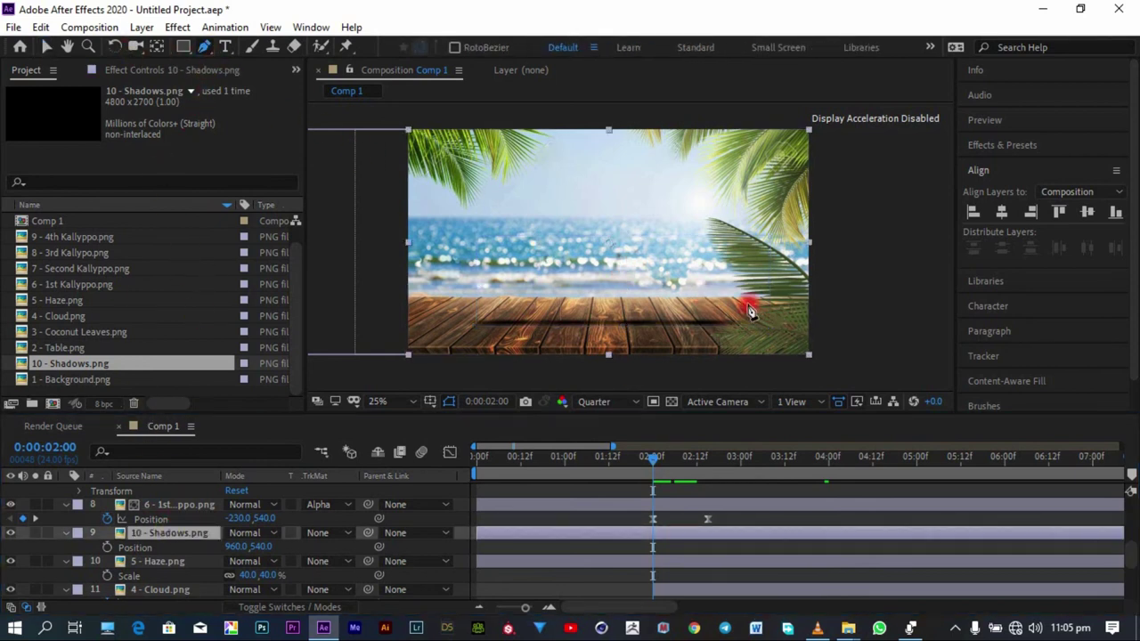
mouse_move(749, 308)
mouse_down()
mouse_move(731, 338)
mouse_move(736, 326)
mouse_move(748, 355)
mouse_move(803, 355)
mouse_up()
drag(796, 337, 789, 322)
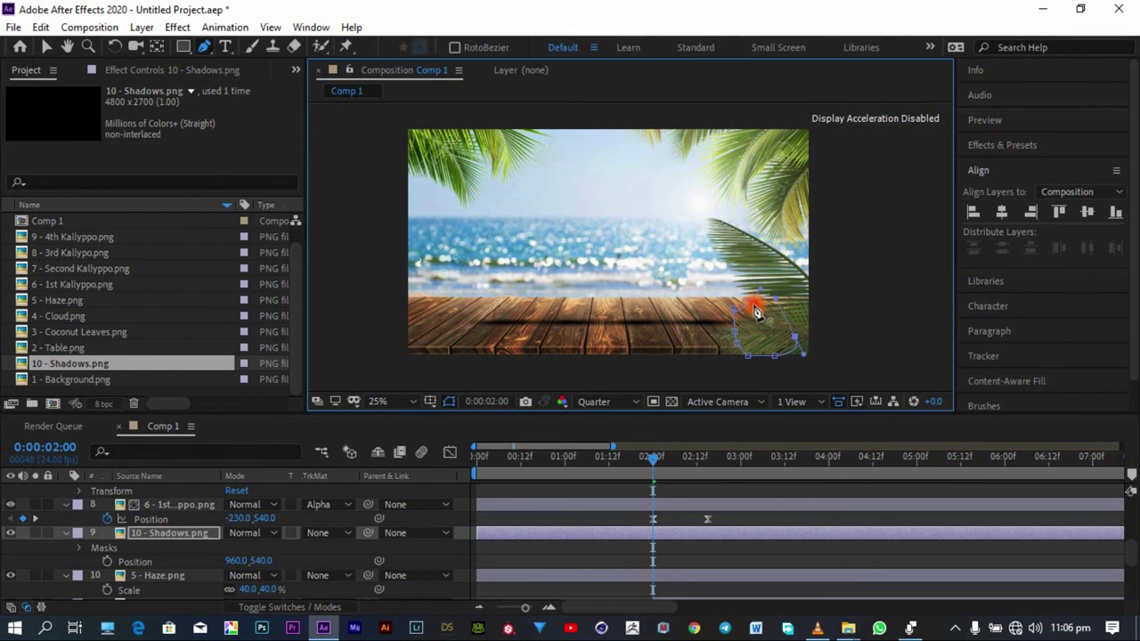
click(751, 307)
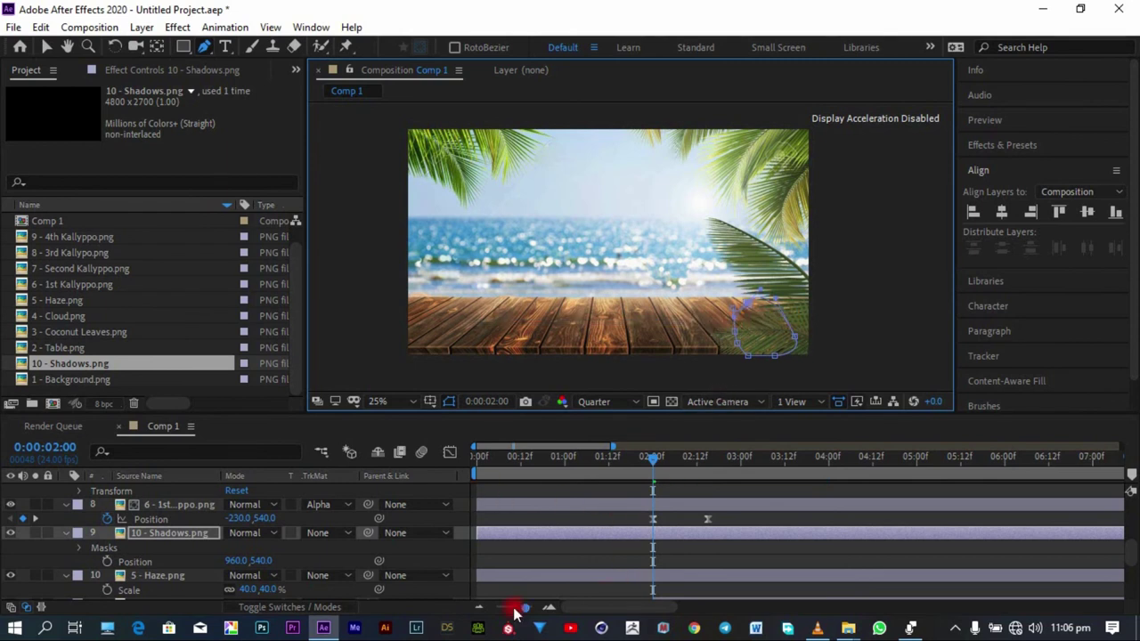
Step: Set a Mask Expansion keyframe of 0 pixels on Mask 1 at 0:00:02:00
click(79, 549)
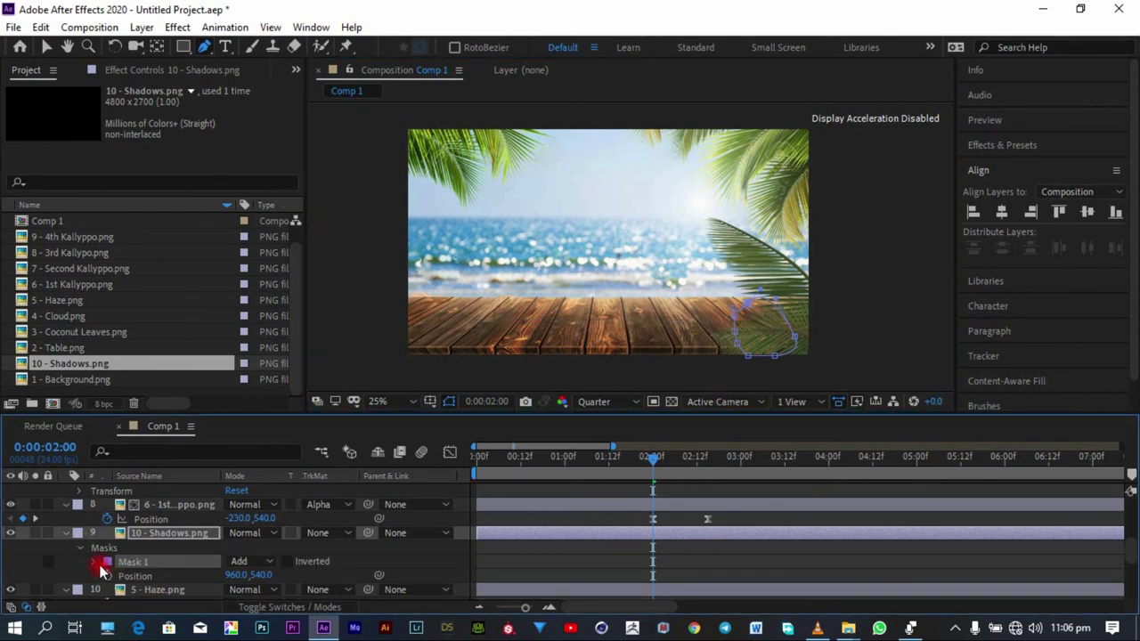
click(95, 563)
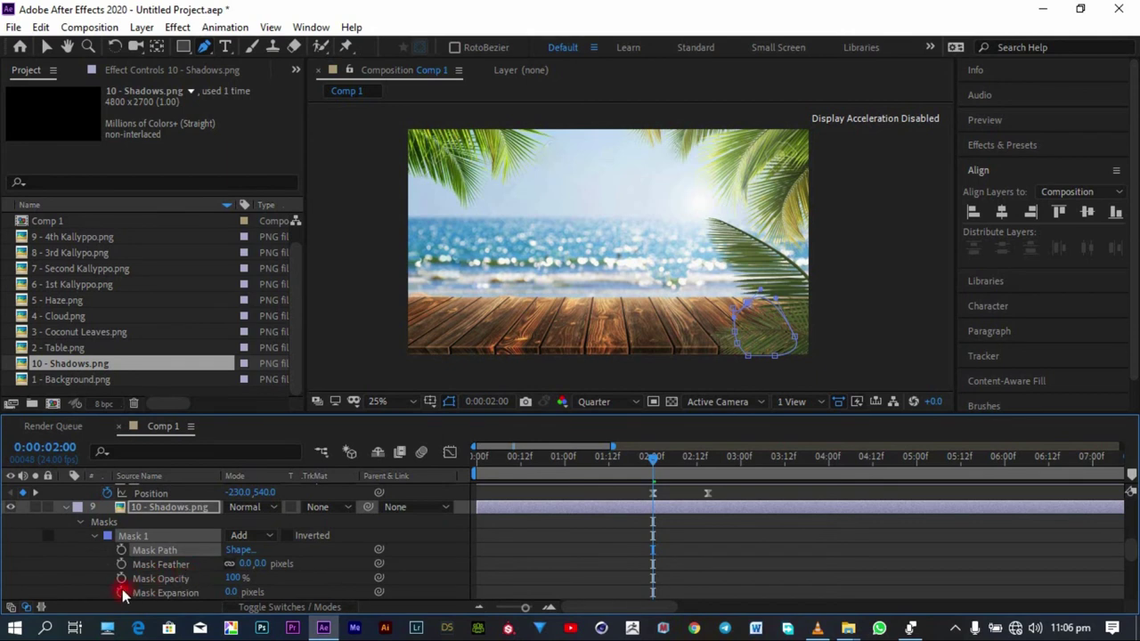
click(122, 592)
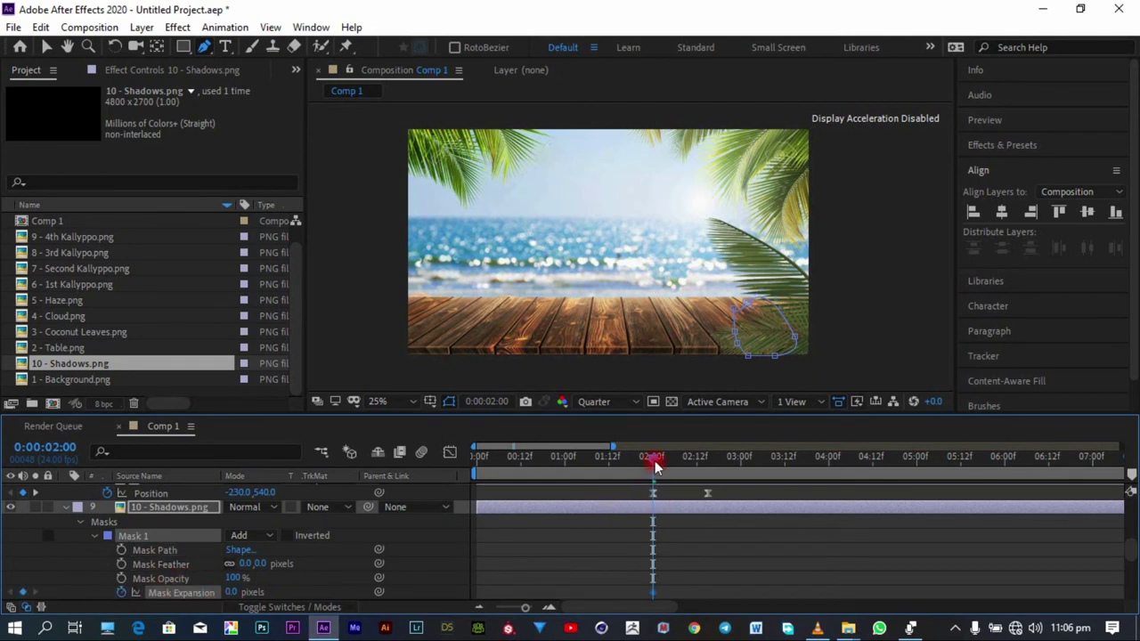
drag(655, 465, 806, 466)
scroll(845, 505, up, 5)
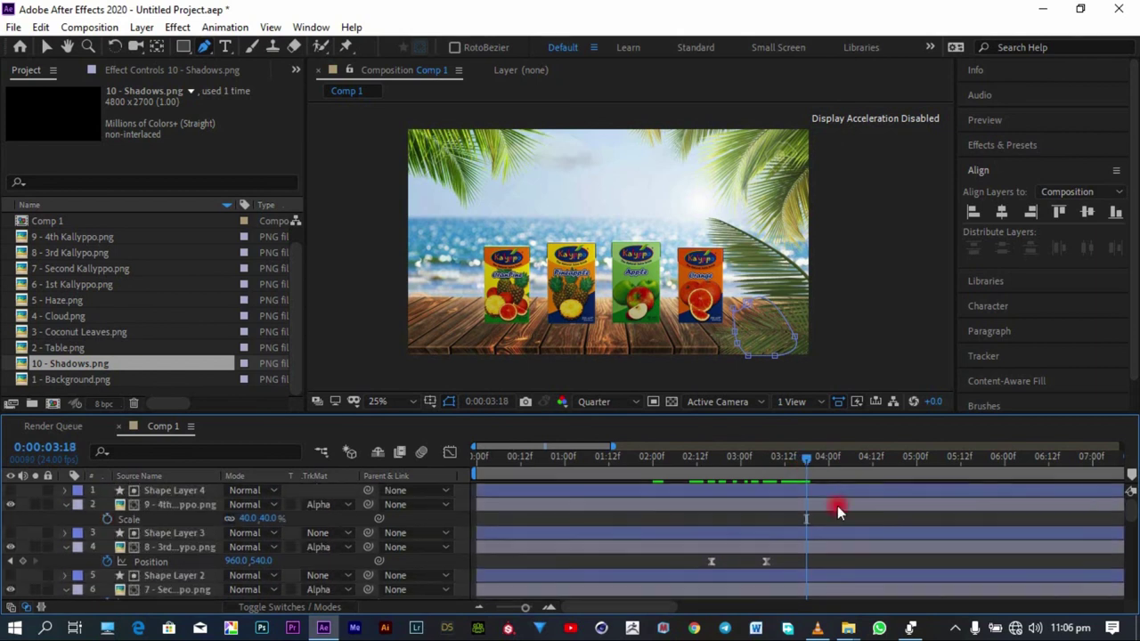
Step: Raise the Shadows Mask Expansion to about 3725 pixels at 0:00:03:15
click(784, 505)
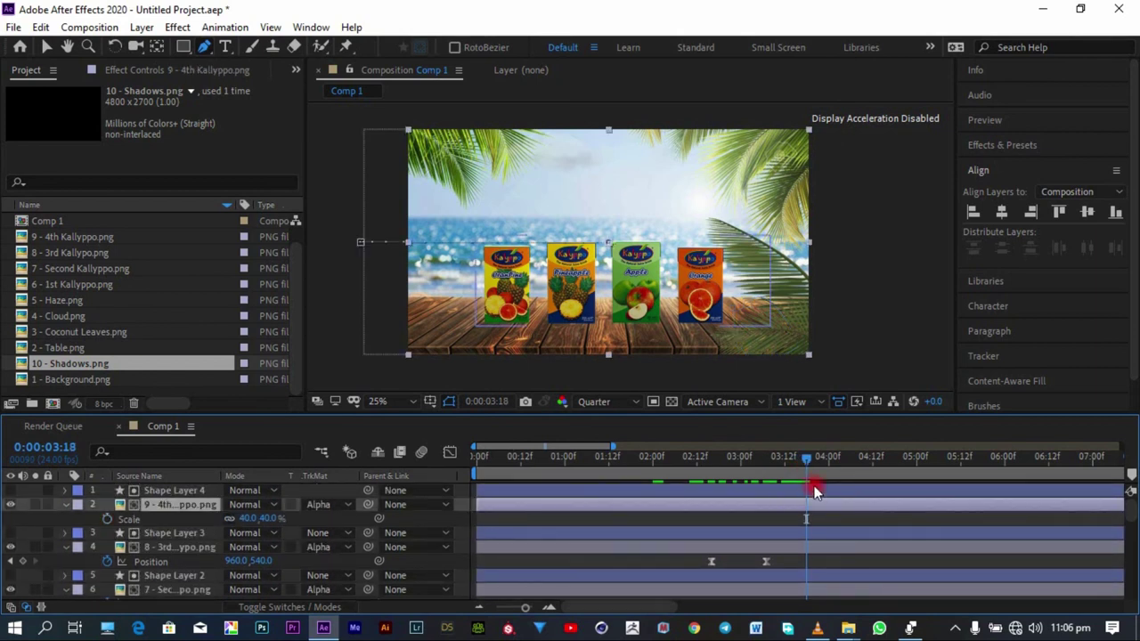
key(p)
click(798, 466)
scroll(807, 514, down, 5)
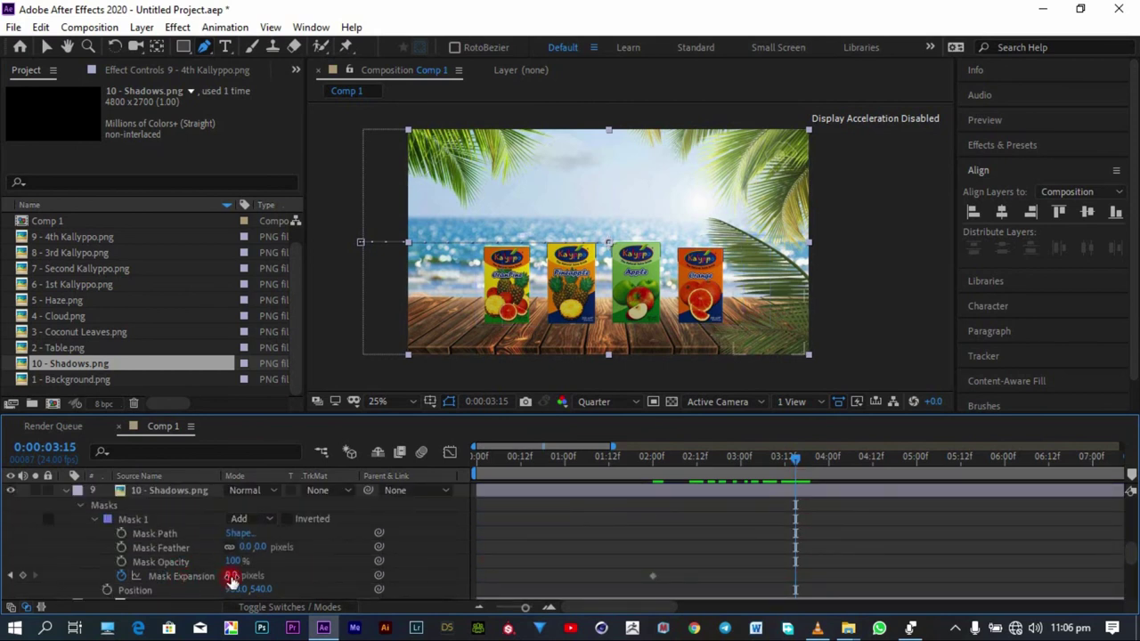
drag(231, 578, 328, 578)
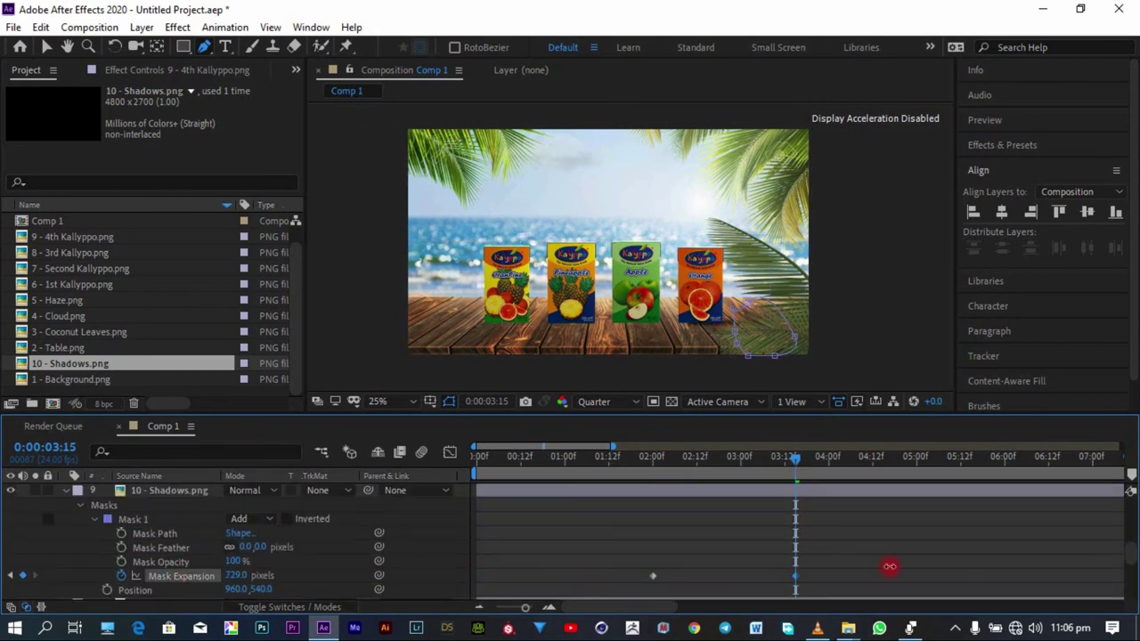
drag(889, 566, 1004, 573)
drag(242, 580, 1045, 576)
drag(254, 589, 818, 541)
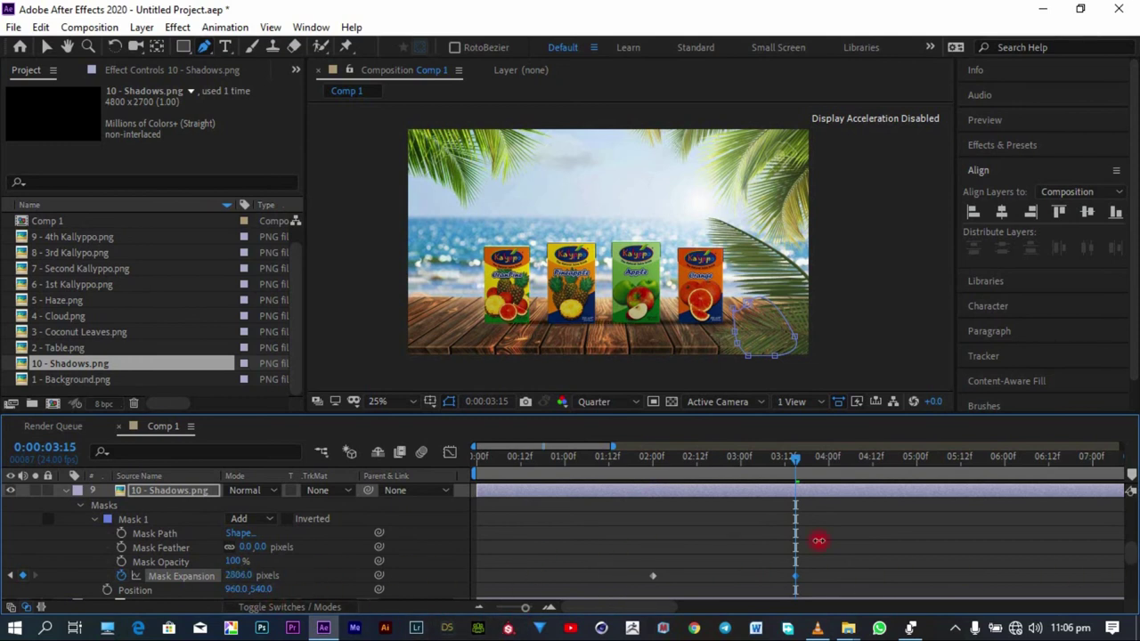
drag(239, 576, 481, 572)
Step: Try Mask Feather values of 200, 50 and 100 pixels, settling on 1000 pixels
click(237, 546)
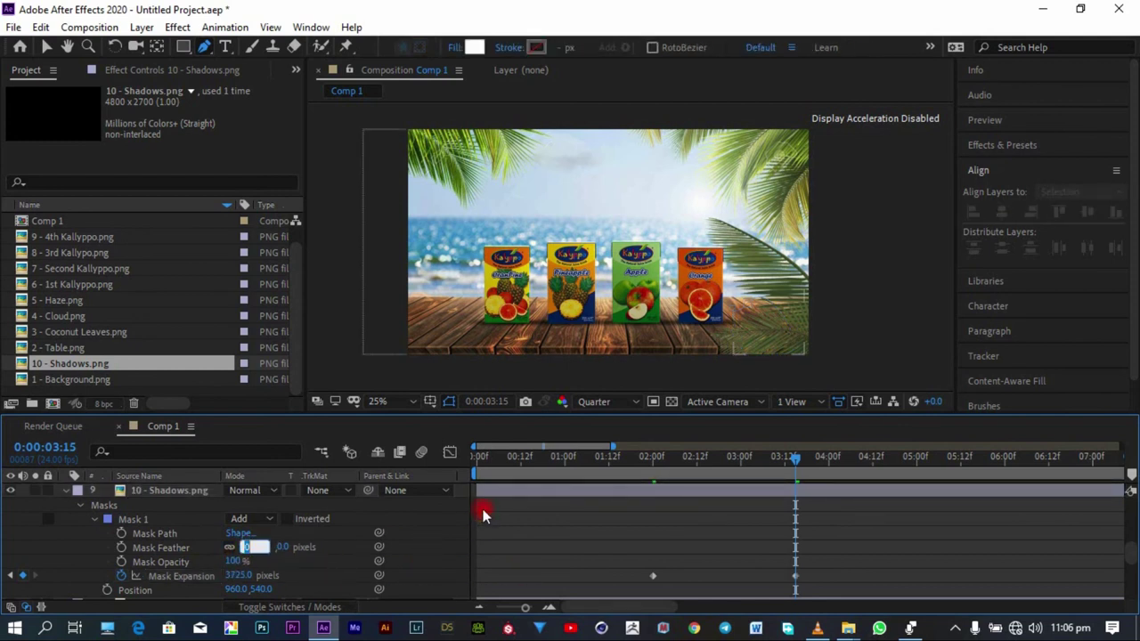
text(200)
key(Return)
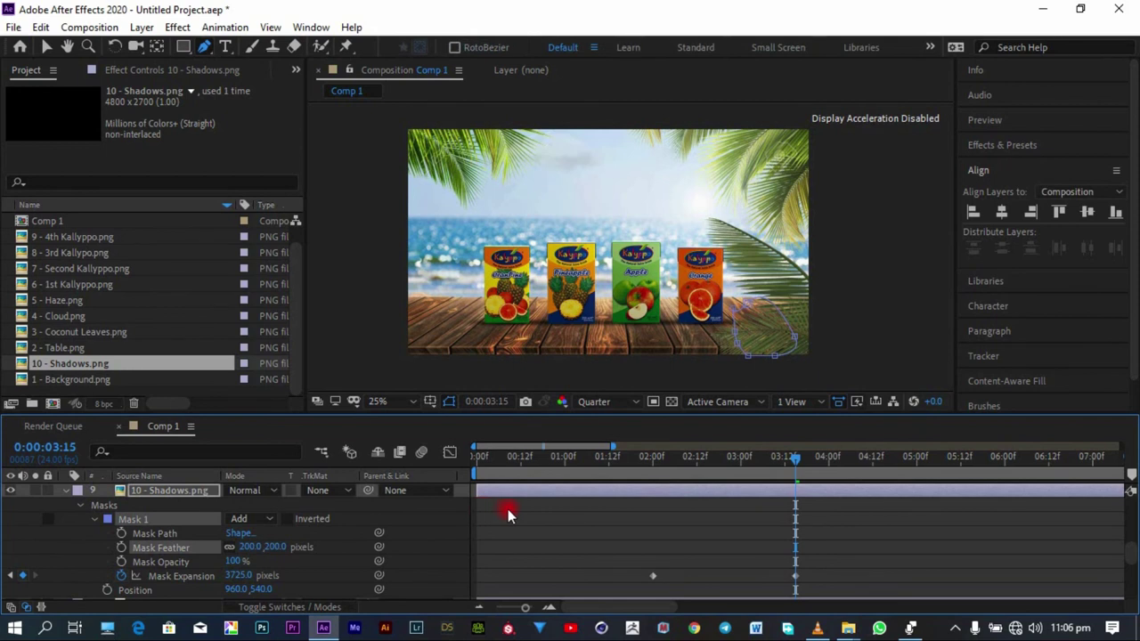
click(249, 546)
text(5)
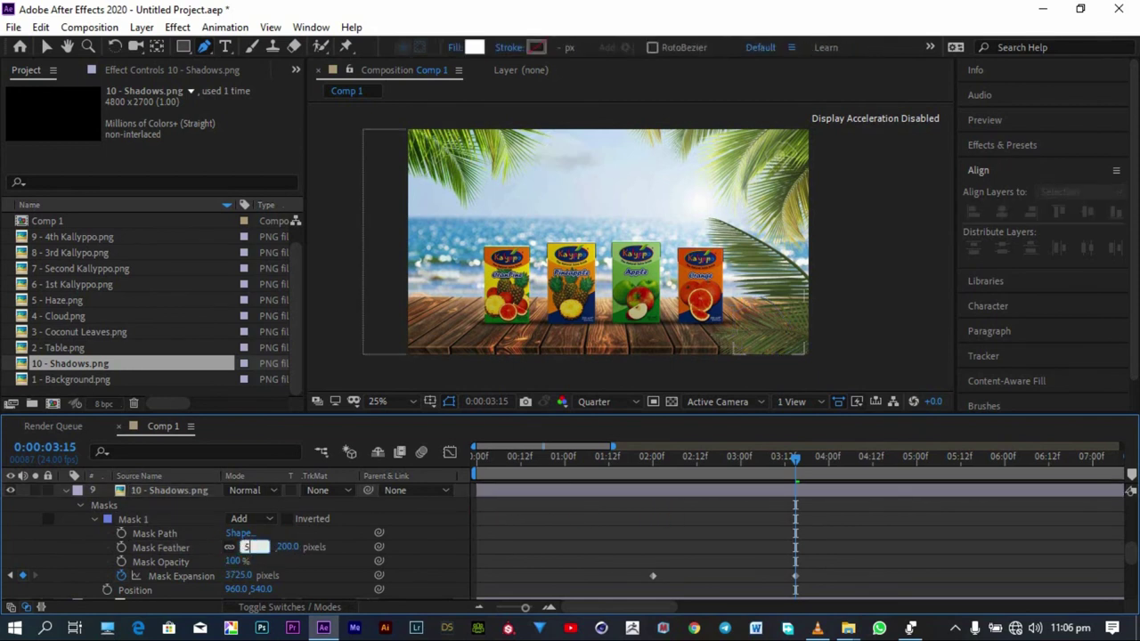
text(0)
key(Return)
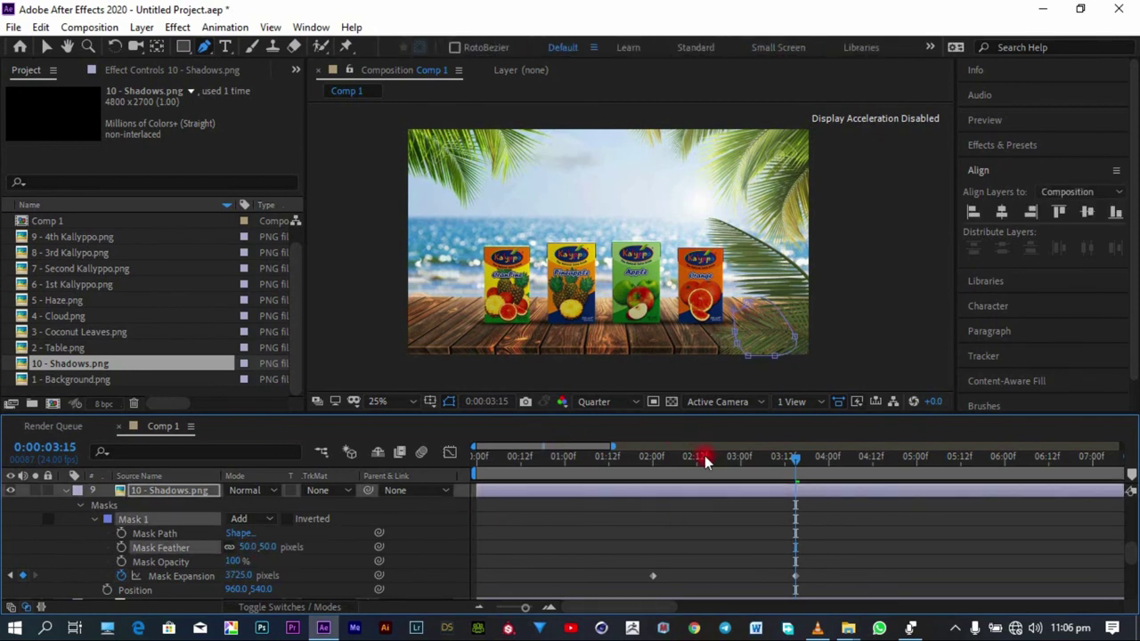
click(730, 472)
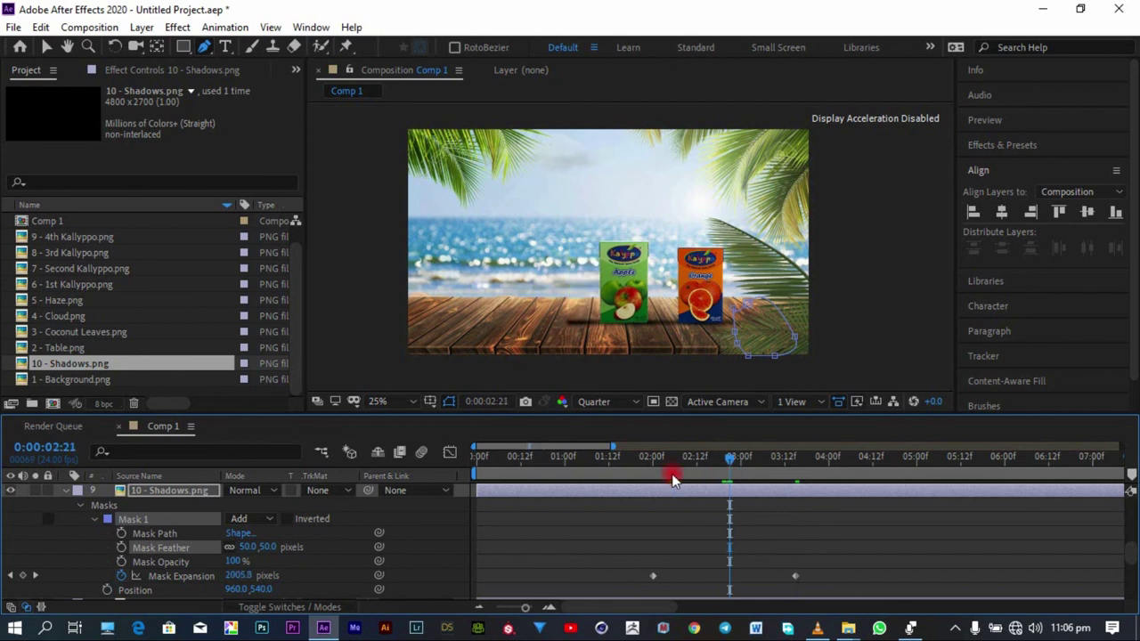
drag(245, 549, 675, 550)
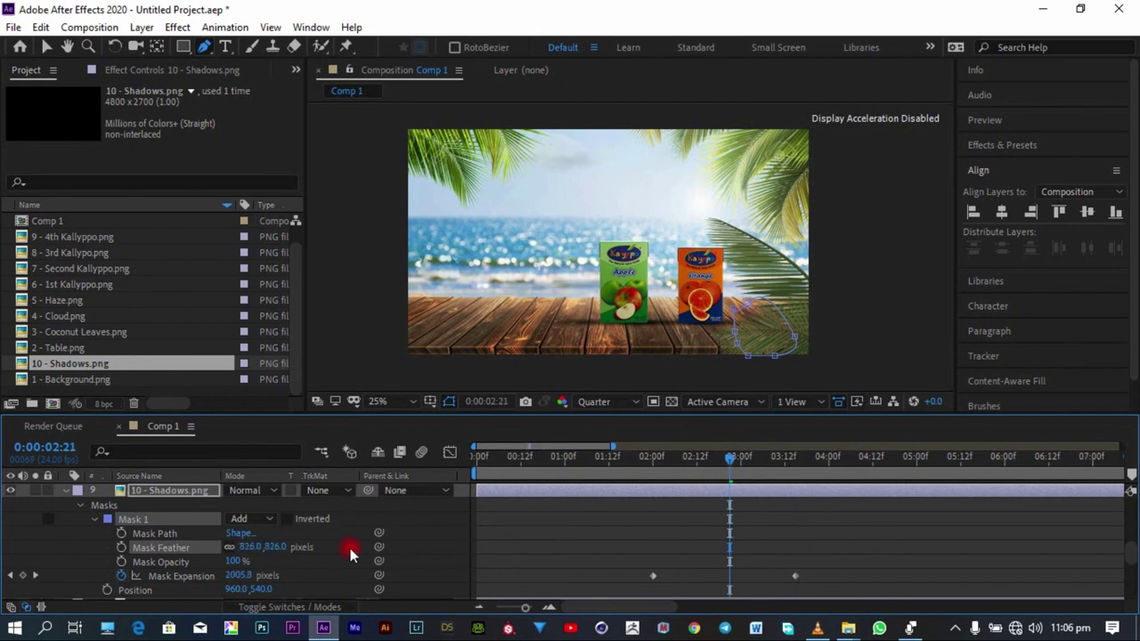
click(250, 547)
text(1)
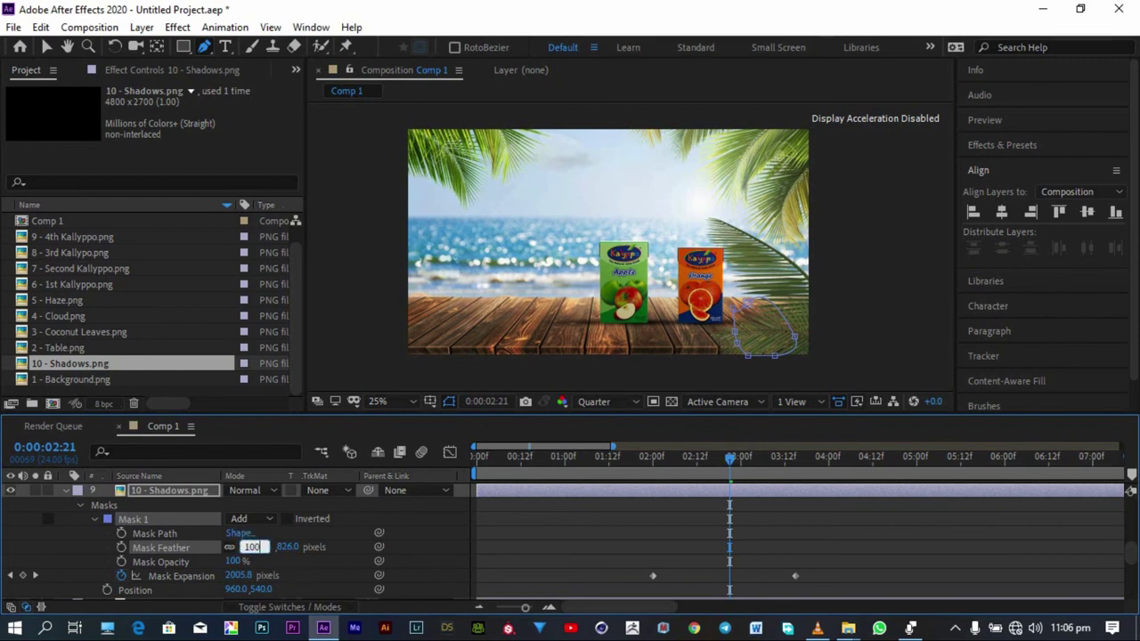
text(00)
key(Return)
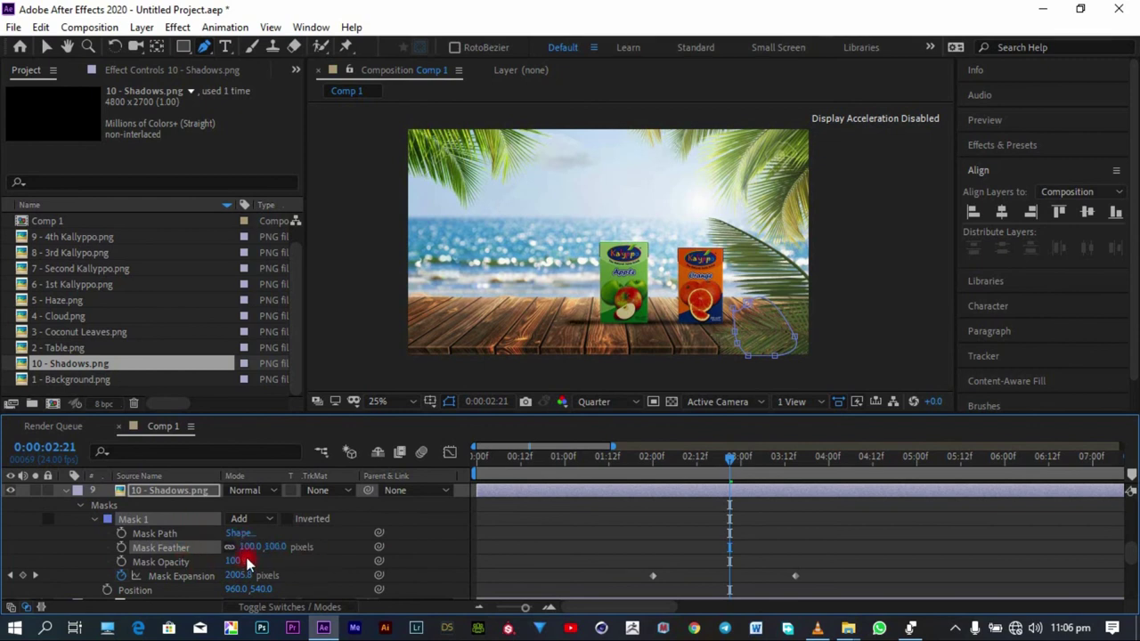
click(253, 547)
key(Return)
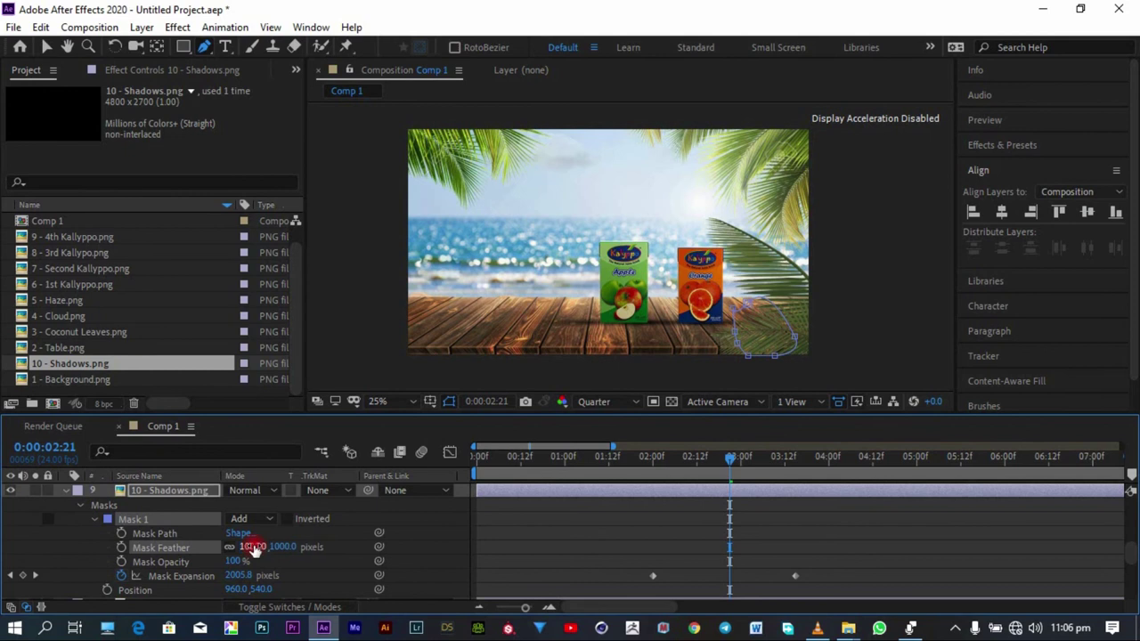
Step: Push the 3:15 Mask Expansion keyframe to 3999 pixels and return to the composition start
drag(730, 457, 795, 461)
click(477, 549)
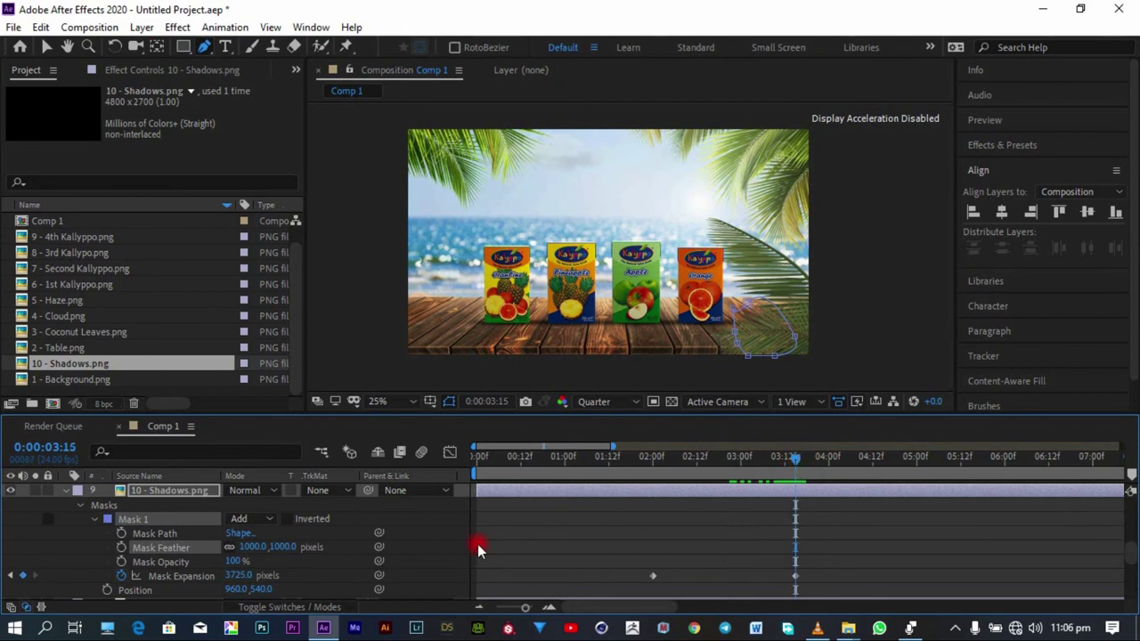
drag(231, 578, 455, 570)
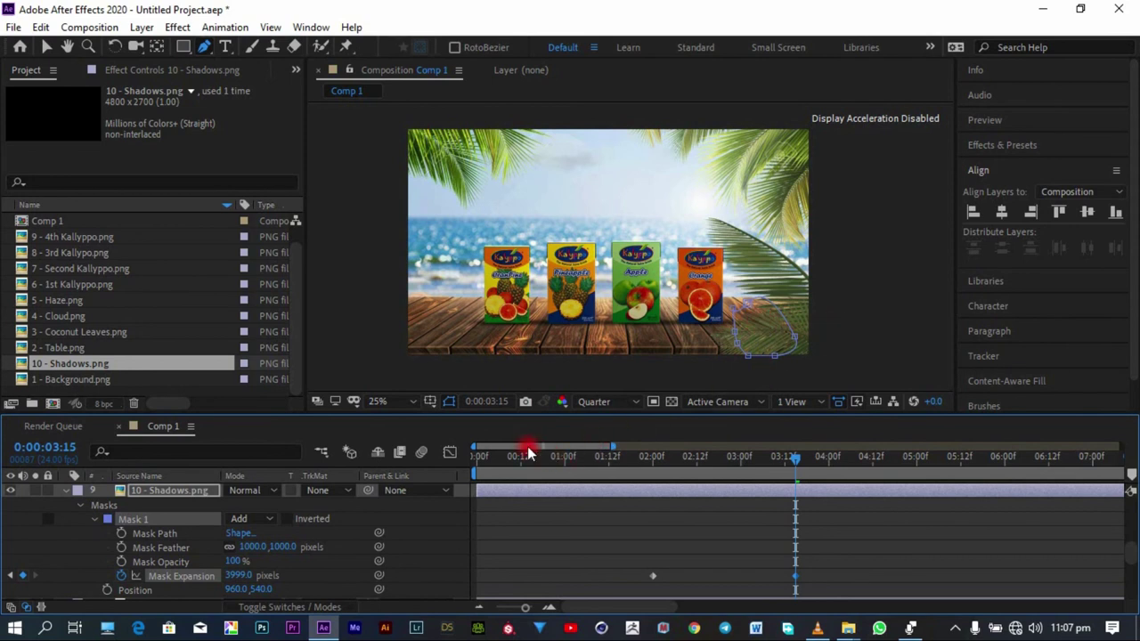
key(Home)
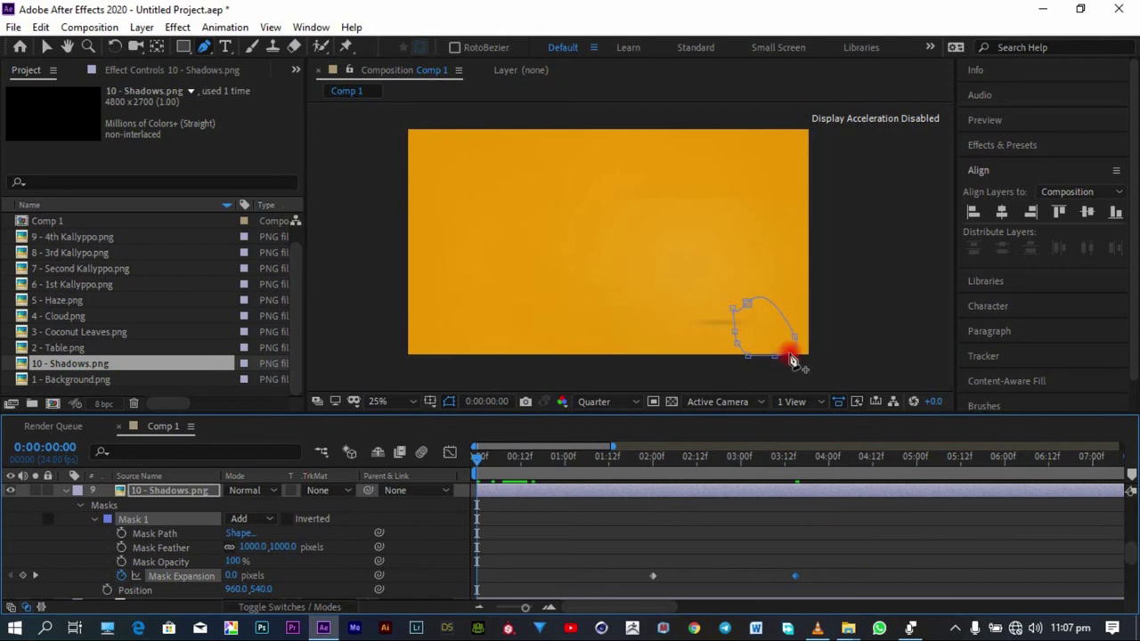
Step: Nudge a point on the Shadows mask outline, then preview Comp 1 and stop around 0:00:04:07
click(792, 338)
mouse_move(799, 339)
mouse_down()
mouse_move(783, 326)
mouse_move(810, 330)
mouse_up()
key(v)
double_click(735, 338)
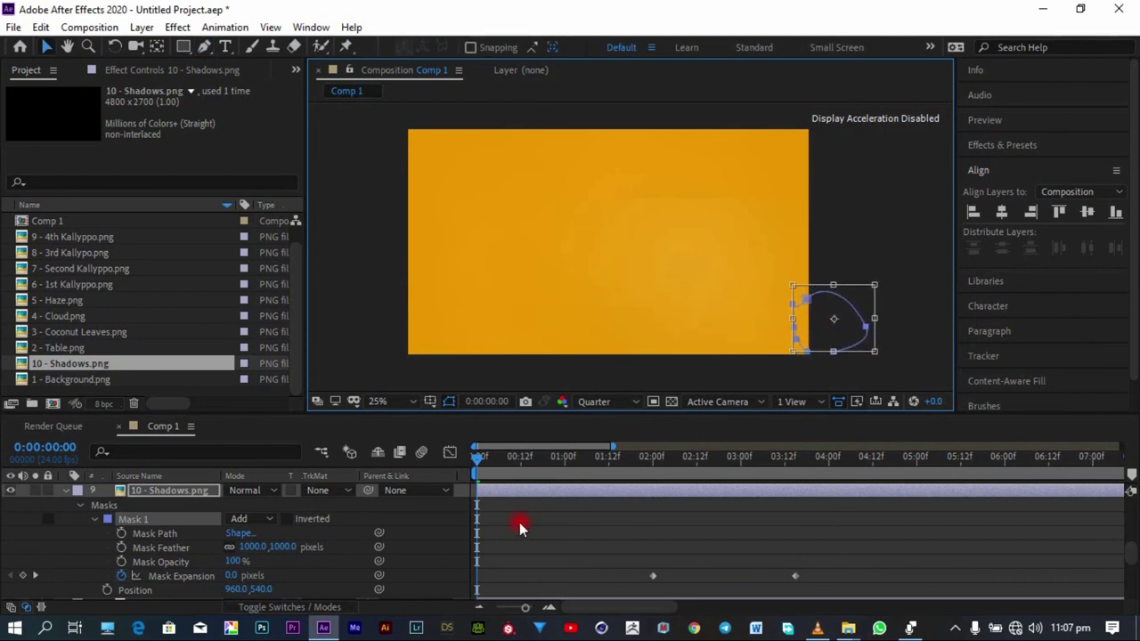
key(space)
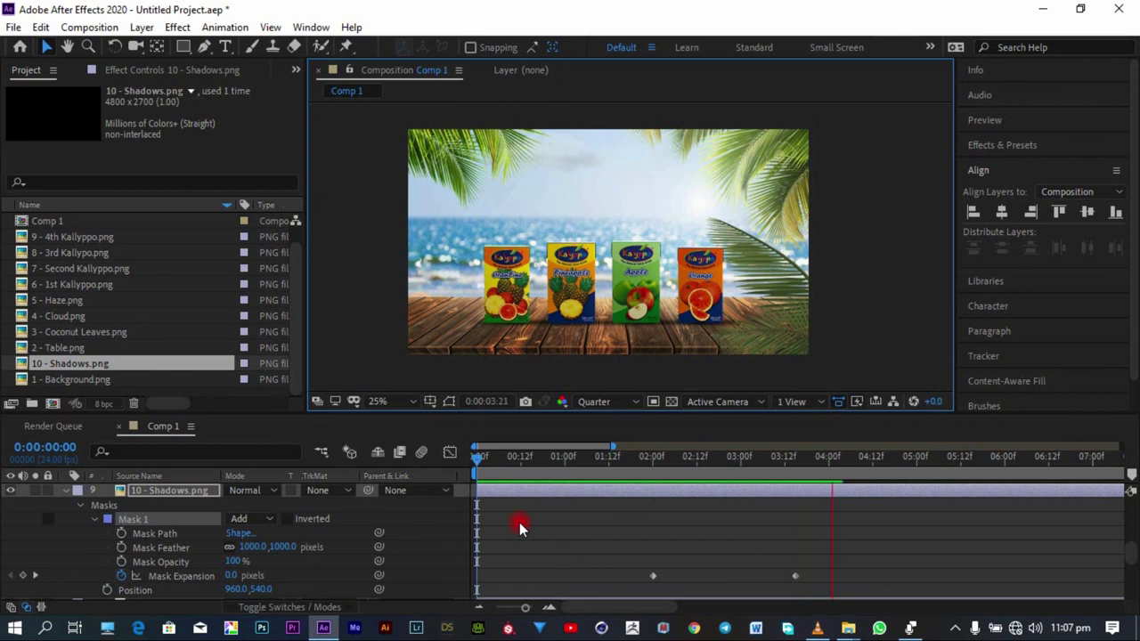
key(space)
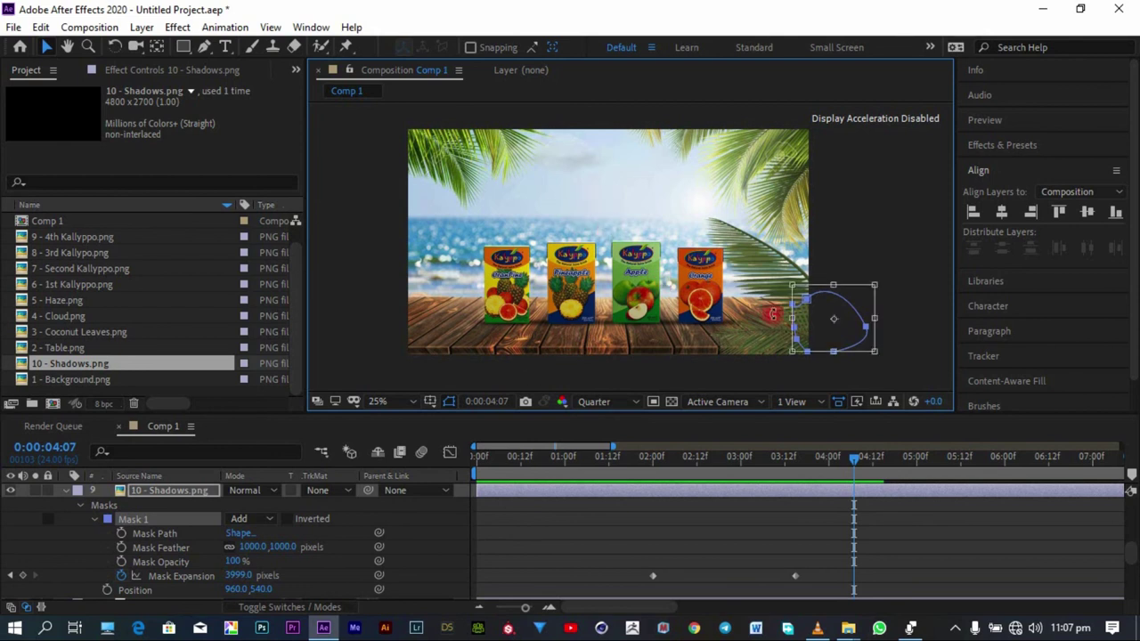
Step: Add a 'Kallyppo' text layer near the top of the beach scene
click(225, 46)
click(589, 174)
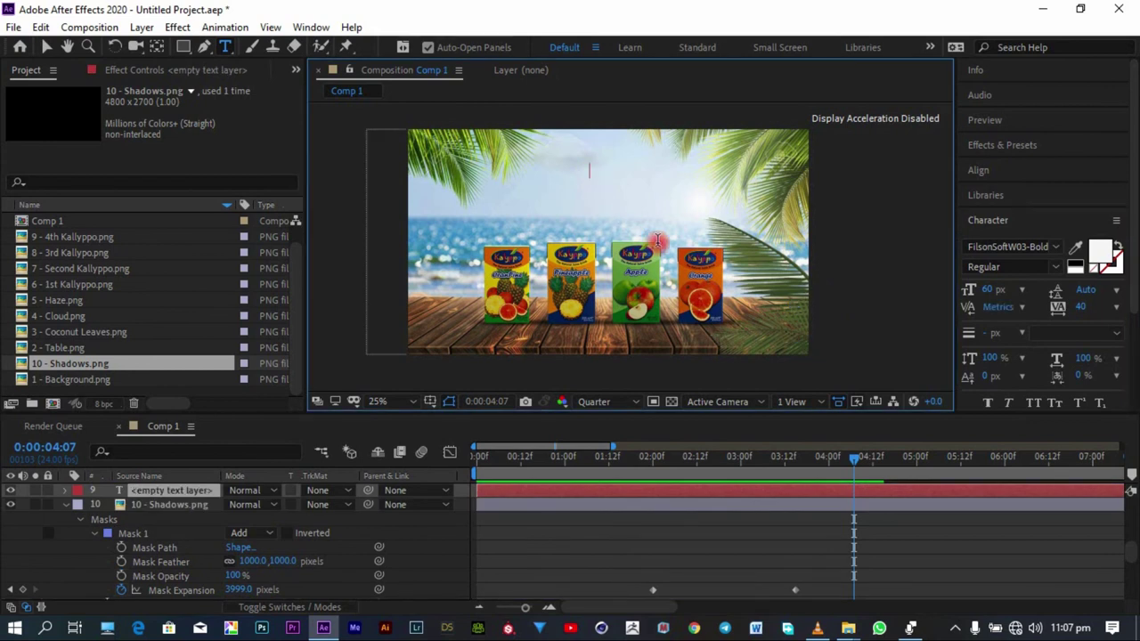
text(Kallyppo)
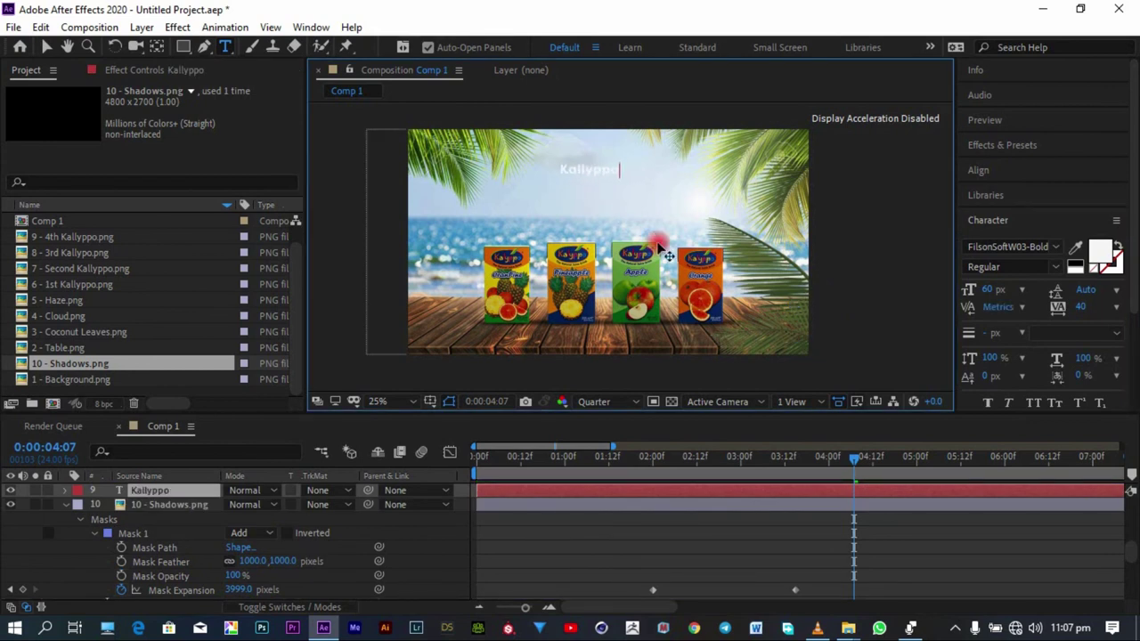
key(Escape)
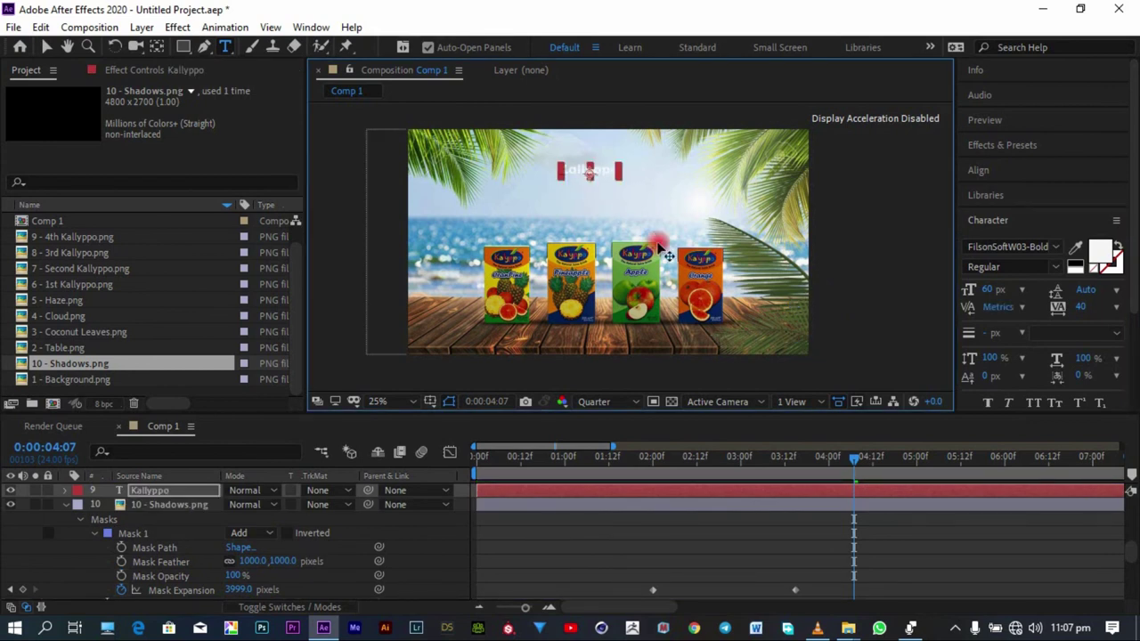
Step: Set the Kallyppo title's font to Anydore in the Character panel
click(1052, 252)
scroll(988, 326, down, 8)
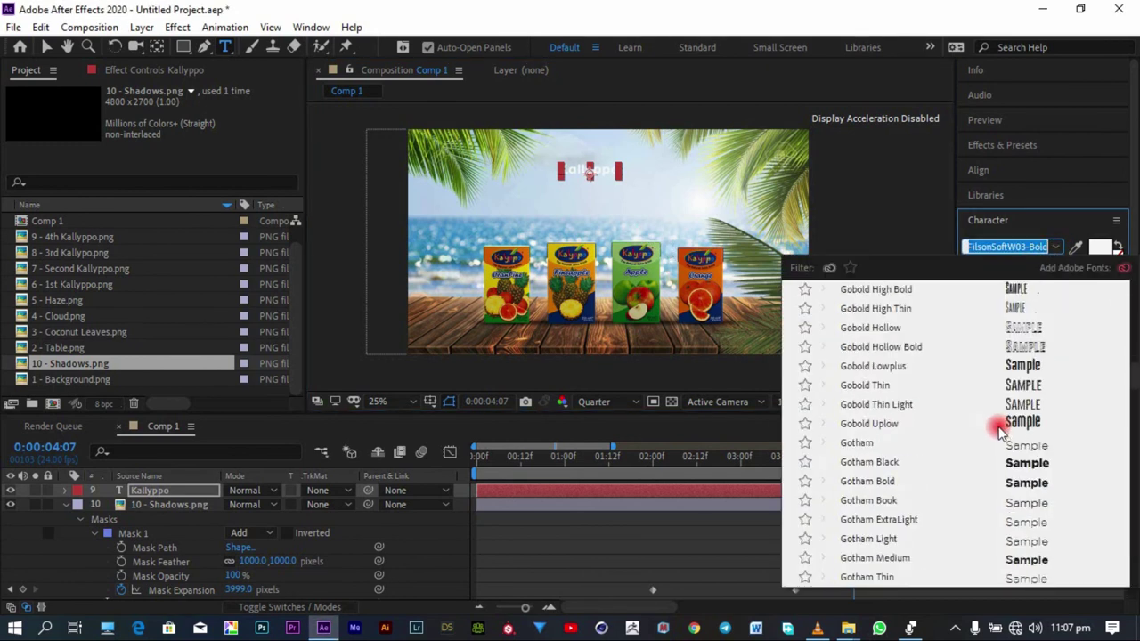
scroll(1004, 428, down, 3)
scroll(1004, 426, up, 3)
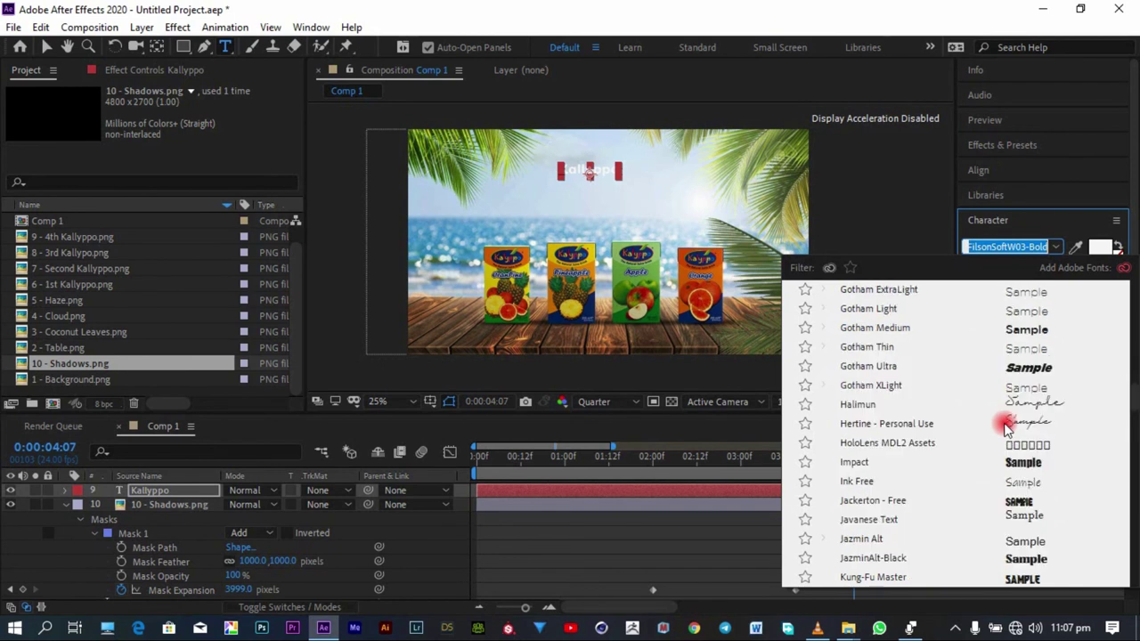
scroll(1006, 423, down, 10)
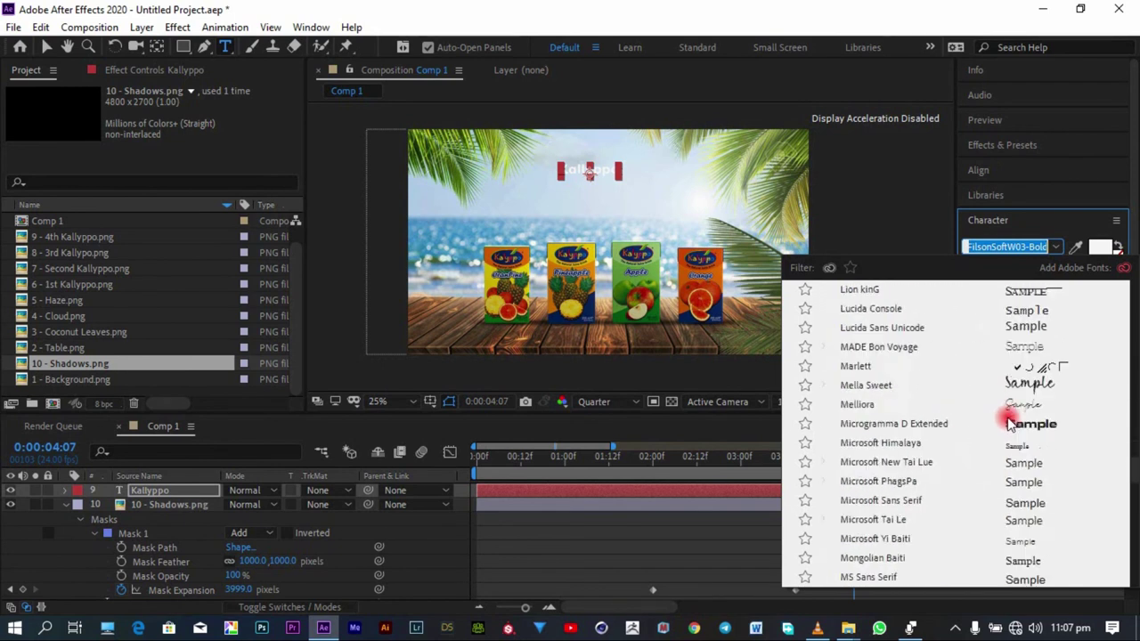
scroll(1009, 422, down, 8)
scroll(1009, 422, up, 2)
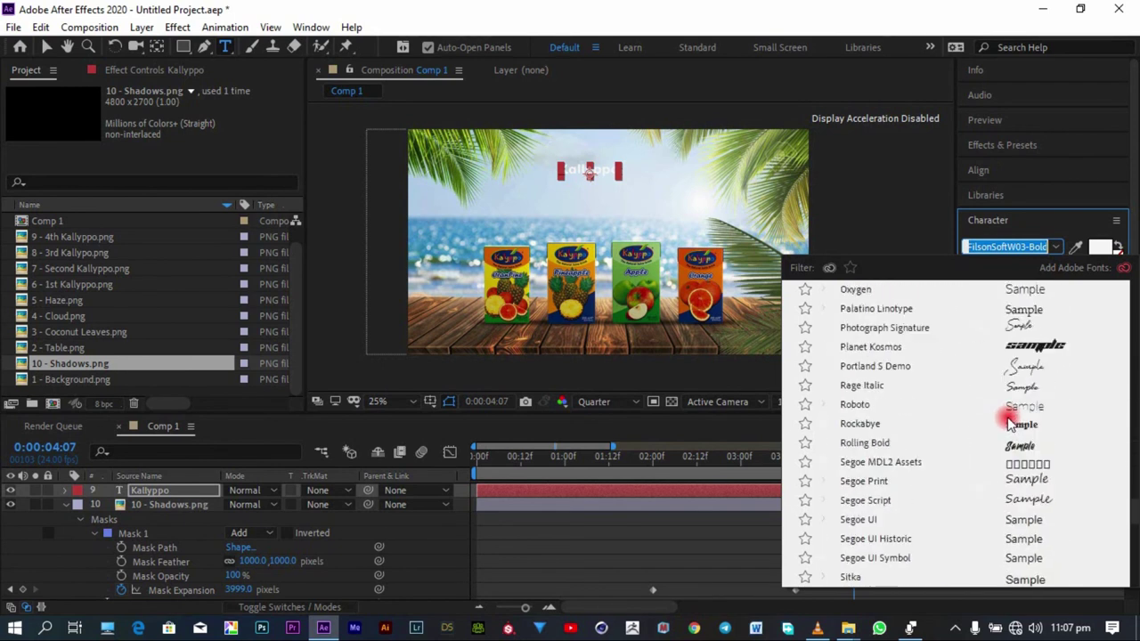
scroll(1009, 422, down, 1)
scroll(1011, 420, down, 6)
scroll(1013, 424, up, 8)
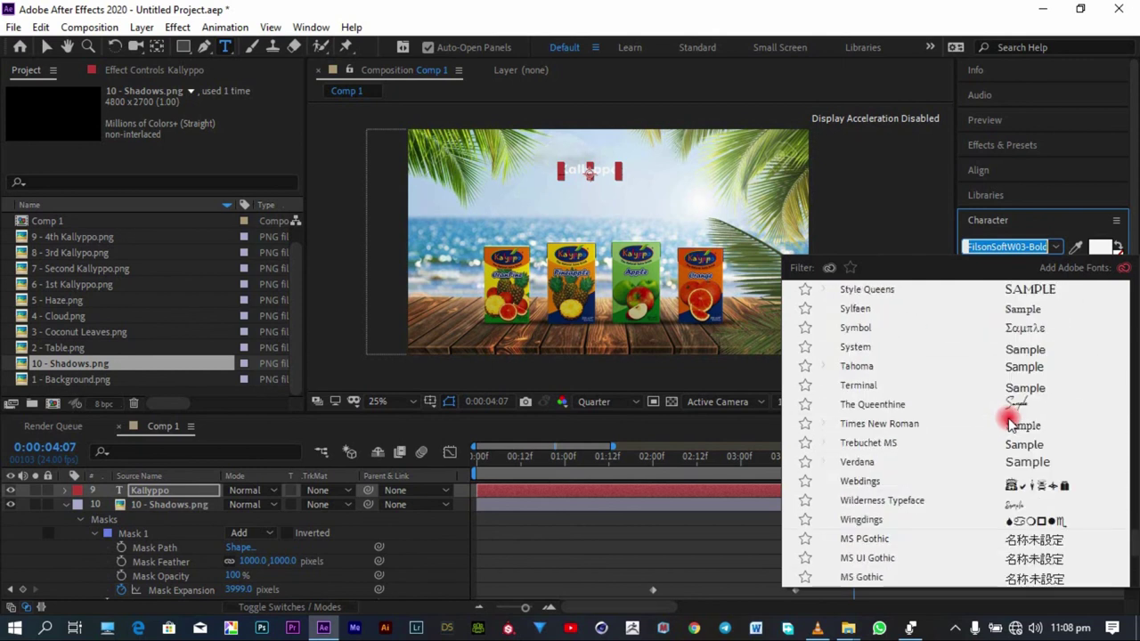
scroll(1016, 424, up, 15)
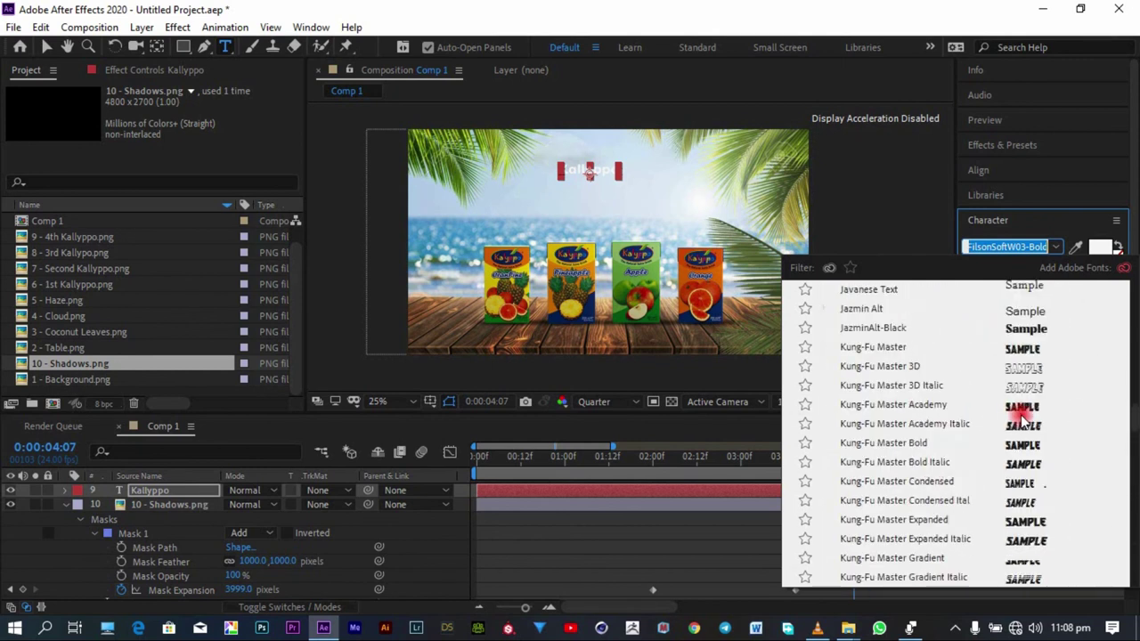
scroll(1022, 422, up, 15)
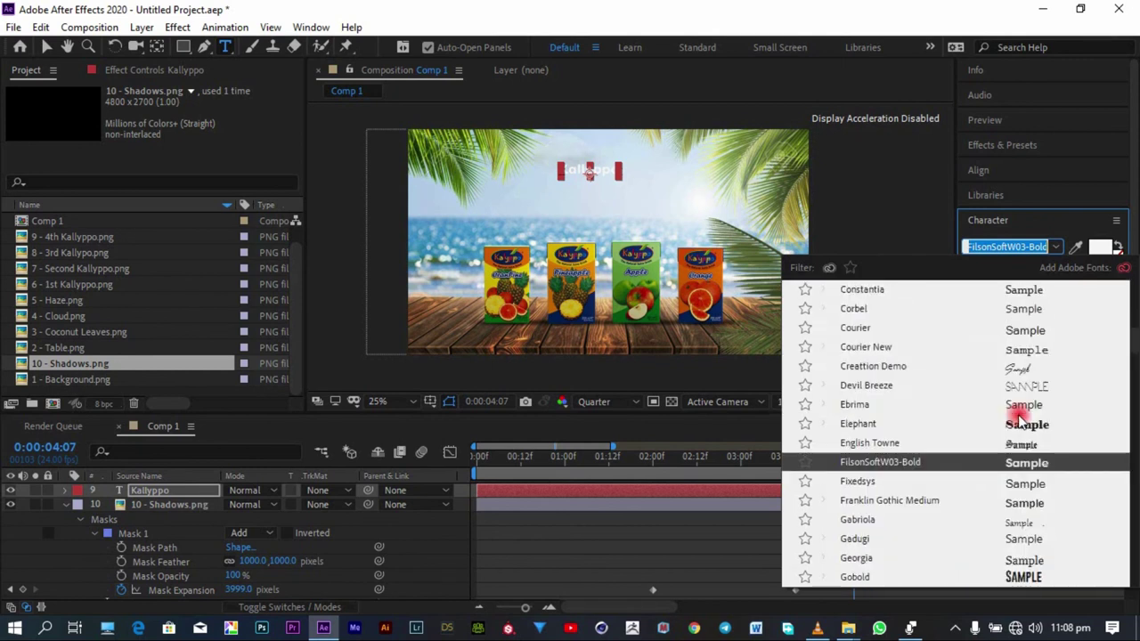
scroll(1020, 419, up, 6)
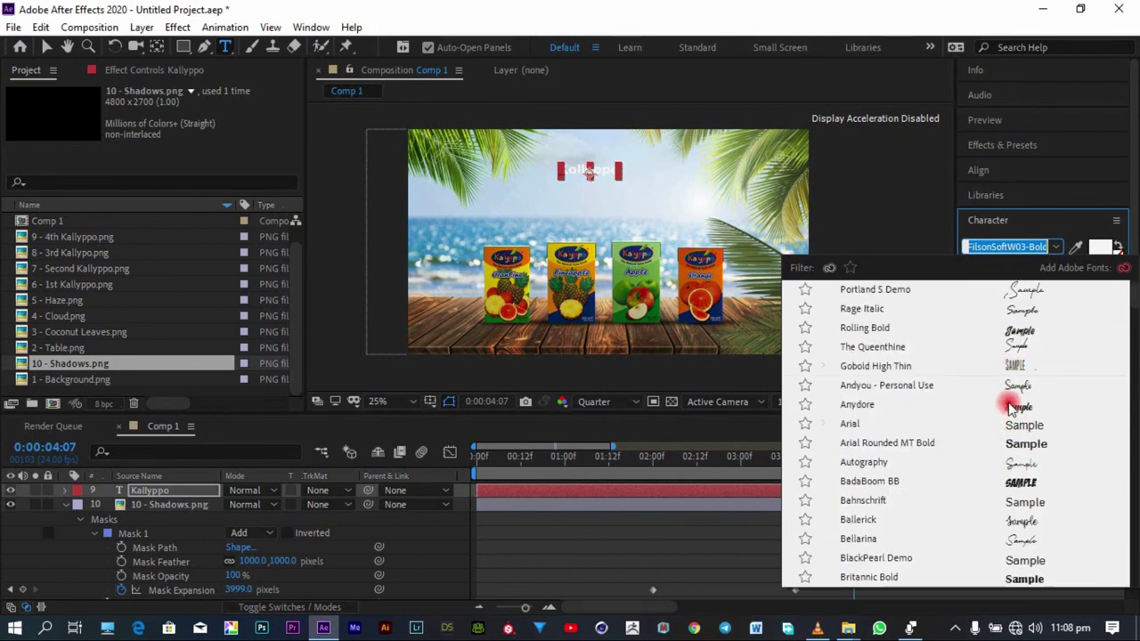
key(Escape)
scroll(612, 174, up, 2)
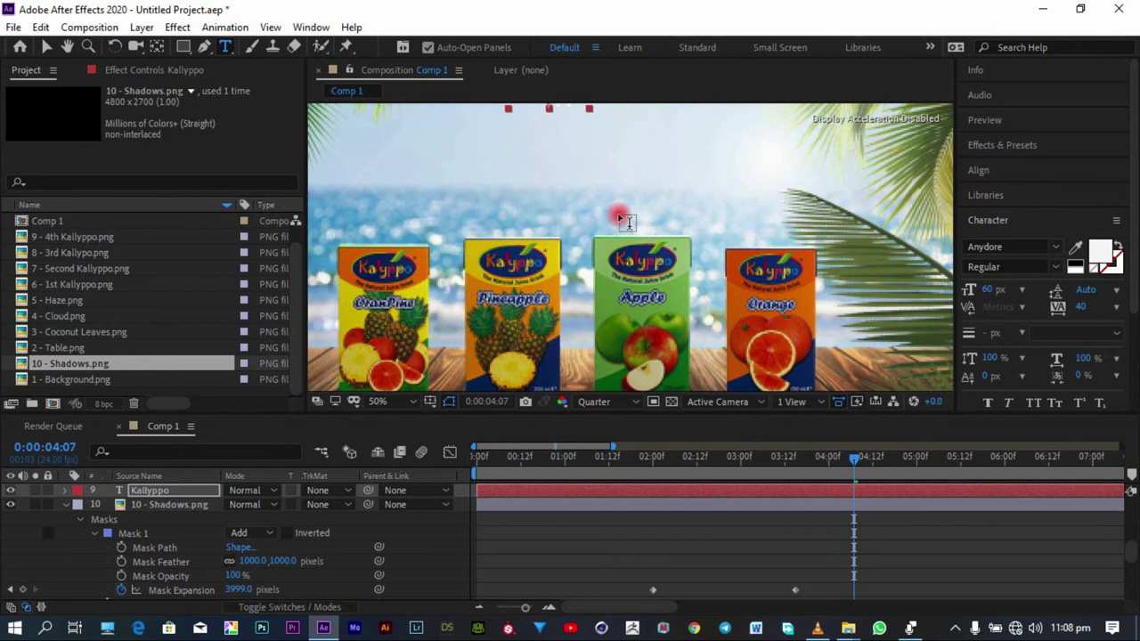
Step: Enlarge the Kallyppo title and move it slightly lower in the sky
drag(582, 119, 613, 190)
key(v)
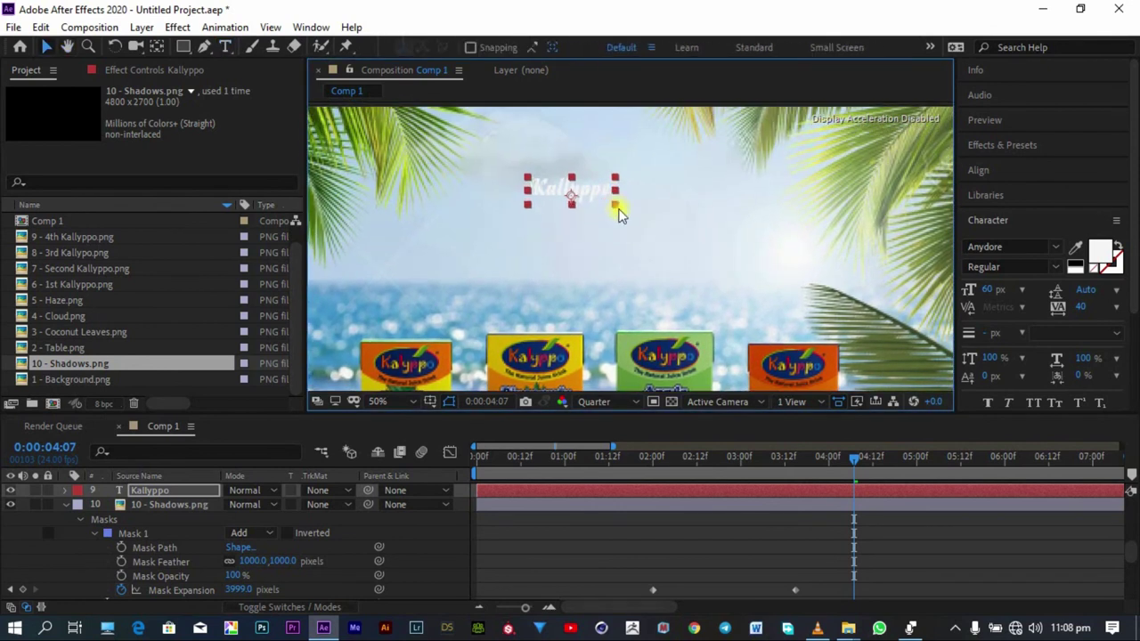
drag(654, 229, 656, 222)
drag(614, 178, 621, 222)
click(668, 260)
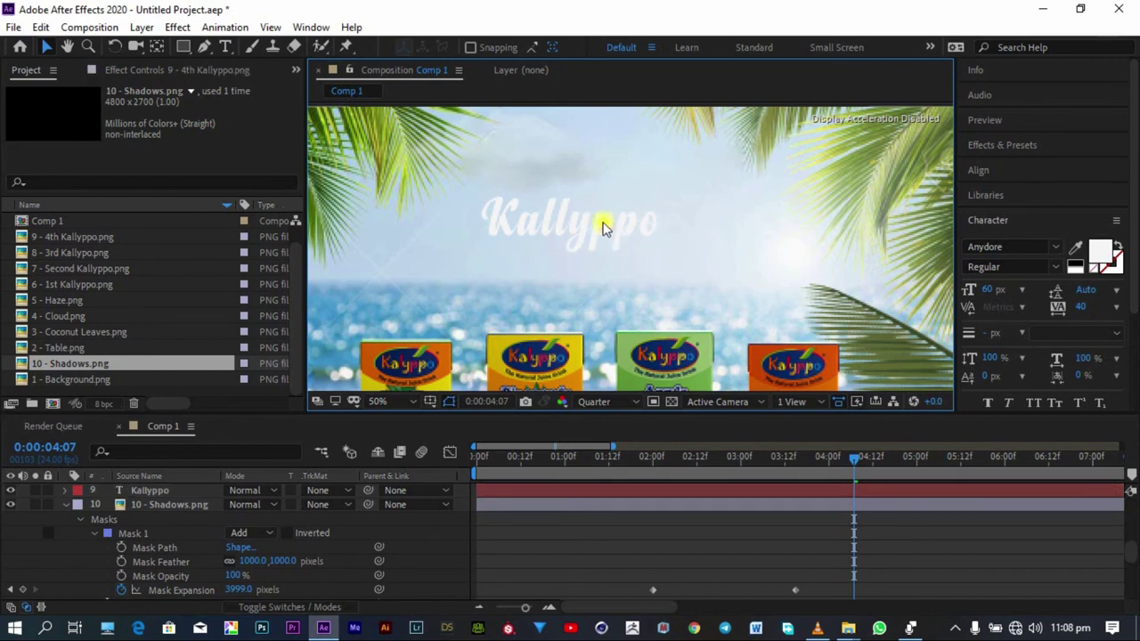
key(ctrl+z)
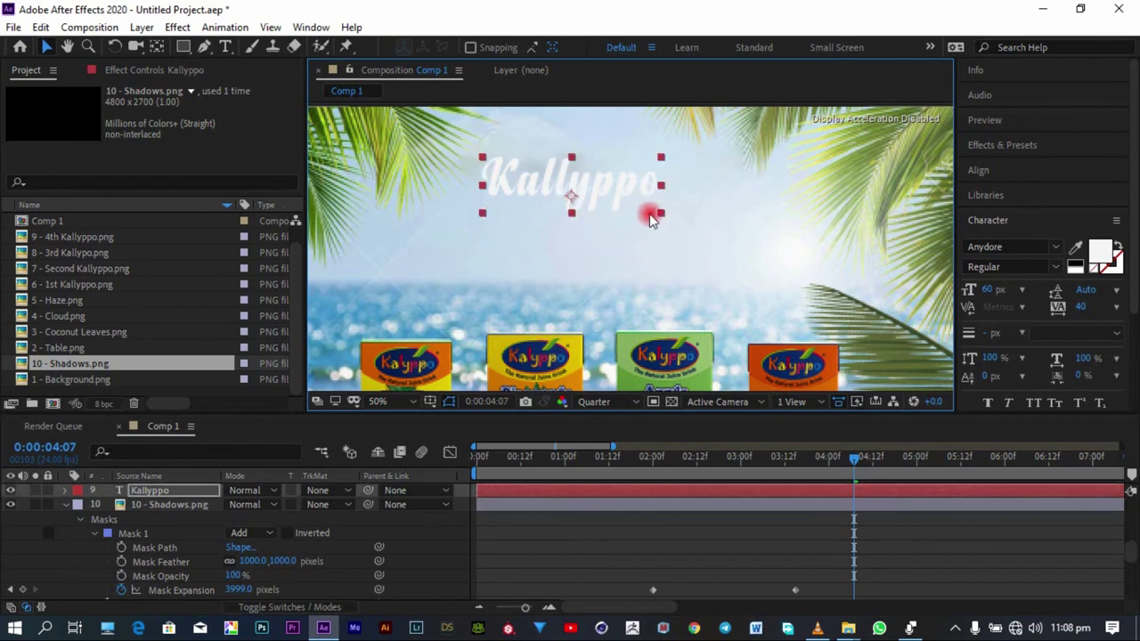
drag(674, 231, 687, 234)
drag(582, 191, 585, 231)
Step: Move the Kallyppo layer to the top of the layer stack
scroll(474, 505, up, 5)
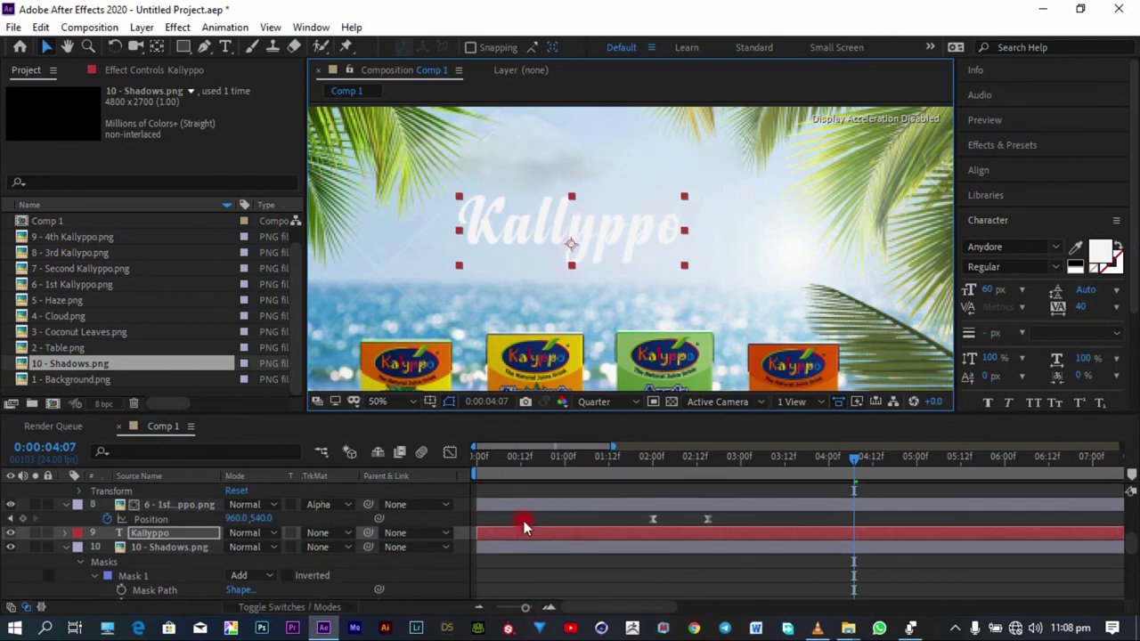
scroll(611, 529, down, 5)
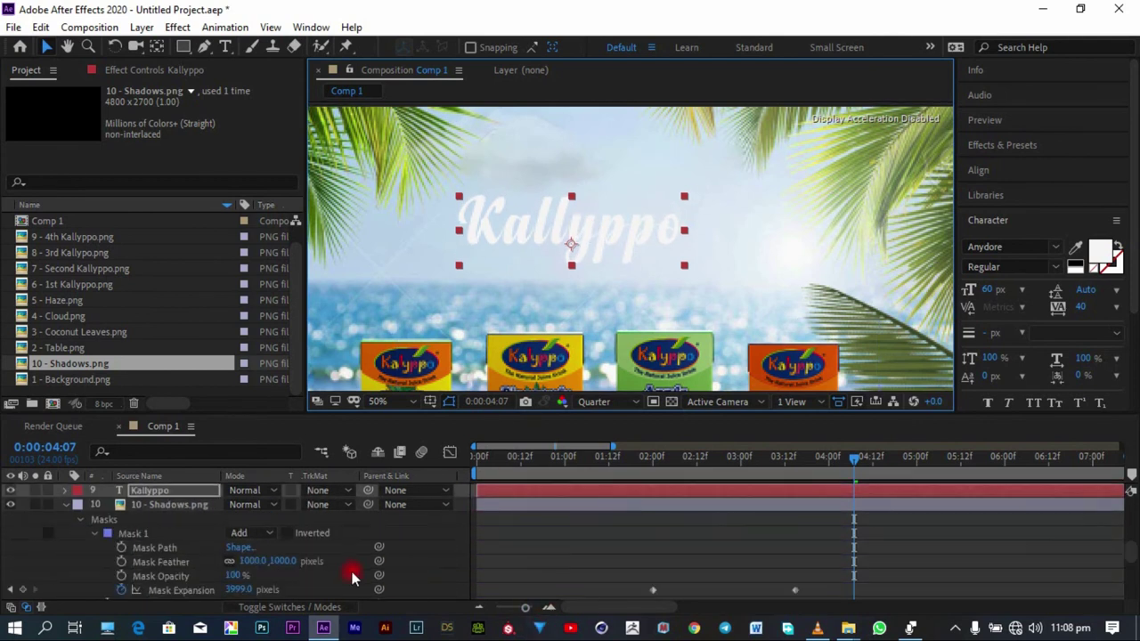
mouse_move(172, 505)
mouse_down()
mouse_move(166, 478)
mouse_move(161, 490)
mouse_up()
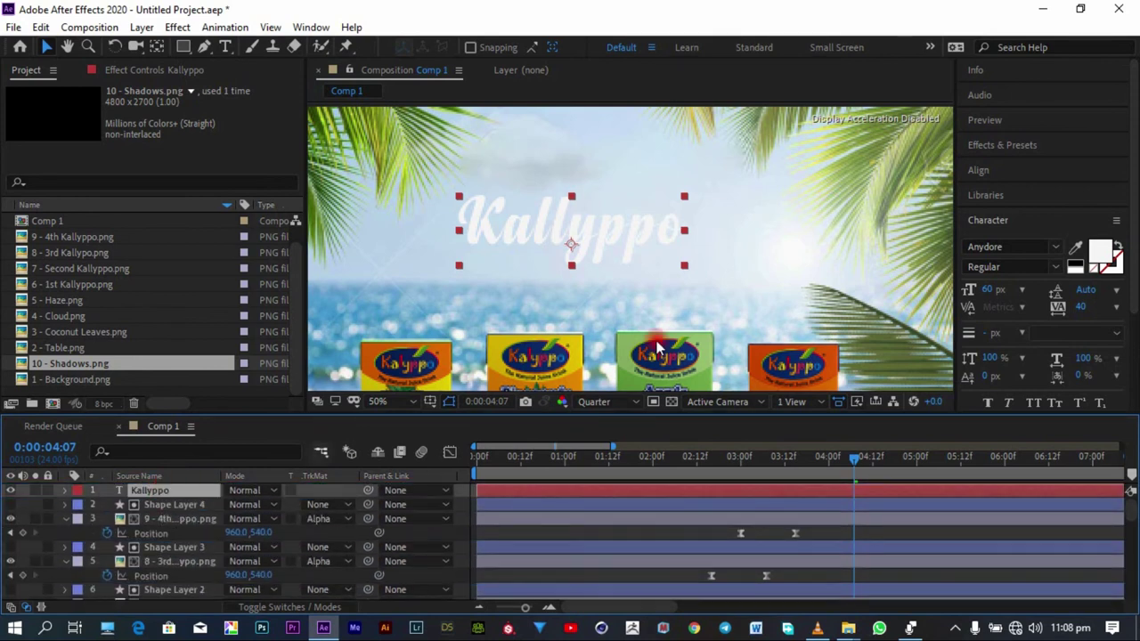
Step: Colour the title orange by sampling the orange carton with the eyedropper
click(1074, 246)
click(504, 338)
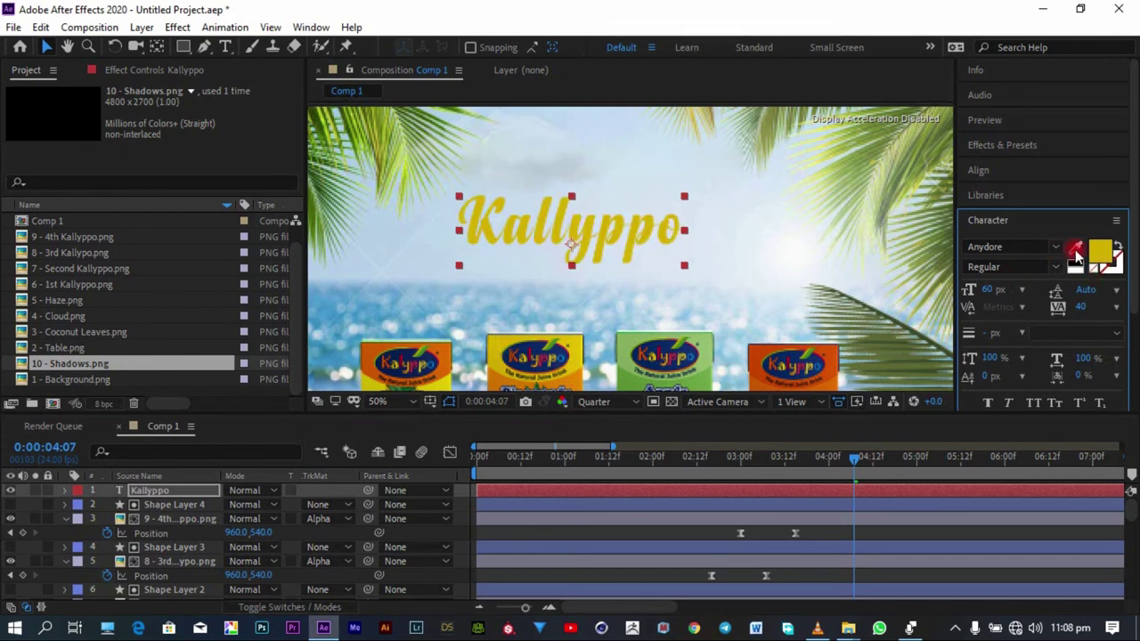
click(775, 367)
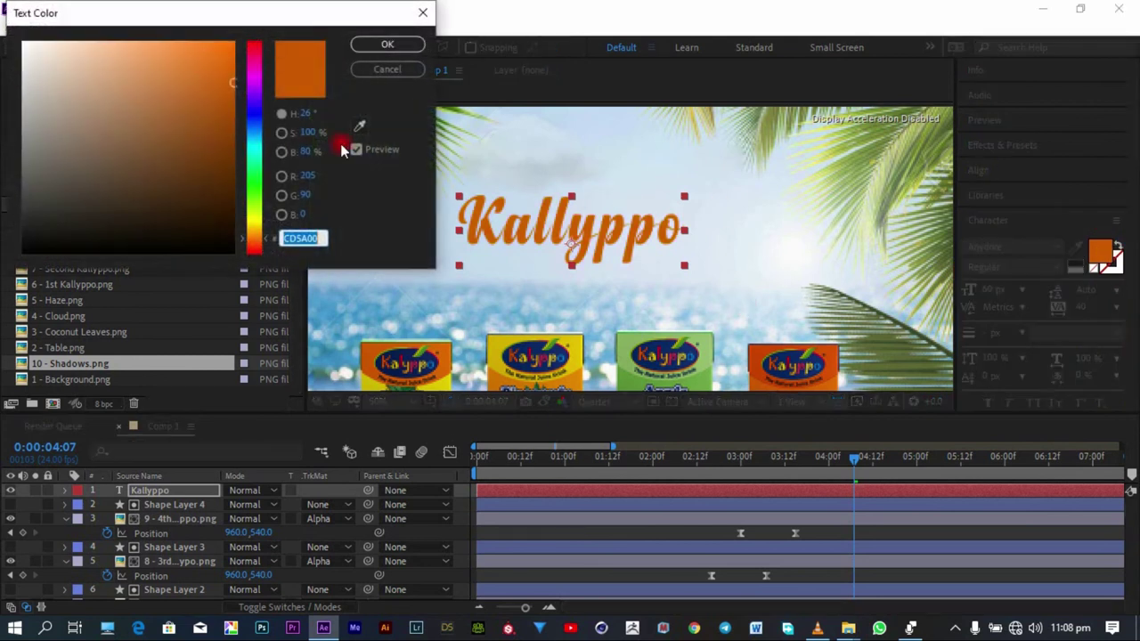
click(383, 43)
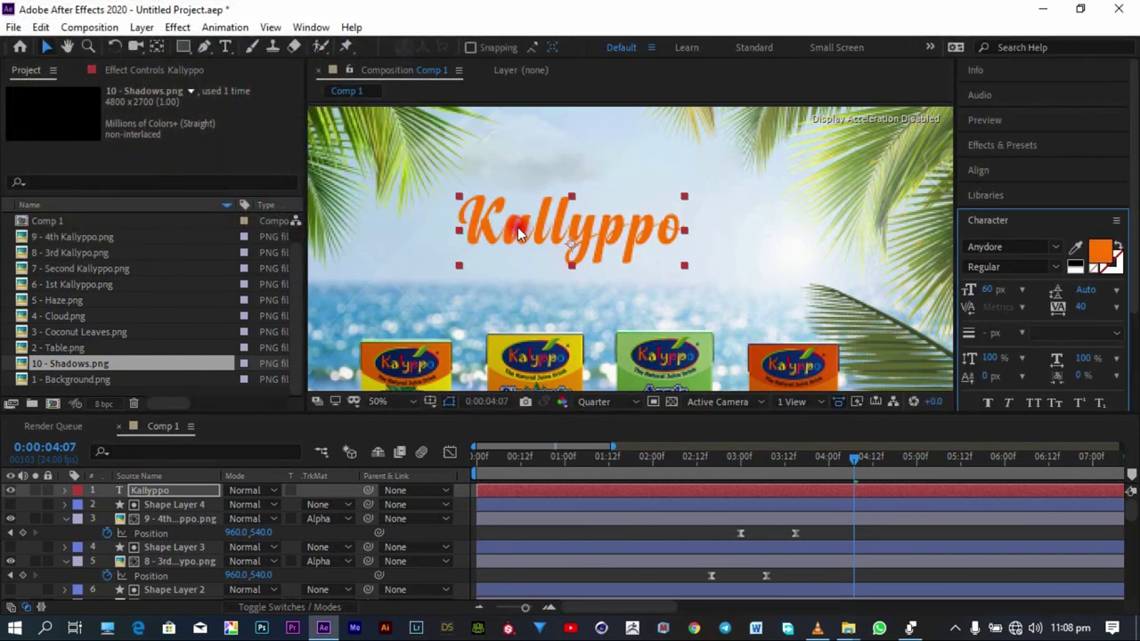
click(167, 494)
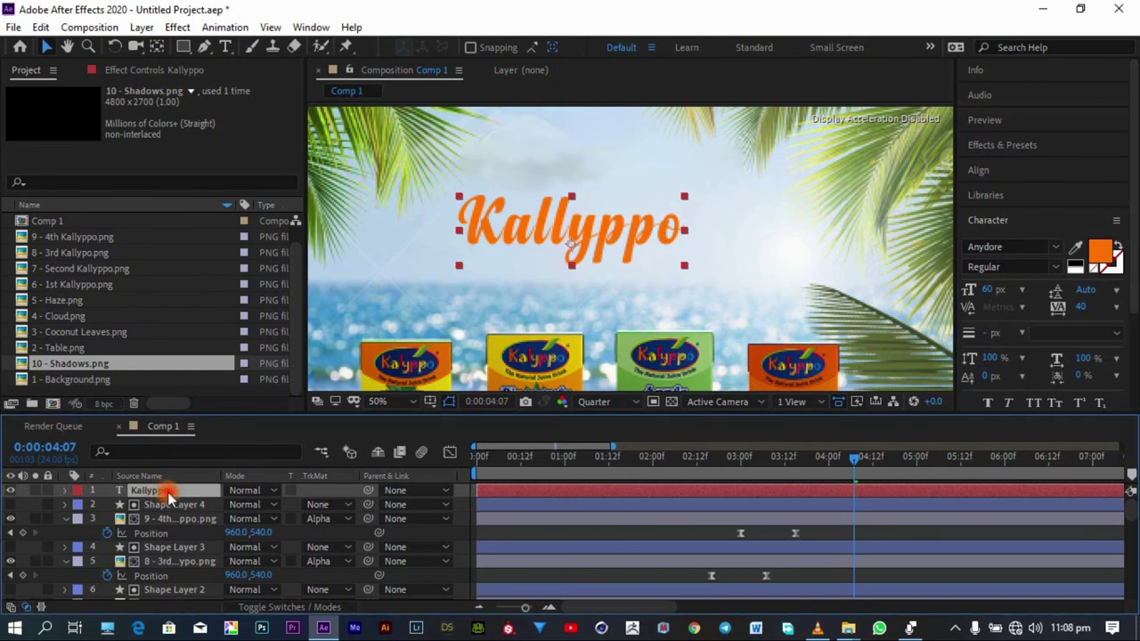
Step: Duplicate the title and give the copy a thick yellow DFC700 stroke
key(ctrl+d)
click(1088, 263)
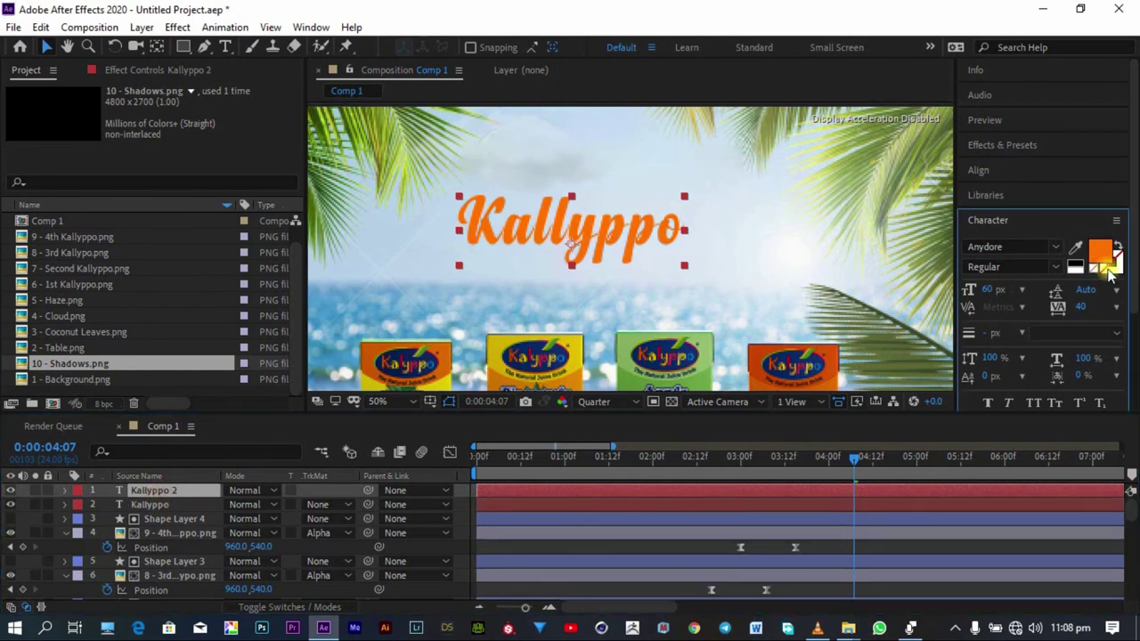
click(1107, 269)
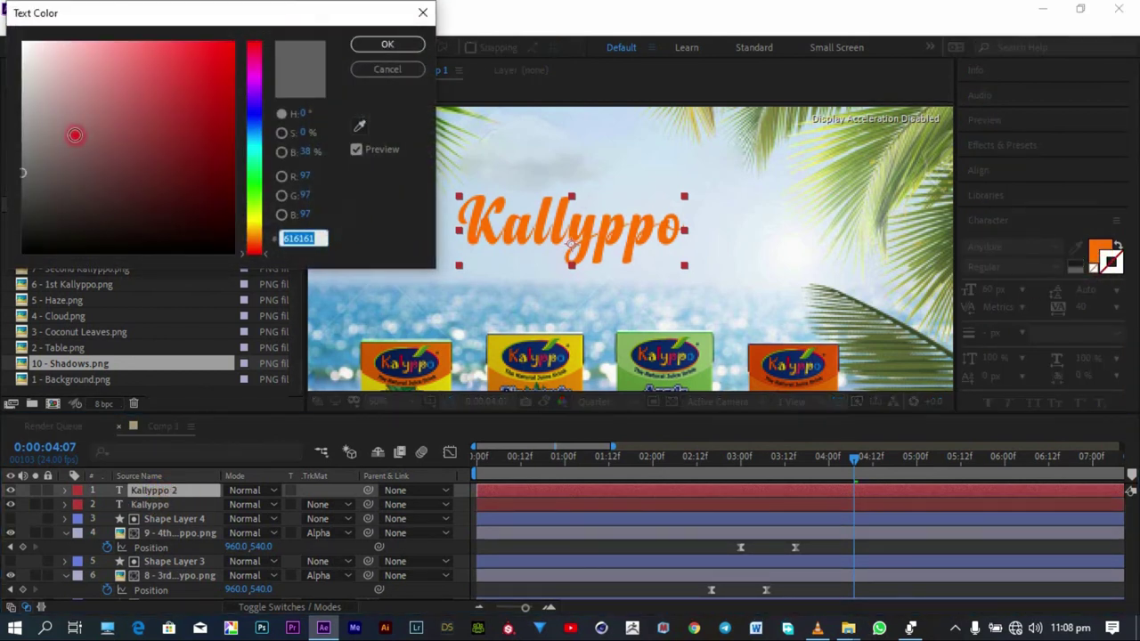
click(360, 126)
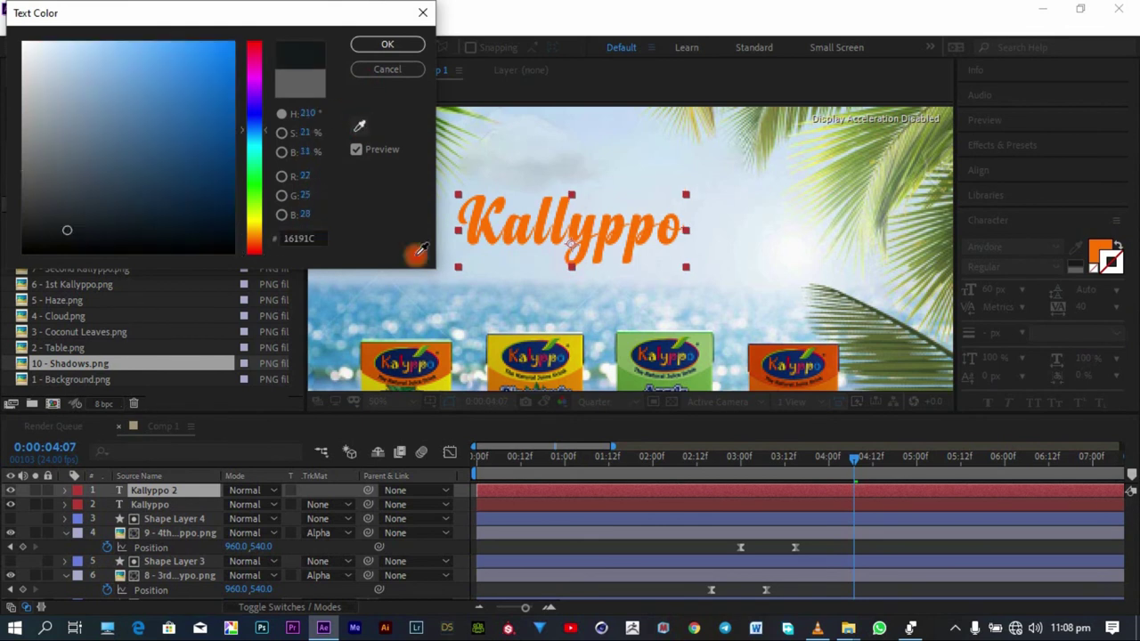
click(441, 388)
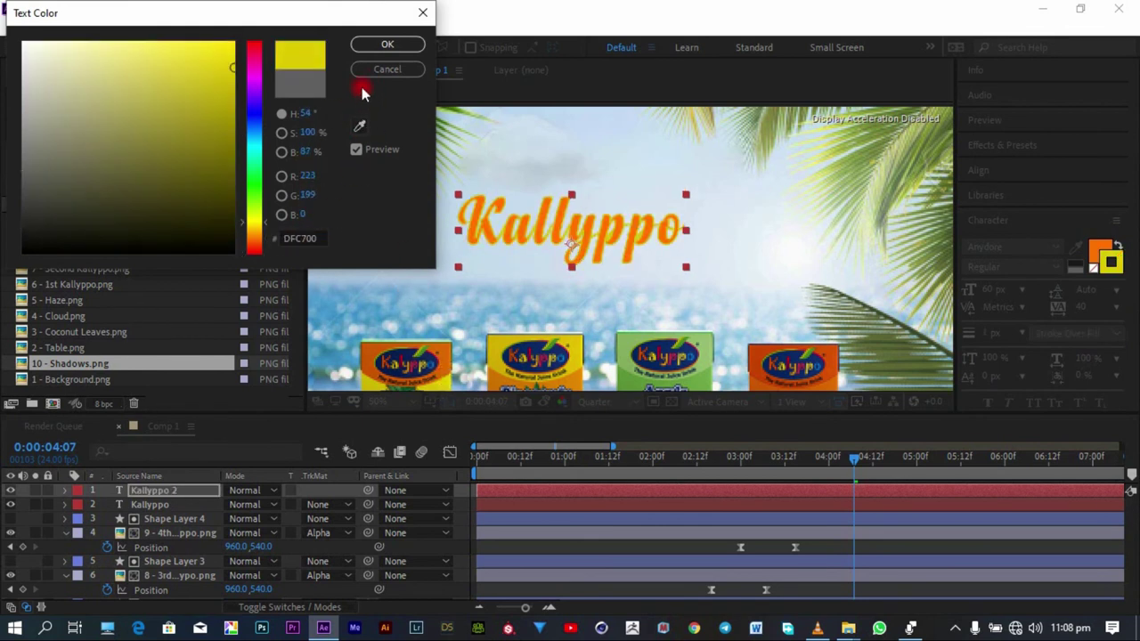
click(384, 47)
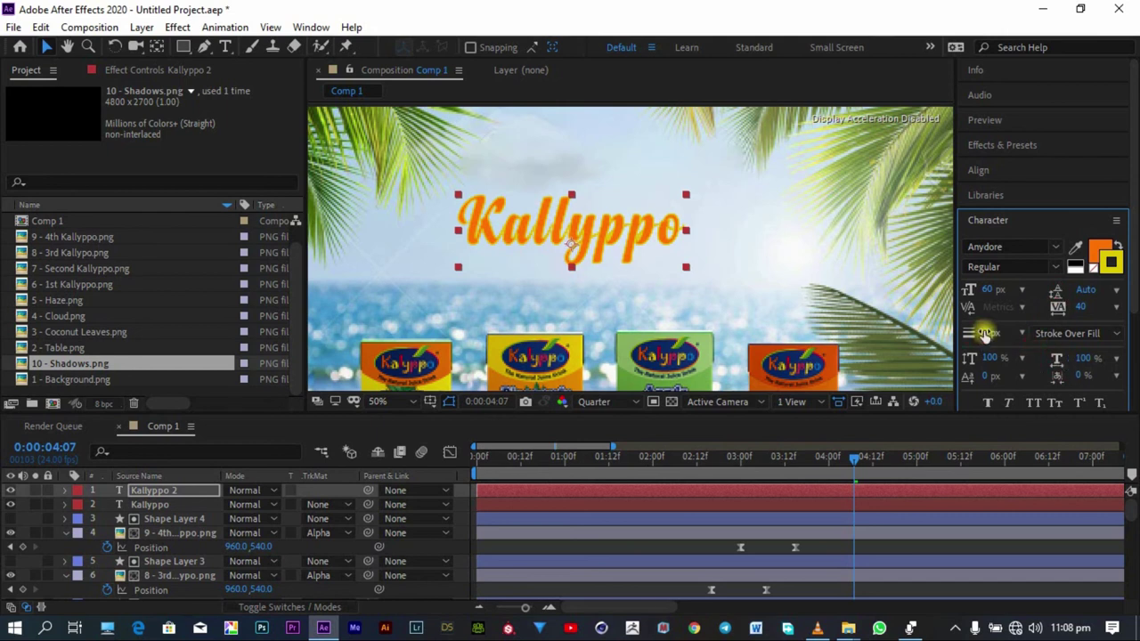
drag(986, 333, 1004, 332)
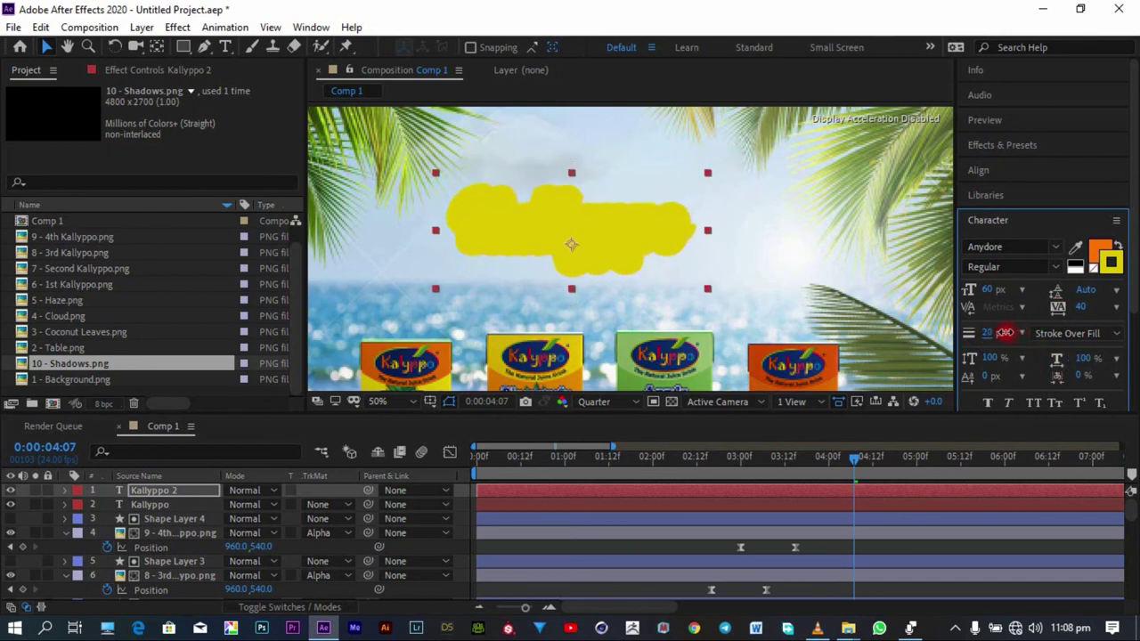
Step: Move the Kallyppo layer above Kallyppo 2 so the lettering covers the outline
click(169, 505)
drag(173, 505, 173, 487)
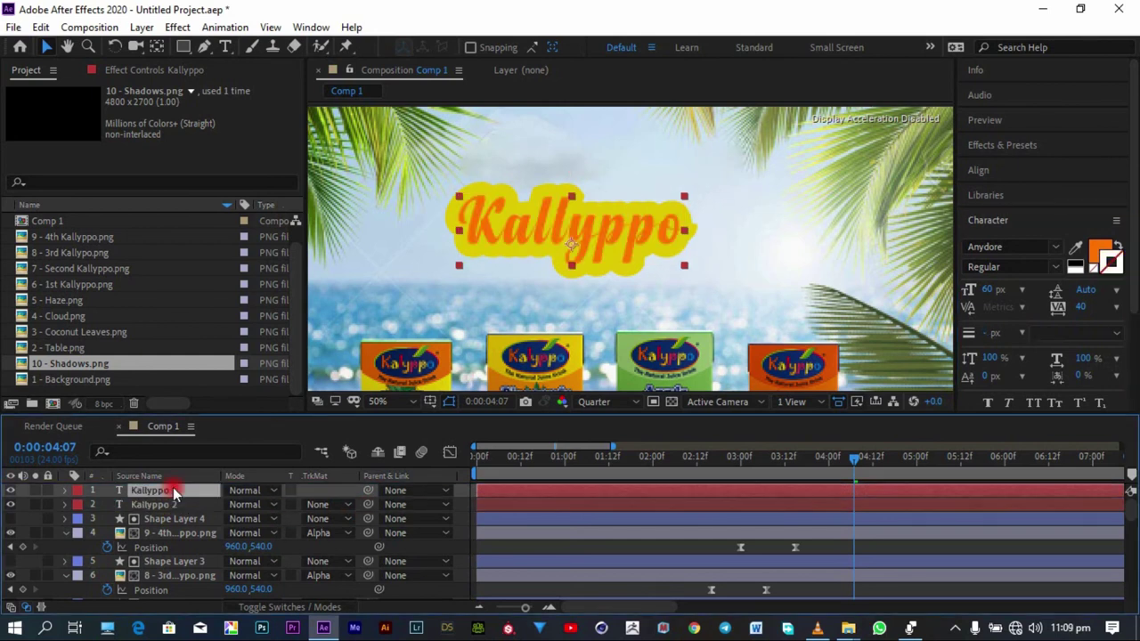
scroll(653, 304, down, 4)
Step: Recentre the view and preview Comp 1 from 0:00 as the cartons slide in
scroll(609, 240, up, 2)
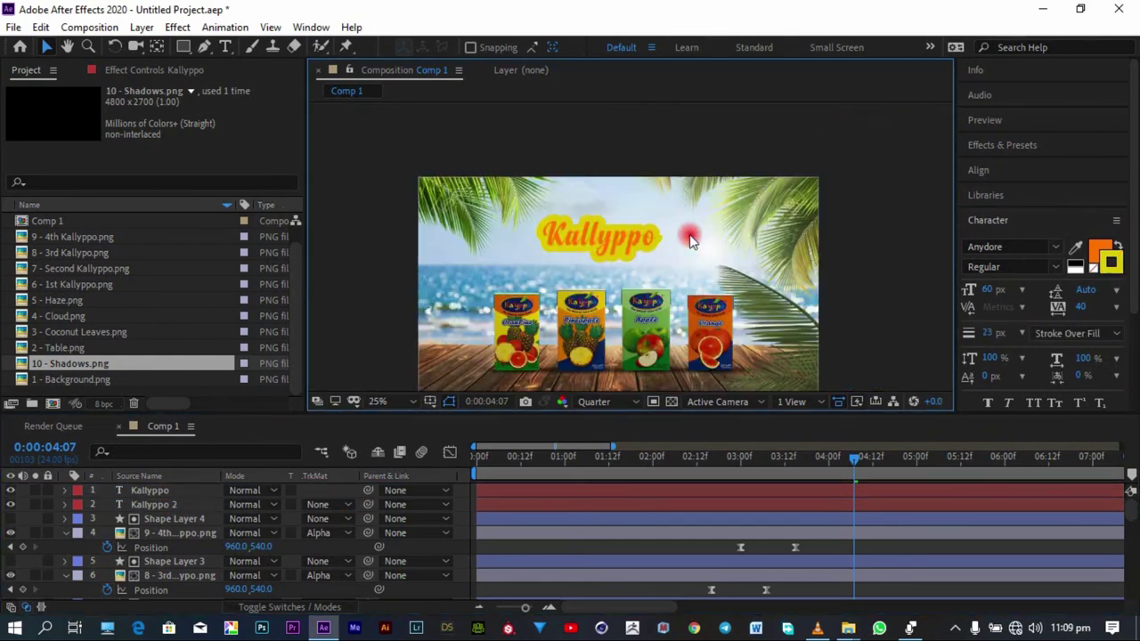
drag(609, 240, 620, 218)
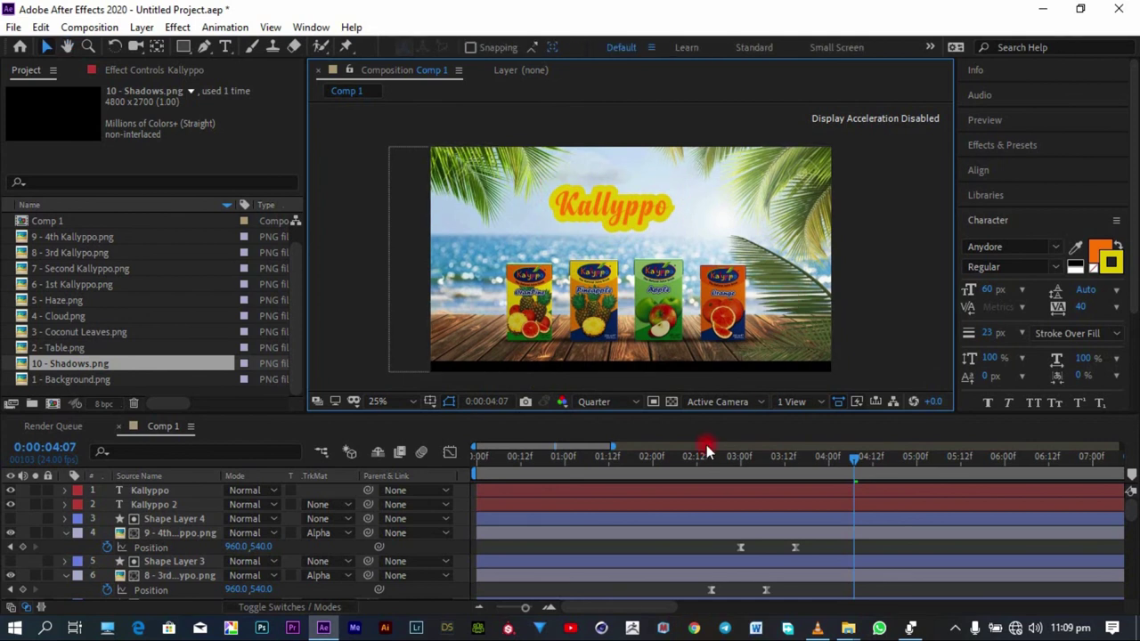
drag(592, 463, 409, 467)
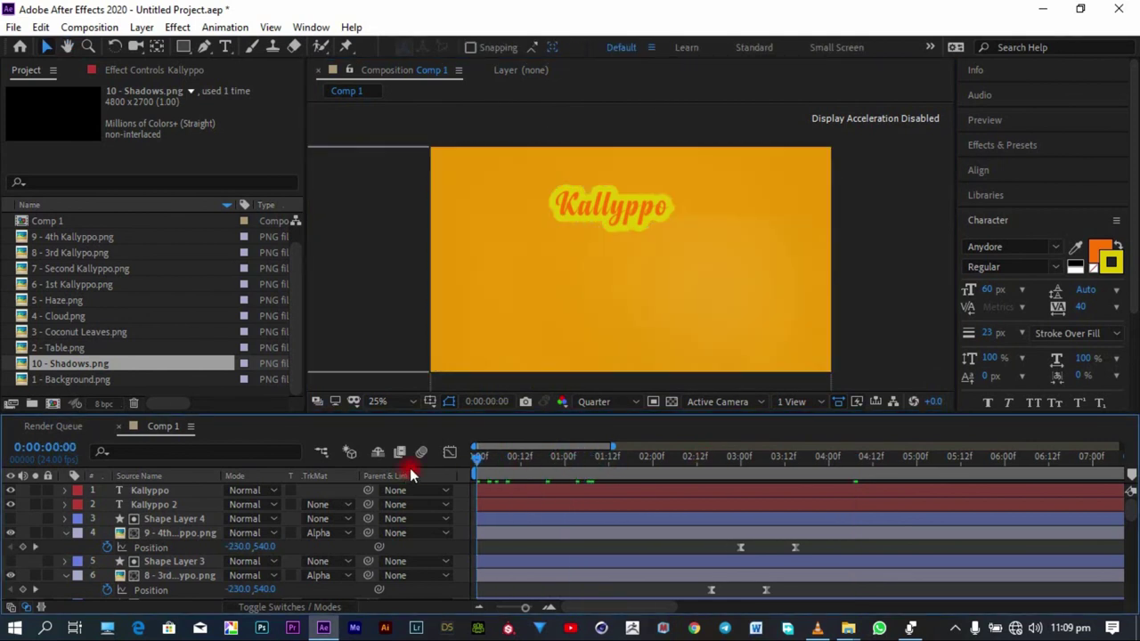
key(space)
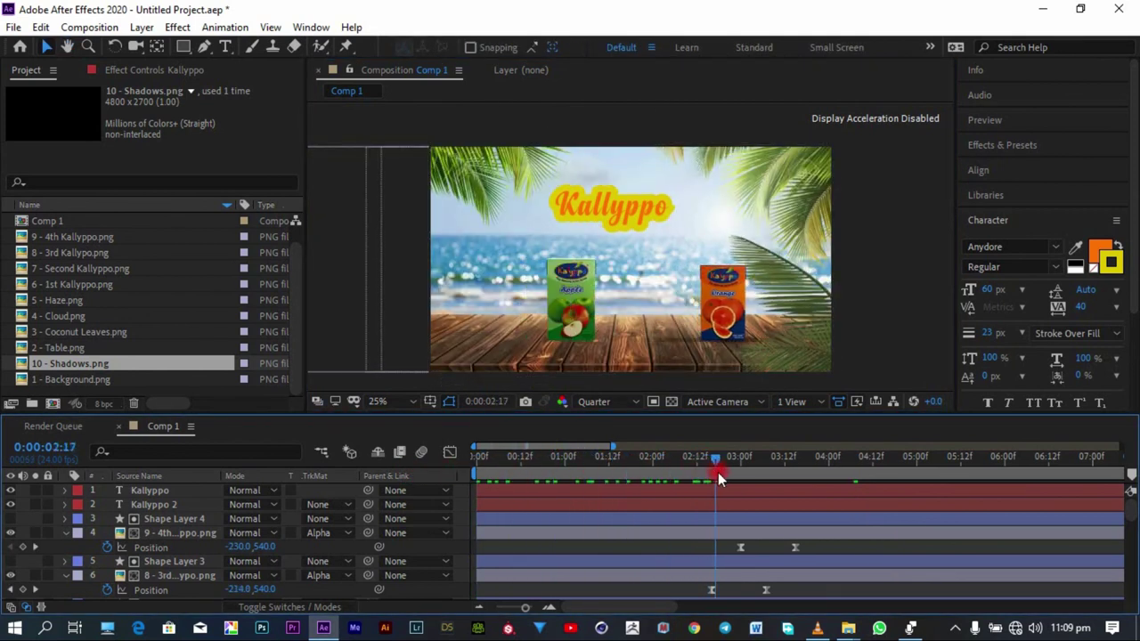
drag(727, 470, 795, 474)
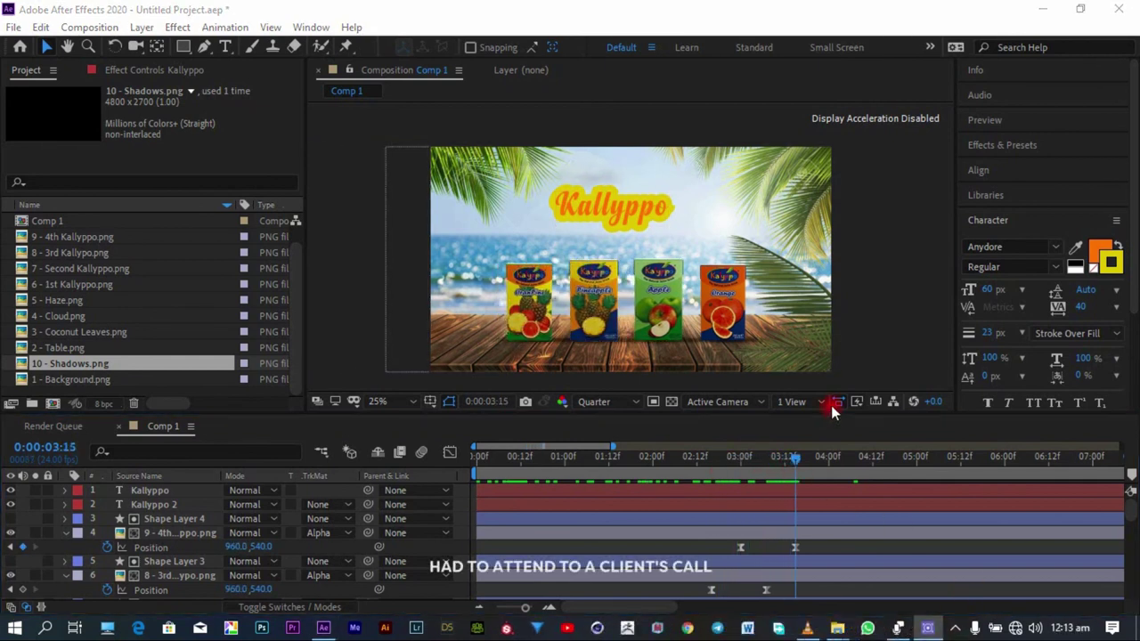
Step: Change the title text colour from yellow to orange FFA200
click(1106, 270)
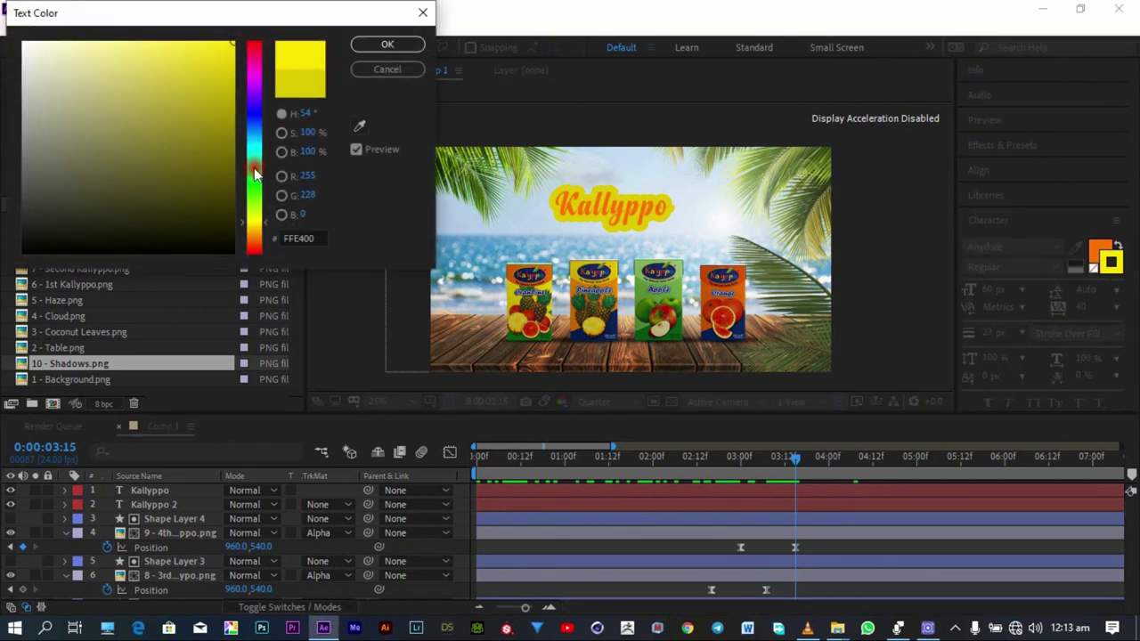
drag(263, 229, 265, 237)
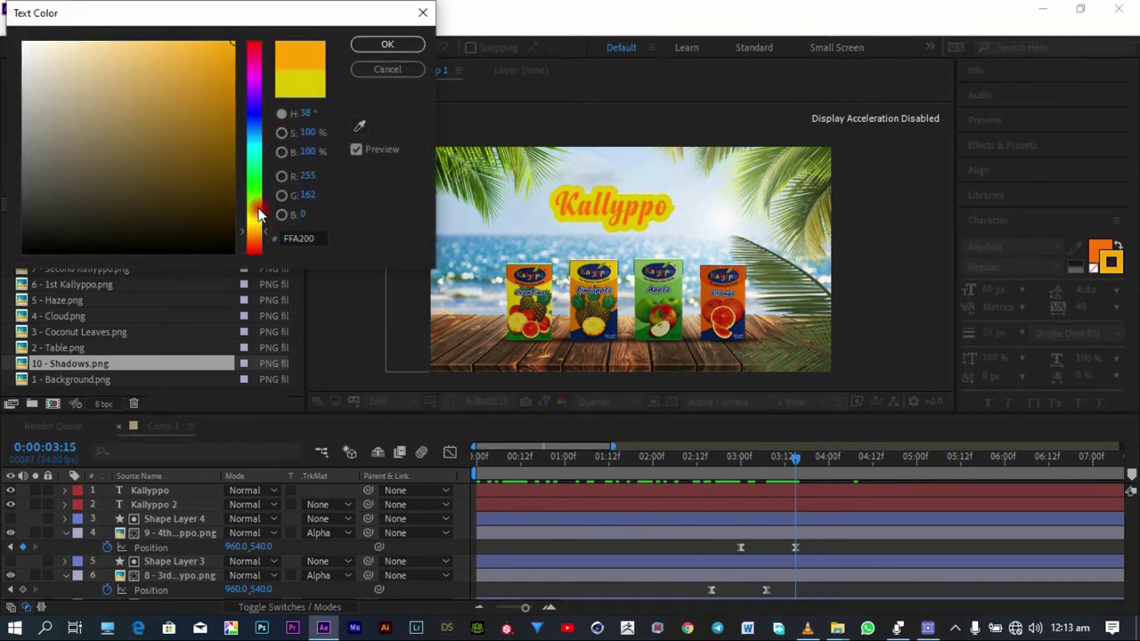
click(385, 45)
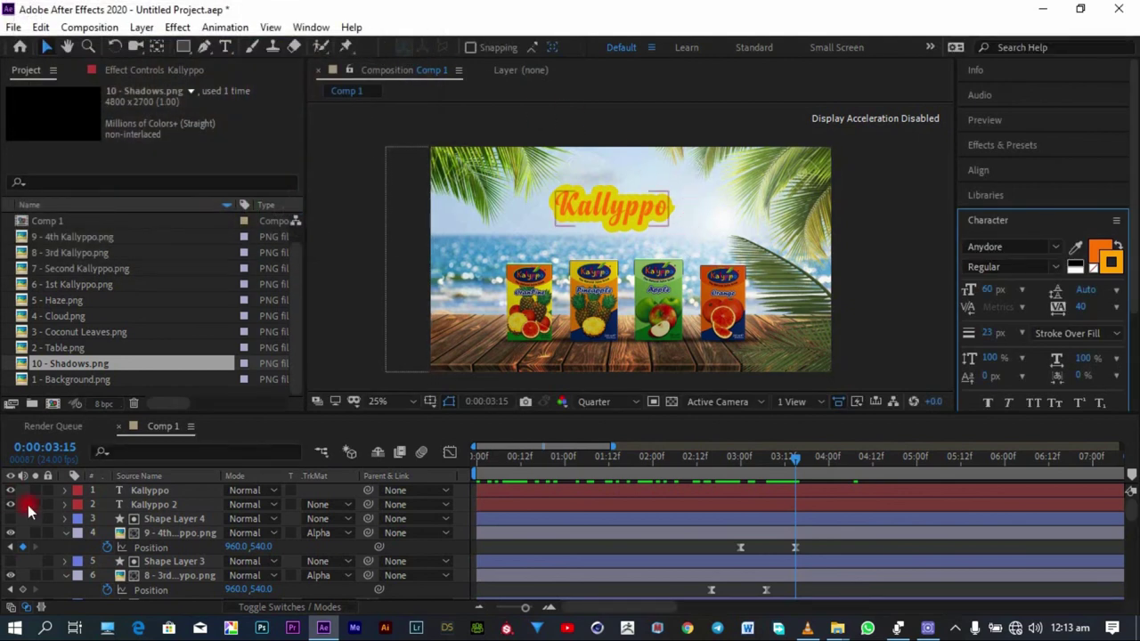
Step: Recolour the Kallyppo 2 outline to light orange FFB016
click(142, 504)
click(156, 491)
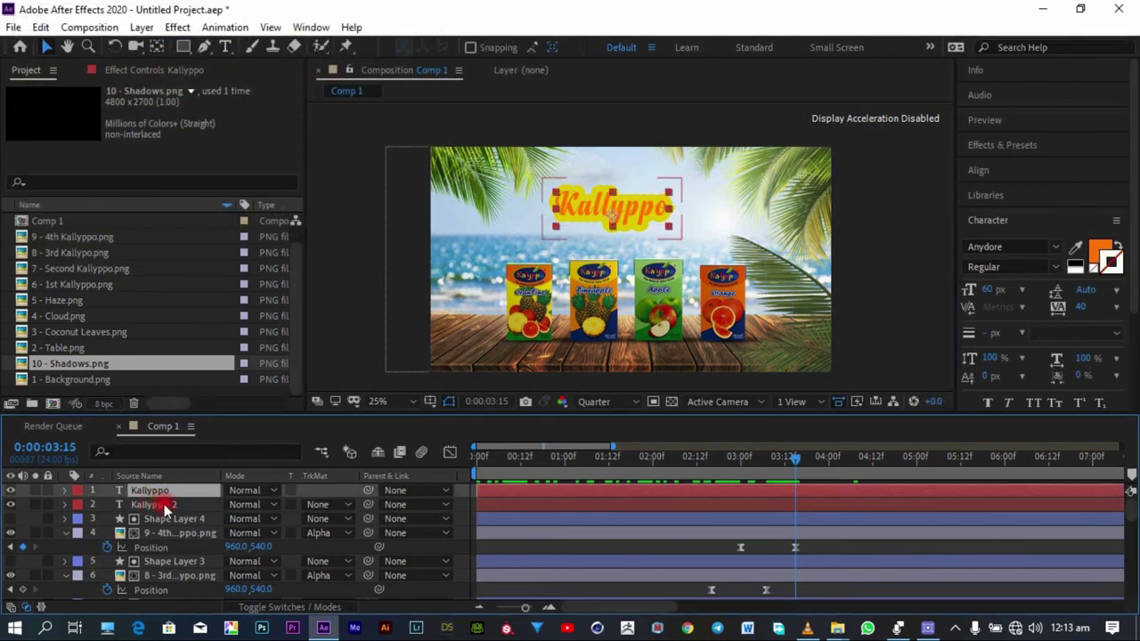
click(152, 504)
click(1110, 261)
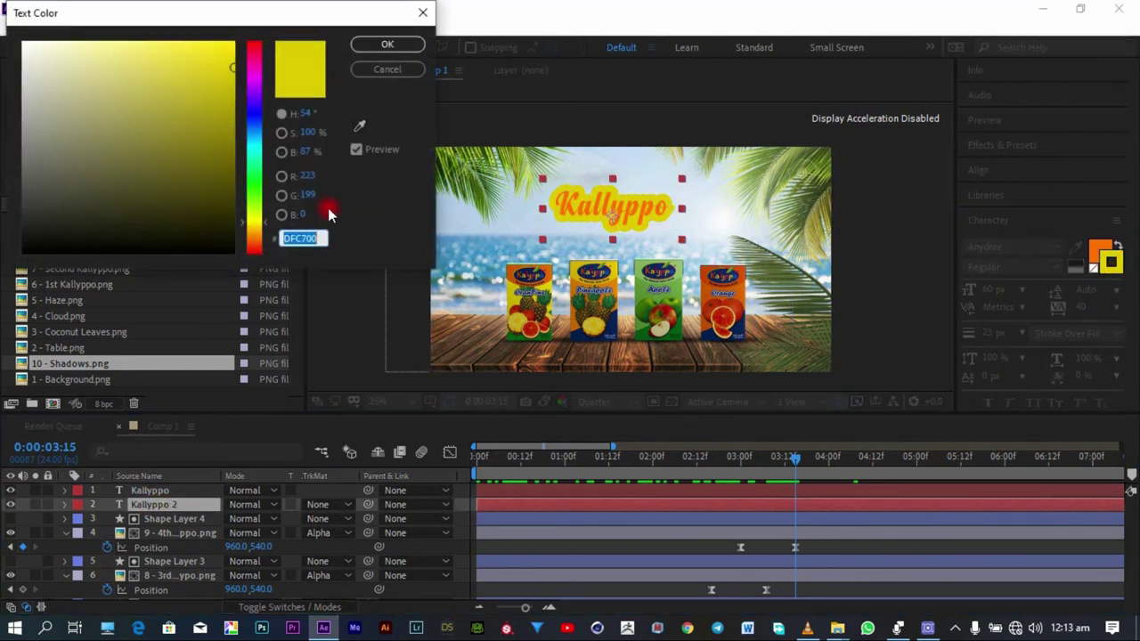
click(259, 235)
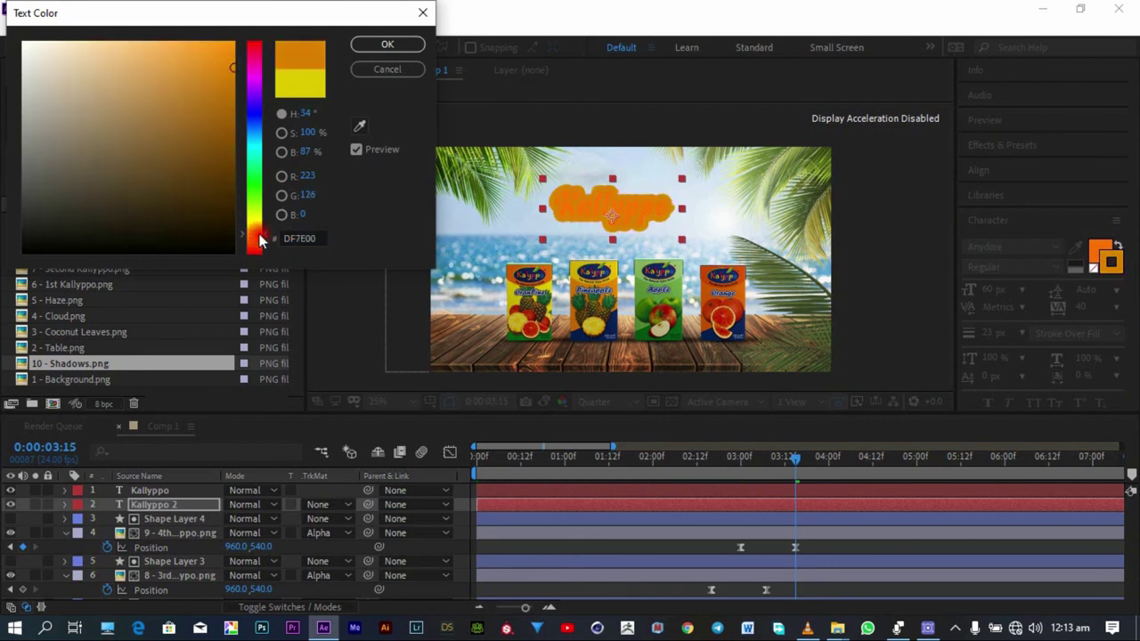
drag(217, 108, 213, 22)
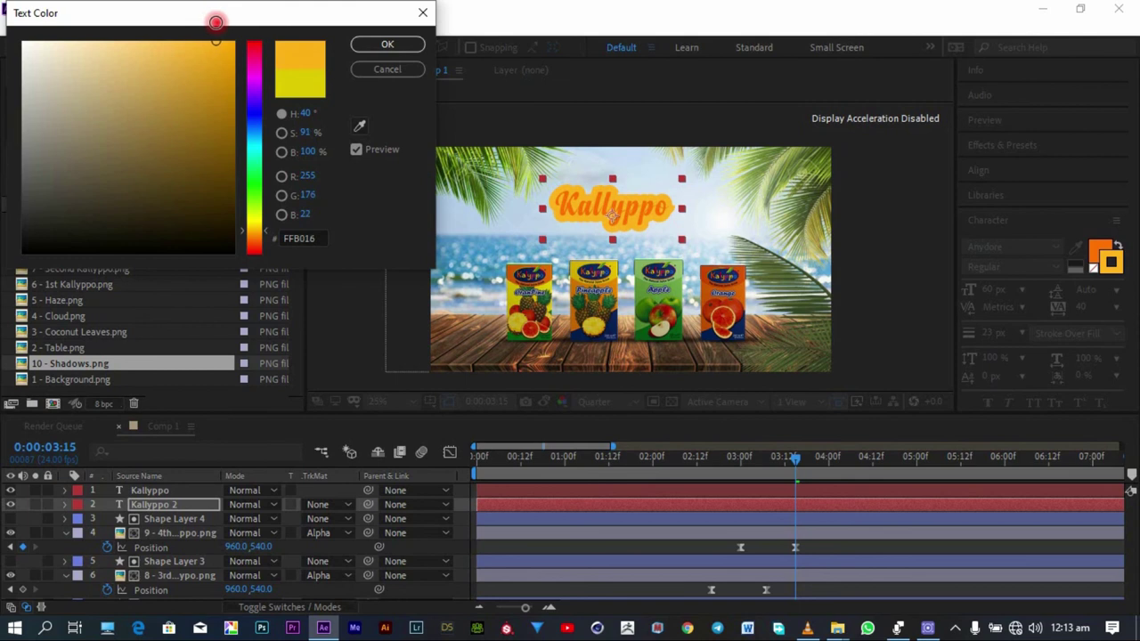
click(388, 43)
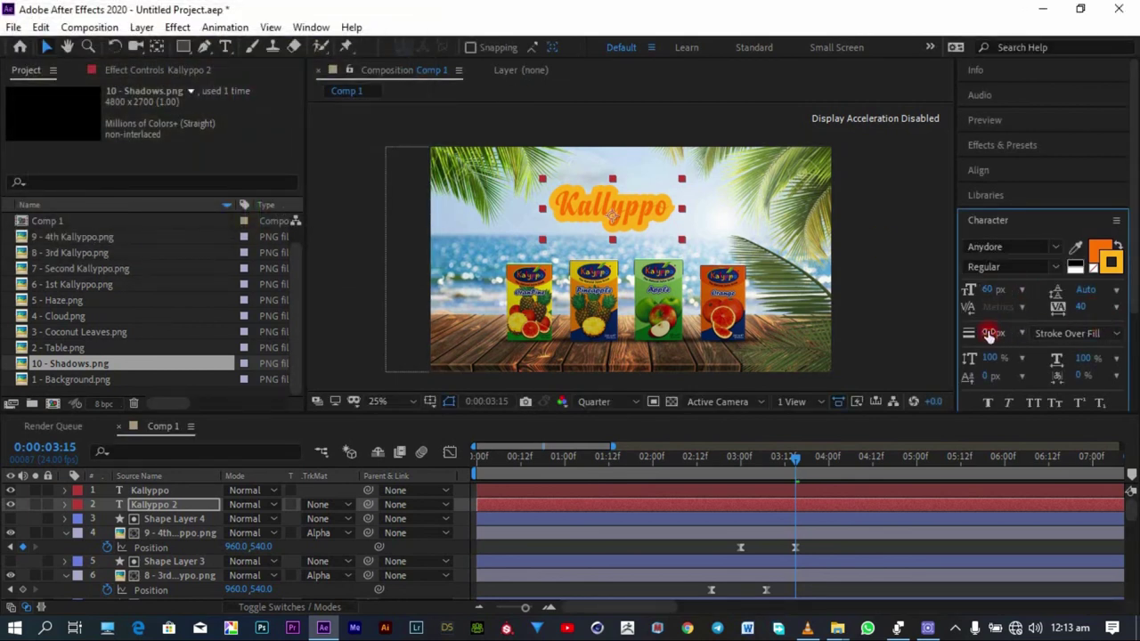
Step: Set the Kallyppo 2 stroke width to 15 px
drag(985, 331, 978, 332)
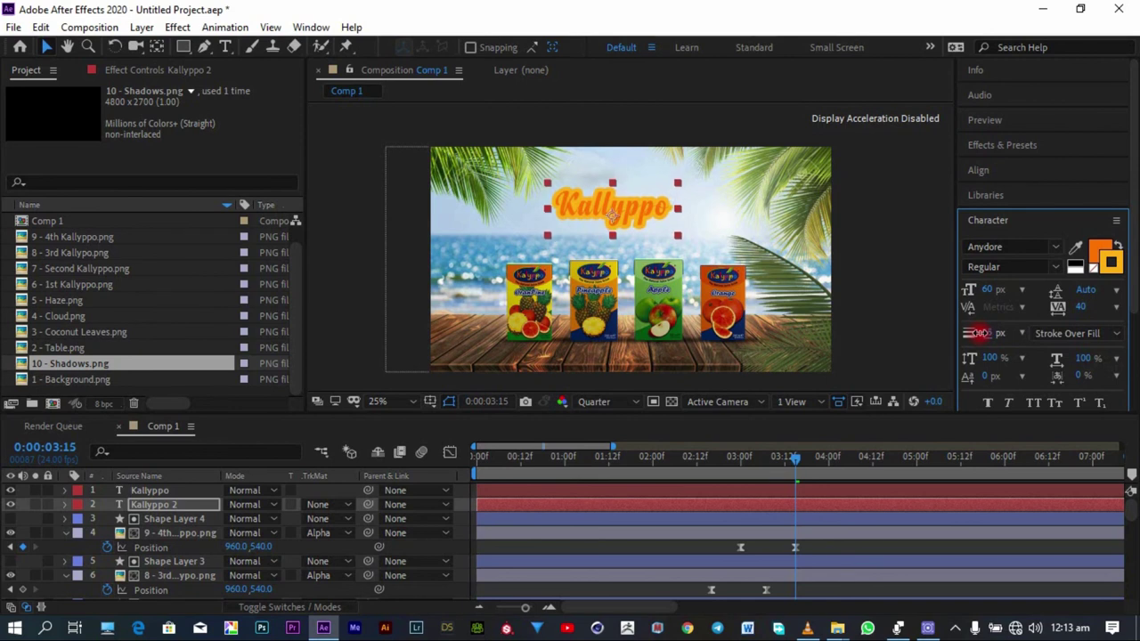
click(991, 333)
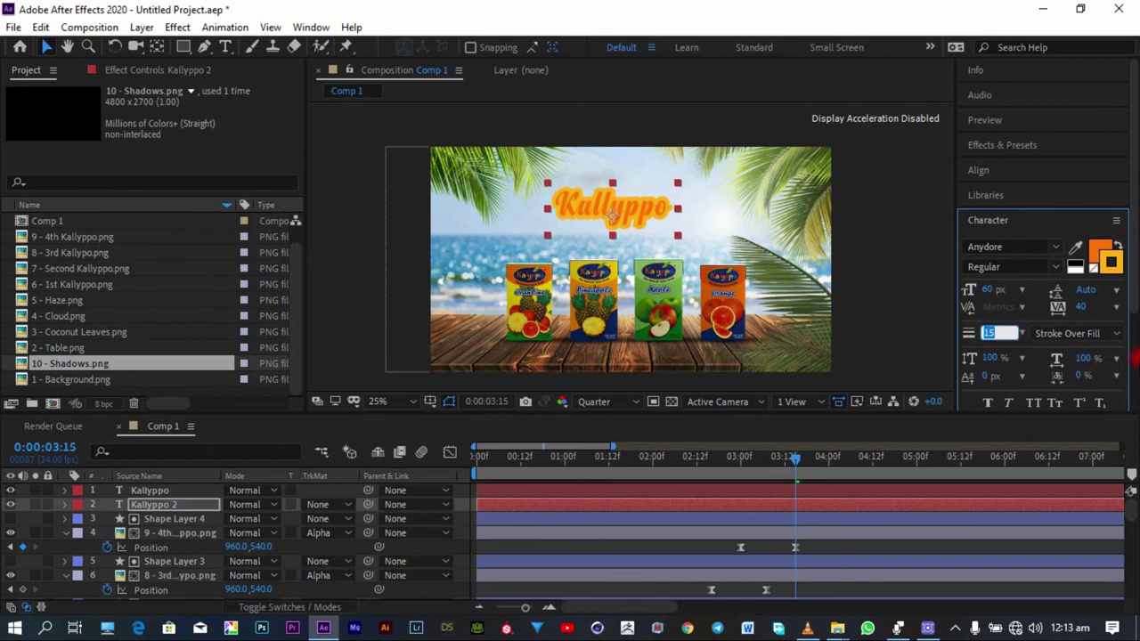
text(1)
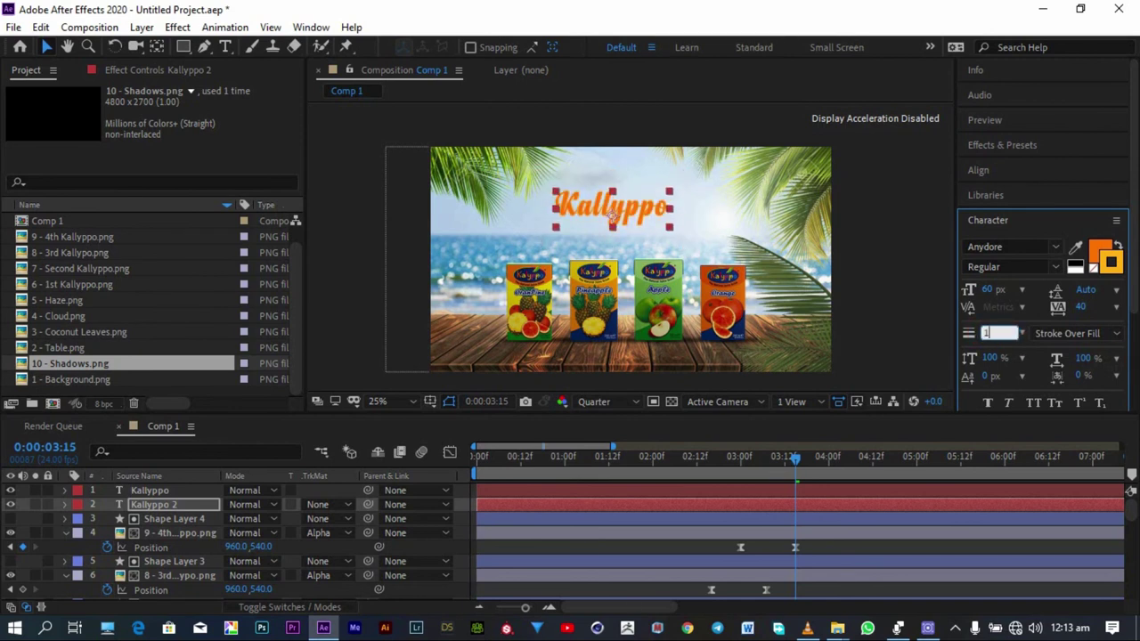
text(5)
key(Return)
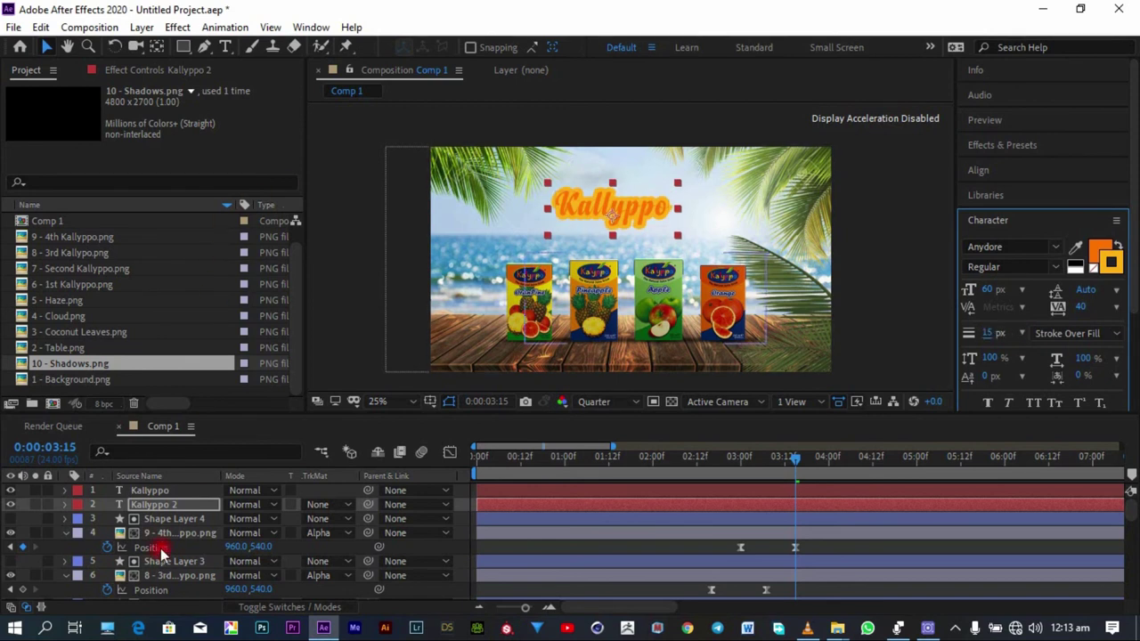
Step: Duplicate Kallyppo 2 and raise the original's stroke width to 20 px
click(192, 504)
key(ctrl+d)
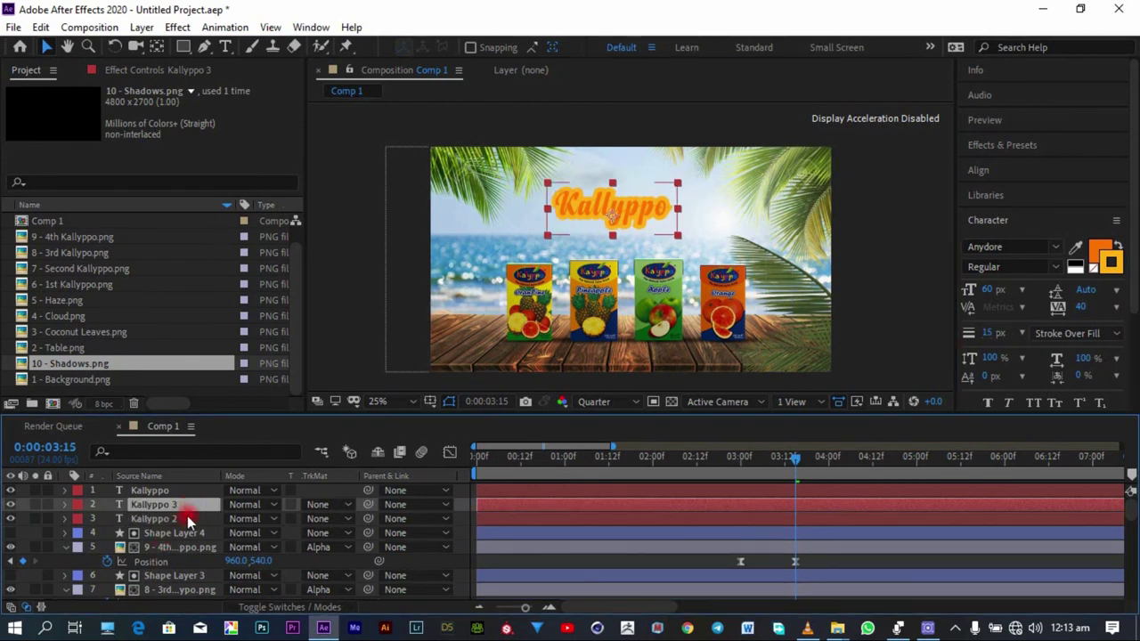
click(182, 518)
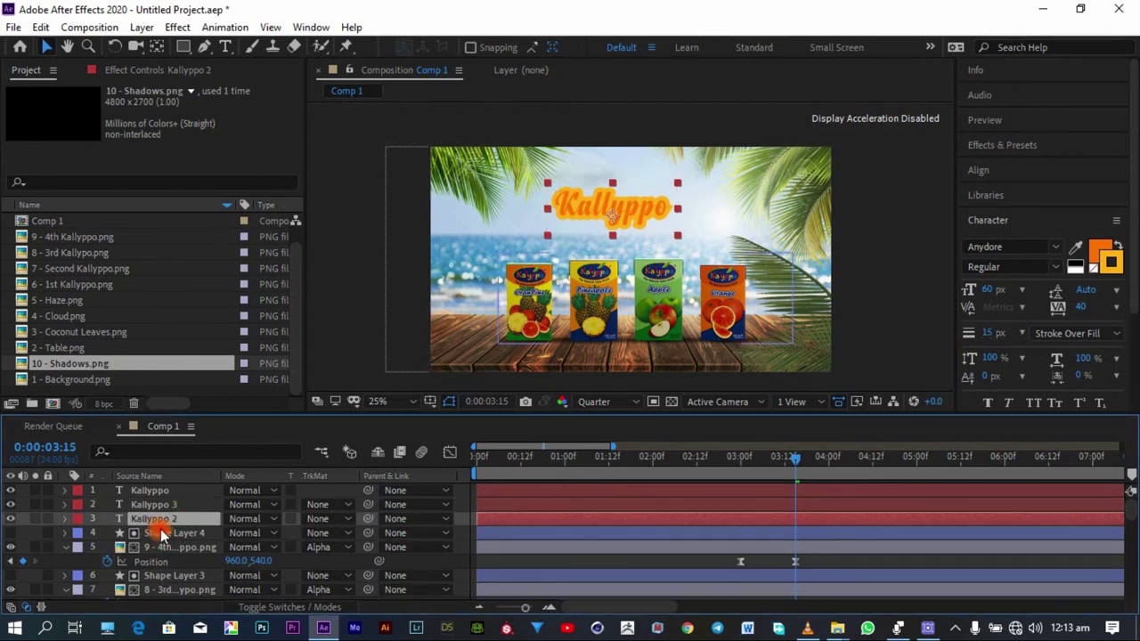
click(991, 292)
click(989, 332)
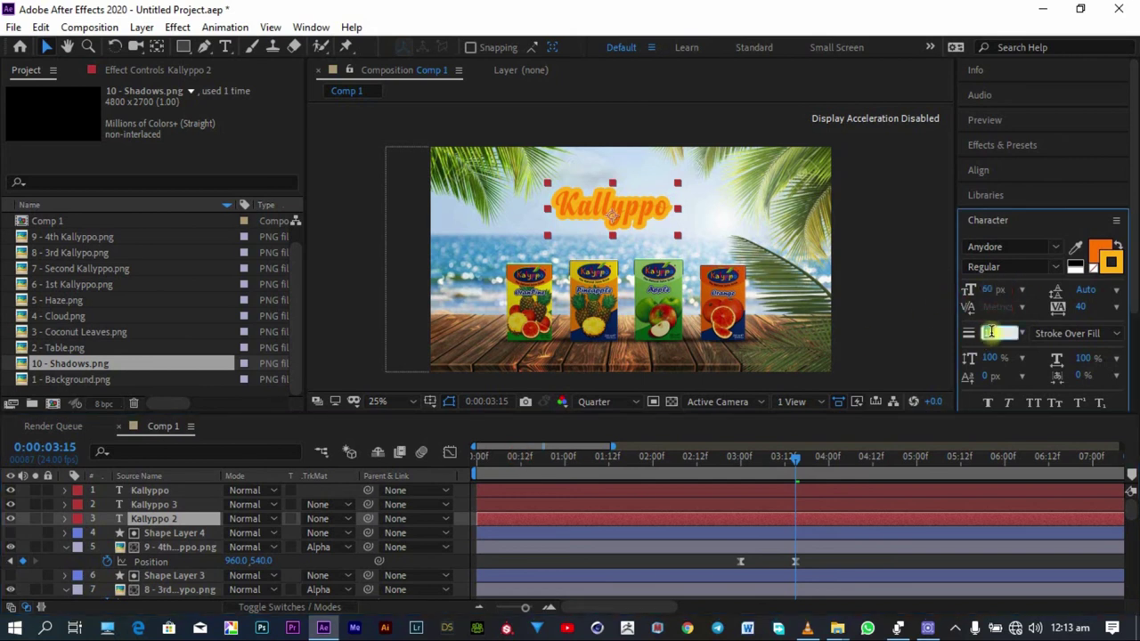
text(20)
key(Return)
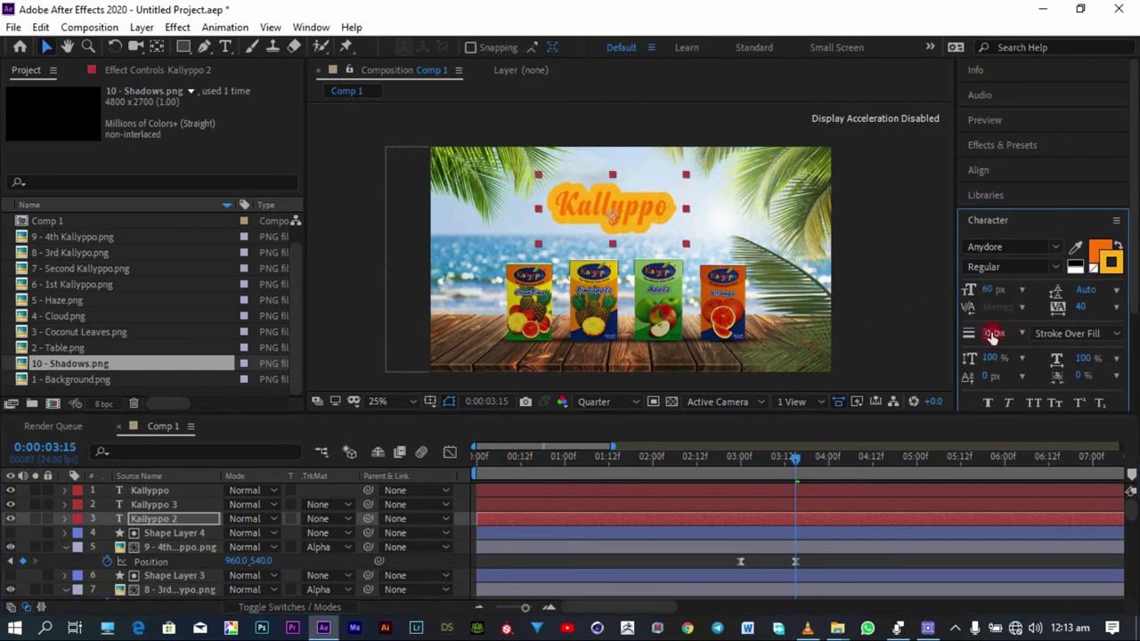
Step: Make the lower copy's outline a darker orange DE7300
click(1113, 263)
click(1105, 265)
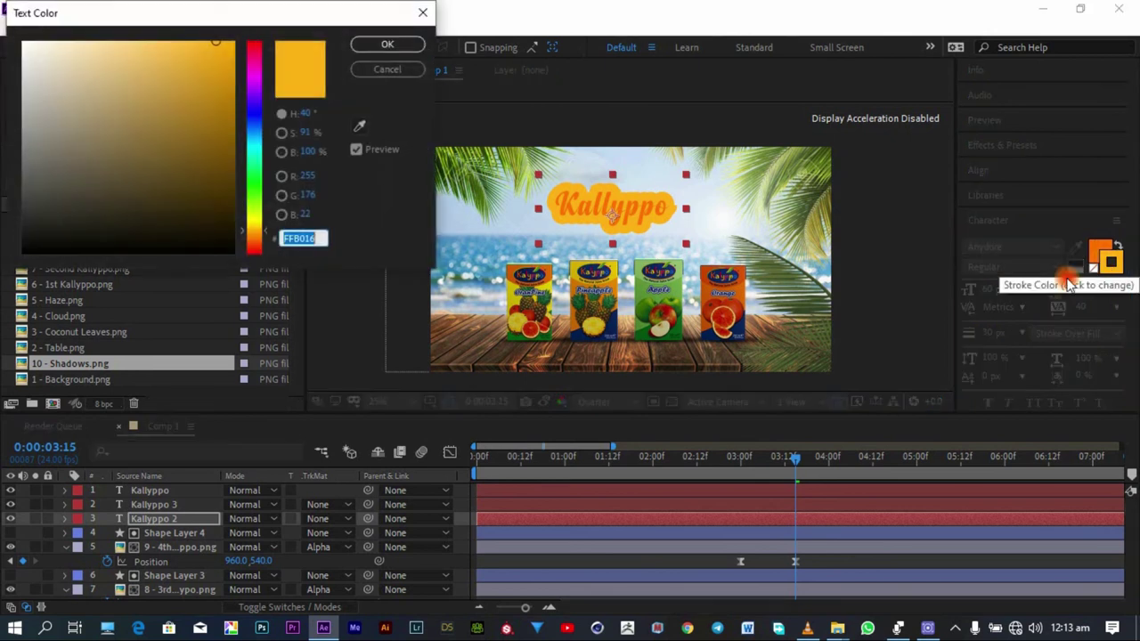
drag(219, 46, 248, 80)
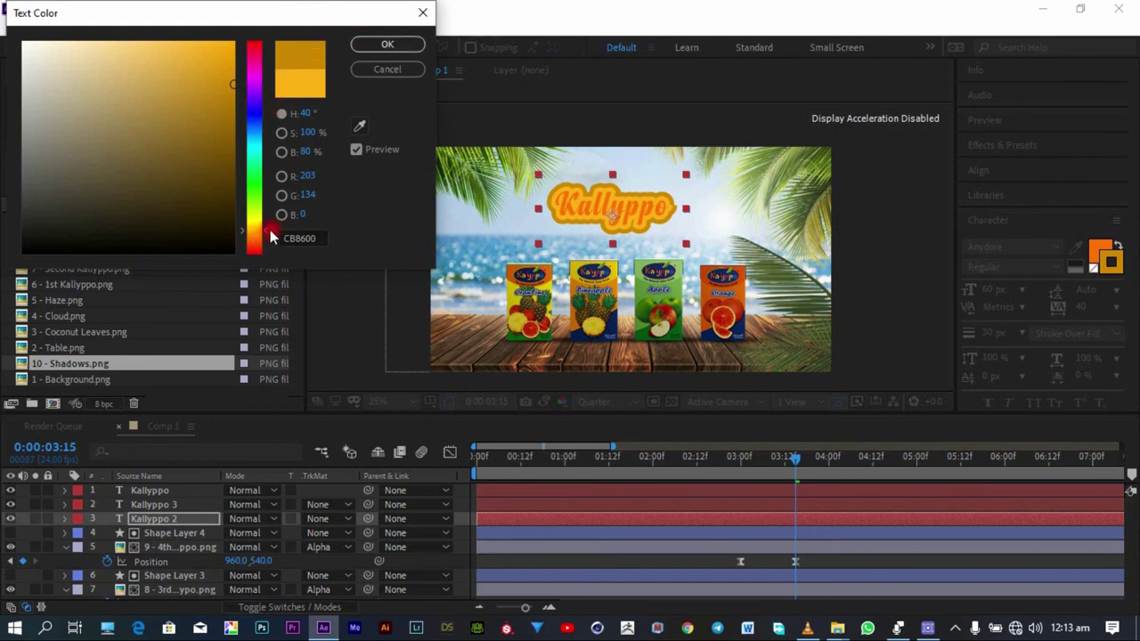
click(260, 237)
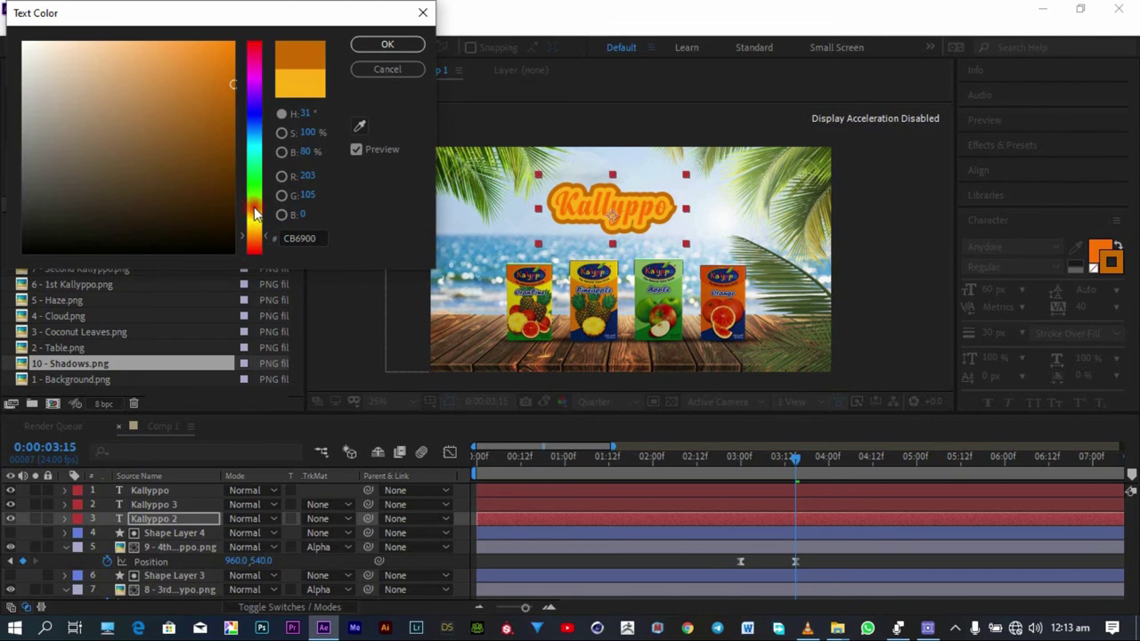
drag(236, 84, 237, 69)
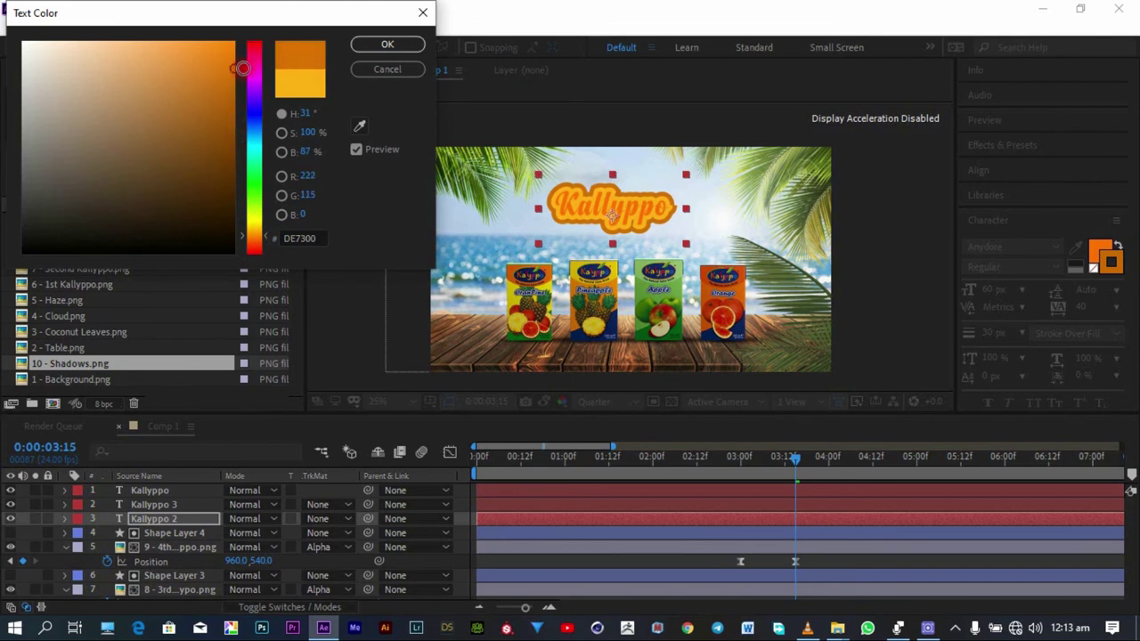
click(396, 44)
Step: Make the top Kallyppo title's text fill white
click(158, 490)
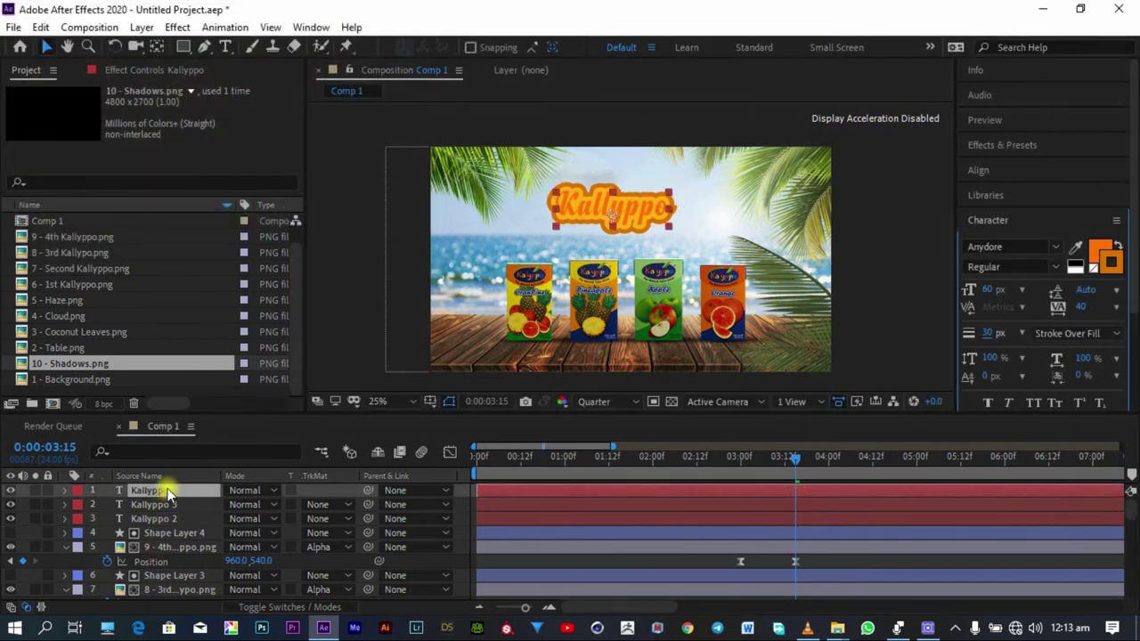
click(1076, 266)
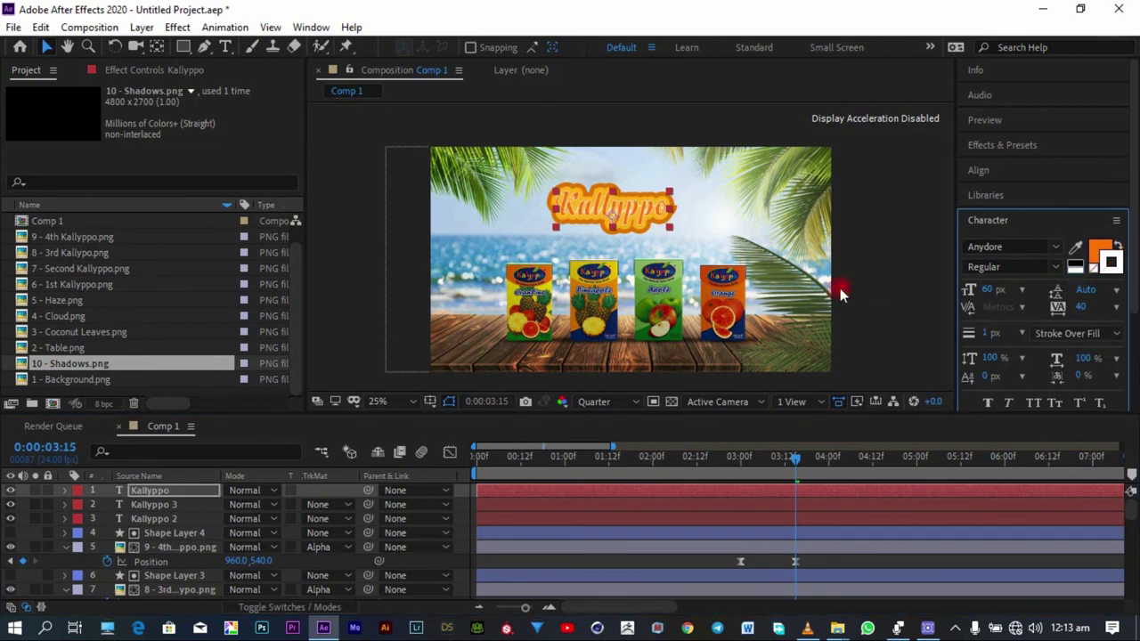
click(1092, 271)
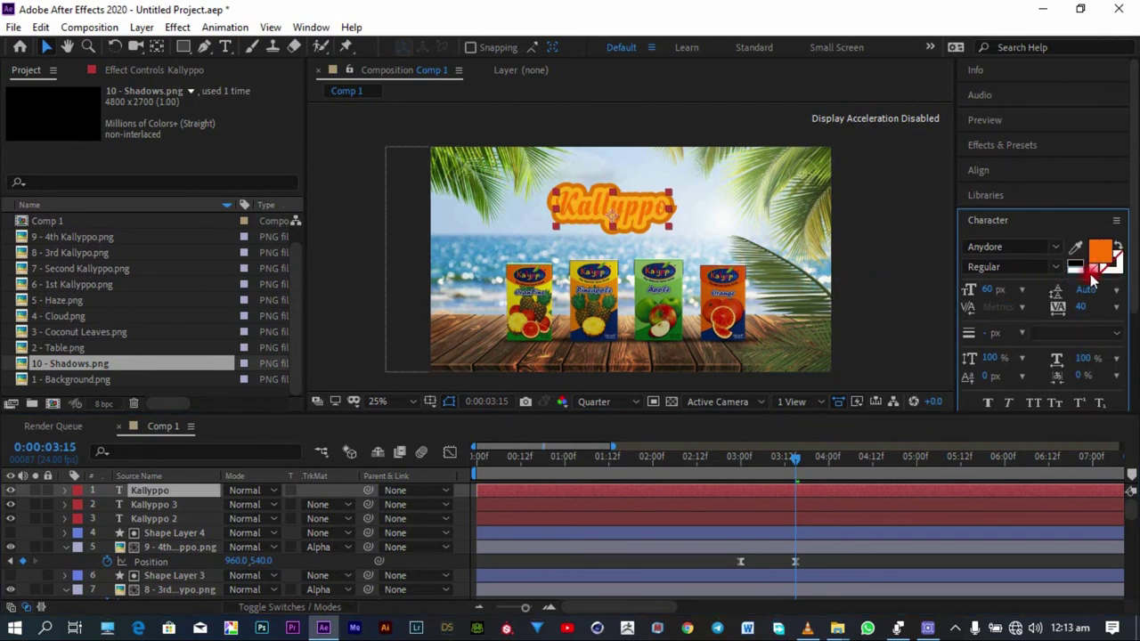
click(1076, 265)
click(911, 255)
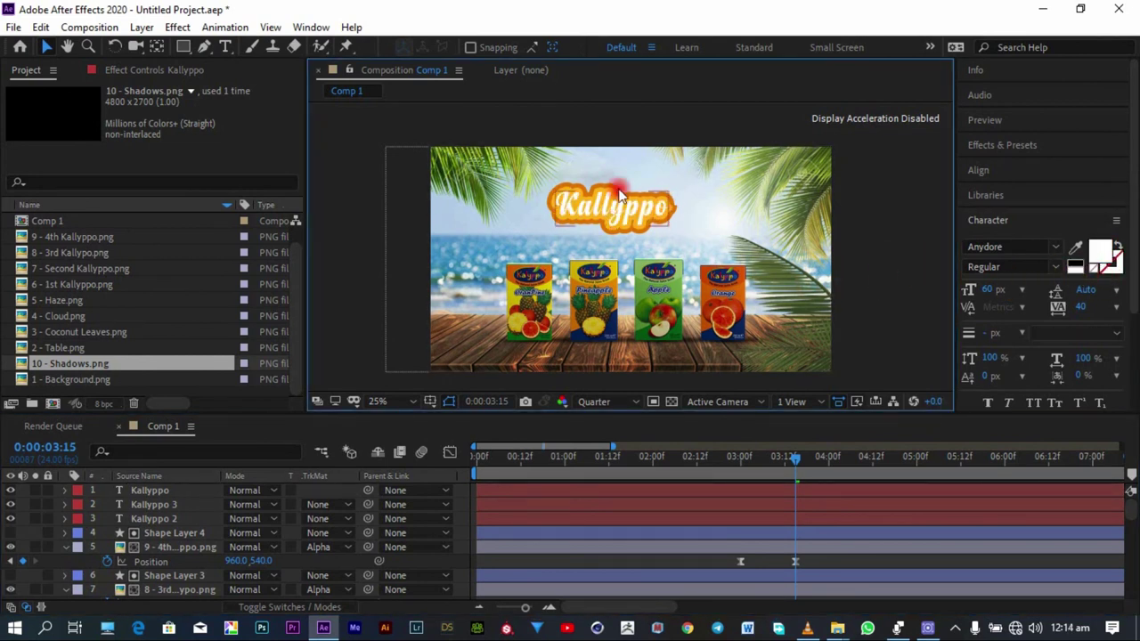
scroll(592, 171, up, 4)
scroll(592, 172, down, 4)
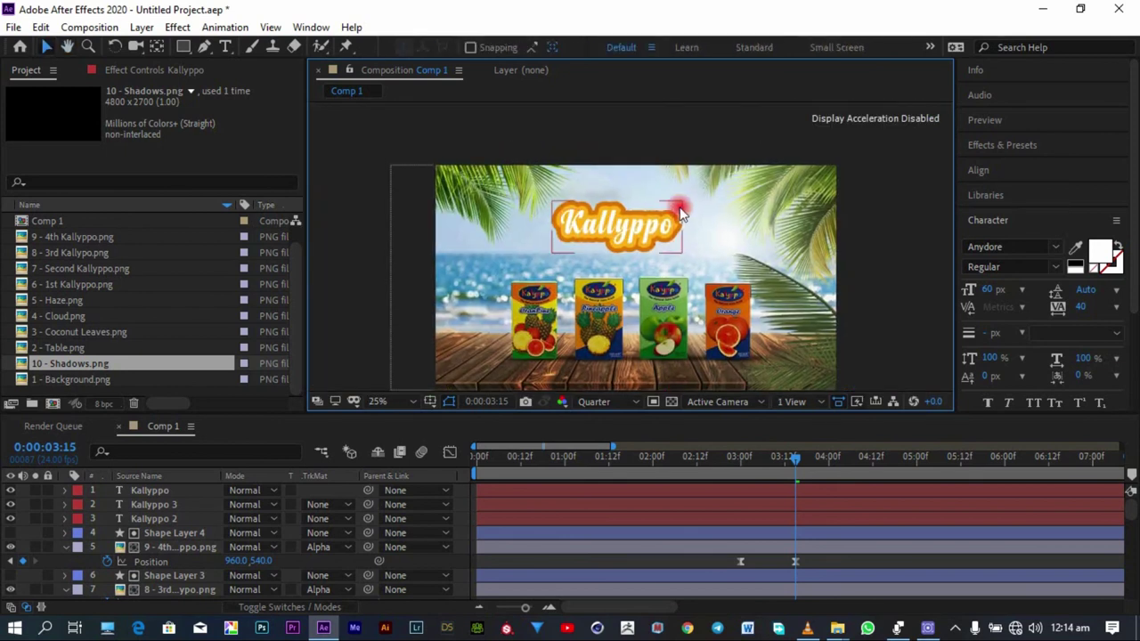
Step: Move the playhead to 0:00:03:20 and select the Kallyppo title layer
click(465, 589)
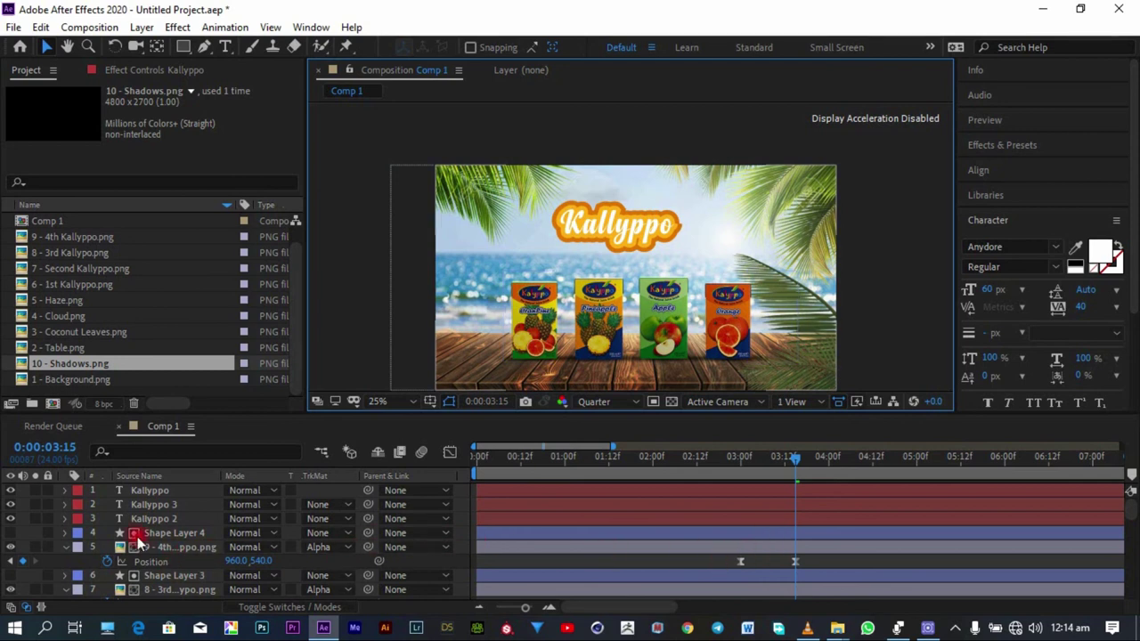
click(179, 548)
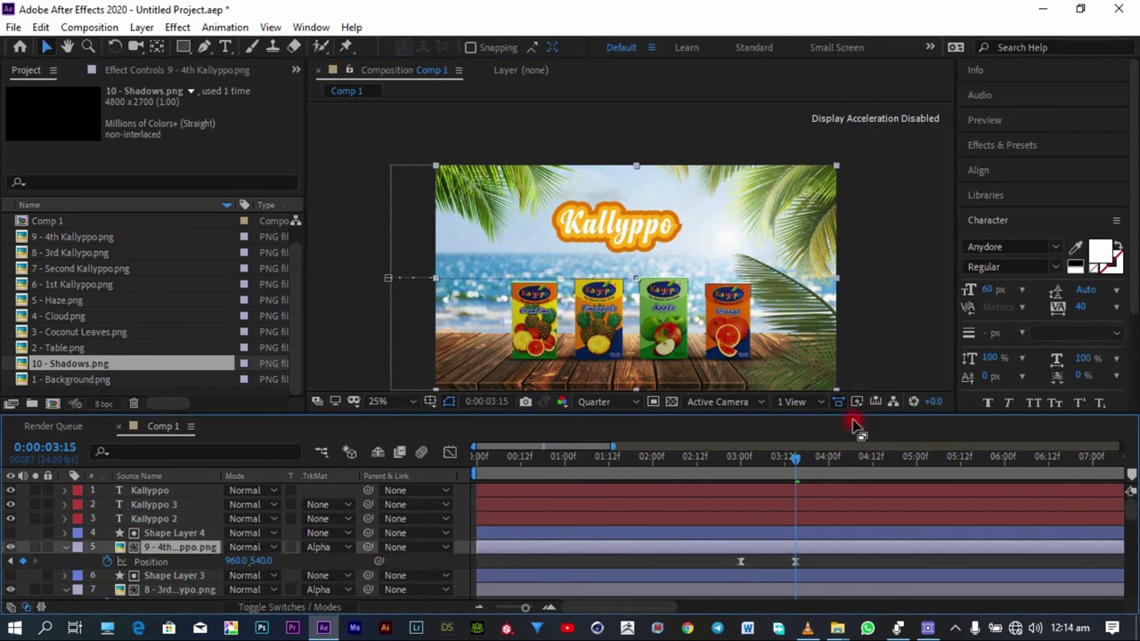
drag(796, 461, 817, 465)
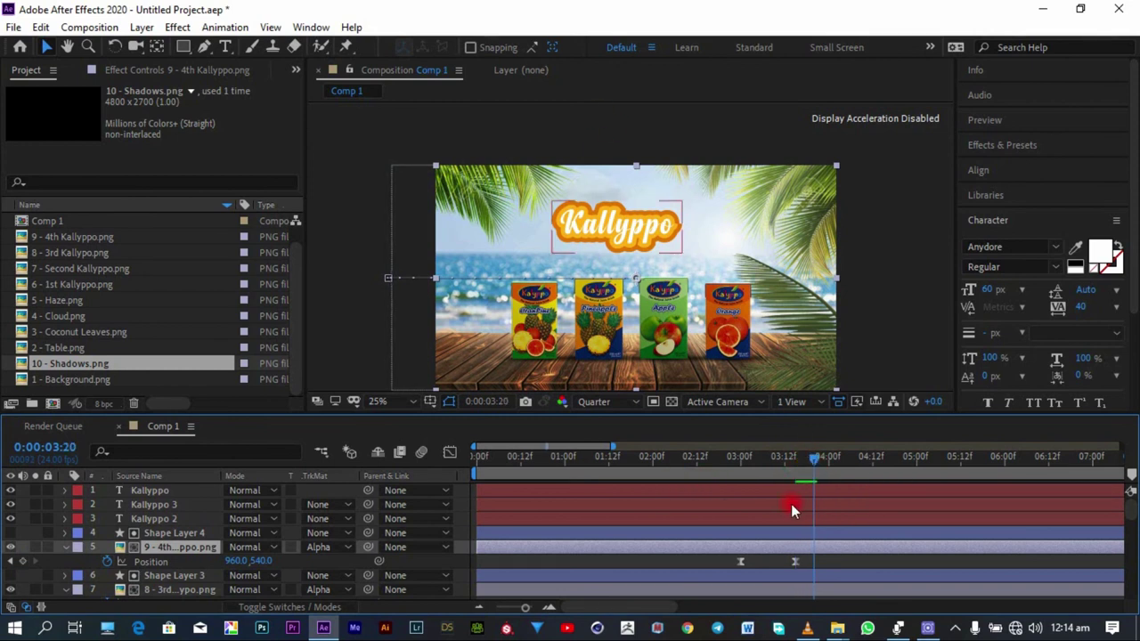
click(832, 489)
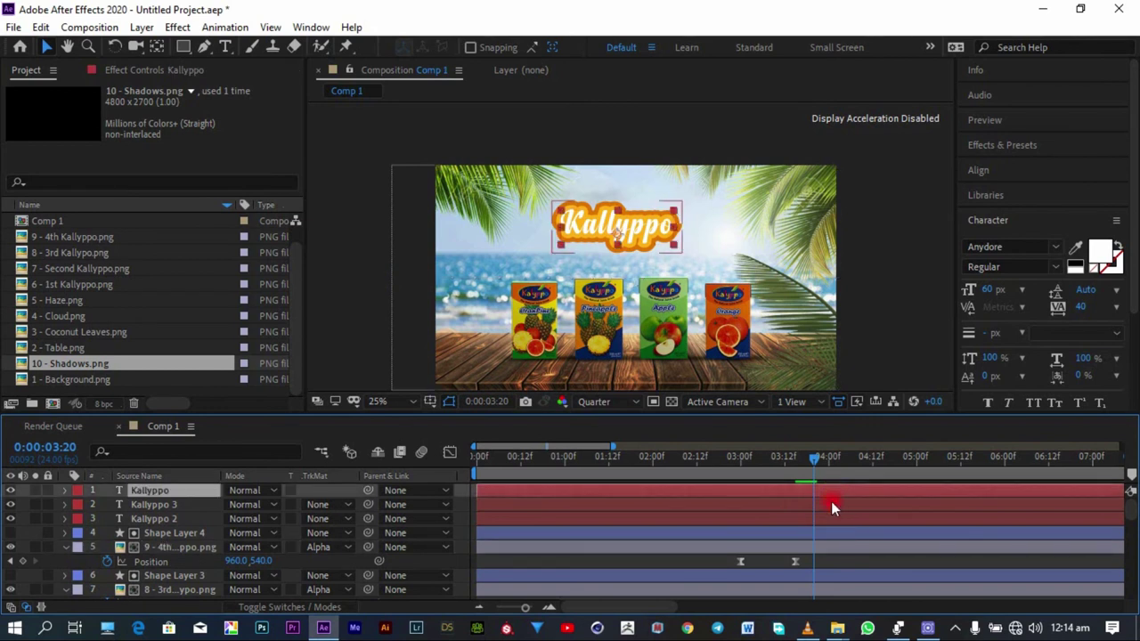
Step: Keyframe the title's Scale at 3:20 and at 4:01 at the full 278.2%
key(s)
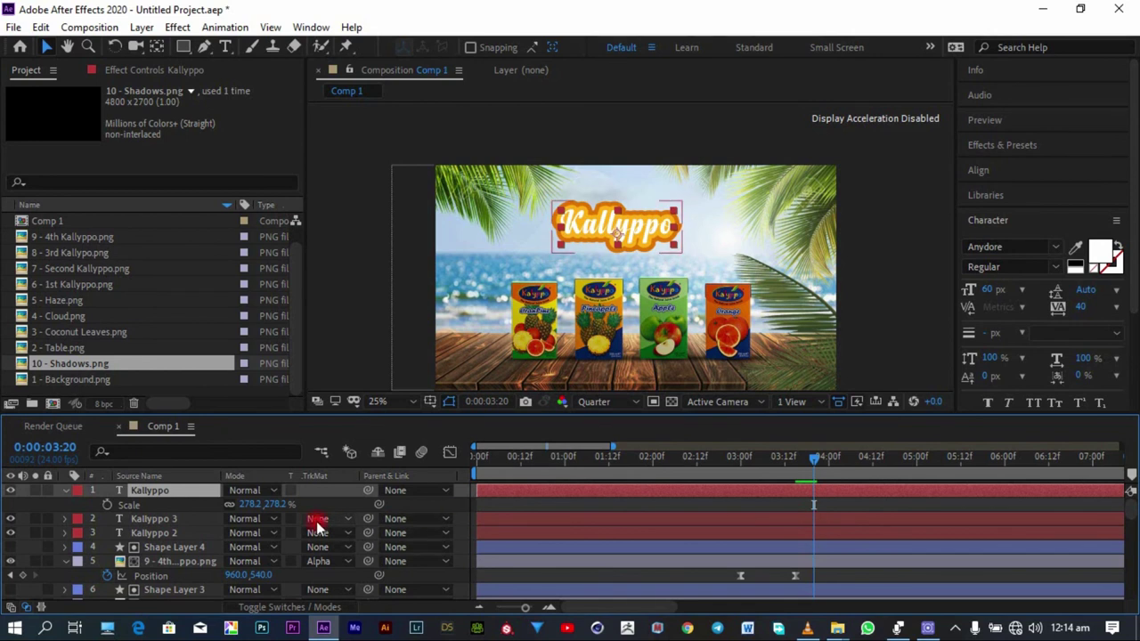
click(107, 505)
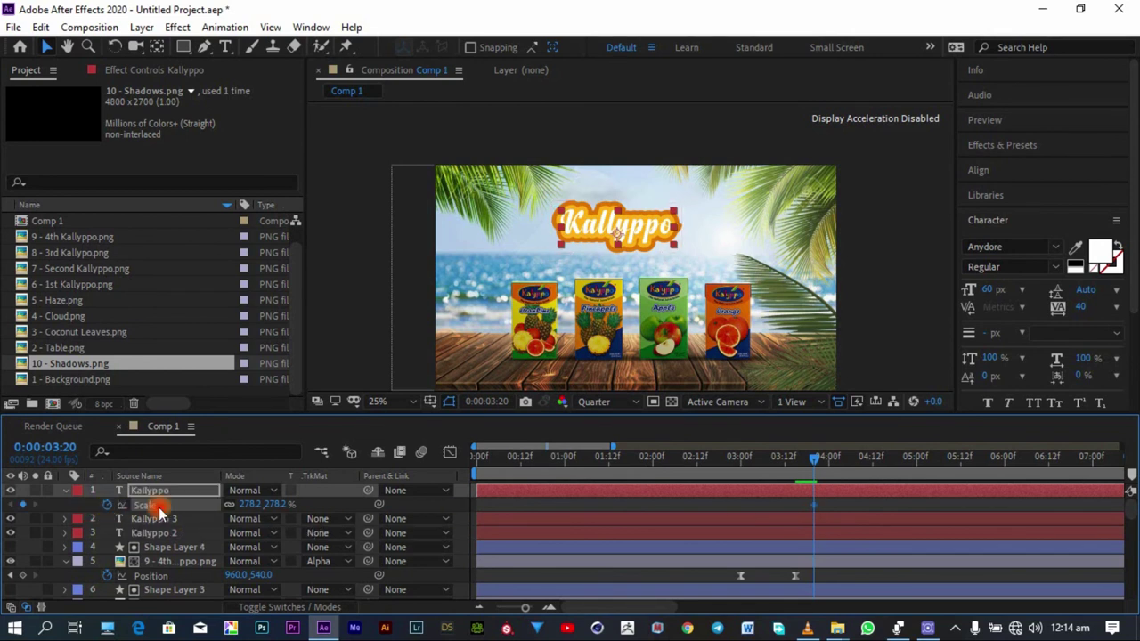
key(Page_Down)
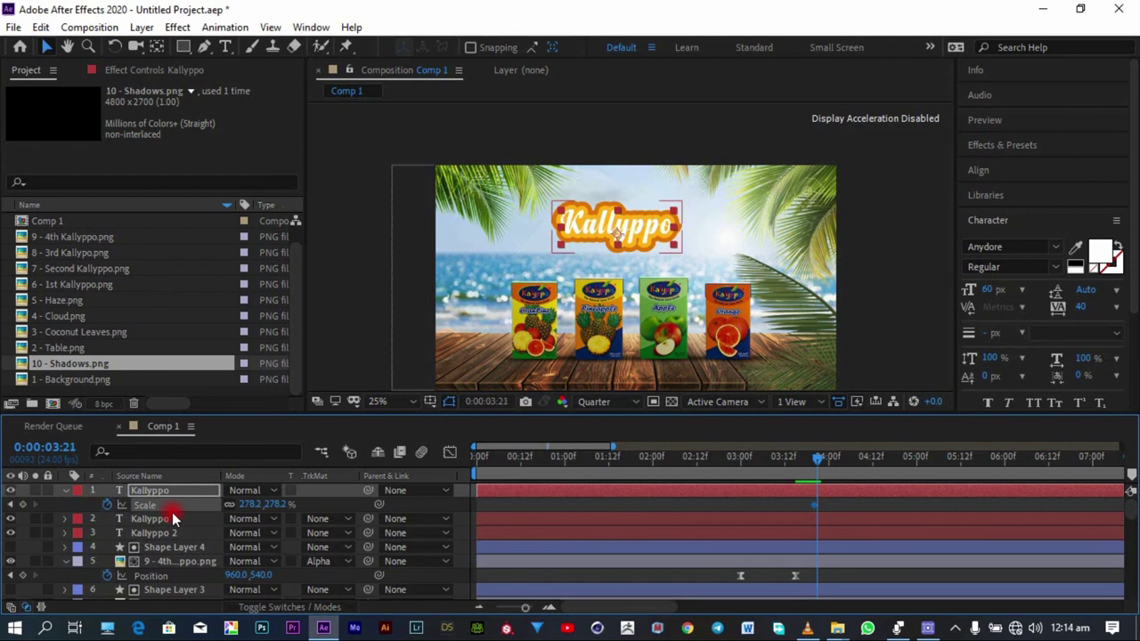
key(Page_Down)
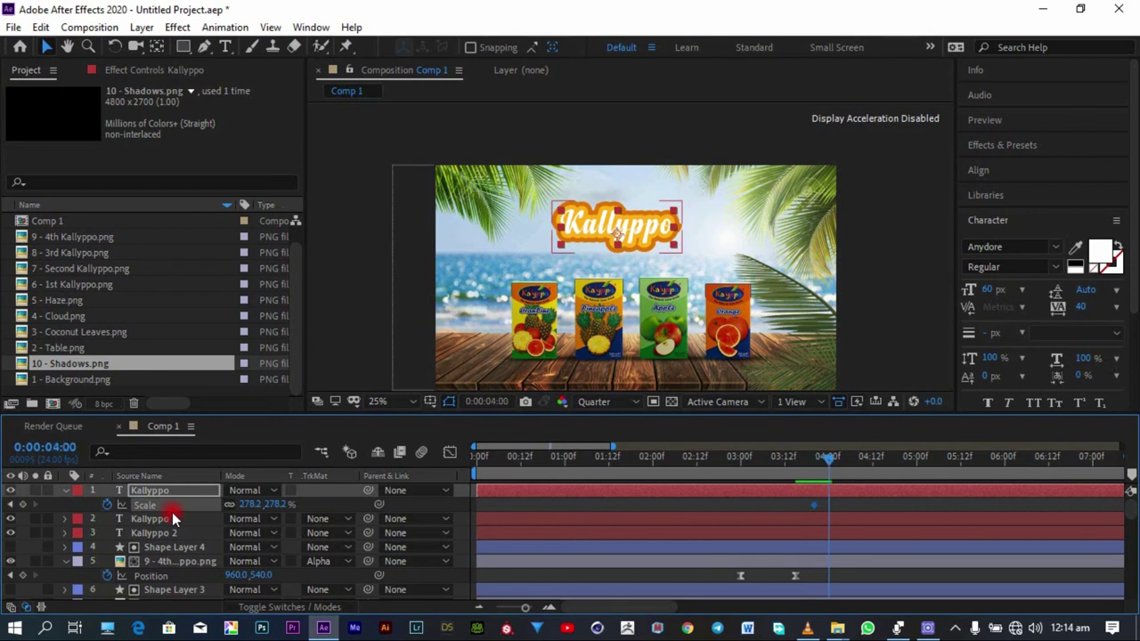
key(Page_Down)
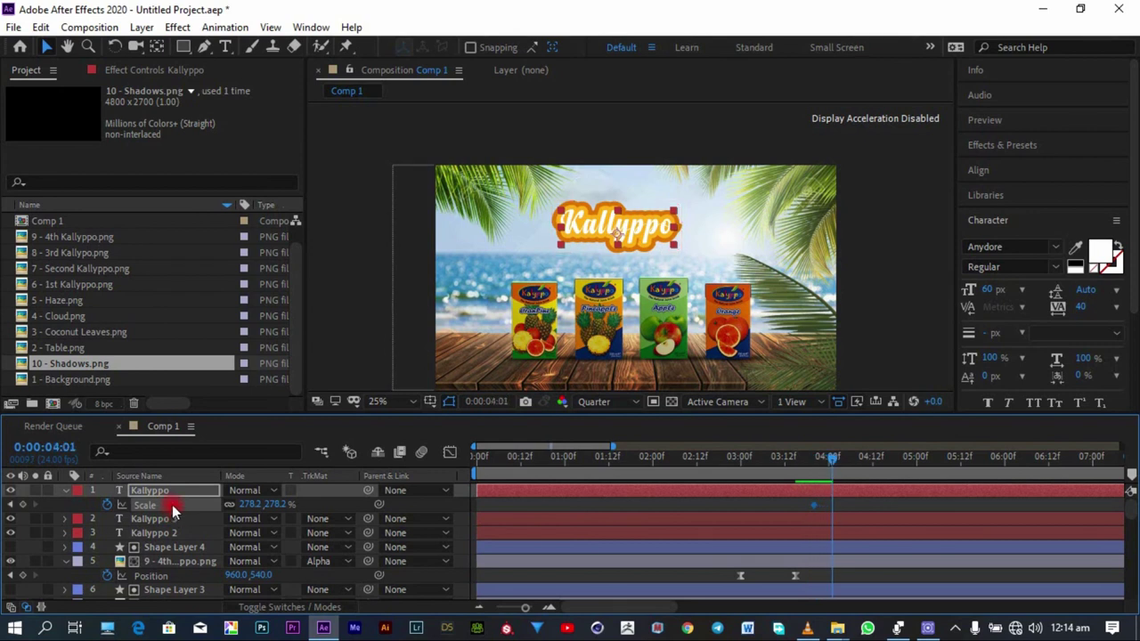
click(22, 504)
Step: Set the title's Scale to 0% at 0:00:03:20
drag(827, 472, 813, 479)
drag(246, 505, 198, 510)
click(243, 505)
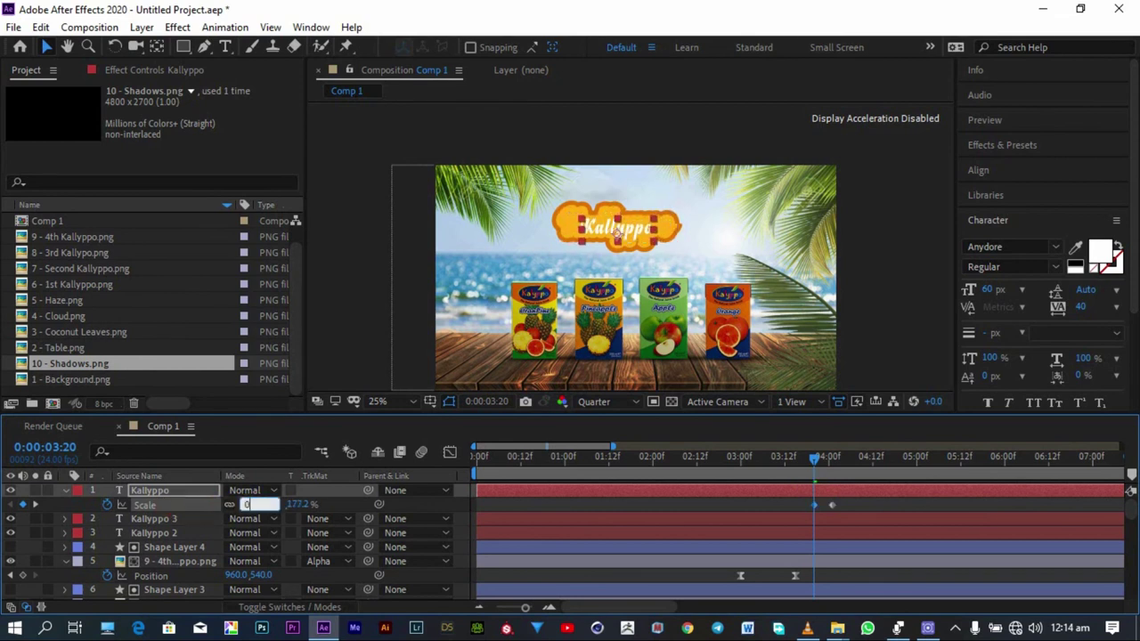
text(0)
key(Return)
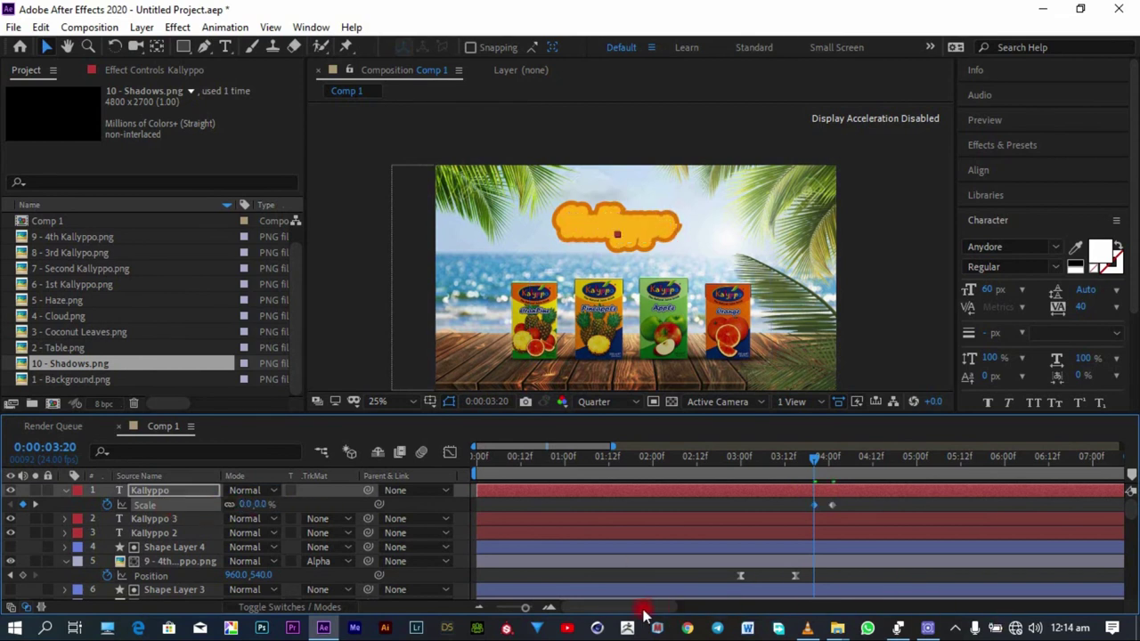
Step: Zoom the timeline in and paste a copy of the Scale keyframe at 4:07
drag(643, 612, 542, 603)
click(852, 534)
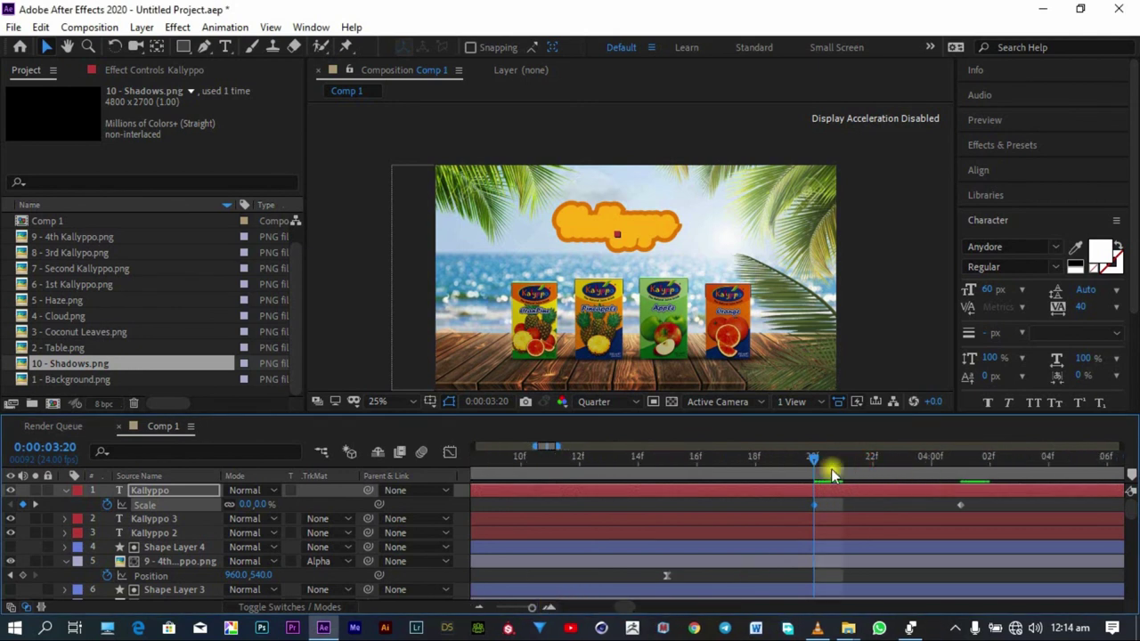
drag(831, 469, 1016, 506)
drag(968, 451, 1017, 462)
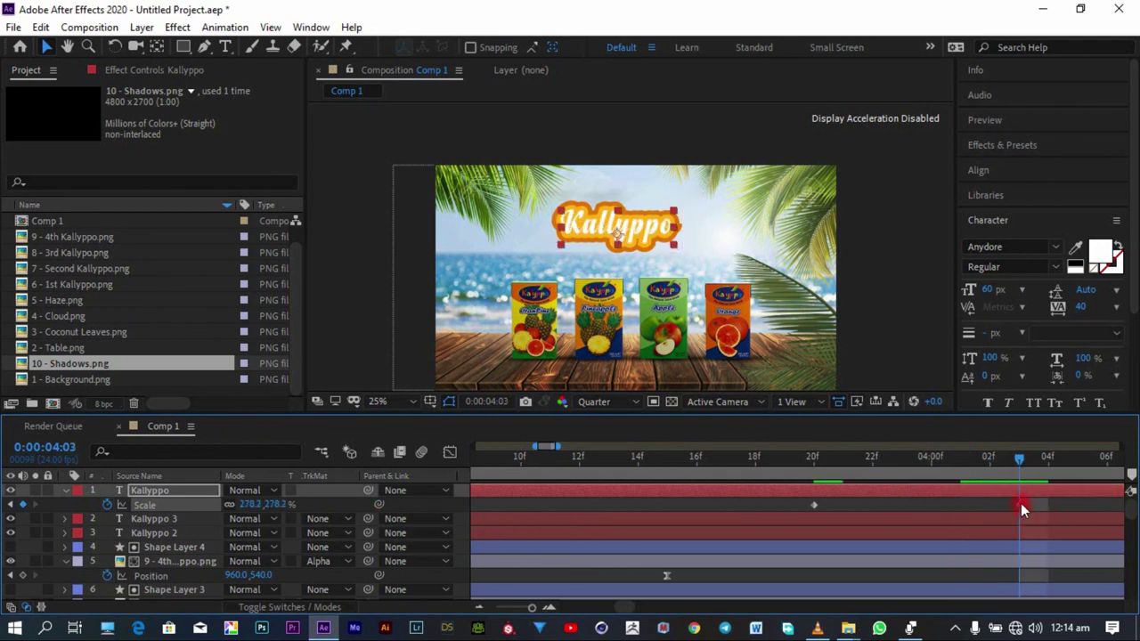
drag(1025, 460, 999, 460)
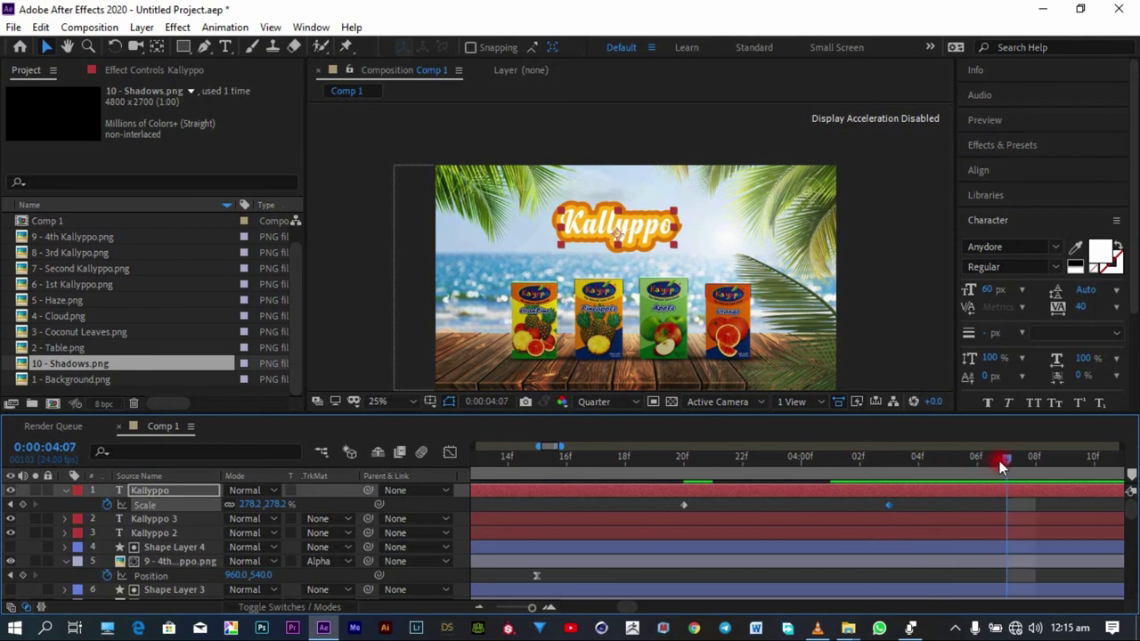
key(ctrl+v)
Step: Raise the title's Scale slightly at 4:03 and scrub back to preview the pop-in
click(892, 459)
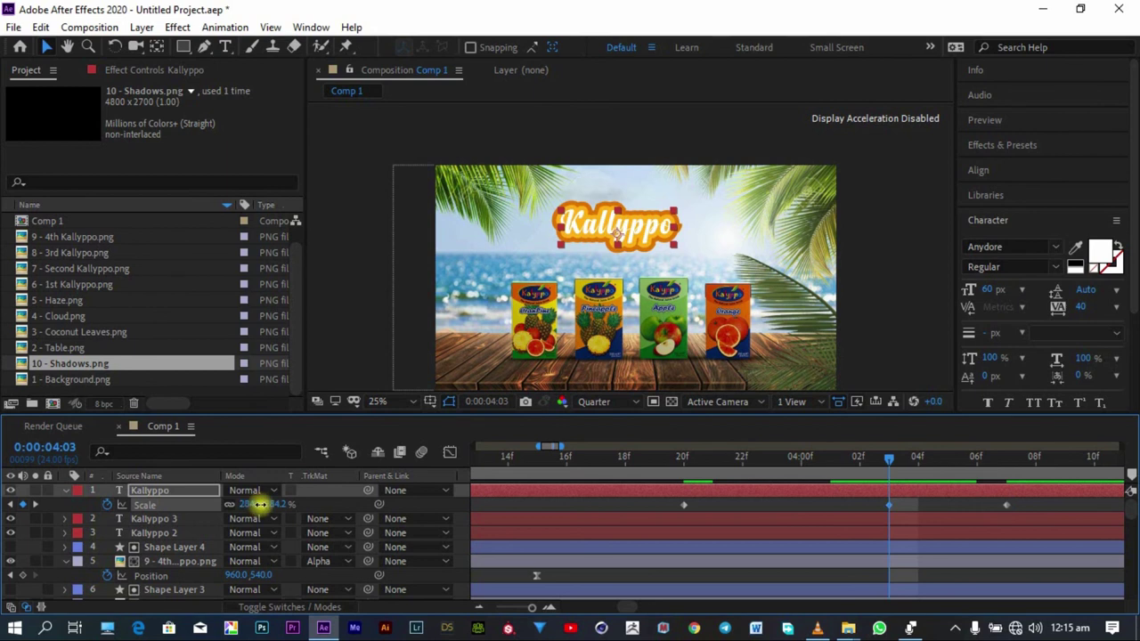
drag(259, 504, 264, 504)
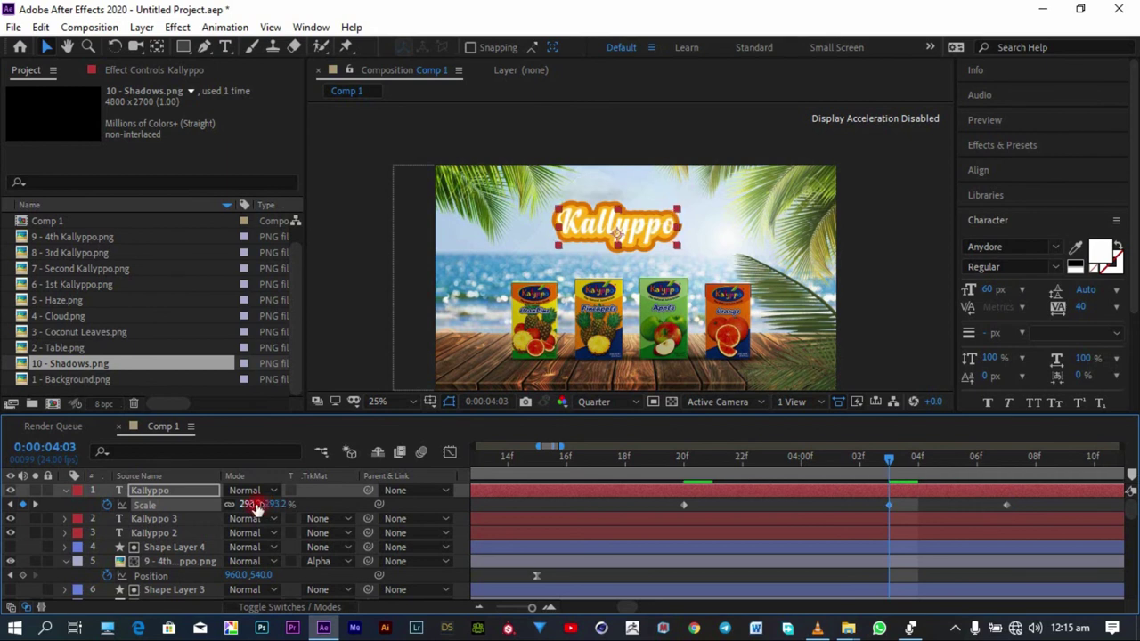
click(1021, 506)
drag(766, 479, 744, 488)
Step: Copy the two later Scale keyframes to end at 293.2% at 4:11
drag(917, 497, 757, 512)
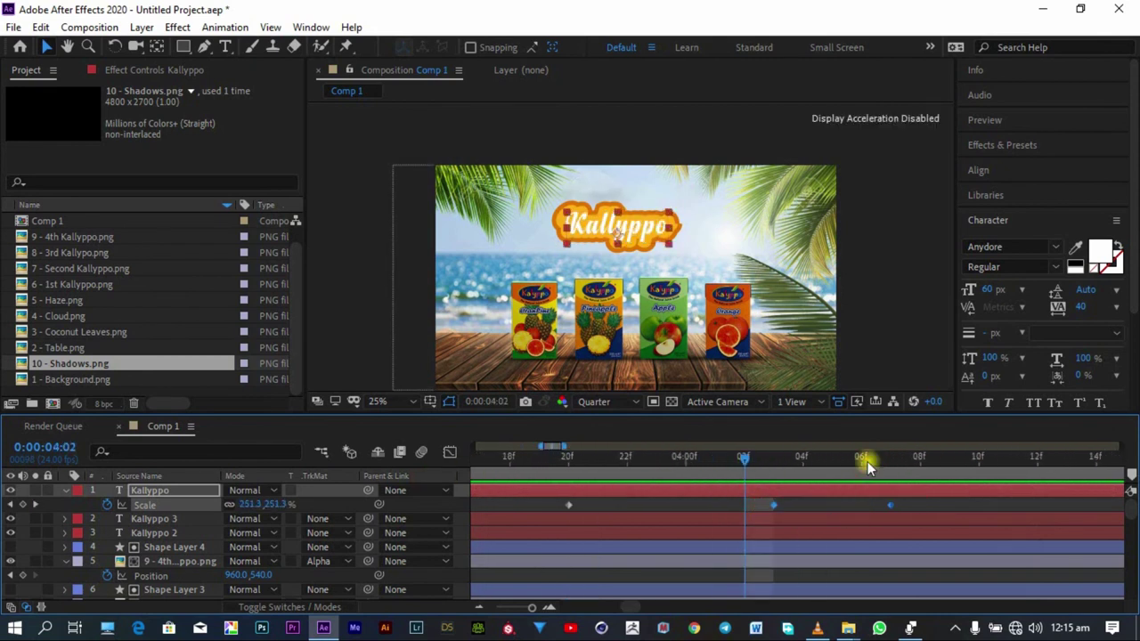
drag(865, 460, 1001, 462)
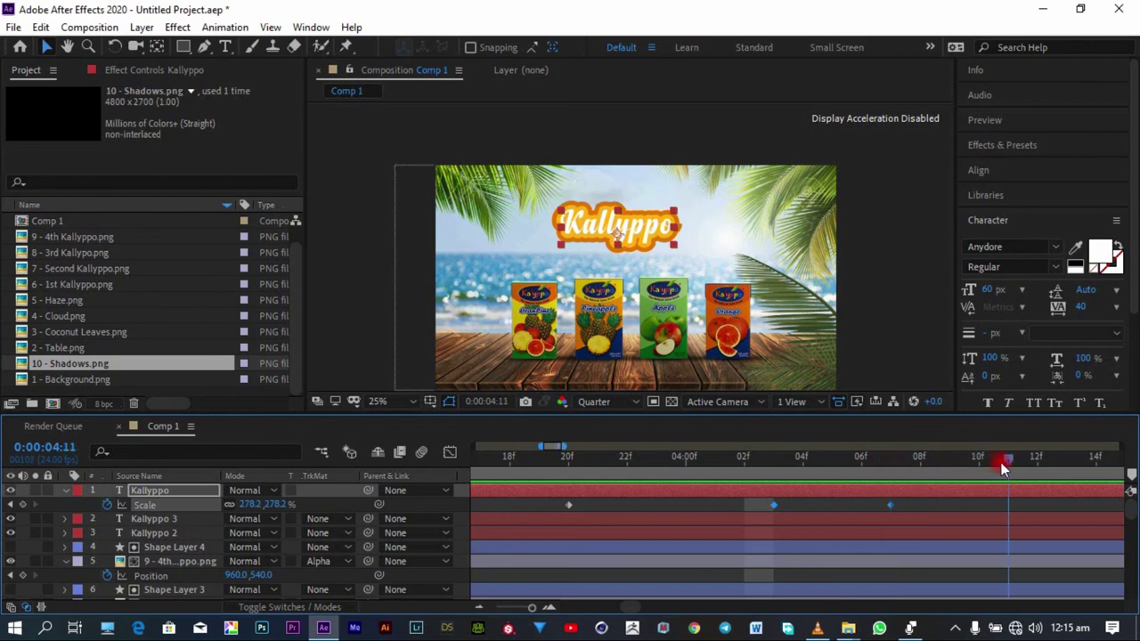
key(ctrl+v)
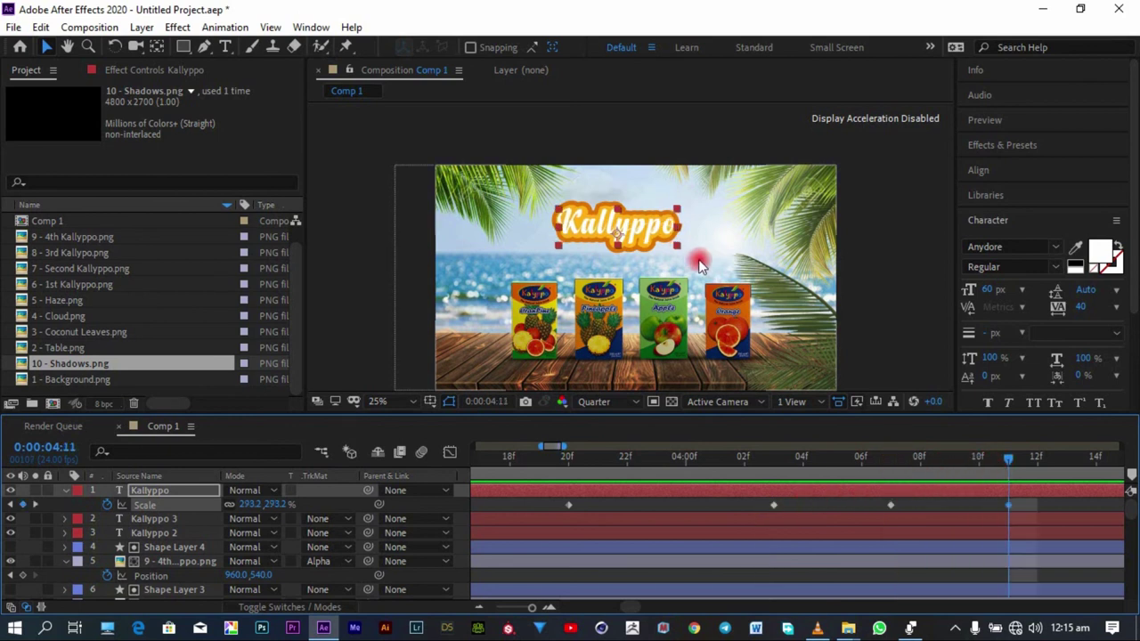
scroll(758, 232, up, 2)
drag(735, 272, 751, 261)
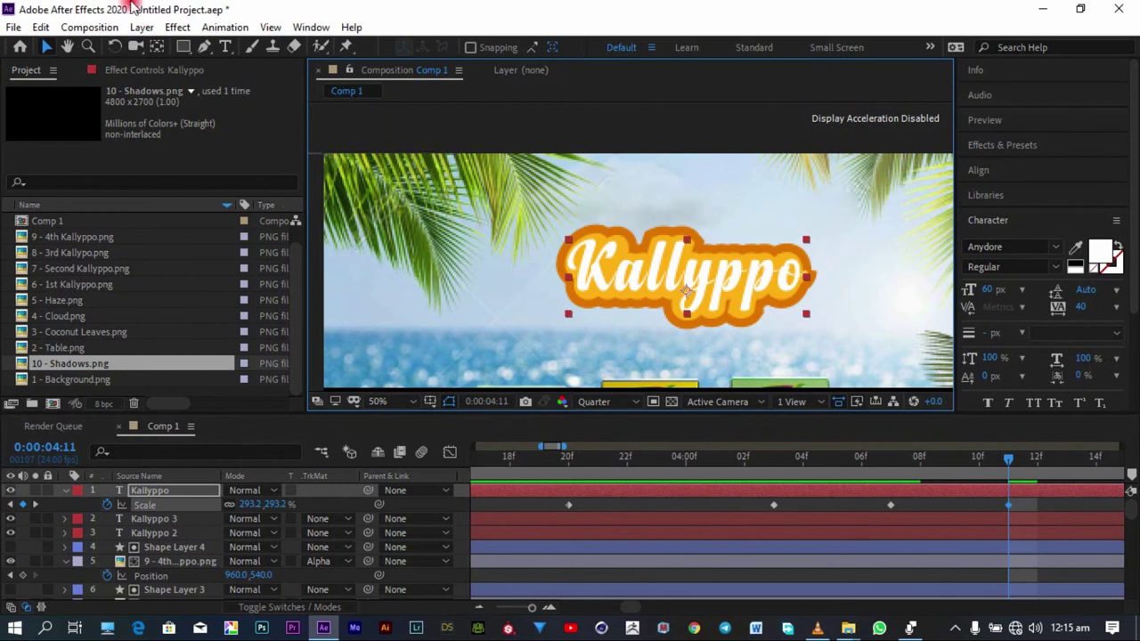
click(158, 45)
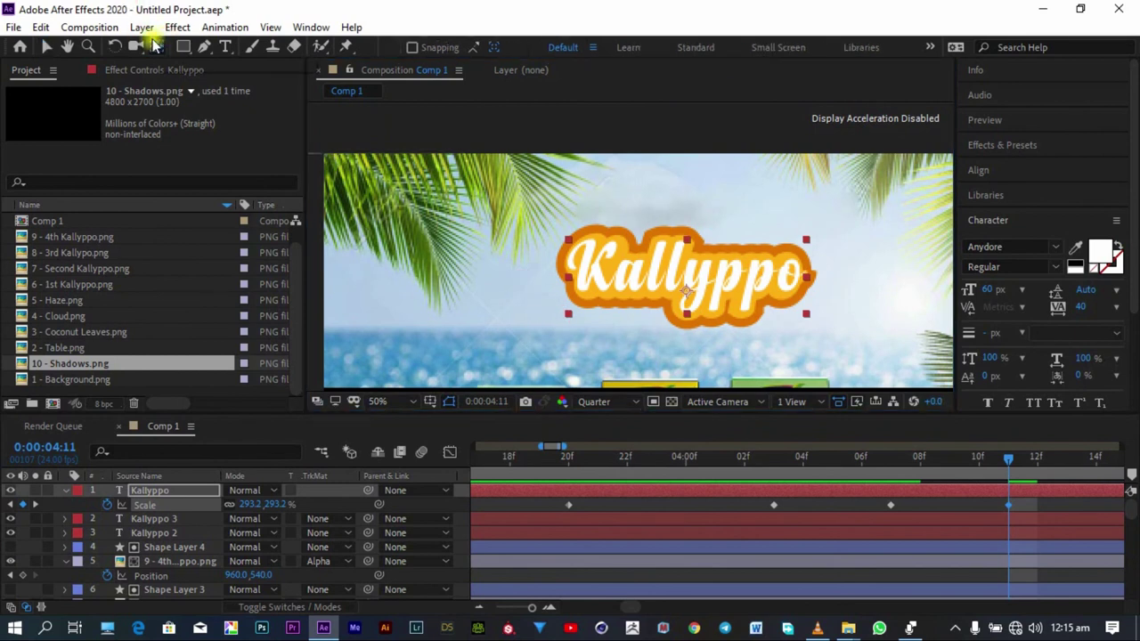
click(688, 284)
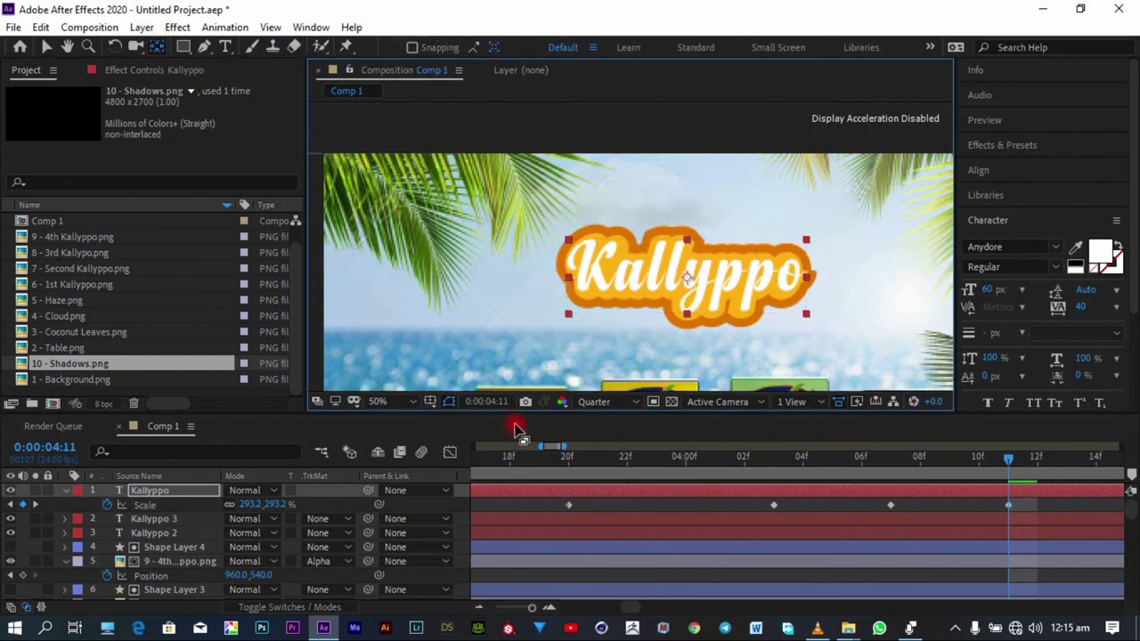
Step: Check the title's pop-in frame by frame at 3:22 and 3:23
click(477, 608)
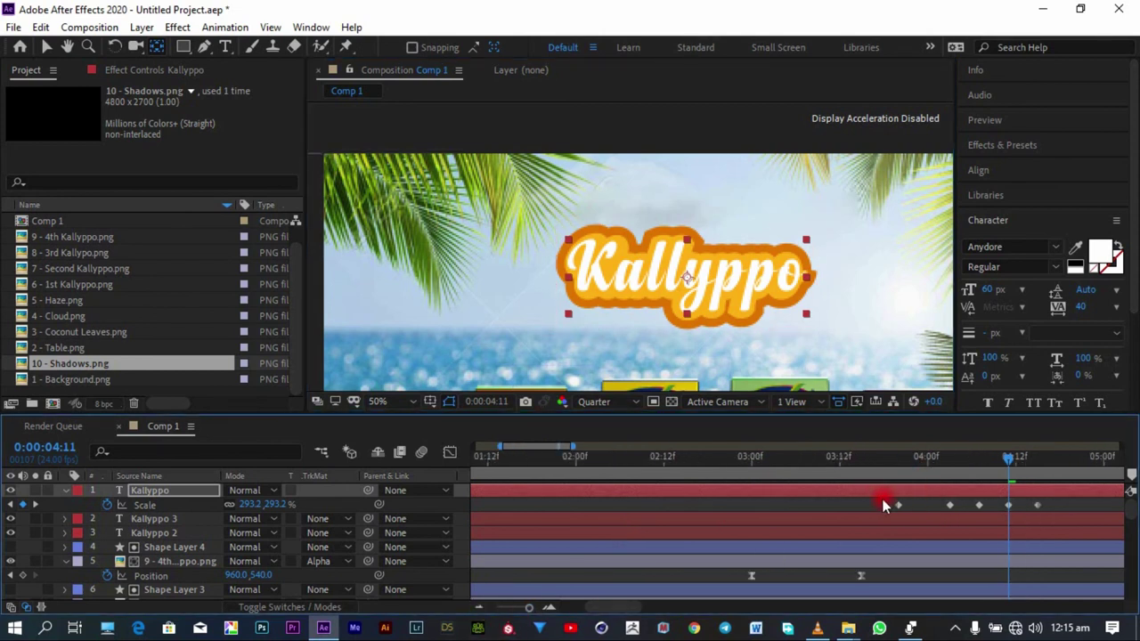
drag(884, 504, 1048, 509)
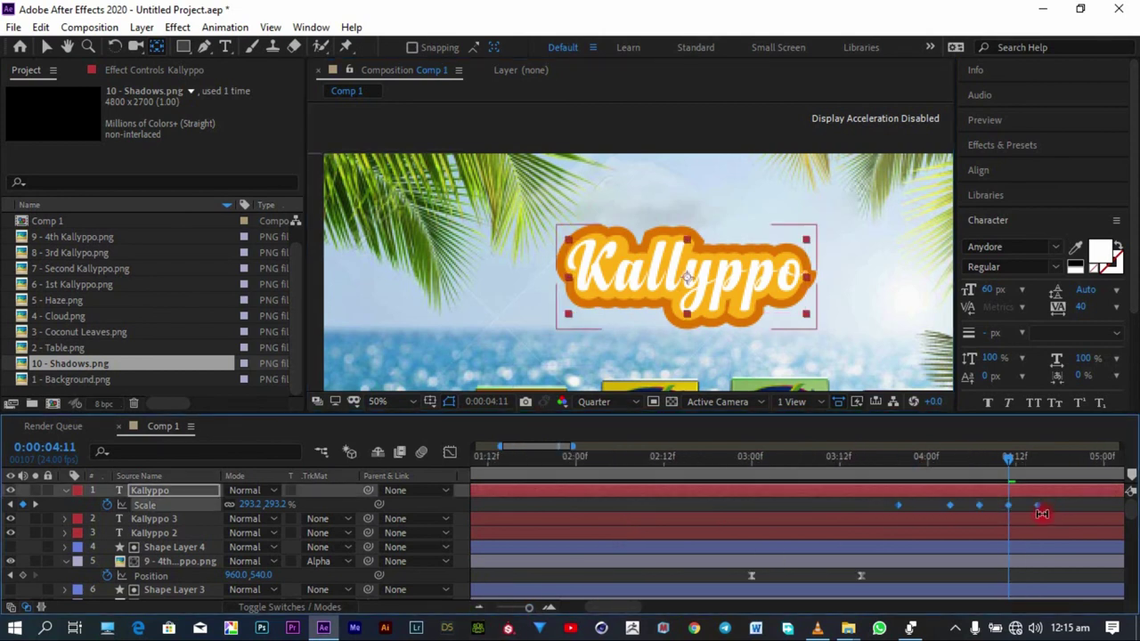
click(917, 478)
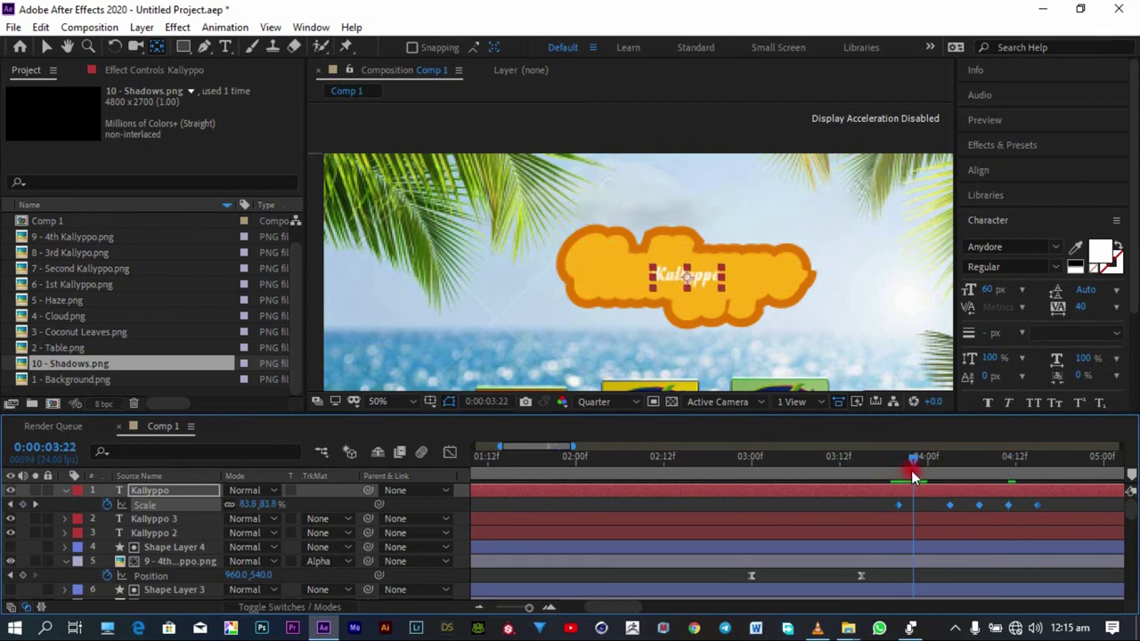
click(922, 476)
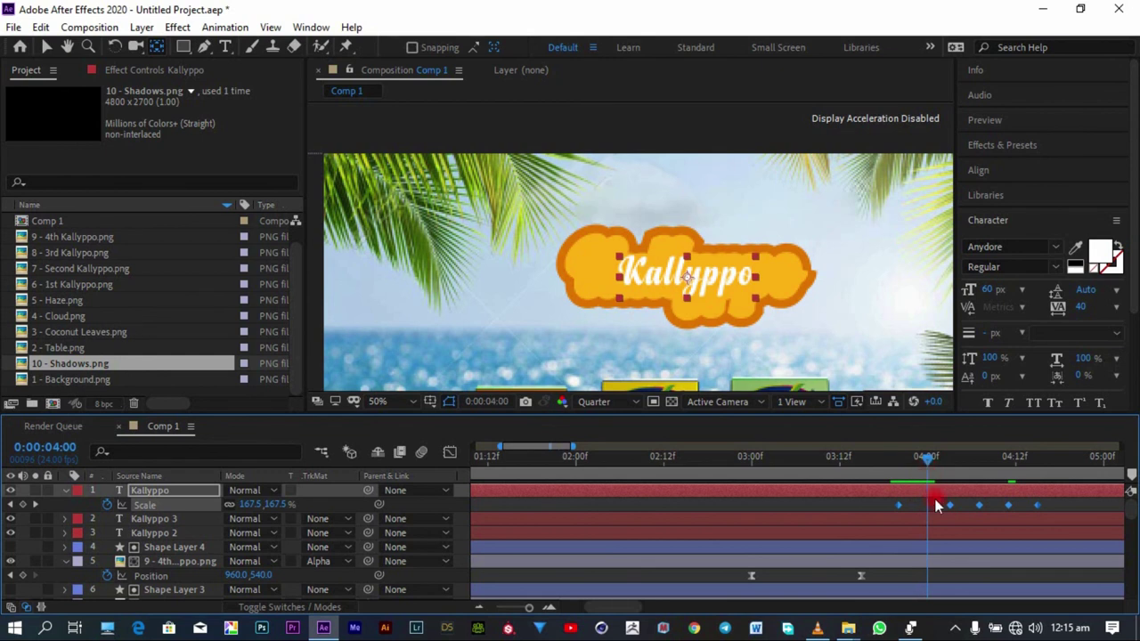
click(953, 519)
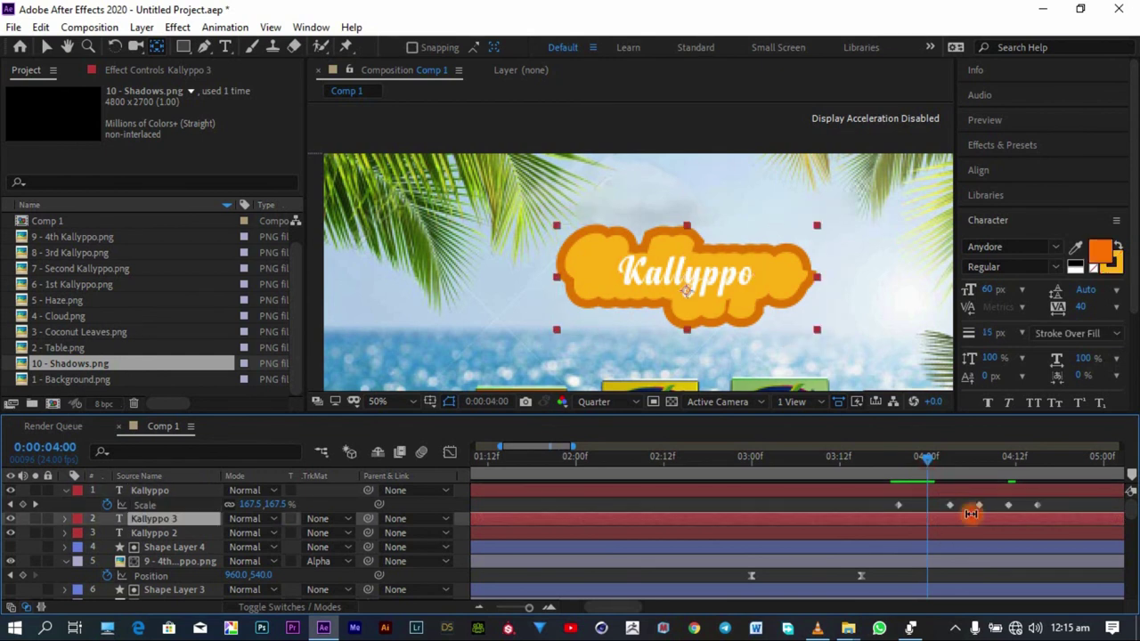
key(Return)
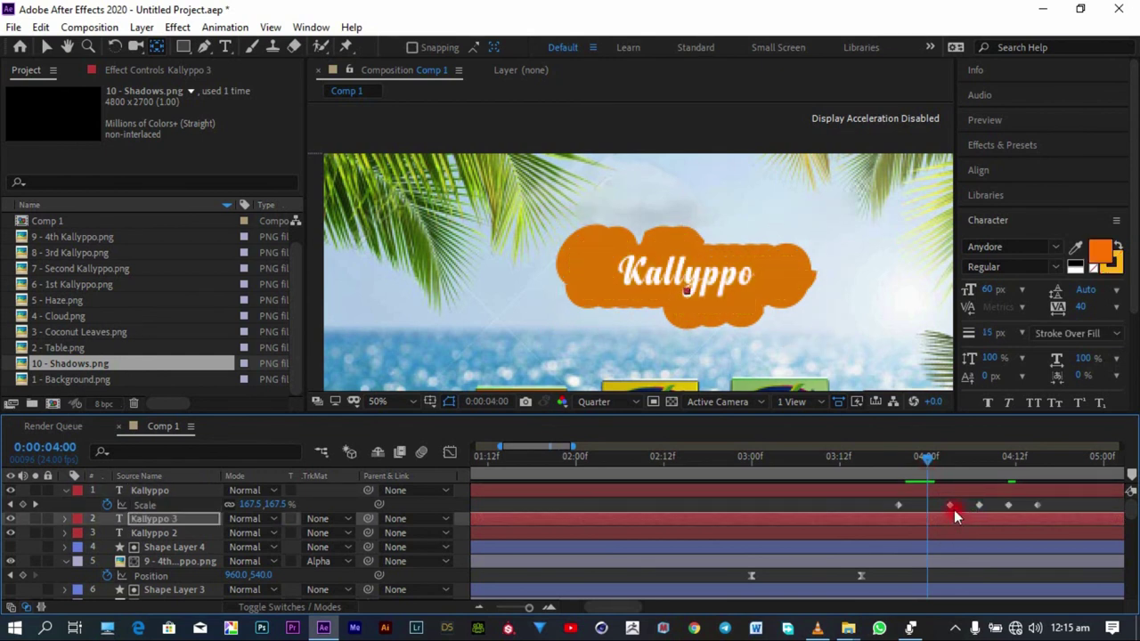
Step: Slide the Kallyppo 2 outline layer later and view the fully outlined title at 5:21
drag(933, 464, 964, 469)
click(984, 533)
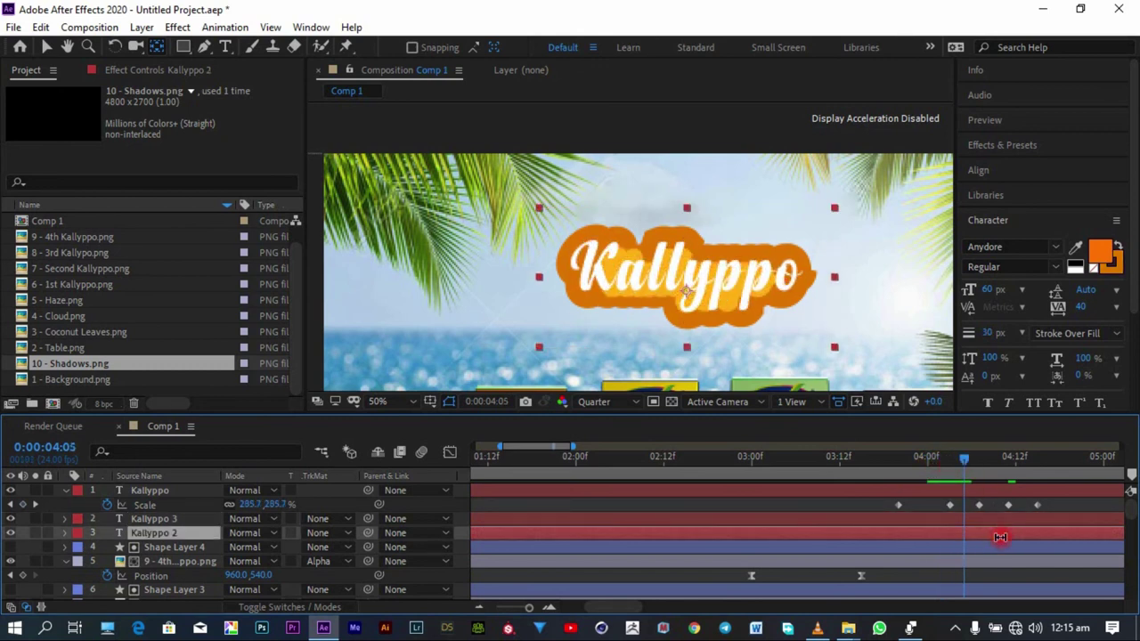
mouse_move(1000, 537)
mouse_down()
mouse_move(974, 522)
mouse_move(1000, 527)
mouse_up()
click(997, 521)
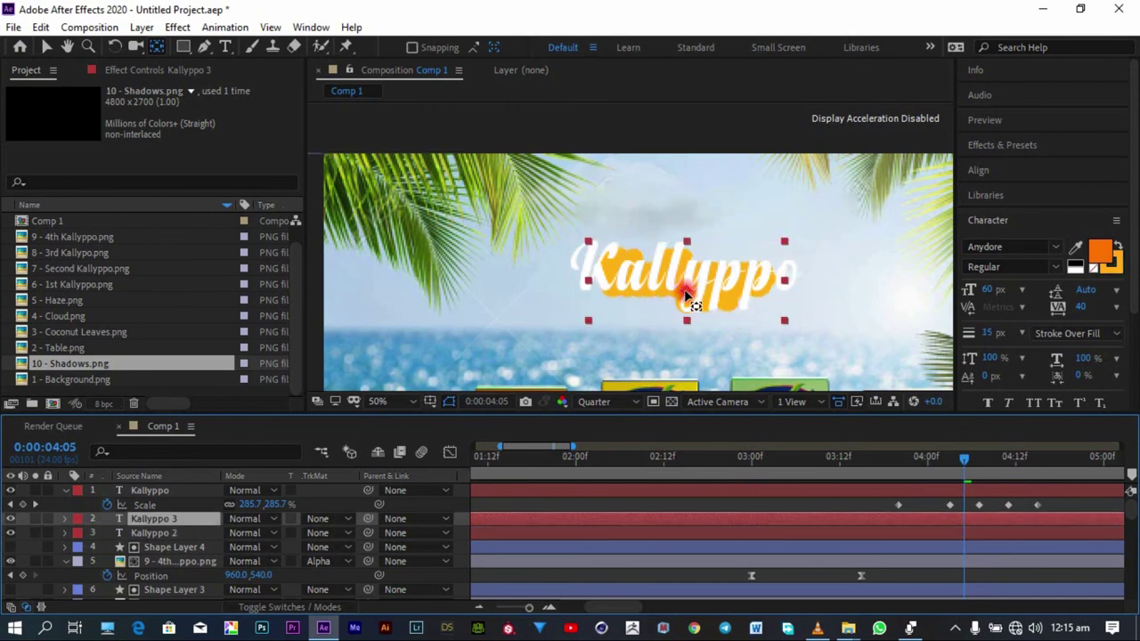
drag(977, 463, 1126, 467)
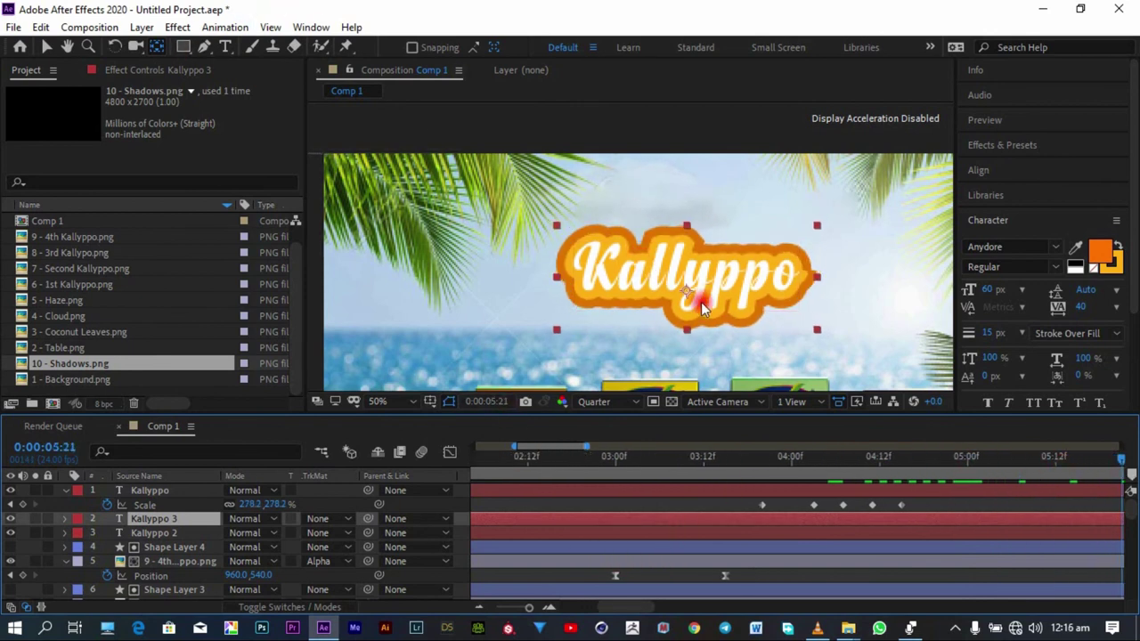
Step: Zoom the timeline out to show 20 seconds and select Kallyppo 3
click(570, 526)
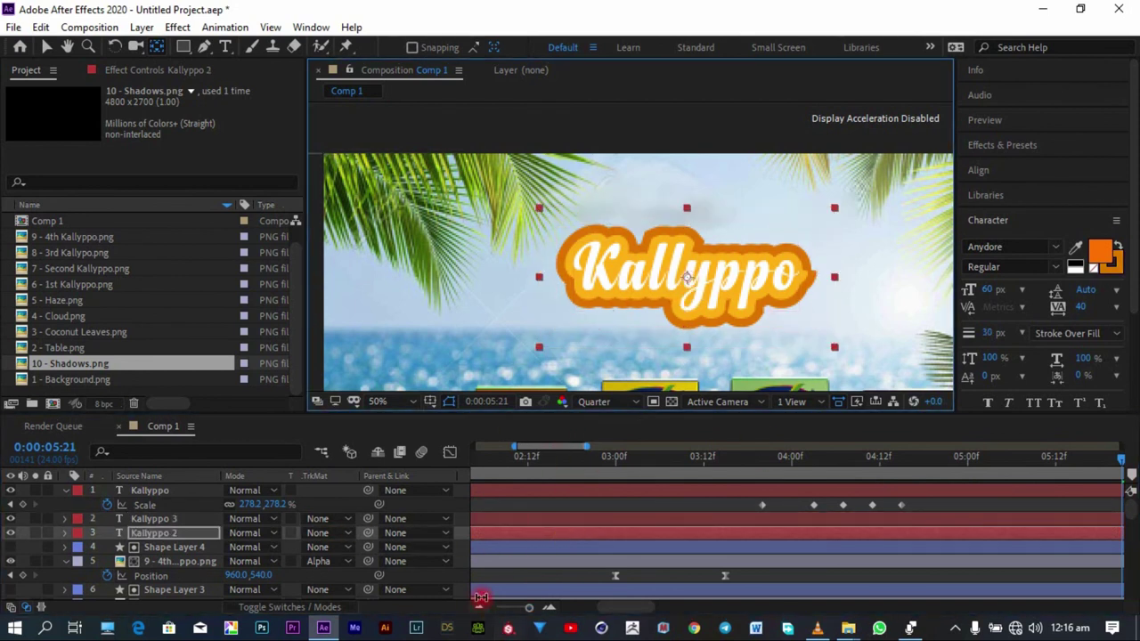
click(479, 606)
click(479, 606)
click(479, 606)
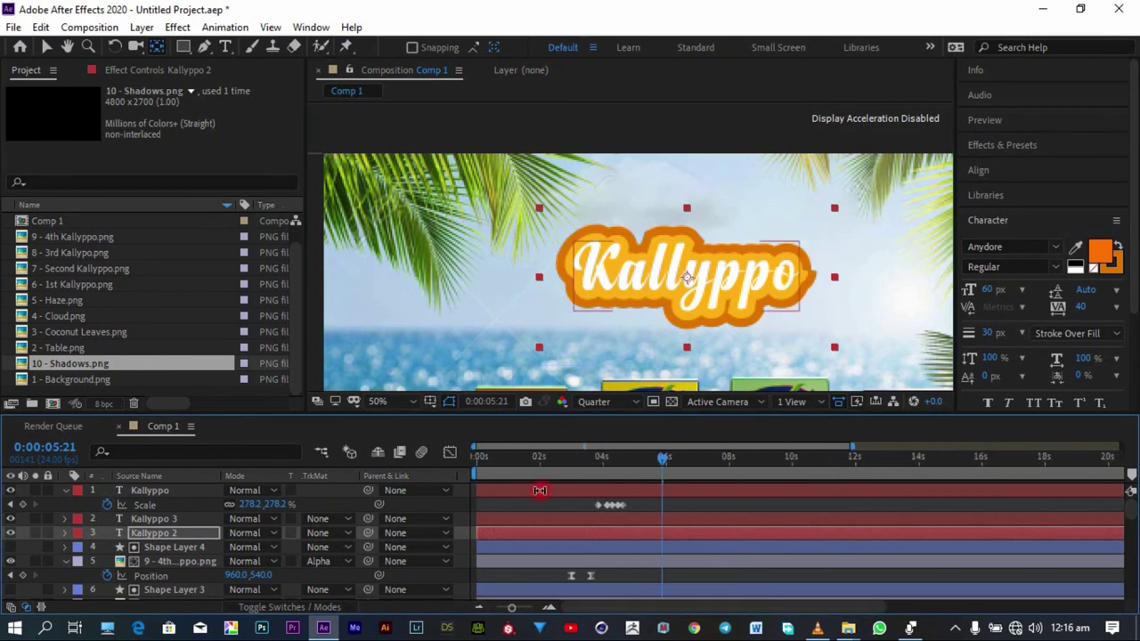
click(178, 518)
Step: Apply the Drop Shadow effect from Effects & Presets to the Kallyppo 3 layer
click(997, 145)
click(1011, 160)
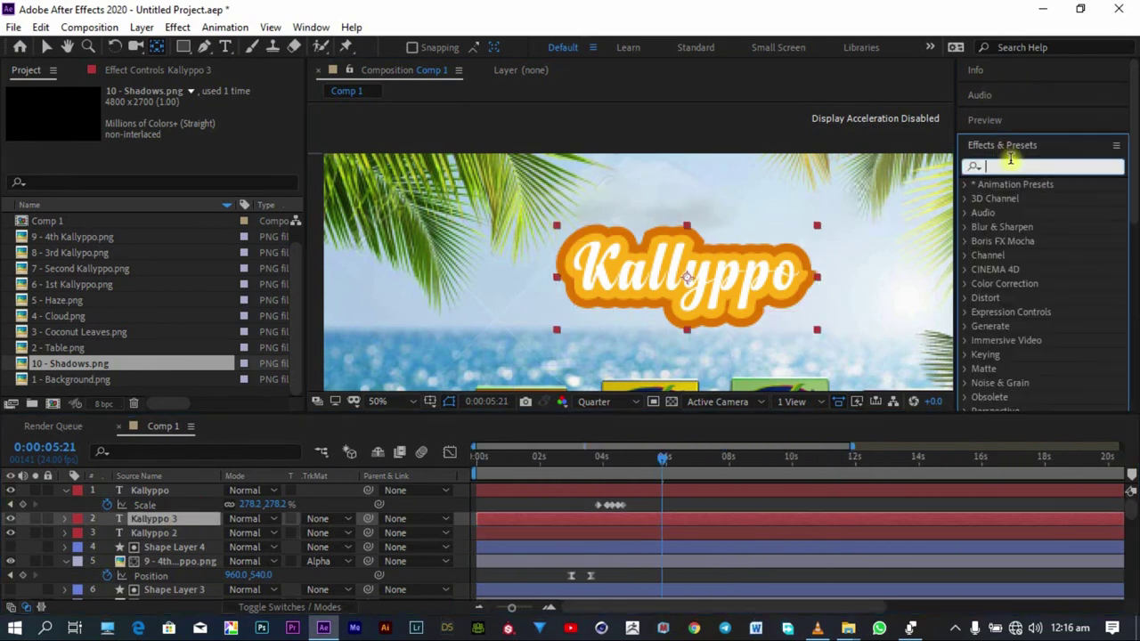
text(drop)
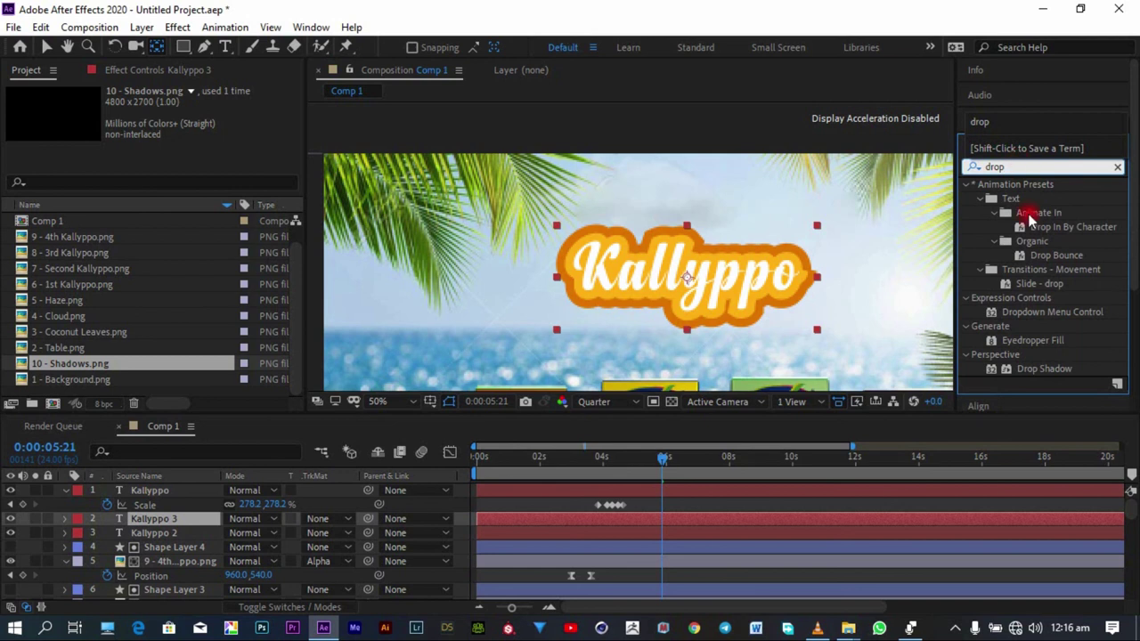
drag(1034, 375, 197, 520)
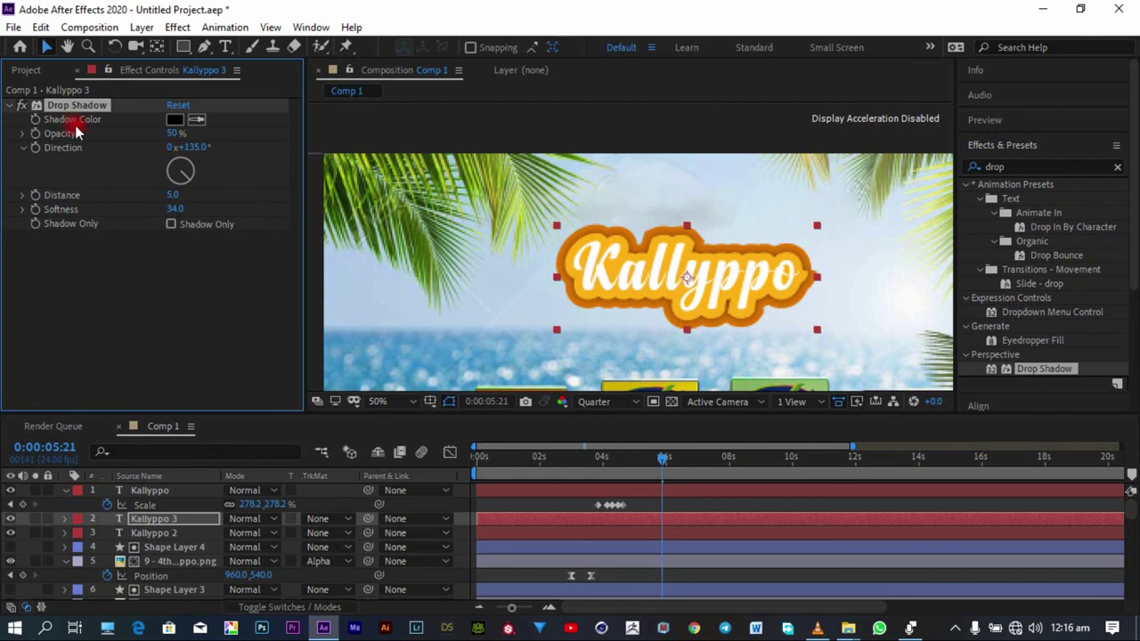
click(153, 535)
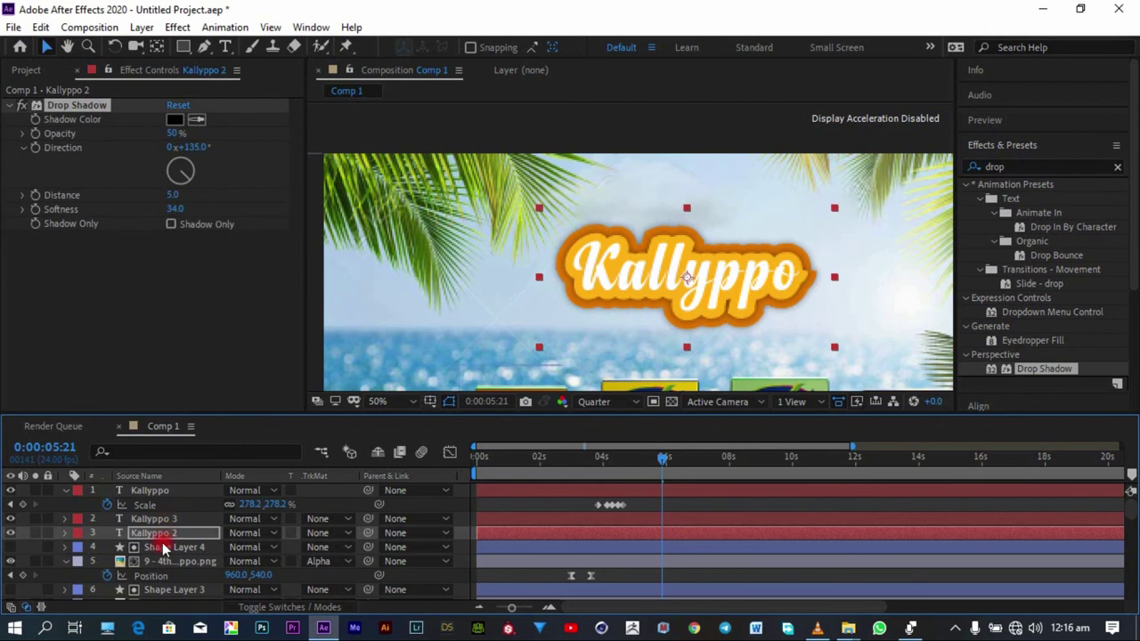
Step: Add the same Drop Shadow to the top Kallyppo layer and lower its shadow opacity to 20%
click(170, 491)
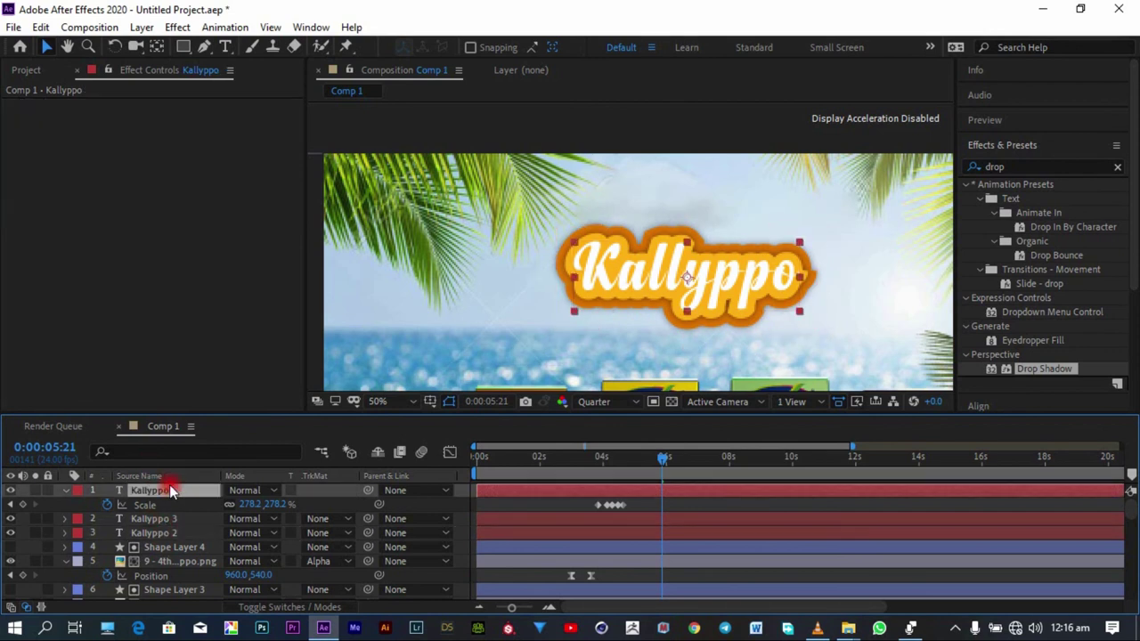
key(ctrl+alt+shift+e)
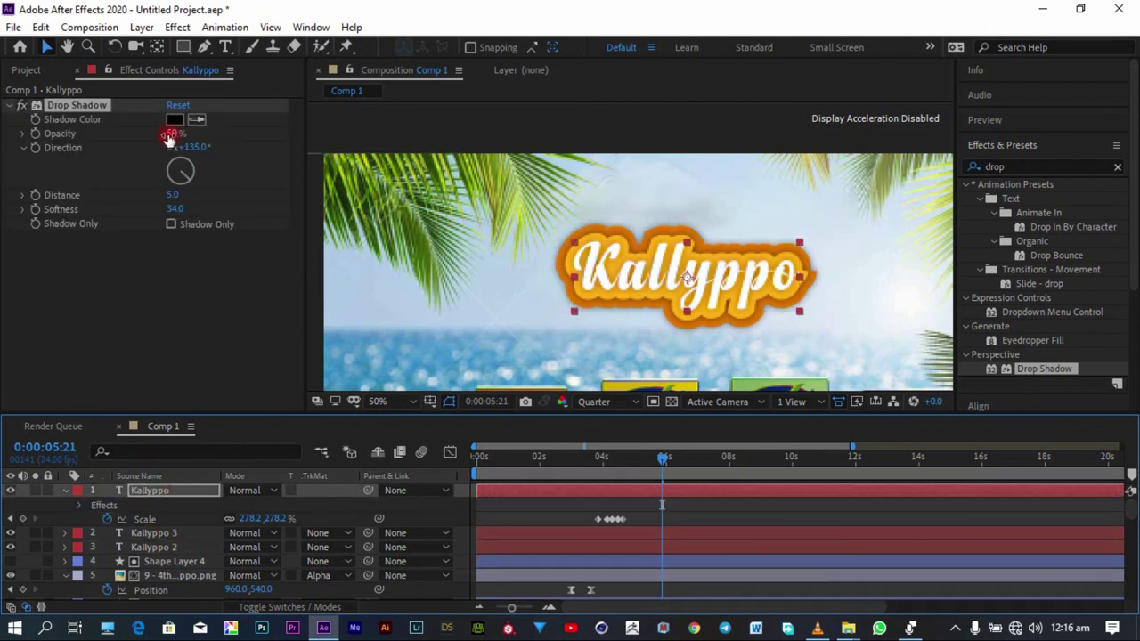
click(175, 133)
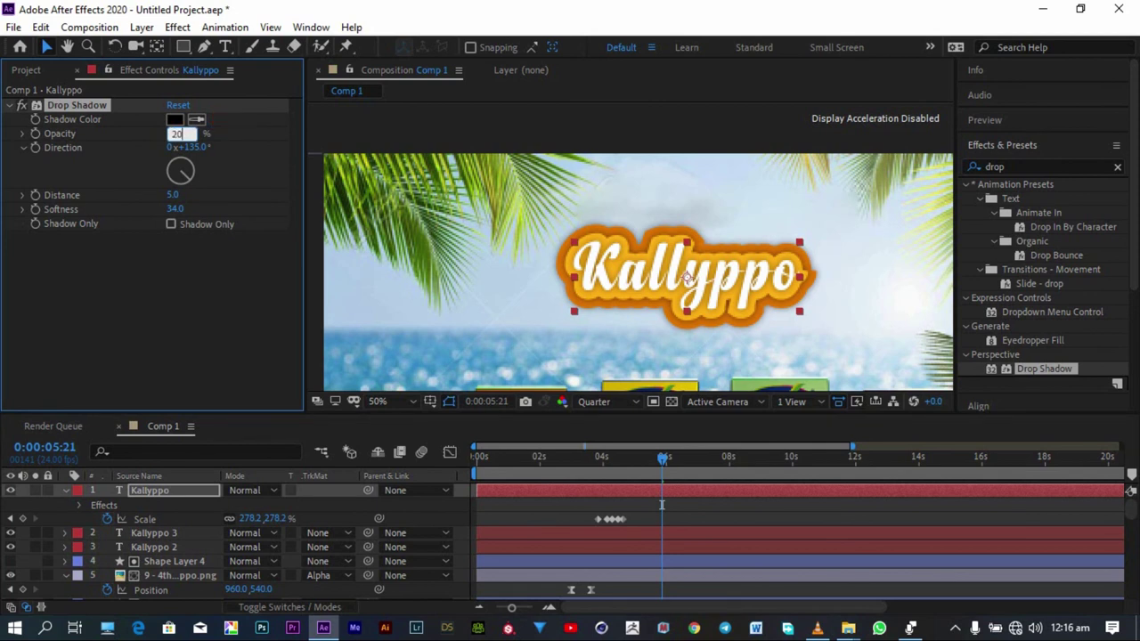
click(224, 121)
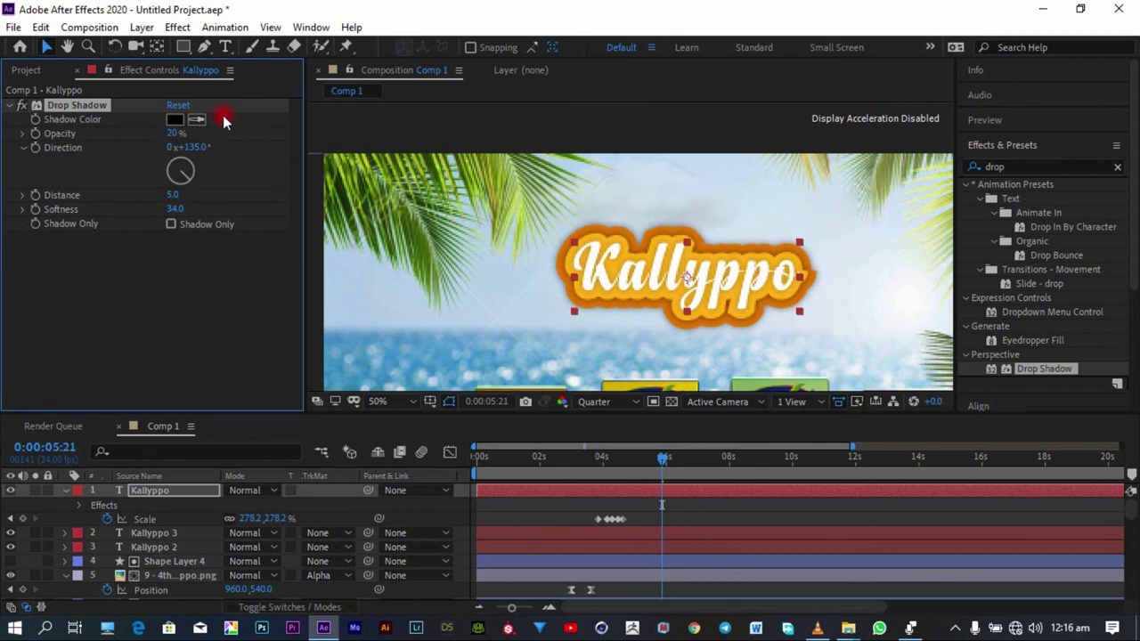
click(142, 308)
scroll(718, 315, down, 3)
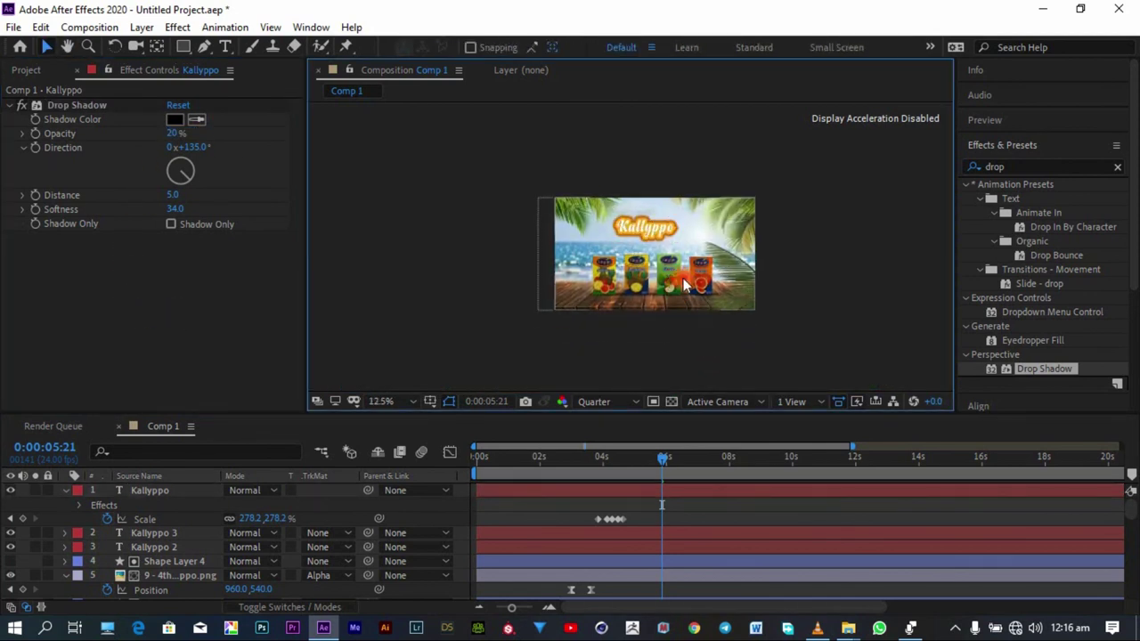
Step: Select the three Kallyppo title layers and bring up the Align panel, then deselect them
scroll(680, 281, up, 2)
key(v)
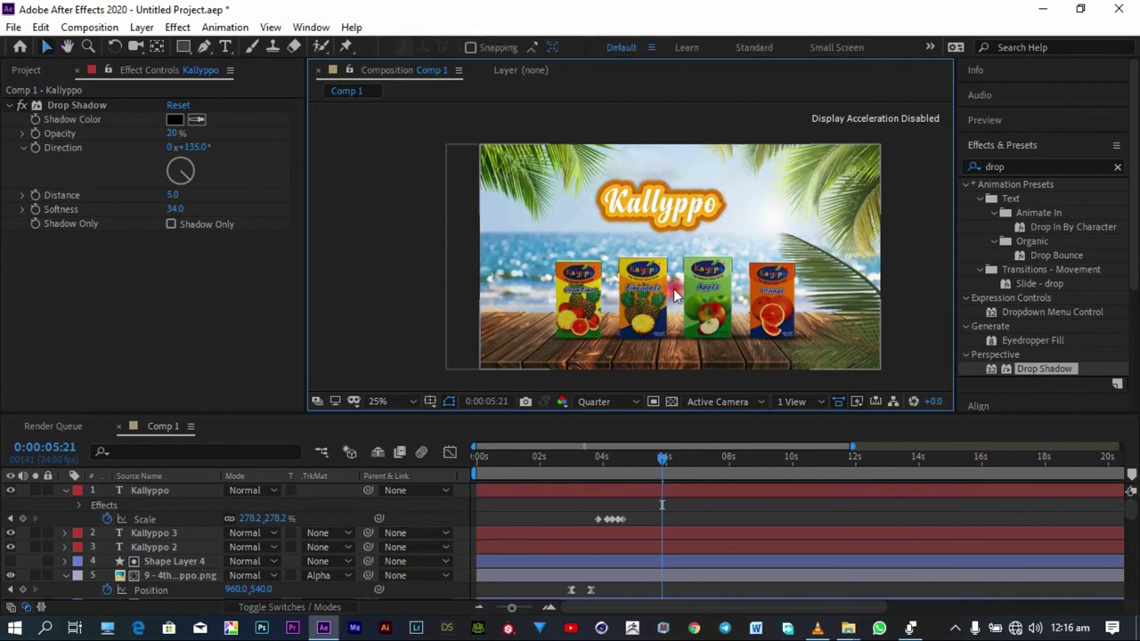
click(168, 547)
shift+click(169, 490)
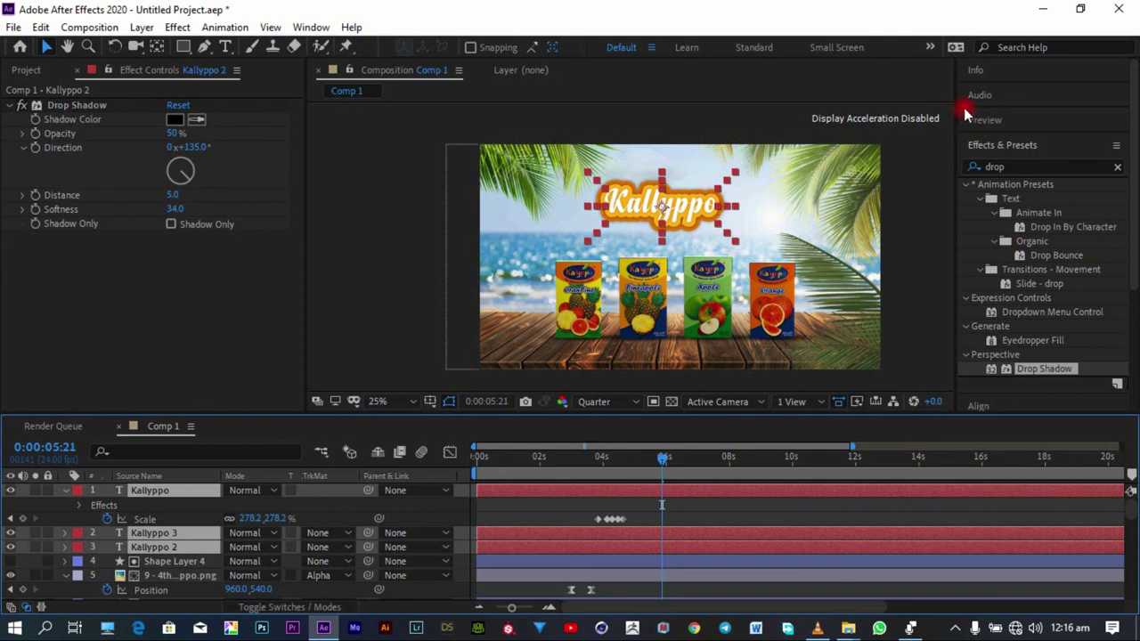
scroll(1010, 114, down, 3)
click(1001, 219)
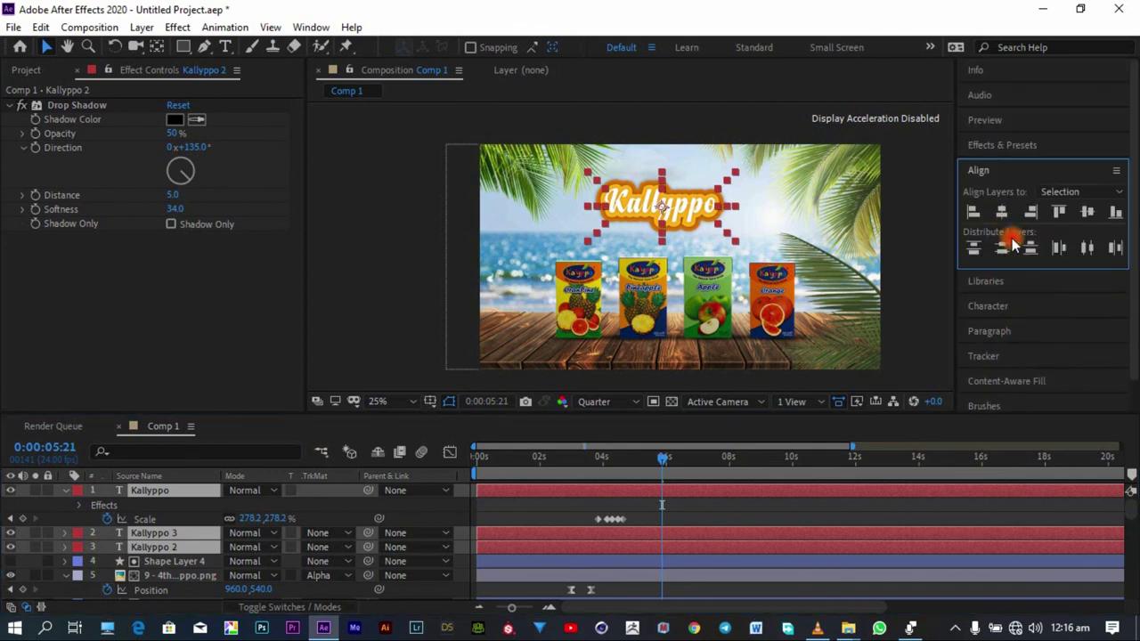
click(899, 283)
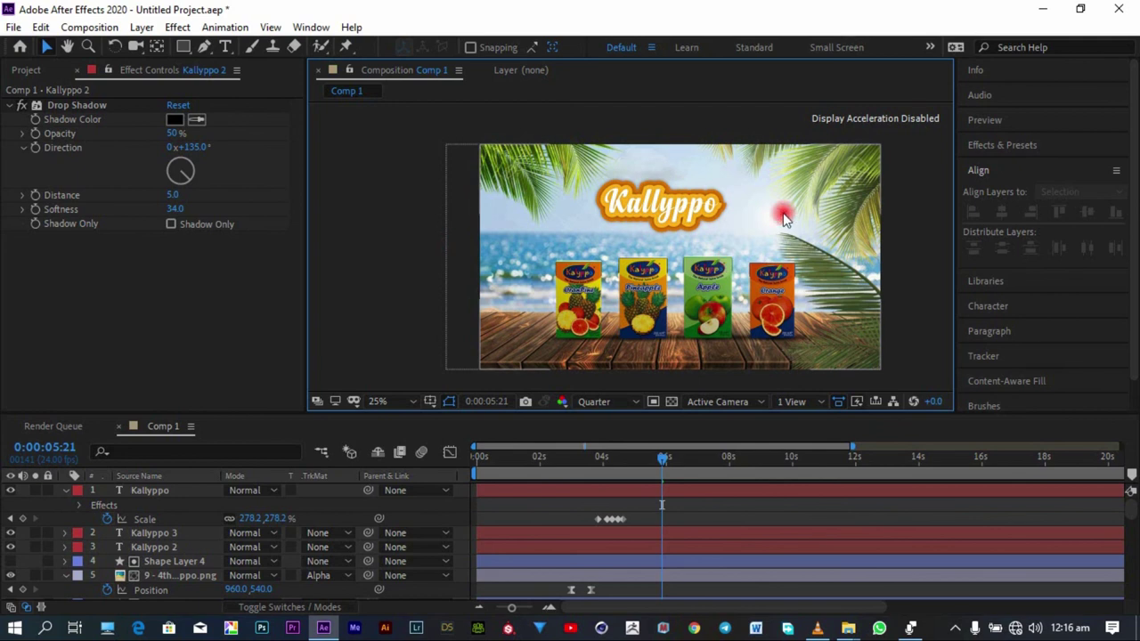
scroll(686, 173, up, 2)
key(v)
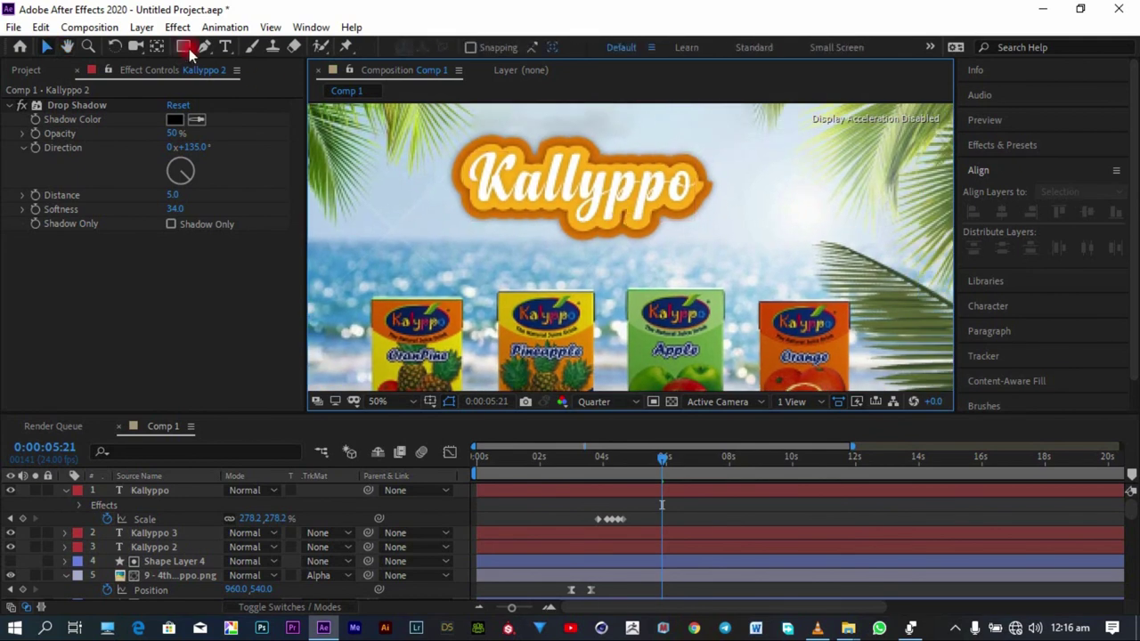
Step: Create a new text layer in Comp 1 reading 'Abi You Know Dada'
right_click(438, 309)
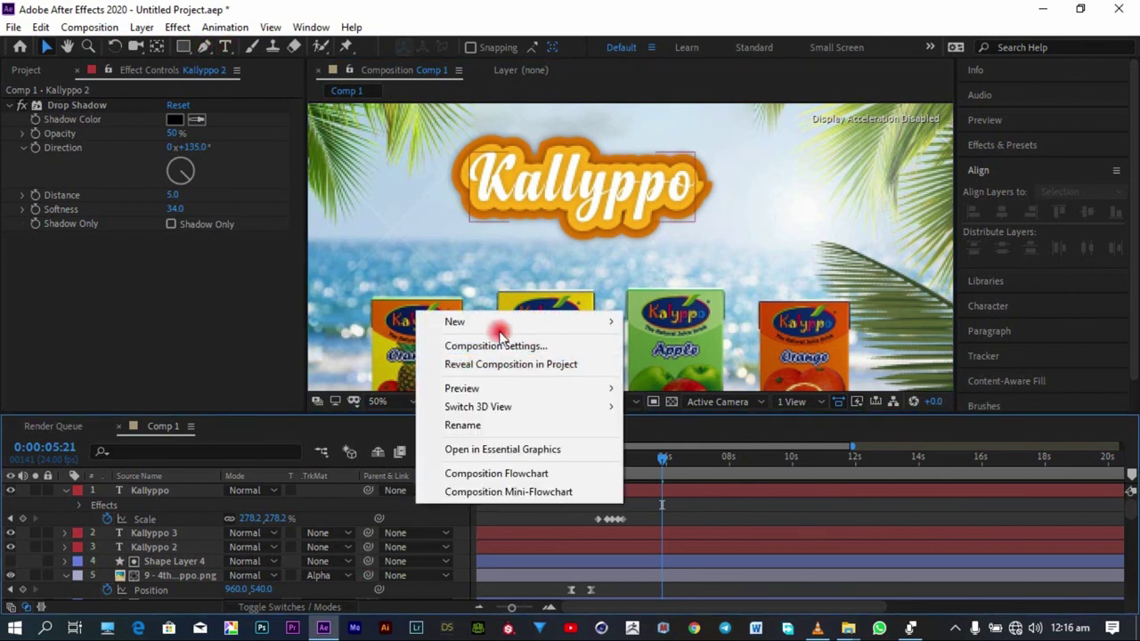
mouse_move(502, 325)
click(618, 342)
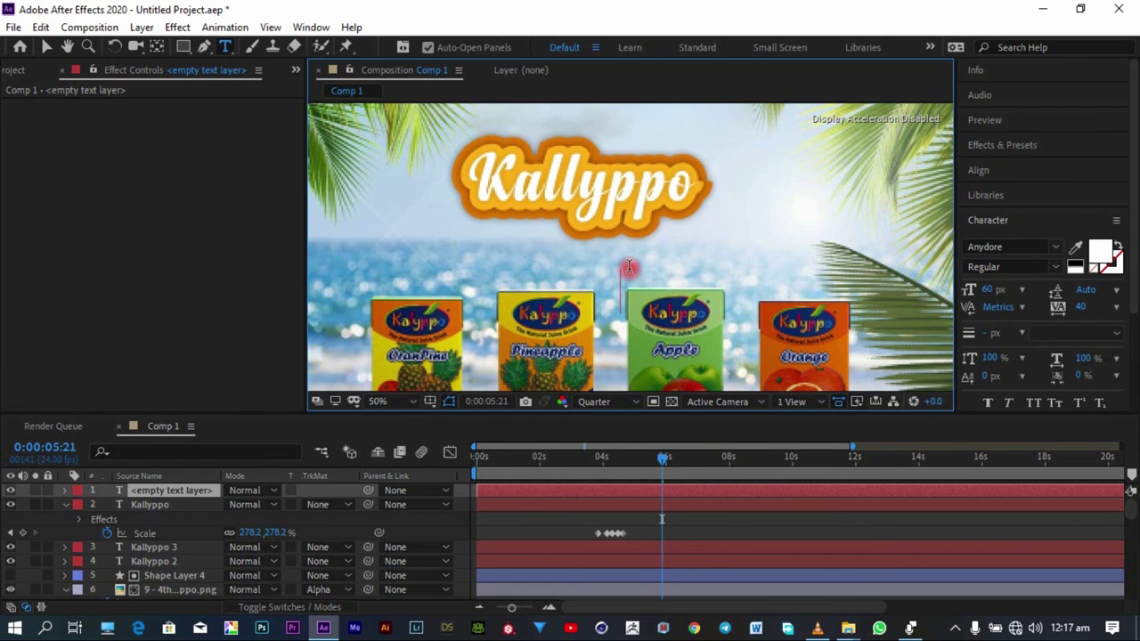
text(Abi You Kn)
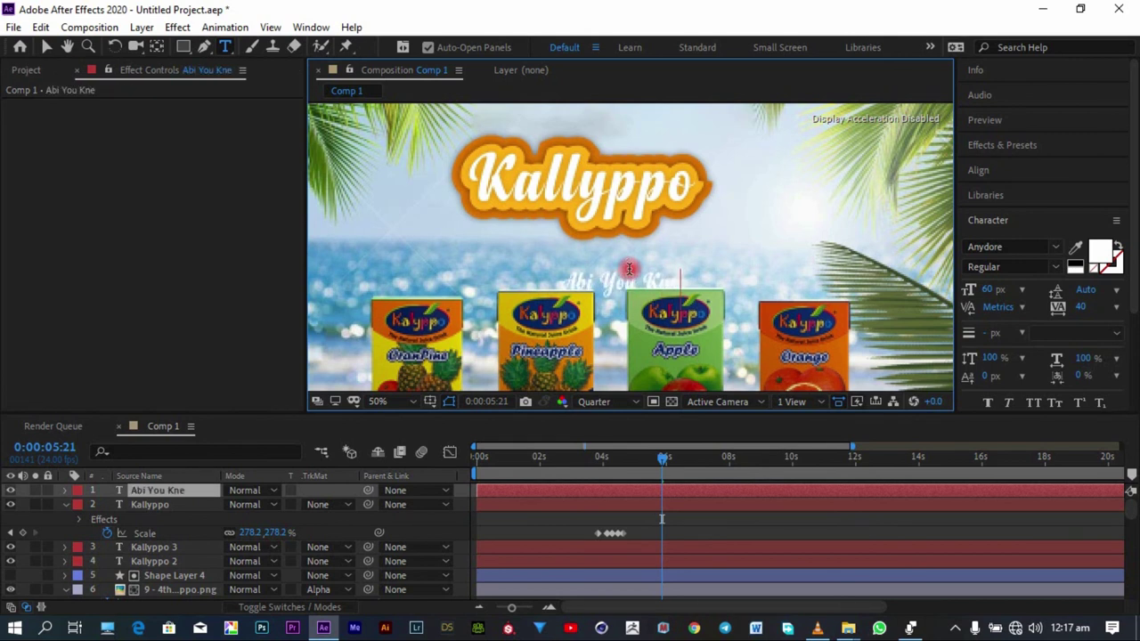
text(ow Dada)
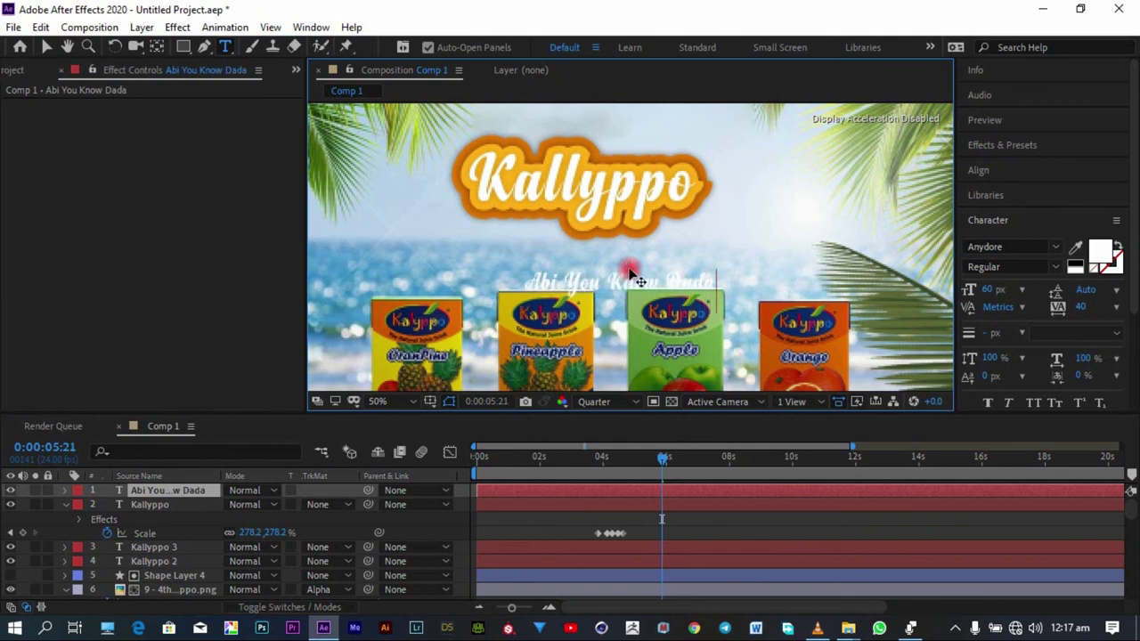
key(Escape)
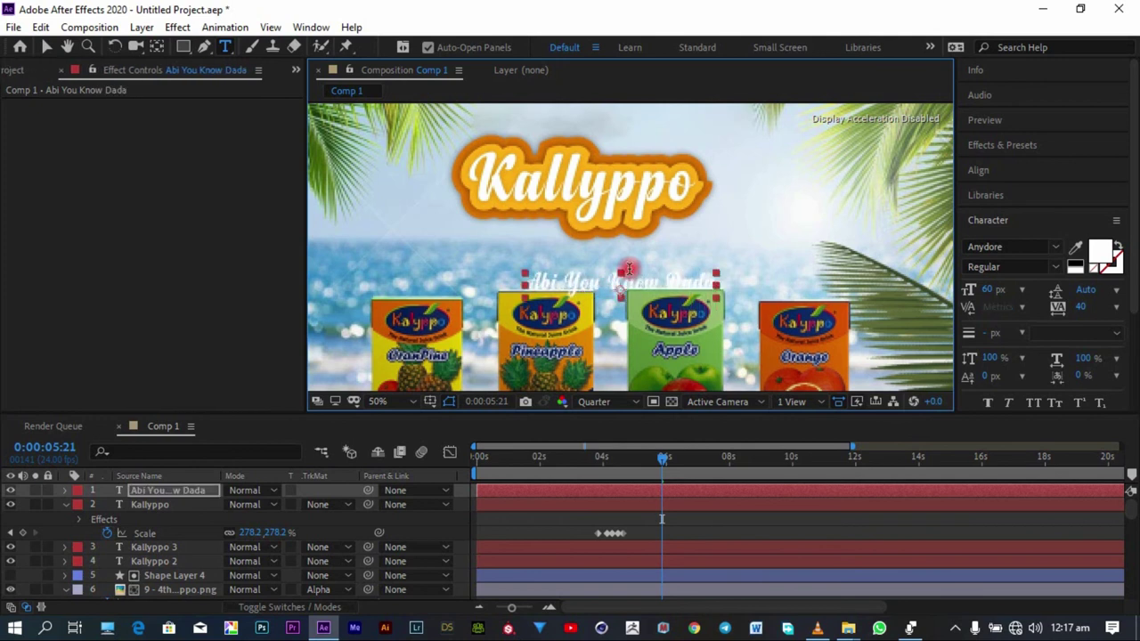
Step: Set the tagline's font to FilsonSoftW03-Bold and its tracking to 72
click(1058, 250)
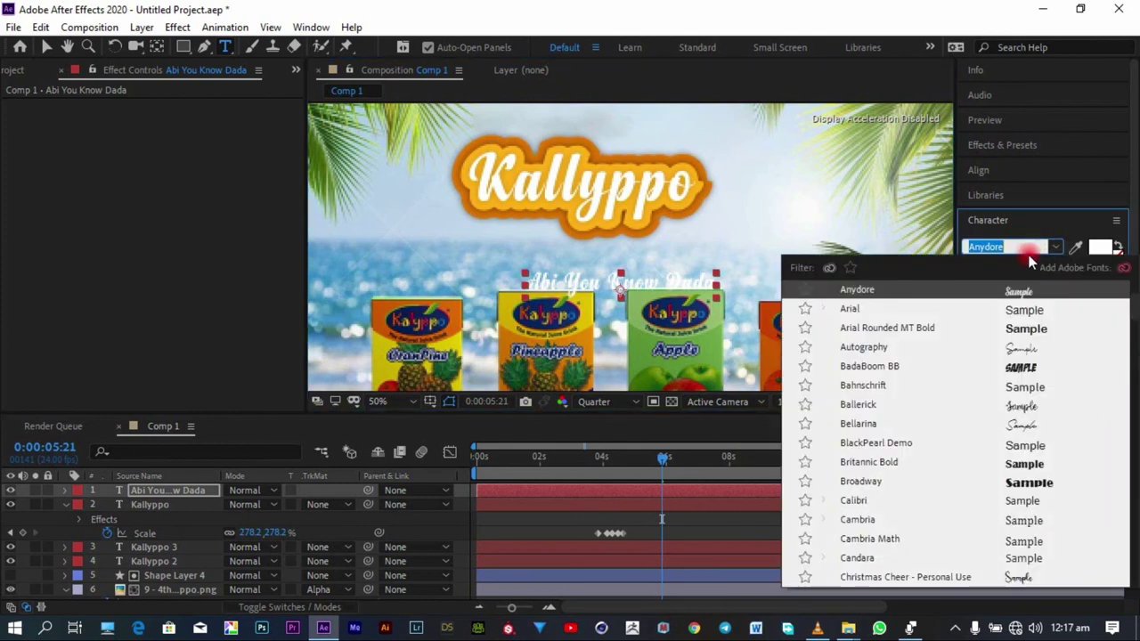
text(fisl)
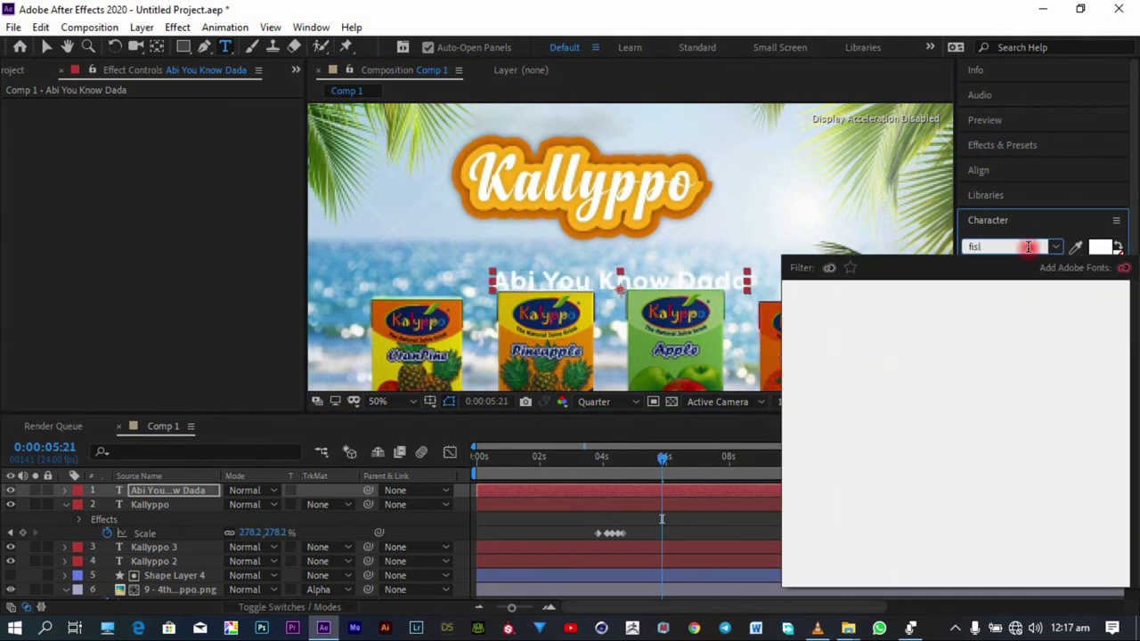
key(BackSpace)
text(ls)
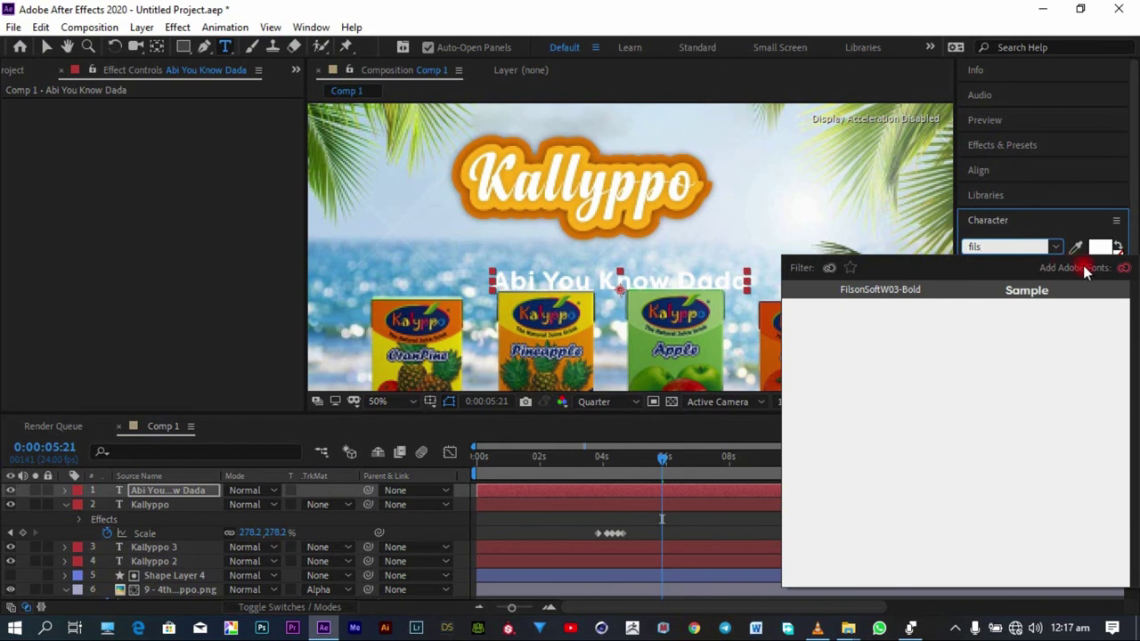
key(Return)
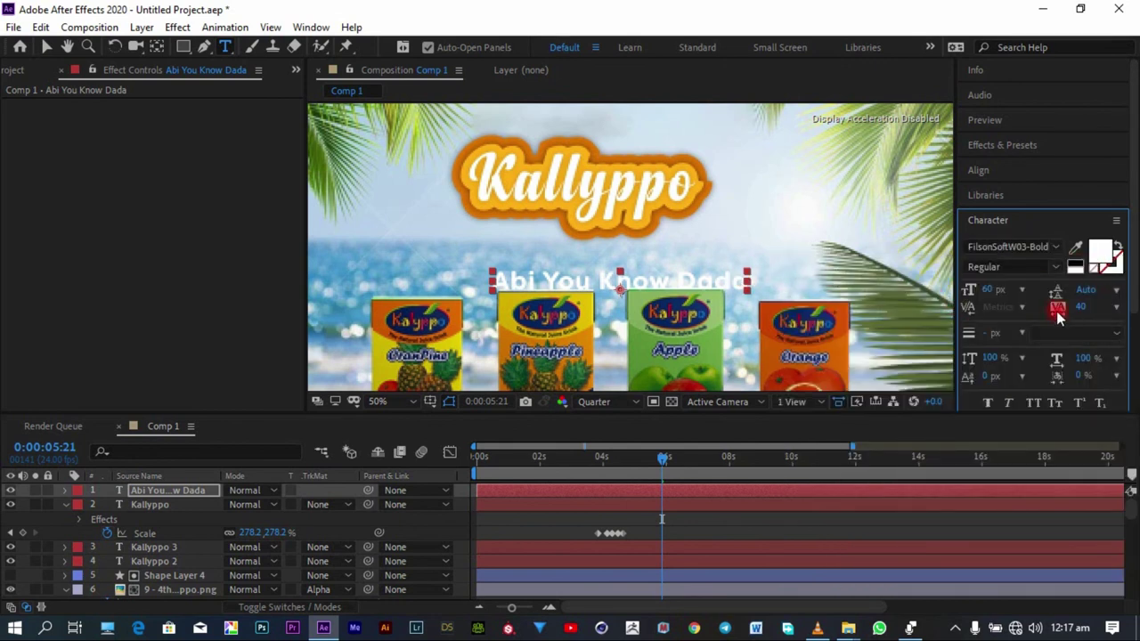
drag(1083, 312, 891, 294)
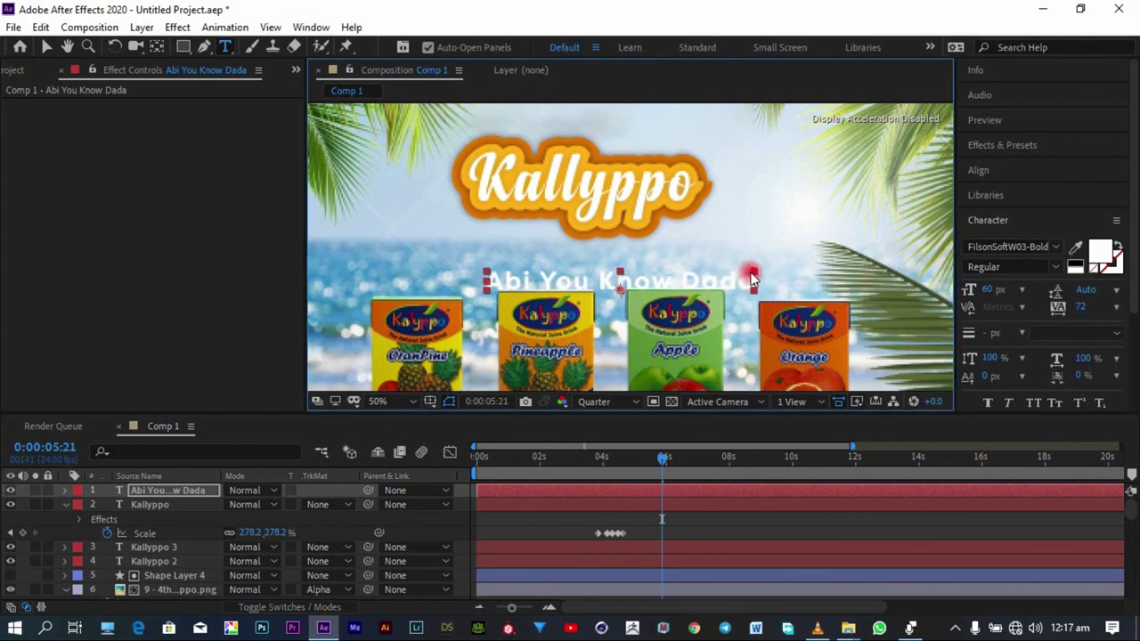
Step: Scale the tagline down and place it centred beneath the Kallyppo title
key(v)
drag(755, 282, 648, 260)
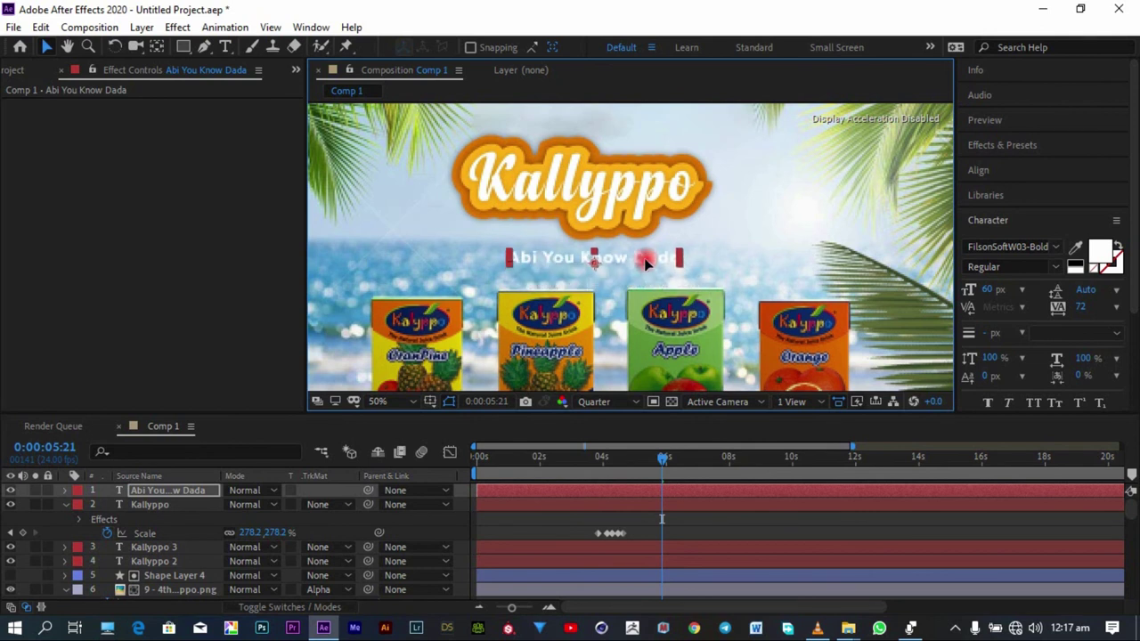
click(980, 169)
Step: Centre the tagline horizontally and start a Position keyframe for it
click(1002, 211)
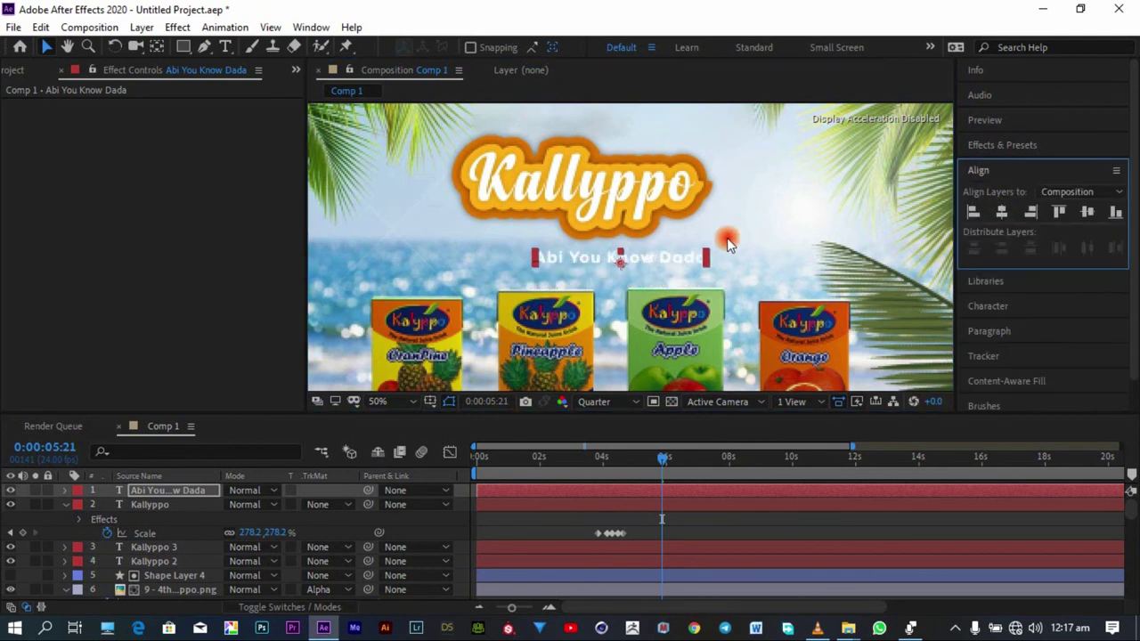
click(622, 323)
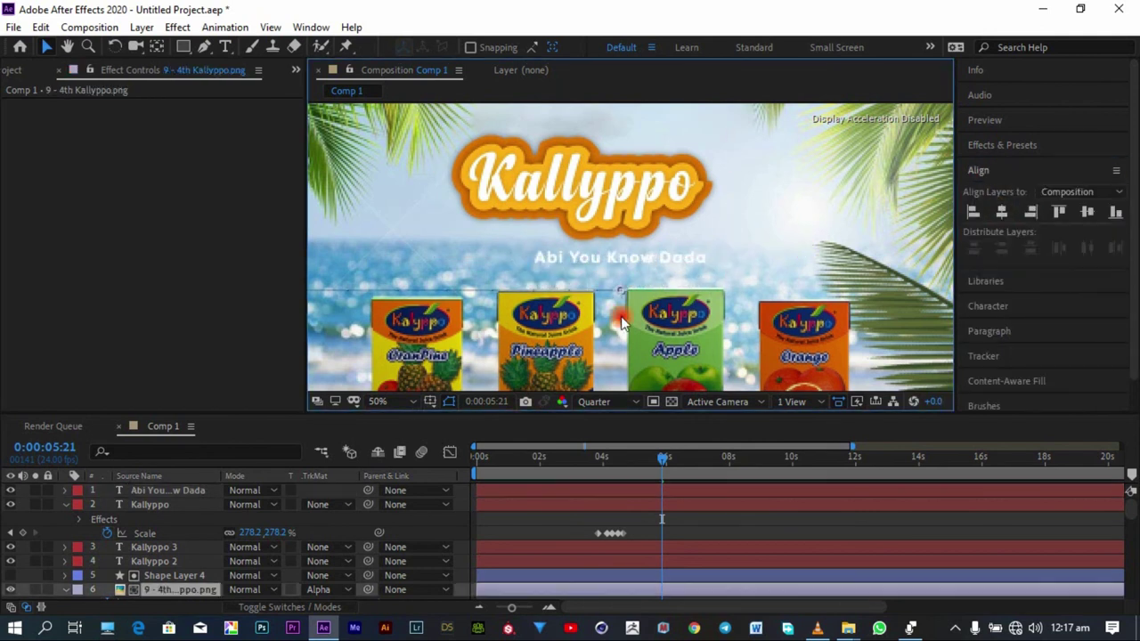
click(198, 492)
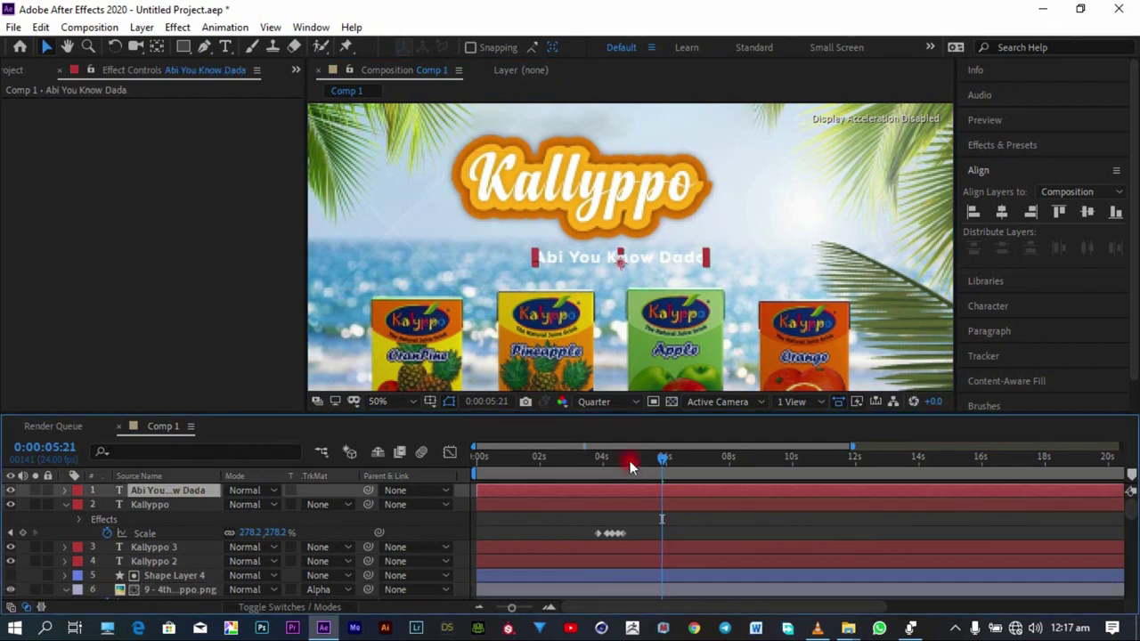
drag(662, 468, 637, 476)
click(674, 522)
click(665, 491)
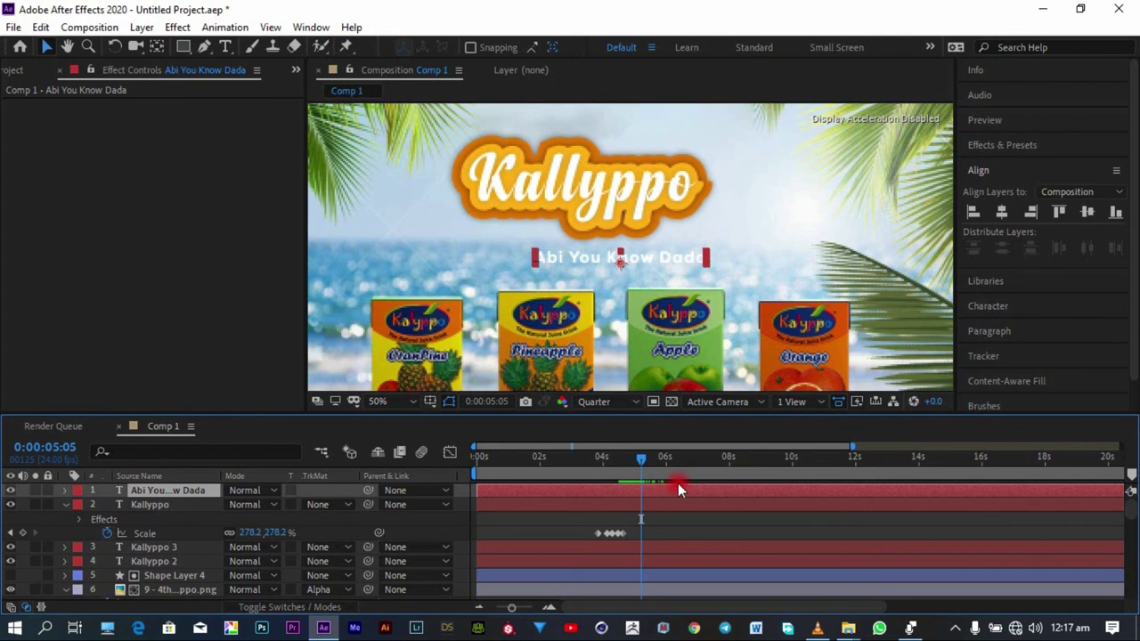
key(p)
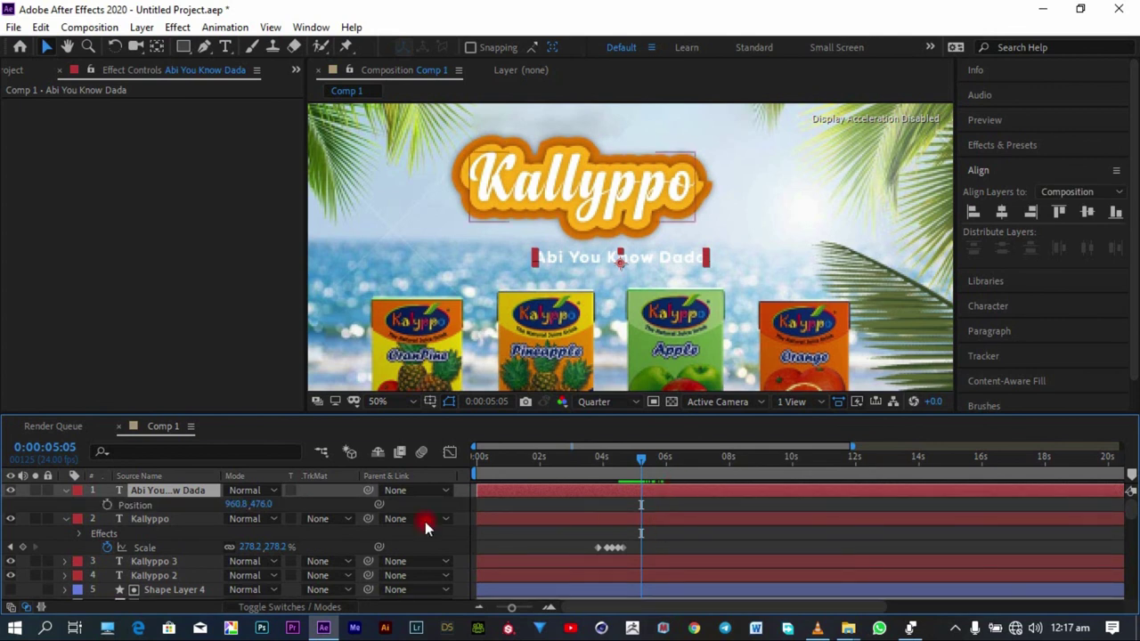
click(108, 506)
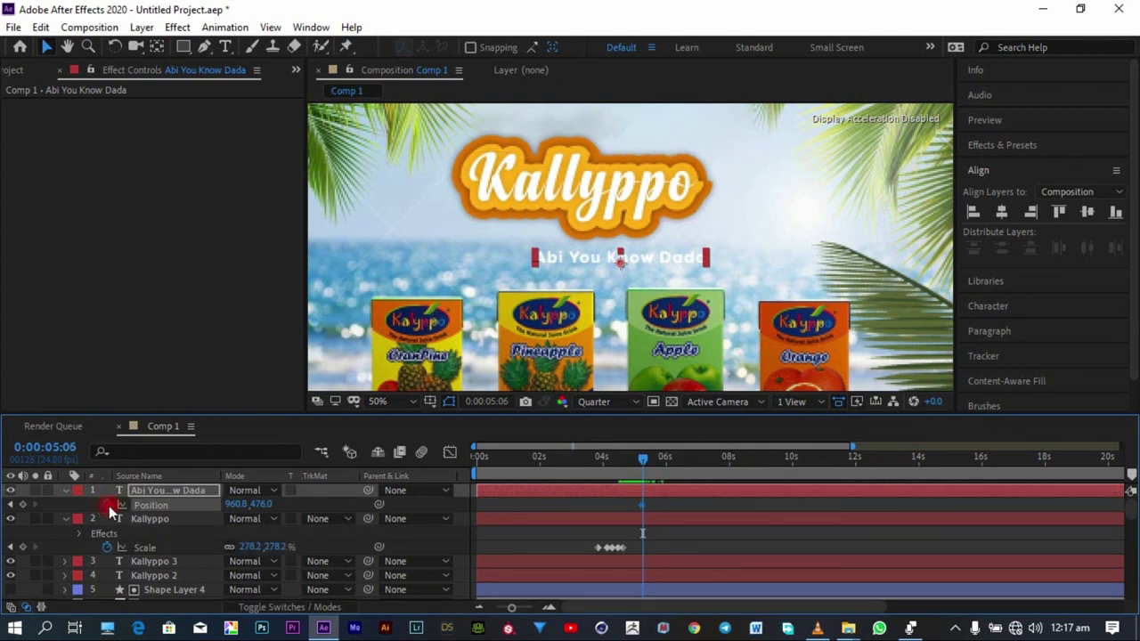
Step: Set the tagline's starting Position X to 362.8 at 0:00:05:05, sliding to the centre
key(Page_Down)
key(Page_Down)
key(Page_Down)
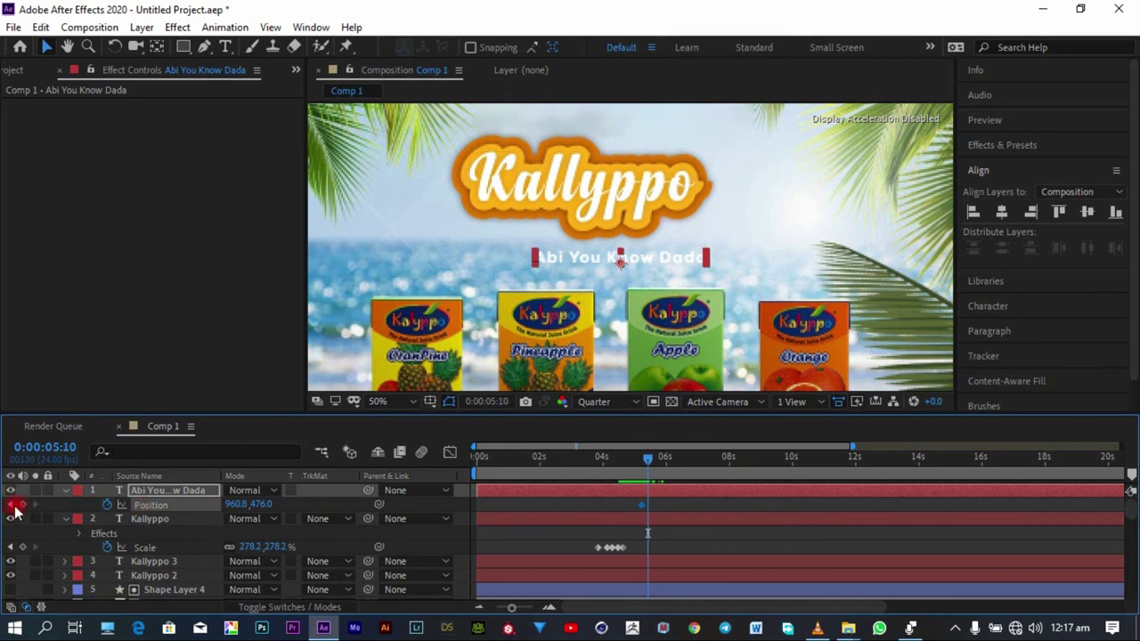
click(11, 505)
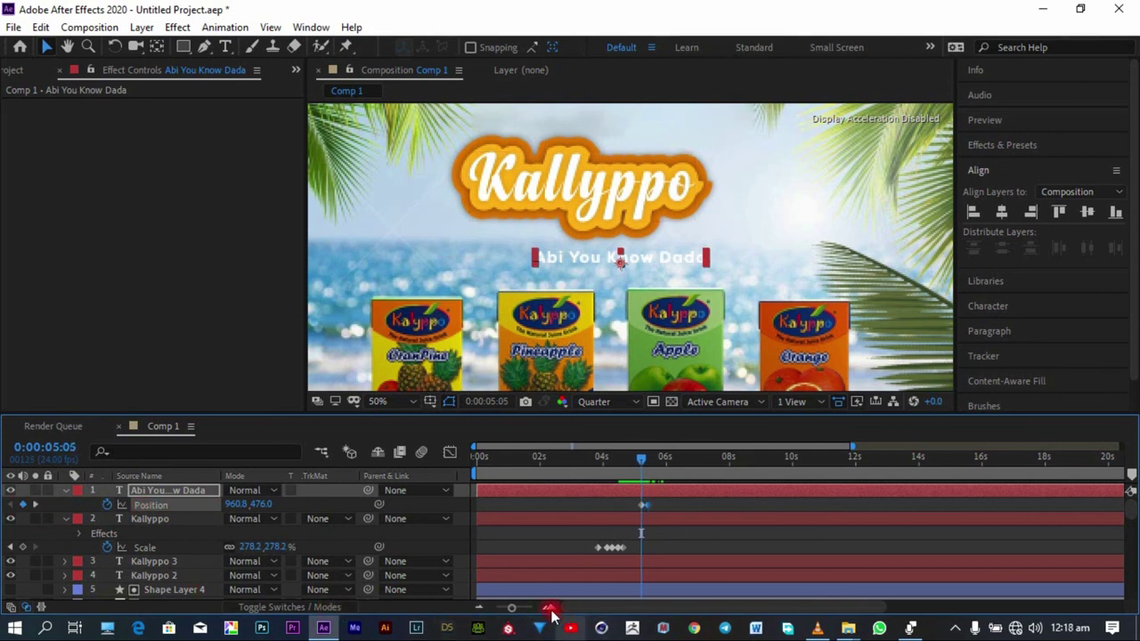
click(549, 608)
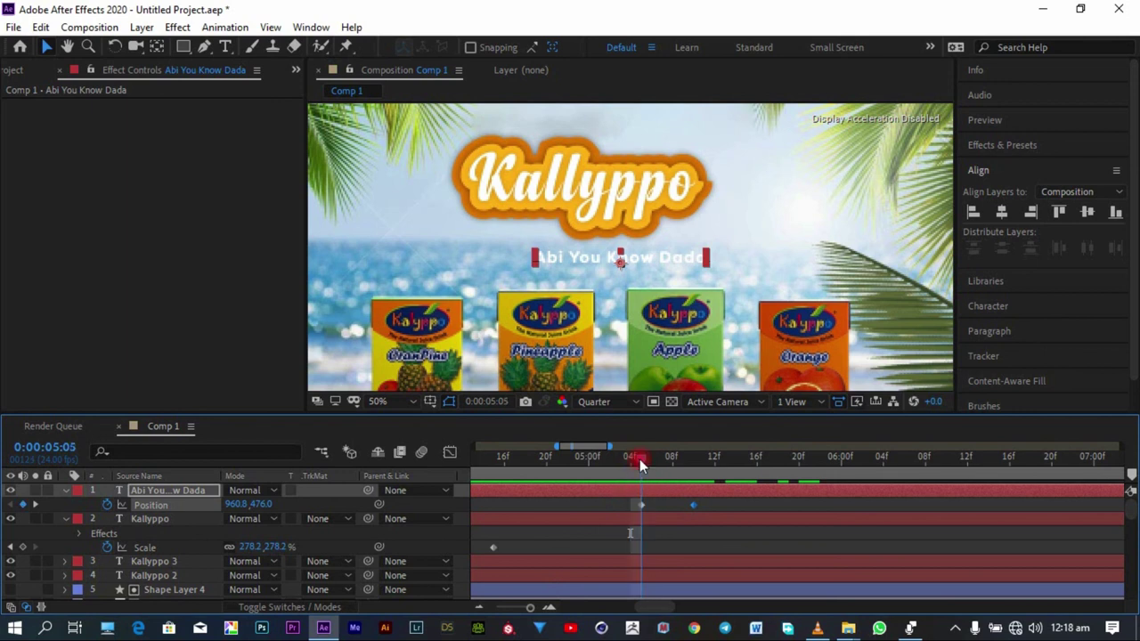
drag(261, 505, 79, 481)
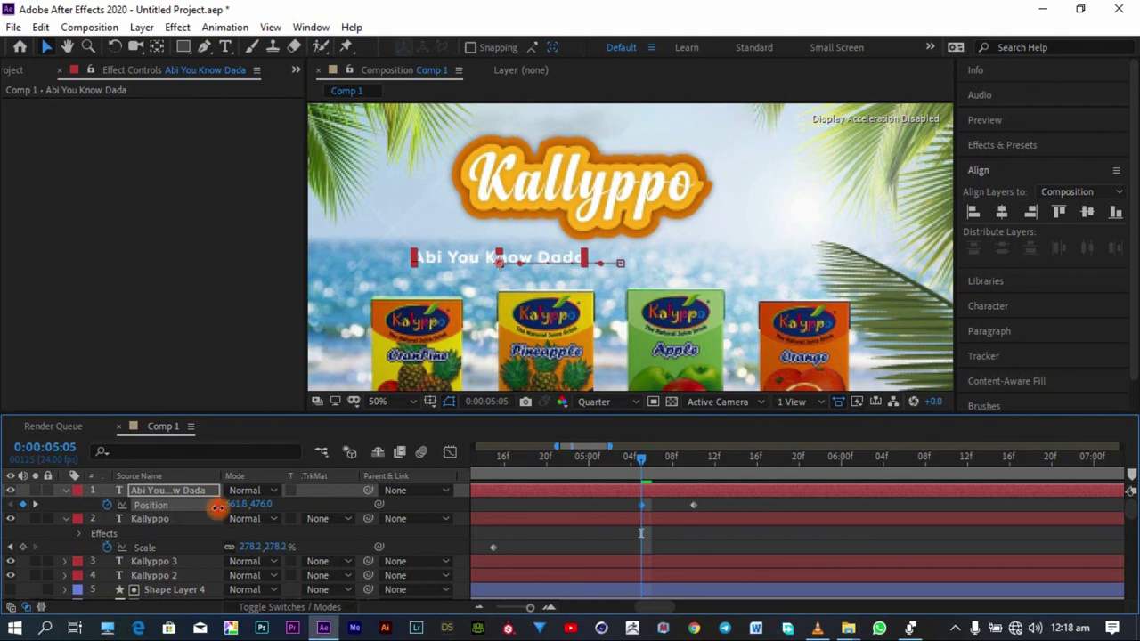
drag(223, 505, 4, 506)
drag(242, 512, 223, 504)
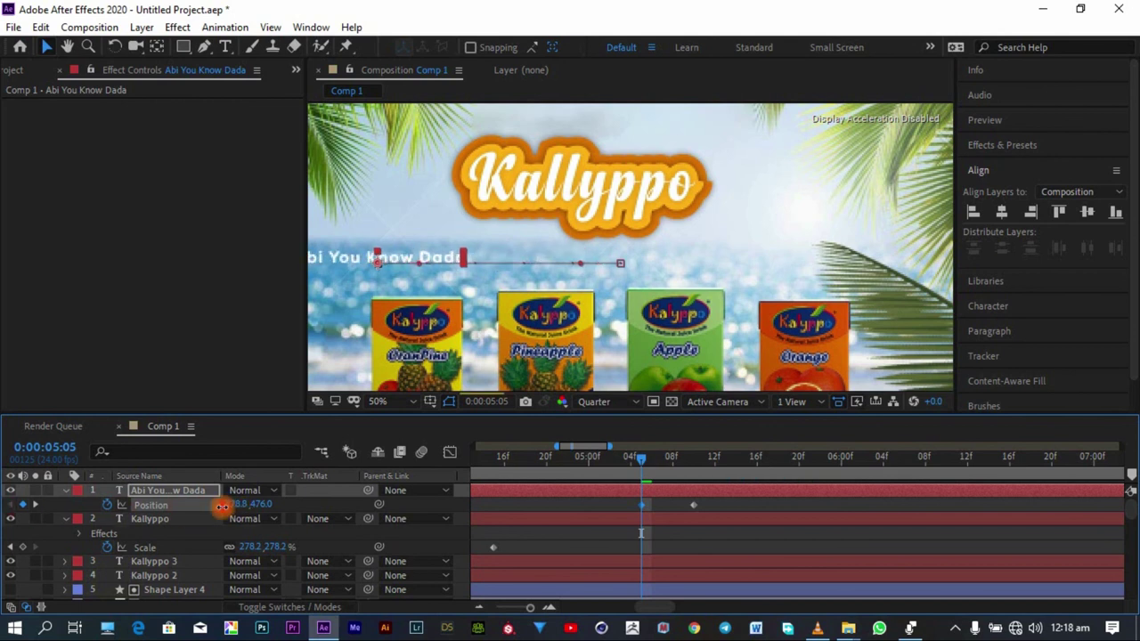
click(338, 542)
Step: Draw a rectangle over the tagline, set it as the tagline's Alpha Matte, and narrow the box
click(183, 51)
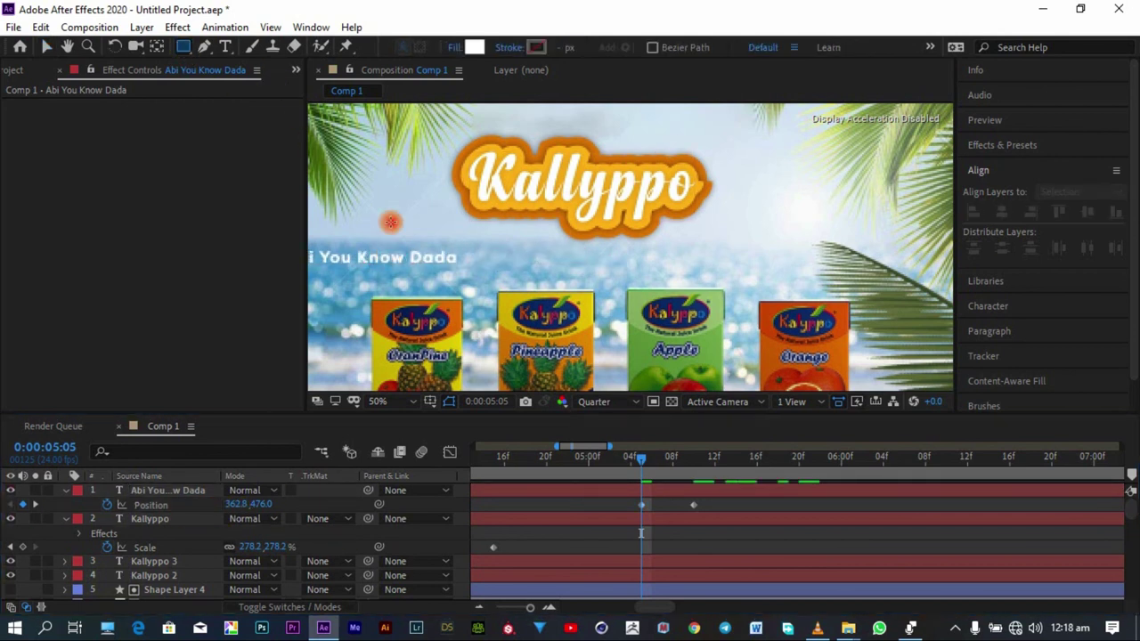
mouse_move(450, 230)
mouse_down()
mouse_move(646, 283)
mouse_move(759, 278)
mouse_up()
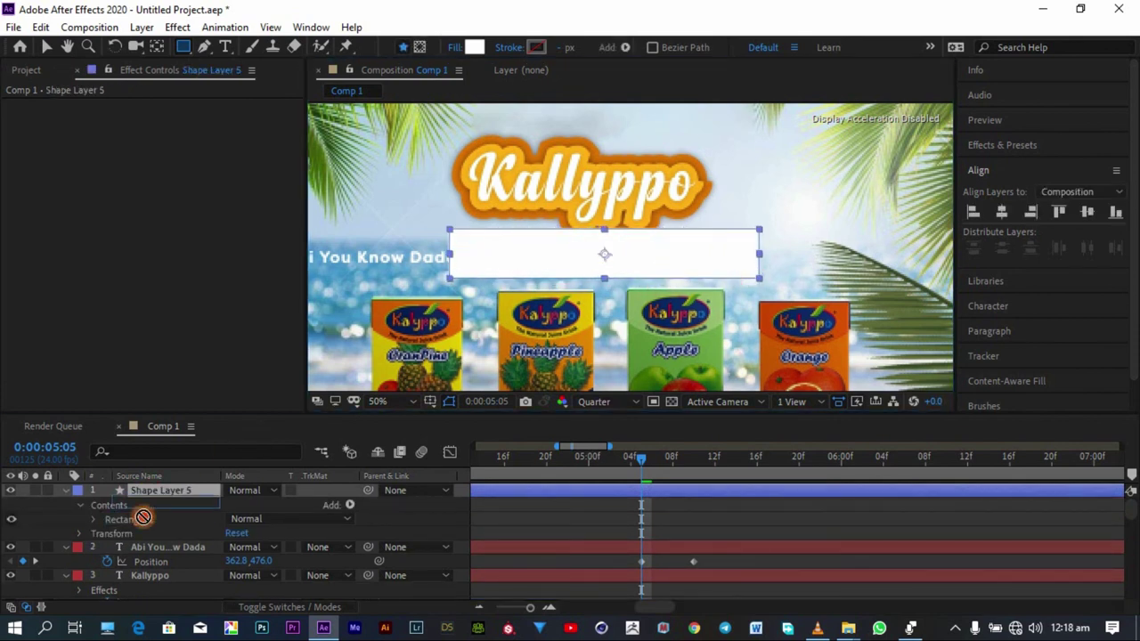
click(148, 521)
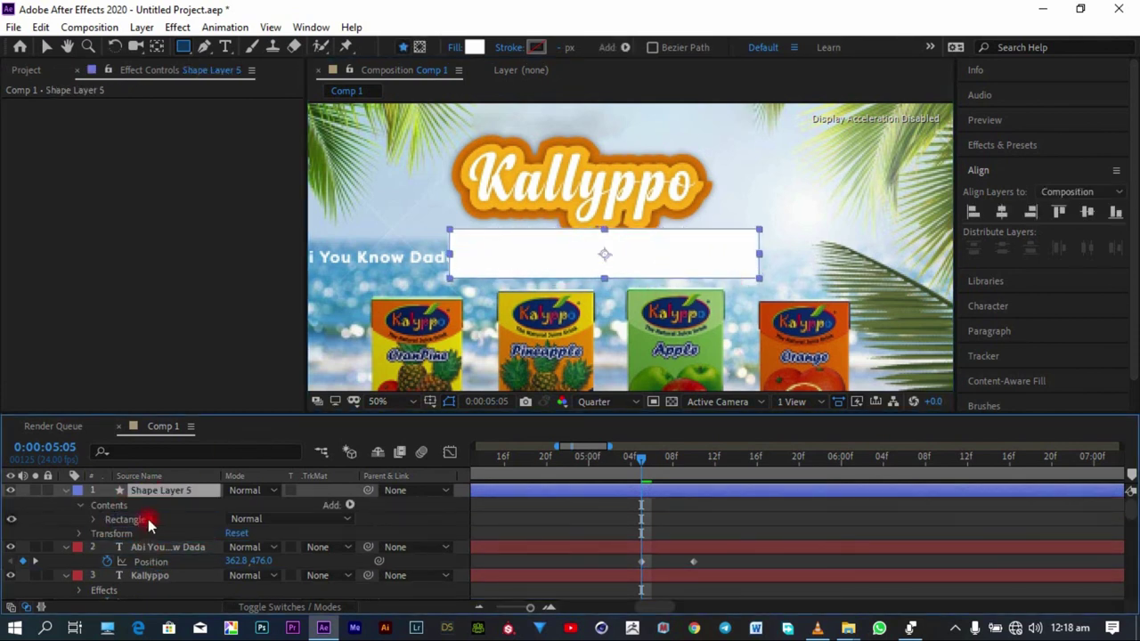
click(278, 552)
click(392, 473)
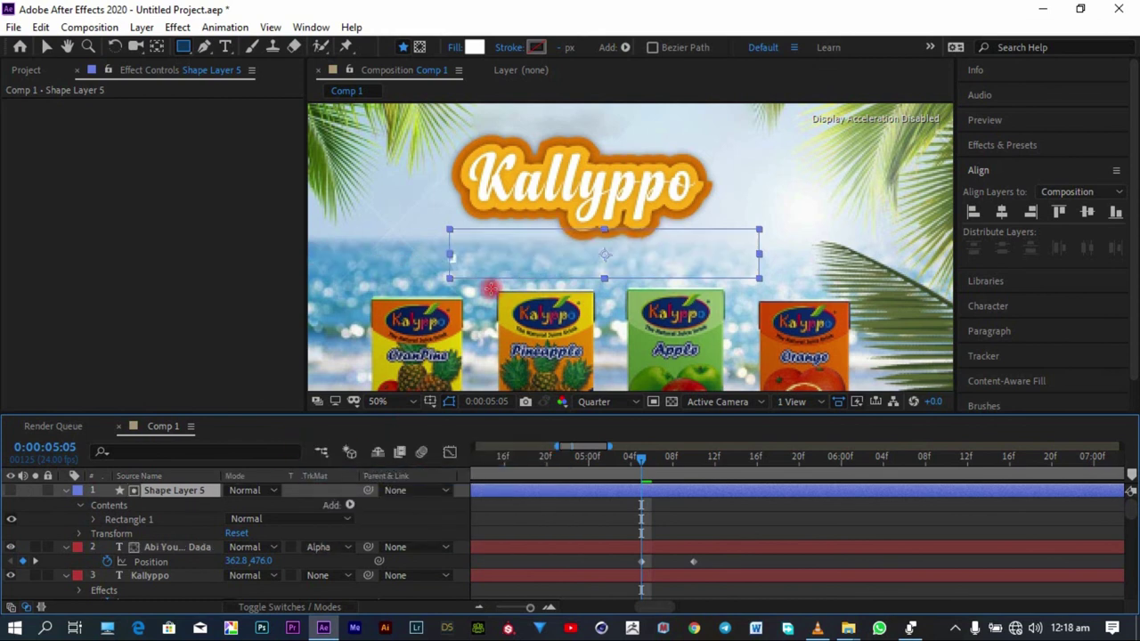
key(v)
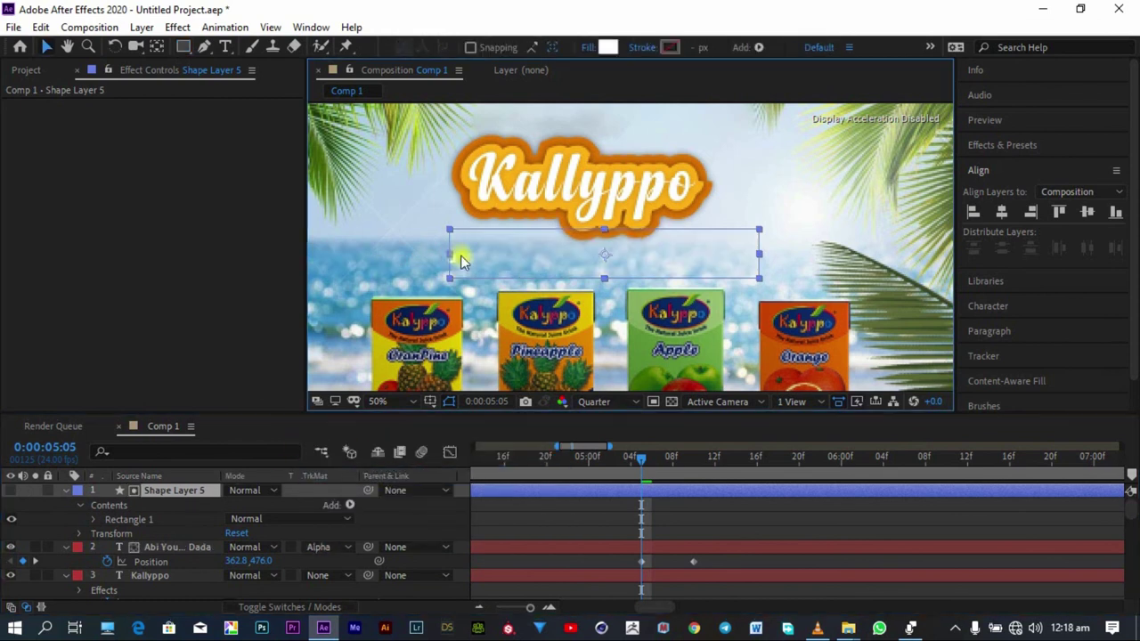
drag(454, 256, 473, 261)
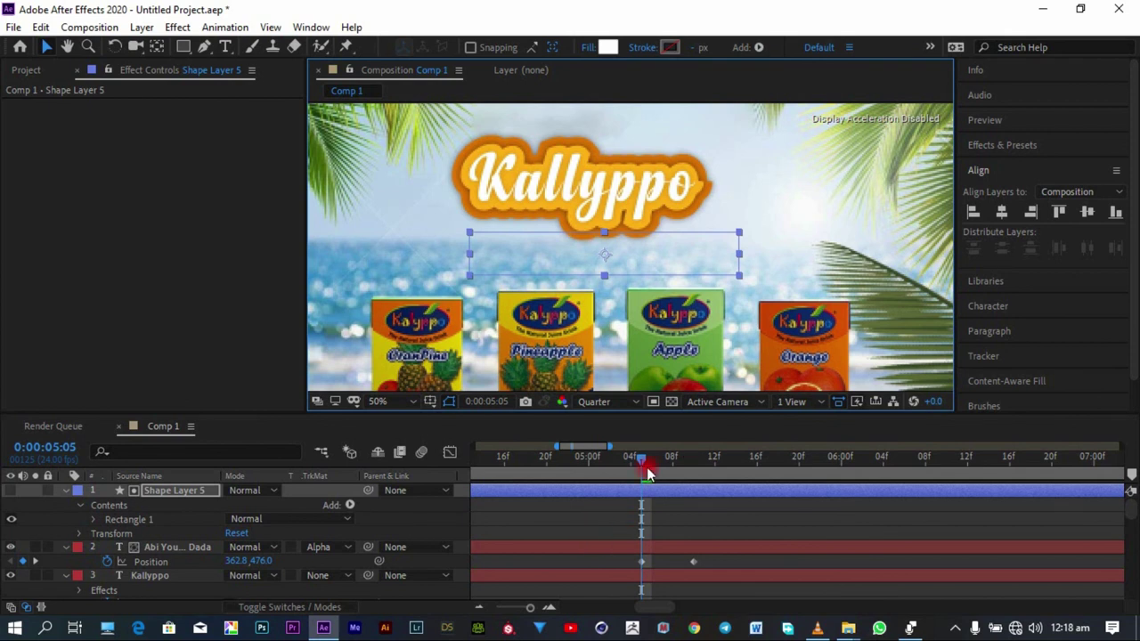
drag(645, 466, 699, 469)
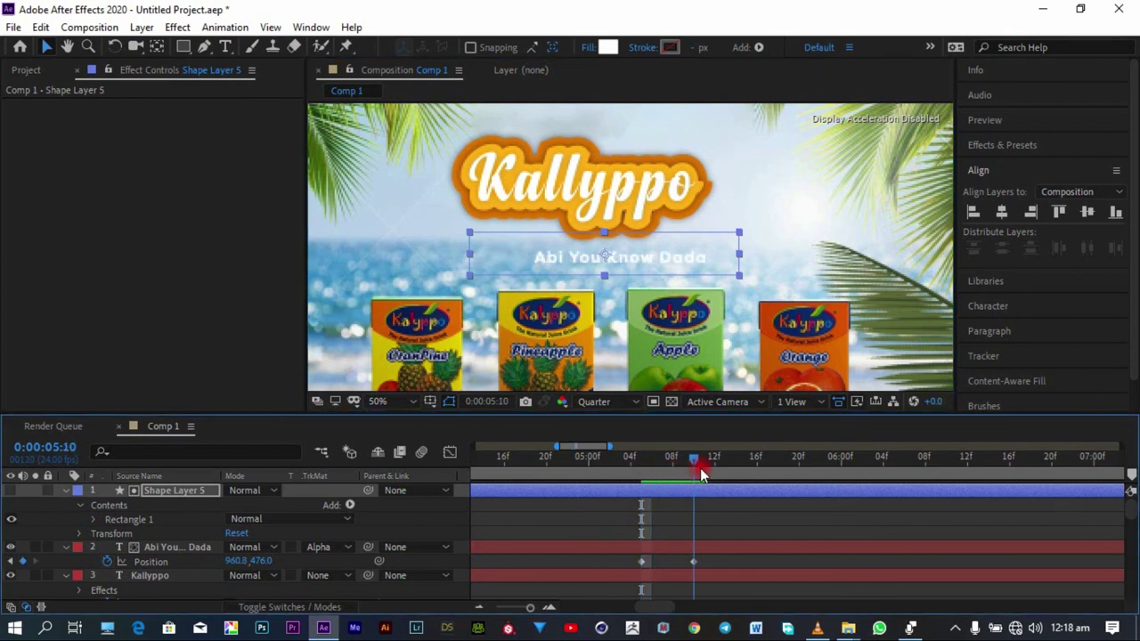
scroll(670, 294, down, 2)
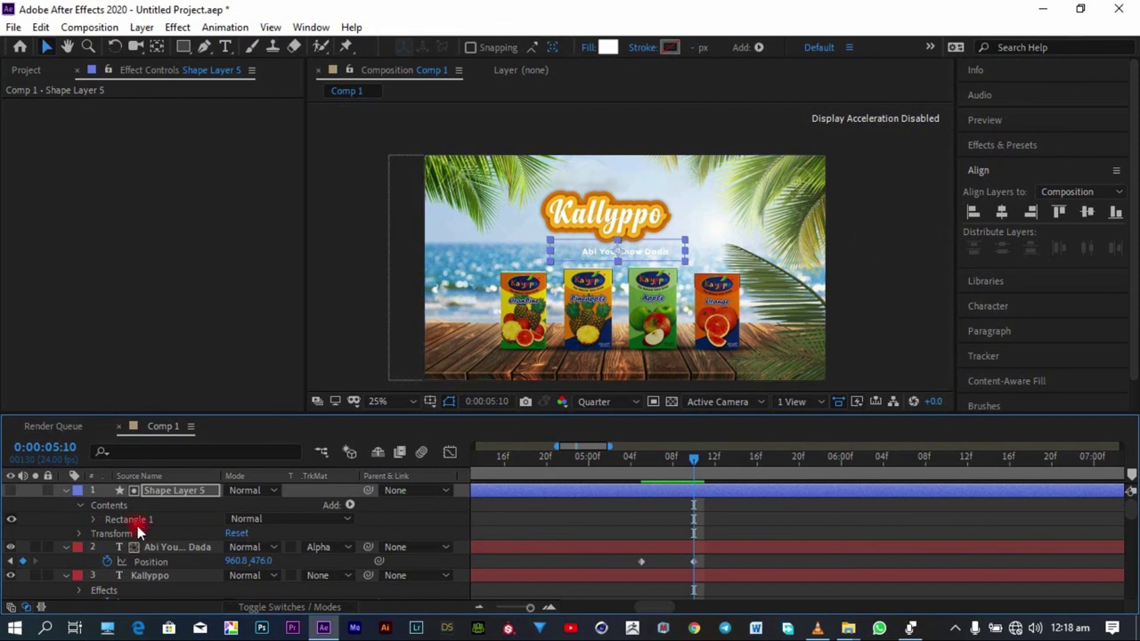
Step: Set the tagline's fill colour to orange EF7D00, sampled from the Kallyppo logo
click(165, 547)
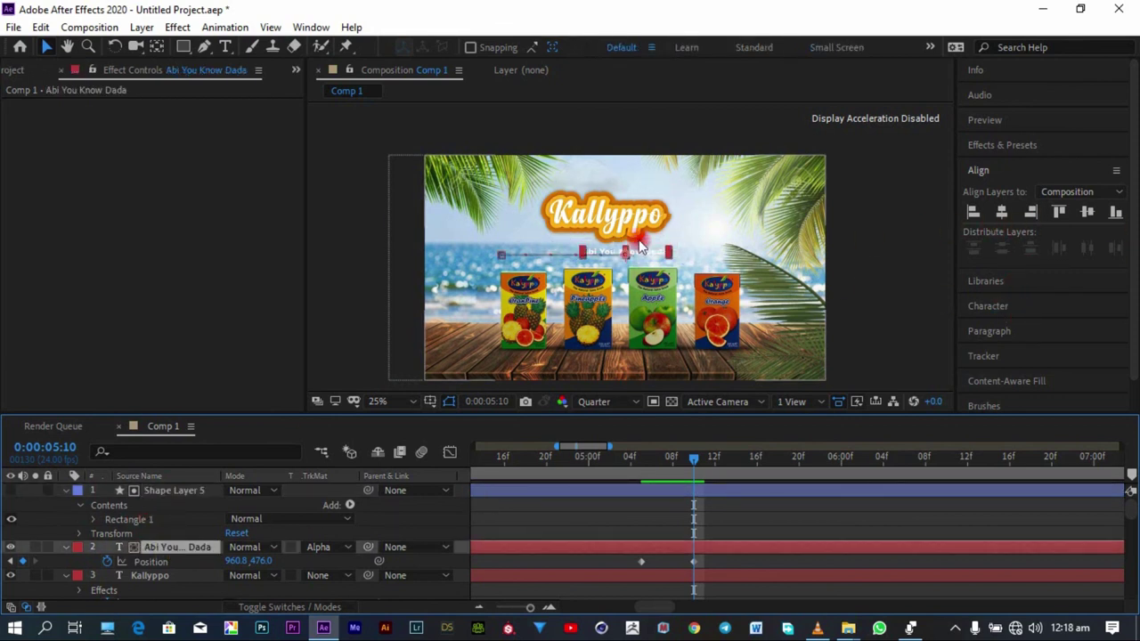
click(1046, 309)
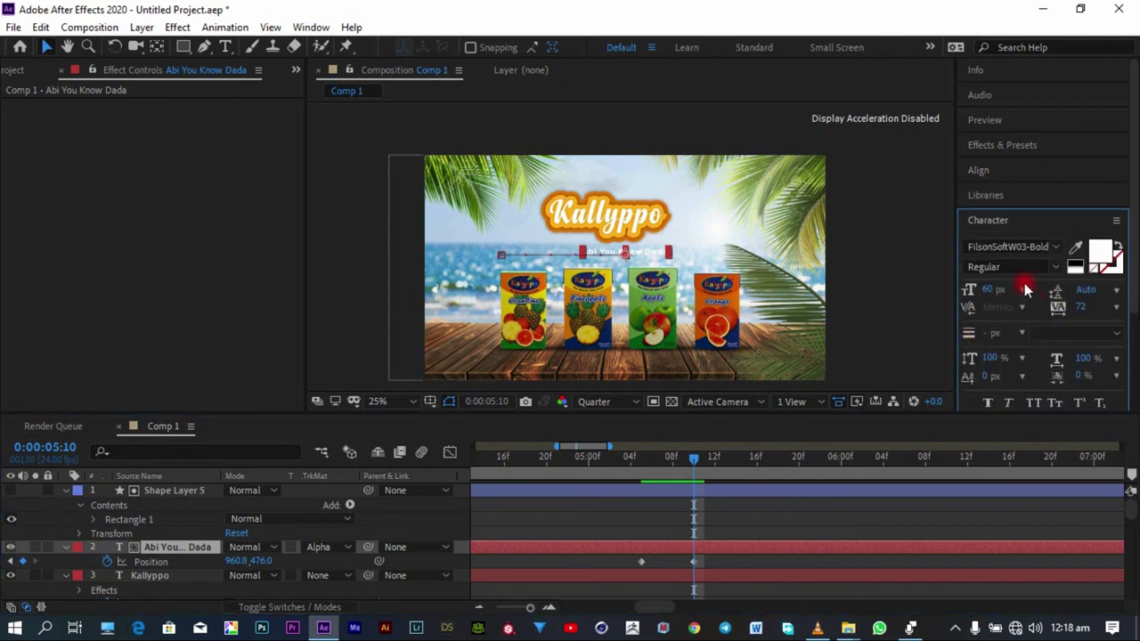
click(1074, 249)
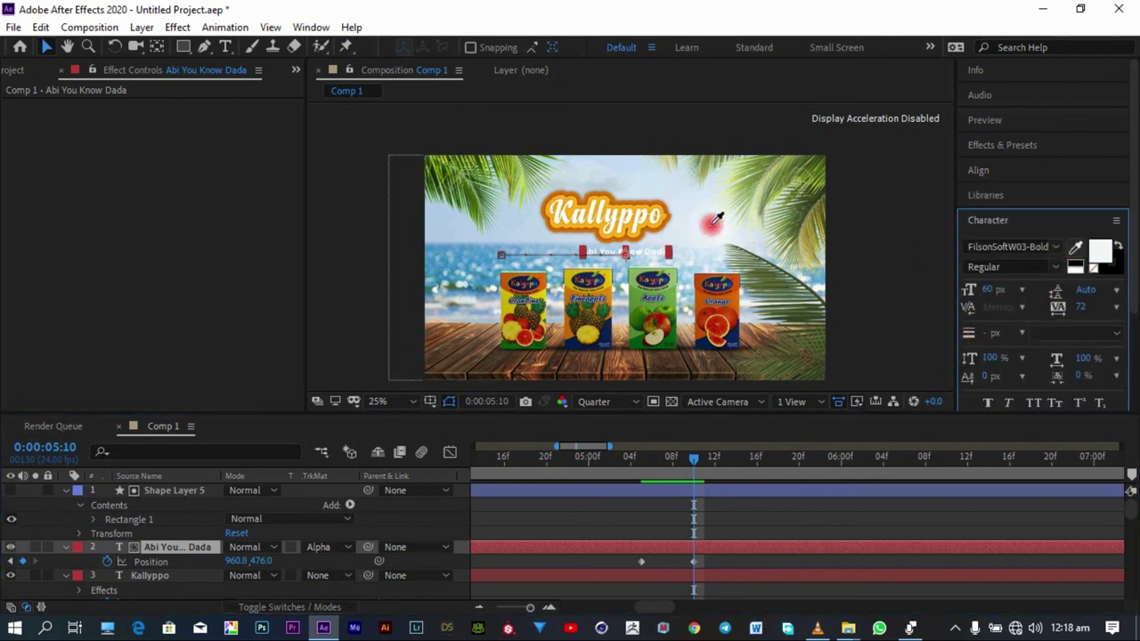
click(726, 262)
click(1099, 251)
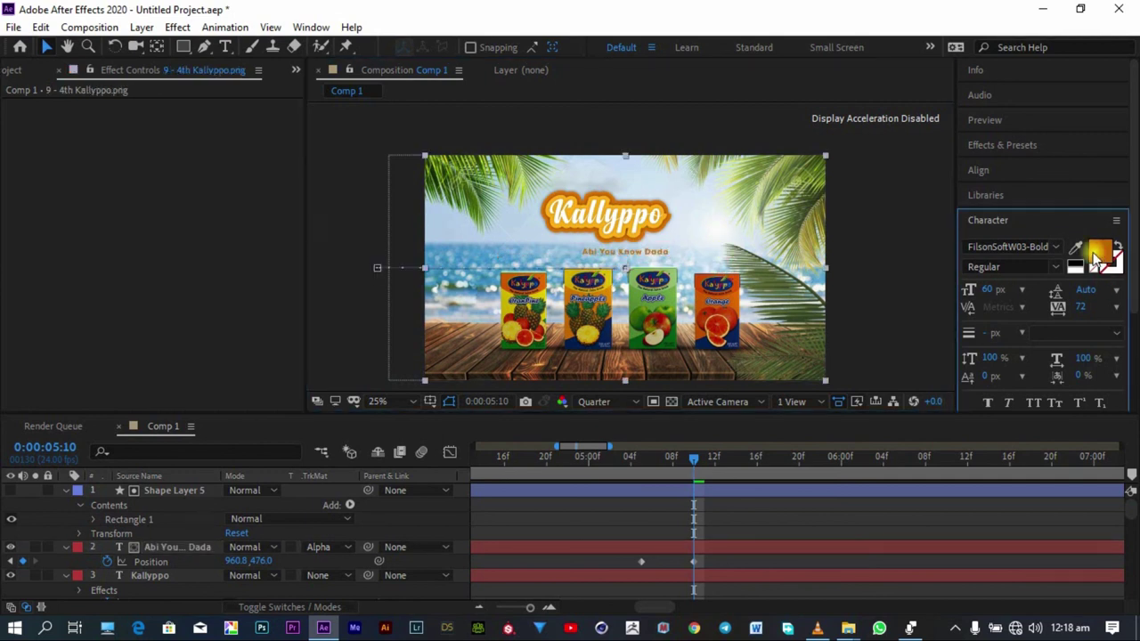
click(370, 43)
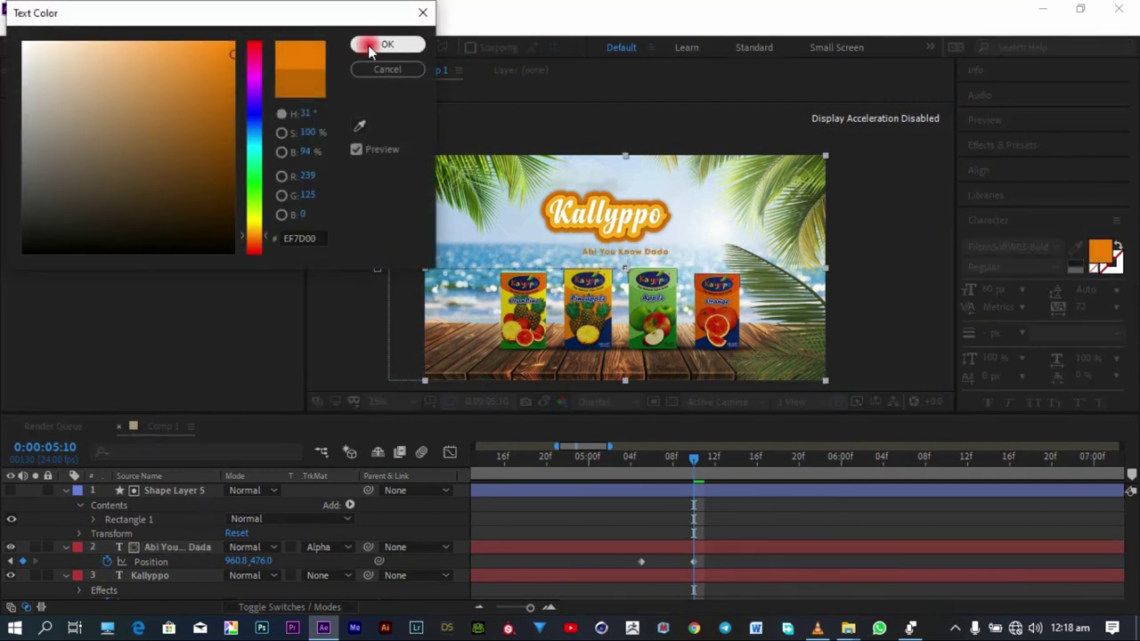
Step: Select the tagline layer together with its rectangle matte layer
click(895, 162)
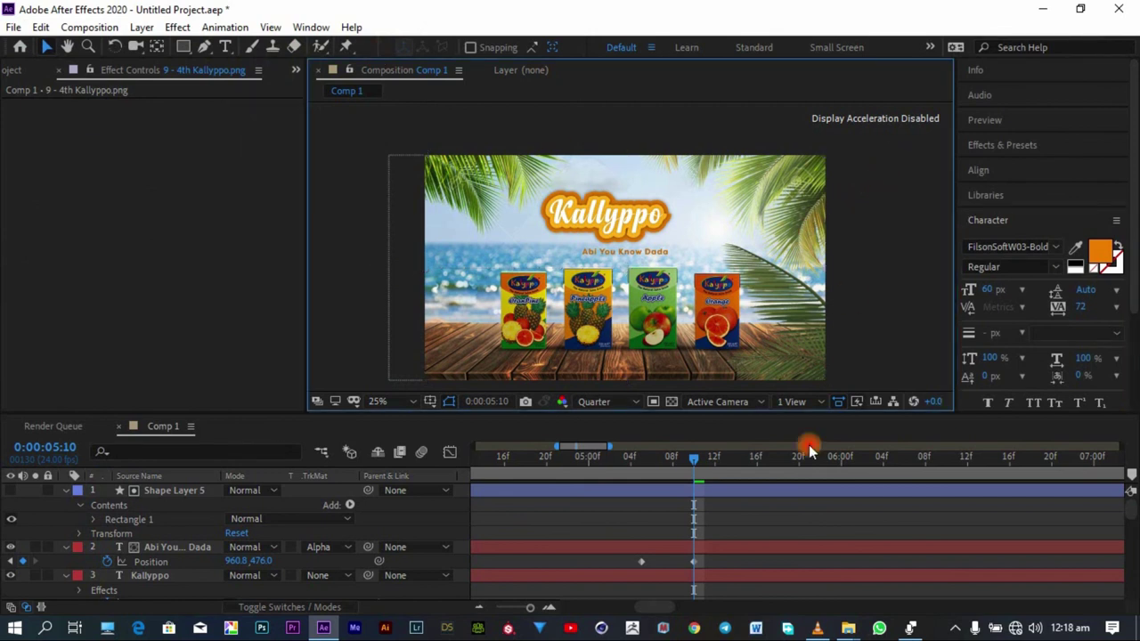
click(167, 545)
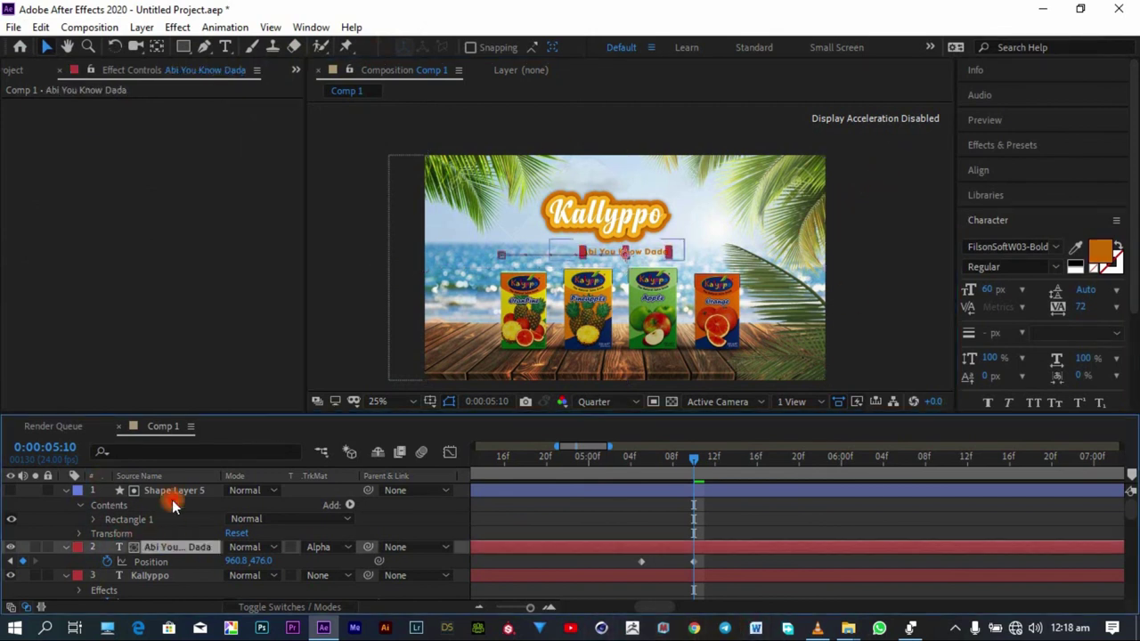
shift+click(174, 493)
click(221, 519)
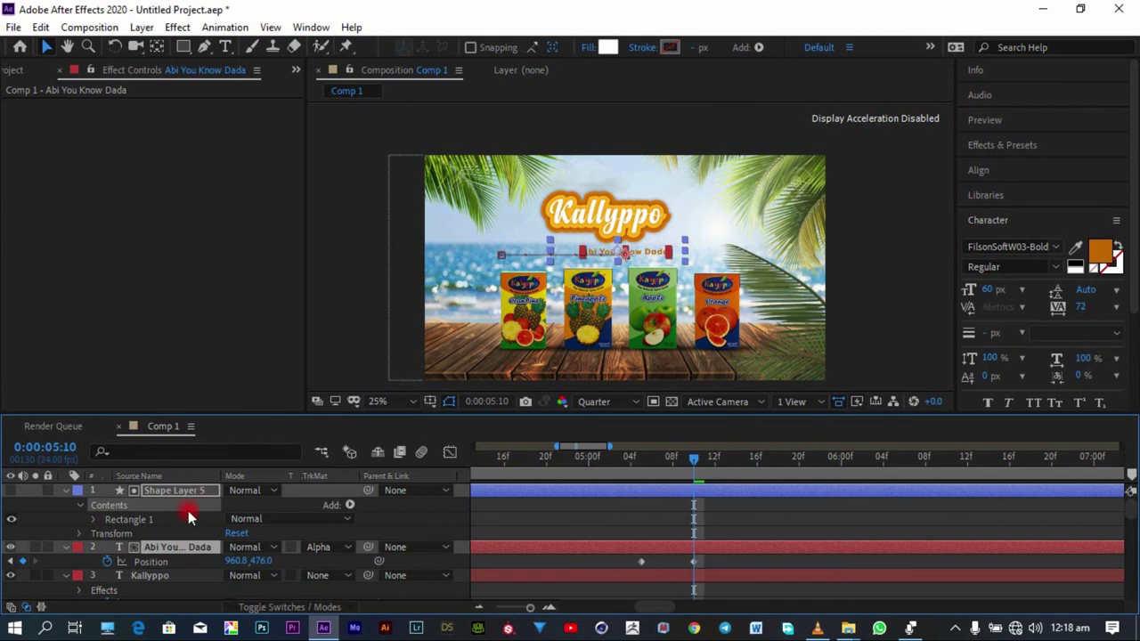
click(182, 574)
click(178, 535)
click(179, 548)
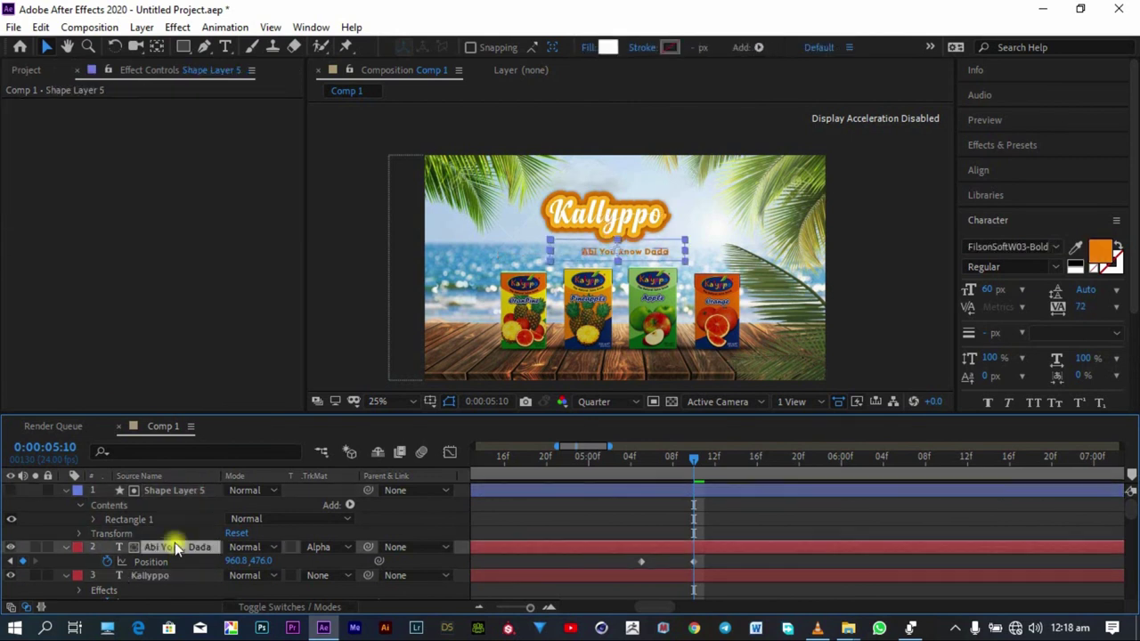
click(185, 491)
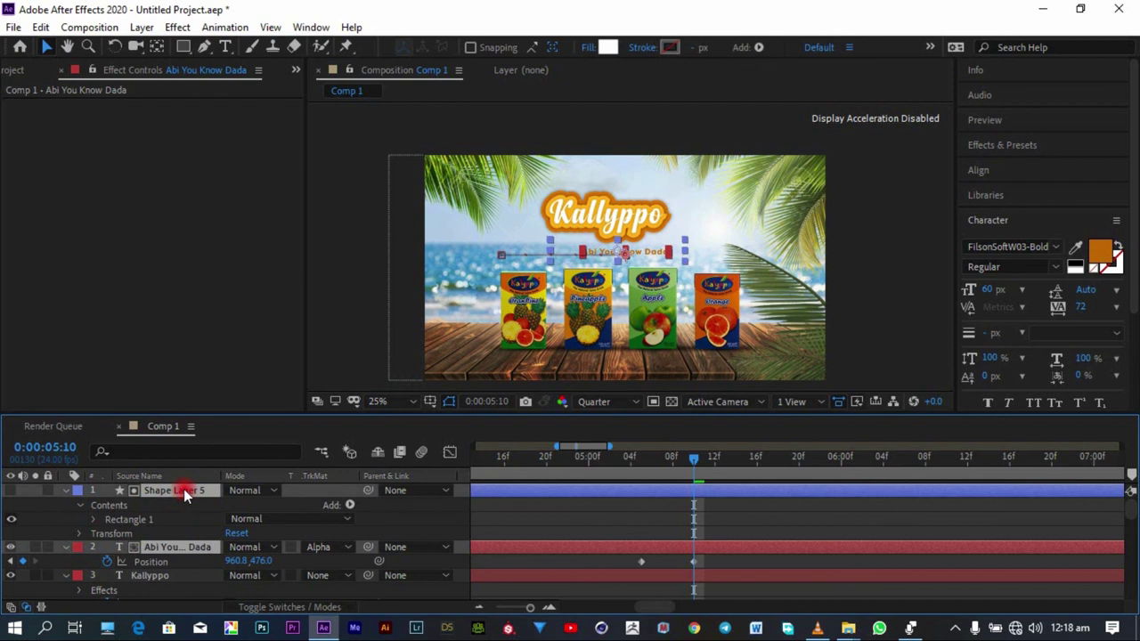
Step: Duplicate the tagline and its matte box, and move the copy to the bottom of the frame
key(ctrl+d)
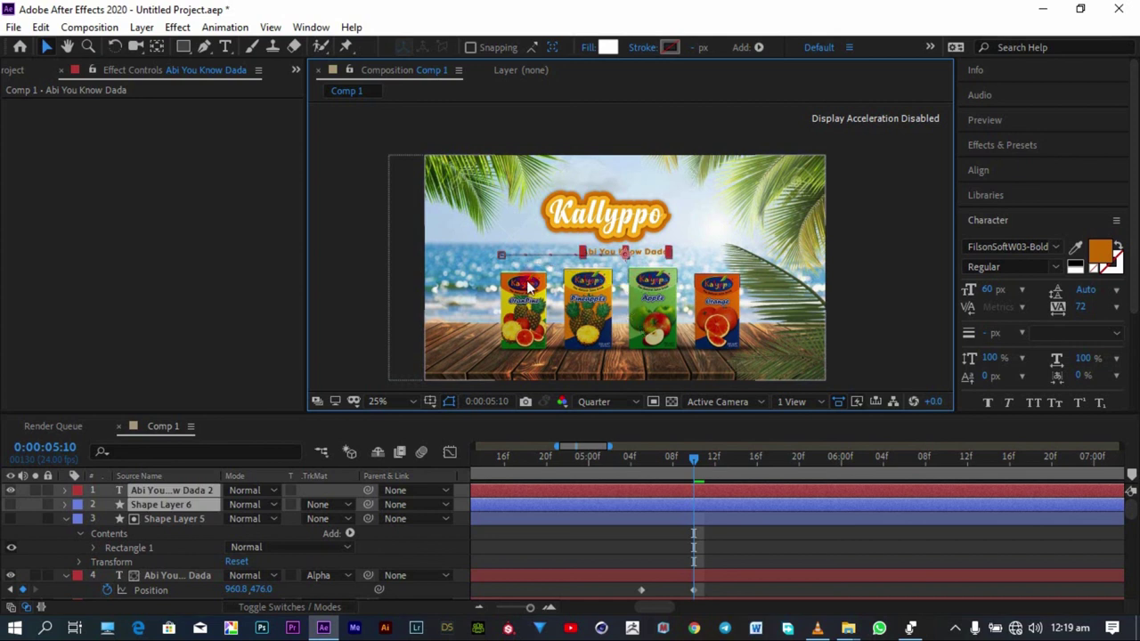
click(184, 490)
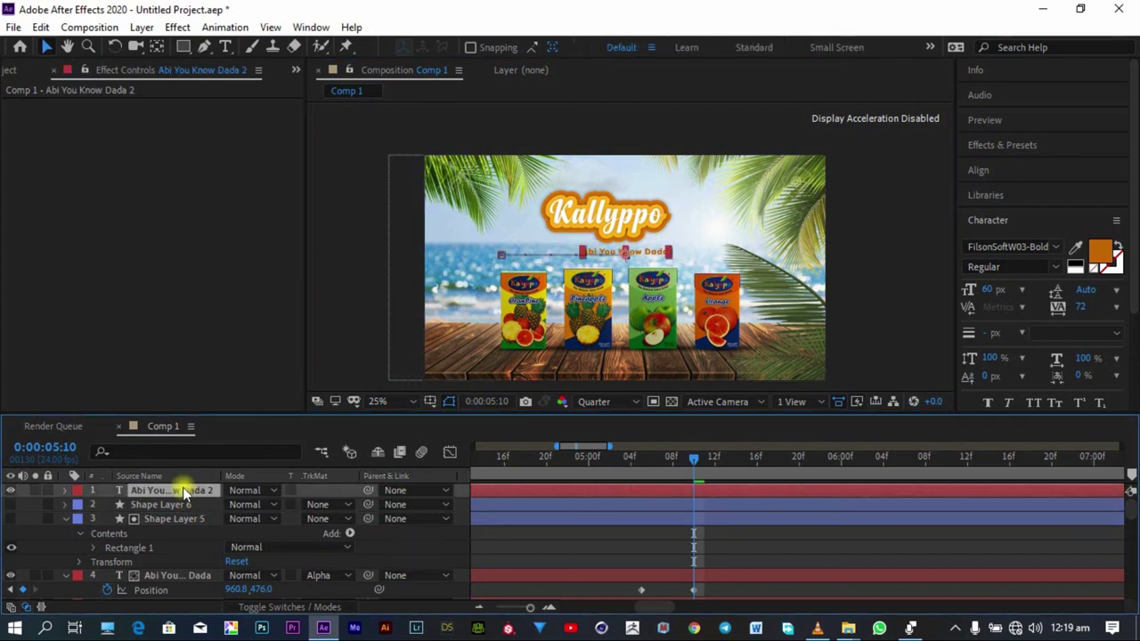
key(p)
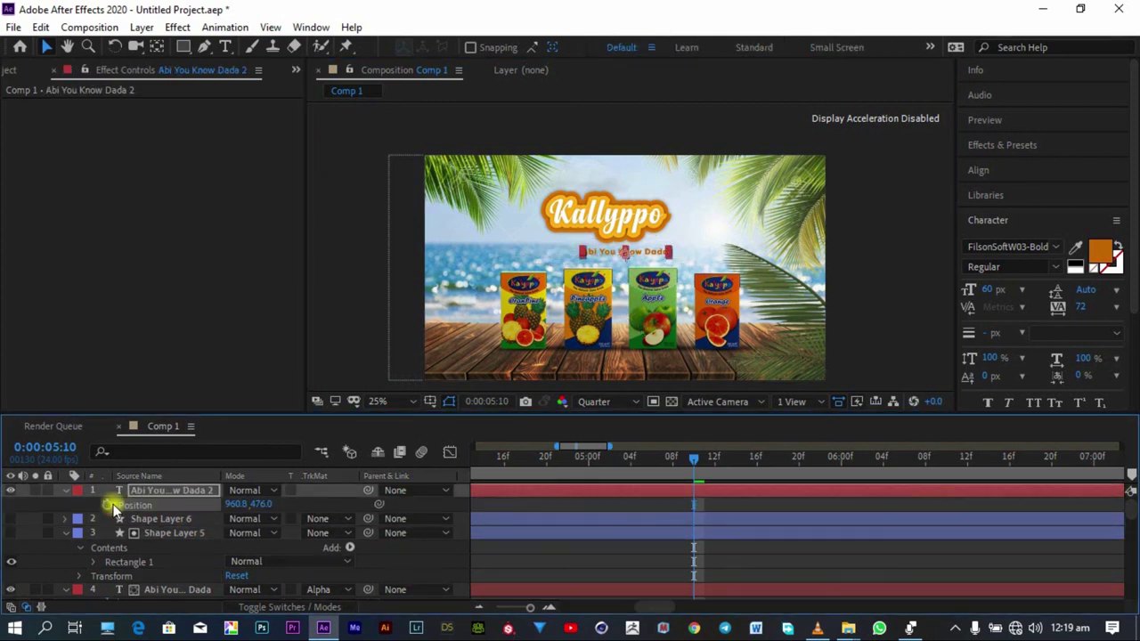
click(161, 519)
ctrl+click(173, 490)
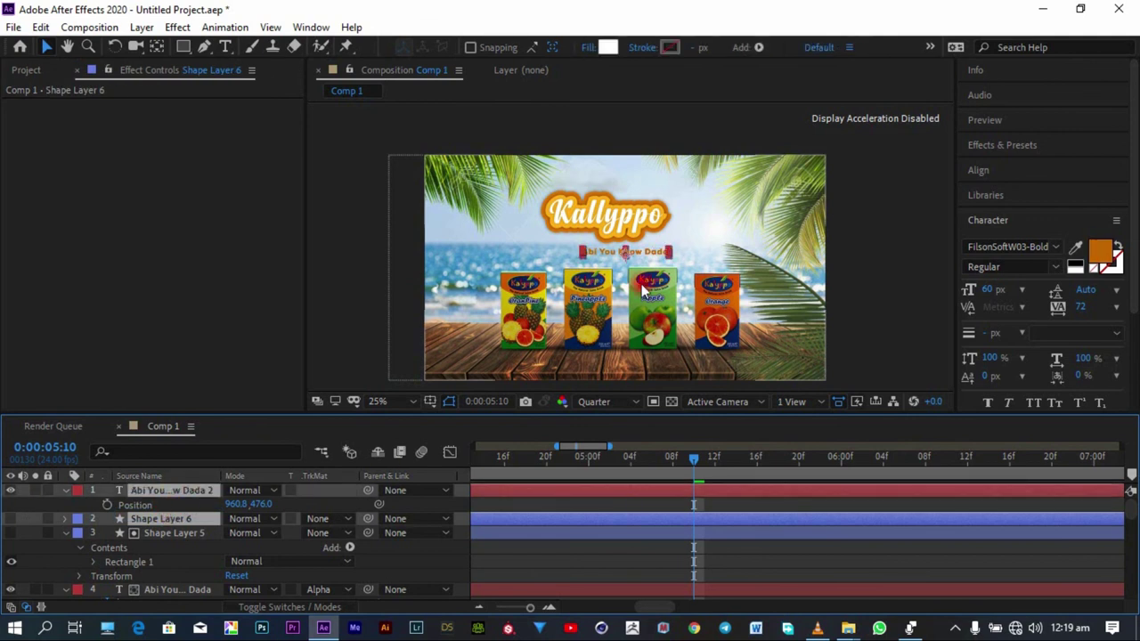
drag(640, 254, 646, 373)
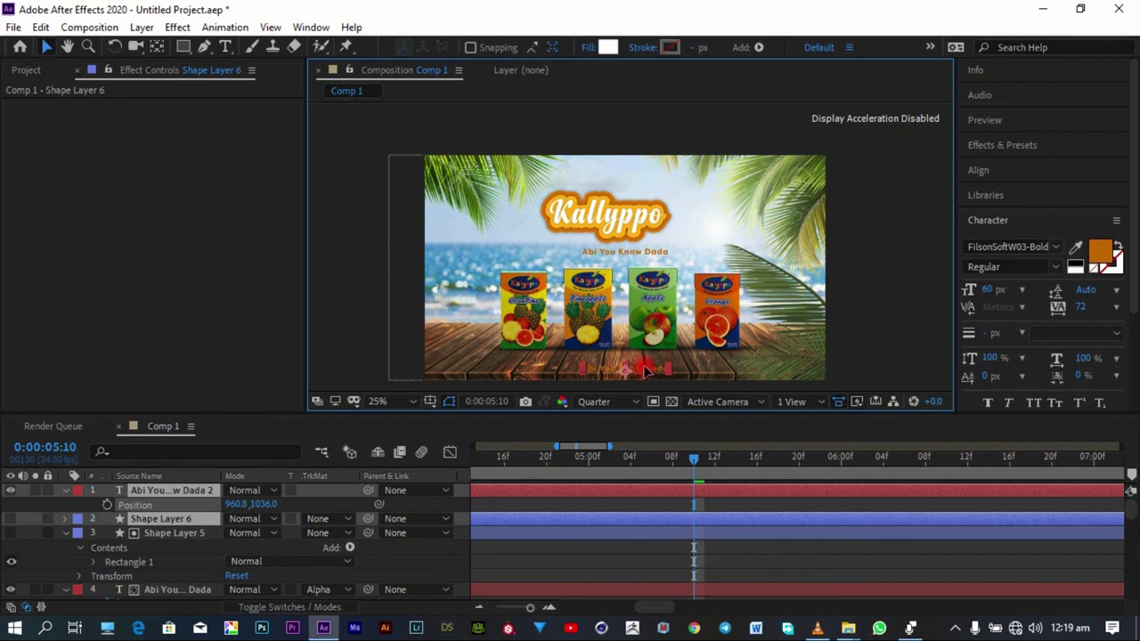
click(775, 531)
click(731, 490)
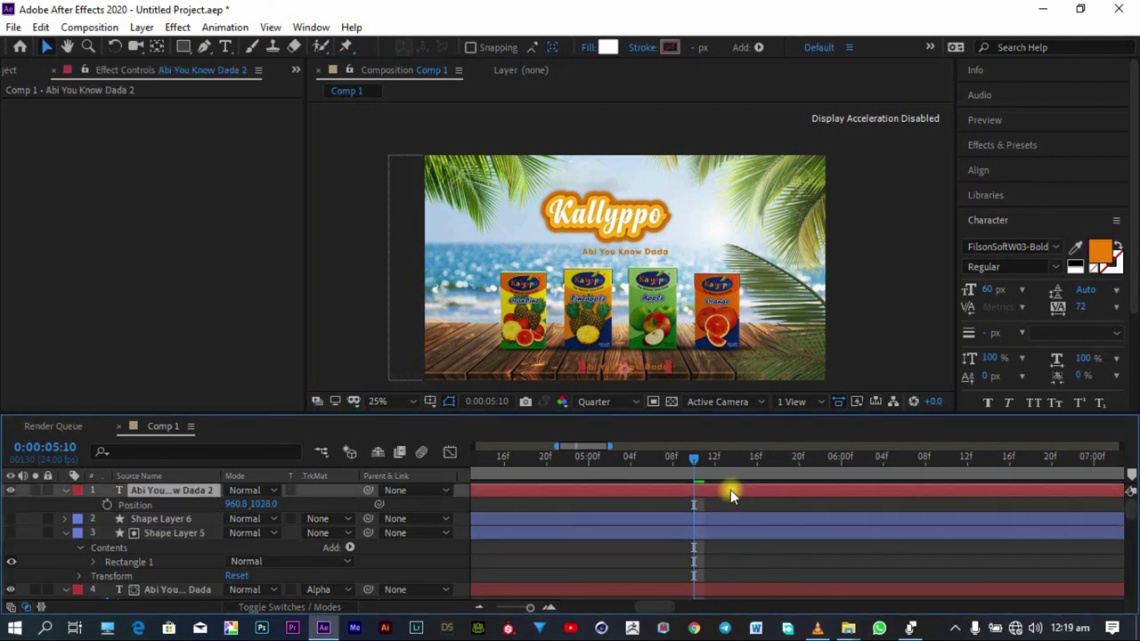
Step: Retype the copy as 'This Advertisement Has Been Vetted & Approved By The FDA', white and smaller
key(ctrl+t)
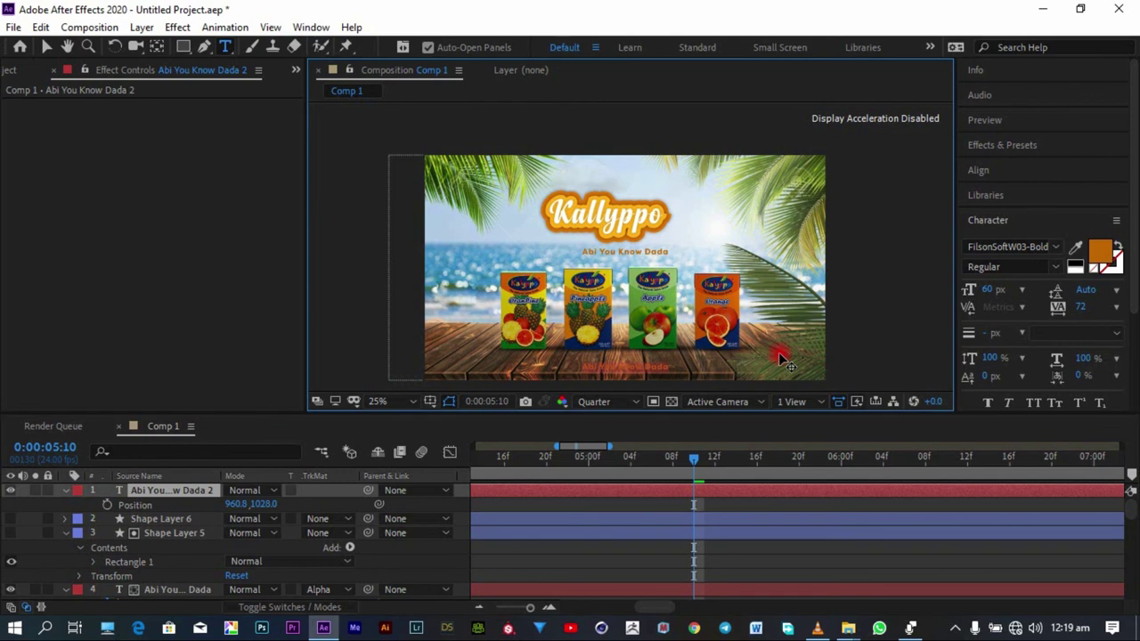
text(The)
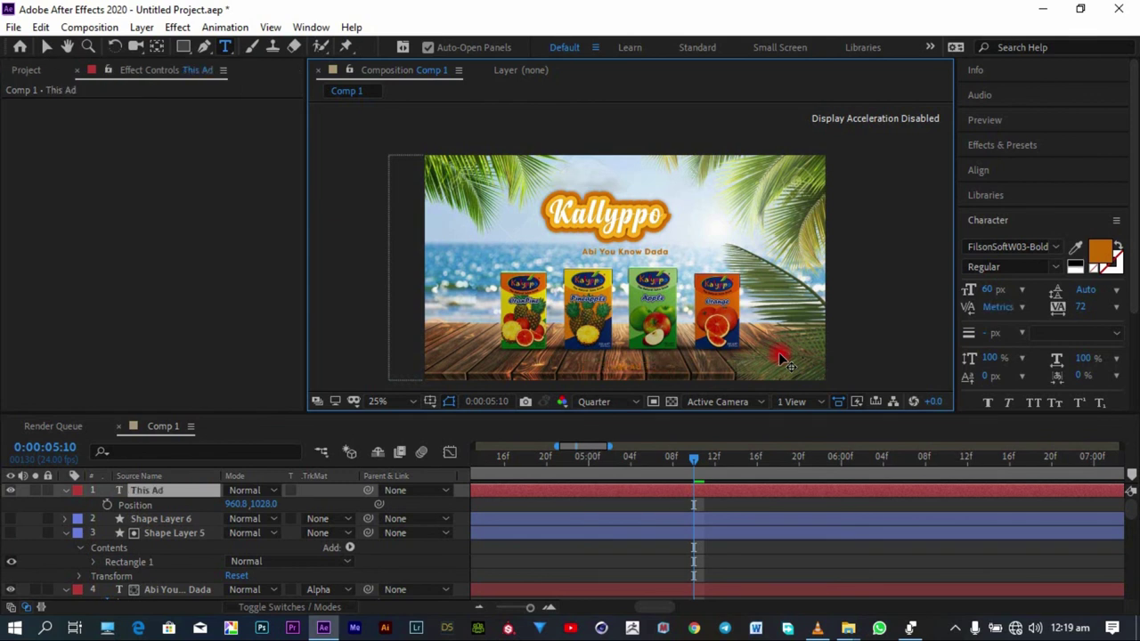
text(s Advertis)
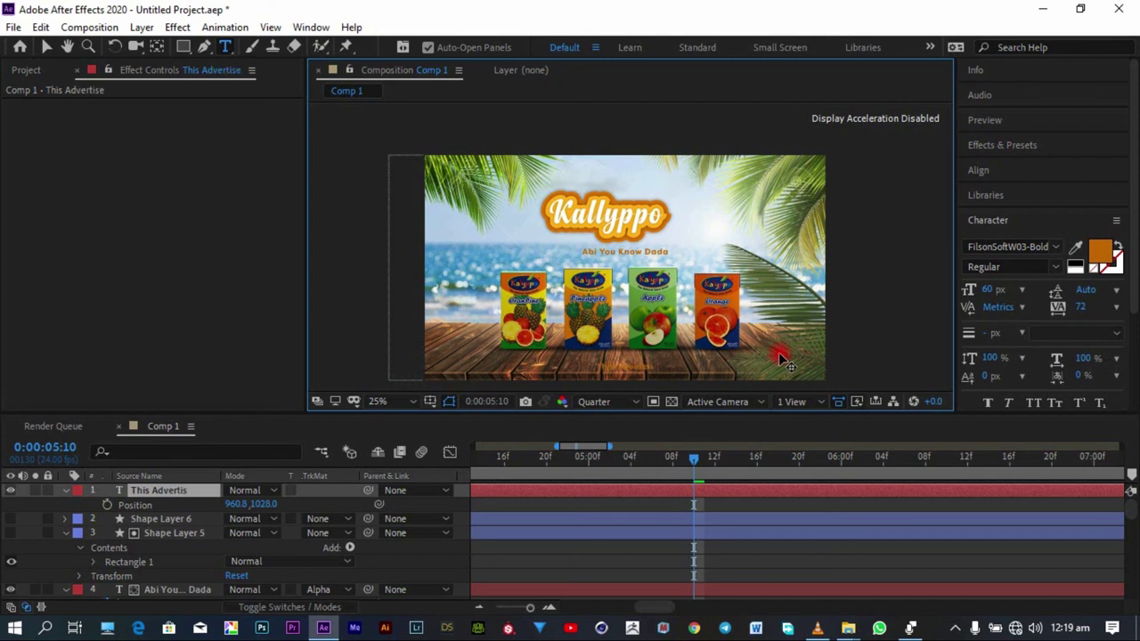
text(ement Has B)
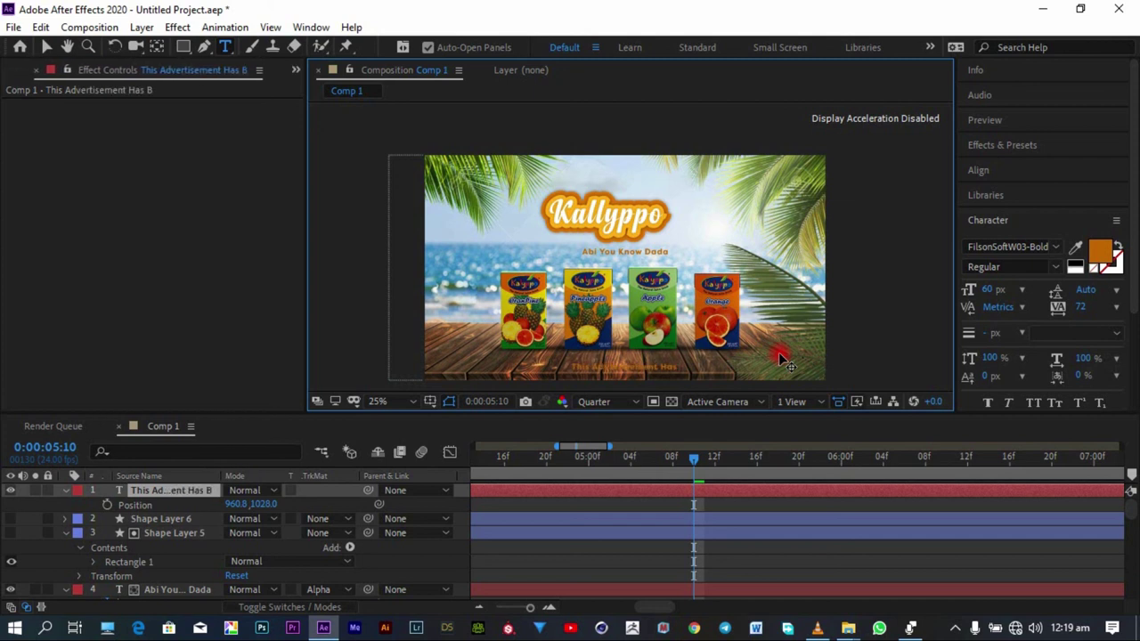
text(een Vet)
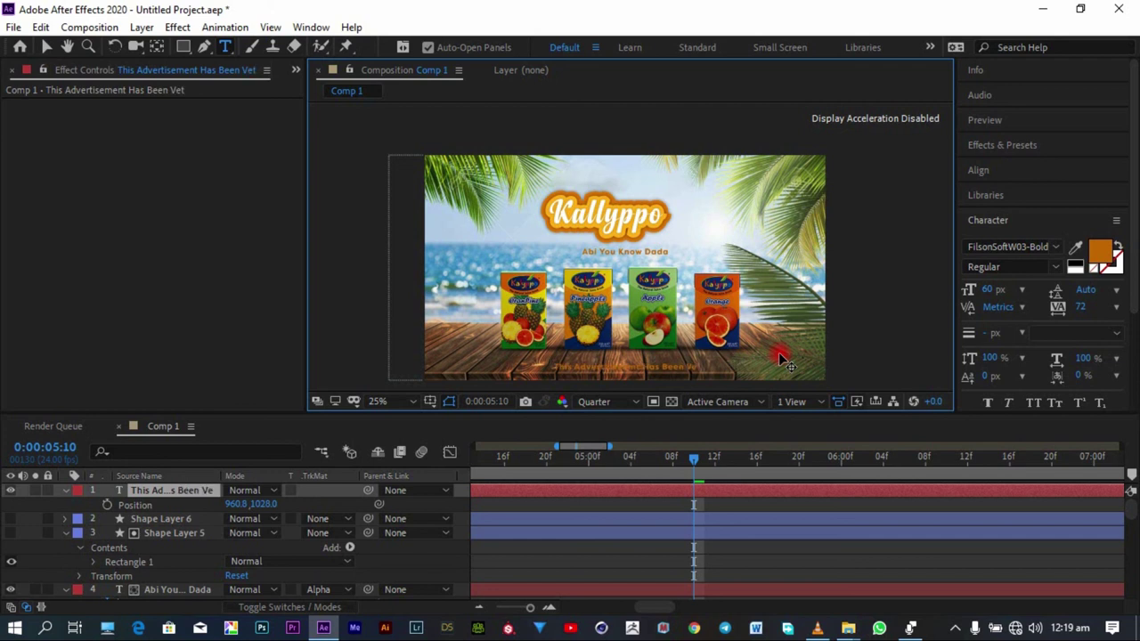
text(ted & A)
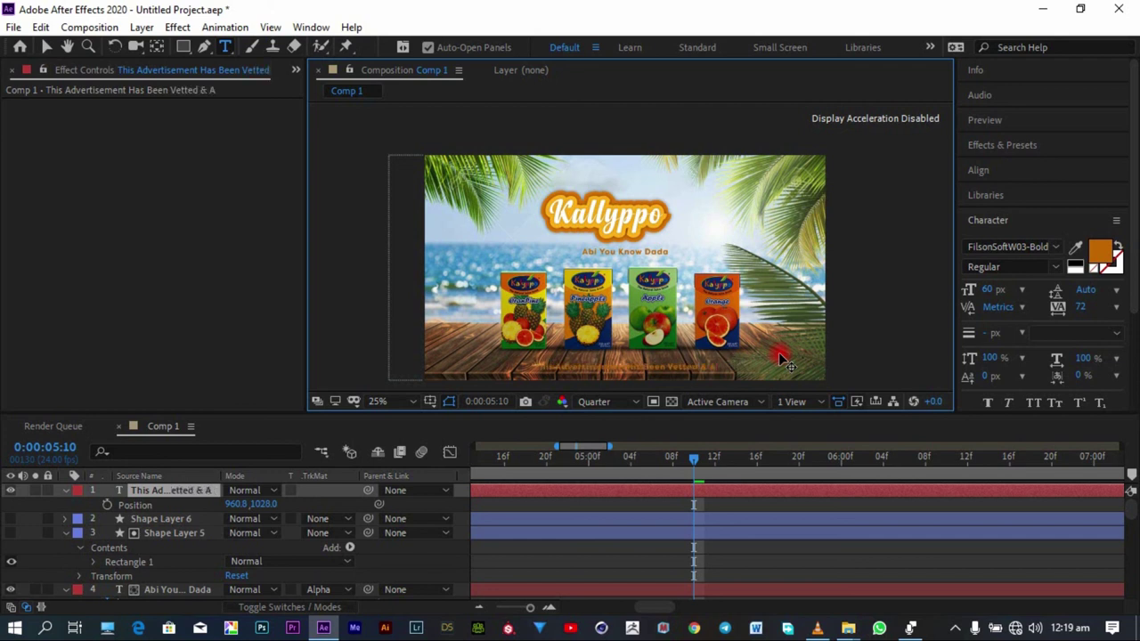
text(pproved)
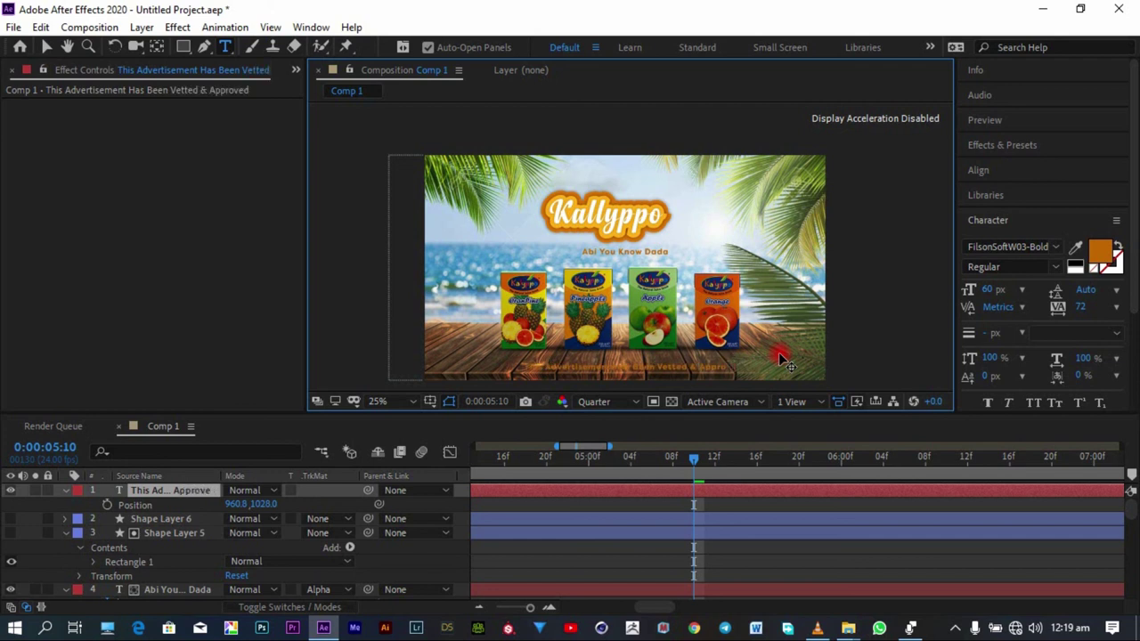
text( By The FD)
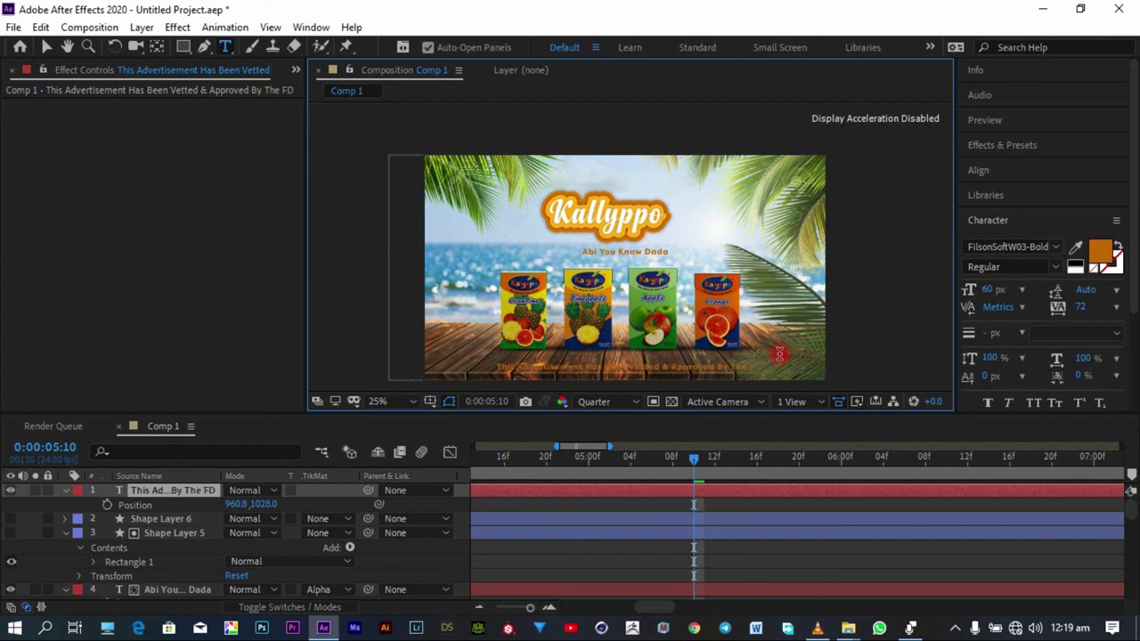
text(A)
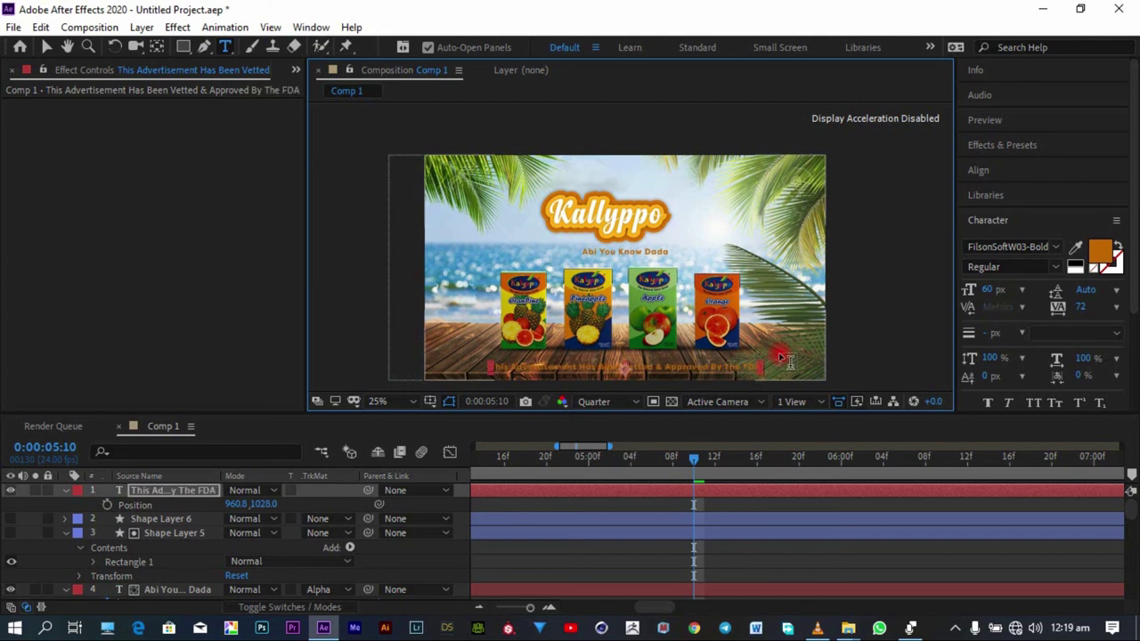
key(Escape)
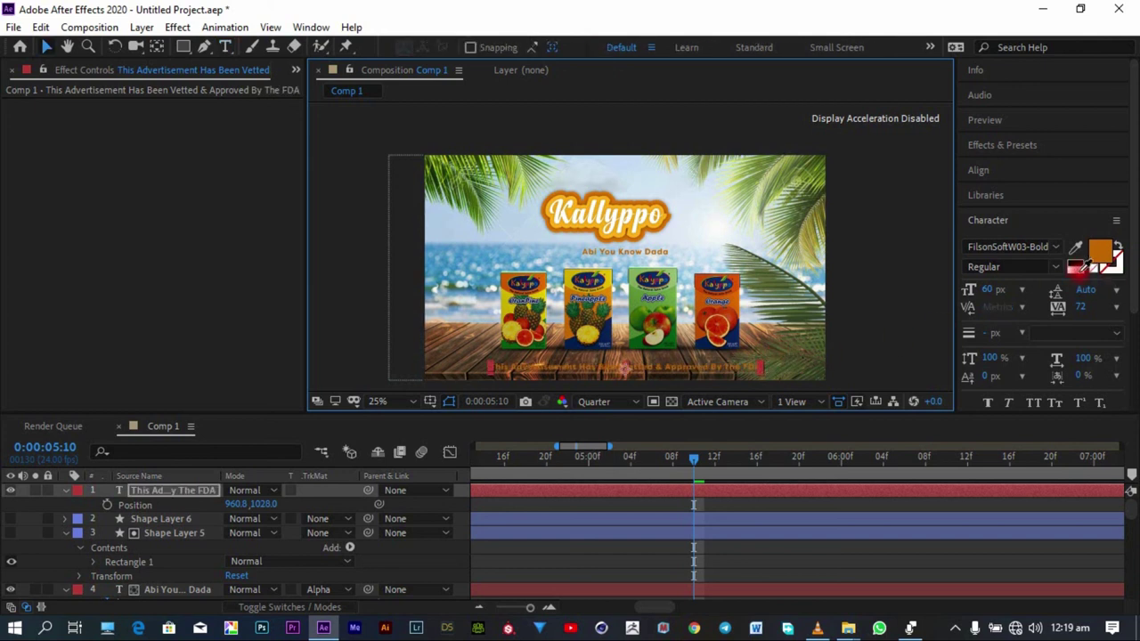
click(1075, 267)
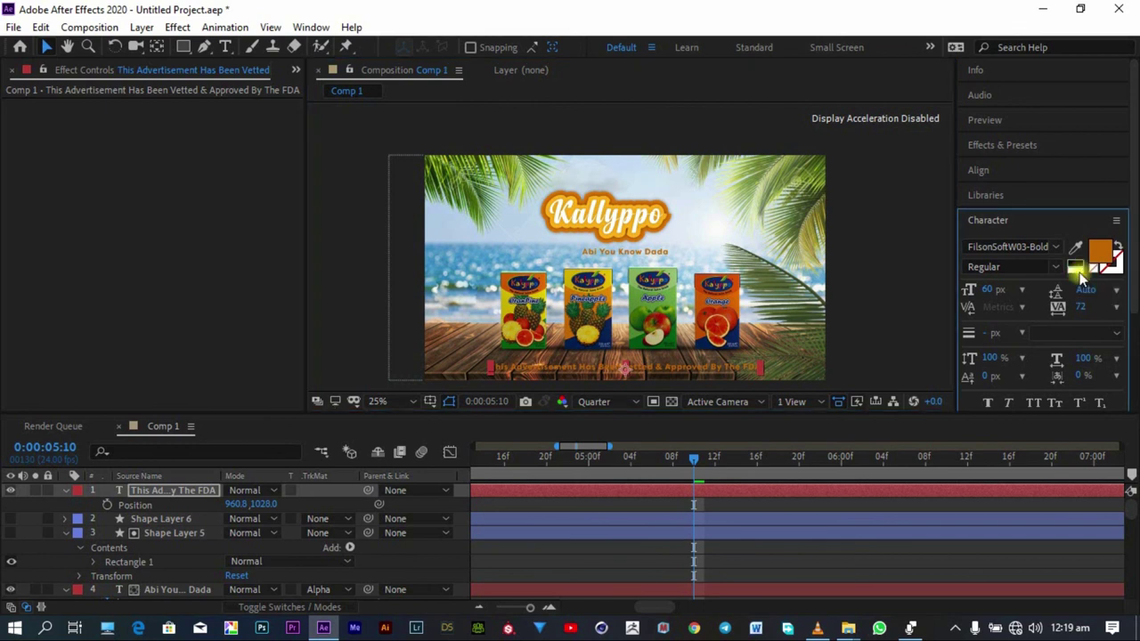
click(763, 368)
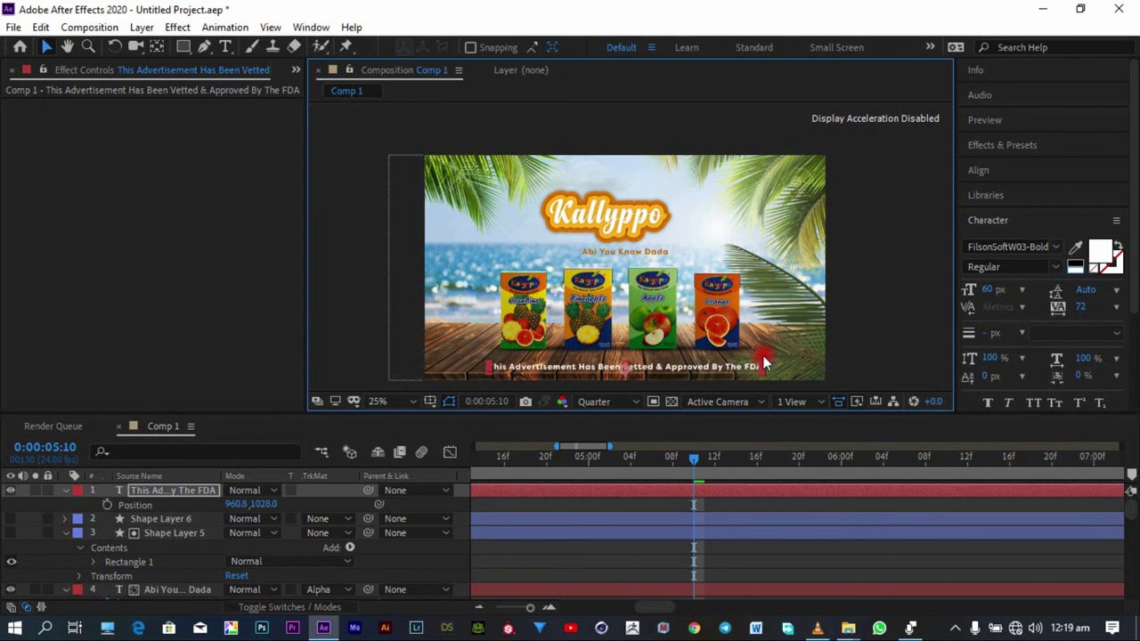
drag(747, 373, 704, 363)
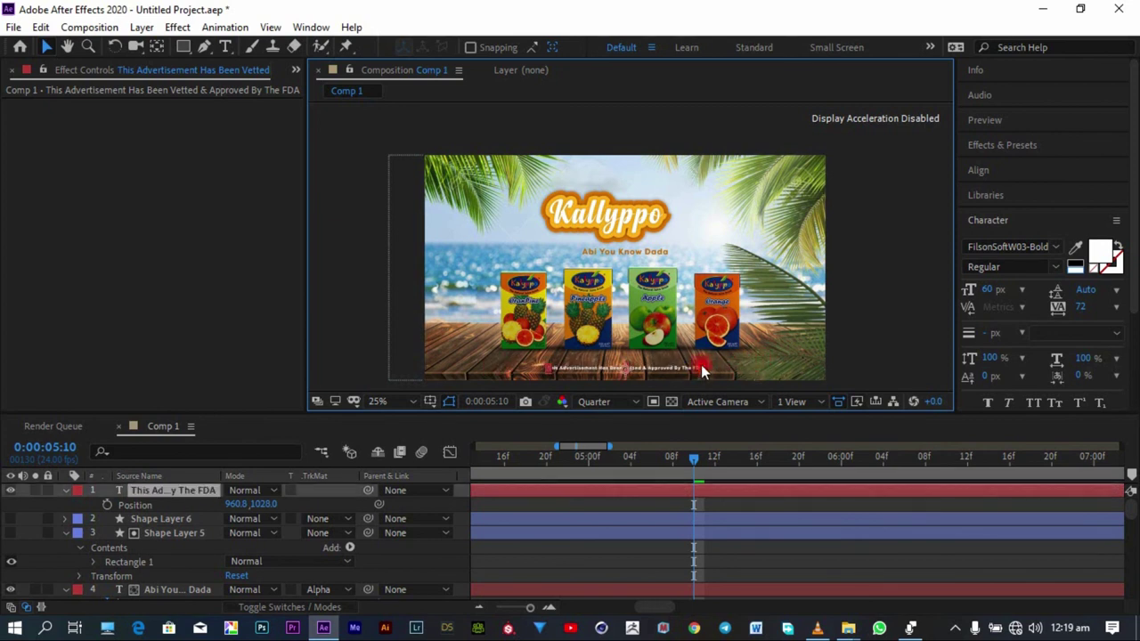
click(773, 356)
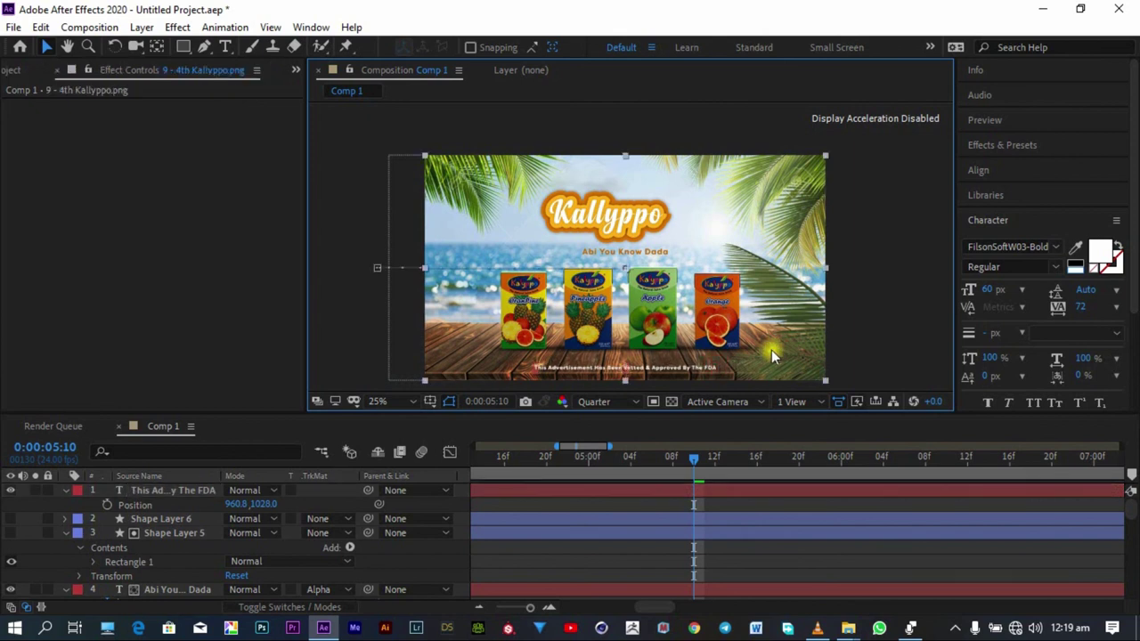
click(682, 491)
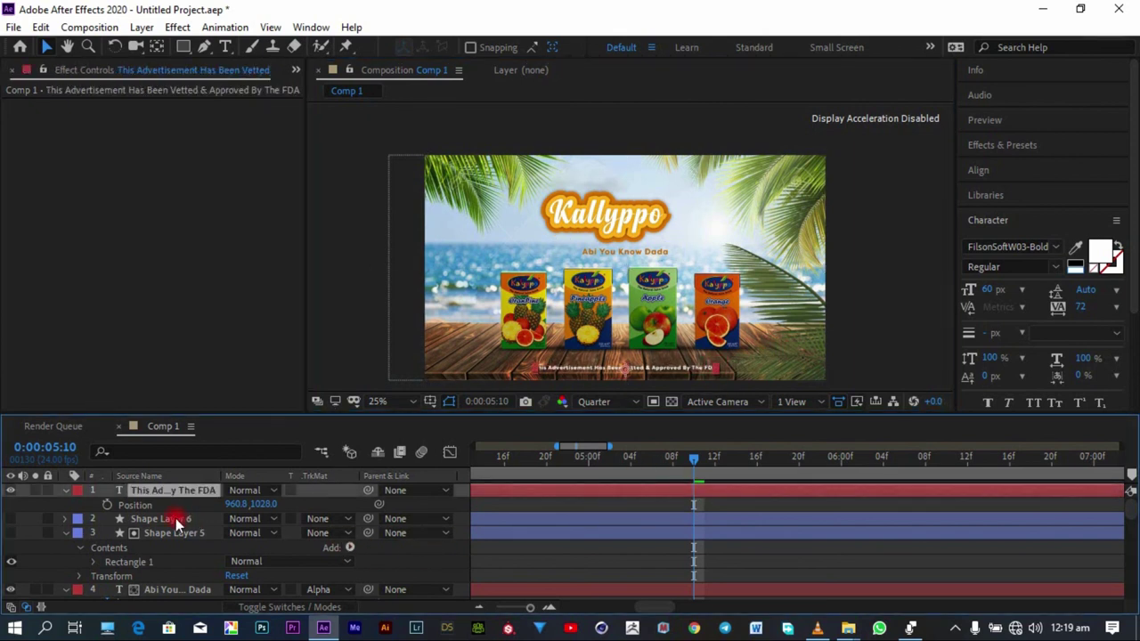
Step: Move Shape Layer 6 above the disclaimer and set it as the disclaimer's Alpha Matte
drag(177, 523, 177, 488)
click(320, 504)
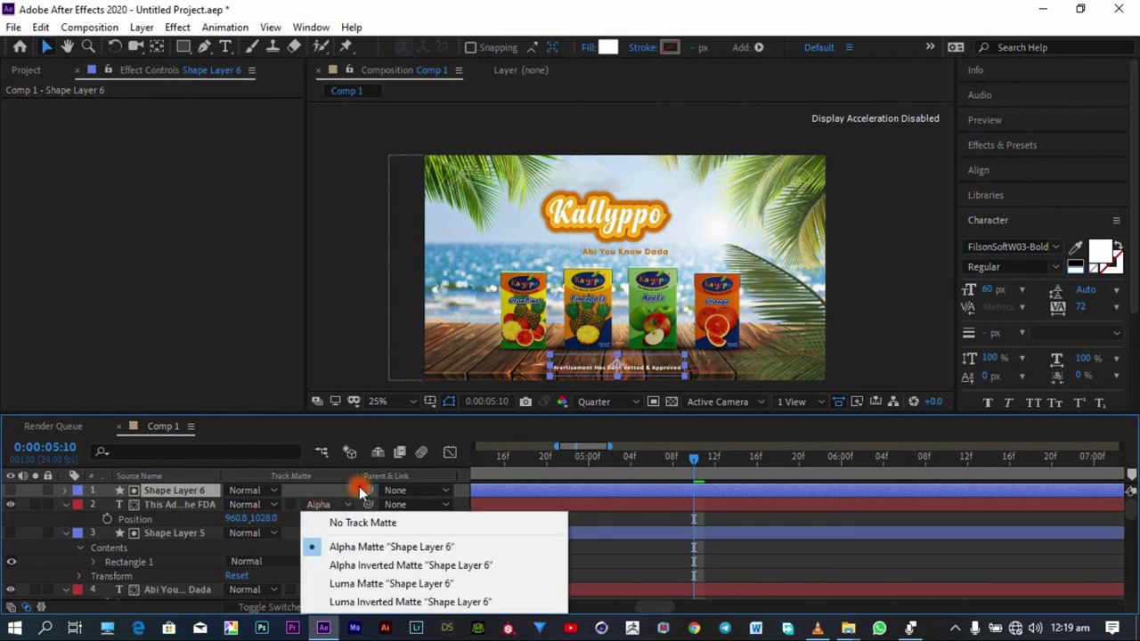
click(359, 547)
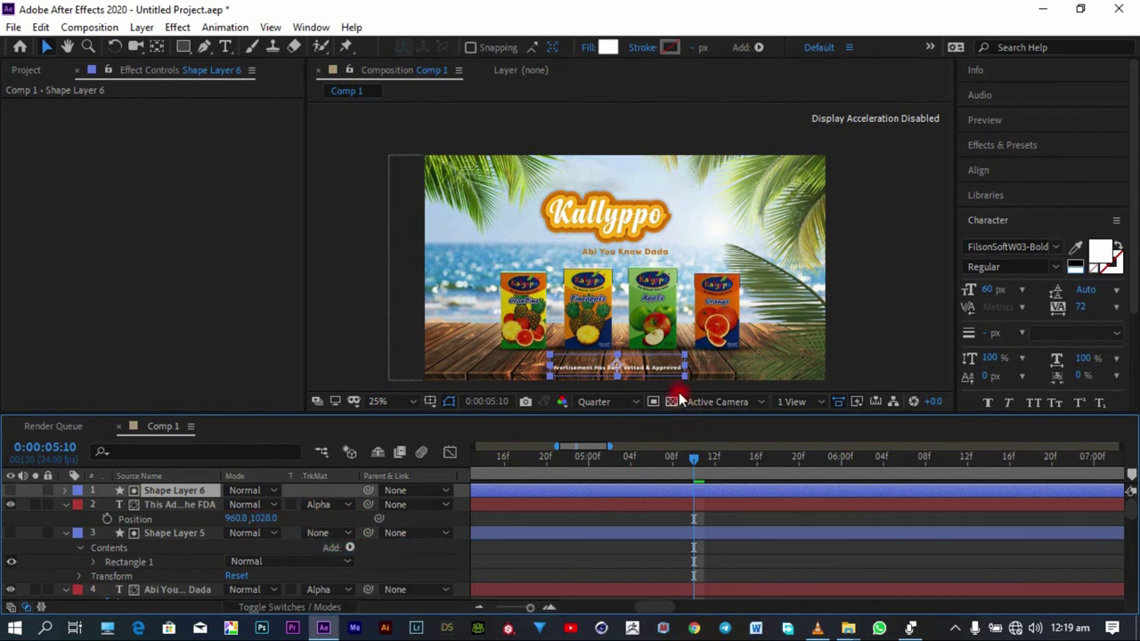
click(618, 370)
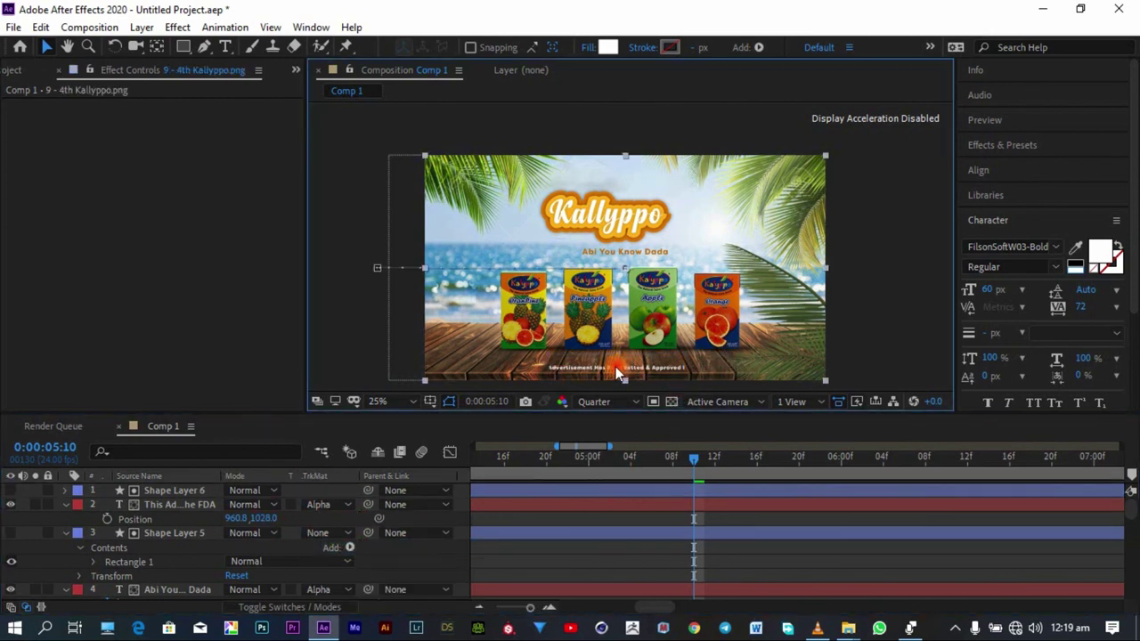
Step: Centre the disclaimer horizontally in the composition and check its matte box outline
click(178, 513)
click(999, 170)
click(1002, 212)
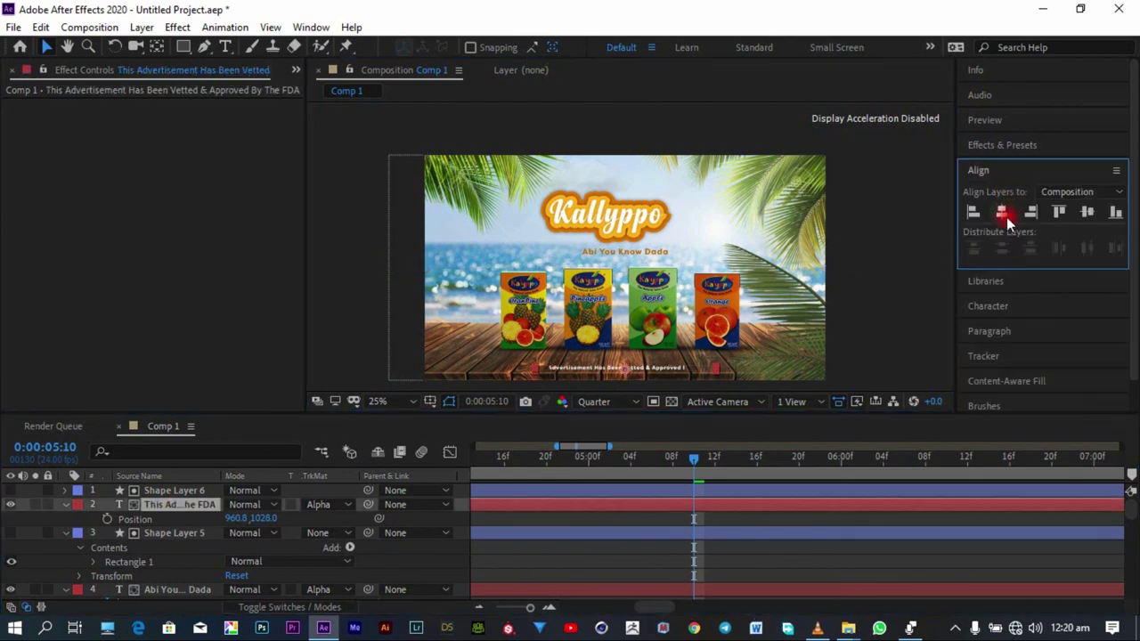
click(198, 491)
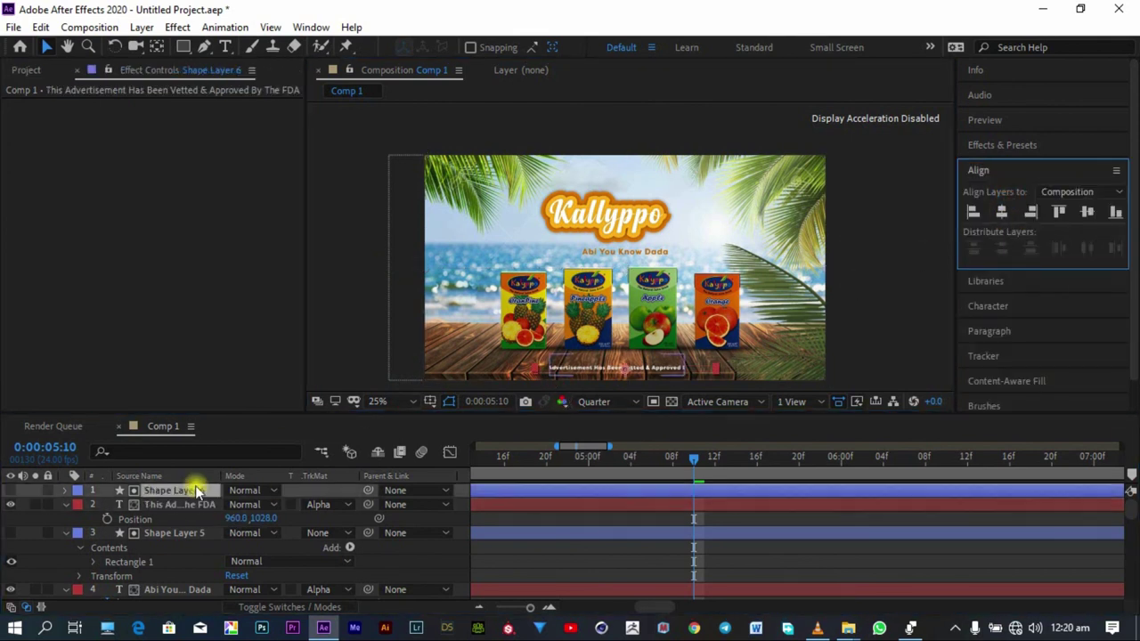
click(693, 373)
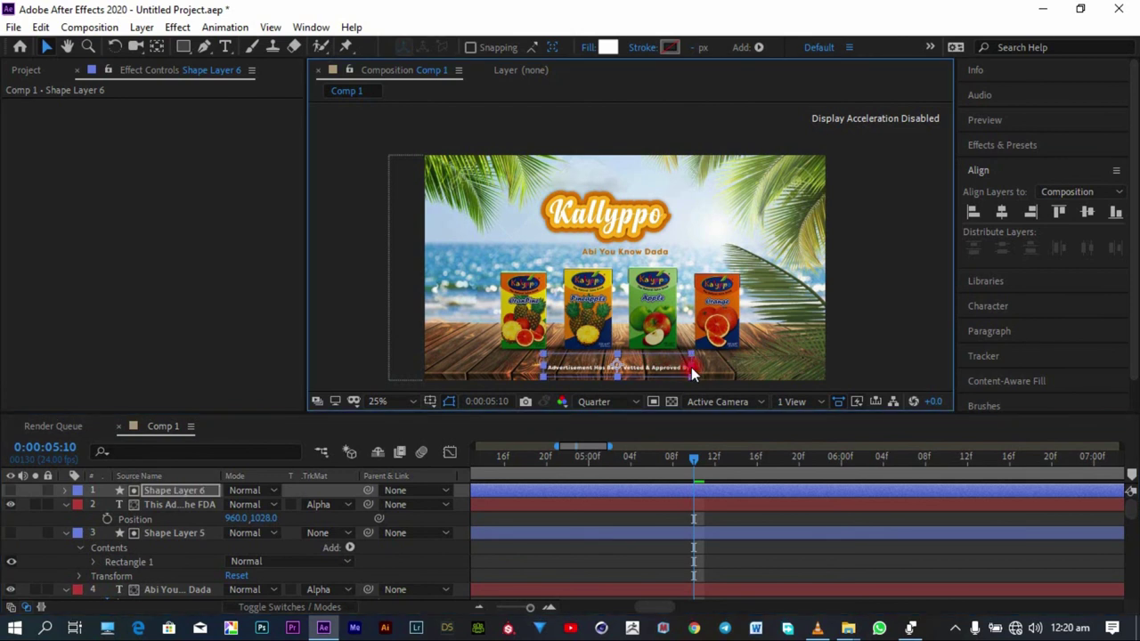
click(183, 504)
scroll(723, 539, down, 3)
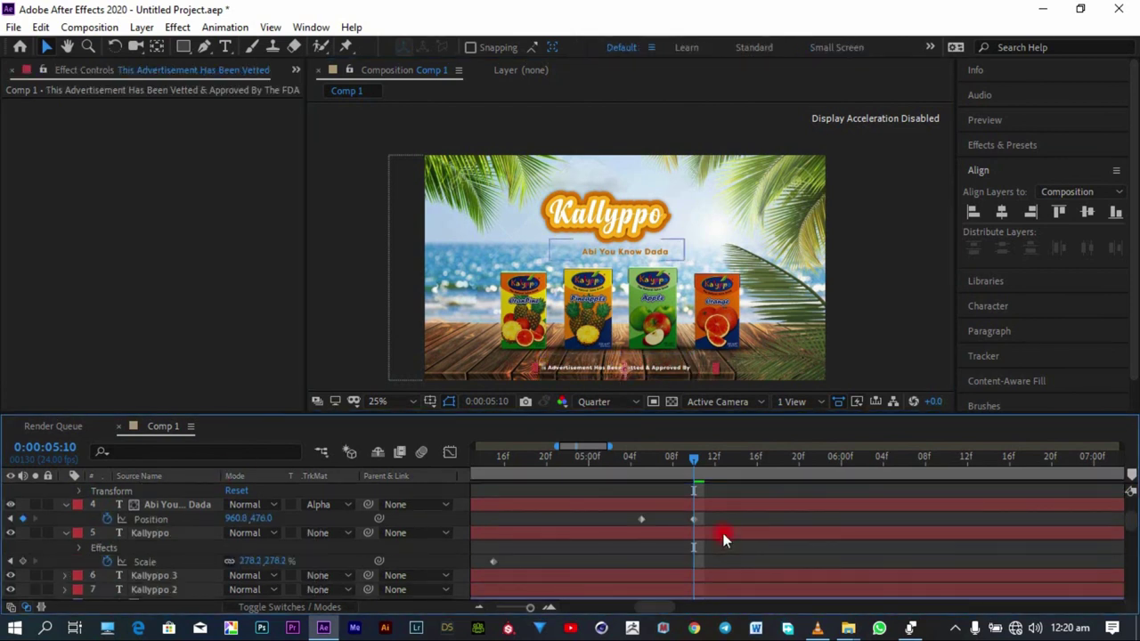
Step: Keyframe the disclaimer's Position at 0:00:05:20, then set X to 1875 at 0:00:05:15
scroll(723, 538, up, 3)
scroll(705, 515, down, 1)
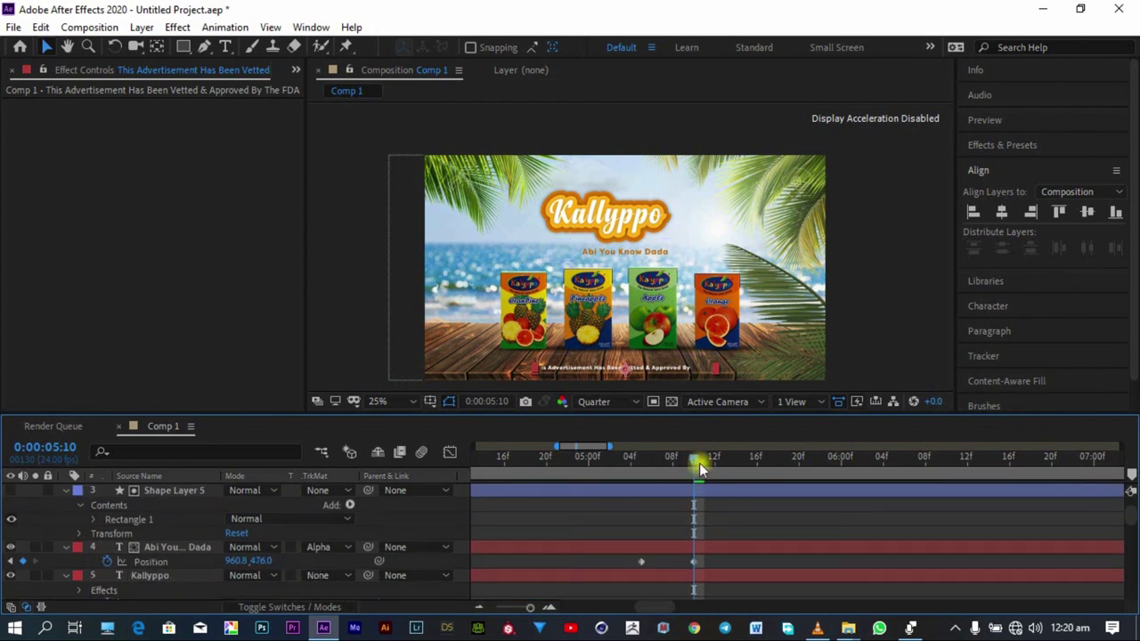
drag(700, 470, 741, 467)
scroll(819, 536, up, 1)
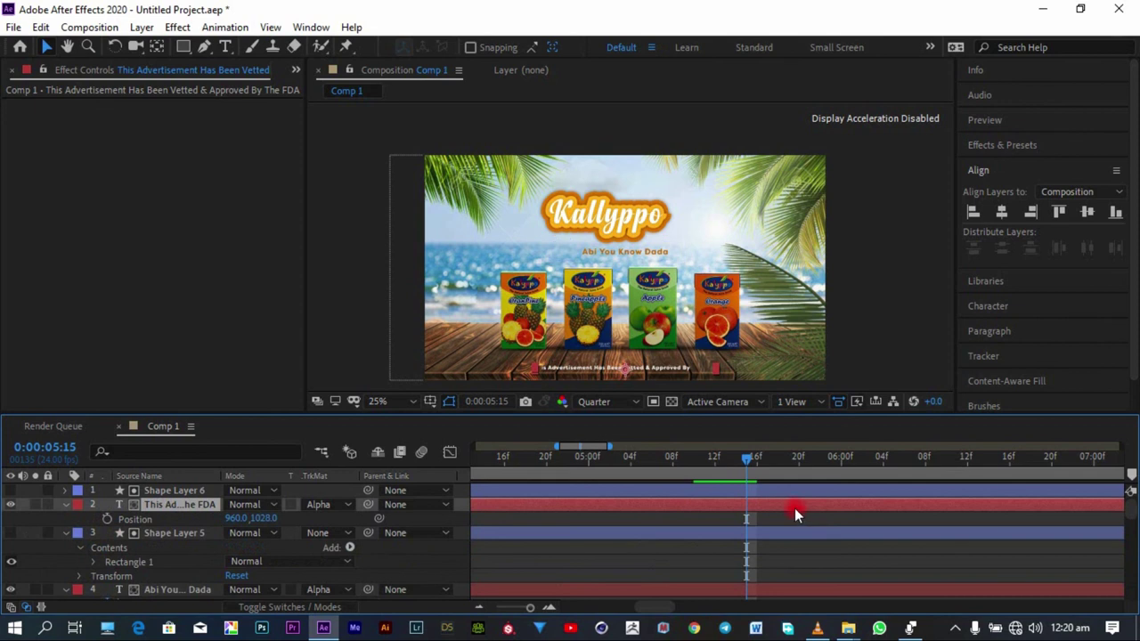
click(65, 504)
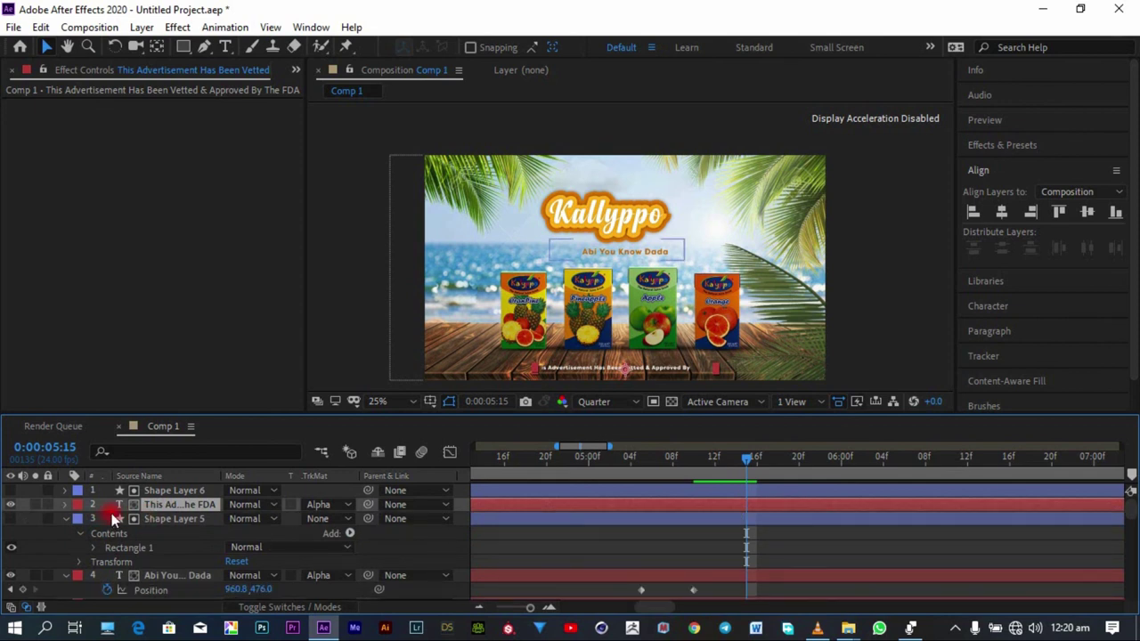
key(p)
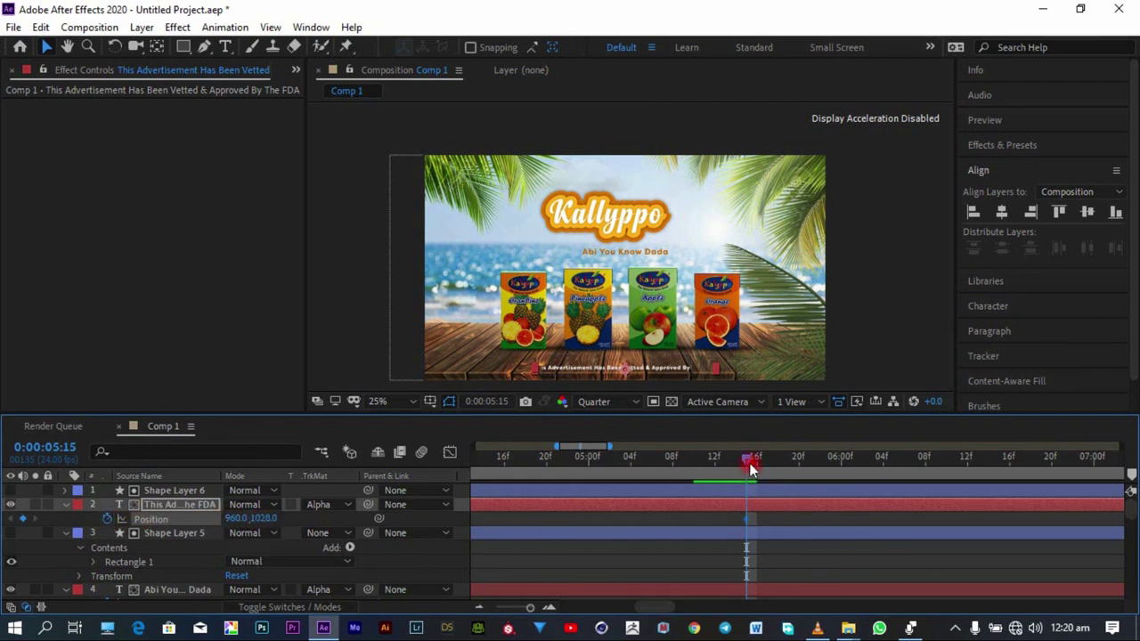
drag(750, 470, 800, 466)
click(23, 518)
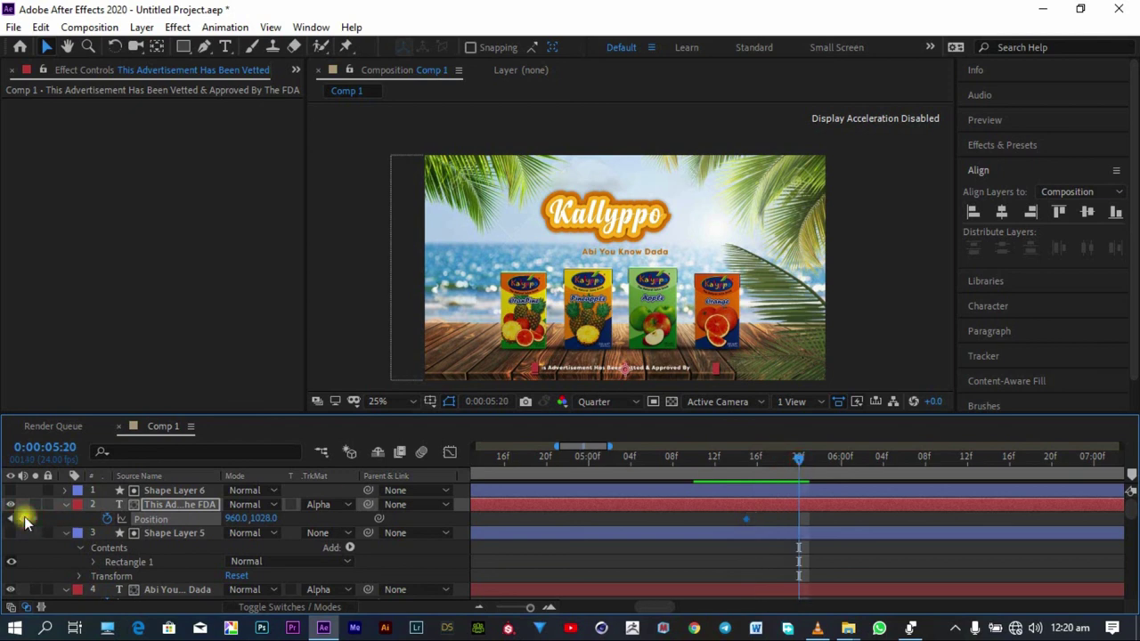
click(748, 467)
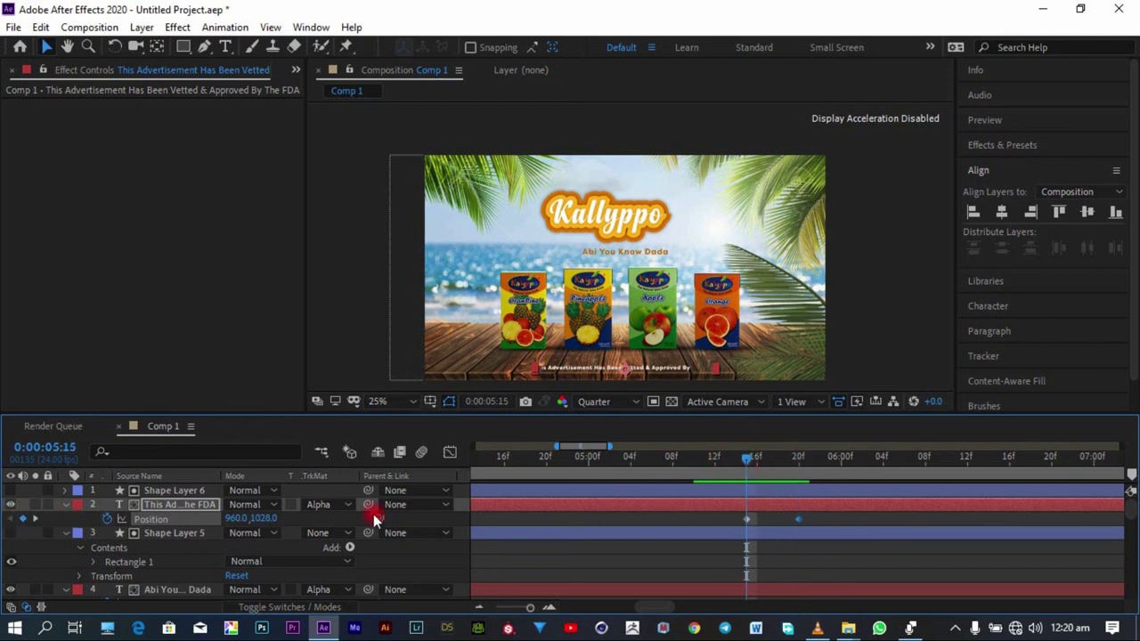
drag(266, 518, 1005, 521)
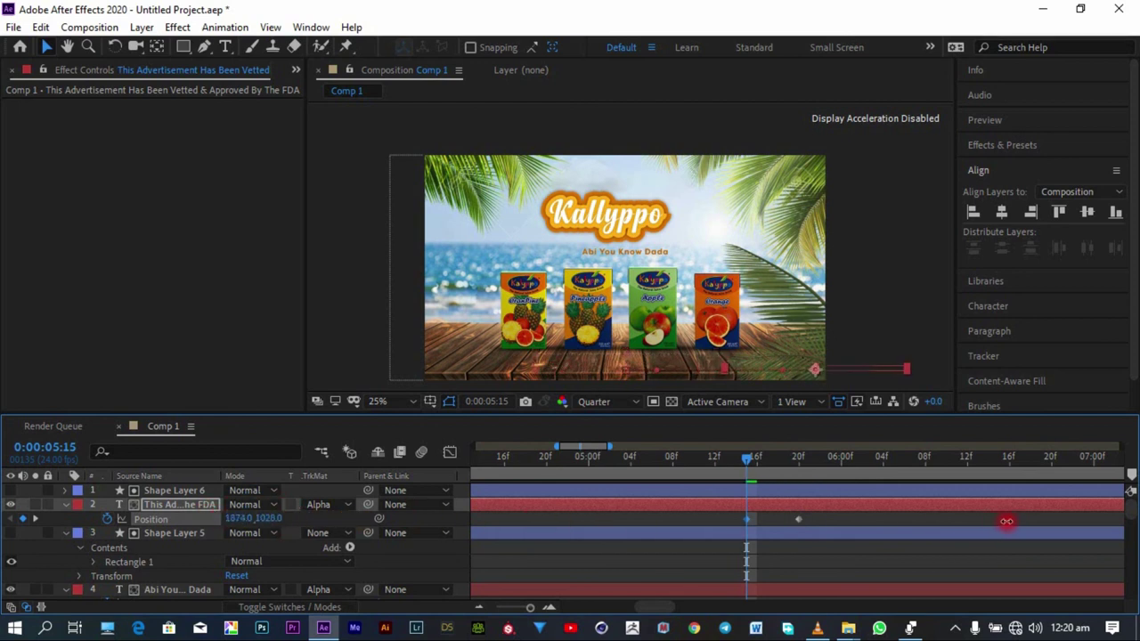
click(513, 560)
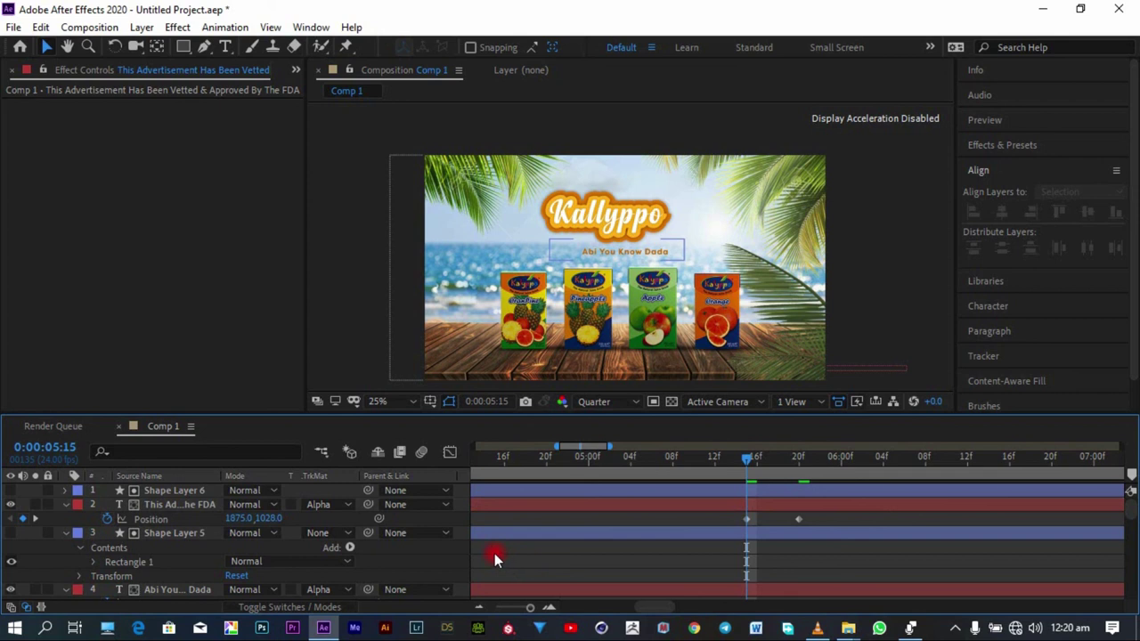
Step: Select every layer and enable its Motion Blur switch
click(199, 521)
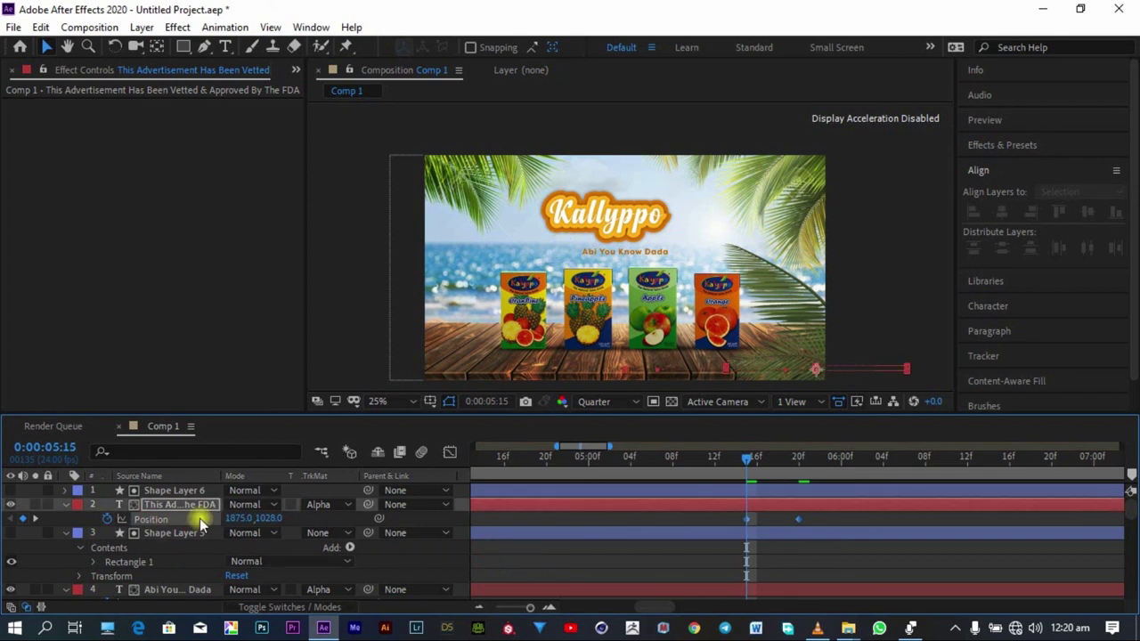
key(ctrl+a)
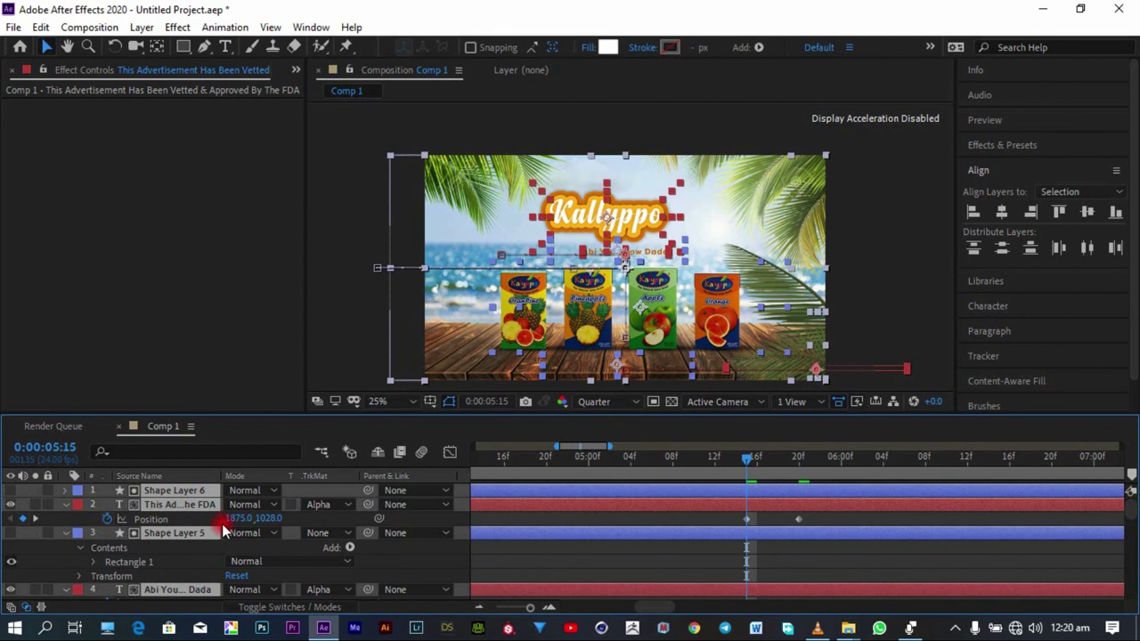
click(300, 609)
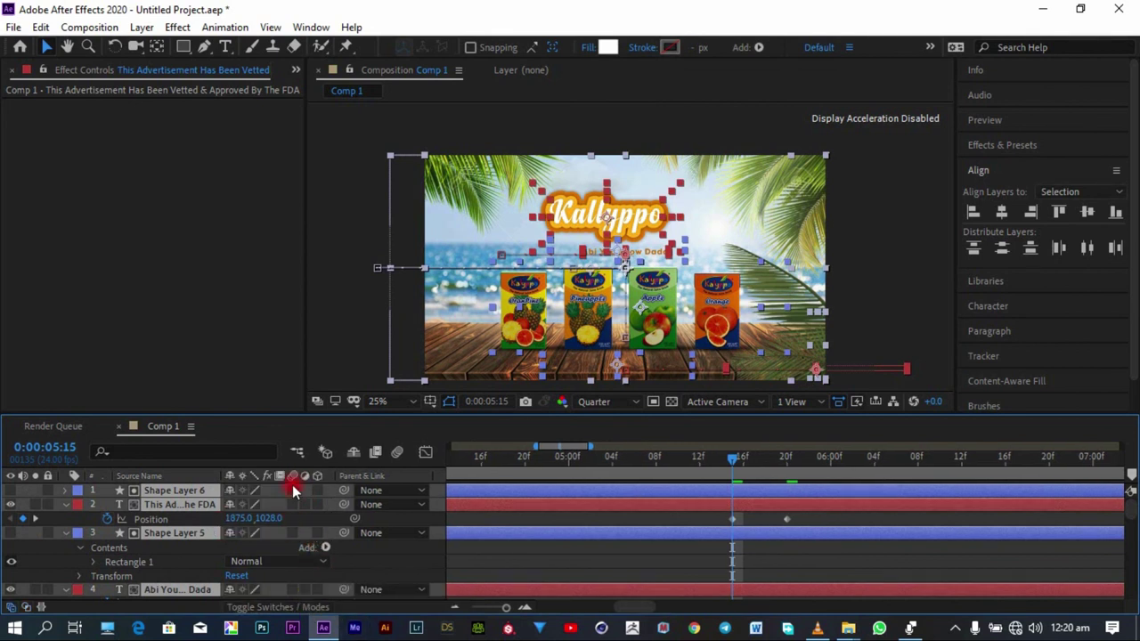
click(293, 489)
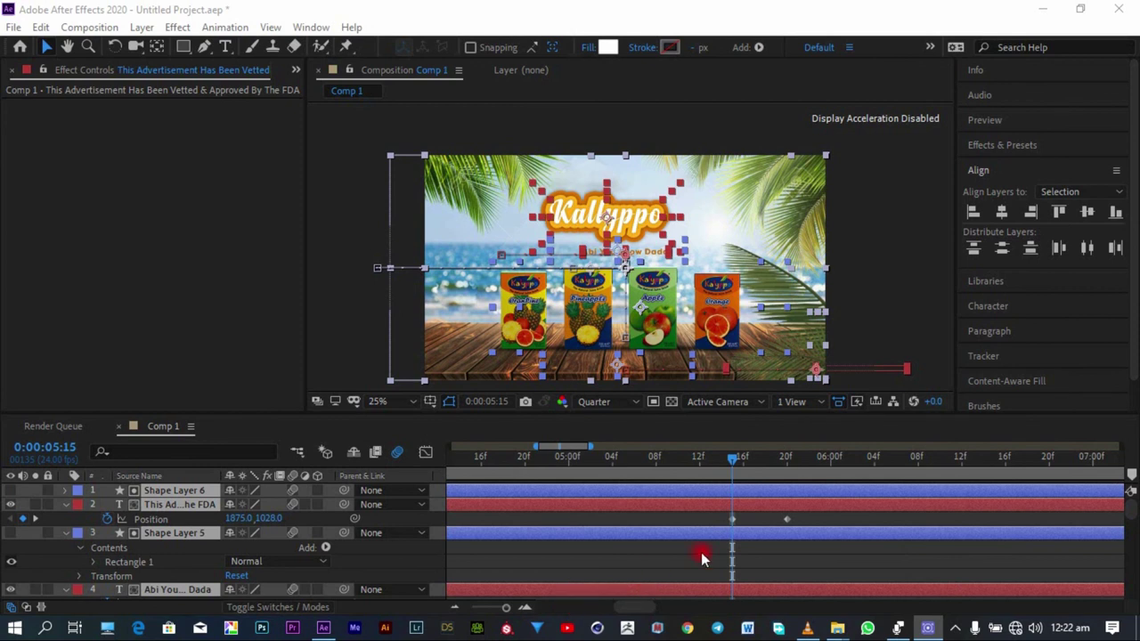
Step: Preview the disclaimer slide-in, set the current time to 0:00:07:00, and deselect all layers
drag(742, 465, 862, 465)
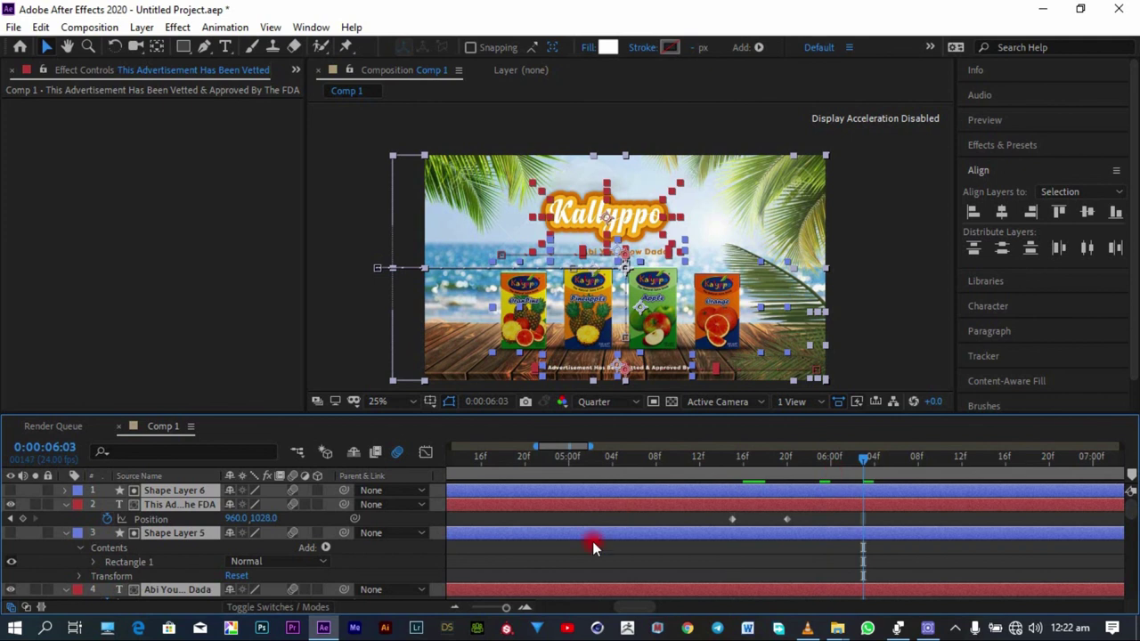
click(455, 608)
click(454, 608)
drag(566, 459, 601, 463)
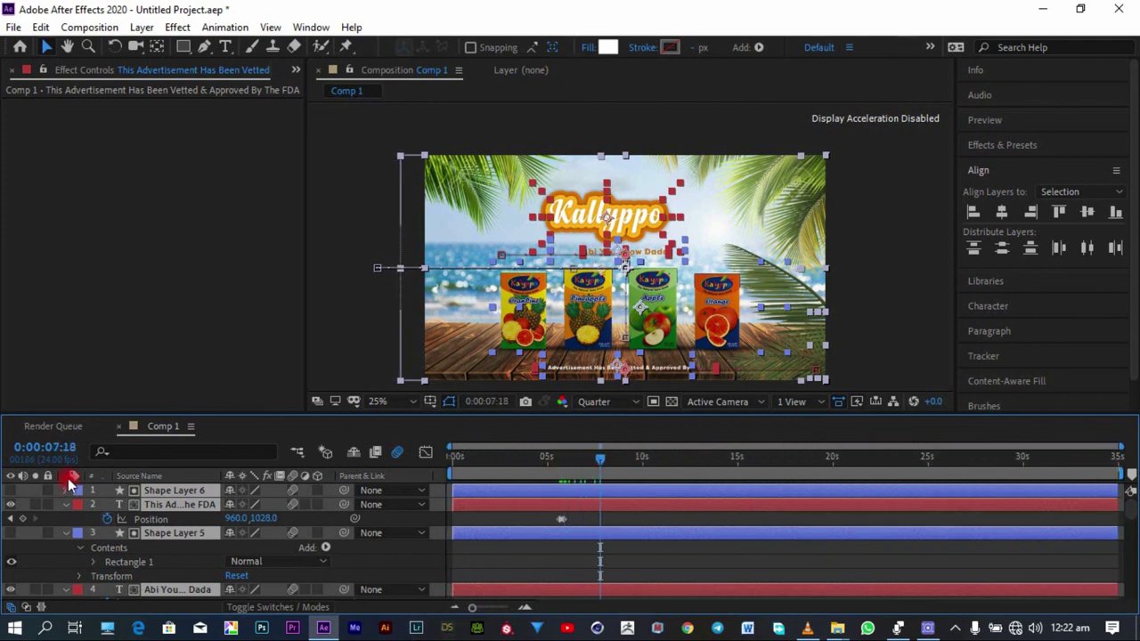
click(74, 447)
click(74, 447)
key(BackSpace)
key(BackSpace)
text(00)
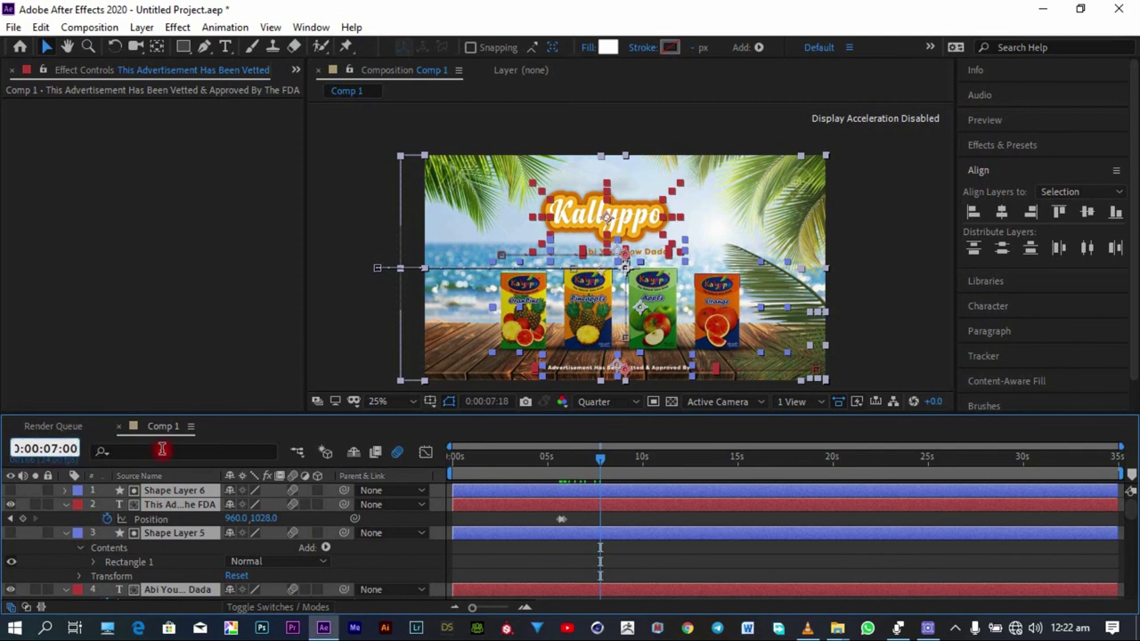
key(Return)
click(791, 555)
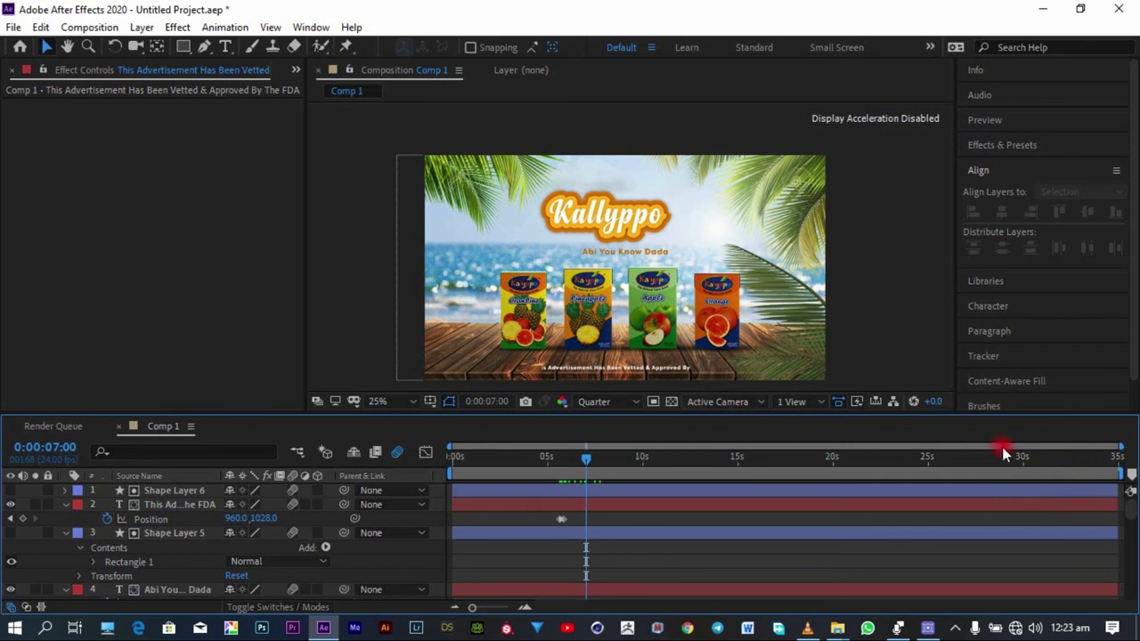
Step: Widen the Shape Layer 6 rectangle to cover the whole FDA disclaimer, then centre it horizontally
click(552, 512)
scroll(624, 366, up, 2)
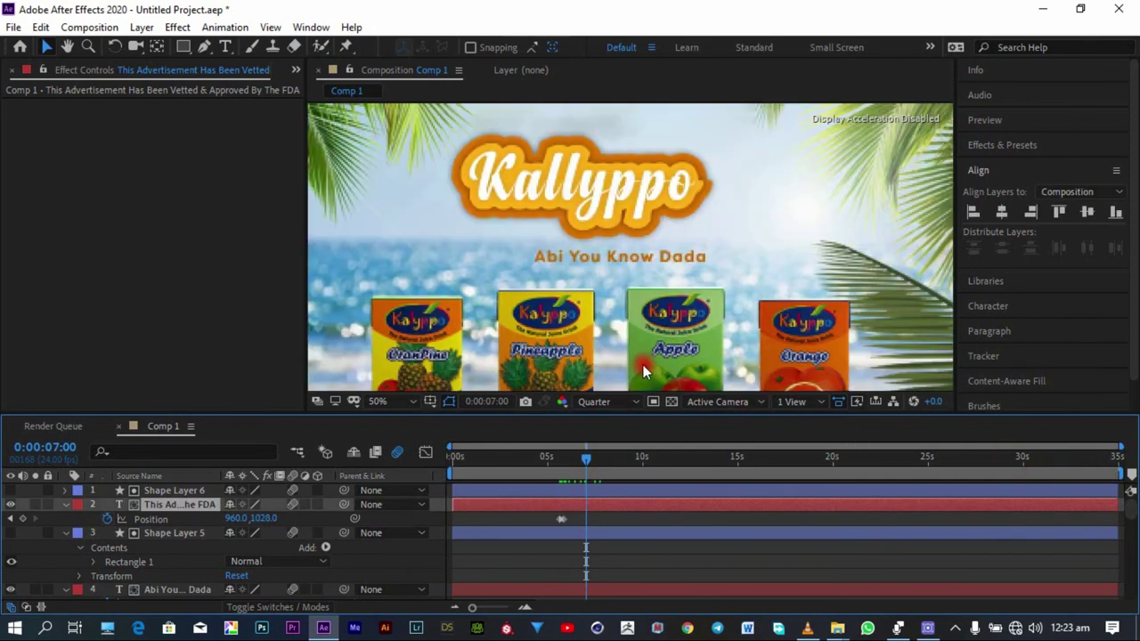
scroll(664, 329, down, 5)
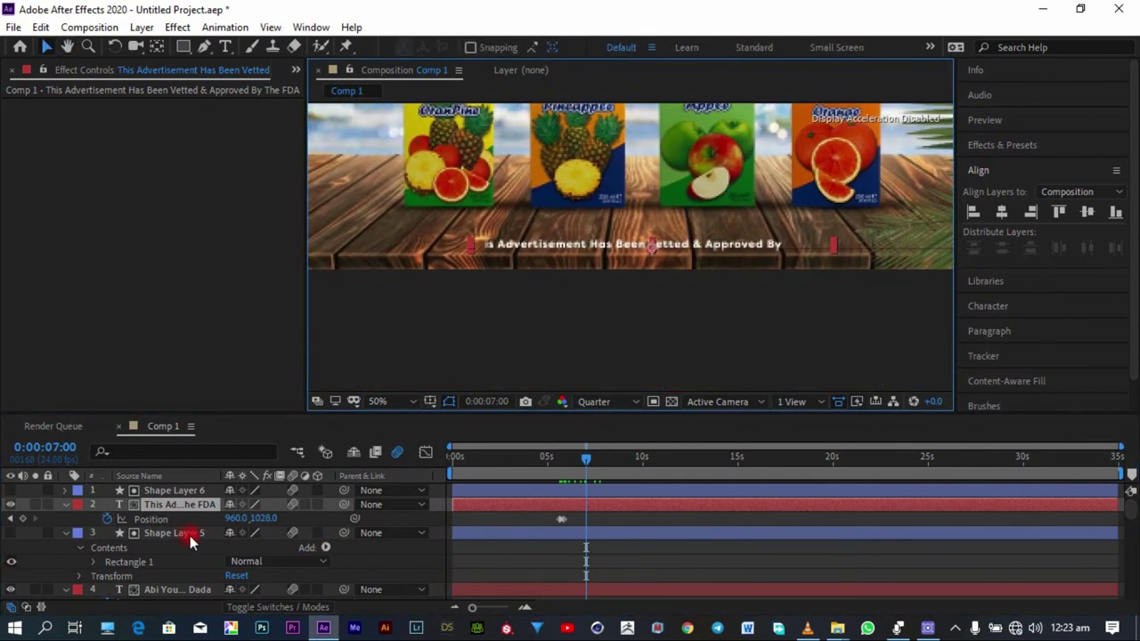
click(183, 490)
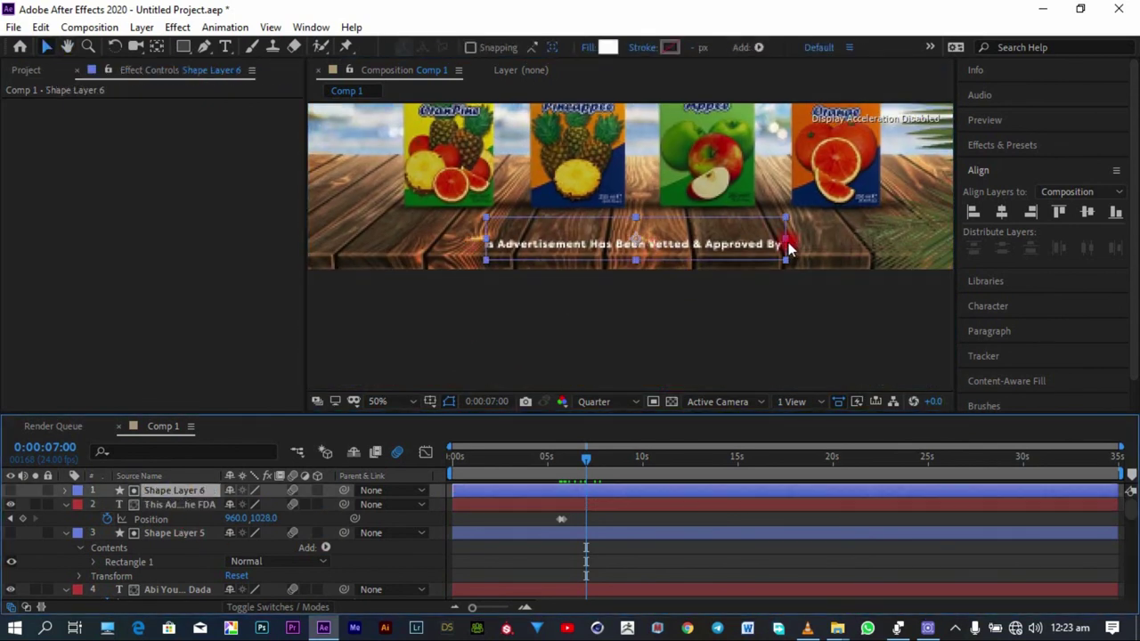
drag(818, 248, 844, 245)
click(1001, 211)
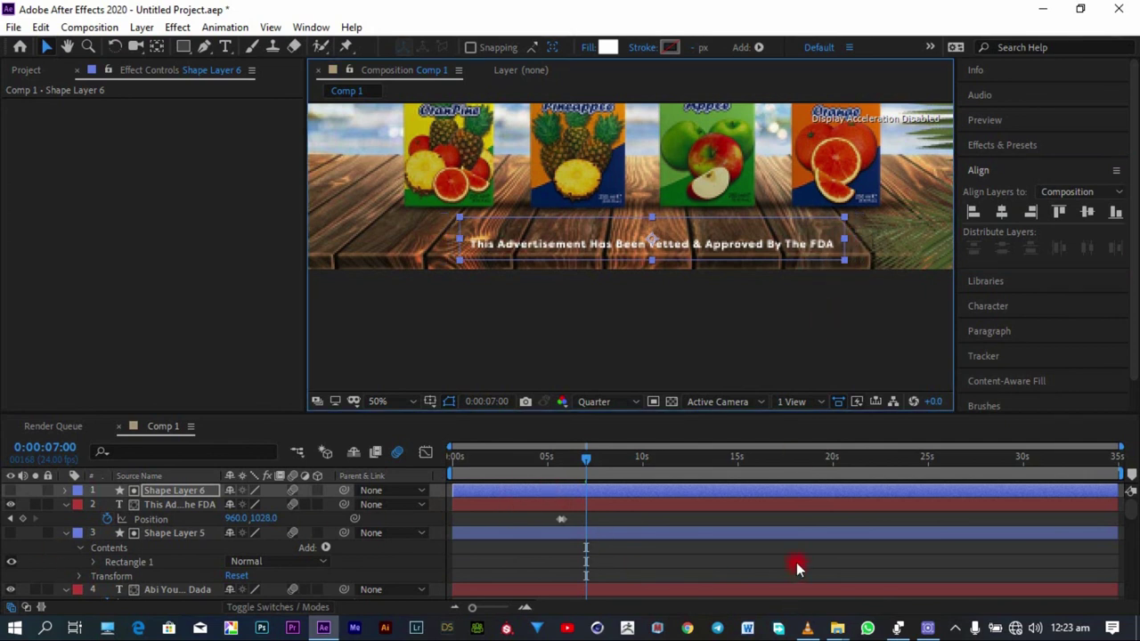
Step: End the work area just past 0:00:07:00 and bring up the File menu's export commands
key(n)
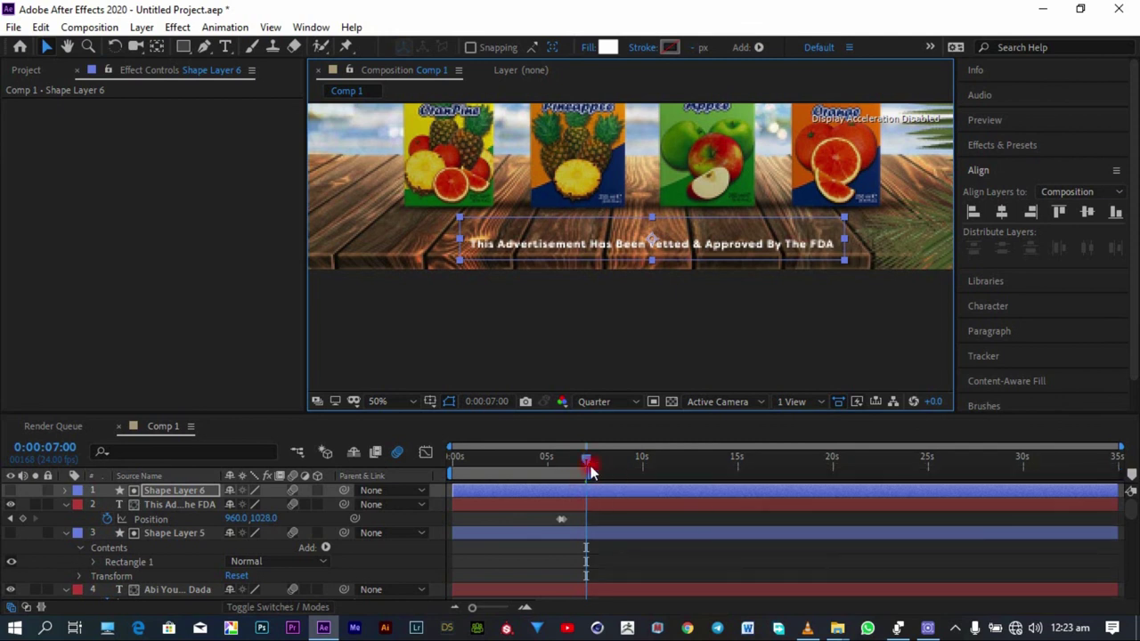
click(583, 469)
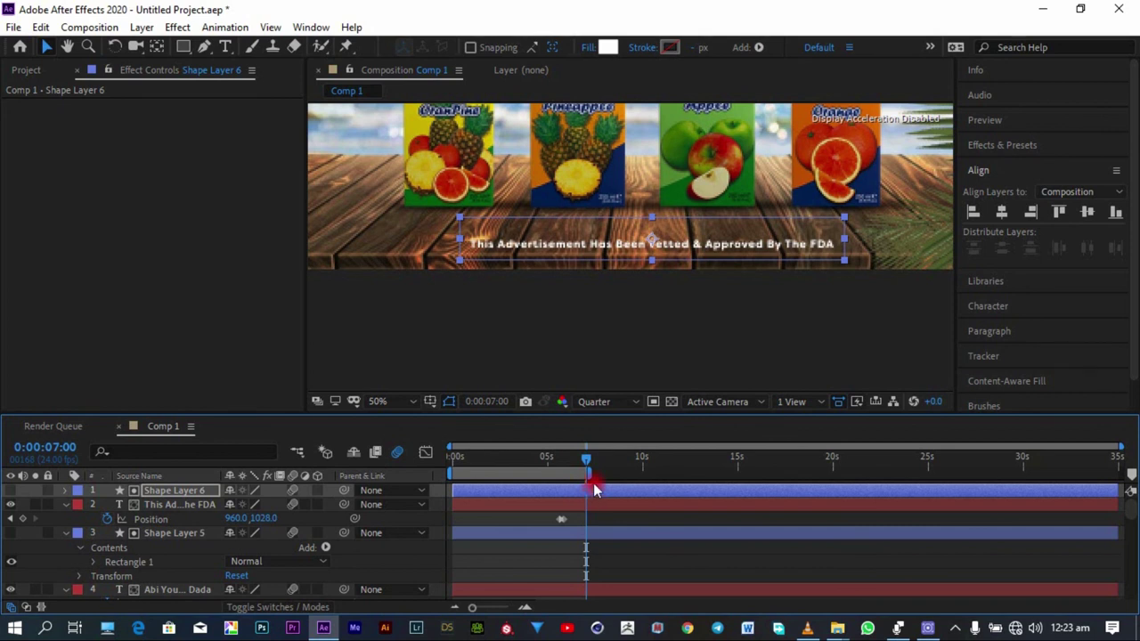
drag(586, 470, 588, 517)
click(13, 27)
mouse_move(108, 278)
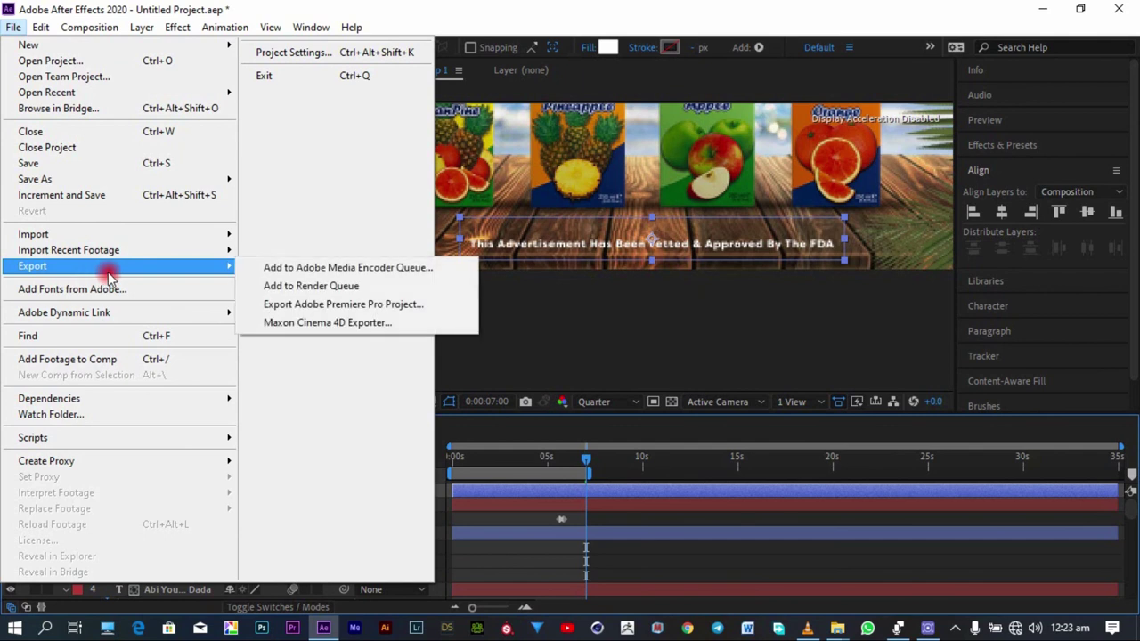
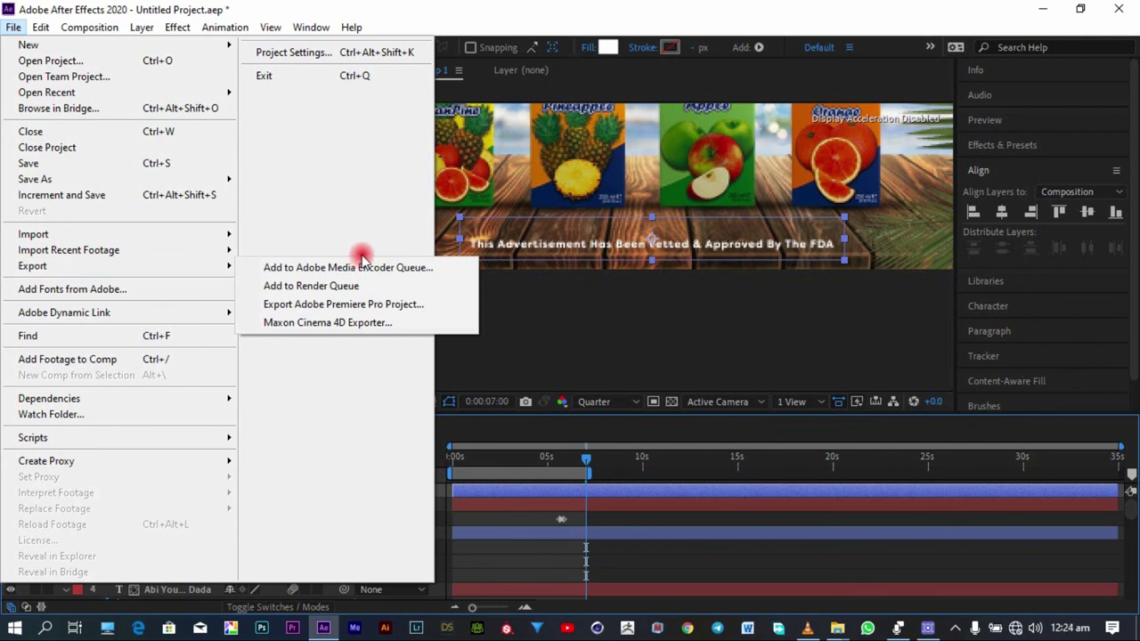
Step: Queue Comp 1 for rendering via File > Export > Add to Render Queue
click(360, 258)
mouse_move(219, 267)
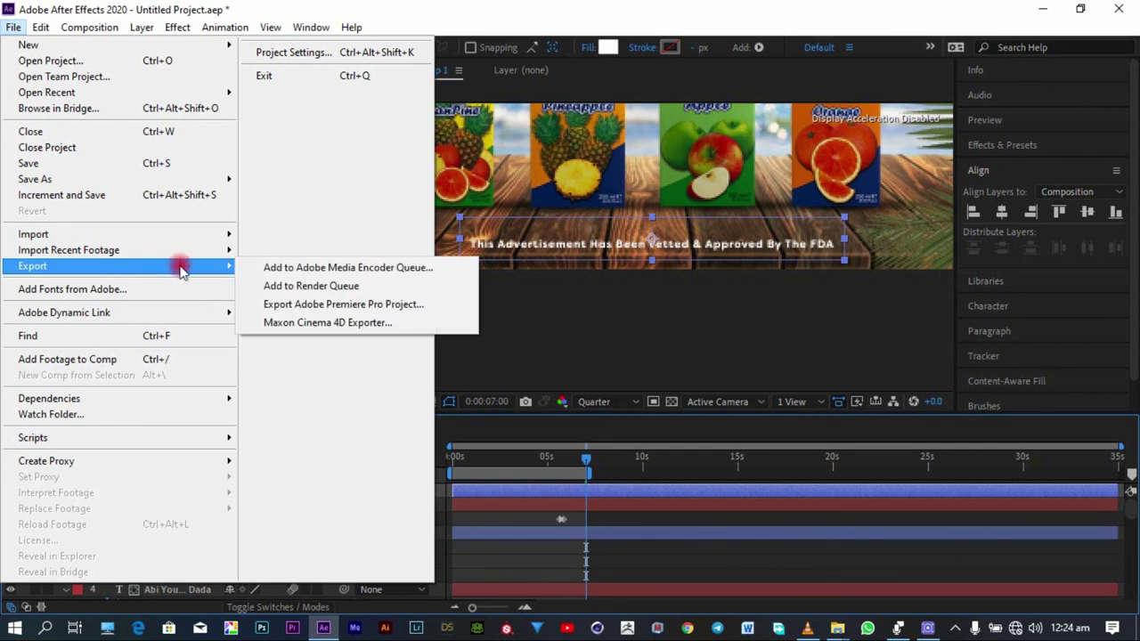
click(301, 286)
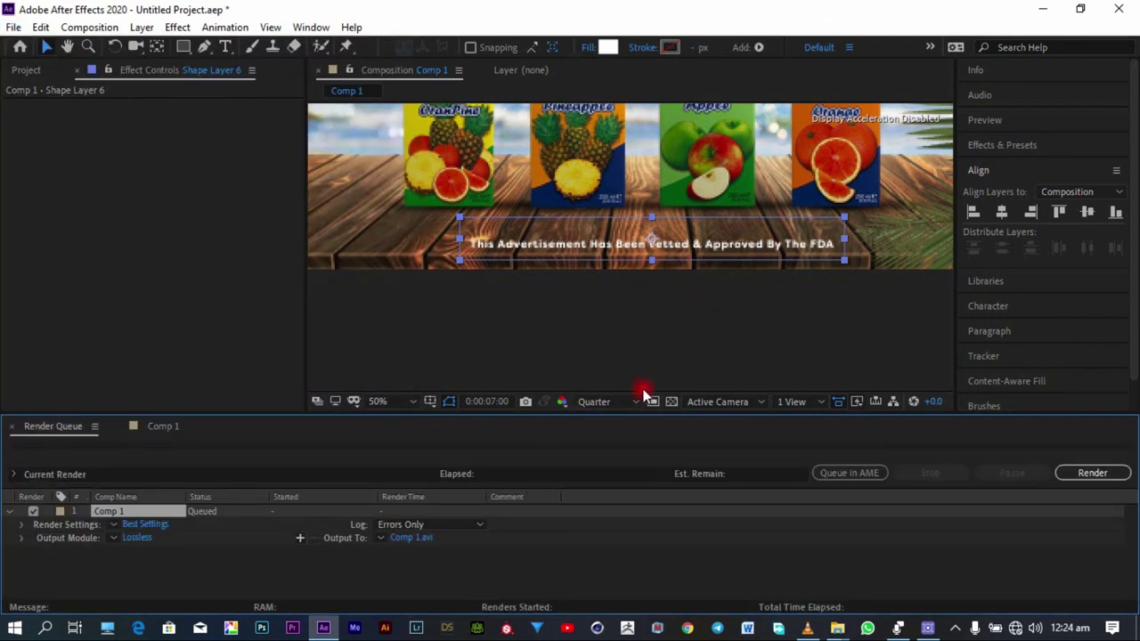
Step: Keep Comp 1's render quality at Best and confirm the Render Settings
click(147, 527)
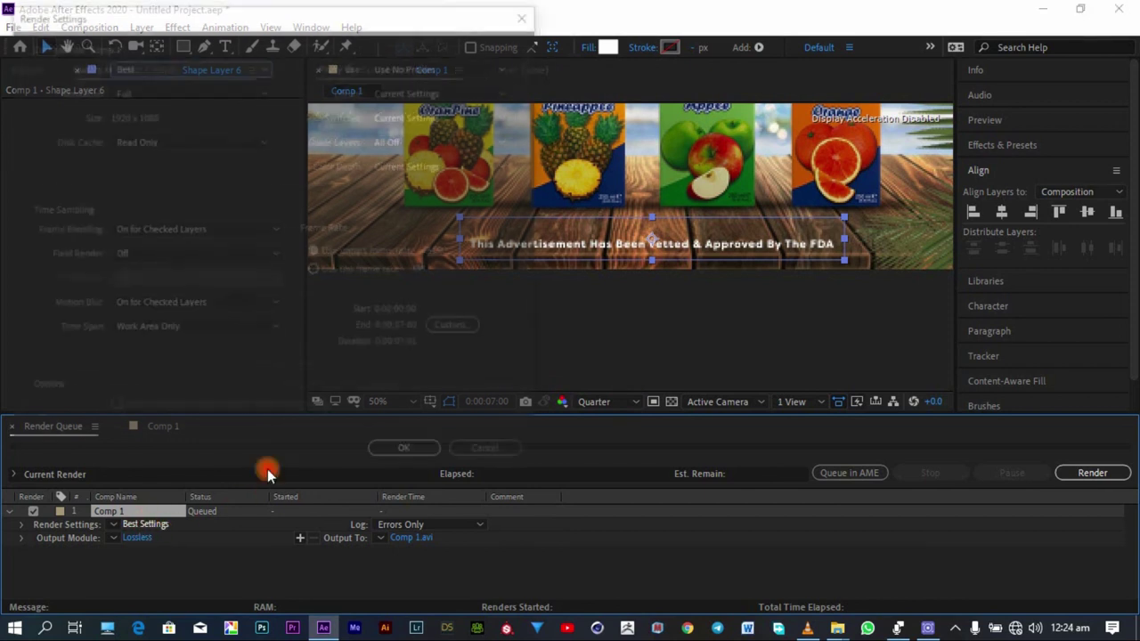
click(165, 66)
click(142, 108)
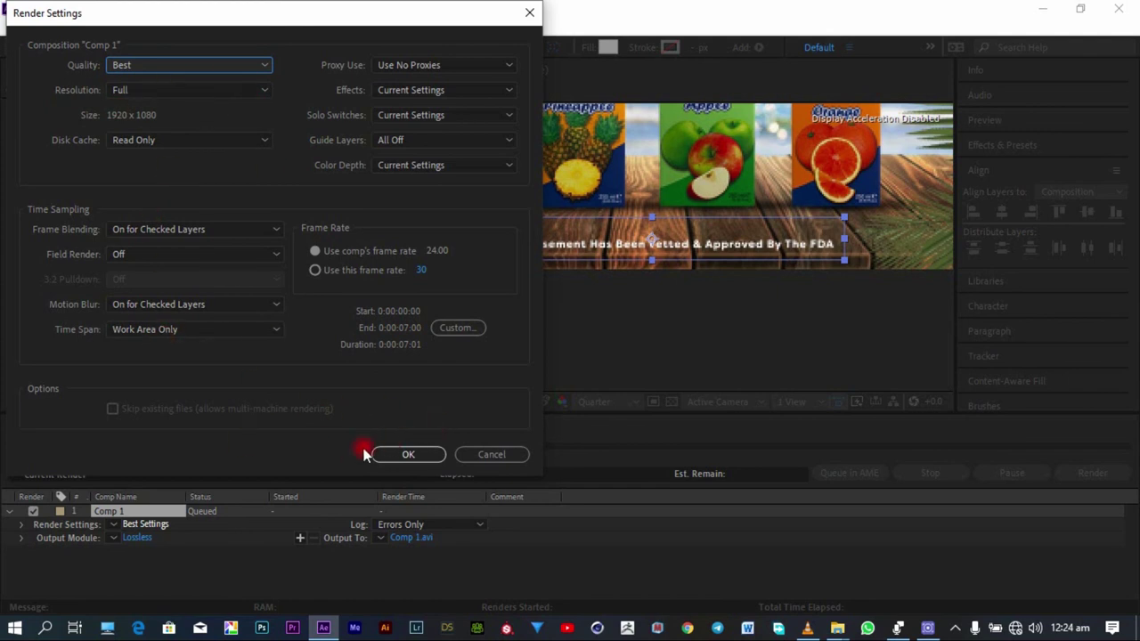
click(407, 455)
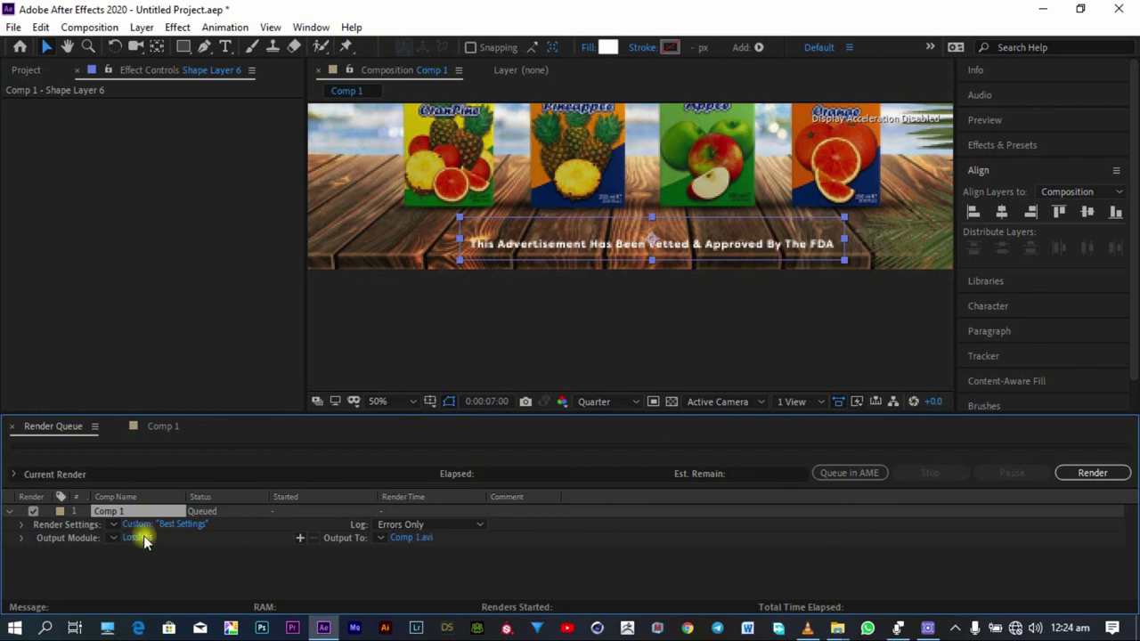
Step: Switch the Lossless output module's format from AVI to QuickTime
click(144, 537)
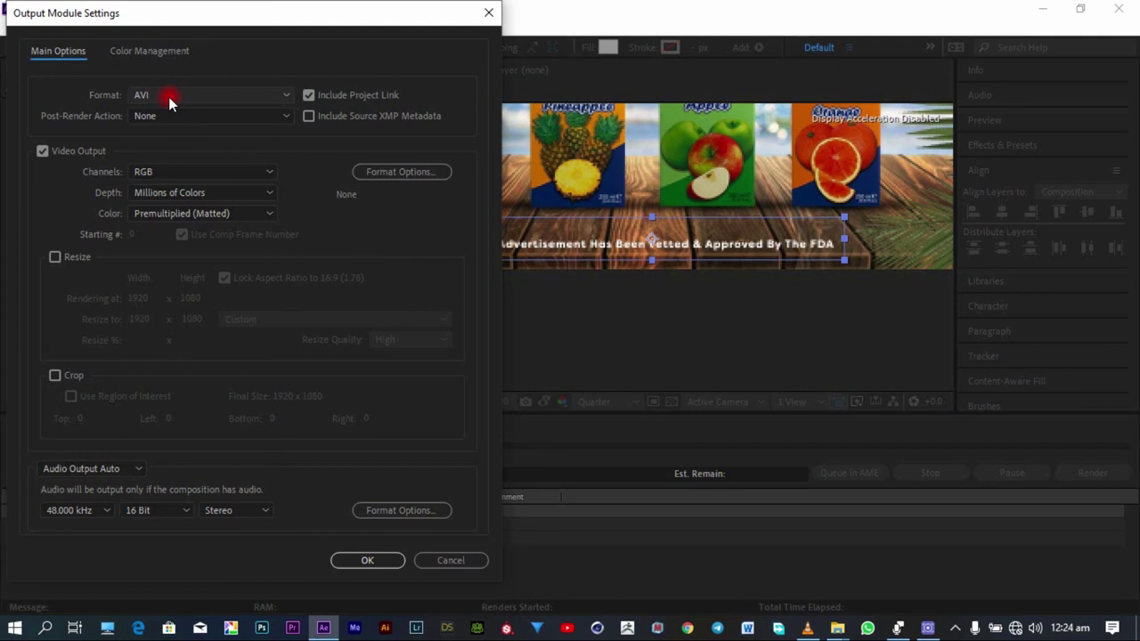
click(170, 91)
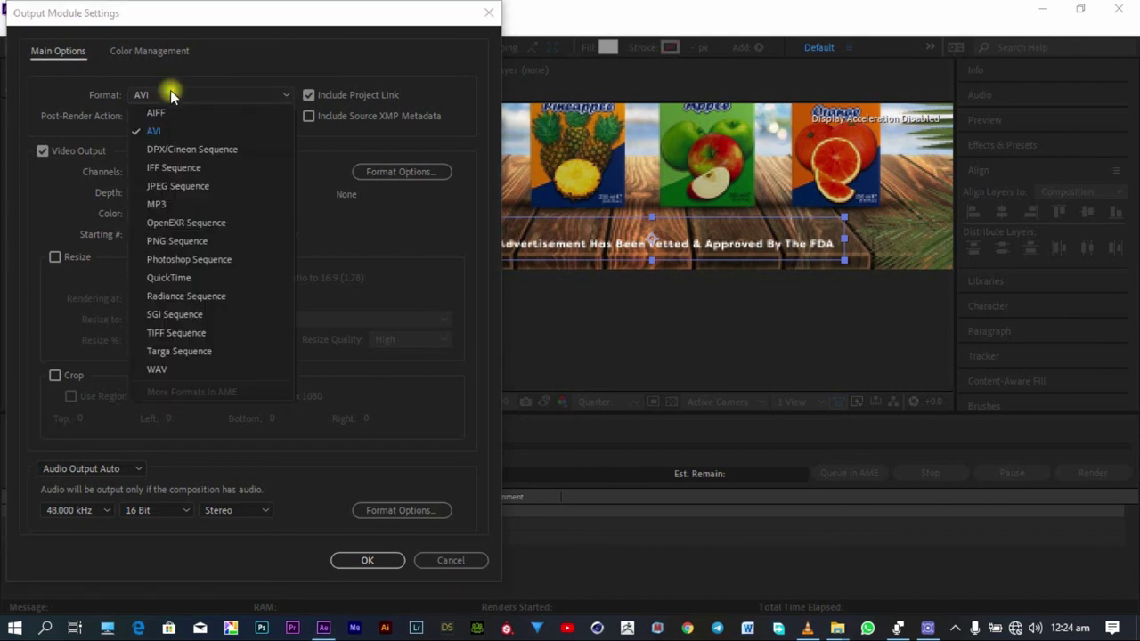
click(183, 279)
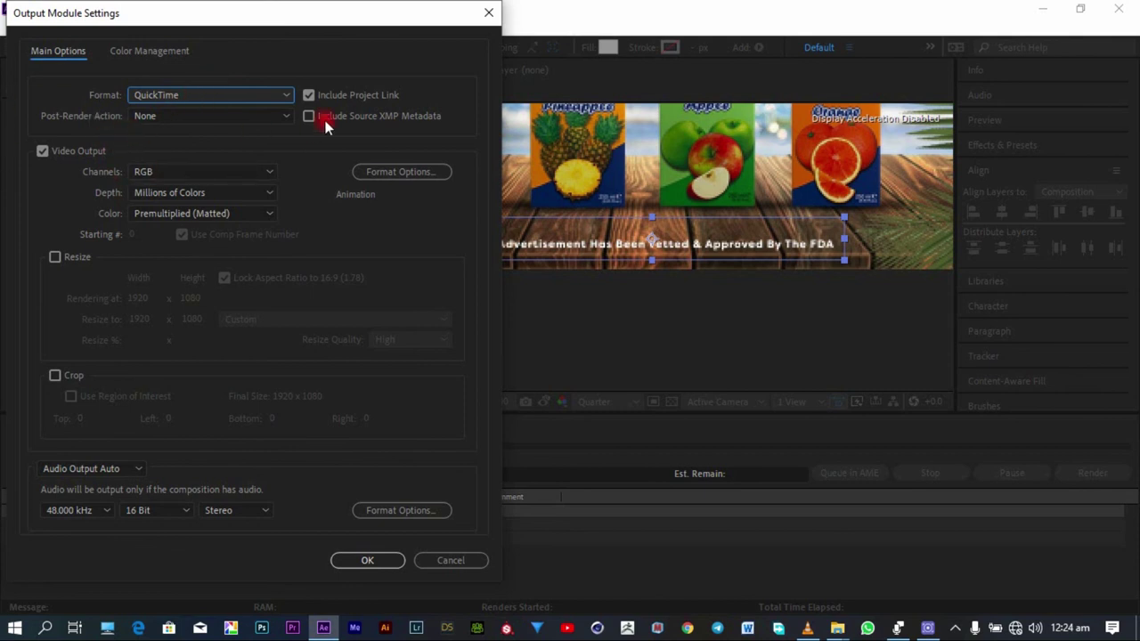
click(155, 52)
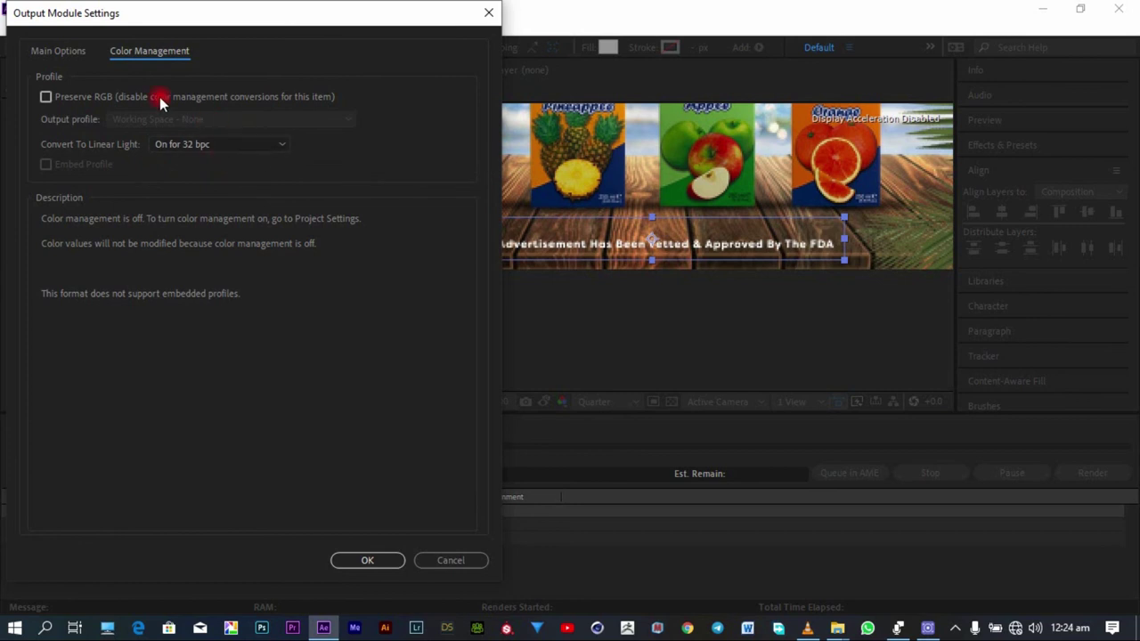
click(55, 50)
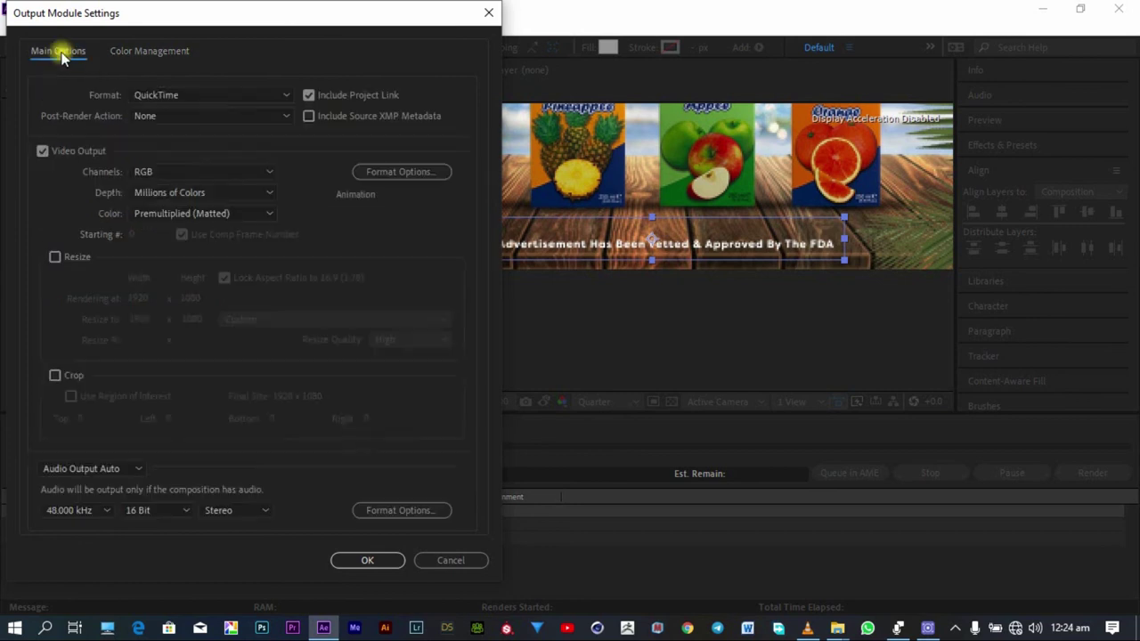
Step: Set the QuickTime video codec to Apple ProRes 422 LT in Format Options
click(387, 172)
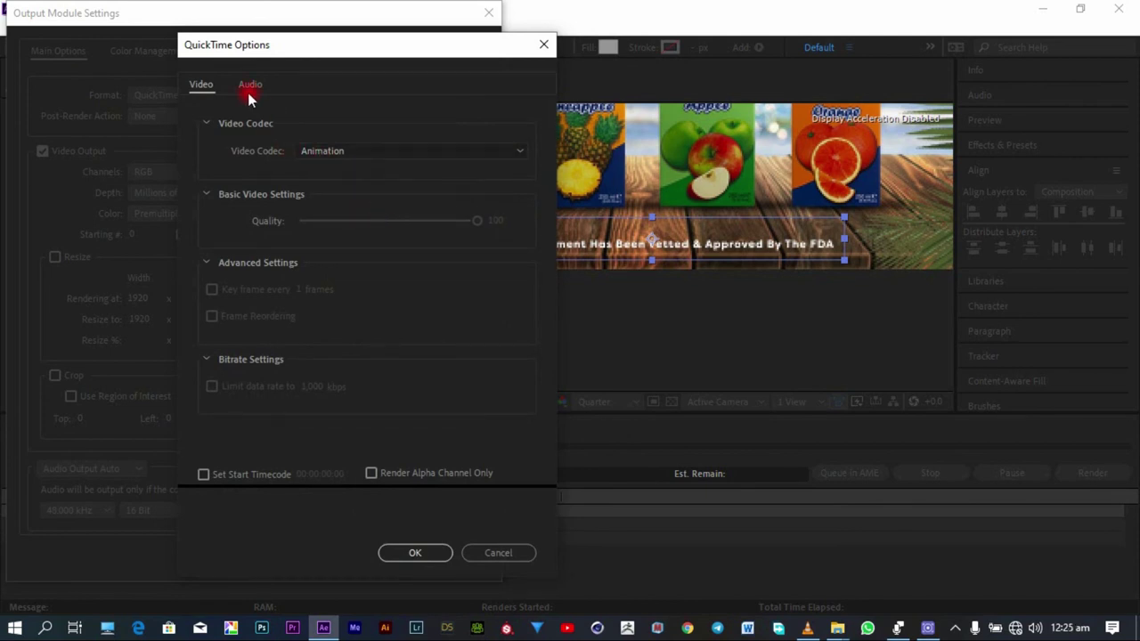
click(332, 151)
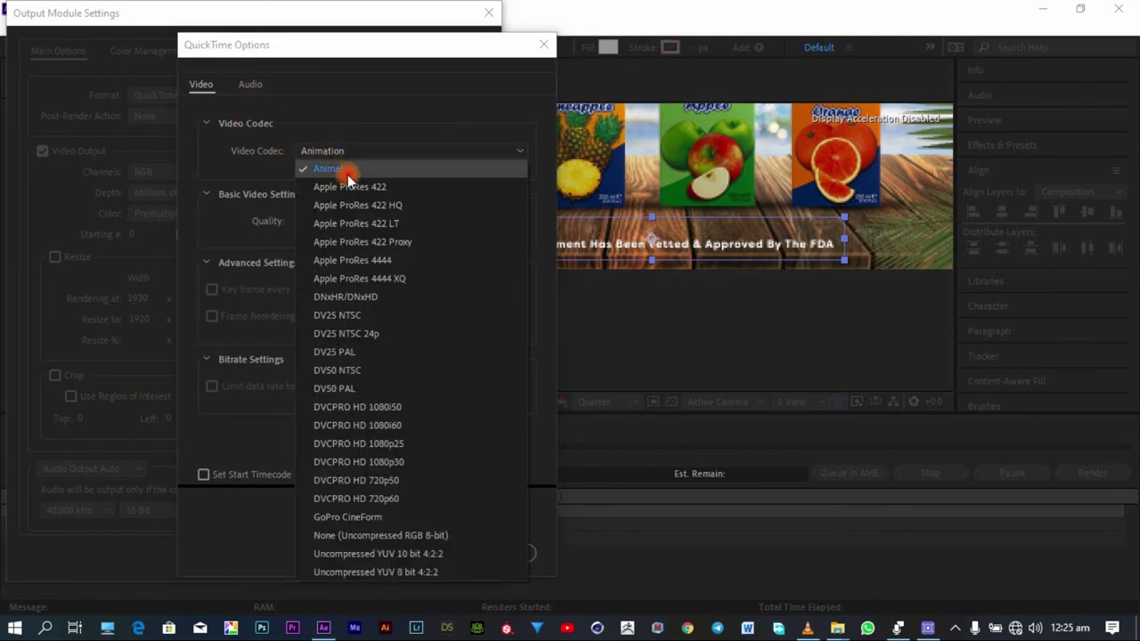
click(385, 223)
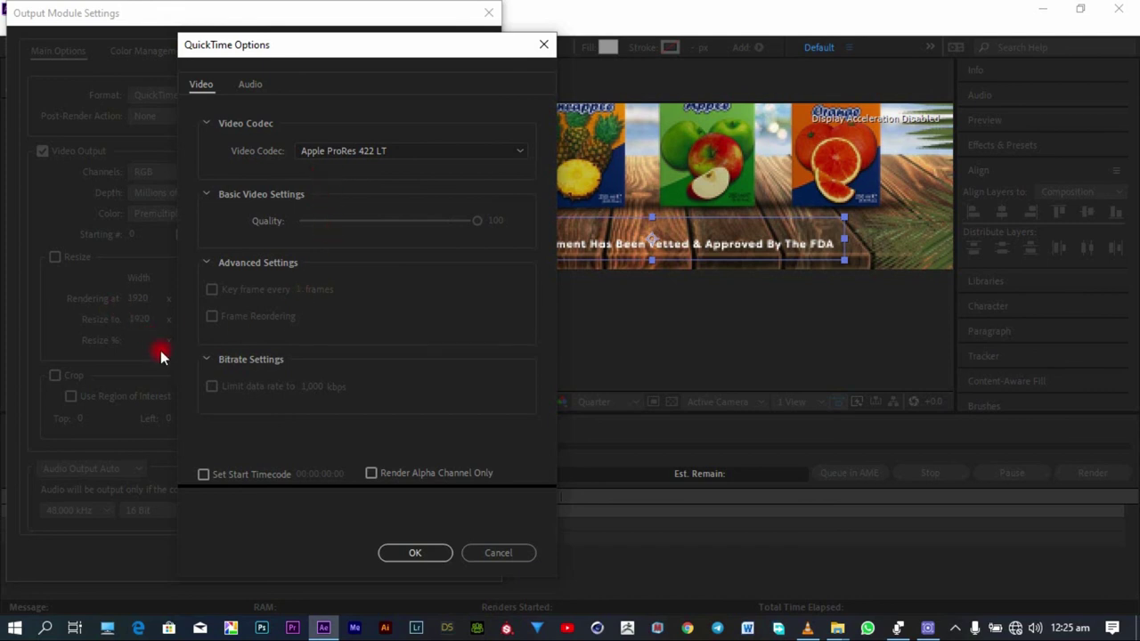
click(413, 554)
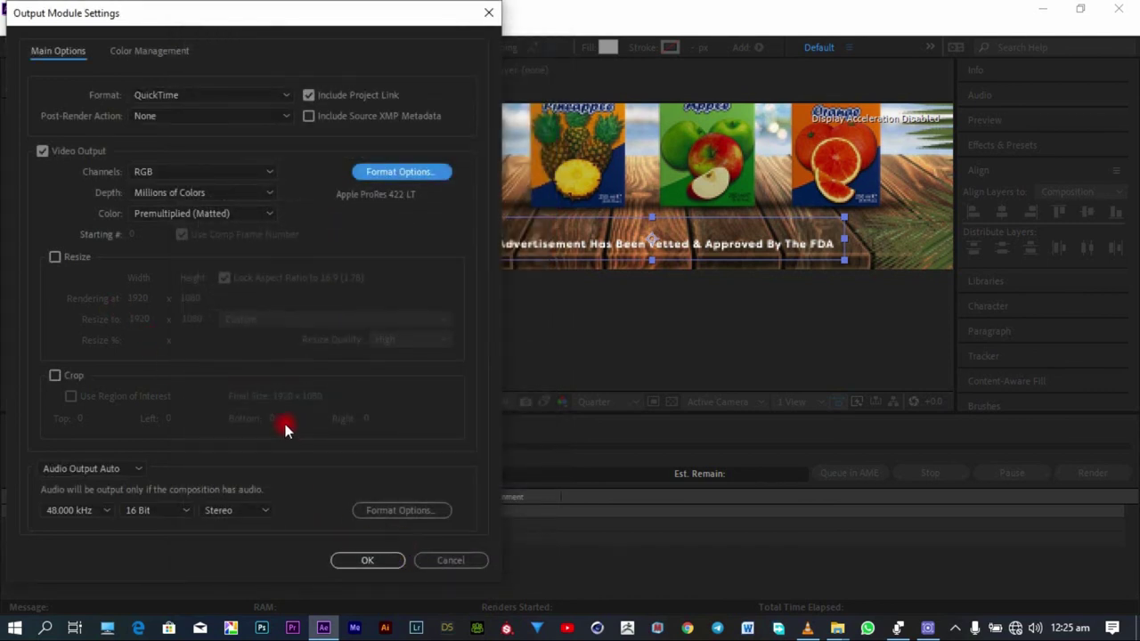
Step: Set Audio Output to Off and confirm the Output Module Settings
click(108, 467)
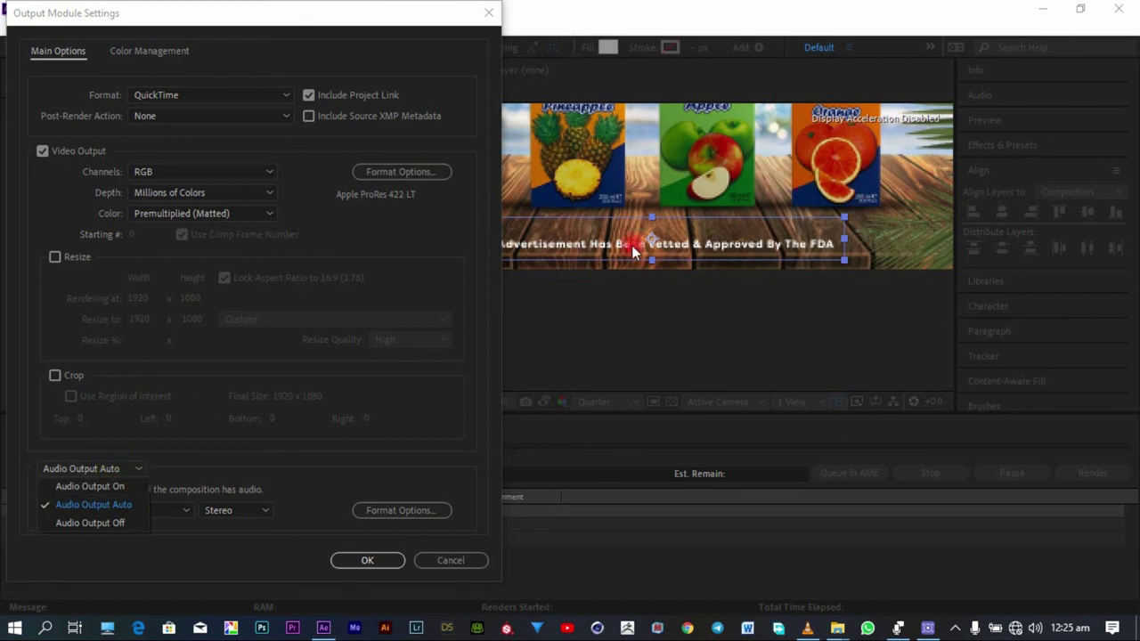
click(124, 522)
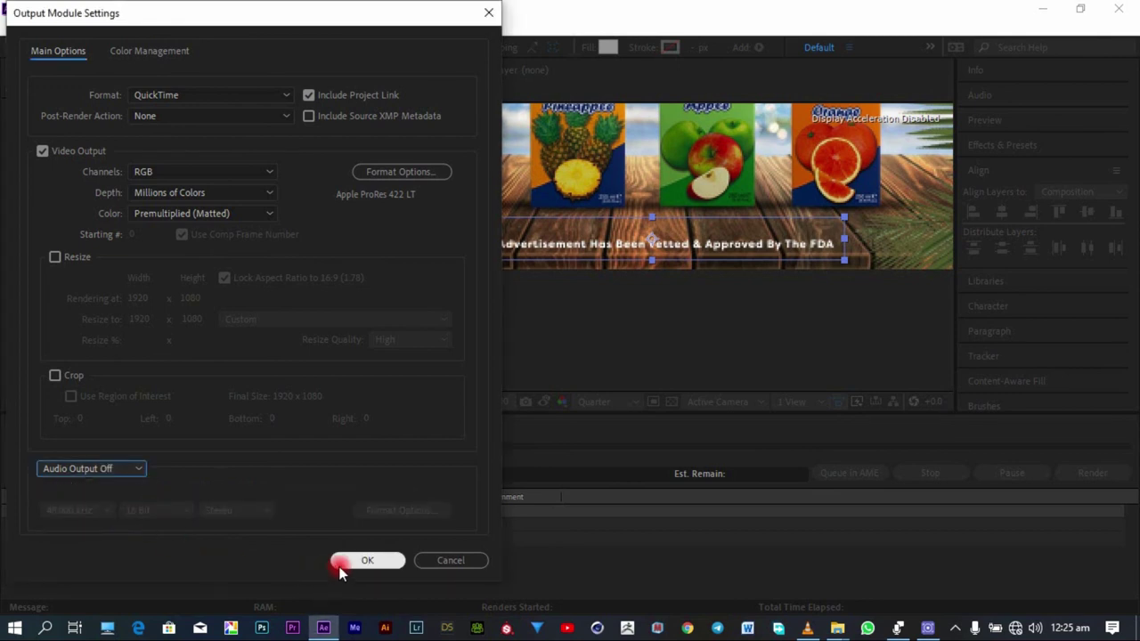
click(363, 559)
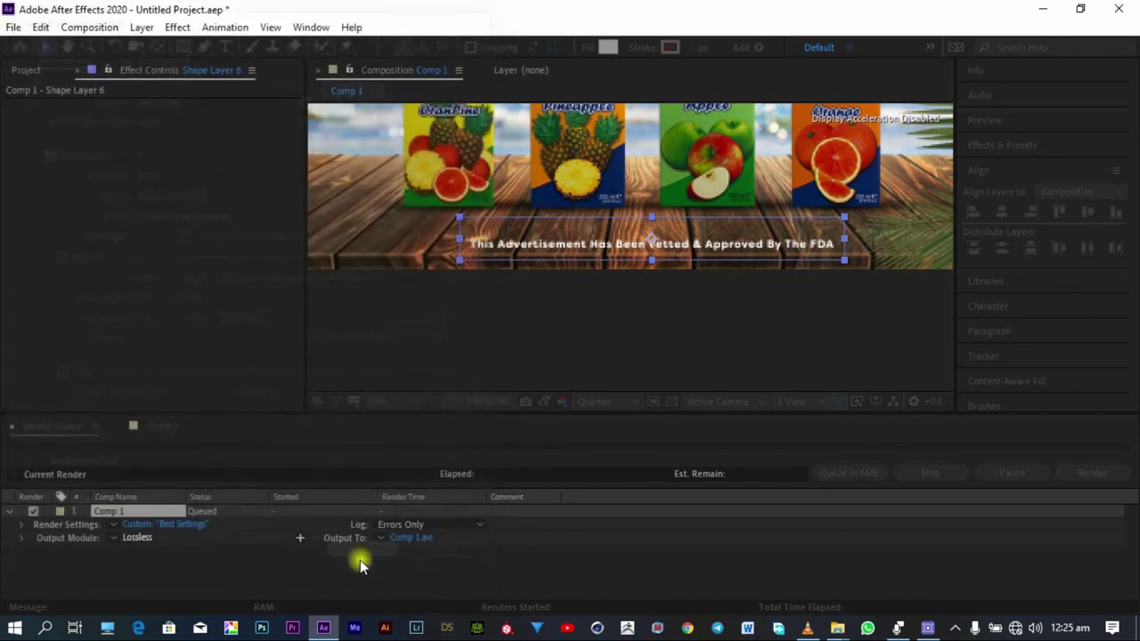
Step: Save the output as 'Kallyppo Commercial' in Works > After Effects 101 > Episode 2
click(411, 538)
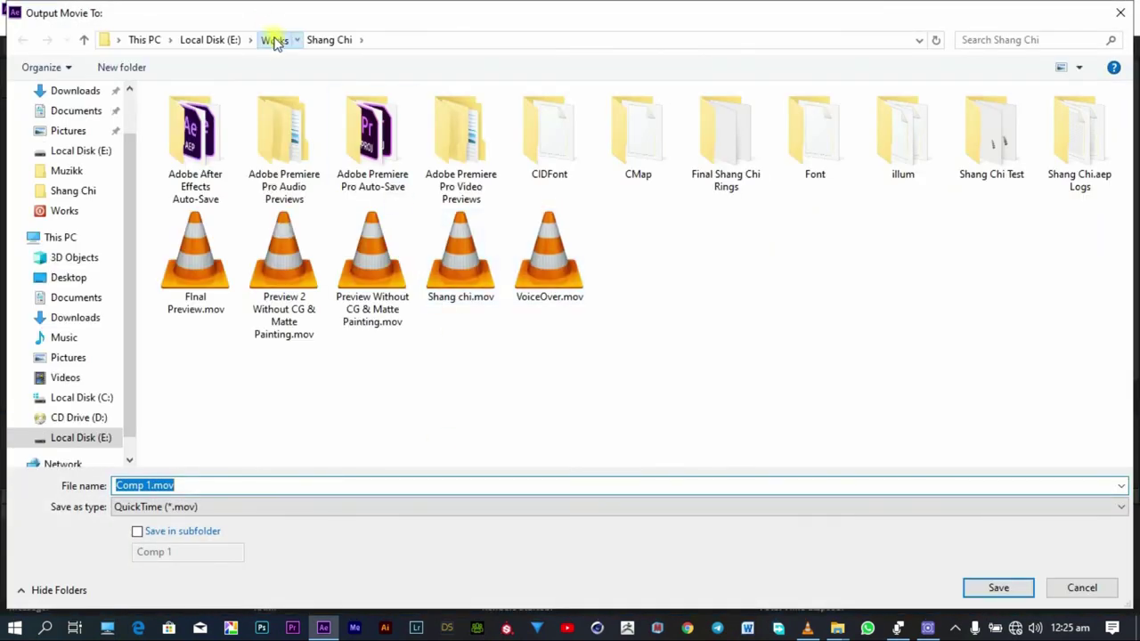
click(273, 39)
double_click(196, 142)
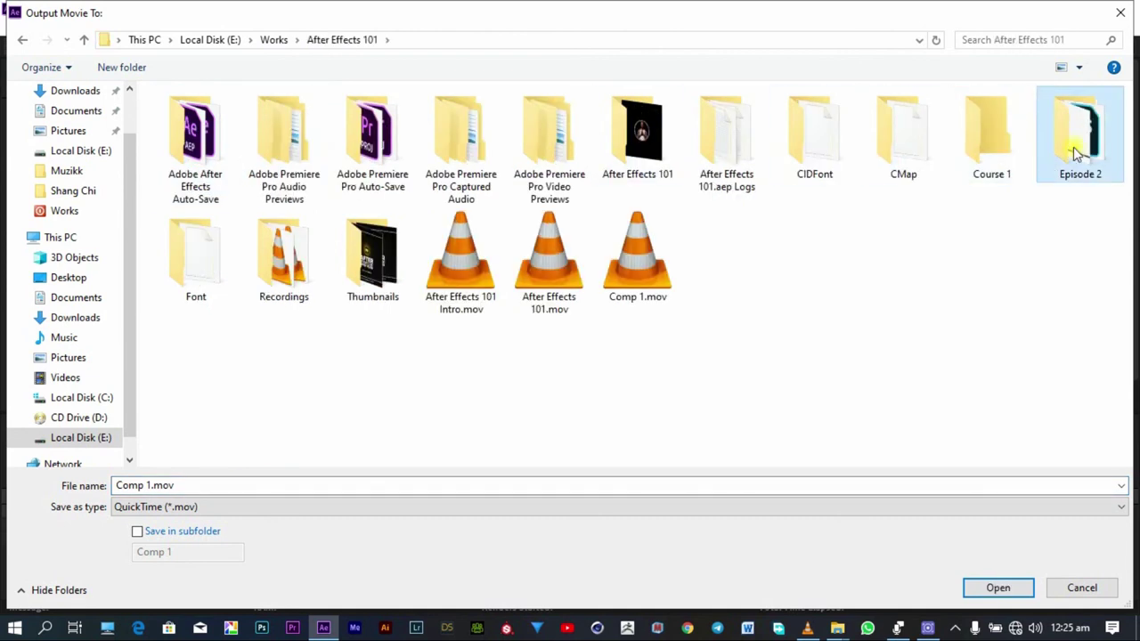
double_click(1079, 134)
click(375, 485)
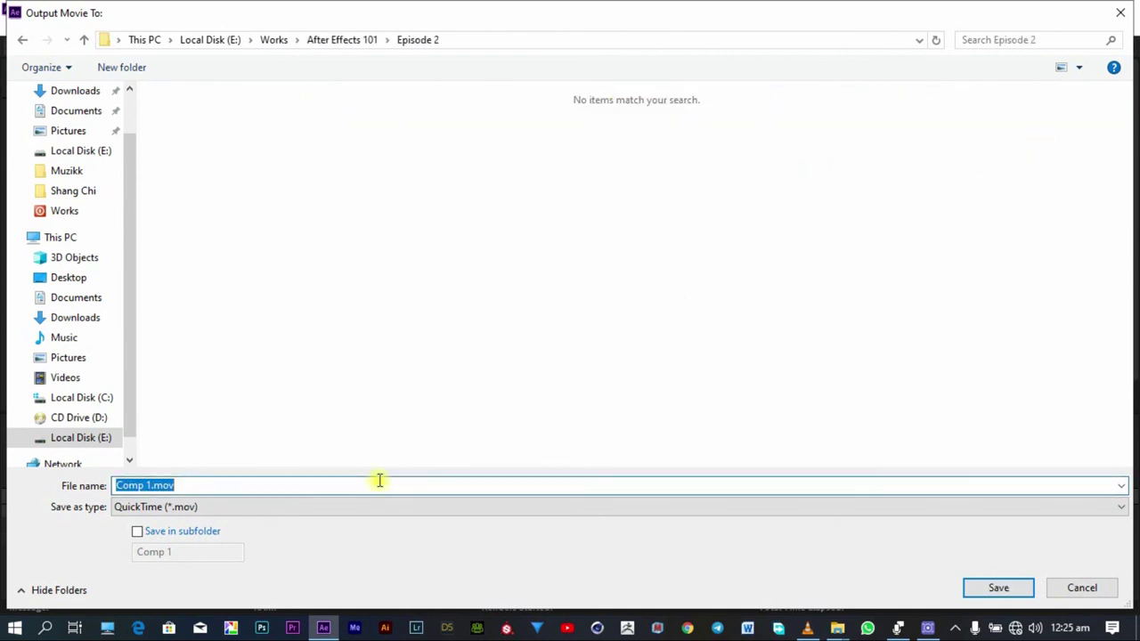
key(BackSpace)
text(Ka)
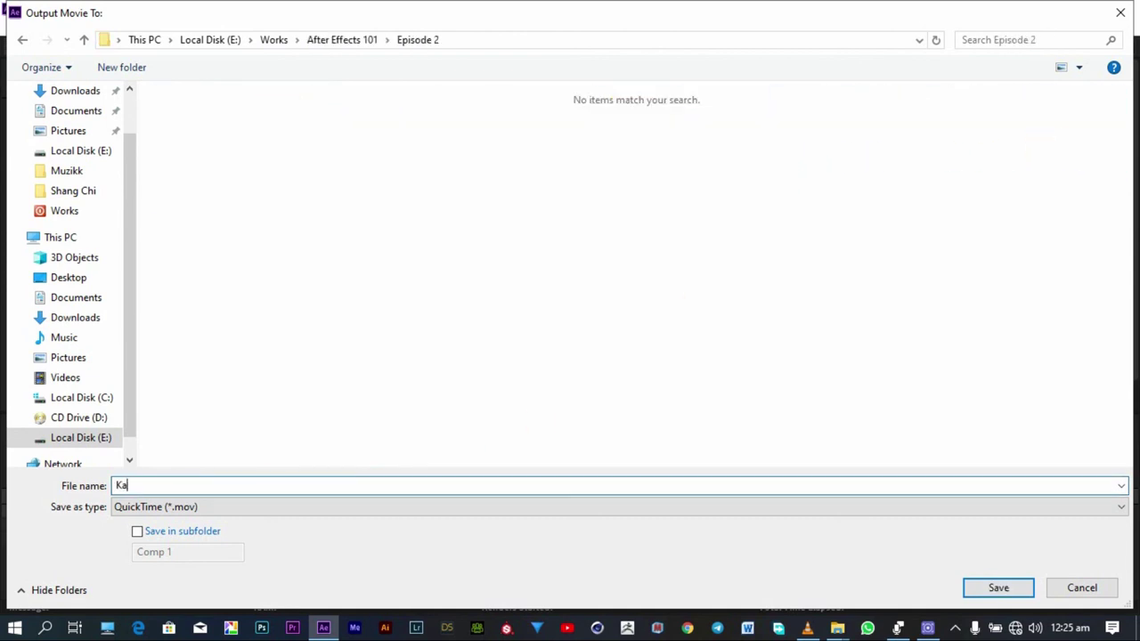
text(llyppo Commercial)
key(Return)
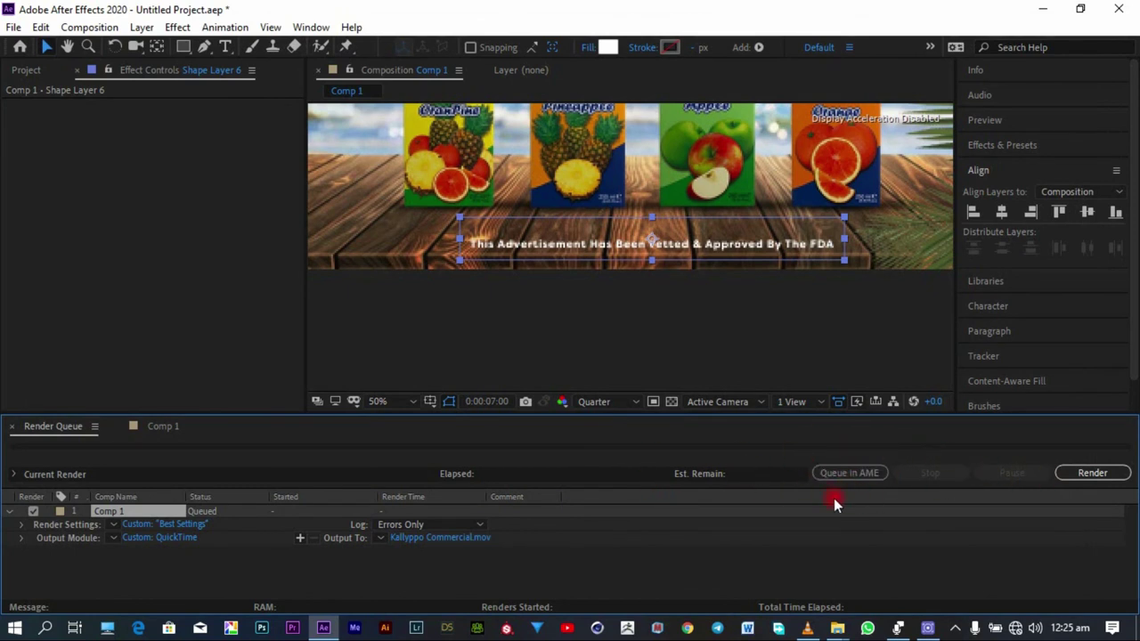
Step: Start the Render Queue render of Comp 1 to Kallyppo Commercial.mov
click(1071, 472)
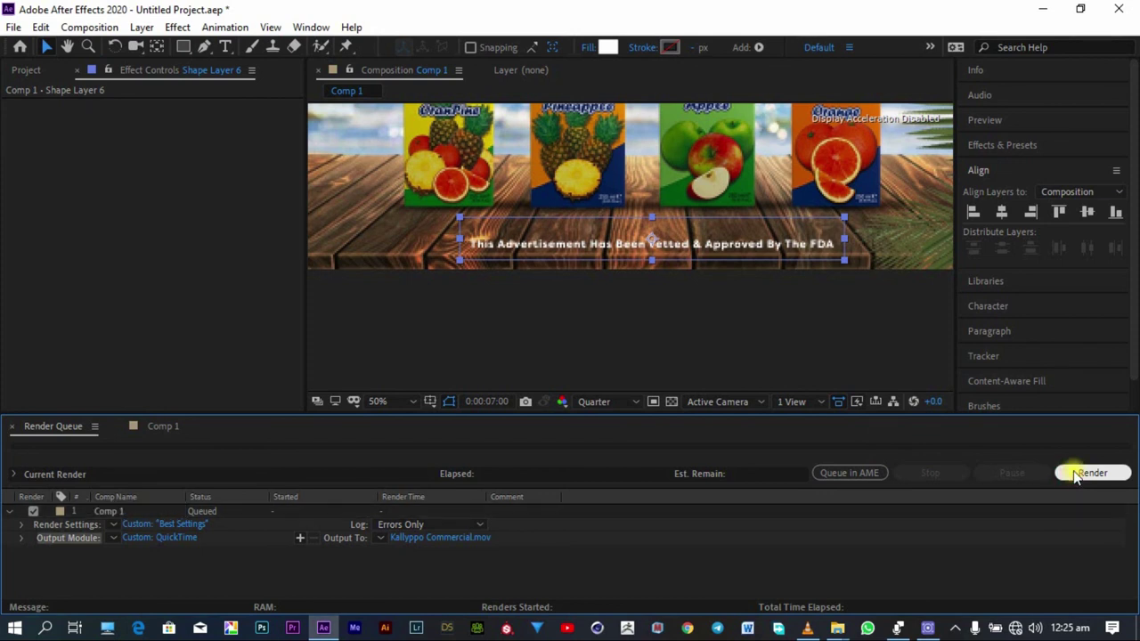